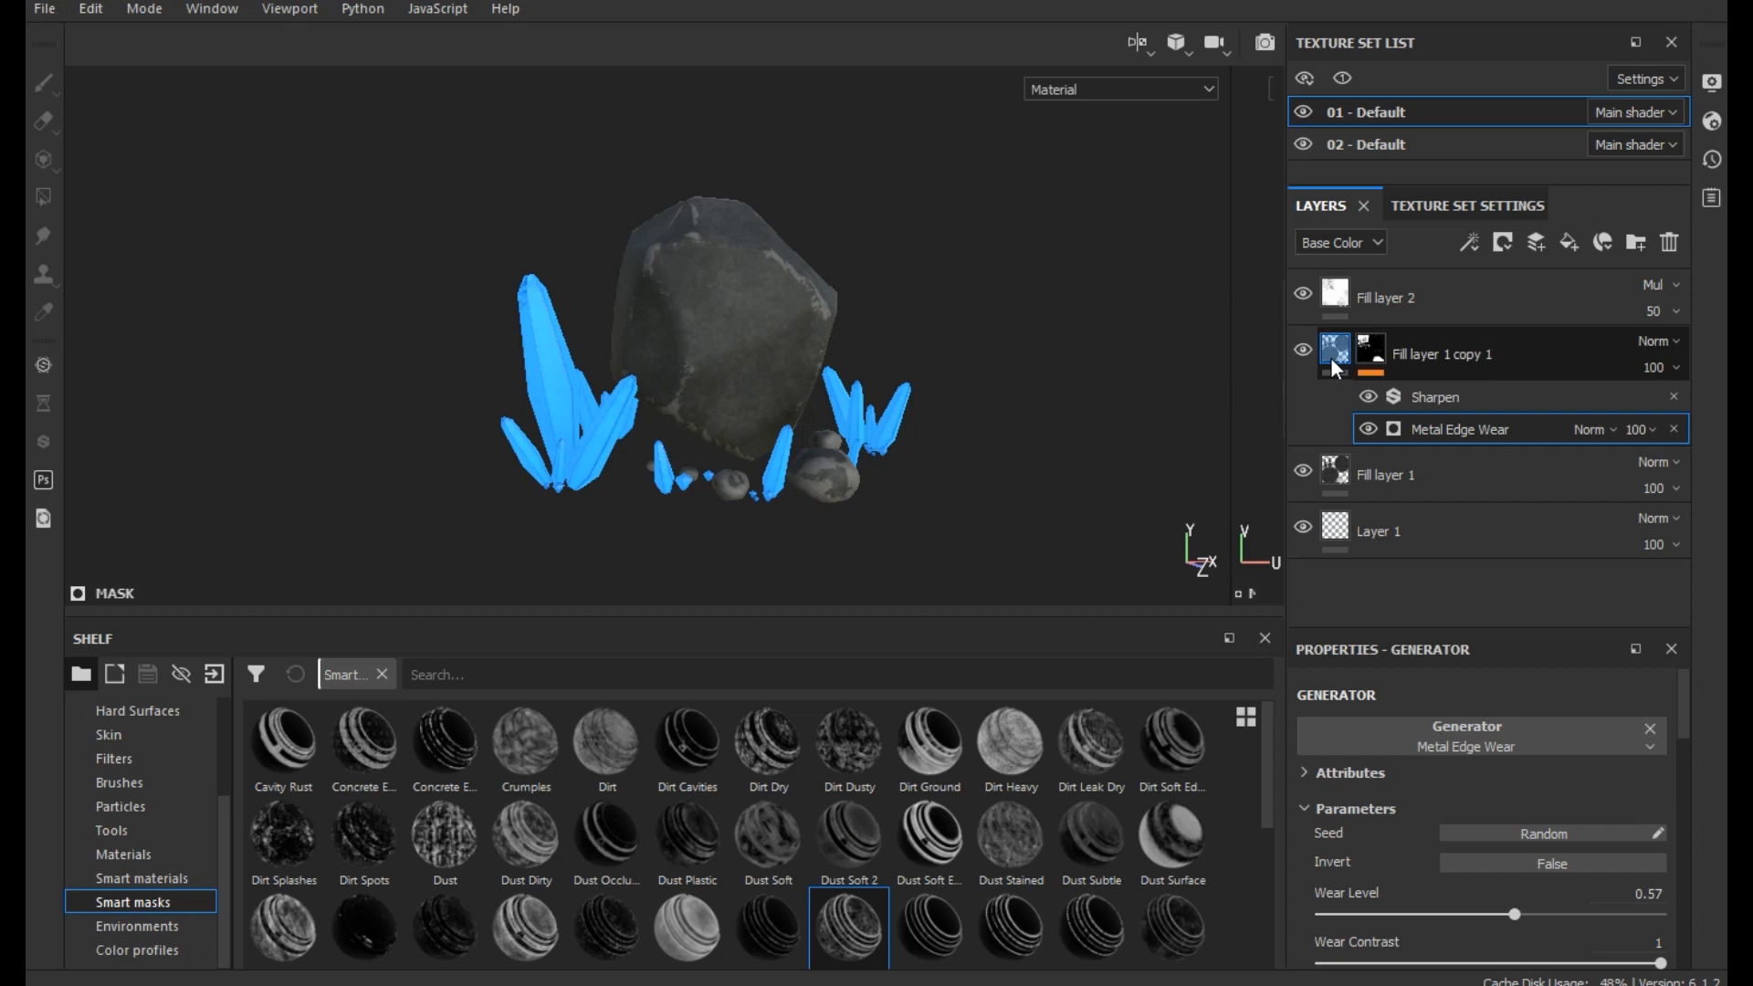
- Replace the material of Fill layer 1 copy 1 with the glossy blue plastic material
{"action": "left_click", "coordinate": [1326, 373]}
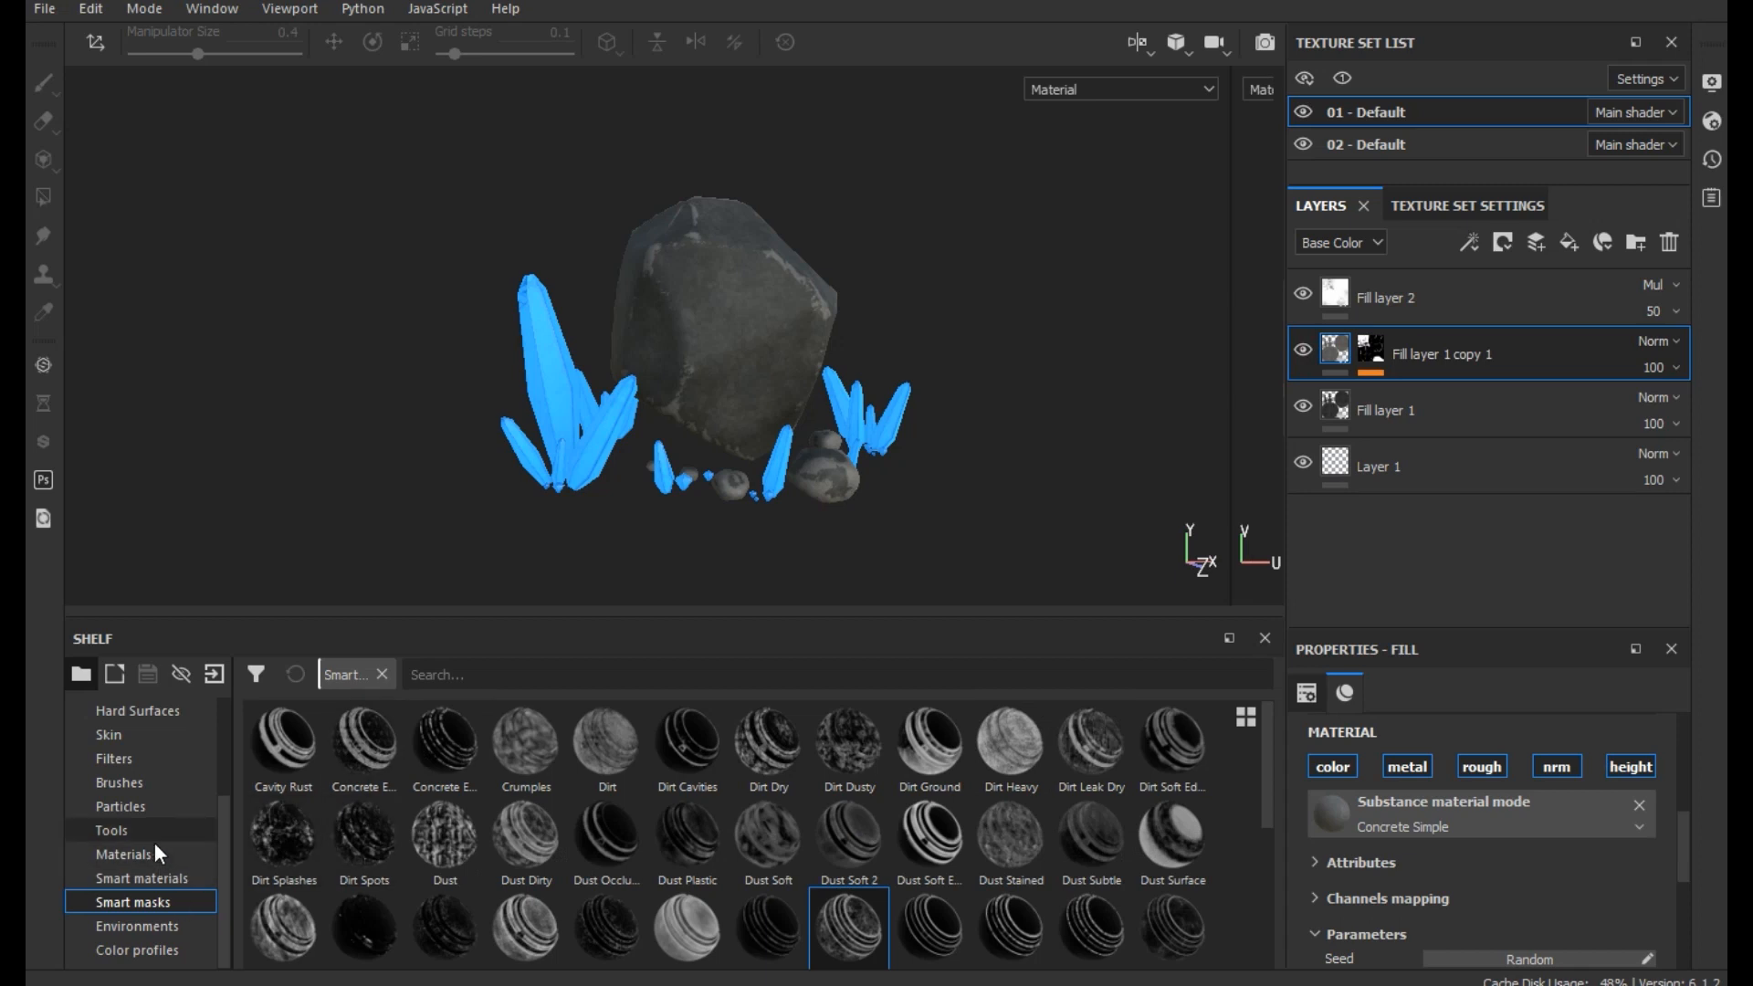
{"action": "left_click", "coordinate": [128, 854]}
{"action": "scroll", "coordinate": [959, 860], "scroll_direction": "down", "scroll_amount": 3}
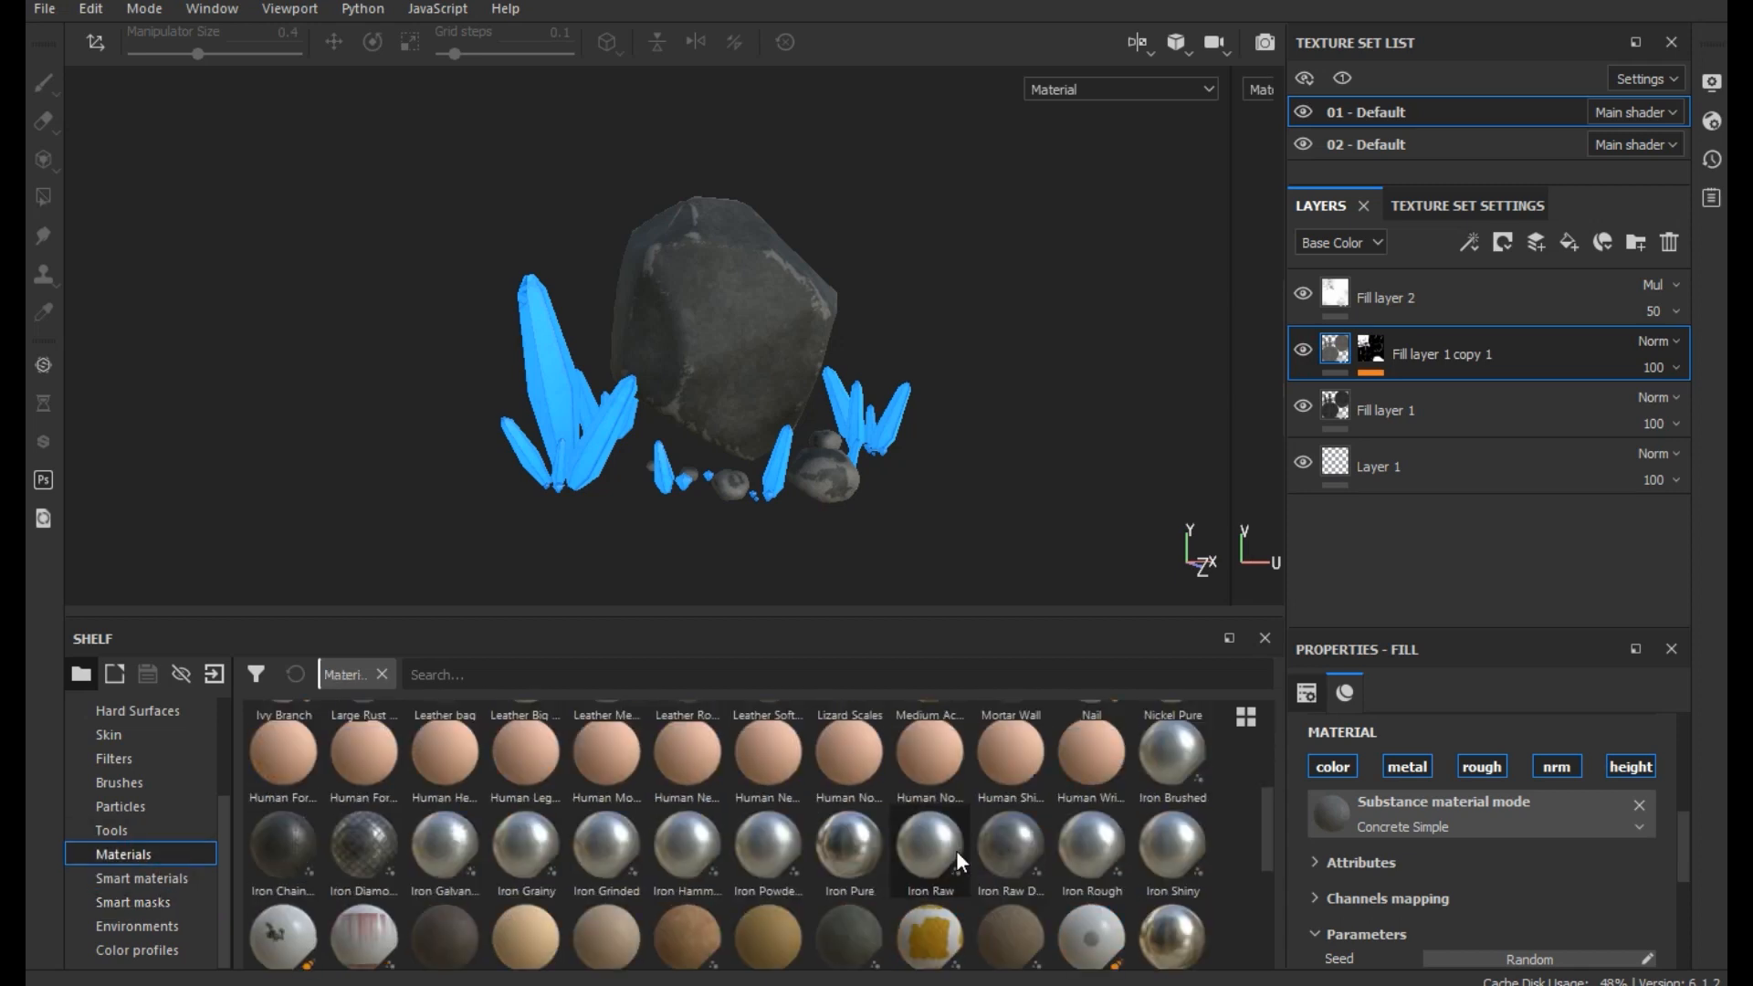
{"action": "scroll", "coordinate": [956, 851], "scroll_direction": "down", "scroll_amount": 5}
{"action": "left_click_drag", "start_coordinate": [787, 767], "coordinate": [771, 546]}
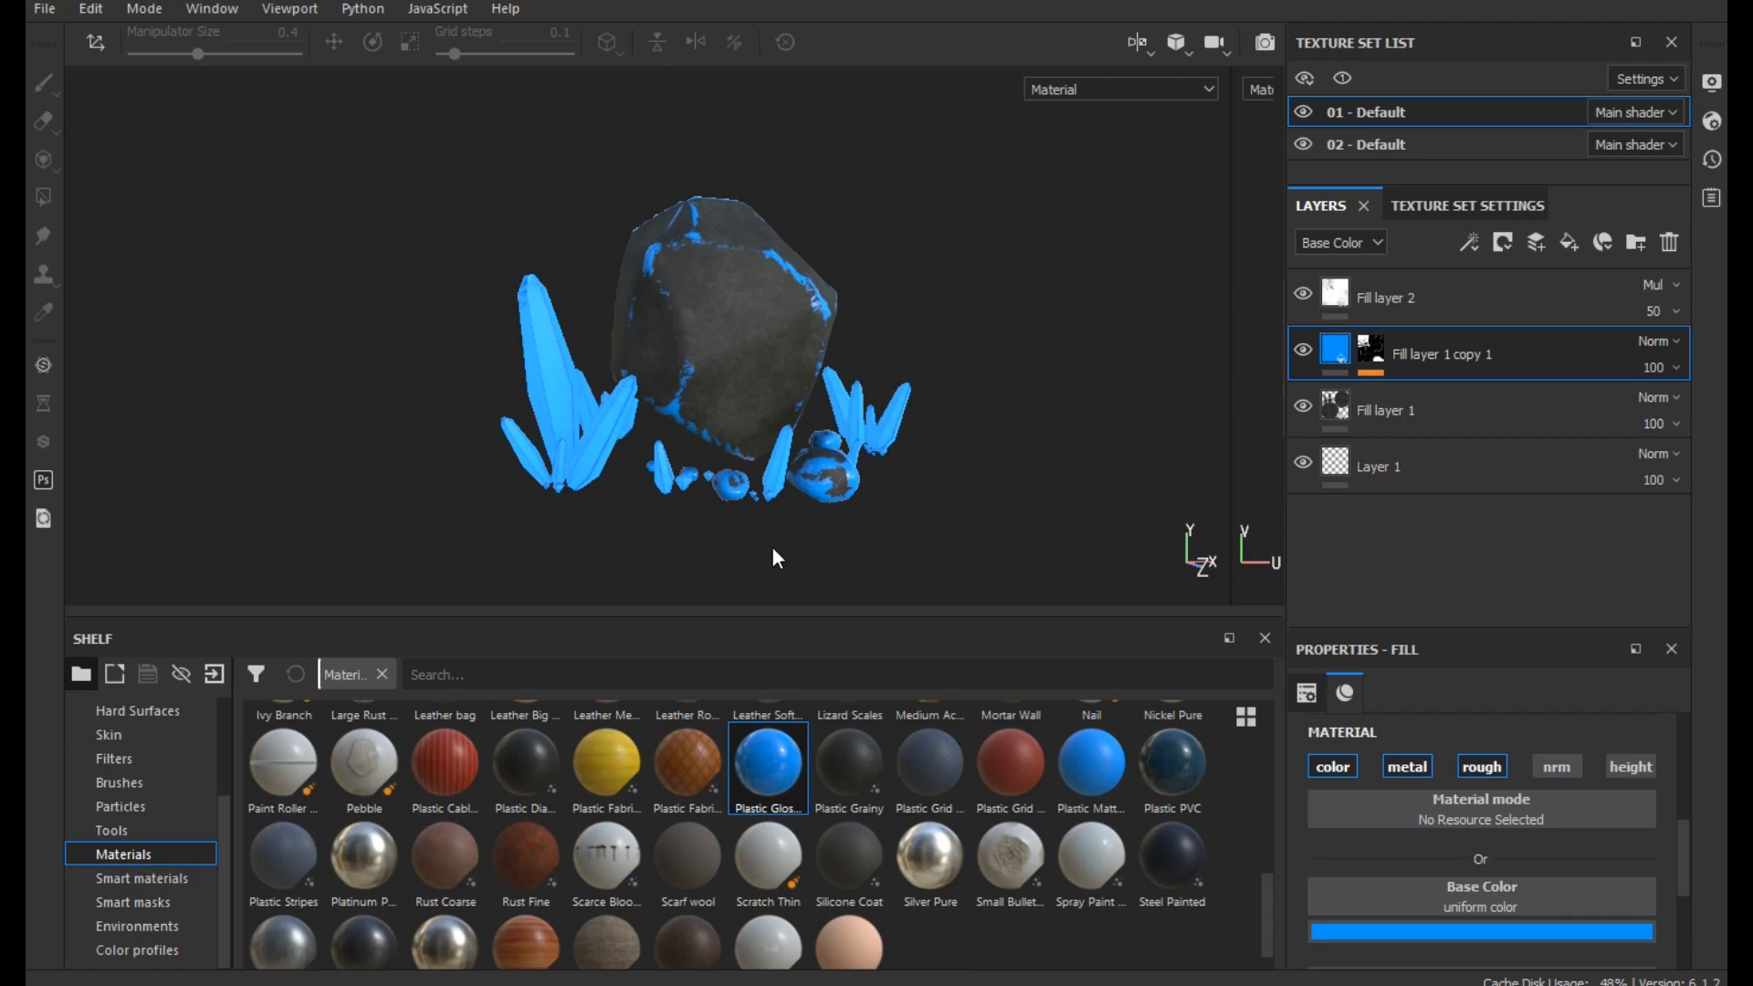
{"action": "scroll", "coordinate": [791, 343], "scroll_direction": "up", "scroll_amount": 4}
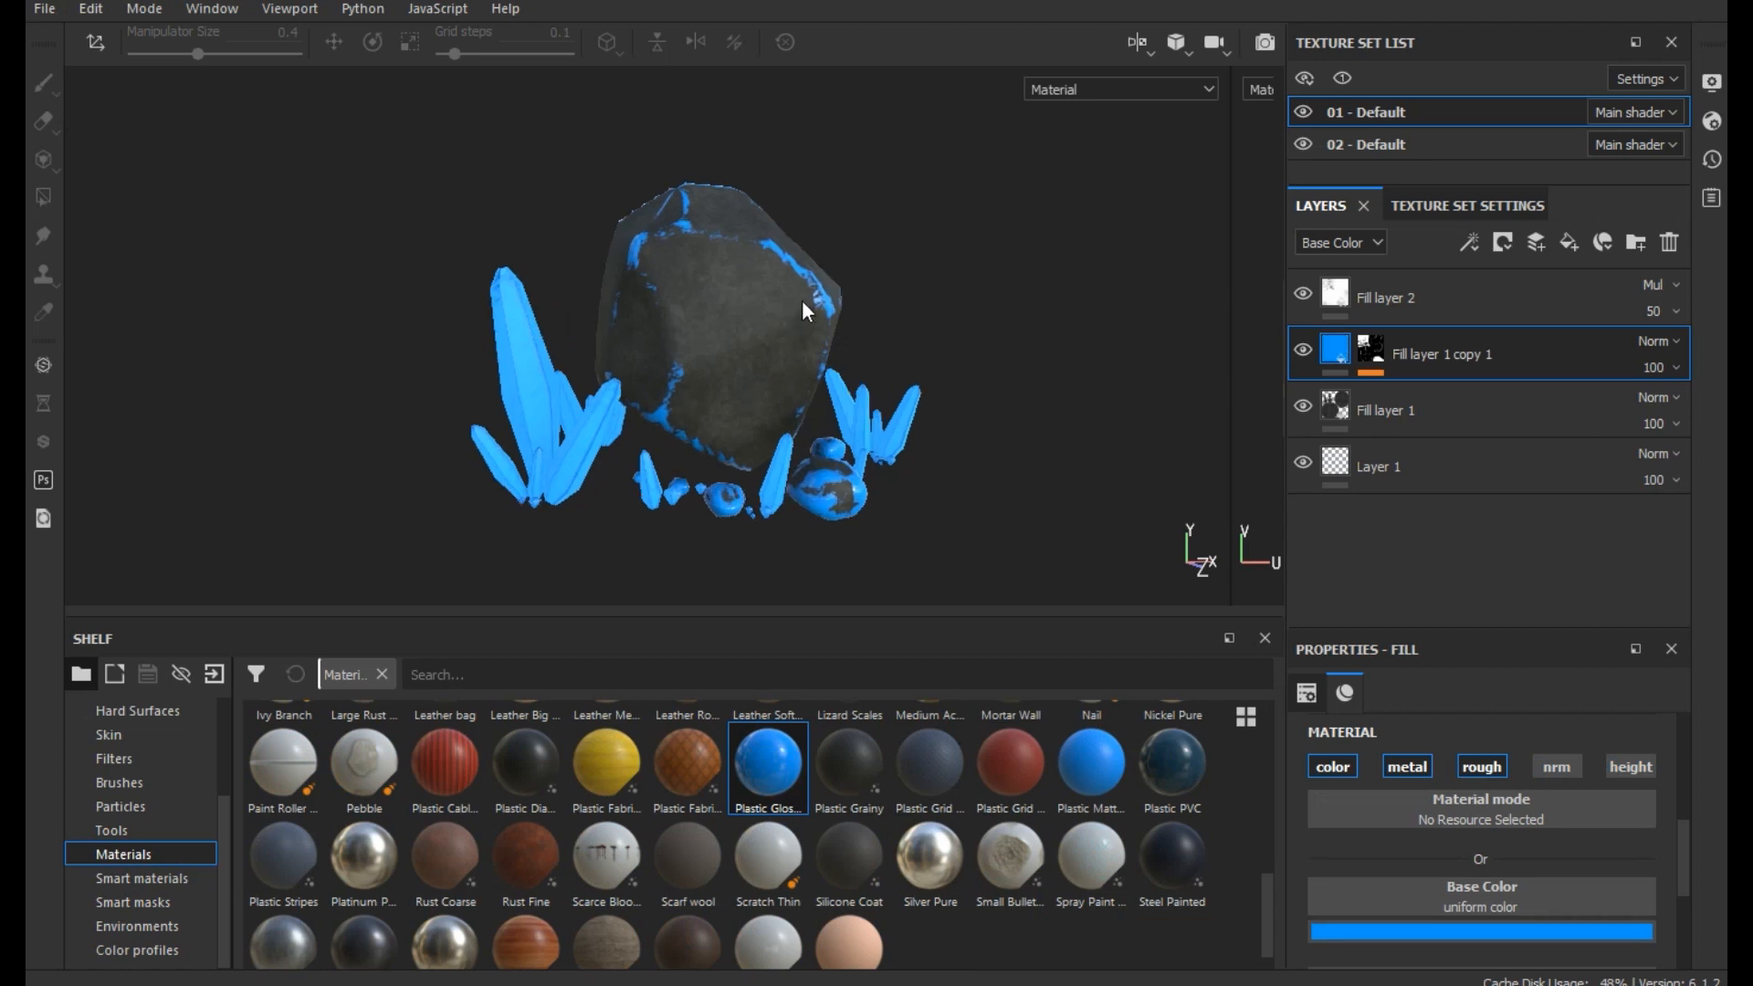
{"action": "scroll", "coordinate": [802, 303], "scroll_direction": "up", "scroll_amount": 1}
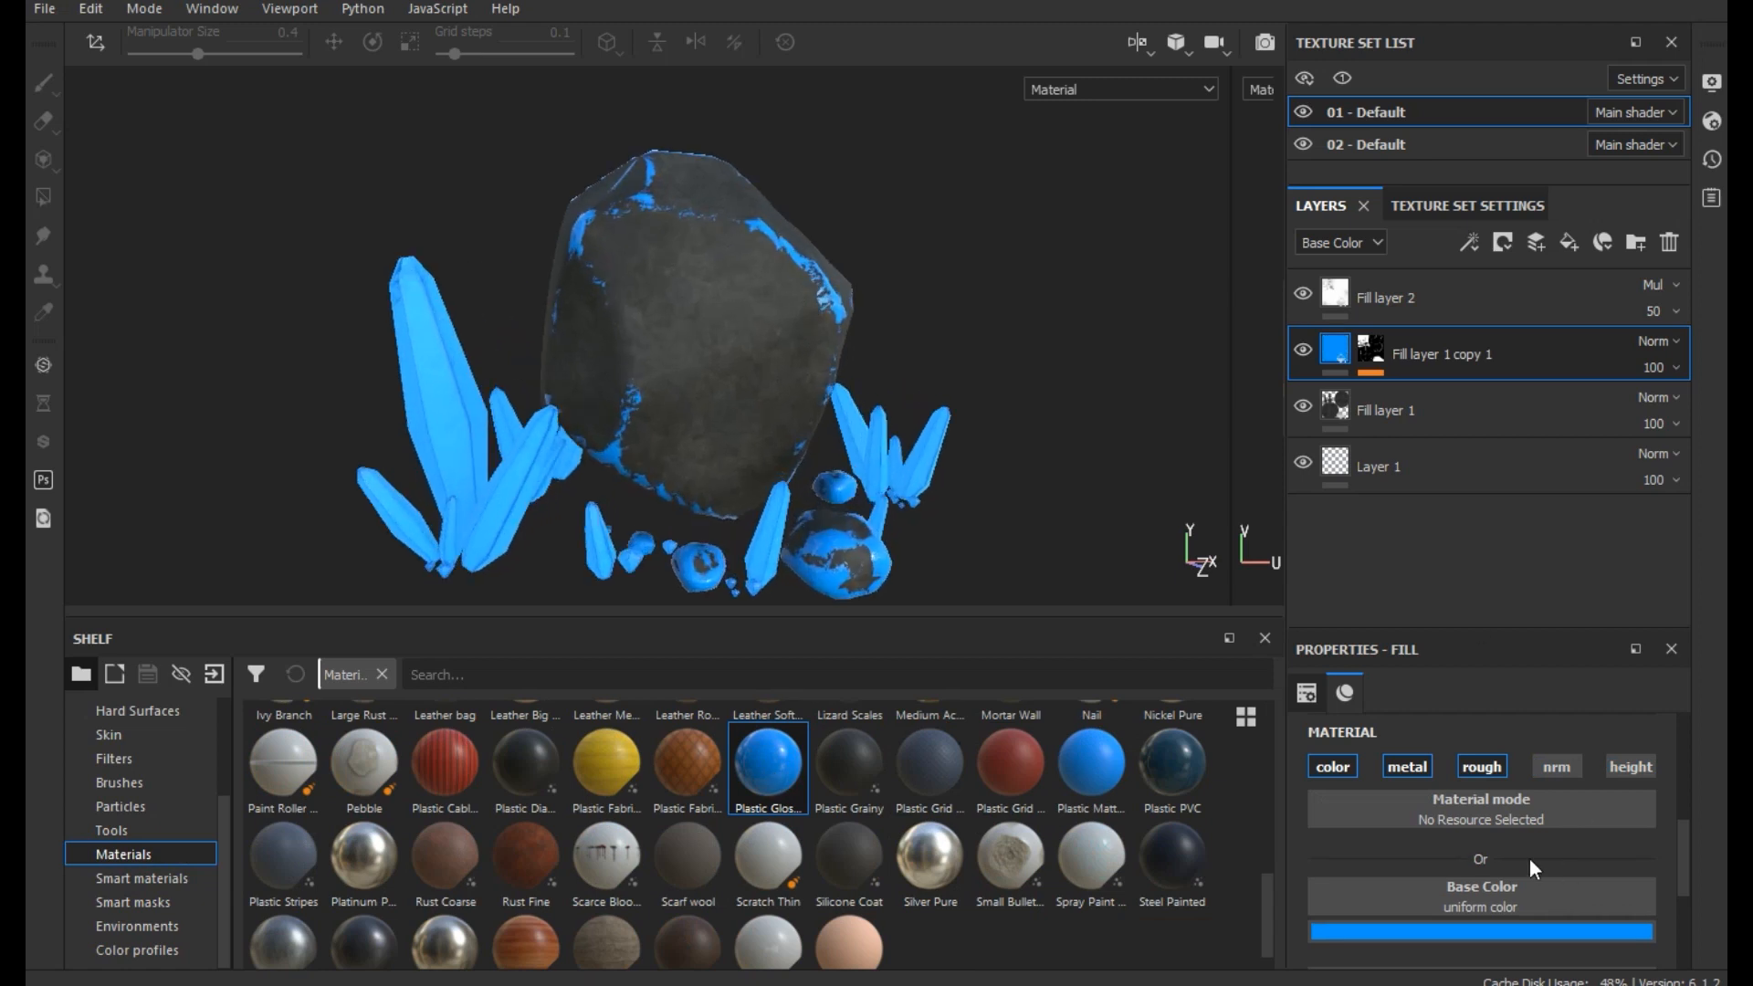
- Enable the height channel for the blue plastic fill in Fill layer 1 copy 1
{"action": "scroll", "coordinate": [1548, 796], "scroll_direction": "down", "scroll_amount": 2}
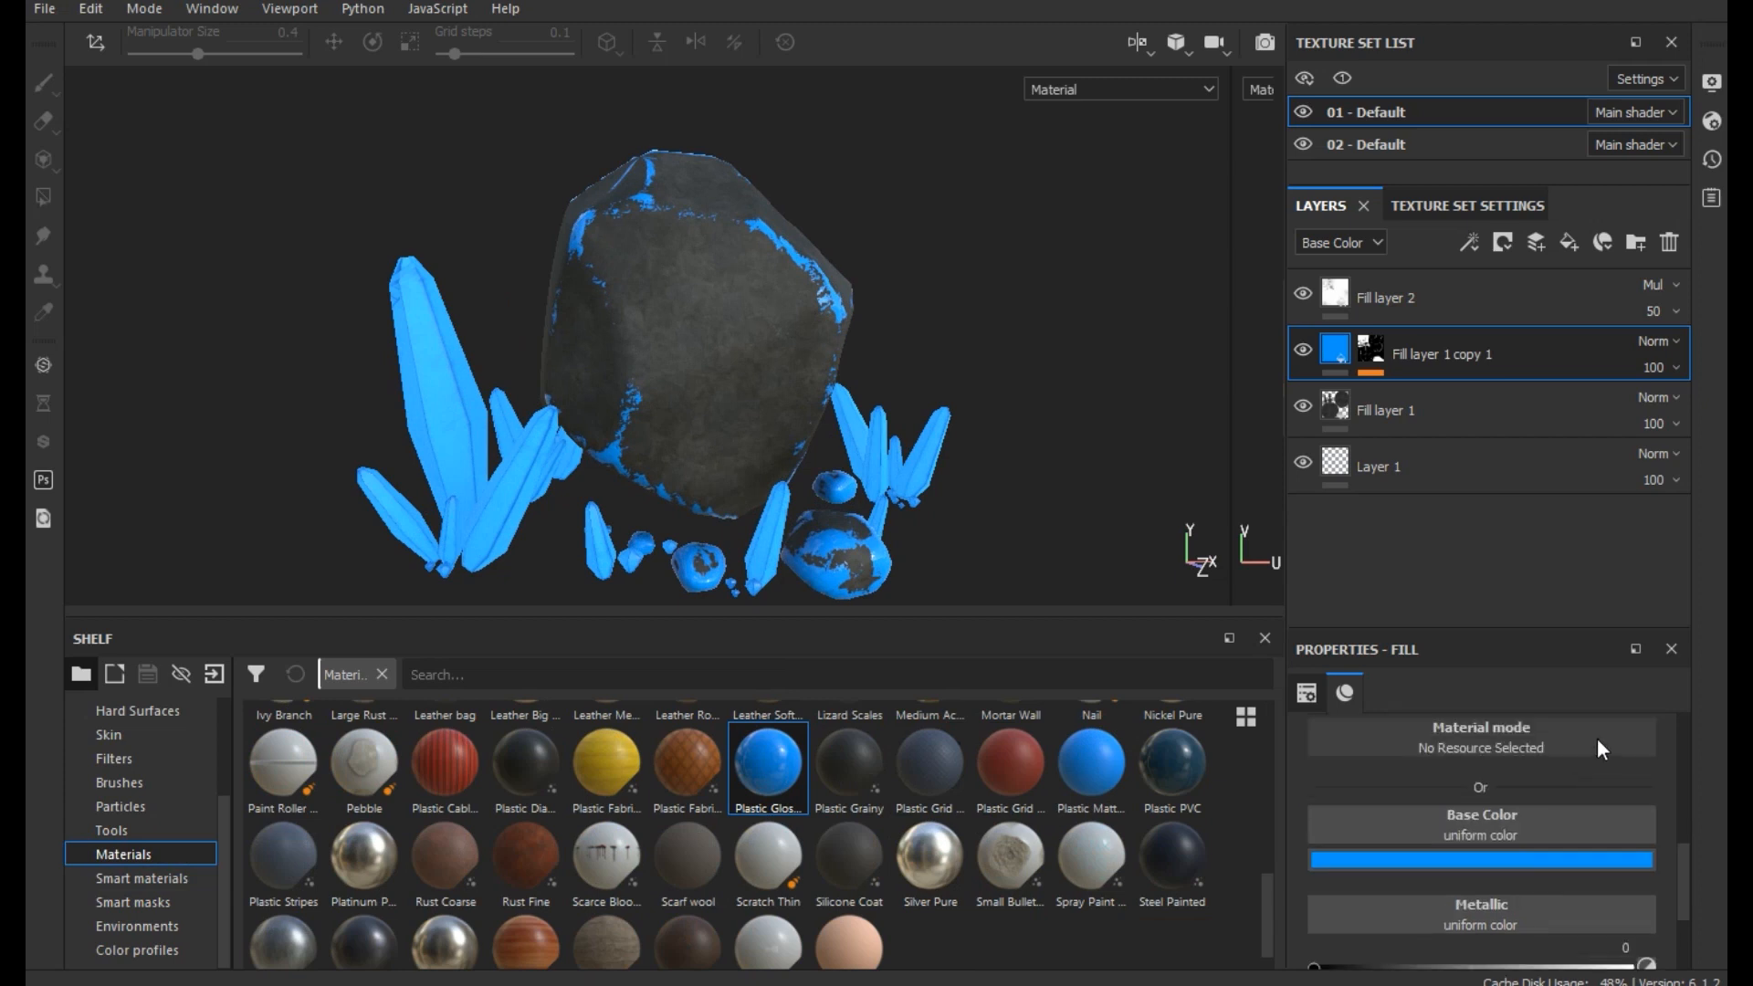
{"action": "scroll", "coordinate": [1603, 749], "scroll_direction": "up", "scroll_amount": 2}
{"action": "left_click", "coordinate": [1634, 837]}
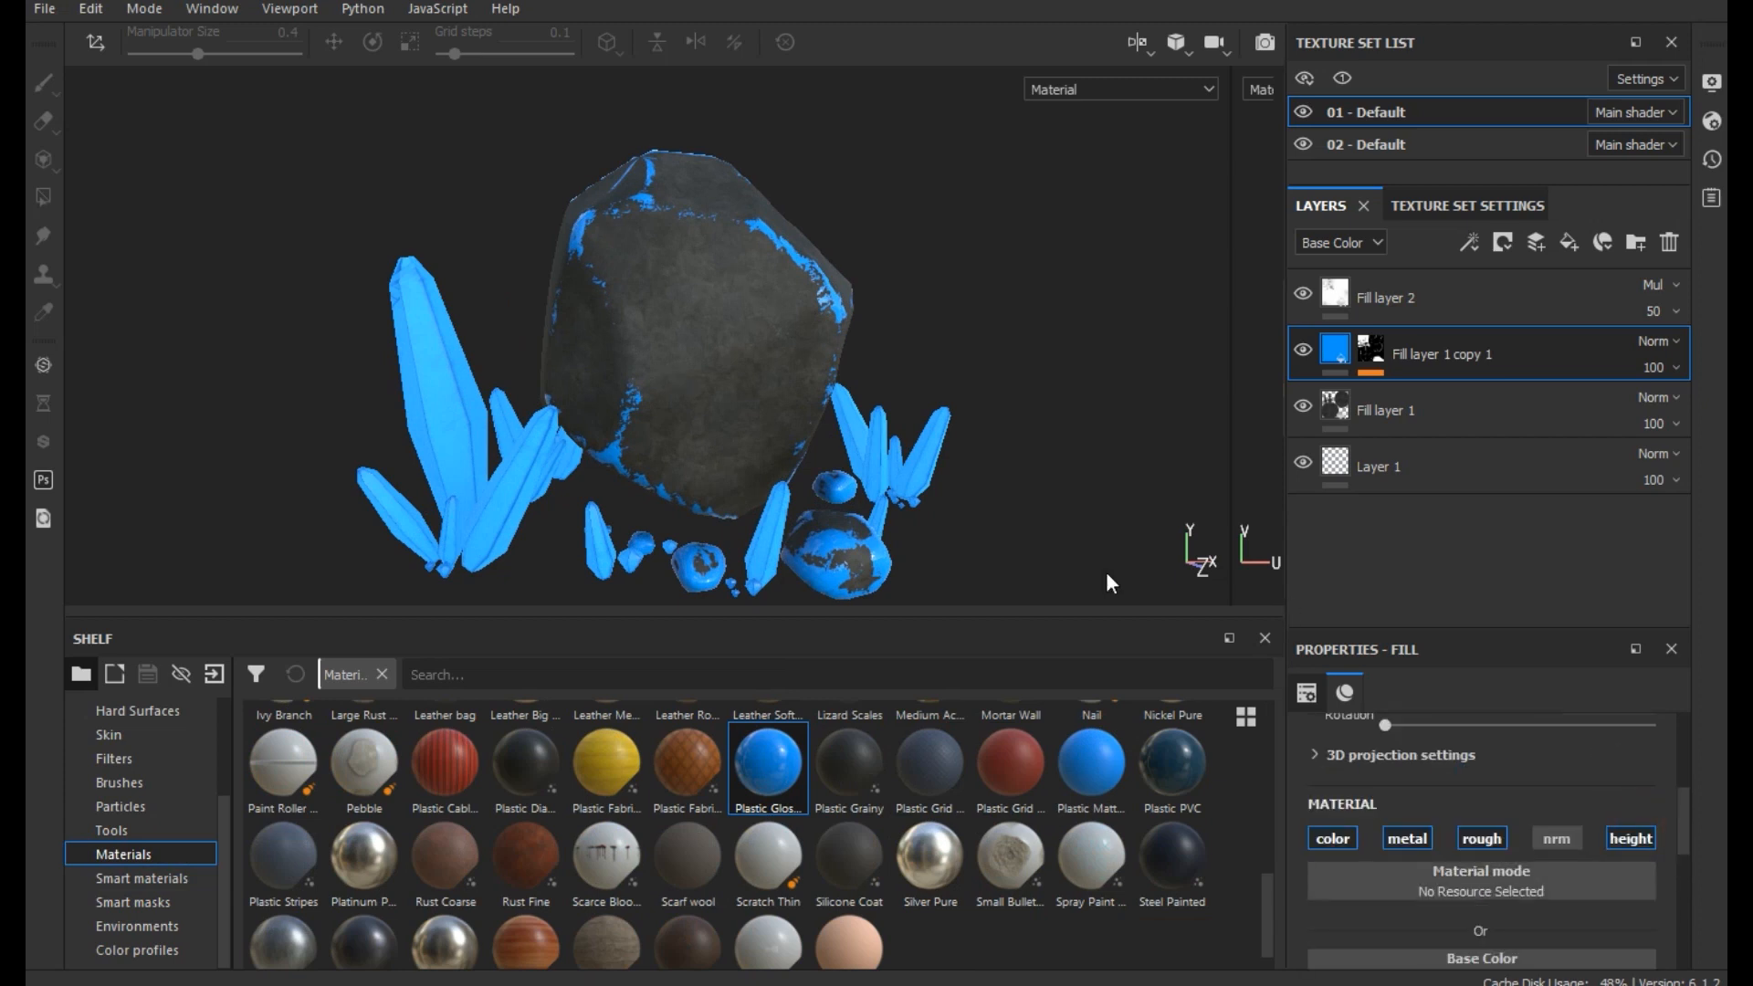
{"action": "scroll", "coordinate": [1404, 796], "scroll_direction": "down", "scroll_amount": 2}
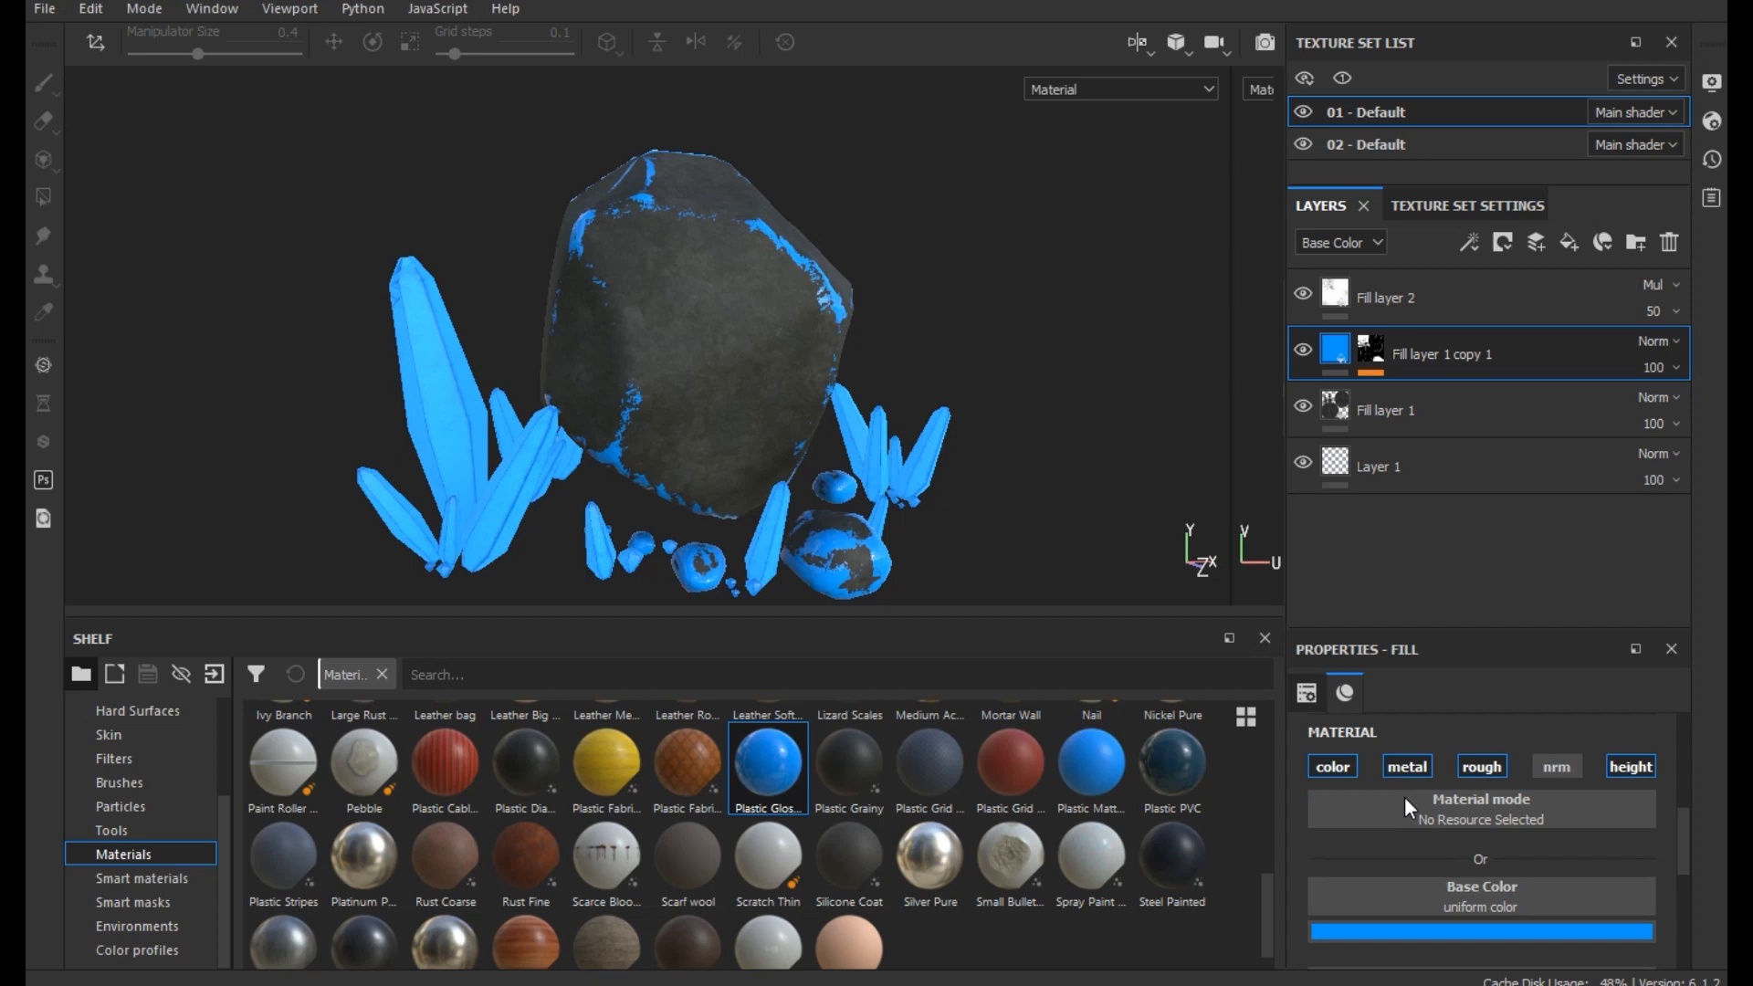
- Set the blue plastic fill's metallic value to 0.2941 and its roughness to about 0.6471
{"action": "scroll", "coordinate": [806, 261], "scroll_direction": "up", "scroll_amount": 2}
{"action": "scroll", "coordinate": [806, 261], "scroll_direction": "up", "scroll_amount": 1}
{"action": "left_click_drag", "start_coordinate": [796, 356], "coordinate": [857, 297], "text": "alt"}
{"action": "scroll", "coordinate": [813, 411], "scroll_direction": "up", "scroll_amount": 1}
{"action": "middle_click_drag", "start_coordinate": [813, 411], "coordinate": [861, 256], "text": "alt"}
{"action": "left_click_drag", "start_coordinate": [861, 257], "coordinate": [783, 395], "text": "alt"}
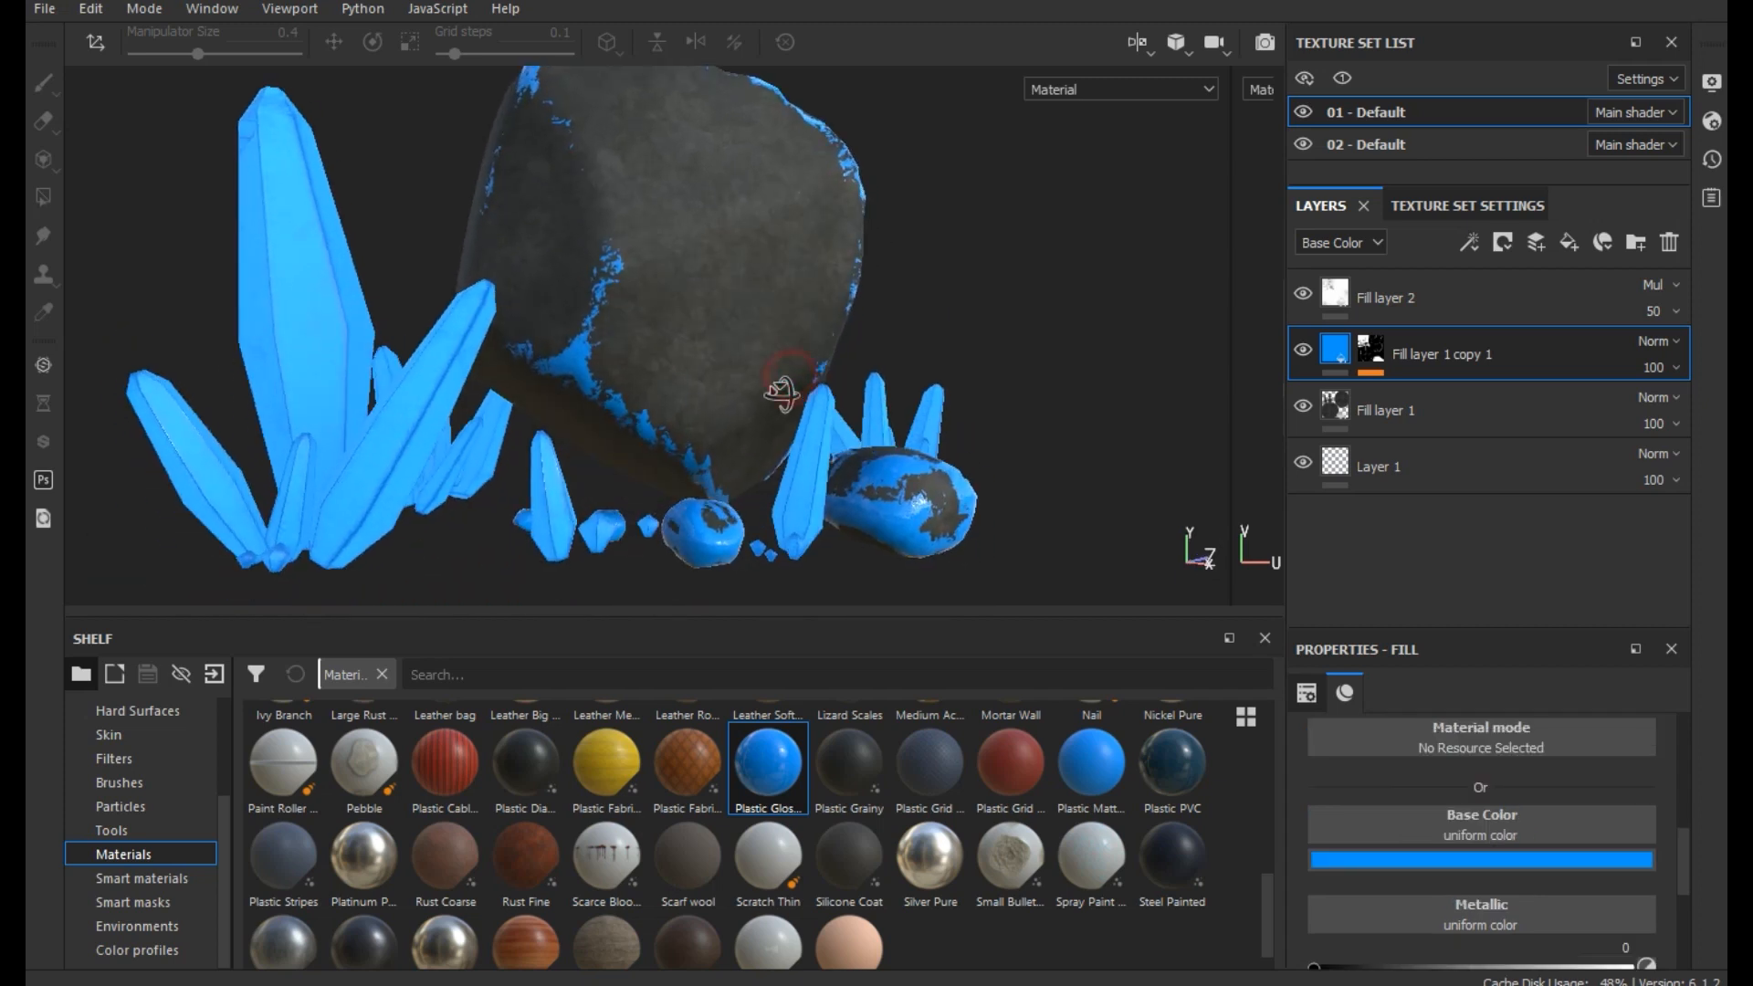
{"action": "left_click", "coordinate": [1403, 966]}
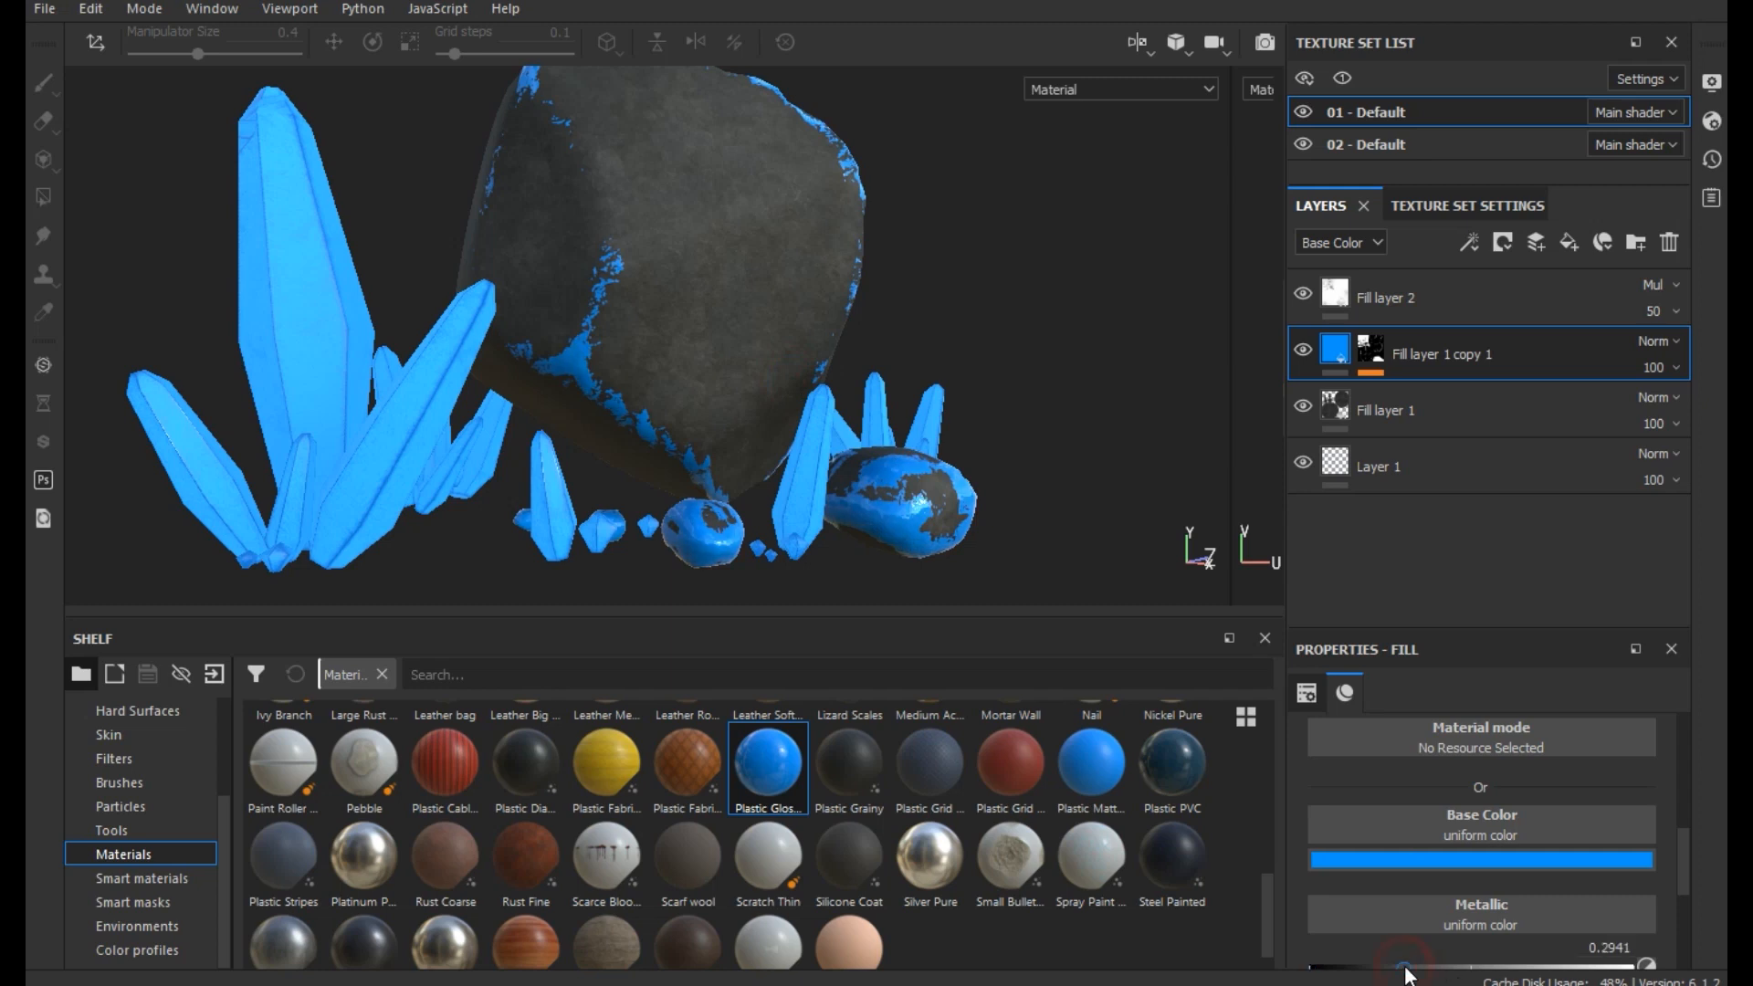
{"action": "scroll", "coordinate": [1437, 913], "scroll_direction": "down", "scroll_amount": 2}
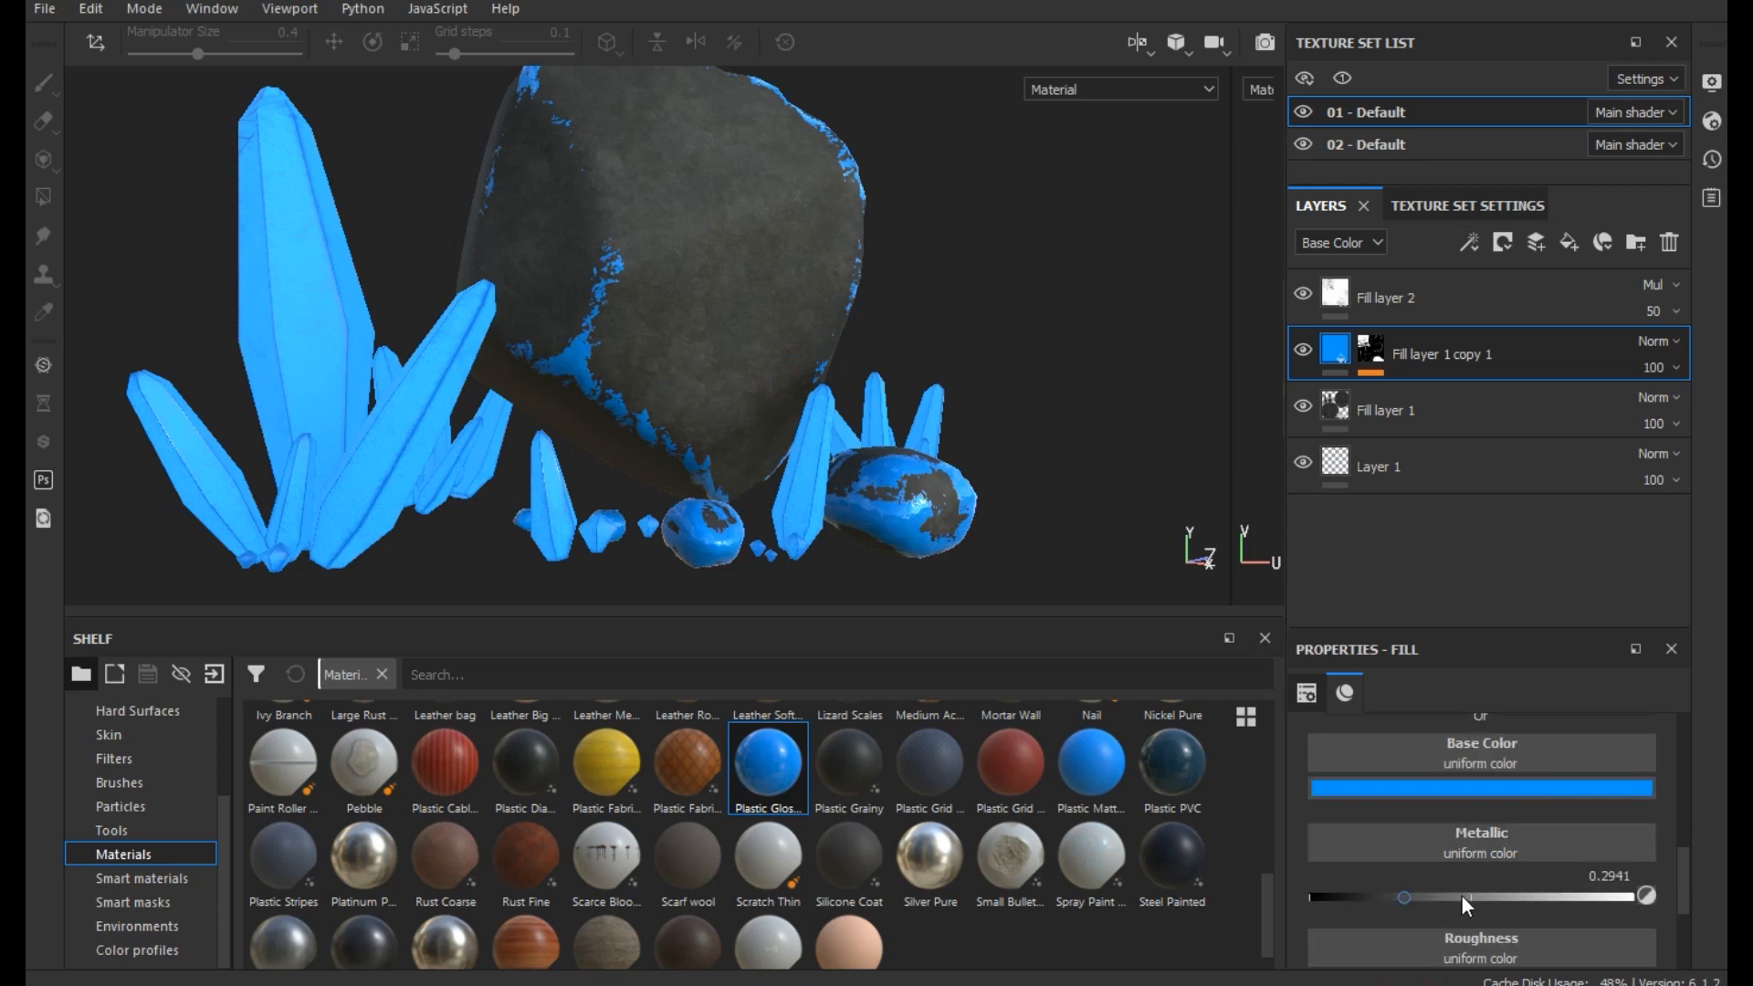
{"action": "scroll", "coordinate": [1461, 894], "scroll_direction": "down", "scroll_amount": 1}
{"action": "left_click_drag", "start_coordinate": [1467, 928], "coordinate": [1511, 931]}
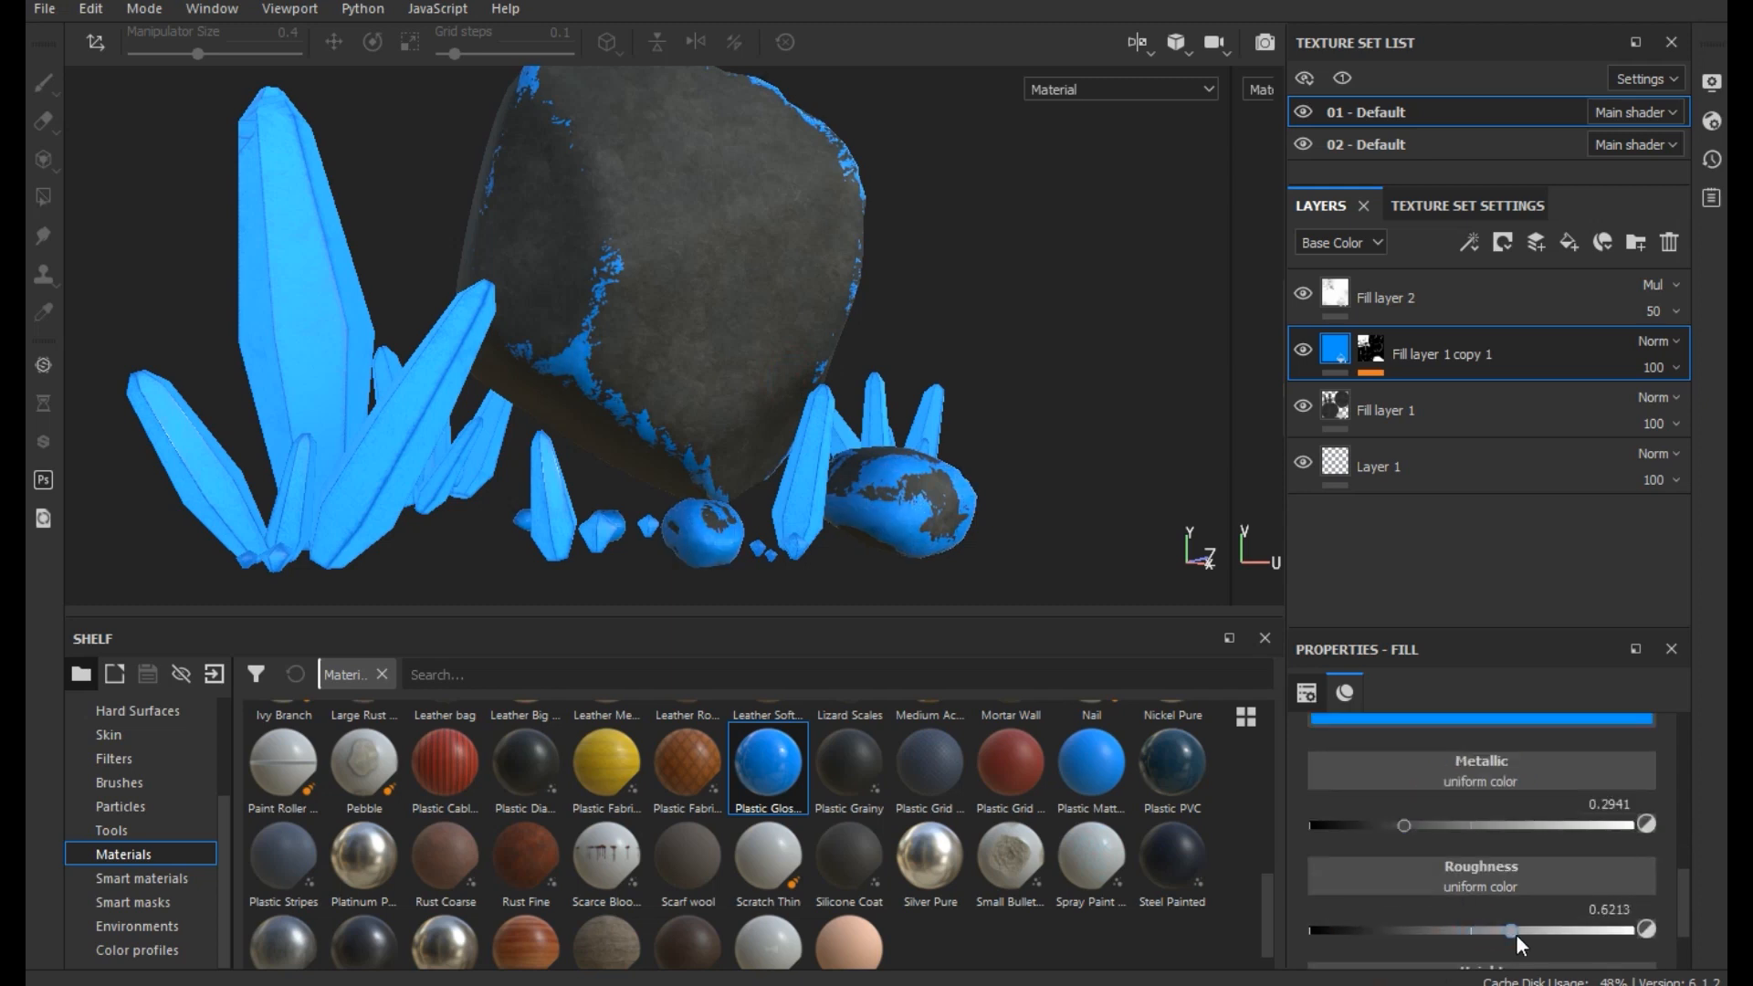
- Add an Emissive channel to the 01 - Default texture set
{"action": "scroll", "coordinate": [1589, 789], "scroll_direction": "up", "scroll_amount": 5}
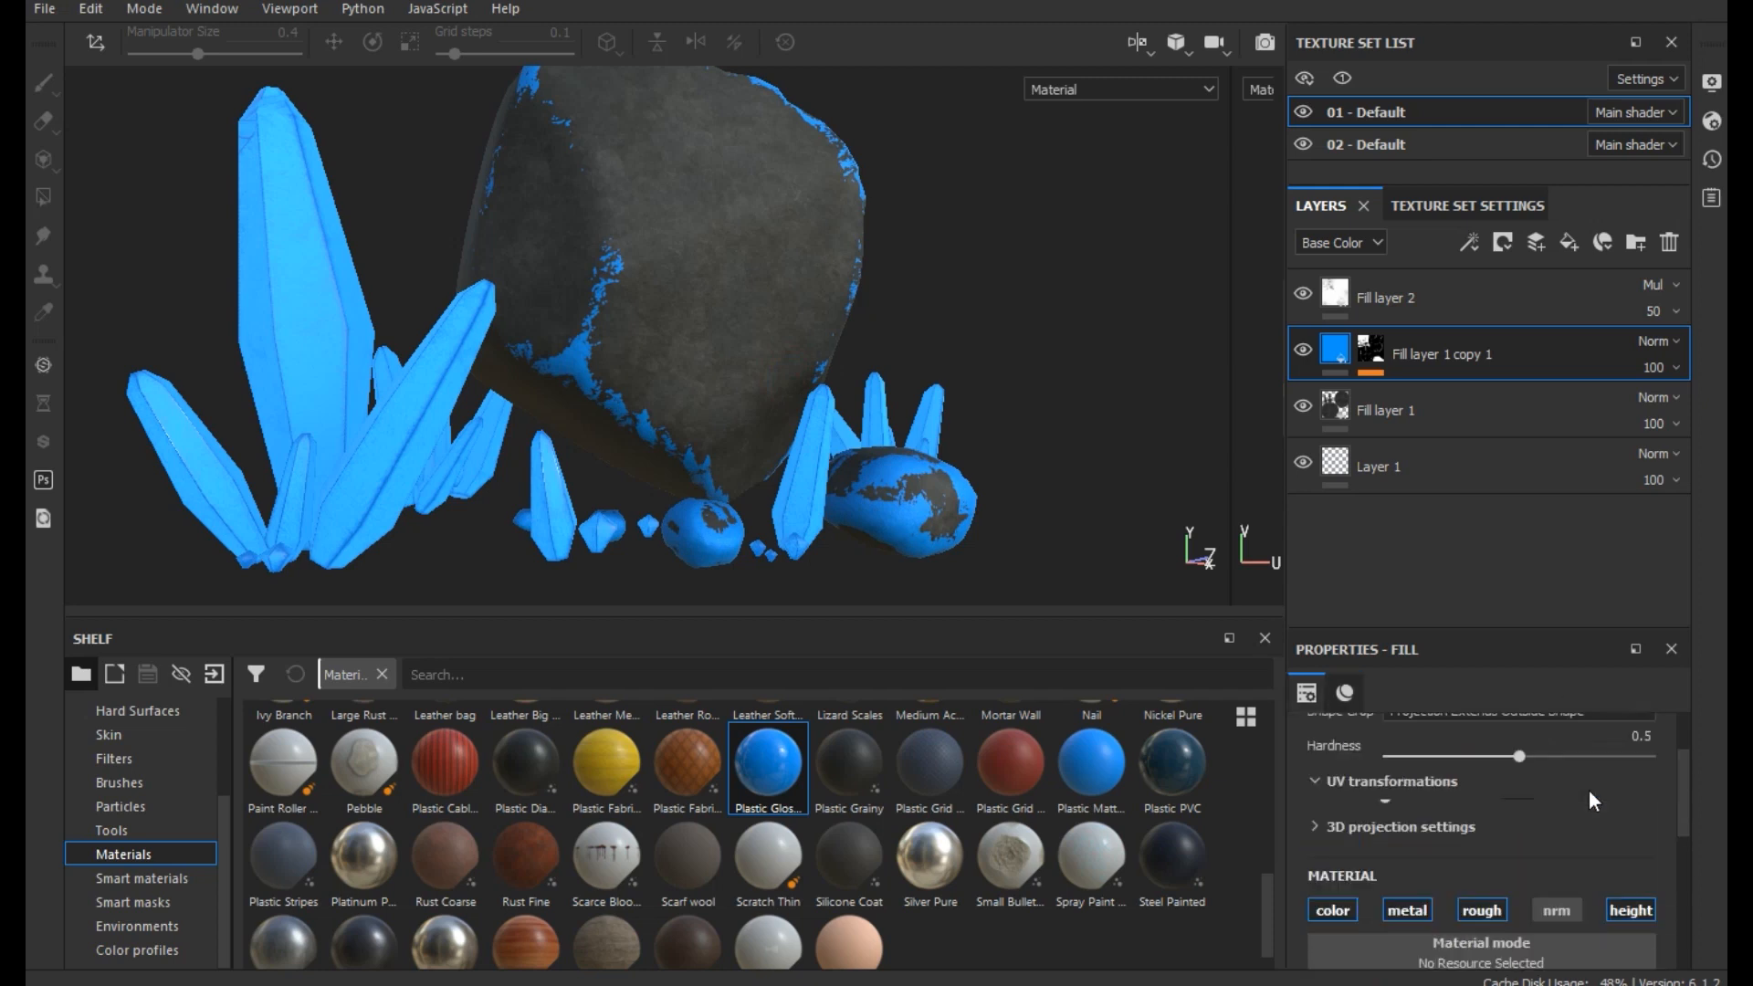
{"action": "scroll", "coordinate": [1607, 783], "scroll_direction": "down", "scroll_amount": 3}
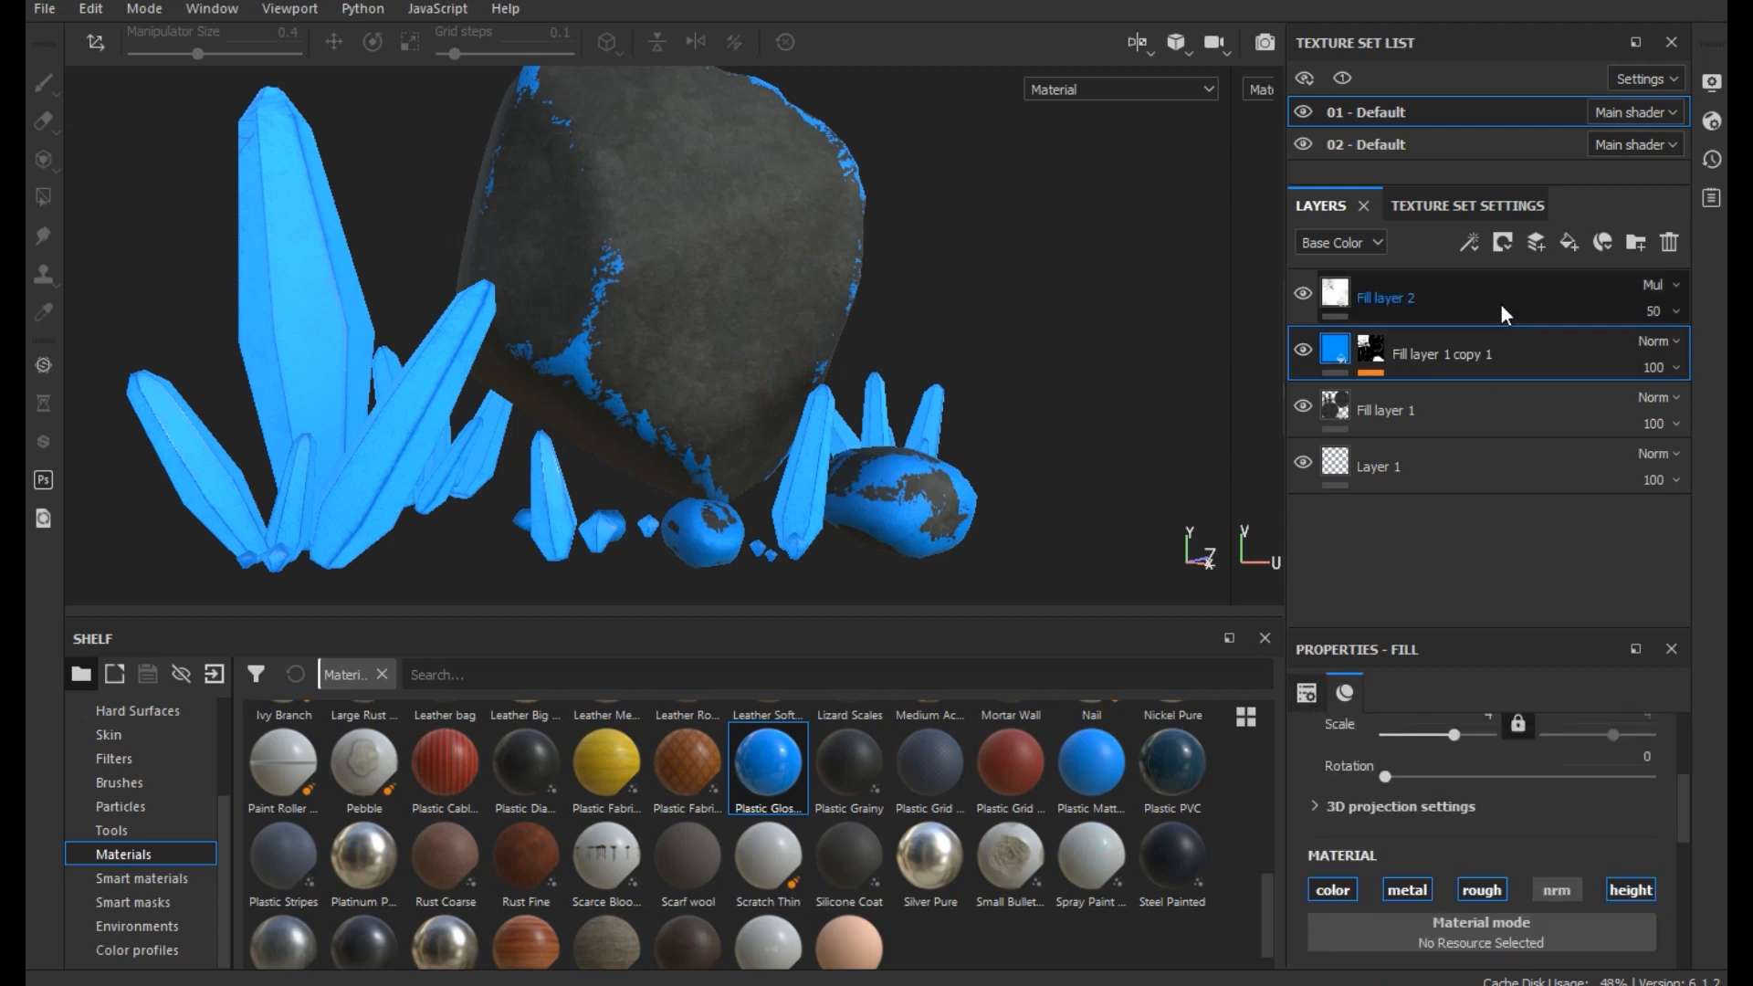
{"action": "left_click", "coordinate": [1505, 205]}
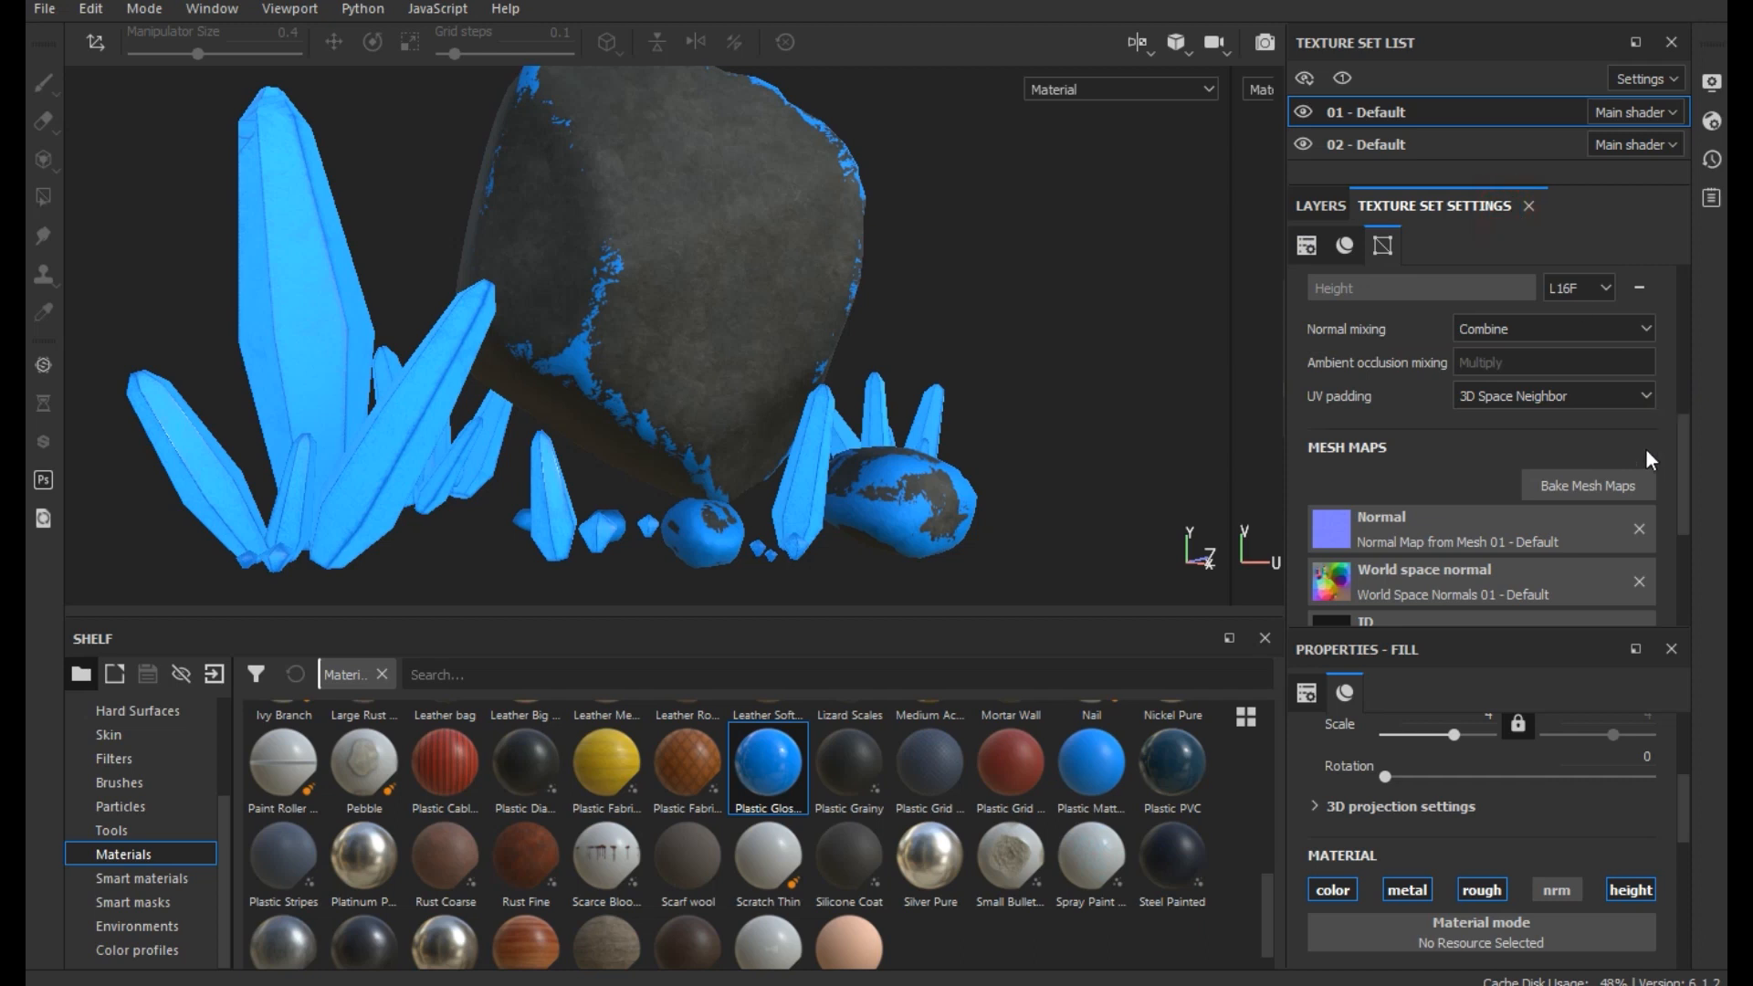
{"action": "scroll", "coordinate": [1638, 395], "scroll_direction": "up", "scroll_amount": 5}
{"action": "left_click", "coordinate": [1640, 384]}
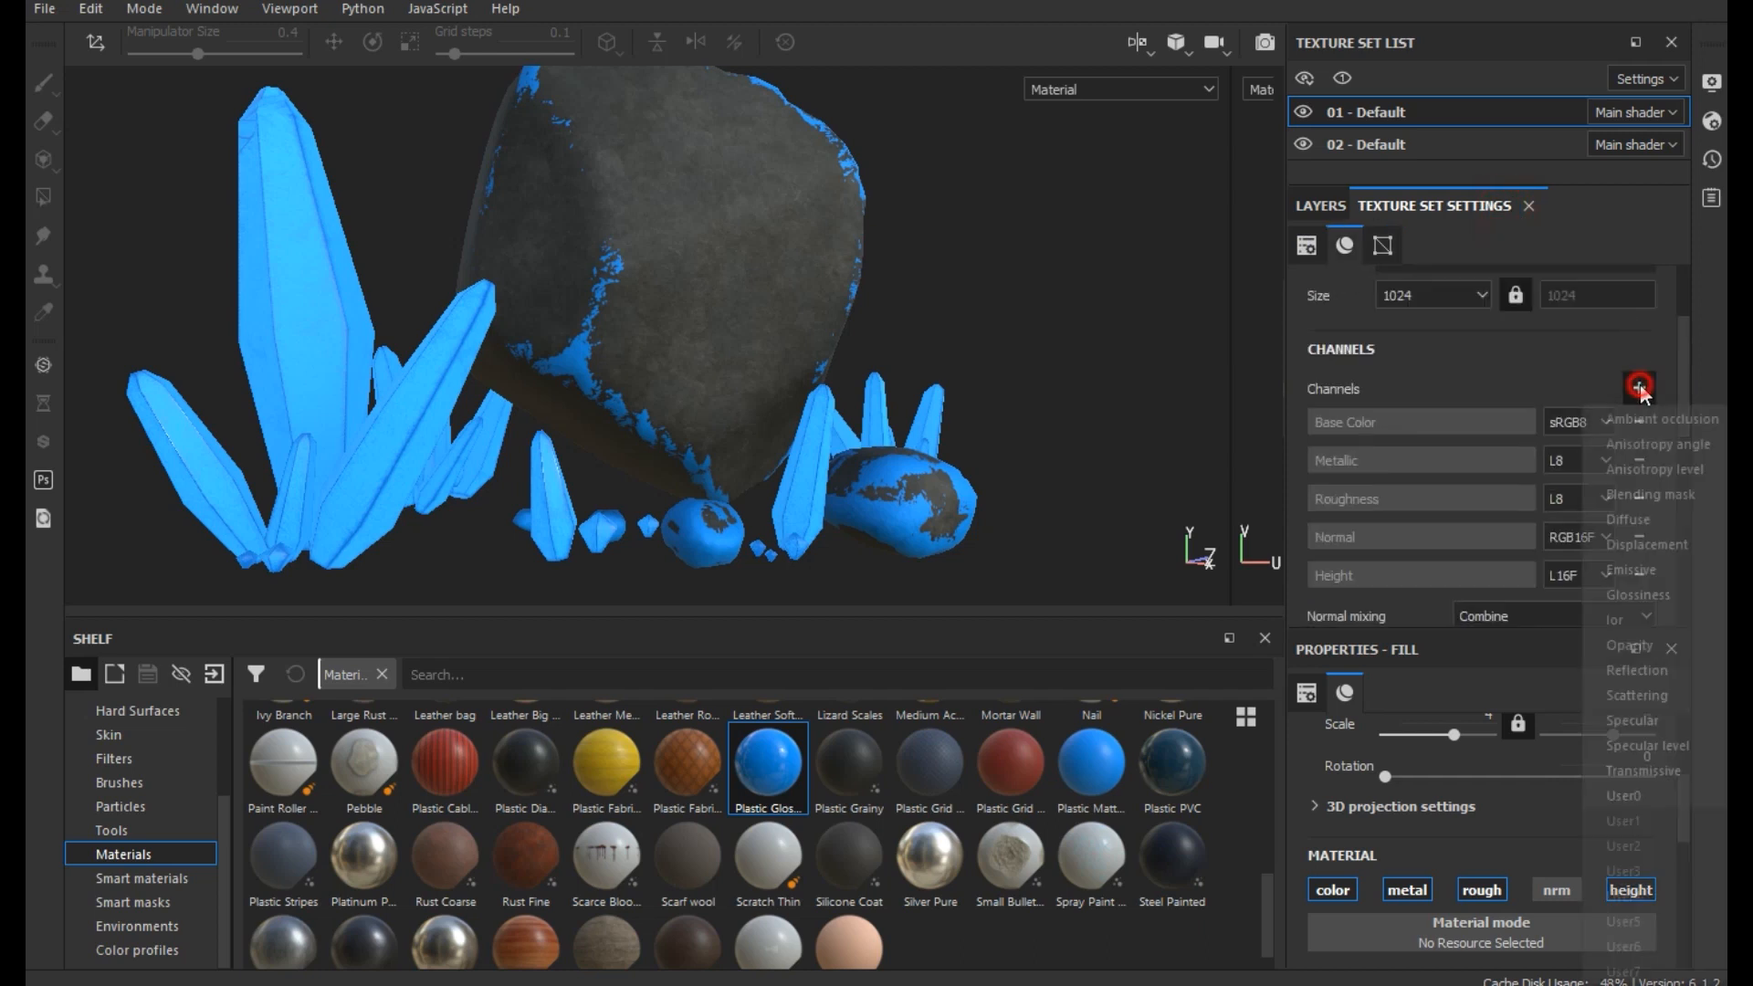
{"action": "left_click", "coordinate": [1645, 567]}
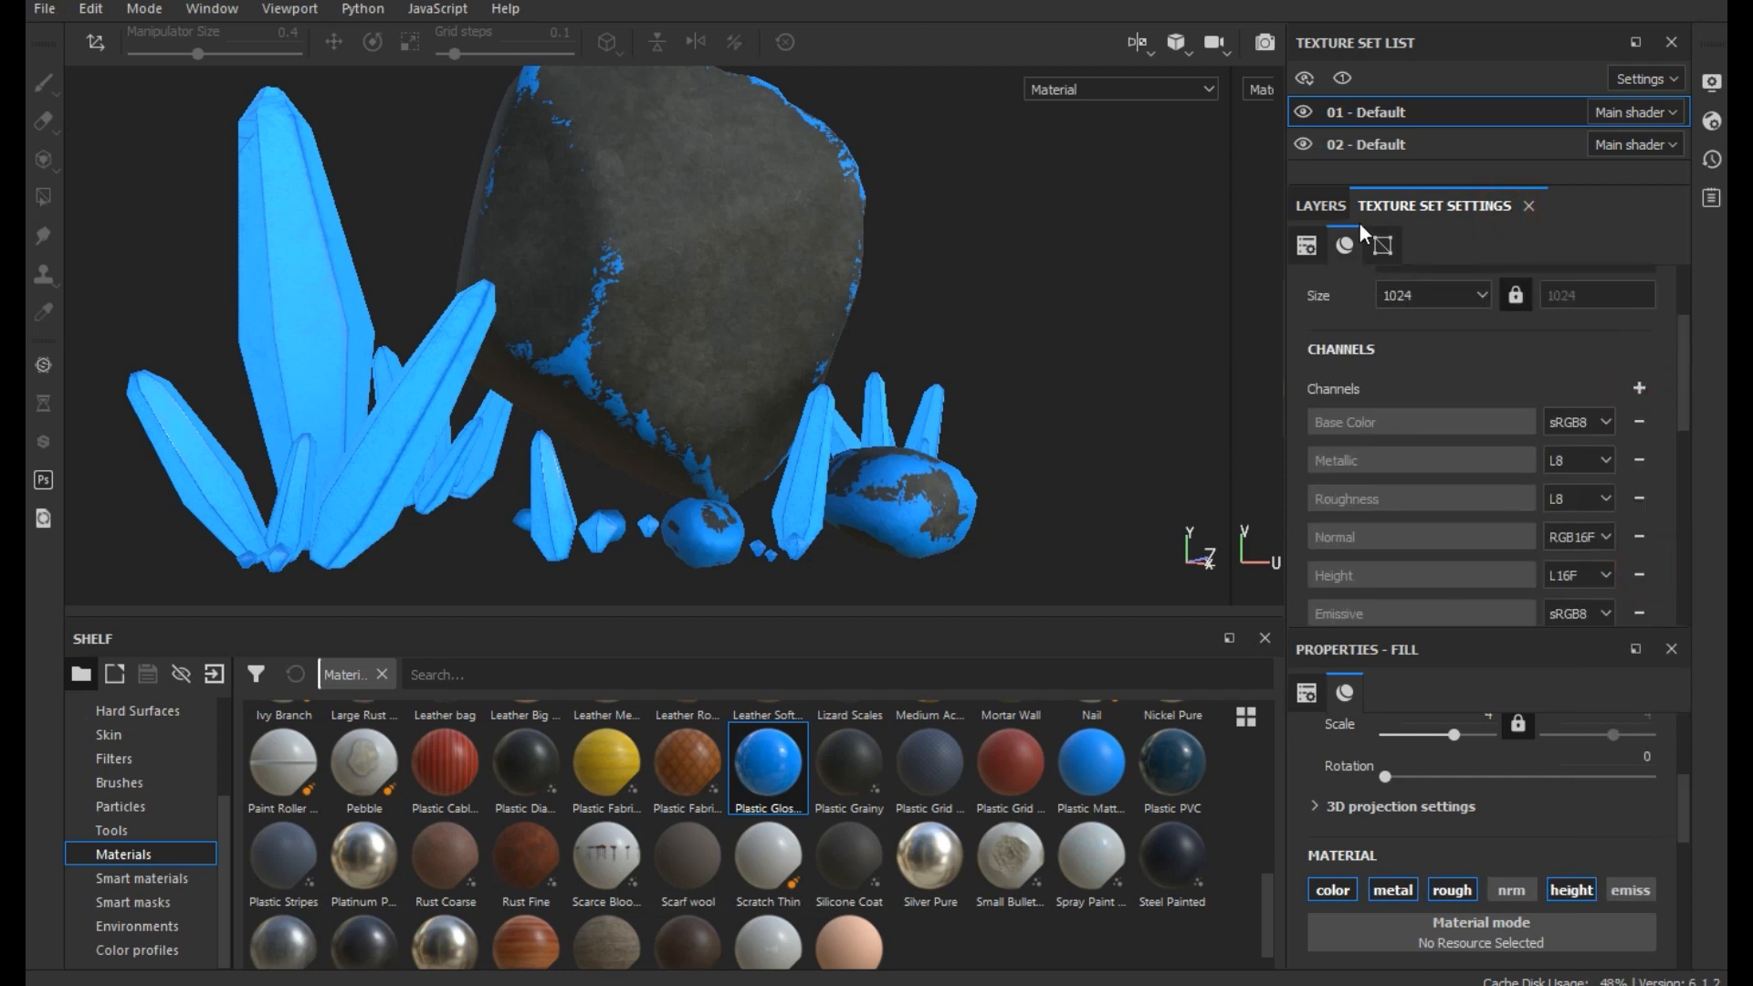
- Enable the emissive channel in the material of Fill layer 1 copy 1
{"action": "left_click", "coordinate": [1636, 886]}
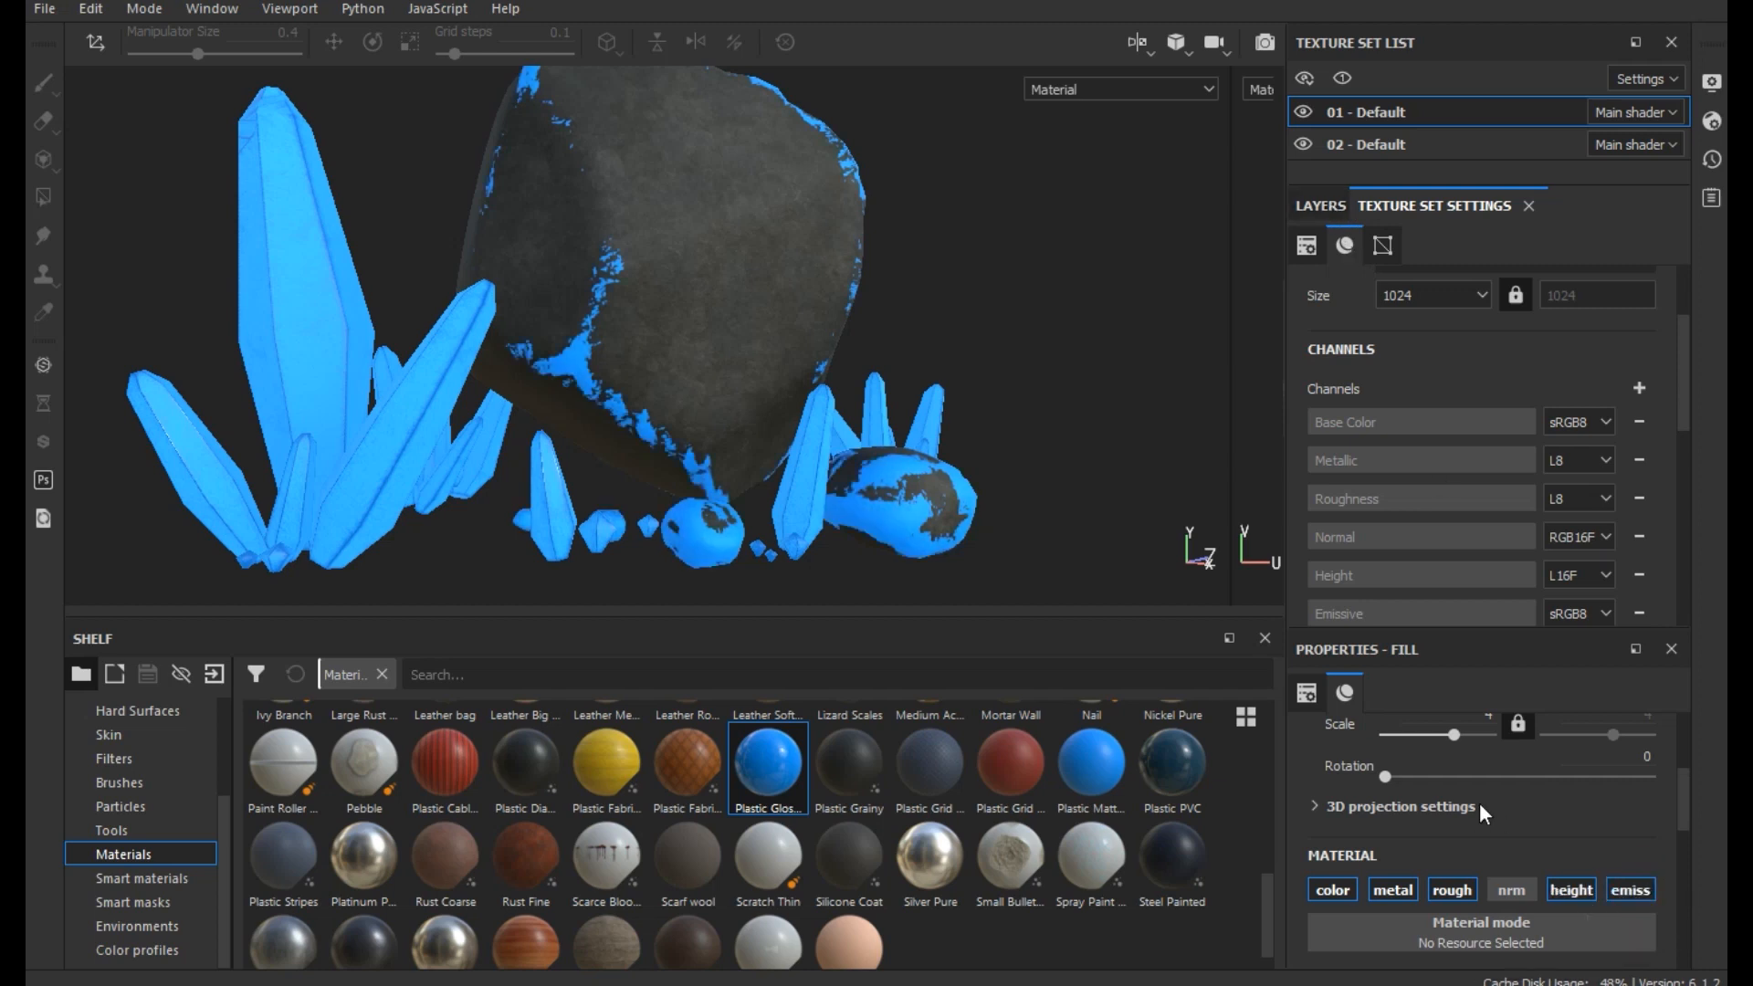
{"action": "scroll", "coordinate": [1479, 802], "scroll_direction": "down", "scroll_amount": 5}
{"action": "scroll", "coordinate": [1480, 806], "scroll_direction": "down", "scroll_amount": 3}
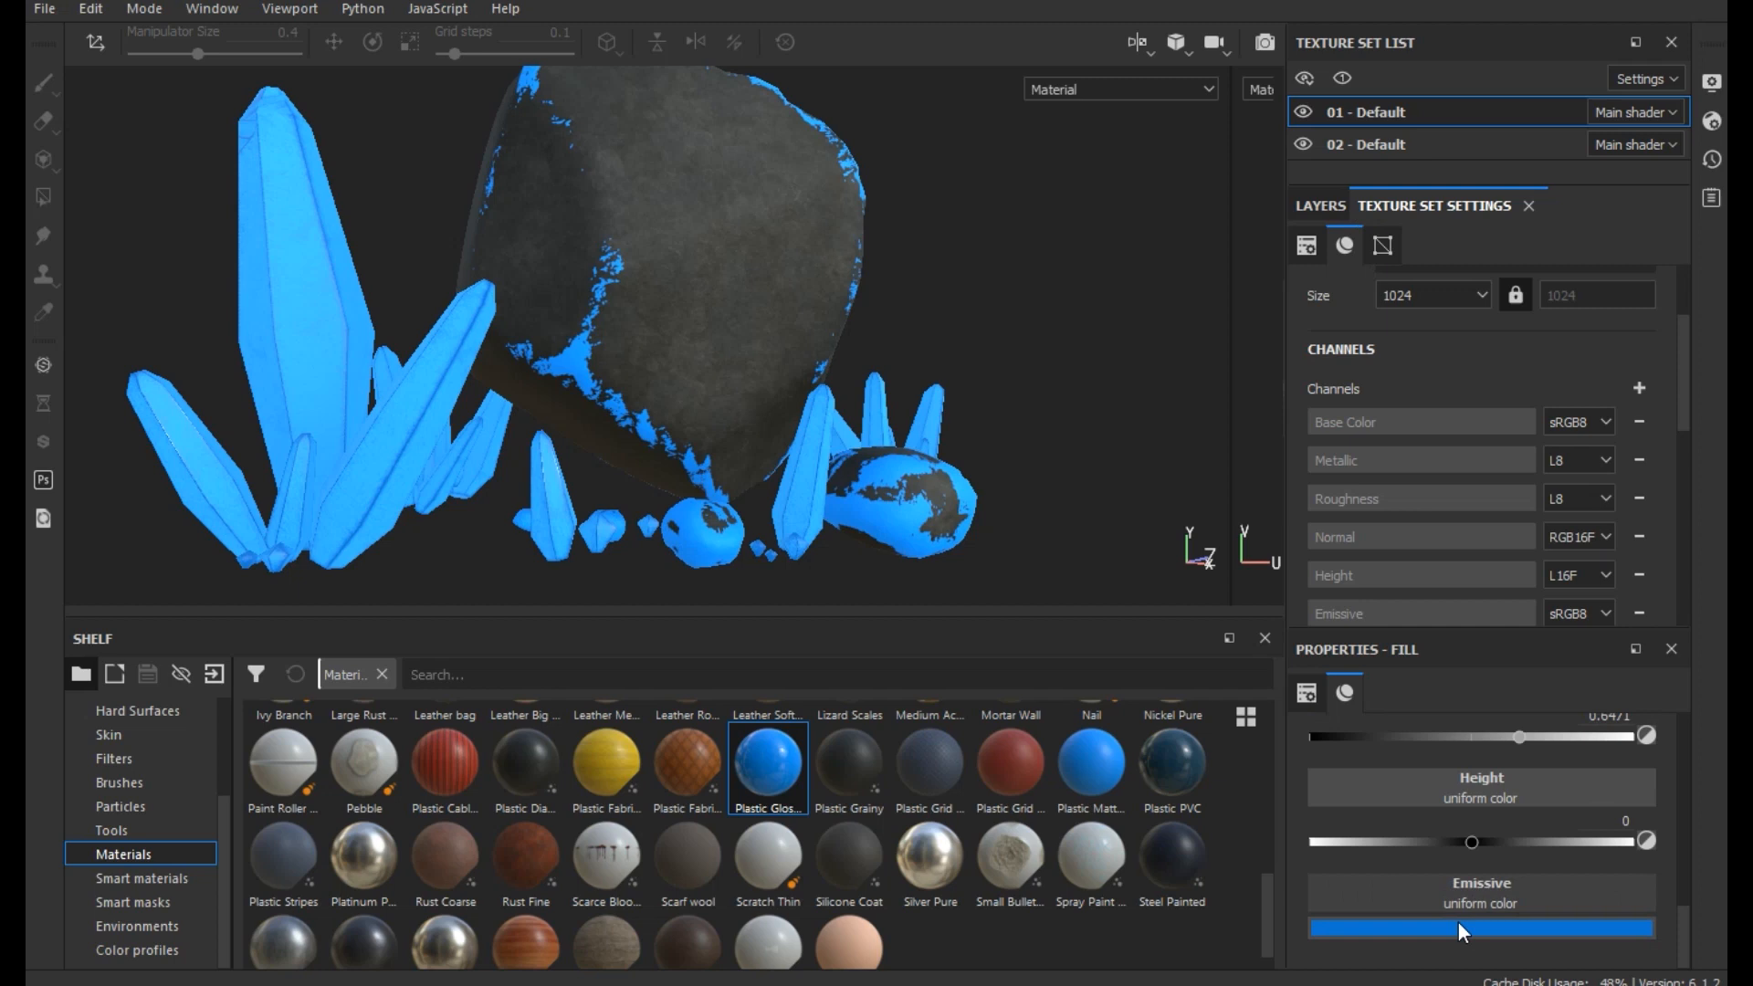
- Toggle Fill layer 1 copy 1's visibility to compare the glow, and set its emissive color to a darker blue
{"action": "left_click", "coordinate": [1317, 212]}
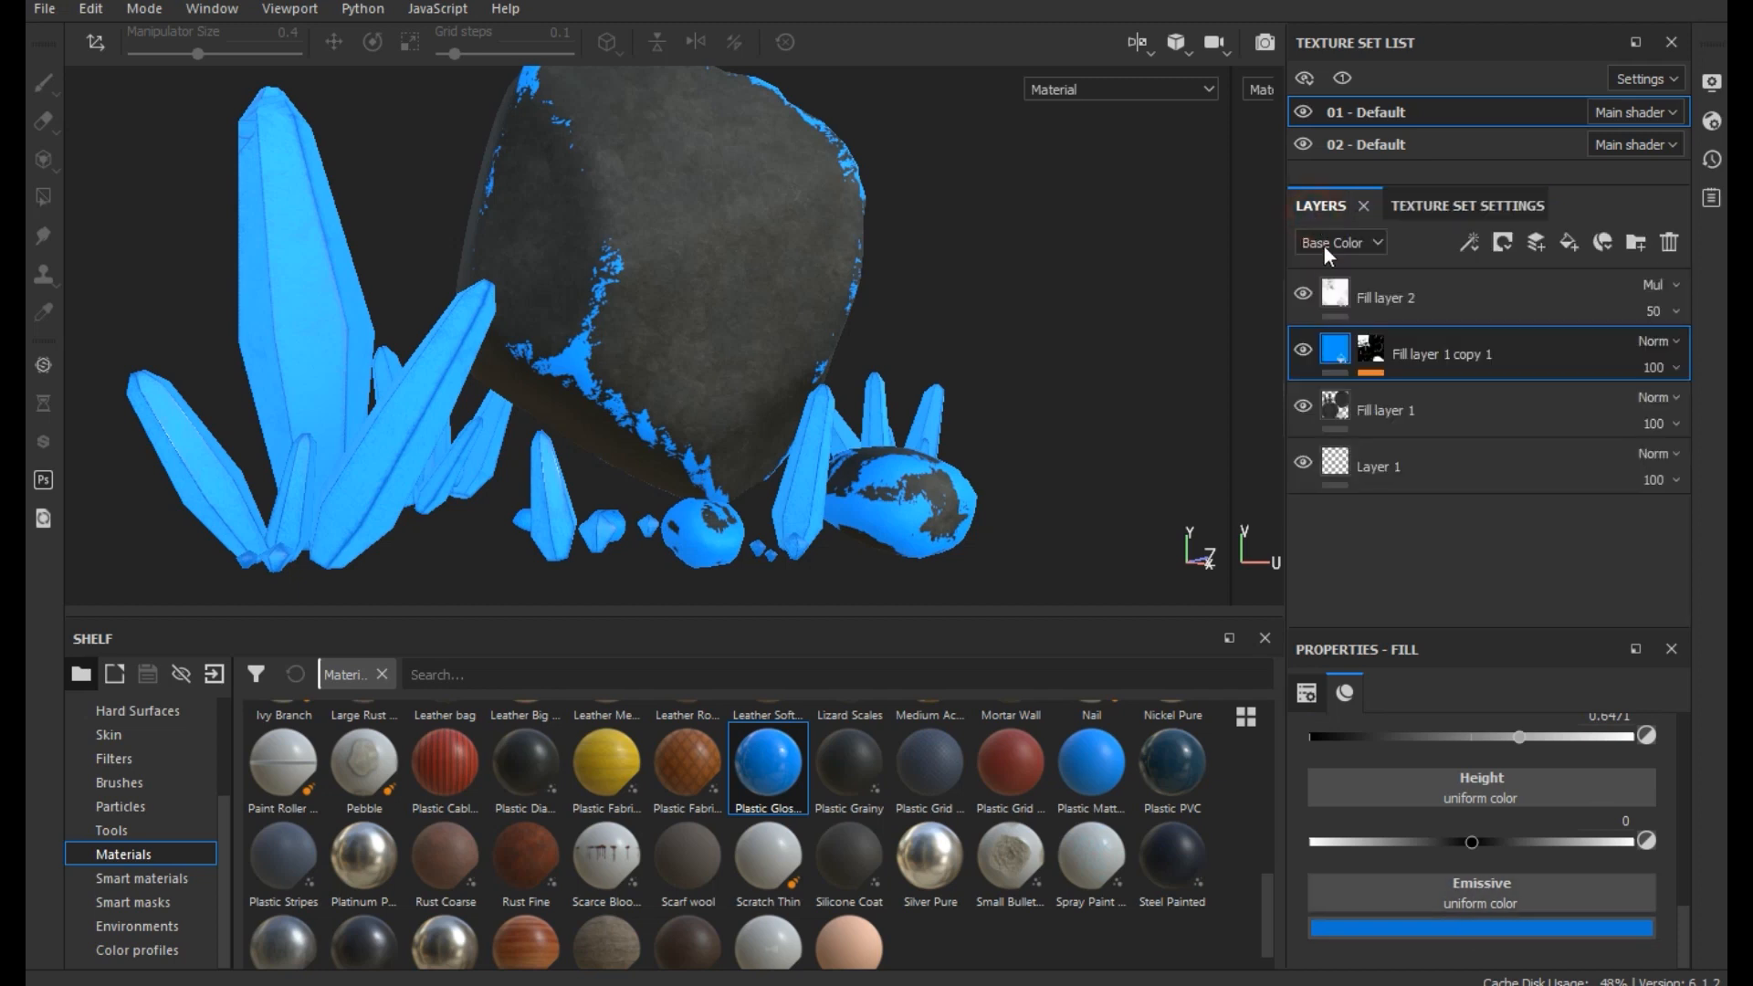
{"action": "left_click", "coordinate": [1309, 348]}
{"action": "left_click", "coordinate": [1310, 348]}
{"action": "left_click", "coordinate": [1463, 926]}
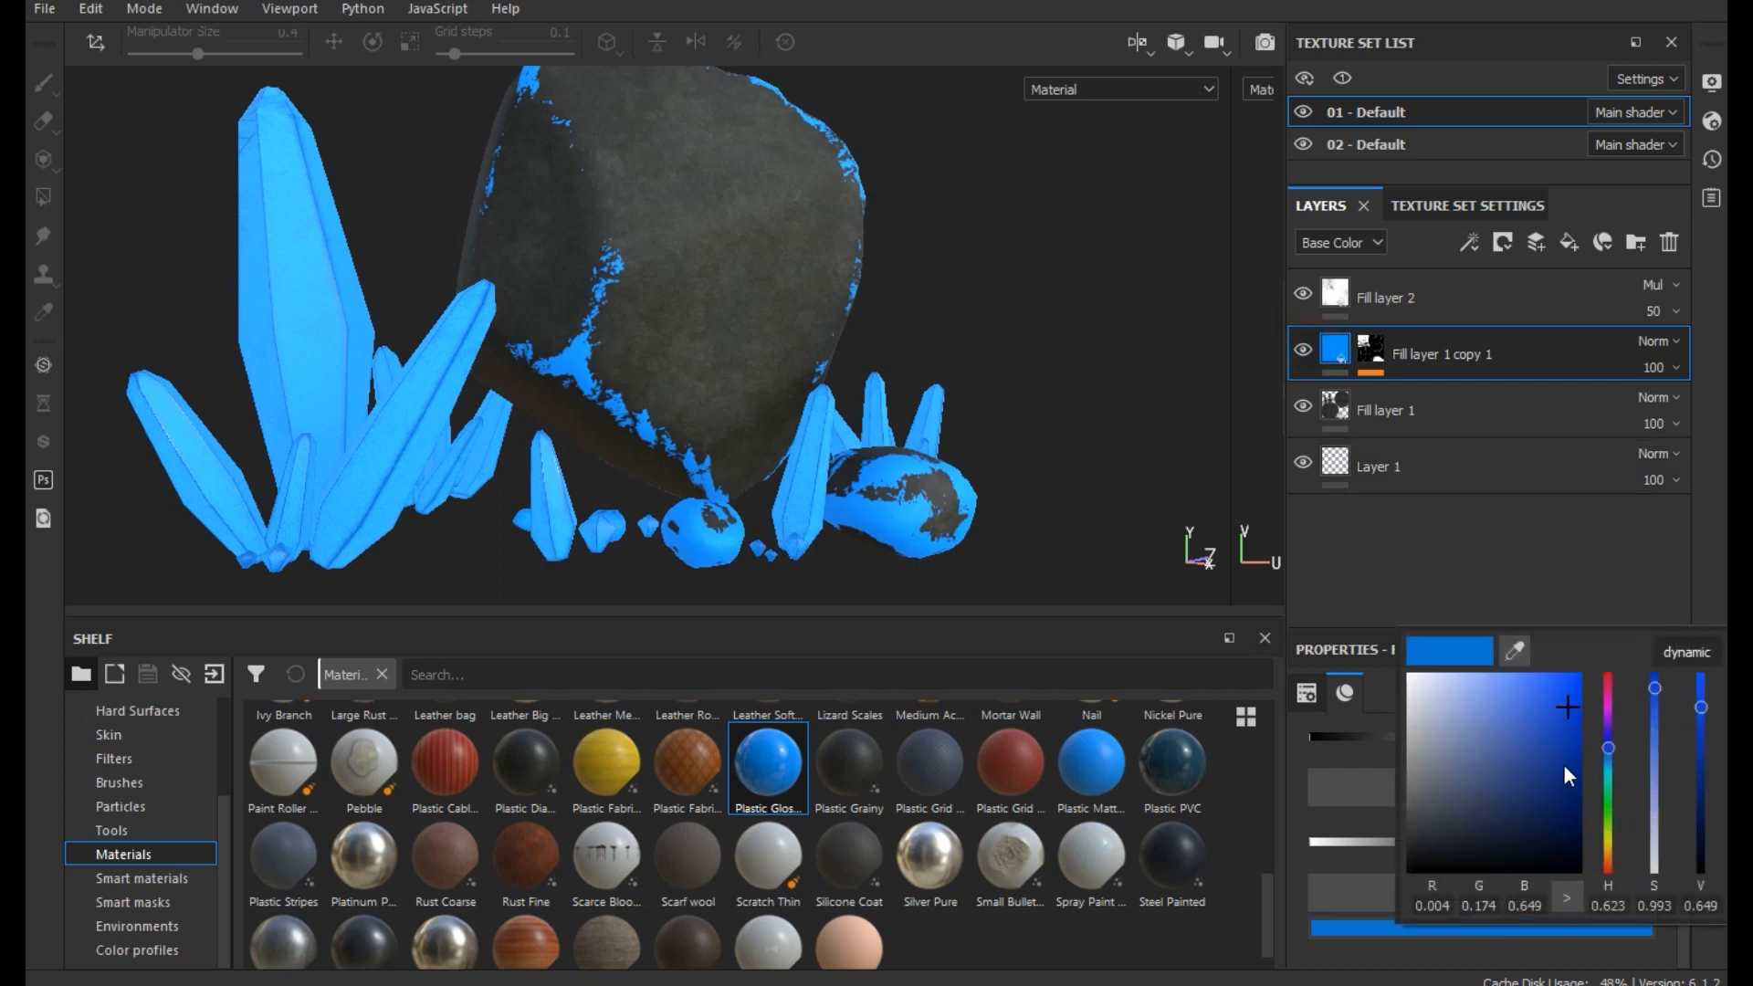
{"action": "mouse_move", "coordinate": [1569, 744]}
{"action": "left_mouse_down"}
{"action": "mouse_move", "coordinate": [1570, 764]}
{"action": "mouse_move", "coordinate": [1565, 747]}
{"action": "left_mouse_up"}
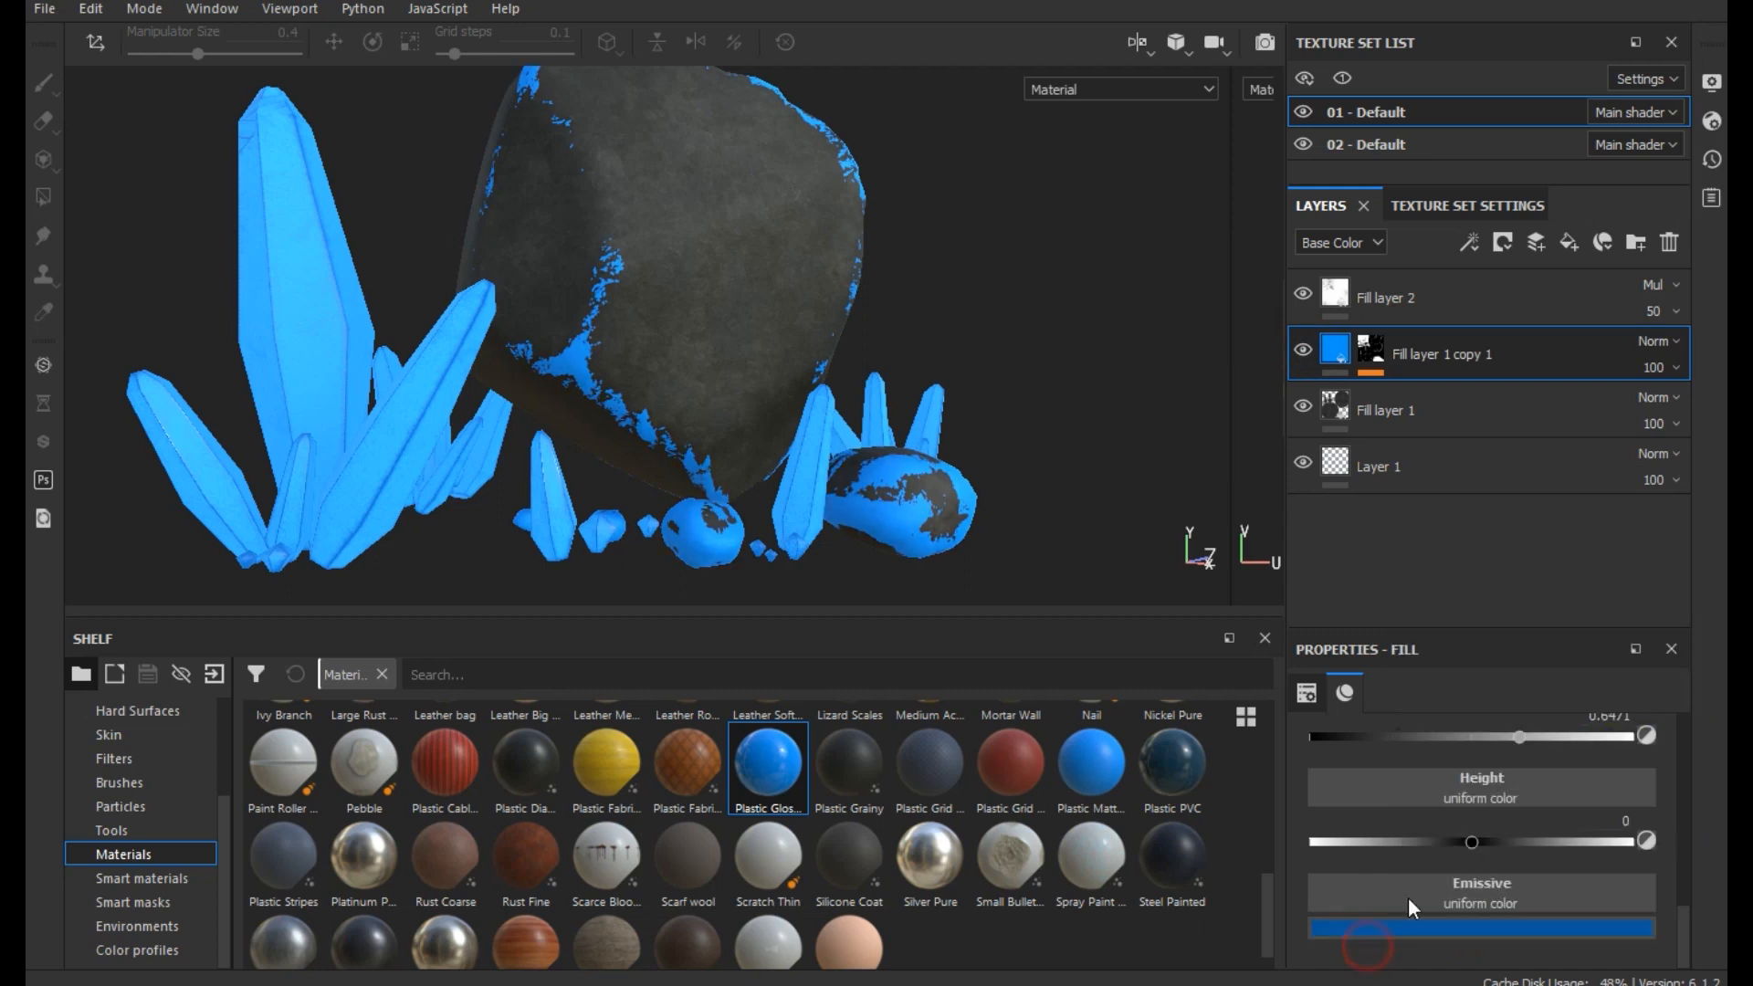
- Set the height of Fill layer 1 copy 1 to -0.3015 to sink the blue edges into the rock
{"action": "mouse_move", "coordinate": [1439, 842]}
{"action": "left_mouse_down"}
{"action": "mouse_move", "coordinate": [1372, 840]}
{"action": "mouse_move", "coordinate": [1437, 847]}
{"action": "mouse_move", "coordinate": [1416, 842]}
{"action": "left_mouse_up"}
{"action": "scroll", "coordinate": [761, 571], "scroll_direction": "down", "scroll_amount": 3}
{"action": "left_click_drag", "start_coordinate": [818, 384], "coordinate": [856, 391], "text": "alt"}
{"action": "left_click_drag", "start_coordinate": [1371, 847], "coordinate": [1423, 845]}
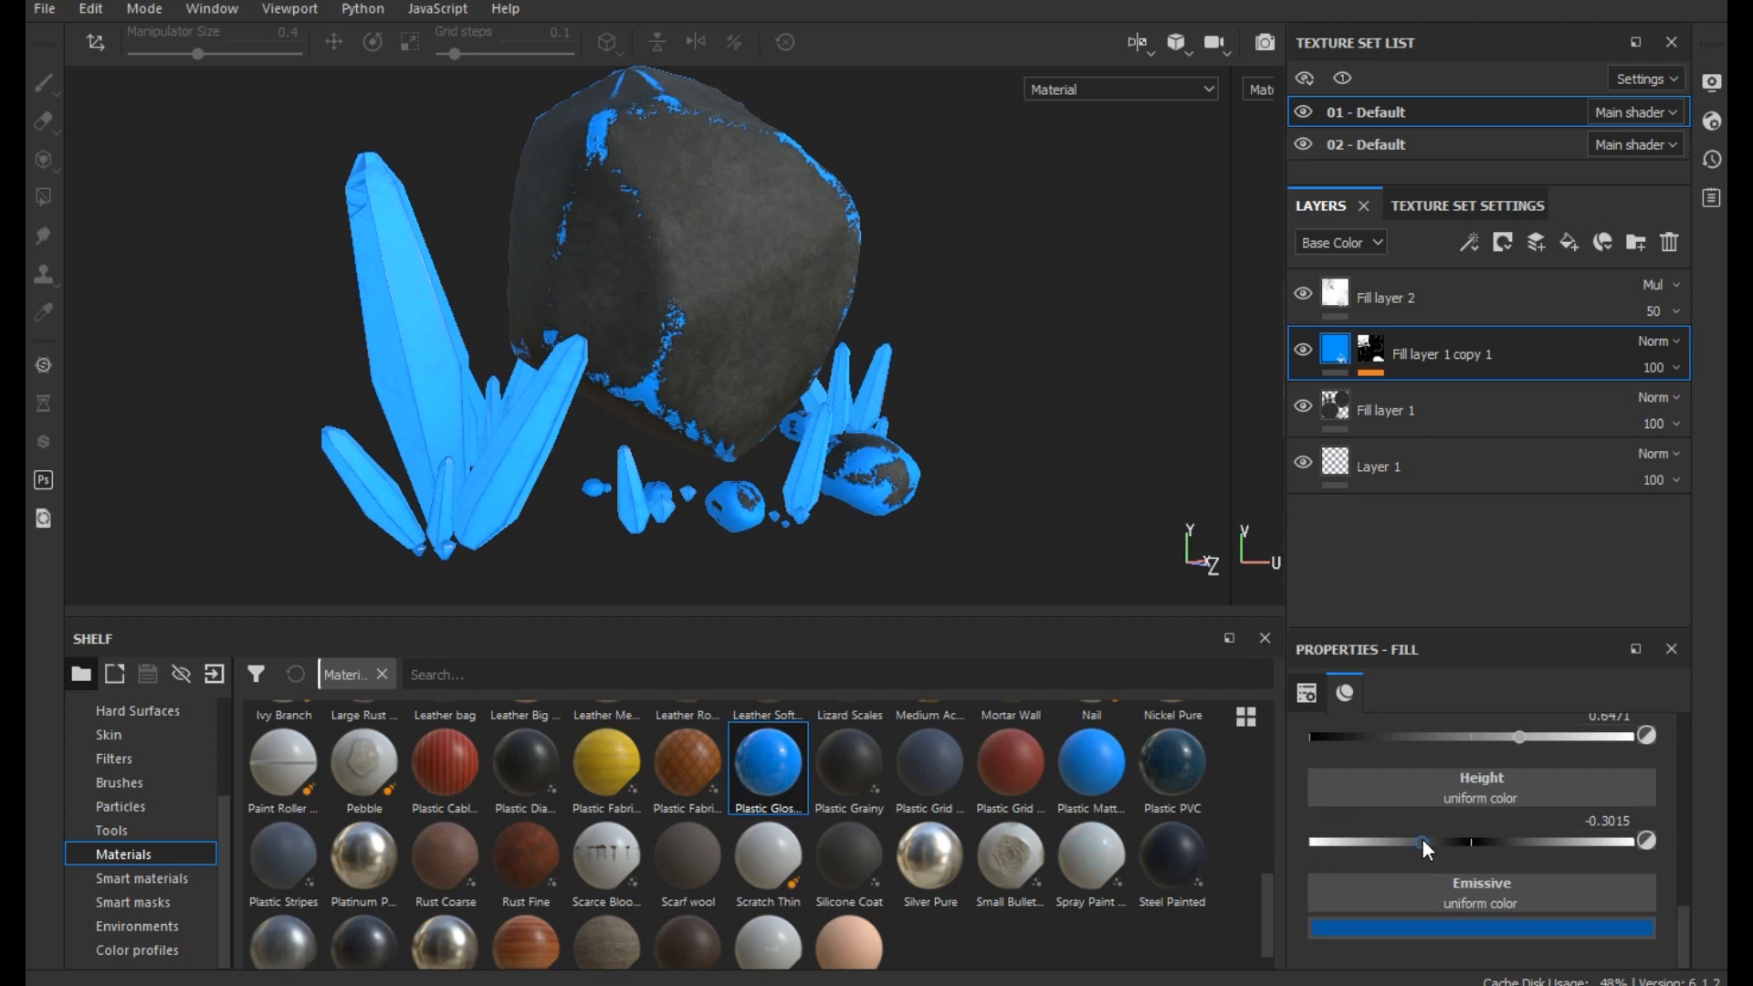
{"action": "right_click_drag", "start_coordinate": [519, 421], "coordinate": [537, 367], "text": "alt"}
{"action": "left_click_drag", "start_coordinate": [704, 395], "coordinate": [621, 392], "text": "alt"}
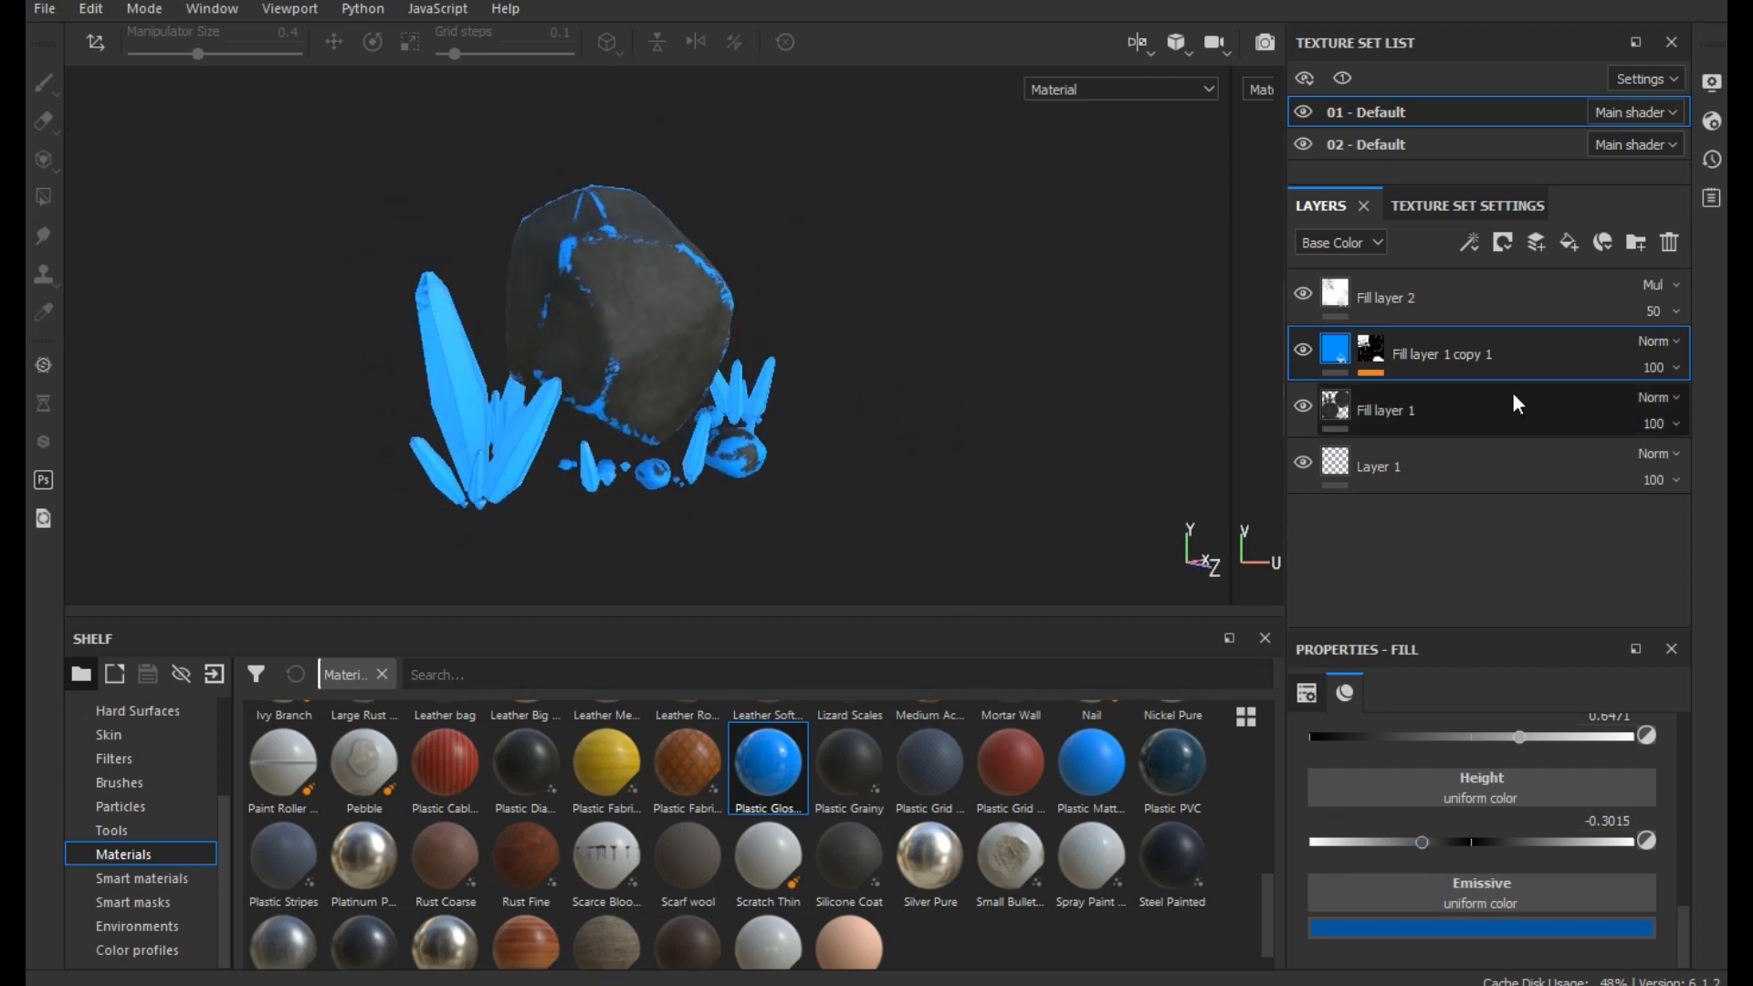
- Set the Wear Level of the Metal Edge Wear generator on Fill layer 1 copy 1's mask to 0.56
{"action": "left_click", "coordinate": [1369, 345]}
{"action": "left_click", "coordinate": [1445, 424]}
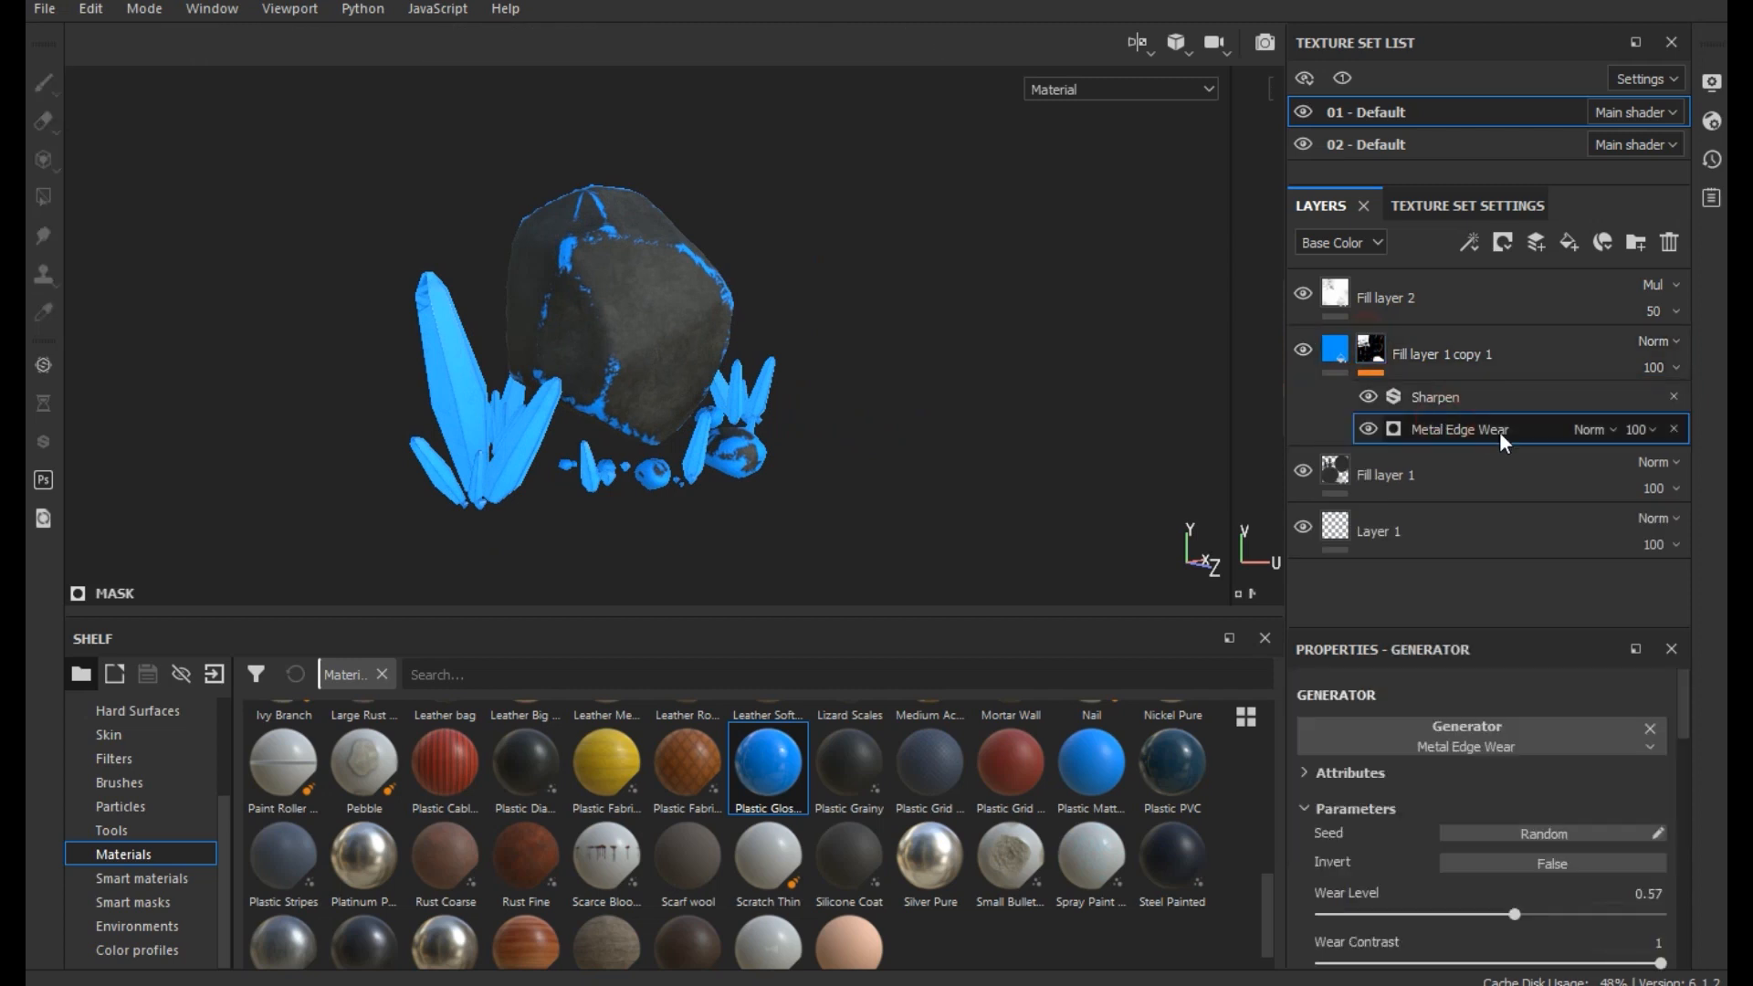
{"action": "scroll", "coordinate": [763, 588], "scroll_direction": "up", "scroll_amount": 3}
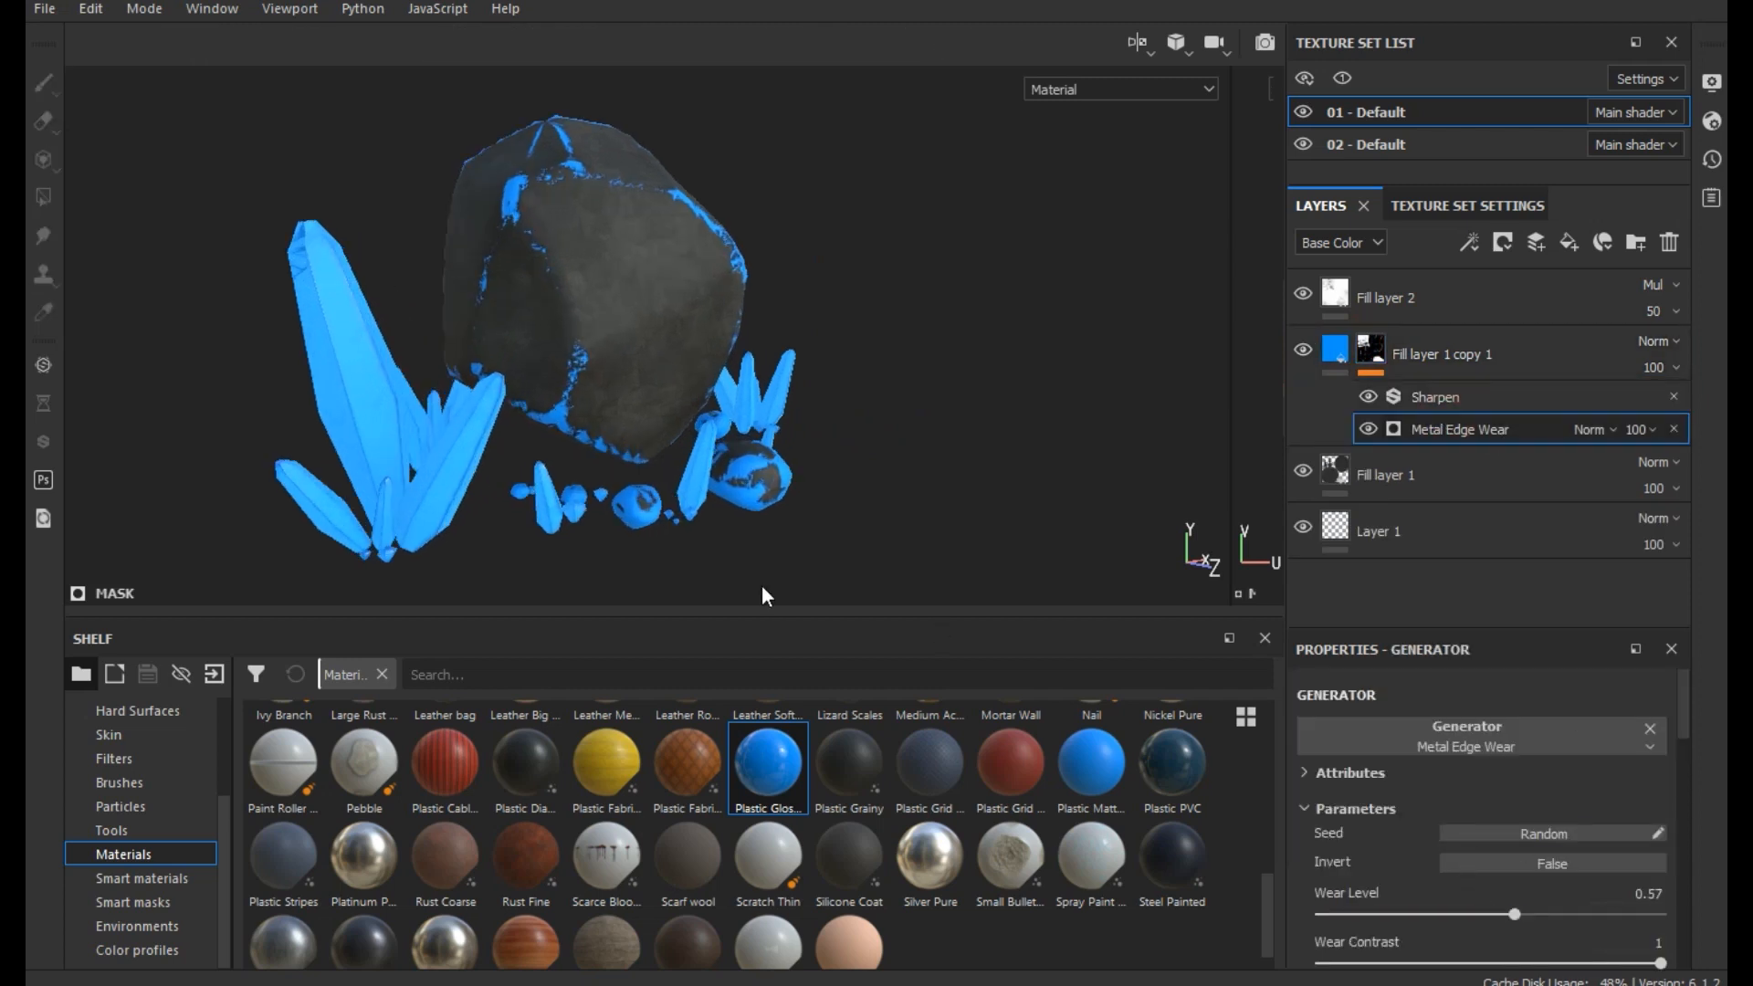
{"action": "left_click_drag", "start_coordinate": [1468, 917], "coordinate": [1499, 919]}
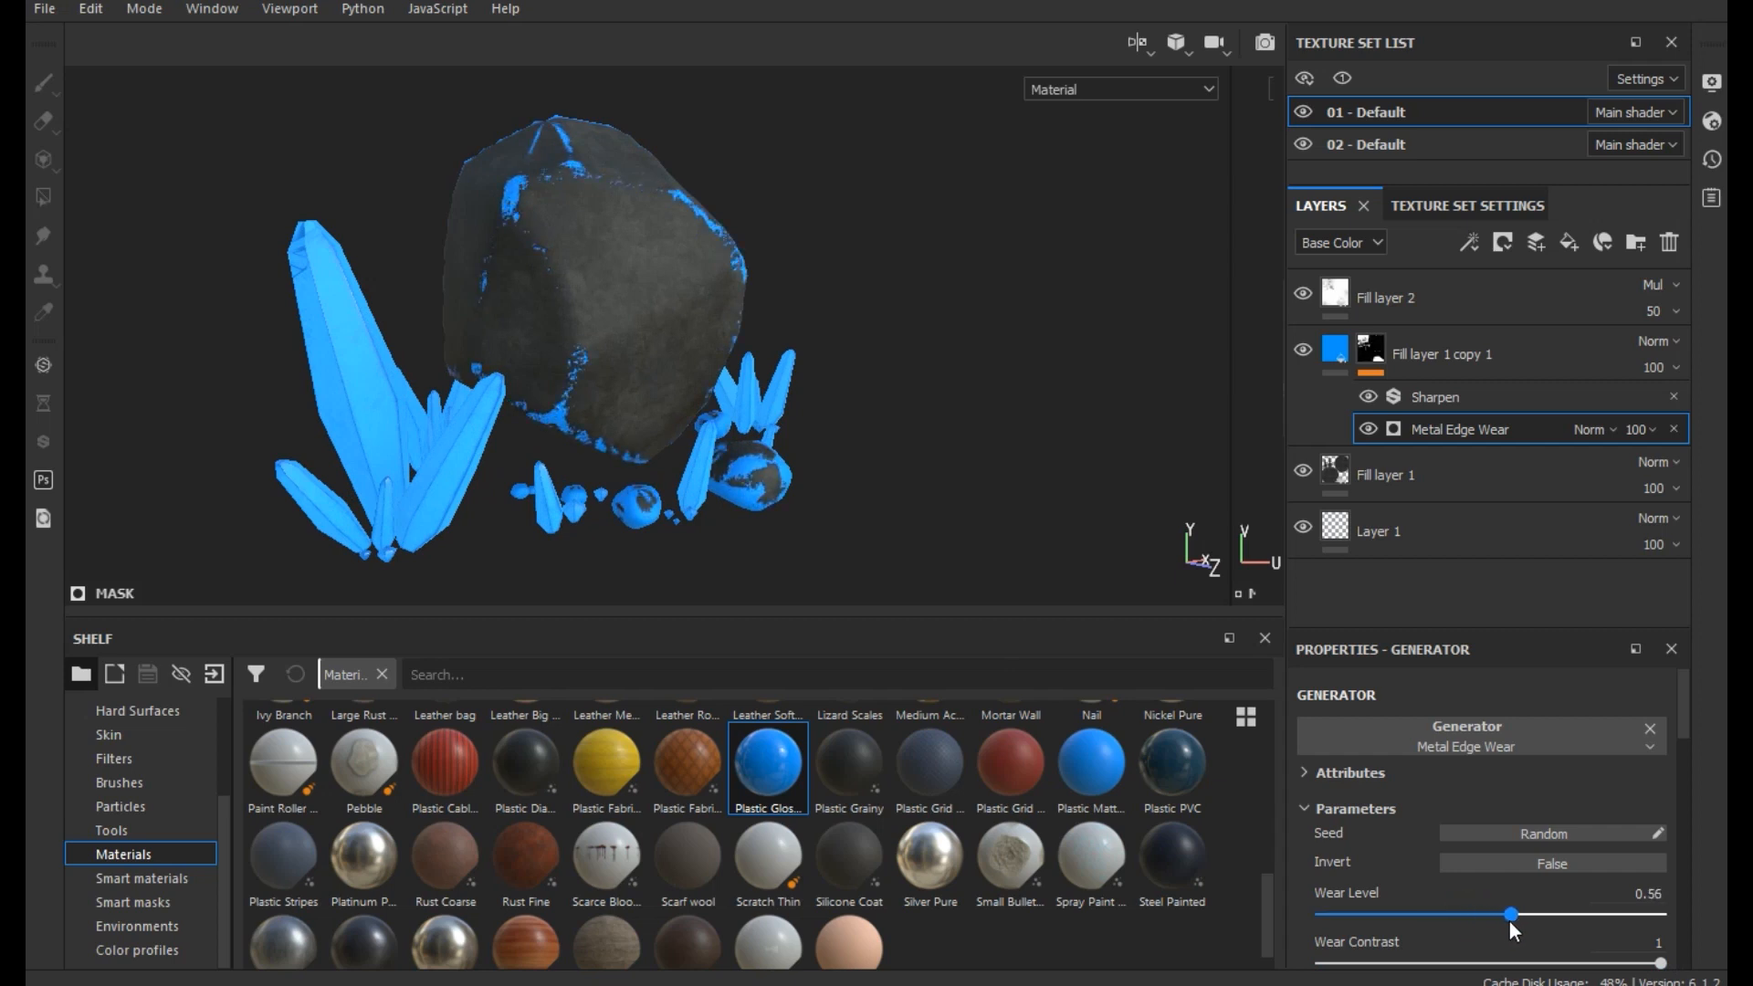
- Save the project and duplicate Fill layer 1 copy 1
{"action": "left_click", "coordinate": [1449, 362]}
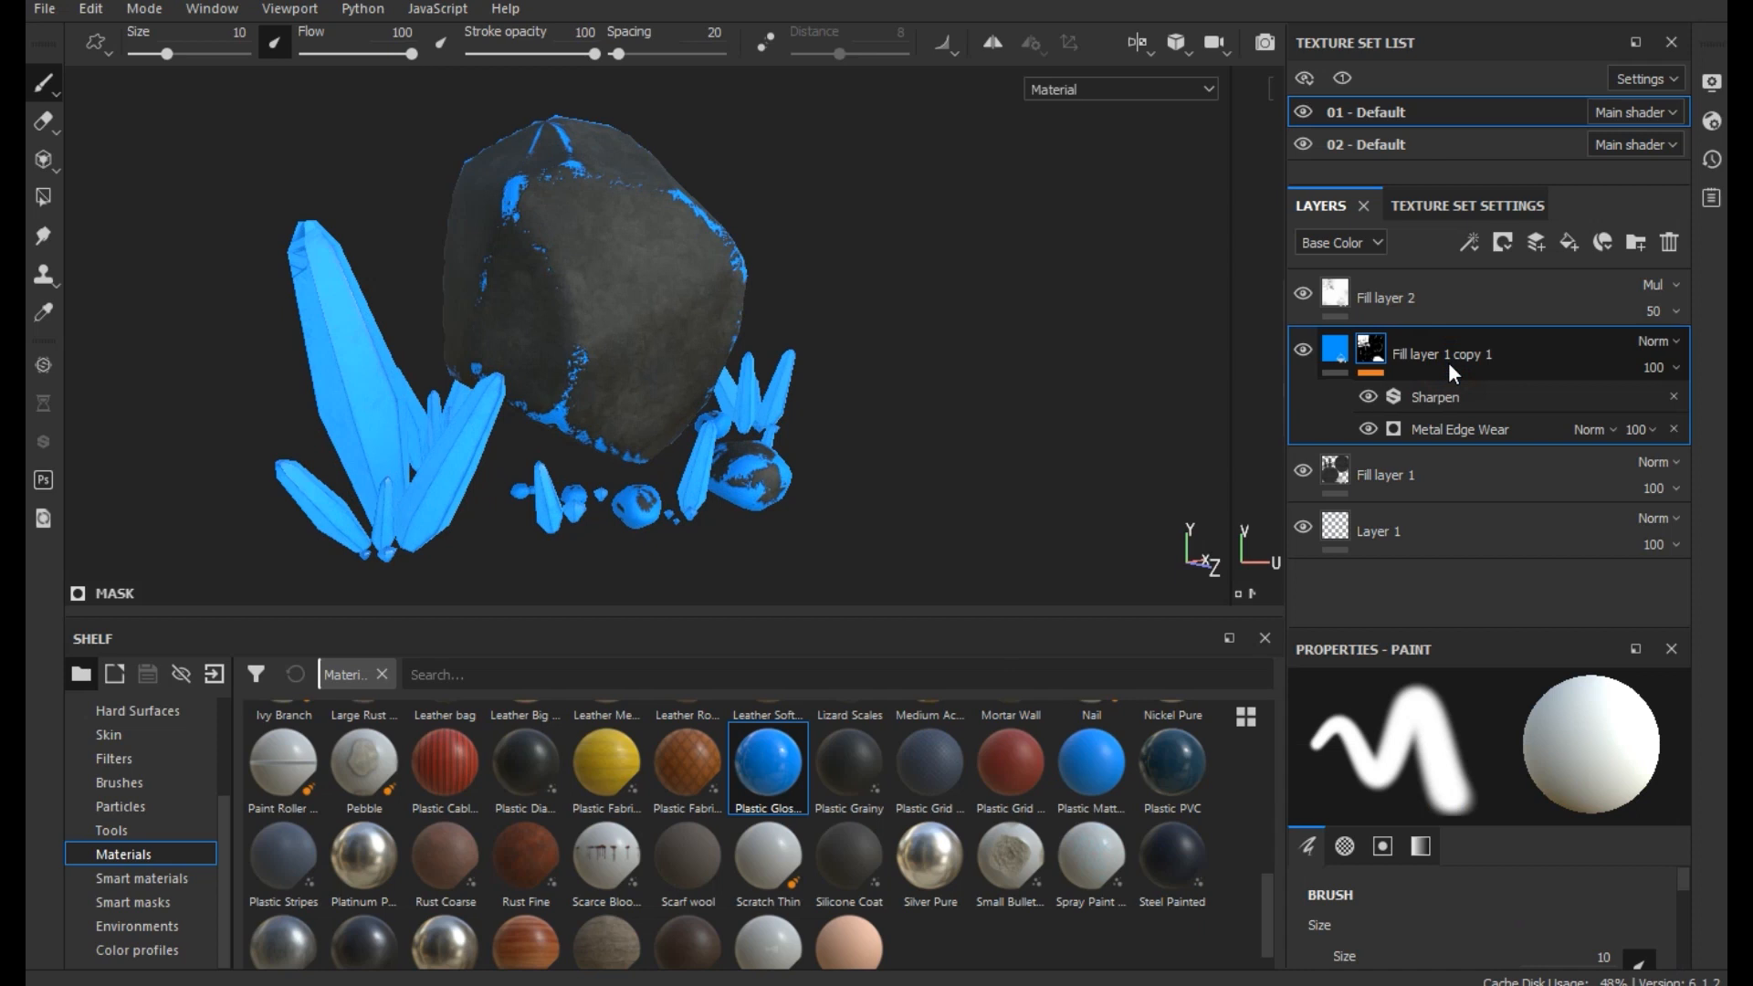
{"action": "key", "text": "ctrl+s"}
{"action": "right_click", "coordinate": [1443, 356]}
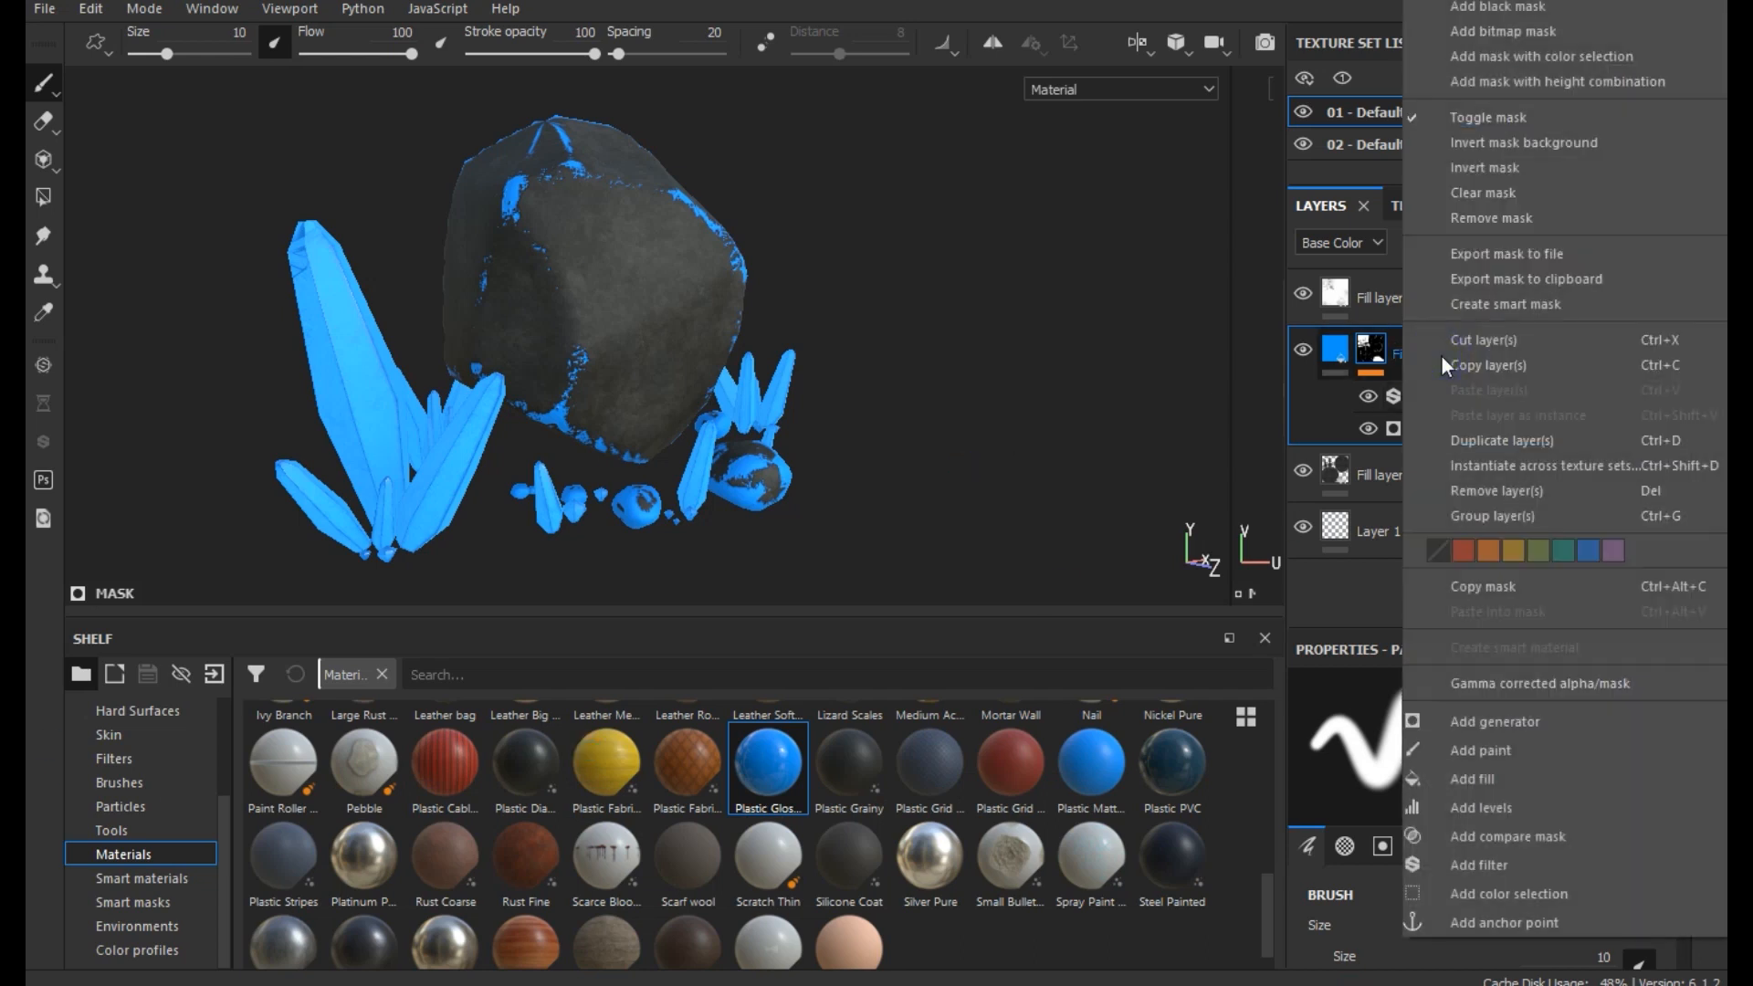
{"action": "left_click", "coordinate": [1494, 441]}
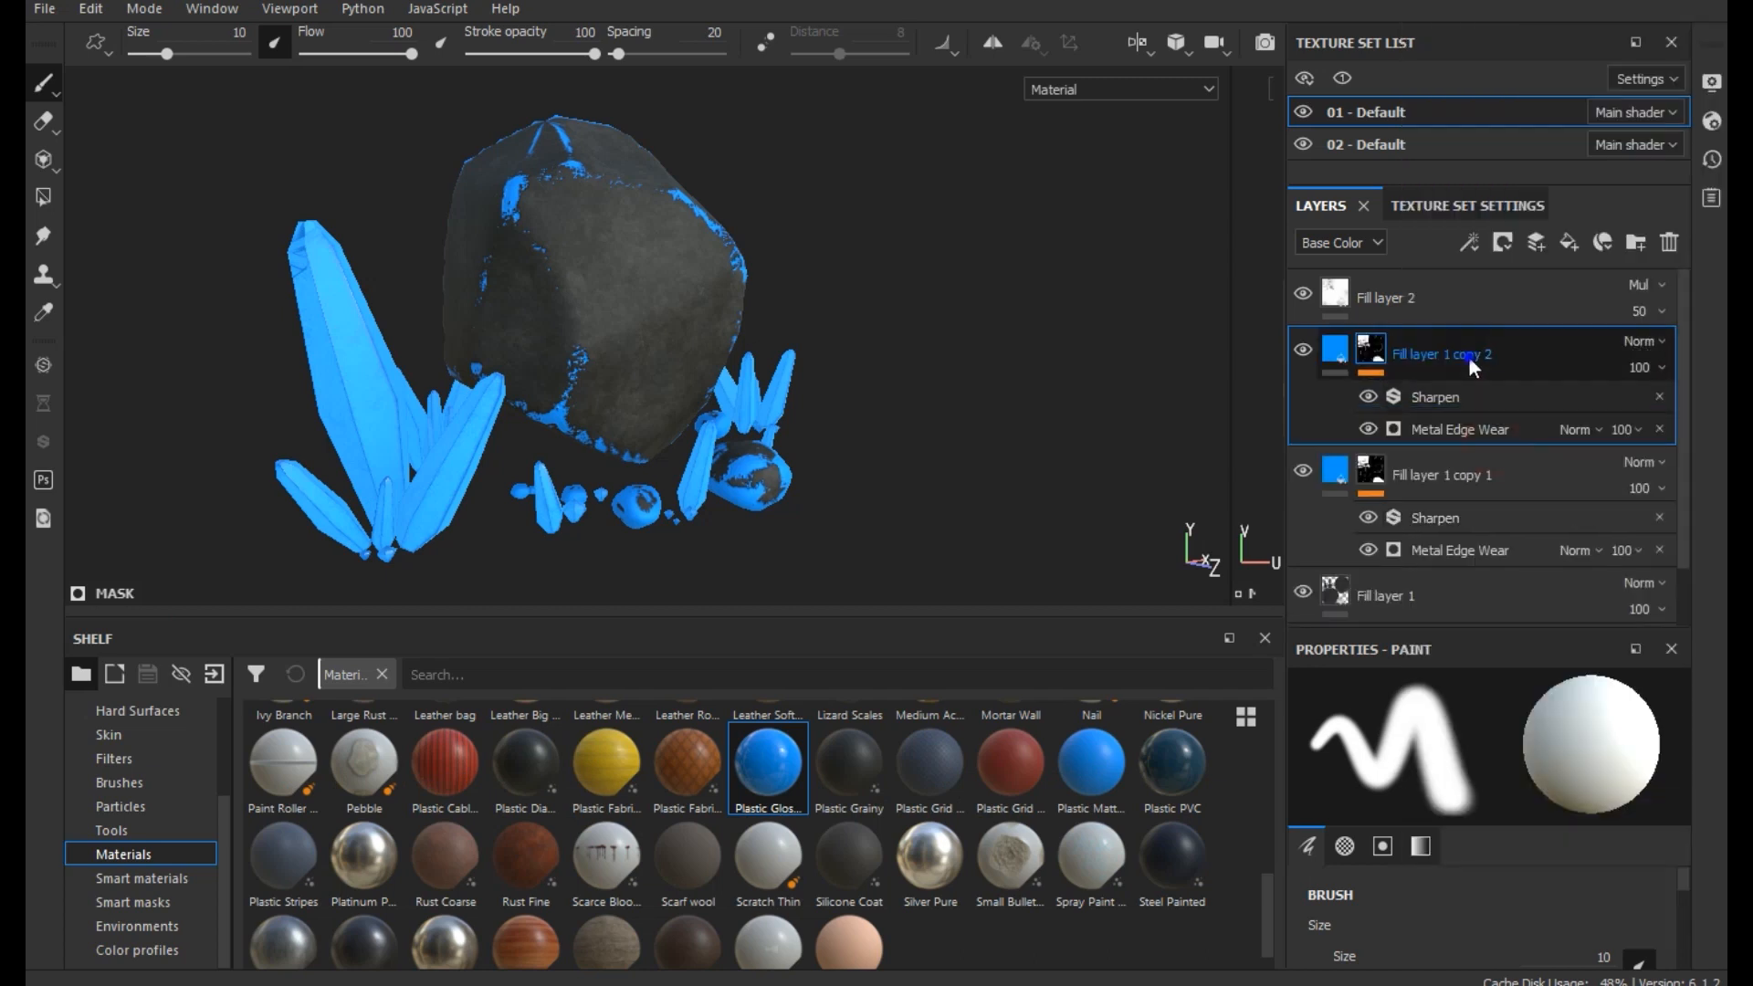
- Try inverting the duplicated fill layer's mask, and clear that mask together with its effects
{"action": "right_click", "coordinate": [1469, 356]}
{"action": "left_click", "coordinate": [1470, 170]}
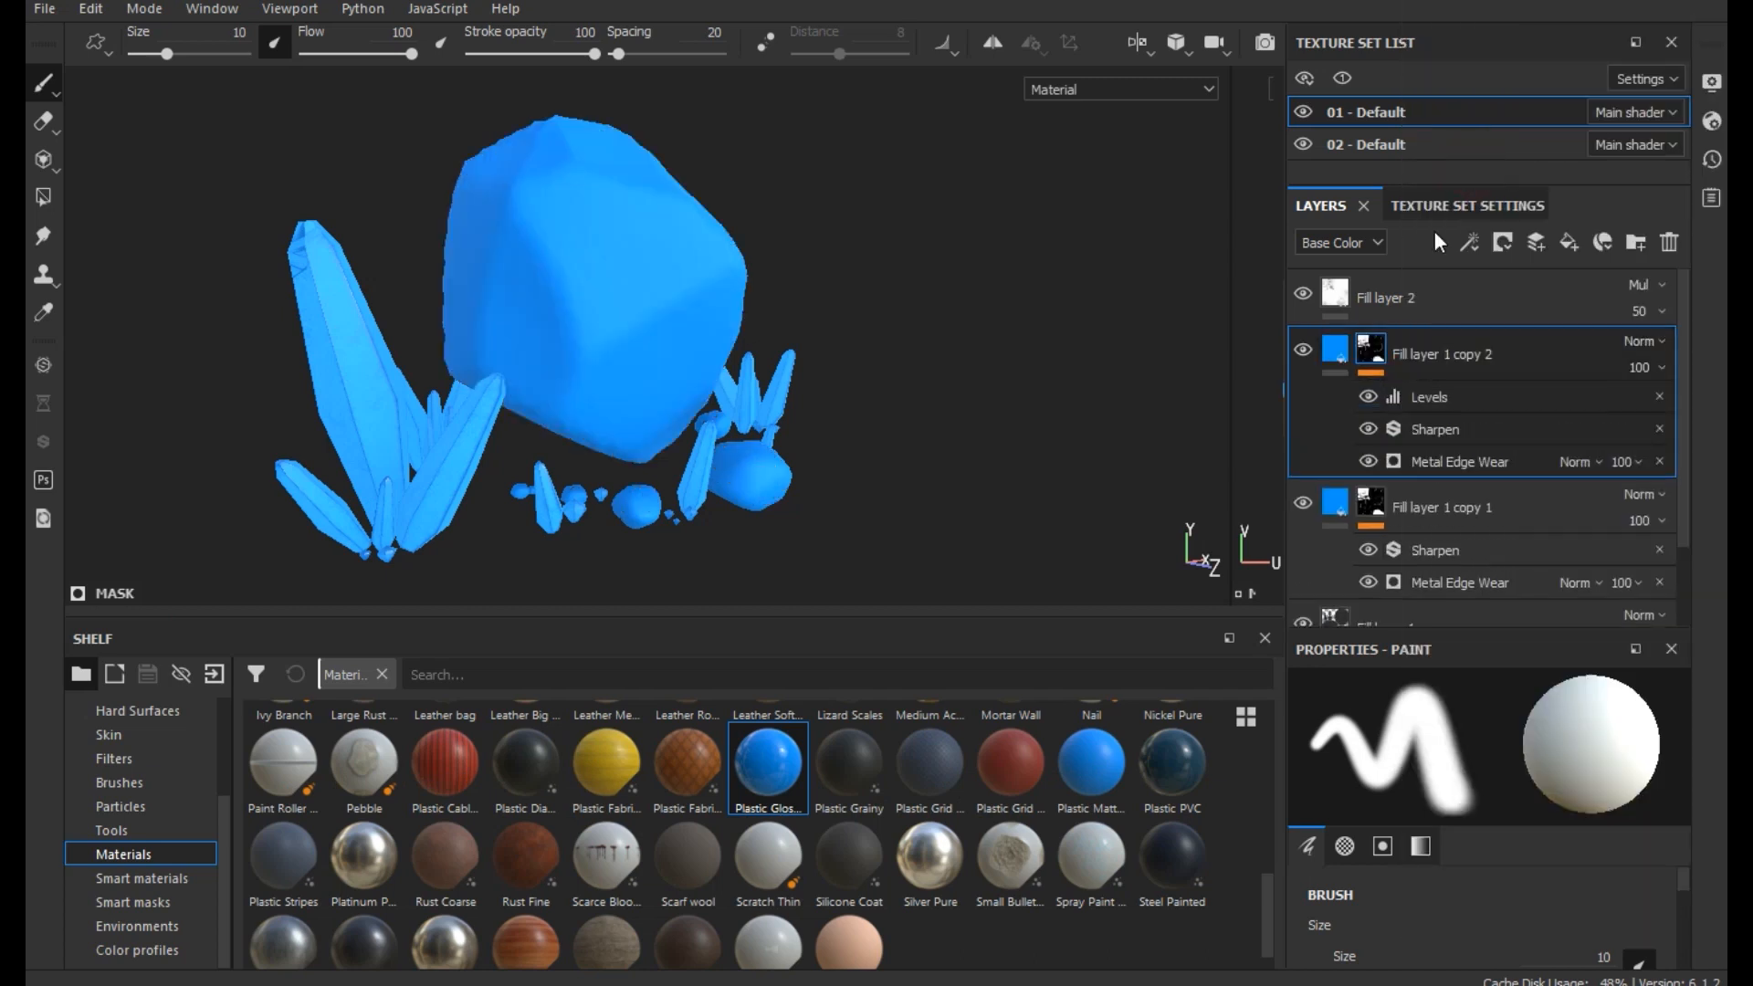
{"action": "right_click", "coordinate": [1409, 349]}
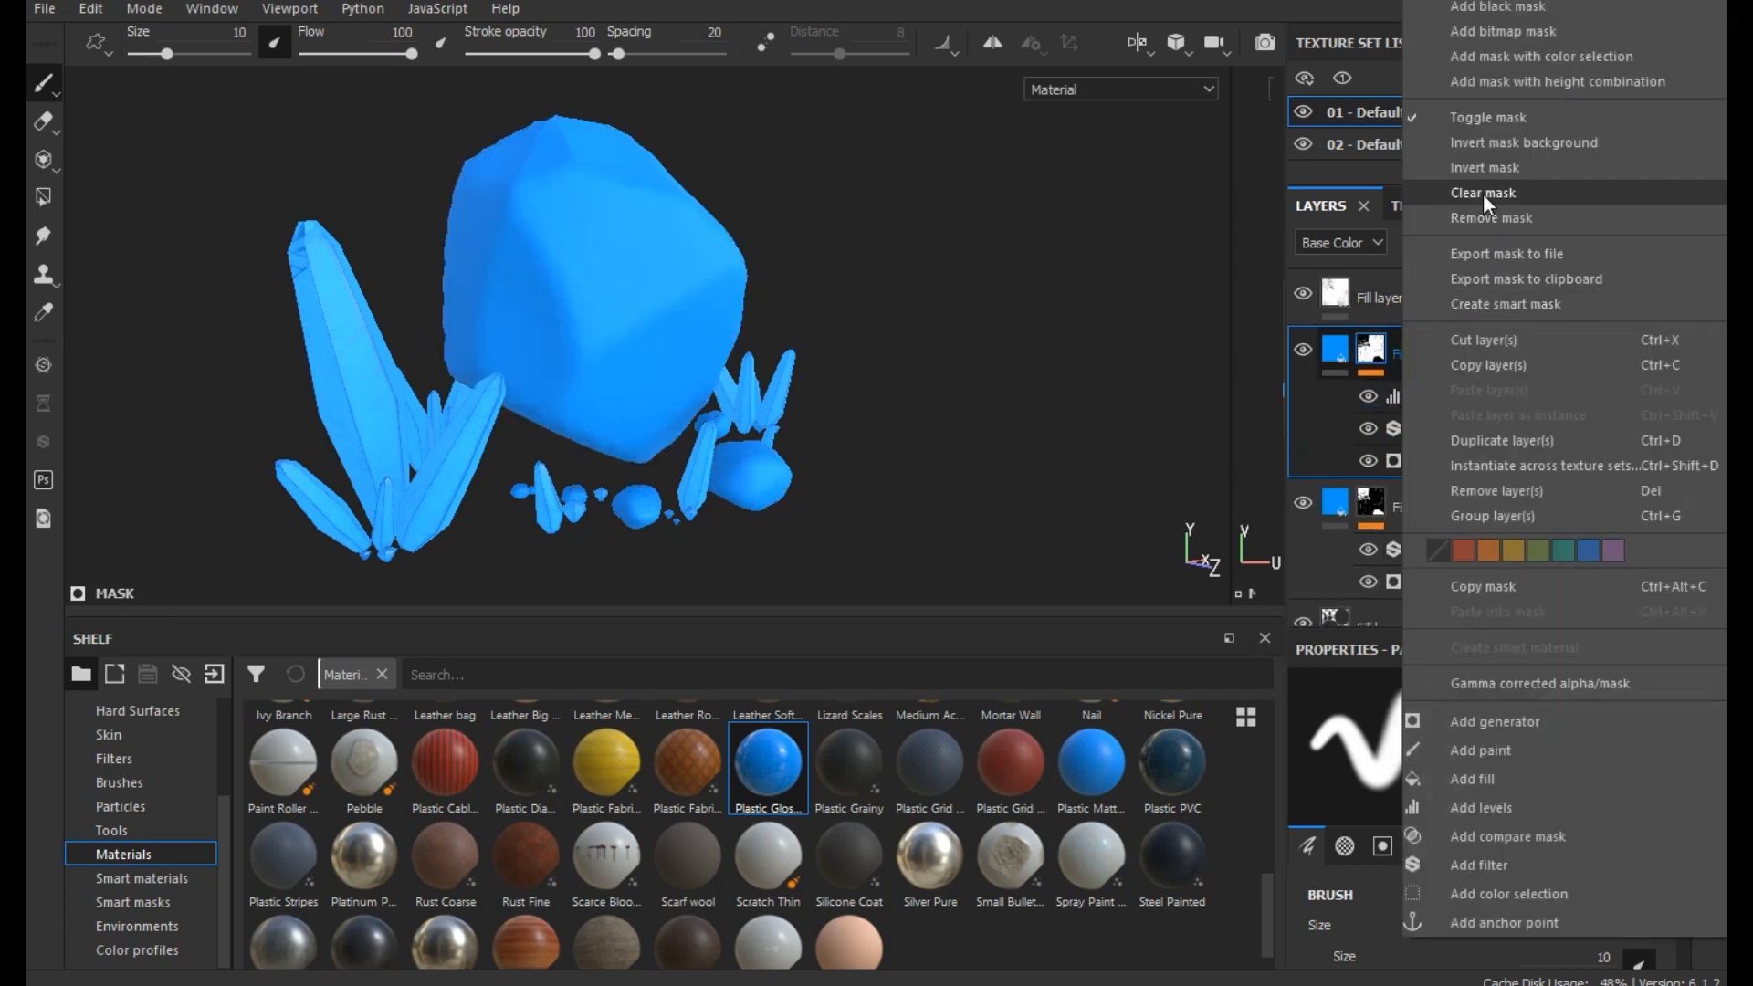
{"action": "left_click", "coordinate": [1483, 193]}
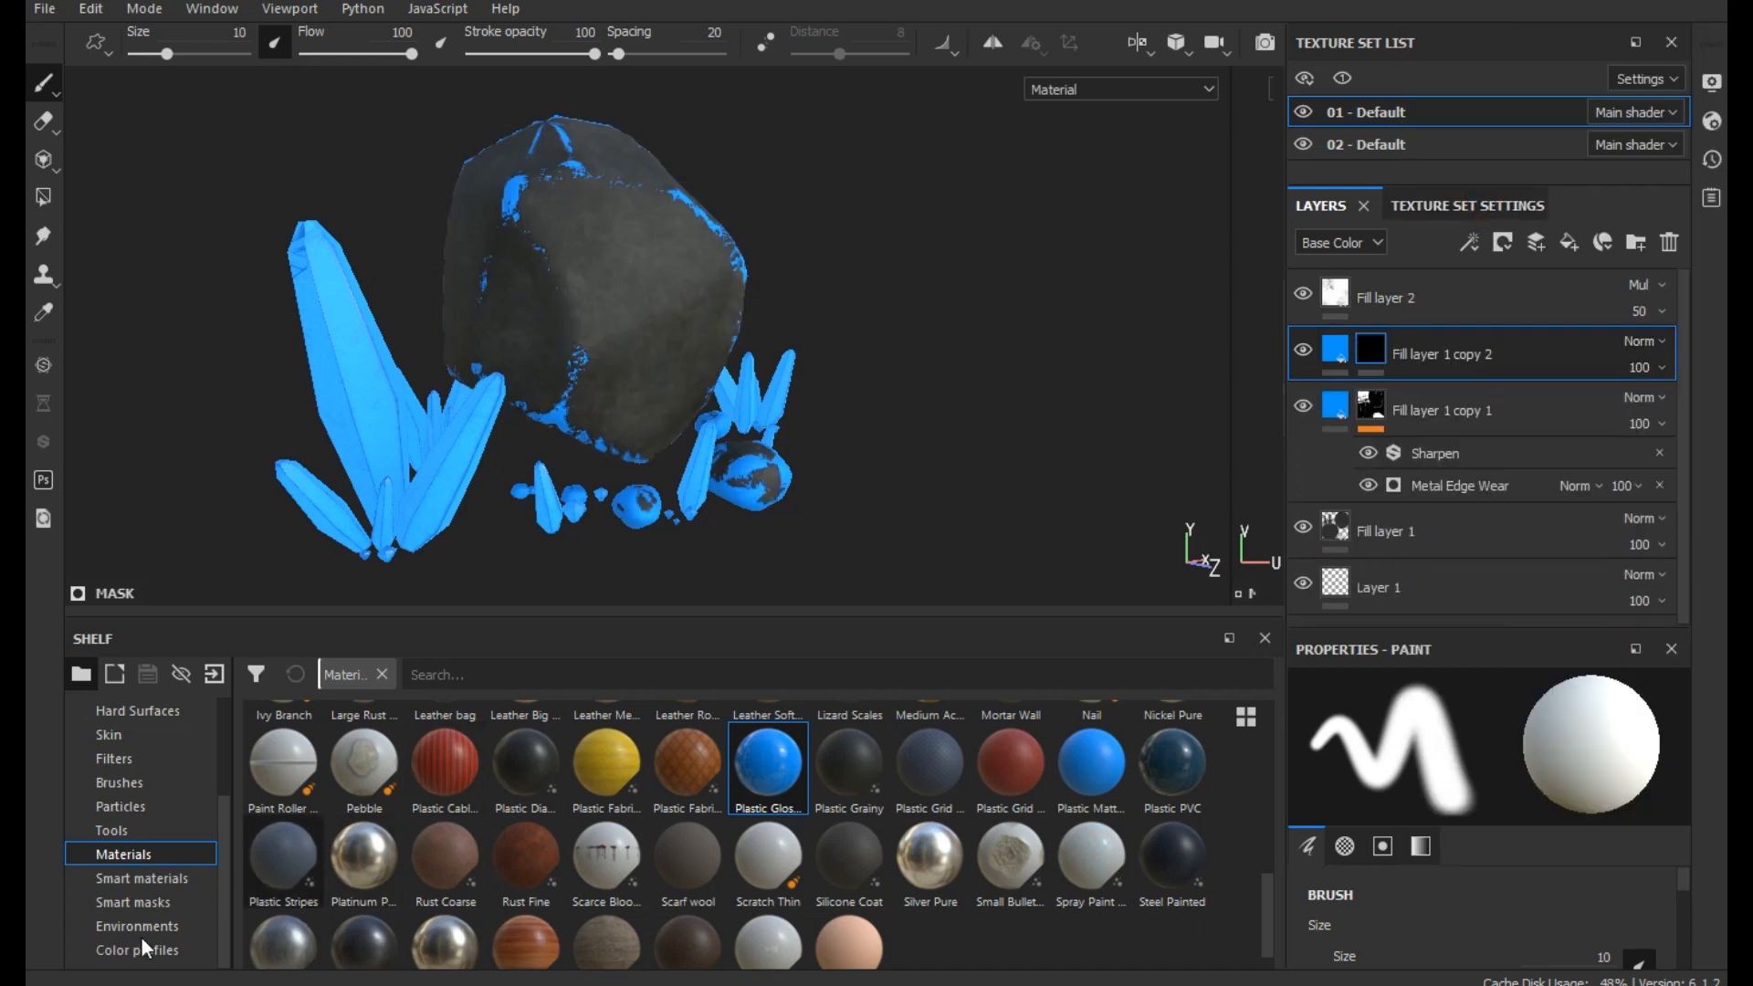
- Try the Concrete Edges 2 smart mask on Fill layer 1 copy 2
{"action": "left_click", "coordinate": [137, 900]}
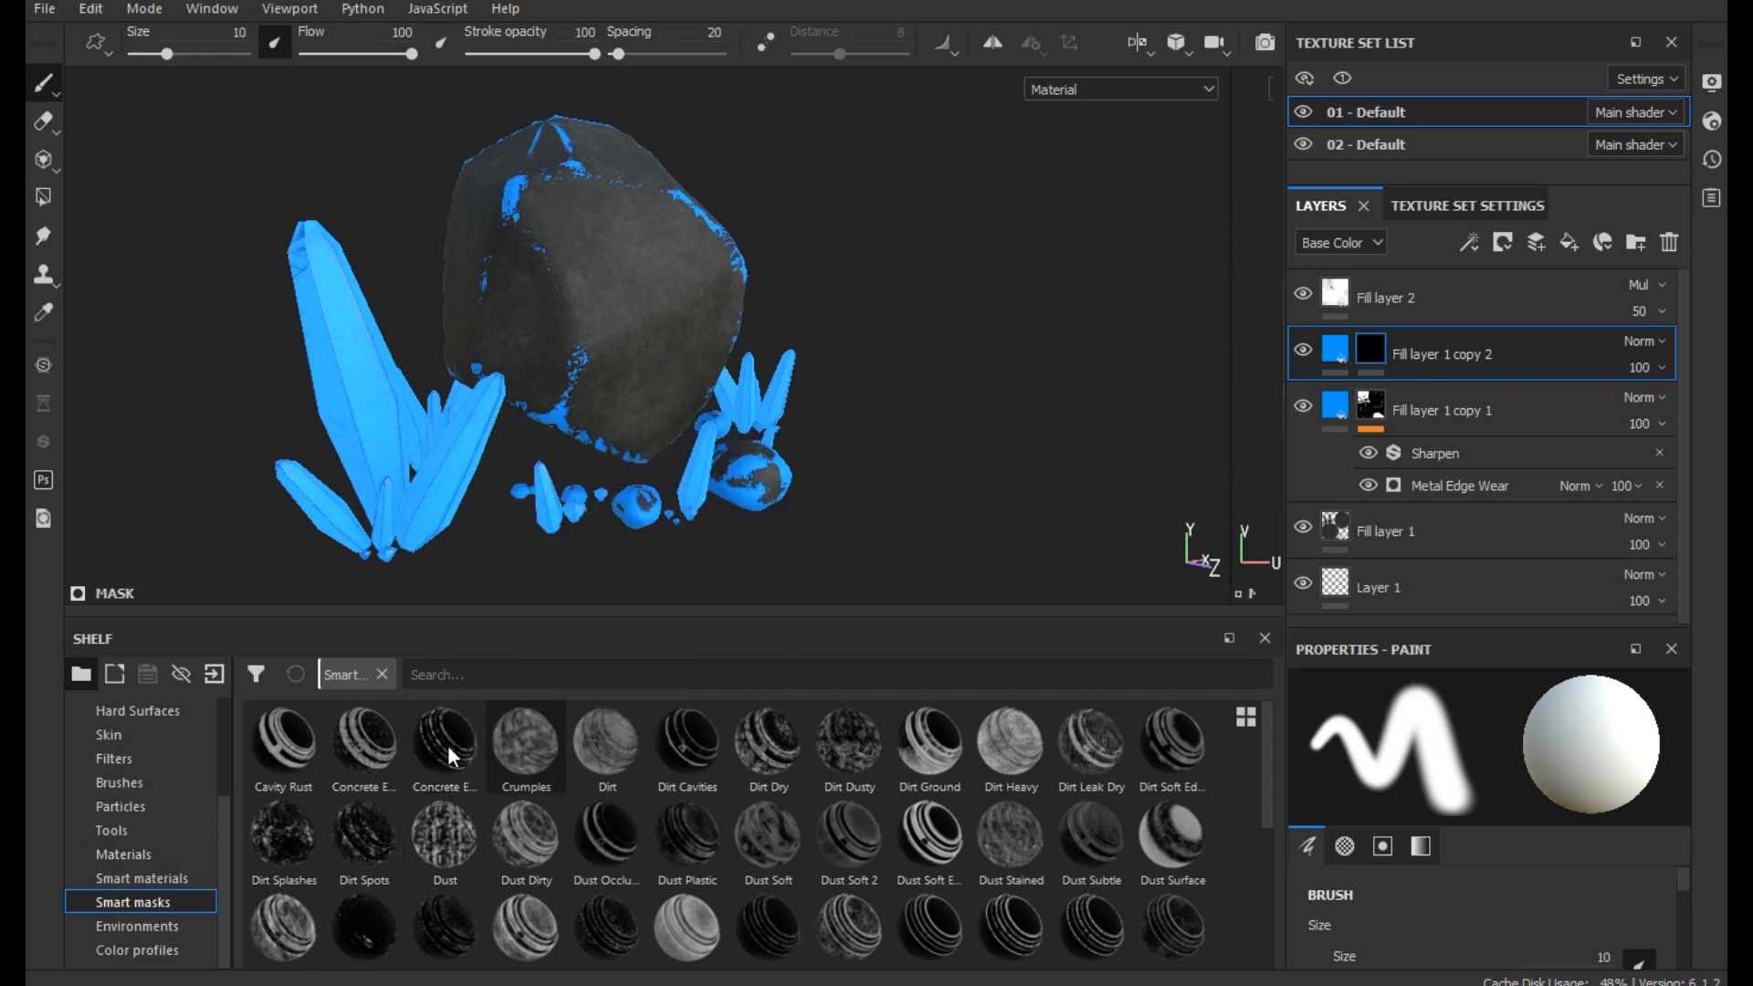
{"action": "mouse_move", "coordinate": [269, 747]}
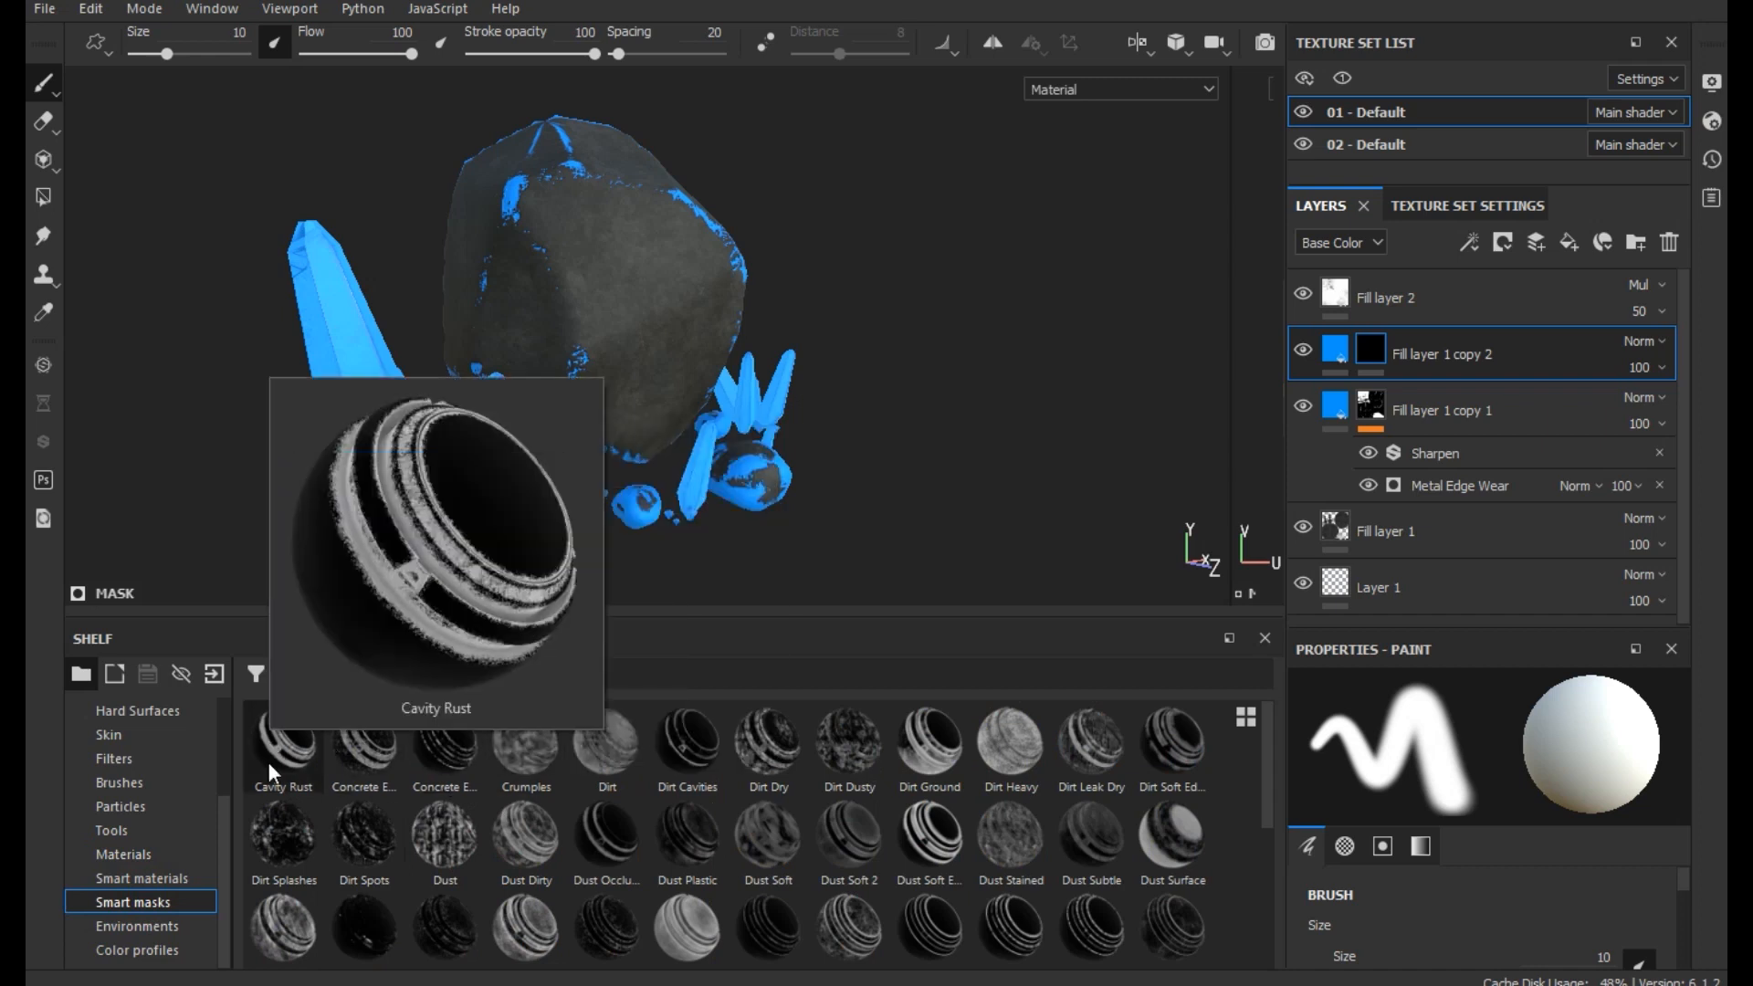
{"action": "mouse_move", "coordinate": [413, 776]}
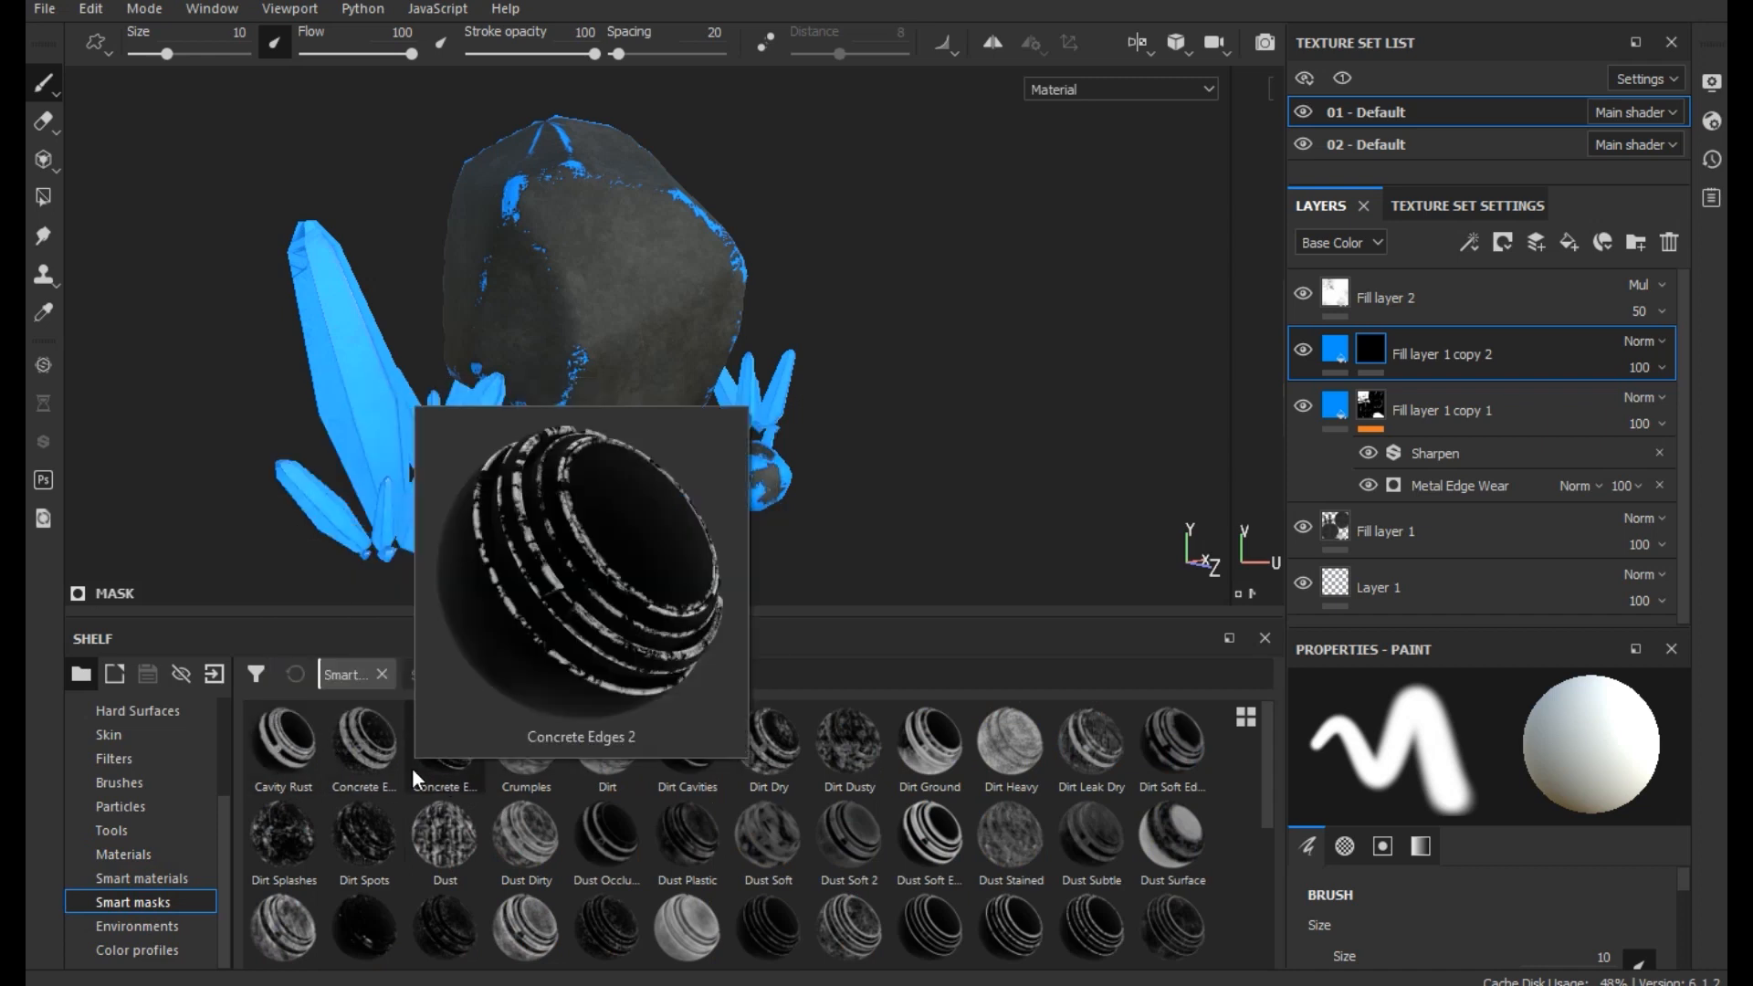
{"action": "left_click_drag", "start_coordinate": [413, 769], "coordinate": [1439, 342]}
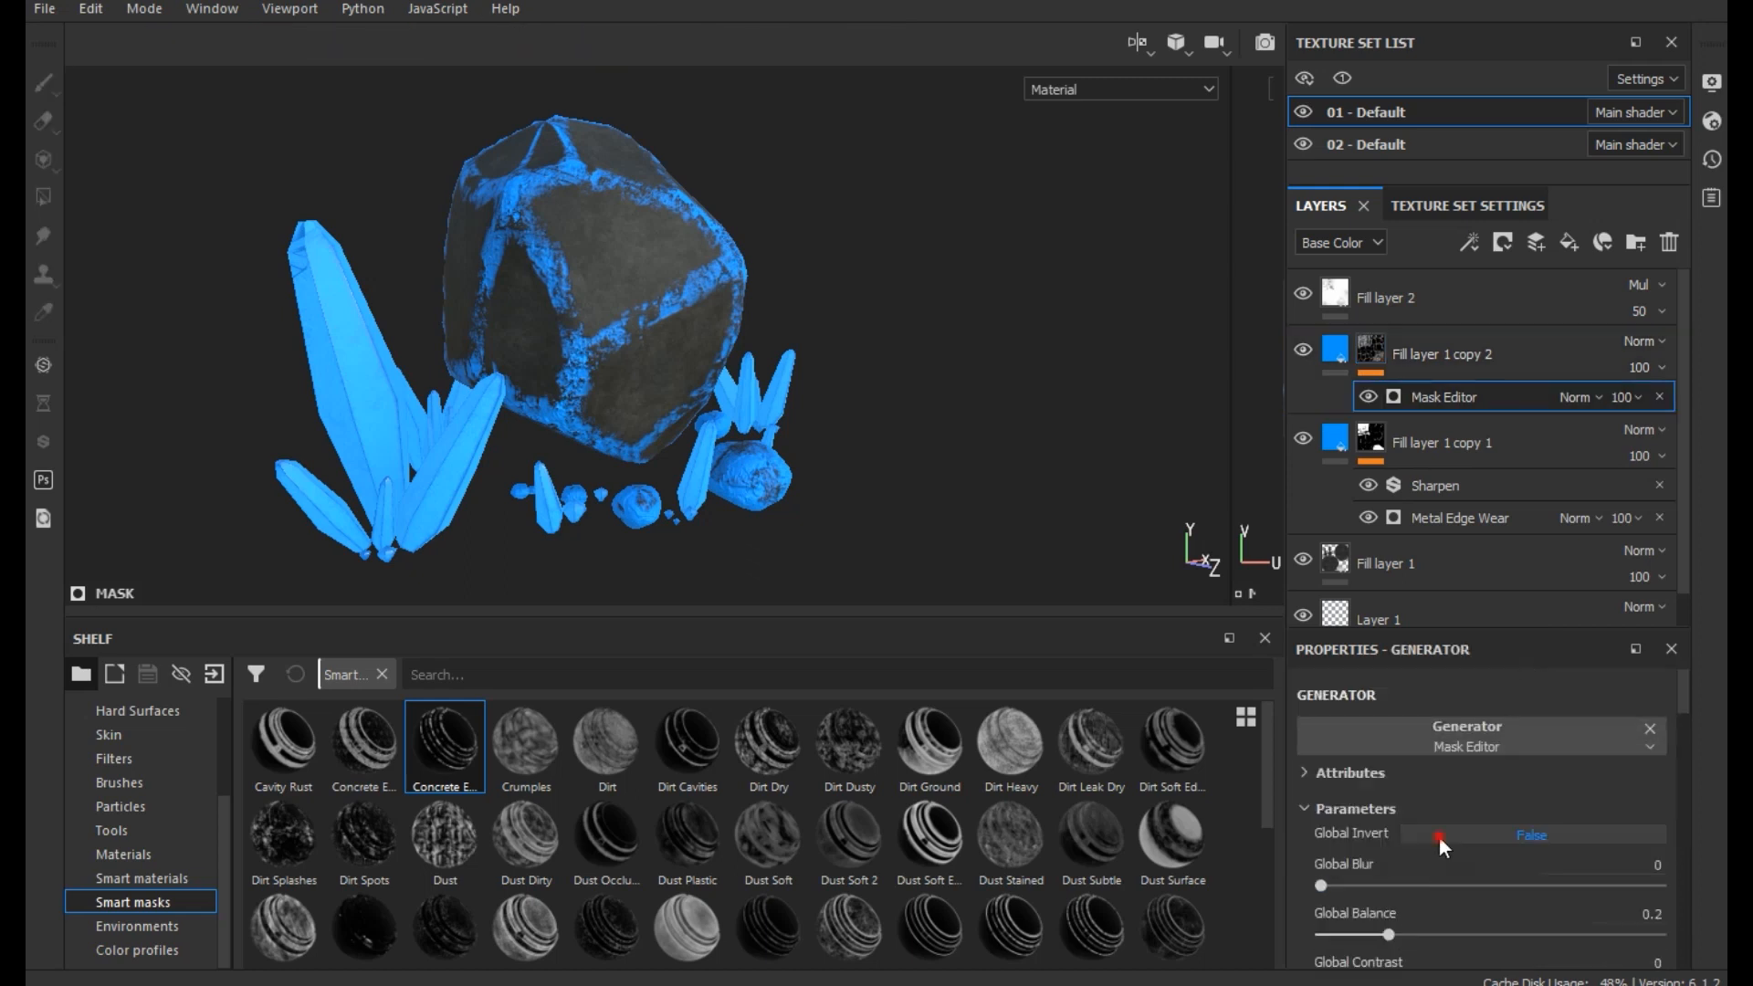
- Try Global Invert set to True and Global Balance at 0.73 in the Mask Editor of Fill layer 1 copy 2
{"action": "left_click", "coordinate": [1439, 837]}
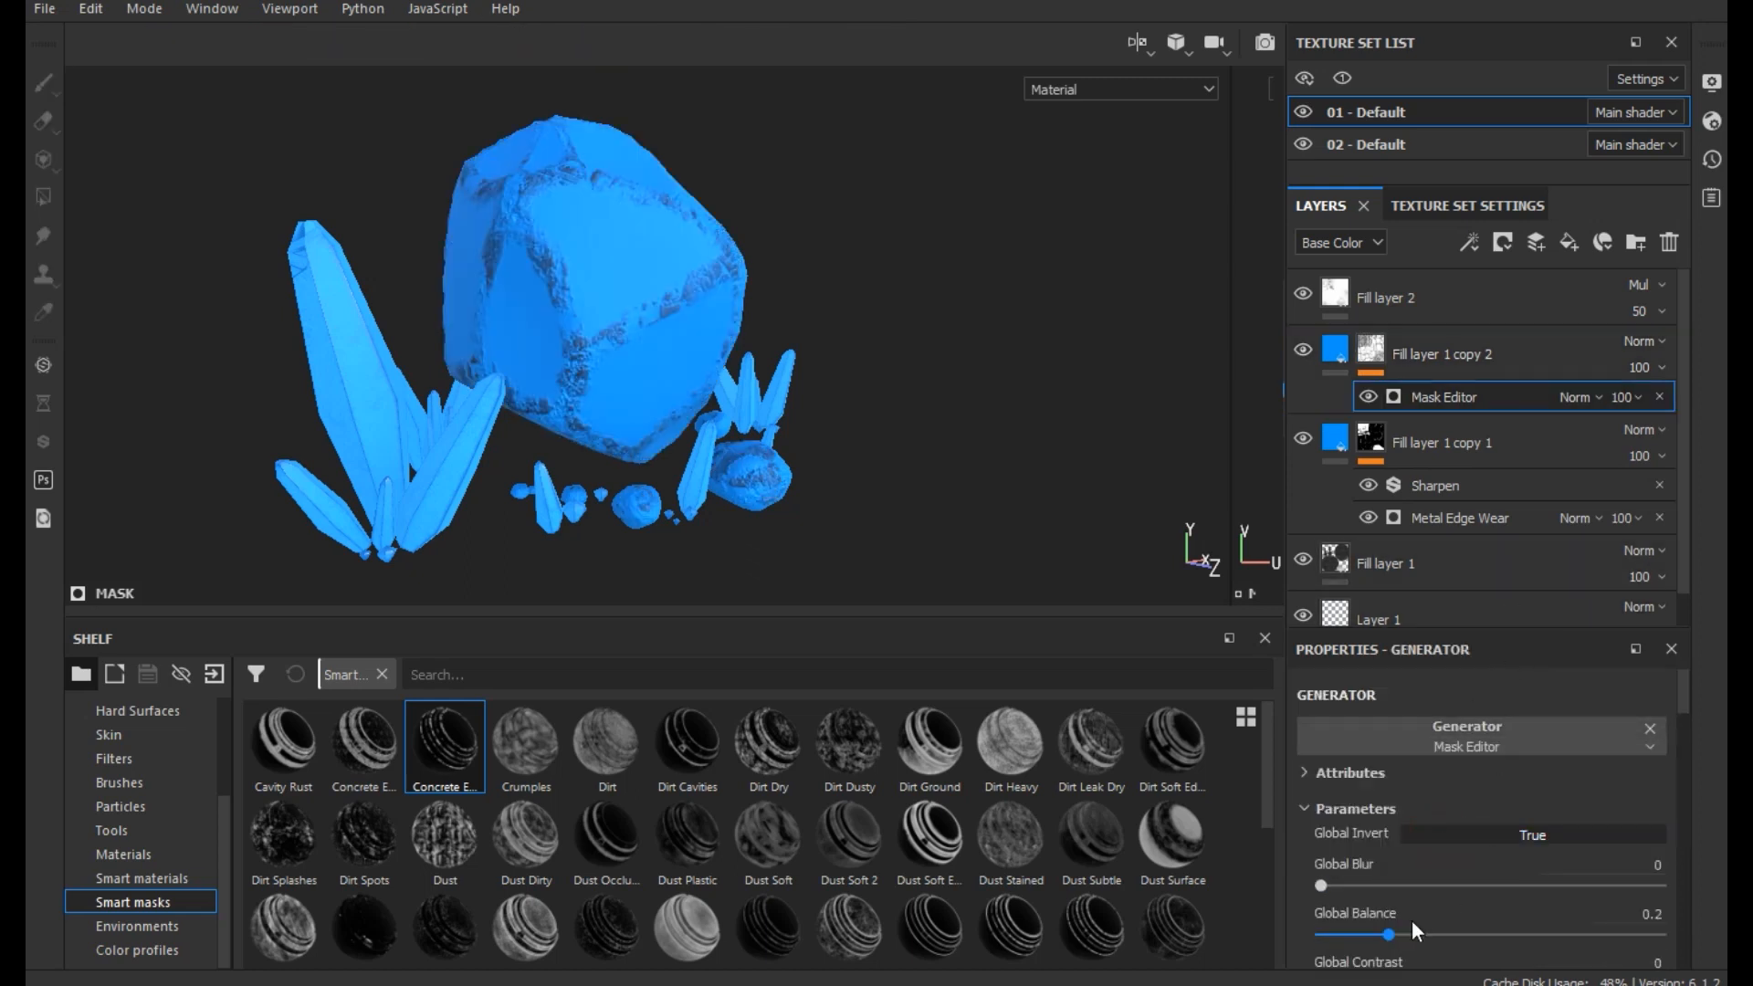
{"action": "left_click_drag", "start_coordinate": [1356, 930], "coordinate": [1544, 917]}
{"action": "scroll", "coordinate": [1483, 801], "scroll_direction": "down", "scroll_amount": 3}
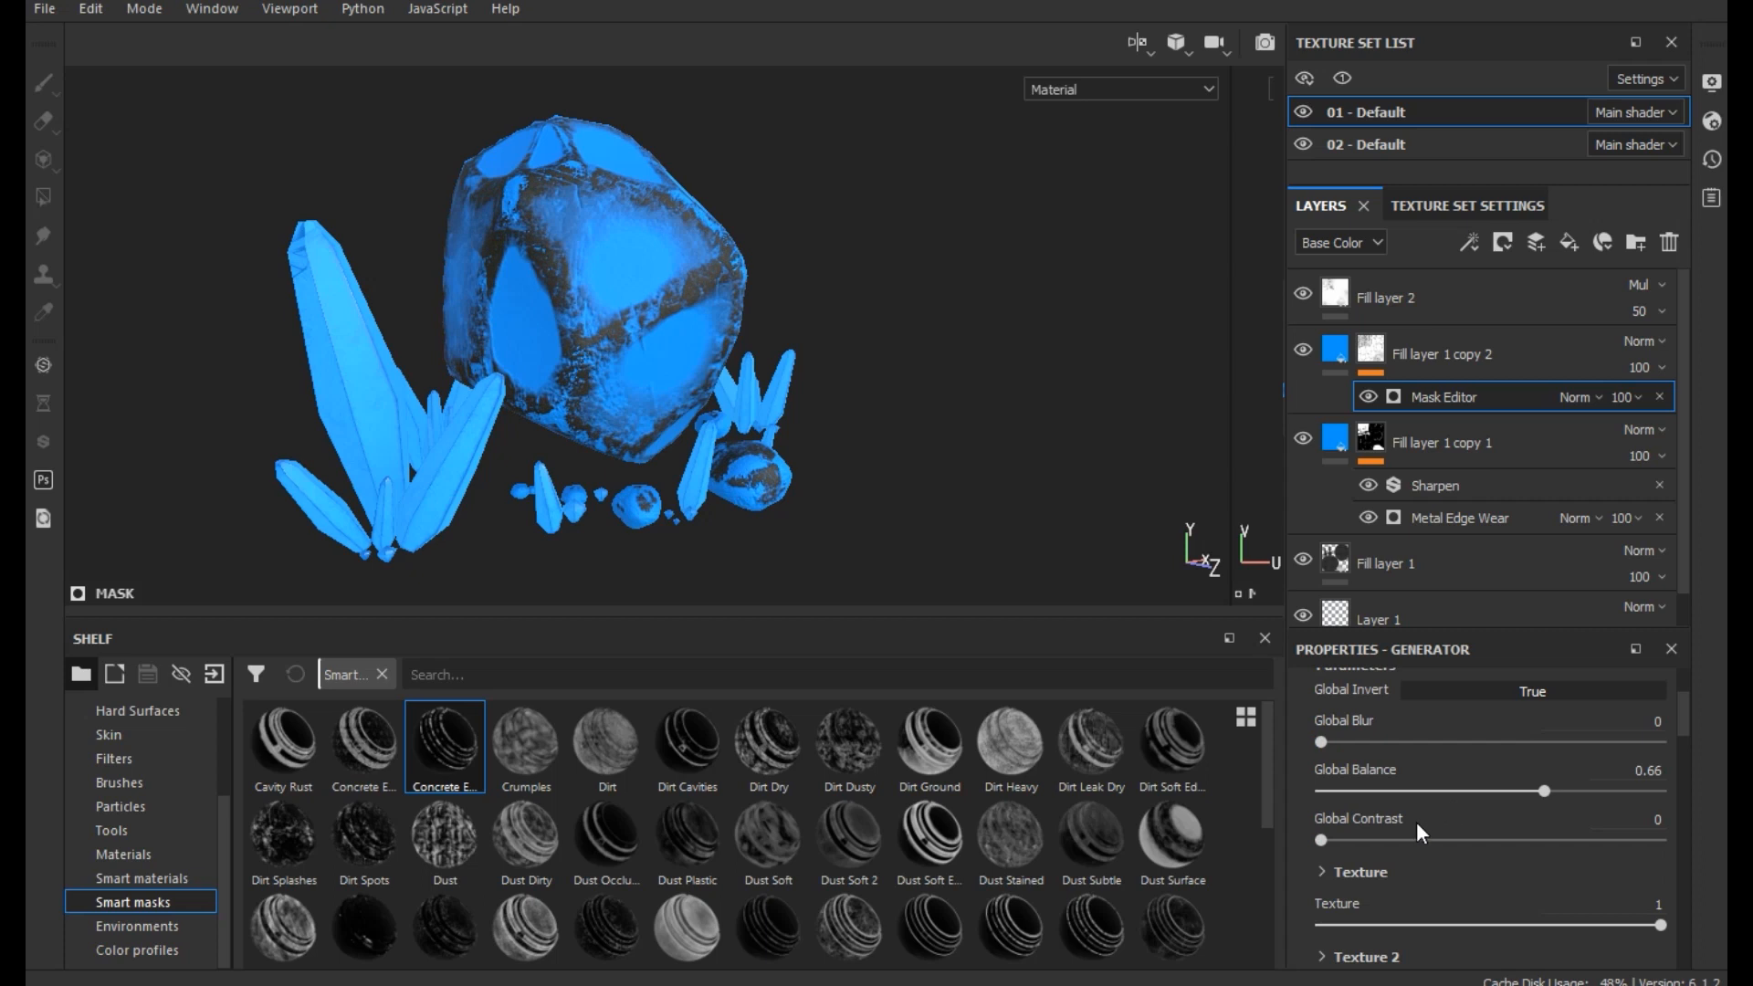
{"action": "left_click_drag", "start_coordinate": [1406, 837], "coordinate": [1201, 844]}
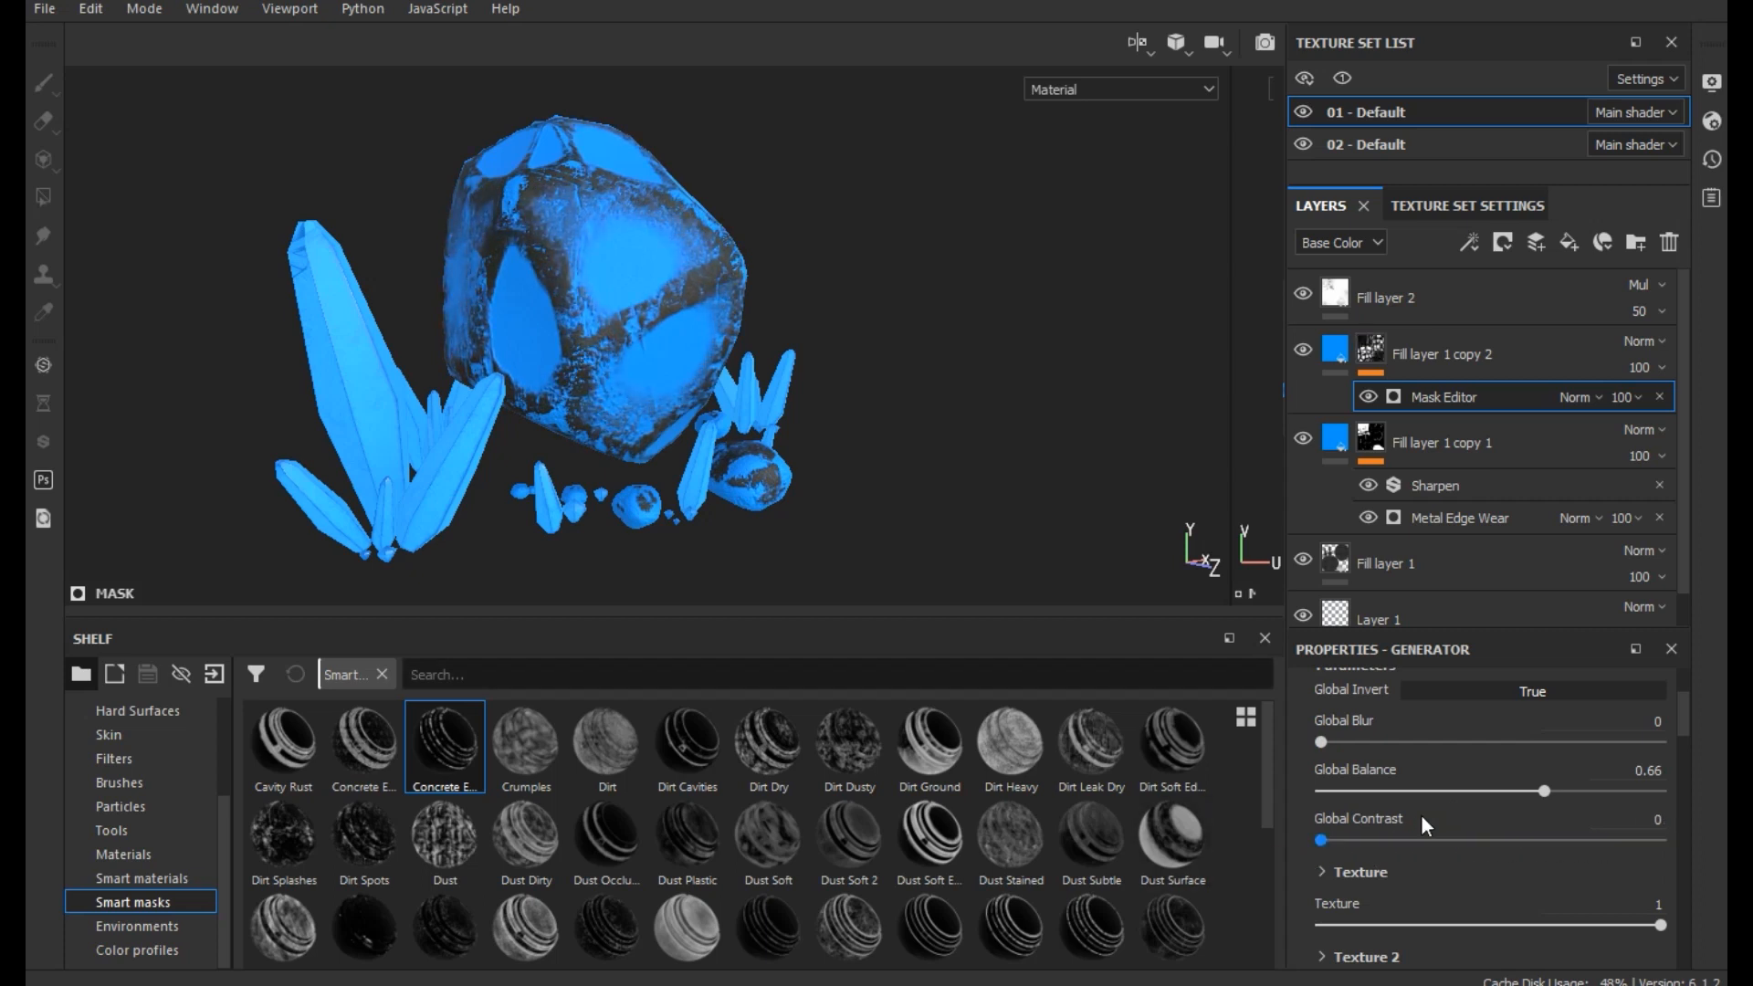
{"action": "mouse_move", "coordinate": [1581, 795]}
{"action": "left_mouse_down"}
{"action": "mouse_move", "coordinate": [1652, 794]}
{"action": "mouse_move", "coordinate": [1422, 786]}
{"action": "mouse_move", "coordinate": [1624, 793]}
{"action": "mouse_move", "coordinate": [1569, 791]}
{"action": "left_mouse_up"}
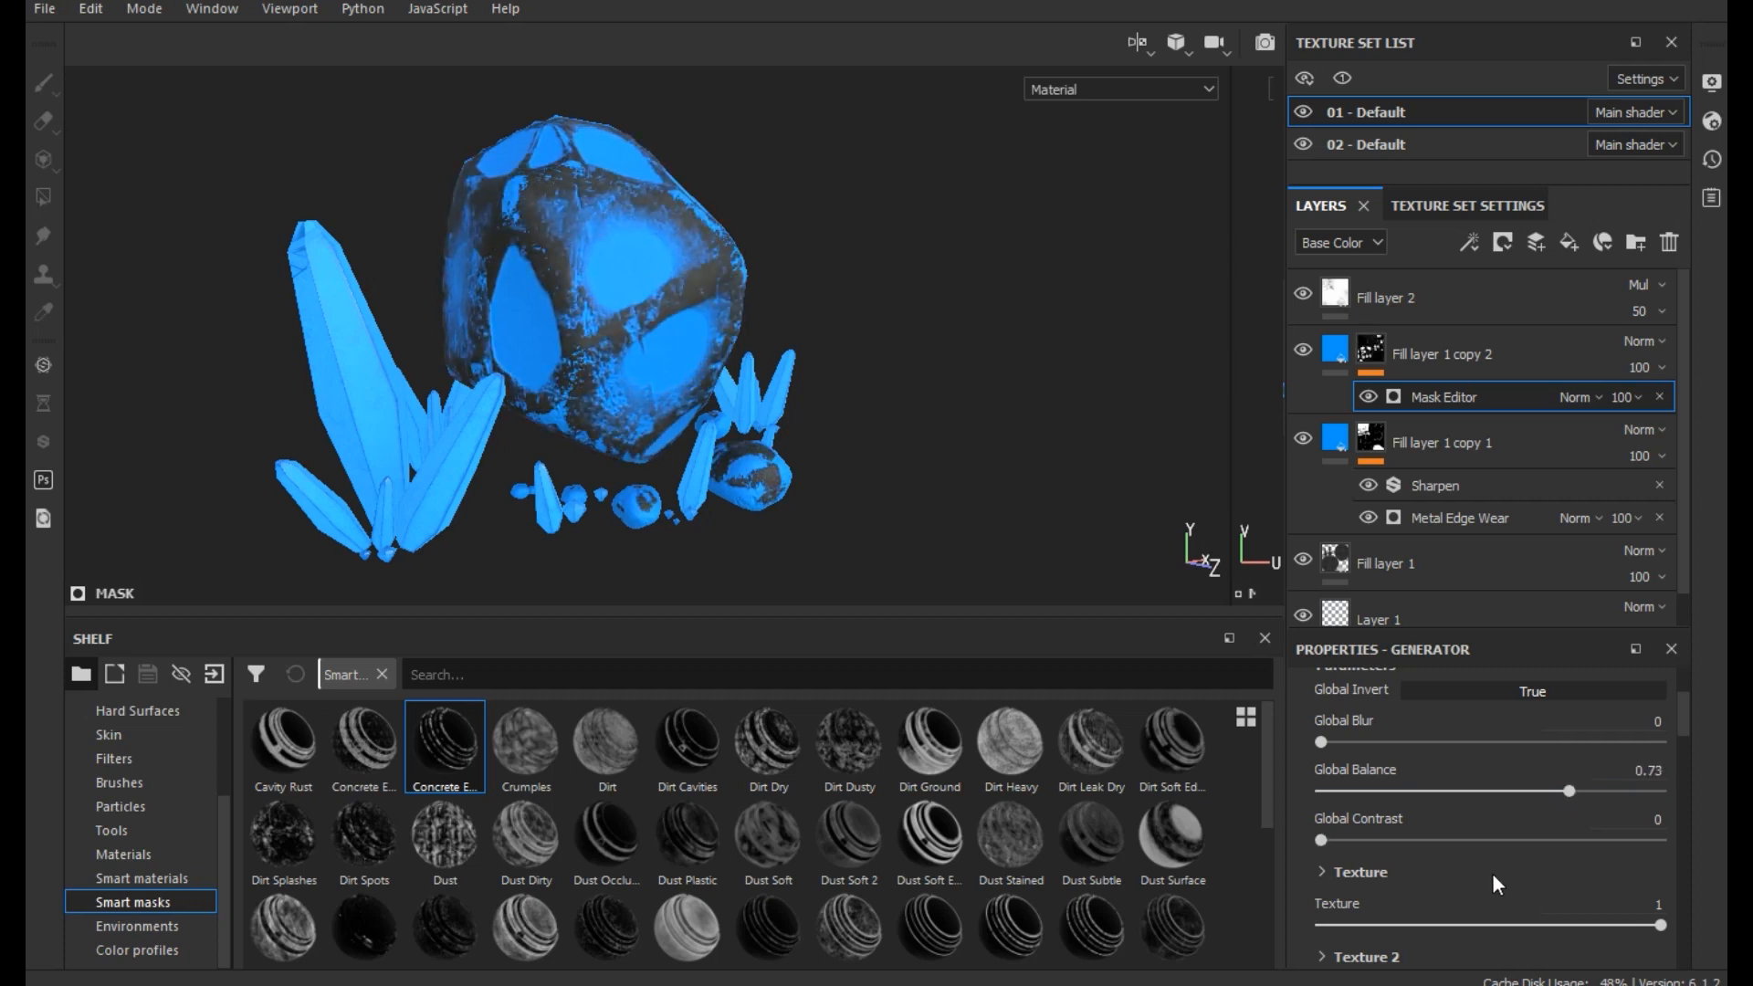
- Try Texture at 0.82, Texture 2 at 0.26 and Curvature at 0.67 in the mask generator of Fill layer 1 copy 2
{"action": "left_click", "coordinate": [1536, 924]}
{"action": "left_click_drag", "start_coordinate": [1535, 924], "coordinate": [1599, 924]}
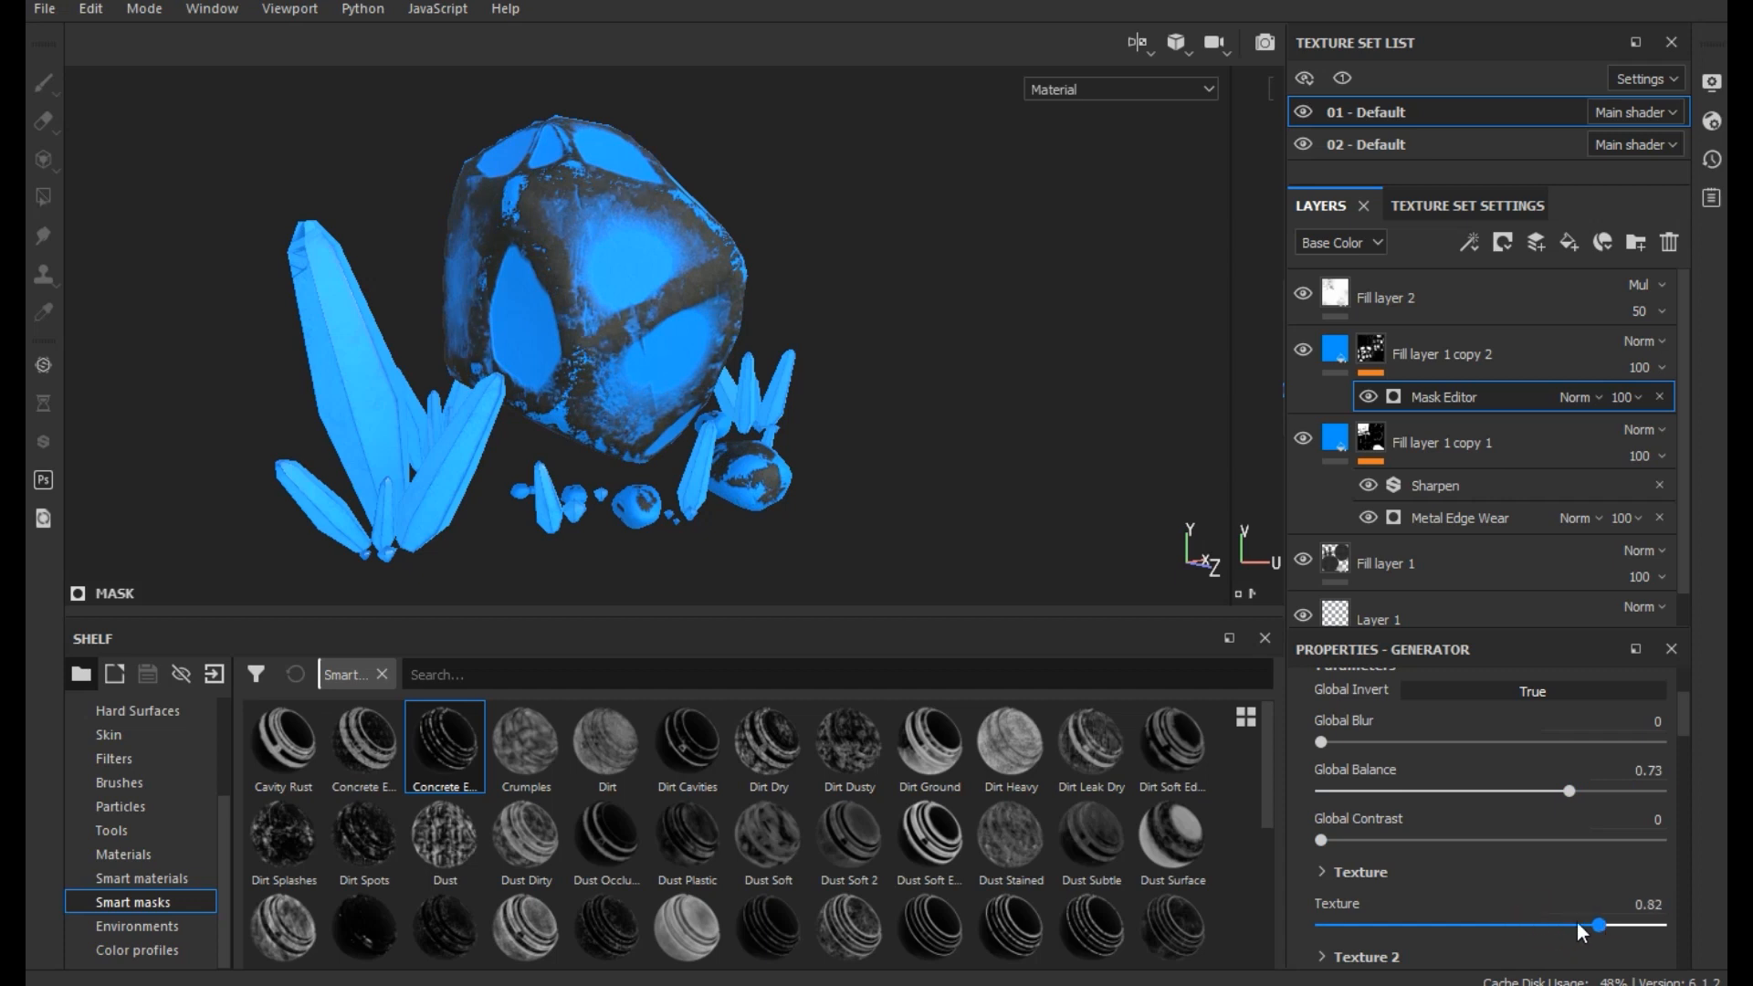
{"action": "scroll", "coordinate": [1492, 882], "scroll_direction": "down", "scroll_amount": 2}
{"action": "left_click_drag", "start_coordinate": [1362, 939], "coordinate": [1409, 939]}
{"action": "scroll", "coordinate": [1441, 875], "scroll_direction": "down", "scroll_amount": 3}
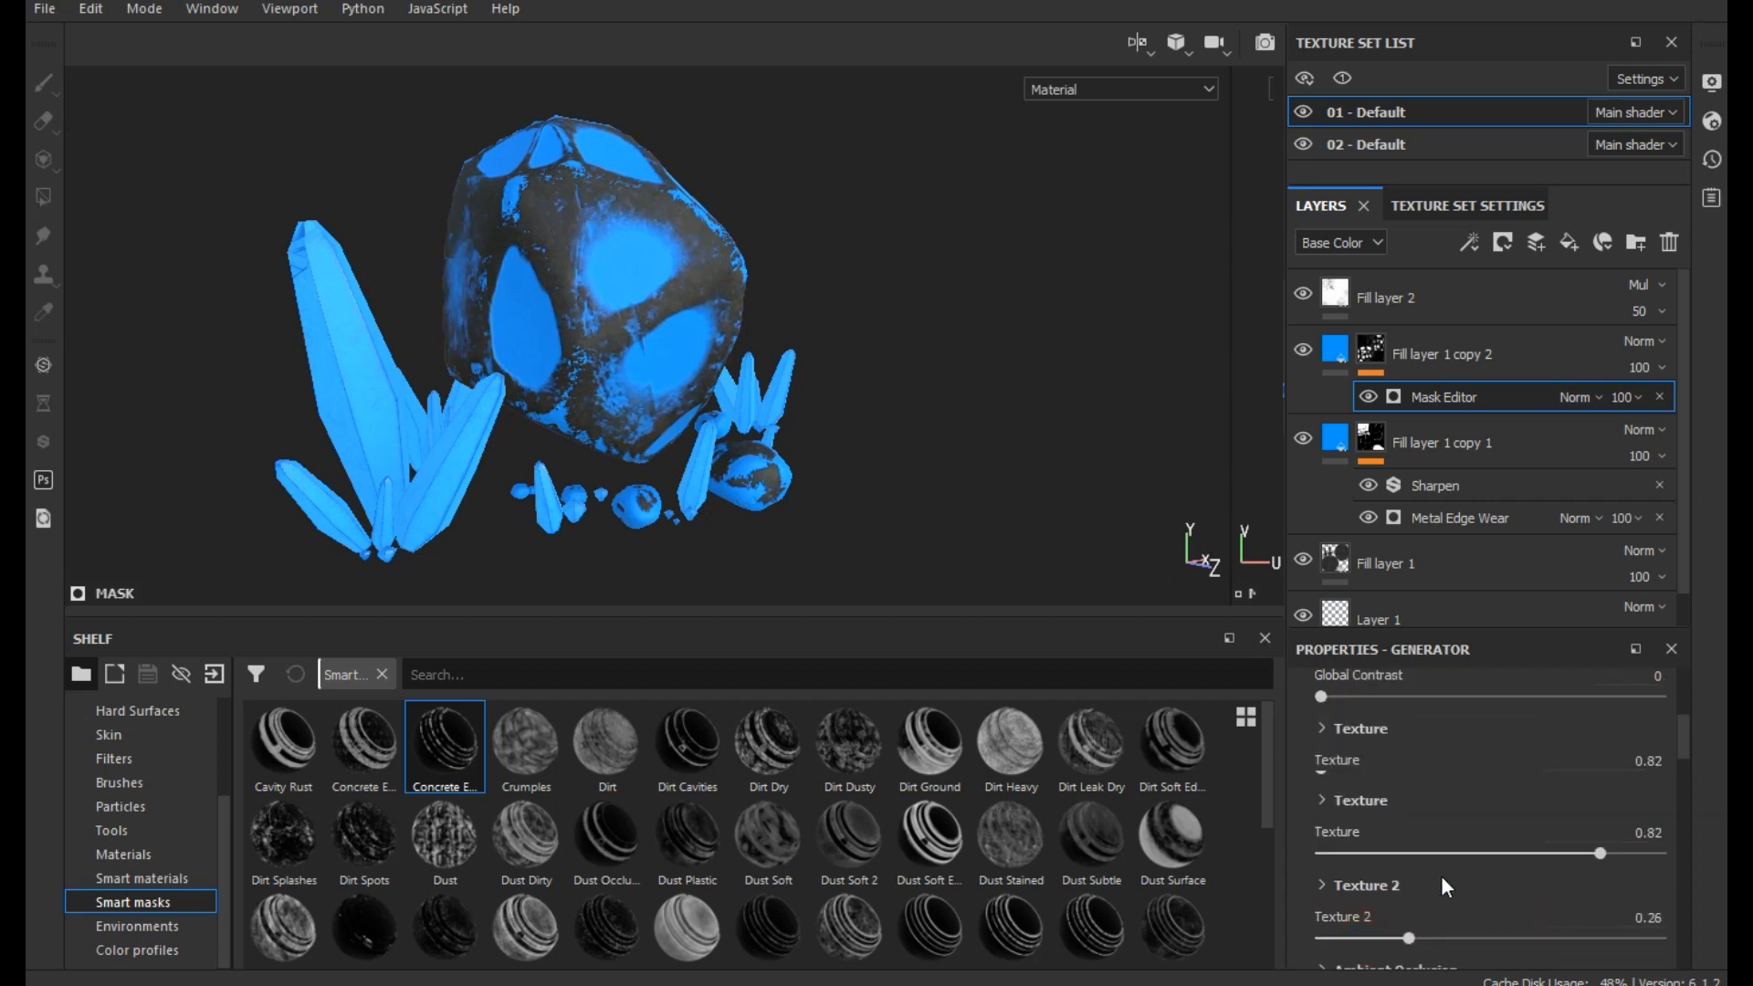
{"action": "scroll", "coordinate": [1433, 933], "scroll_direction": "down", "scroll_amount": 2}
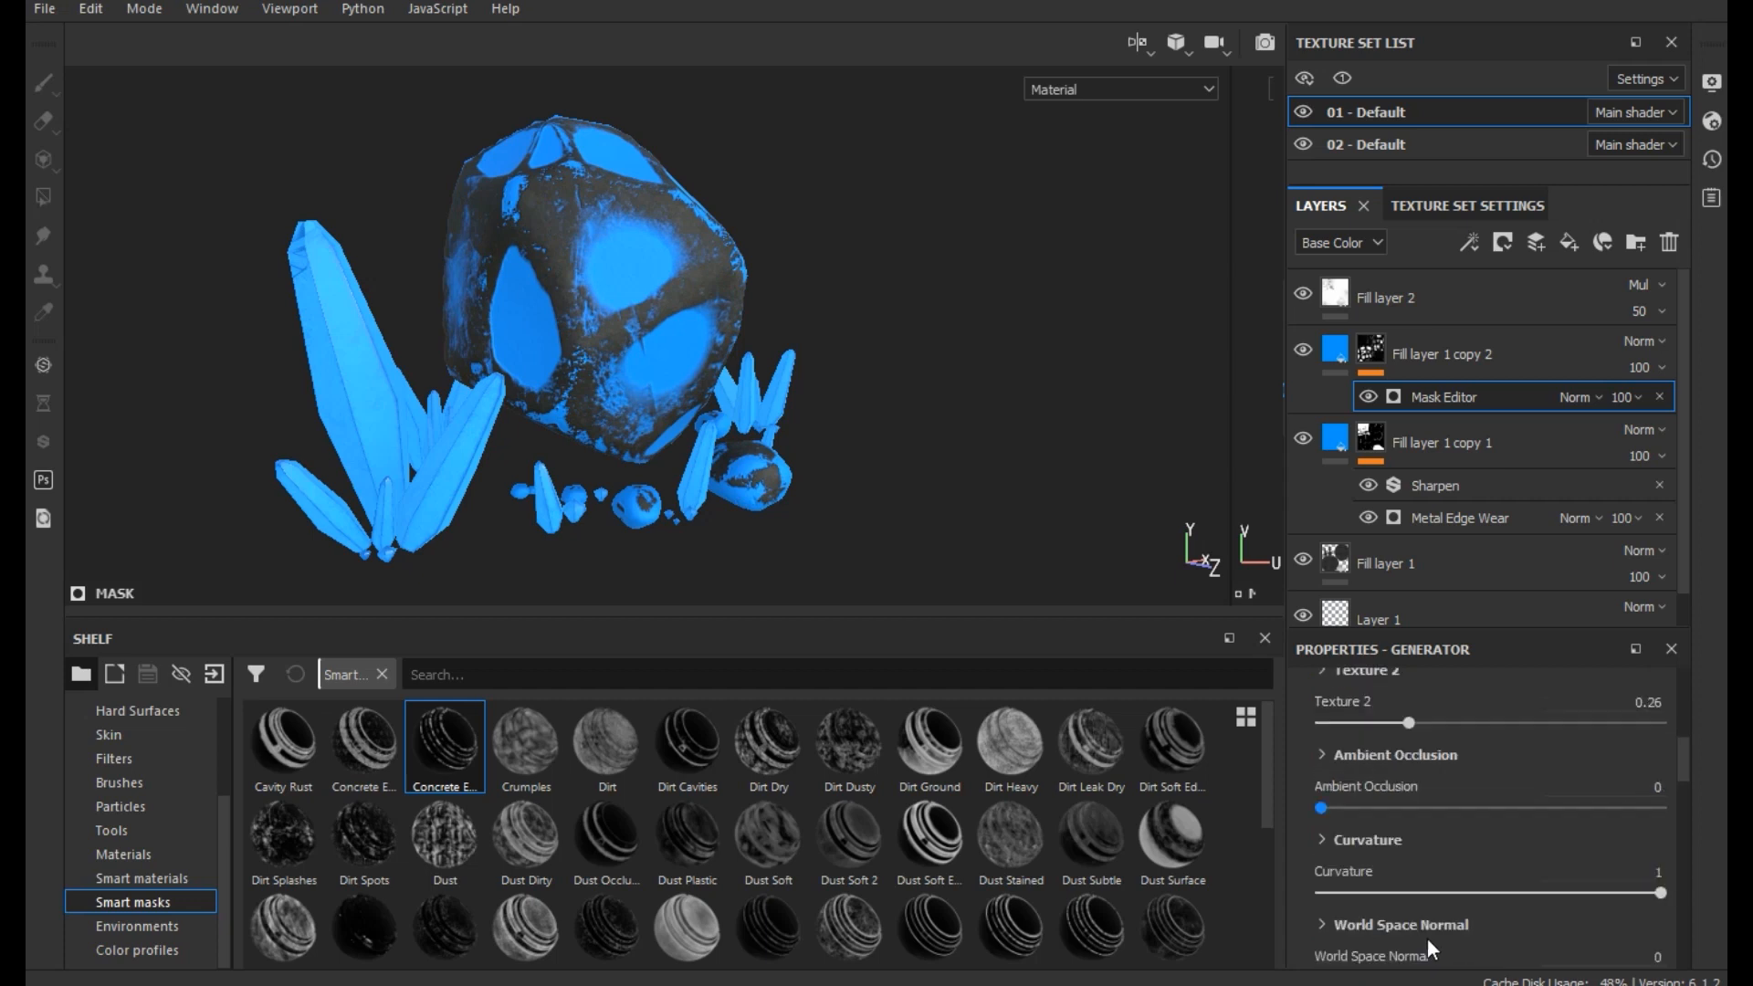
{"action": "left_click", "coordinate": [1420, 892]}
{"action": "left_click_drag", "start_coordinate": [1421, 891], "coordinate": [1543, 897]}
- Try out Position Gradient and the further Mask Editor parameters on Fill layer 1 copy 2's mask
{"action": "scroll", "coordinate": [1494, 824], "scroll_direction": "down", "scroll_amount": 2}
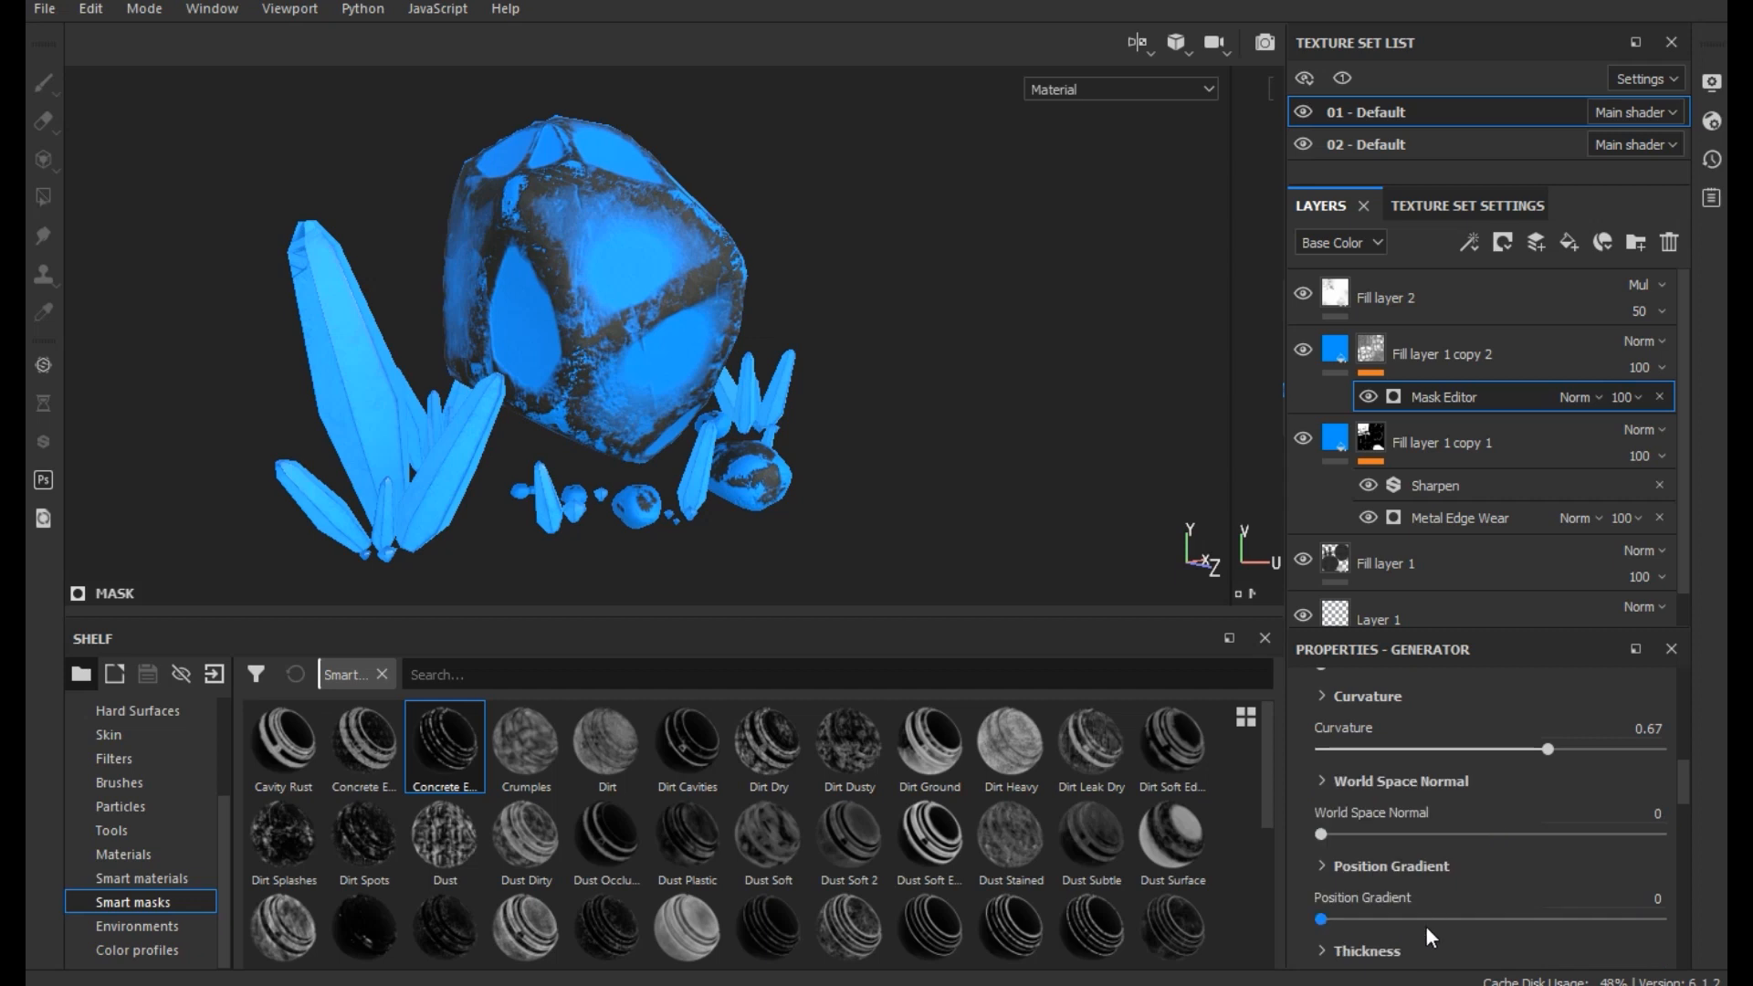
{"action": "left_click", "coordinate": [1402, 920]}
{"action": "left_click_drag", "start_coordinate": [1402, 920], "coordinate": [1293, 906]}
{"action": "scroll", "coordinate": [1575, 873], "scroll_direction": "down", "scroll_amount": 2}
{"action": "scroll", "coordinate": [1444, 898], "scroll_direction": "down", "scroll_amount": 5}
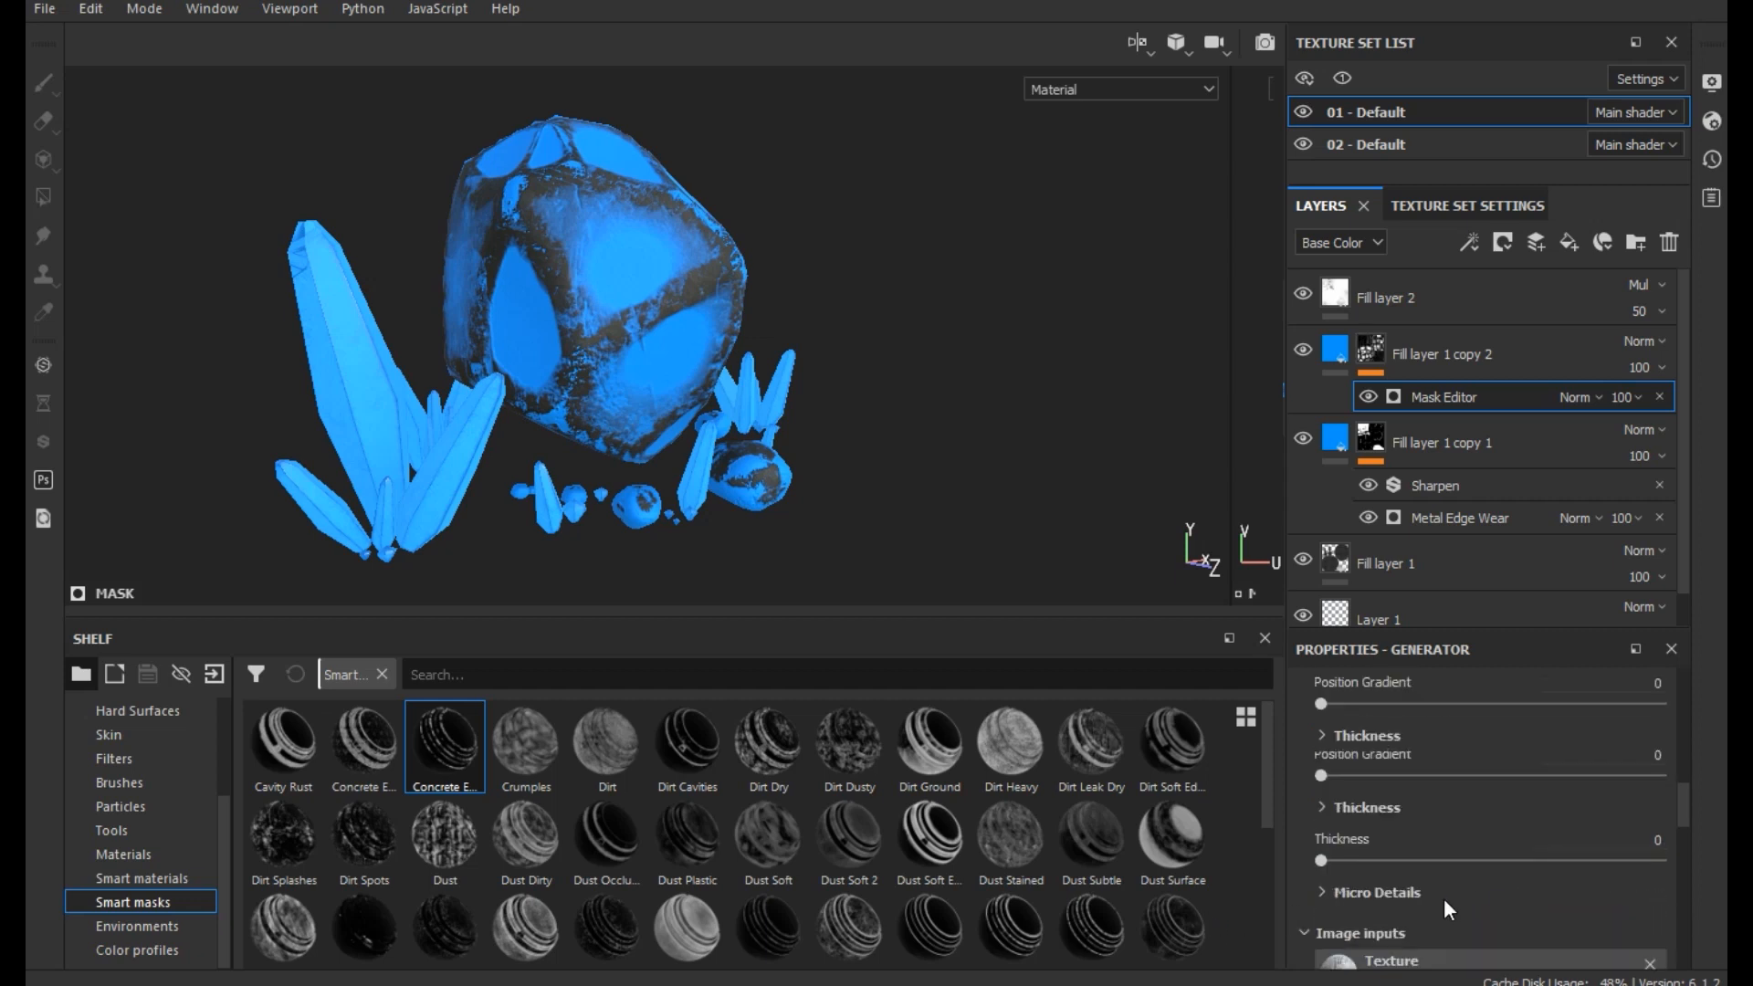
{"action": "left_click", "coordinate": [1450, 913]}
{"action": "left_click_drag", "start_coordinate": [1452, 916], "coordinate": [1505, 917]}
{"action": "scroll", "coordinate": [1482, 868], "scroll_direction": "down", "scroll_amount": 3}
{"action": "left_click", "coordinate": [1413, 820]}
{"action": "left_click_drag", "start_coordinate": [1334, 818], "coordinate": [1335, 819]}
{"action": "scroll", "coordinate": [1408, 864], "scroll_direction": "down", "scroll_amount": 3}
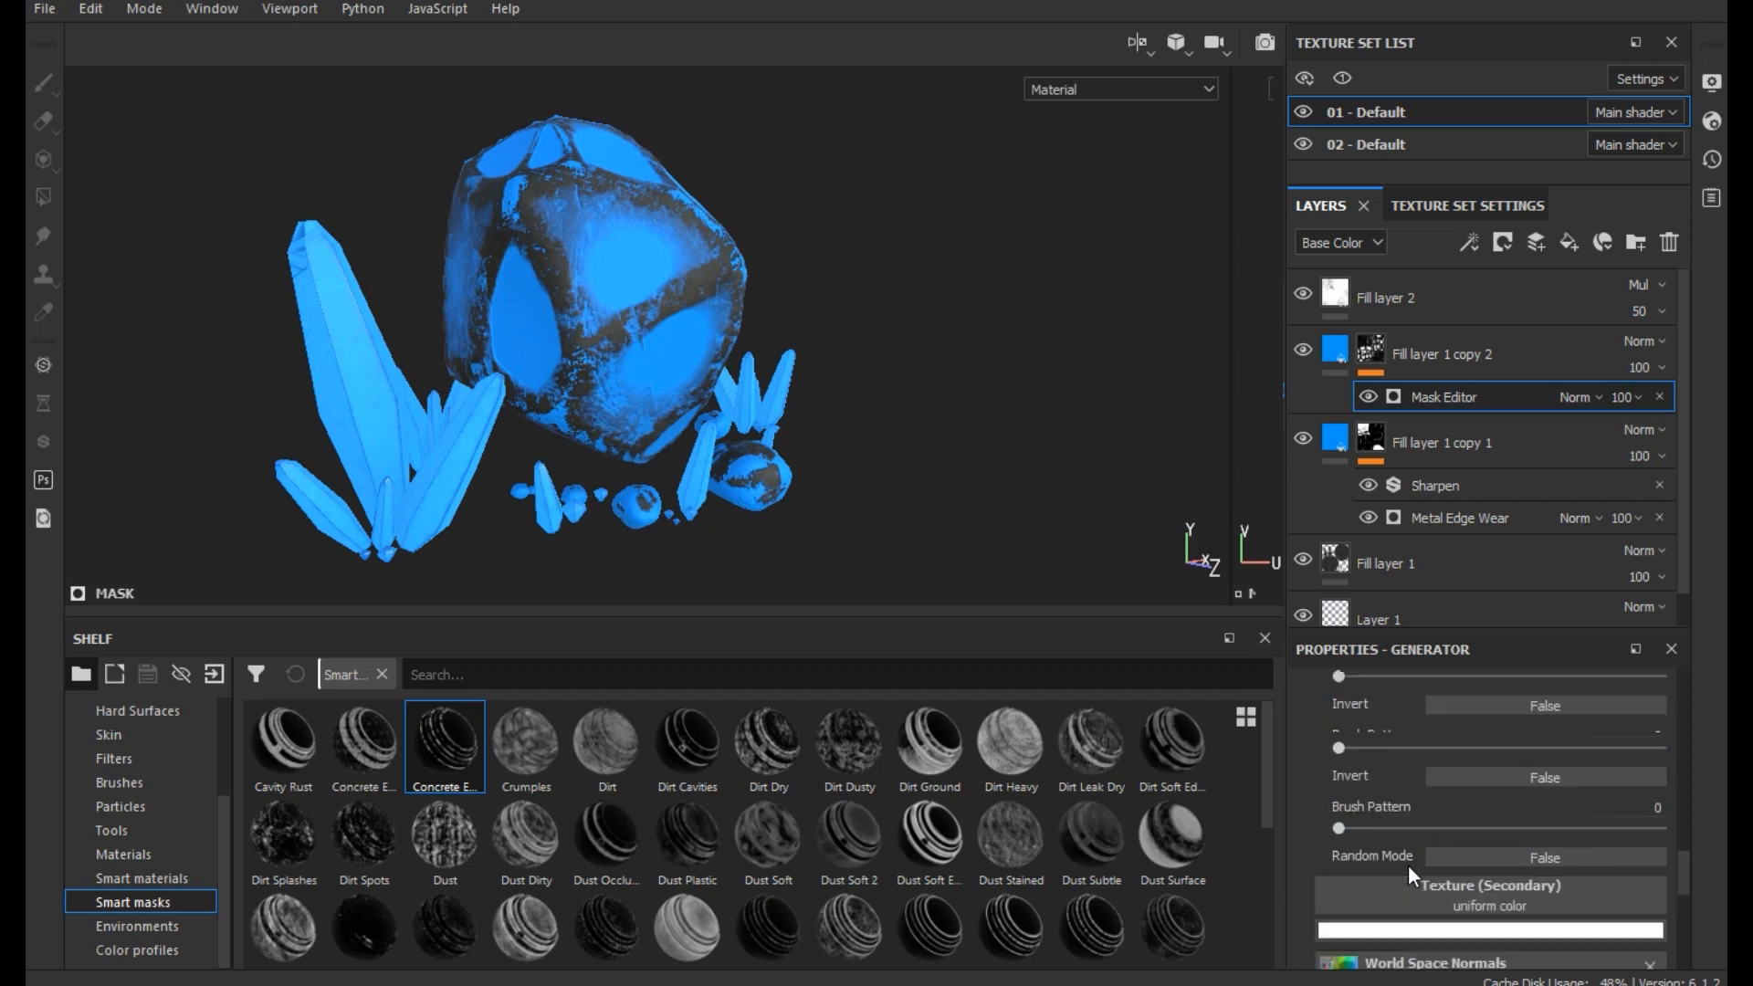
- Delete Fill layer 1 copy 2 together with its mask
{"action": "left_click", "coordinate": [1417, 353]}
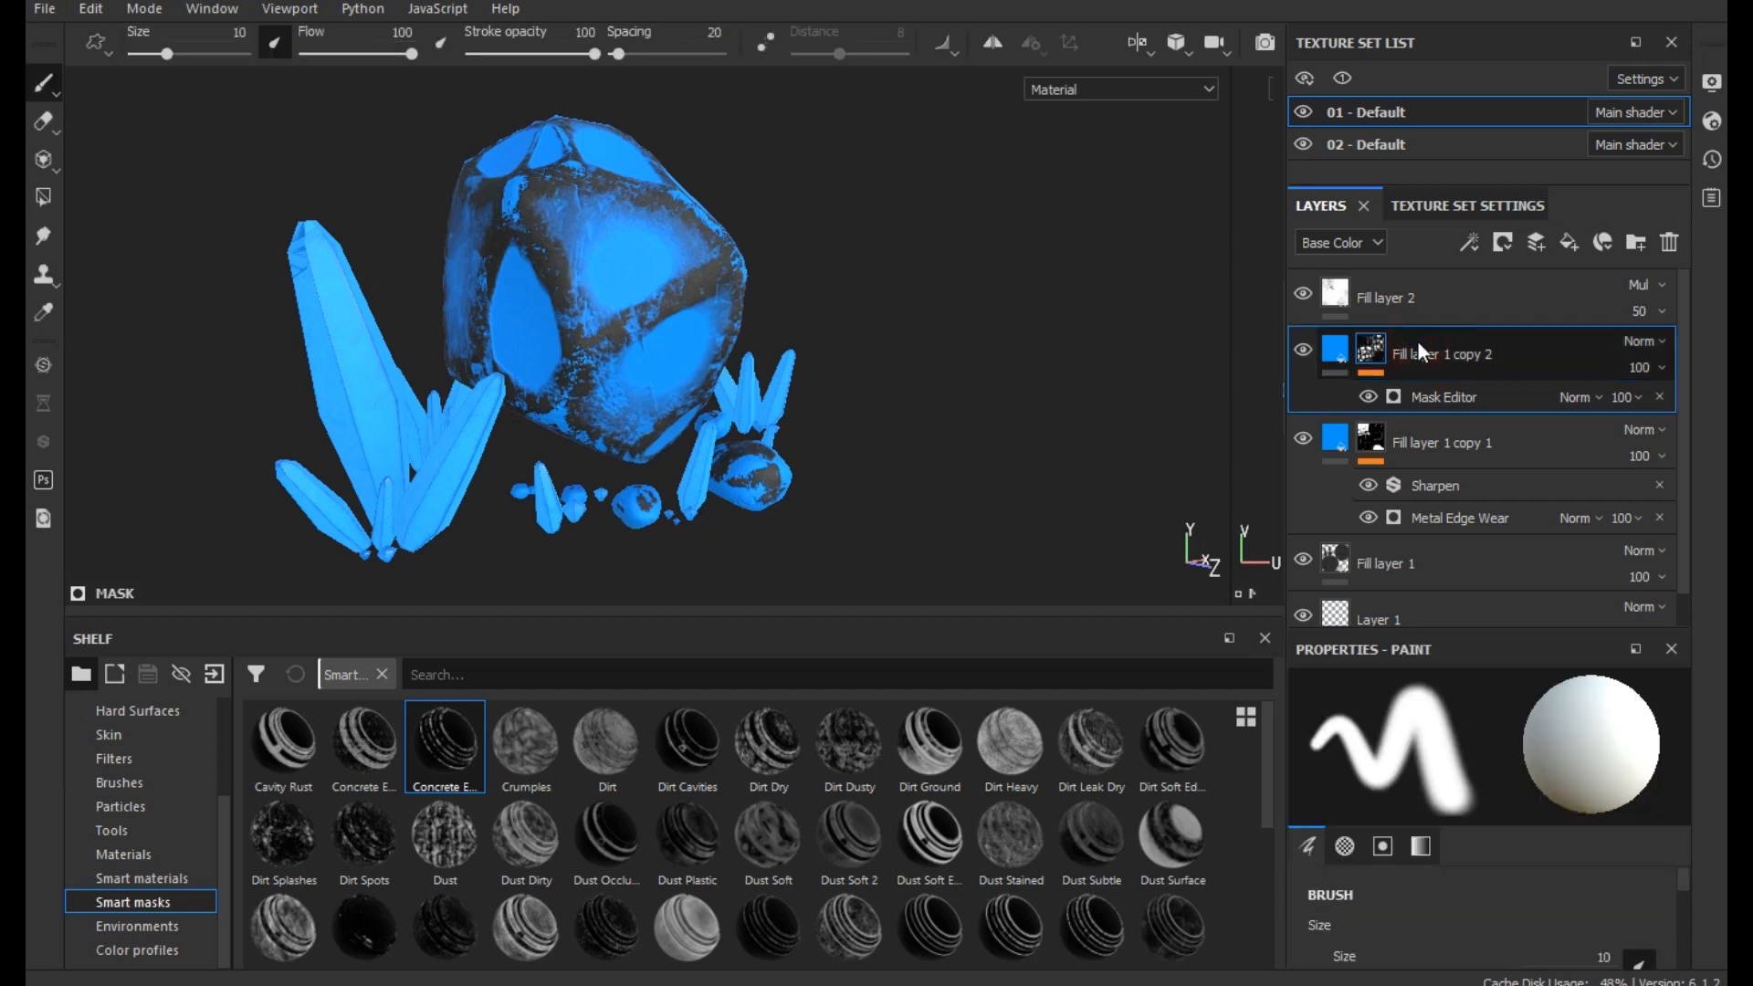
{"action": "key", "text": "Delete"}
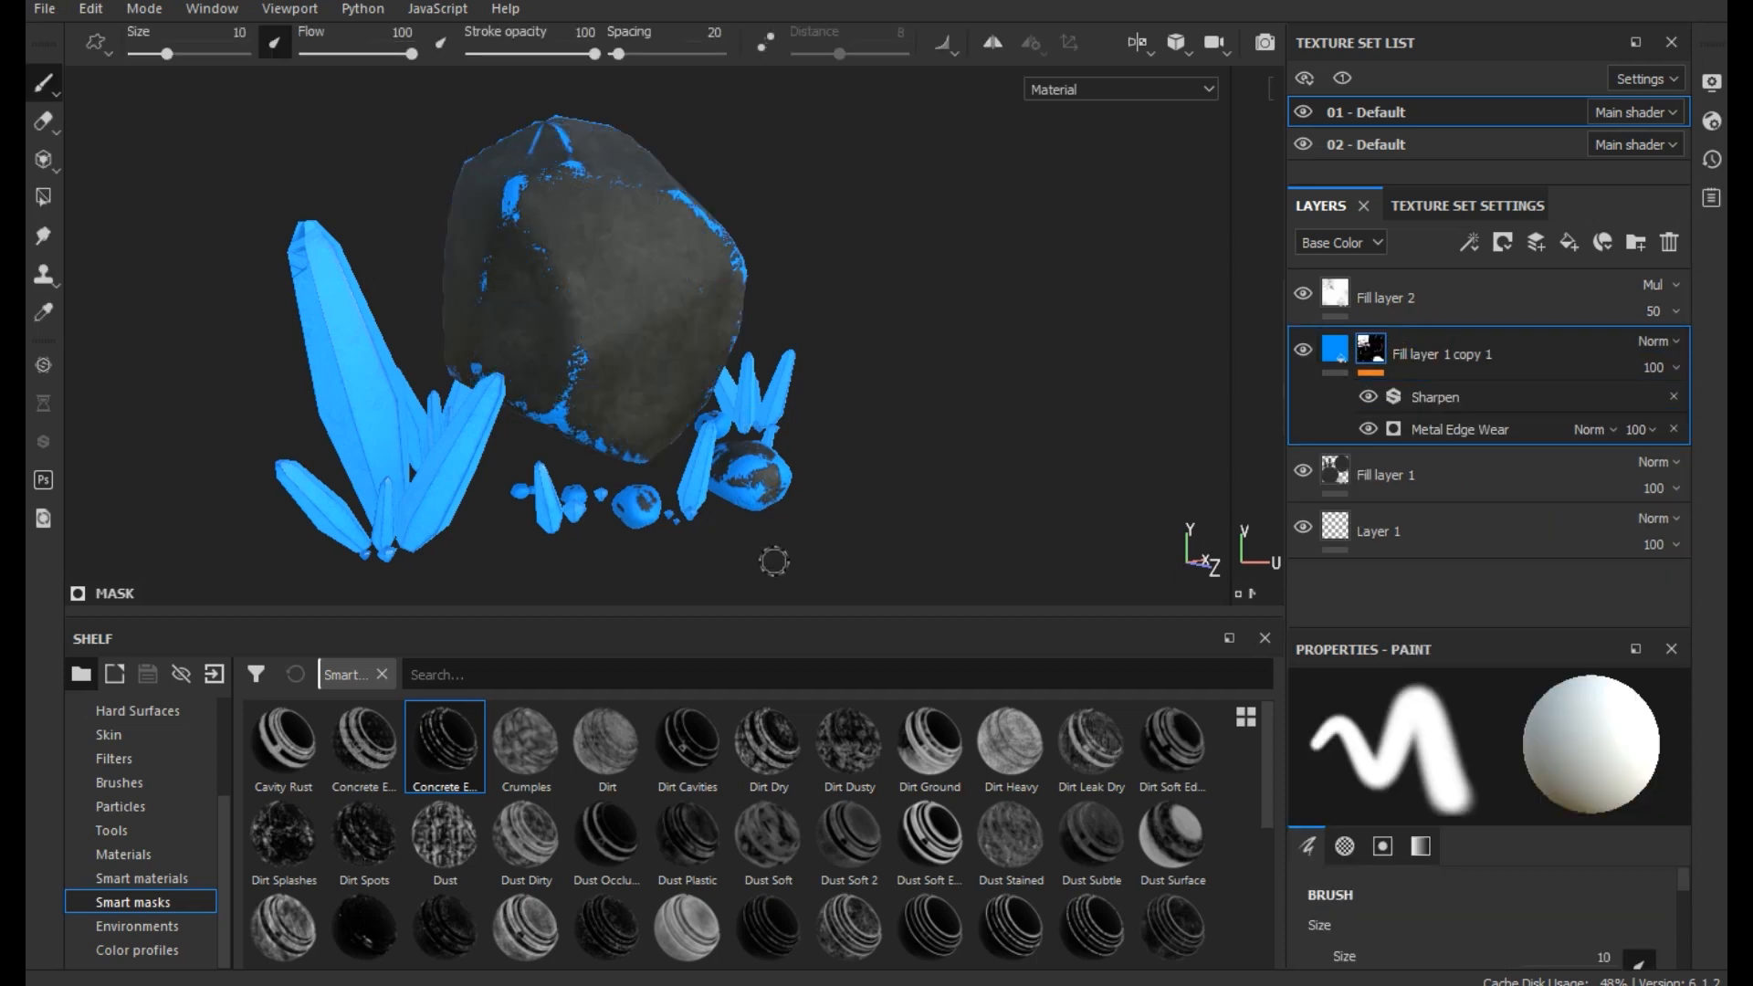
- In texture set 02 - Default, clear the mask of Fill layer 1 copy 1 and apply the Concrete Edges 2 smart mask to it
{"action": "left_click", "coordinate": [1351, 142]}
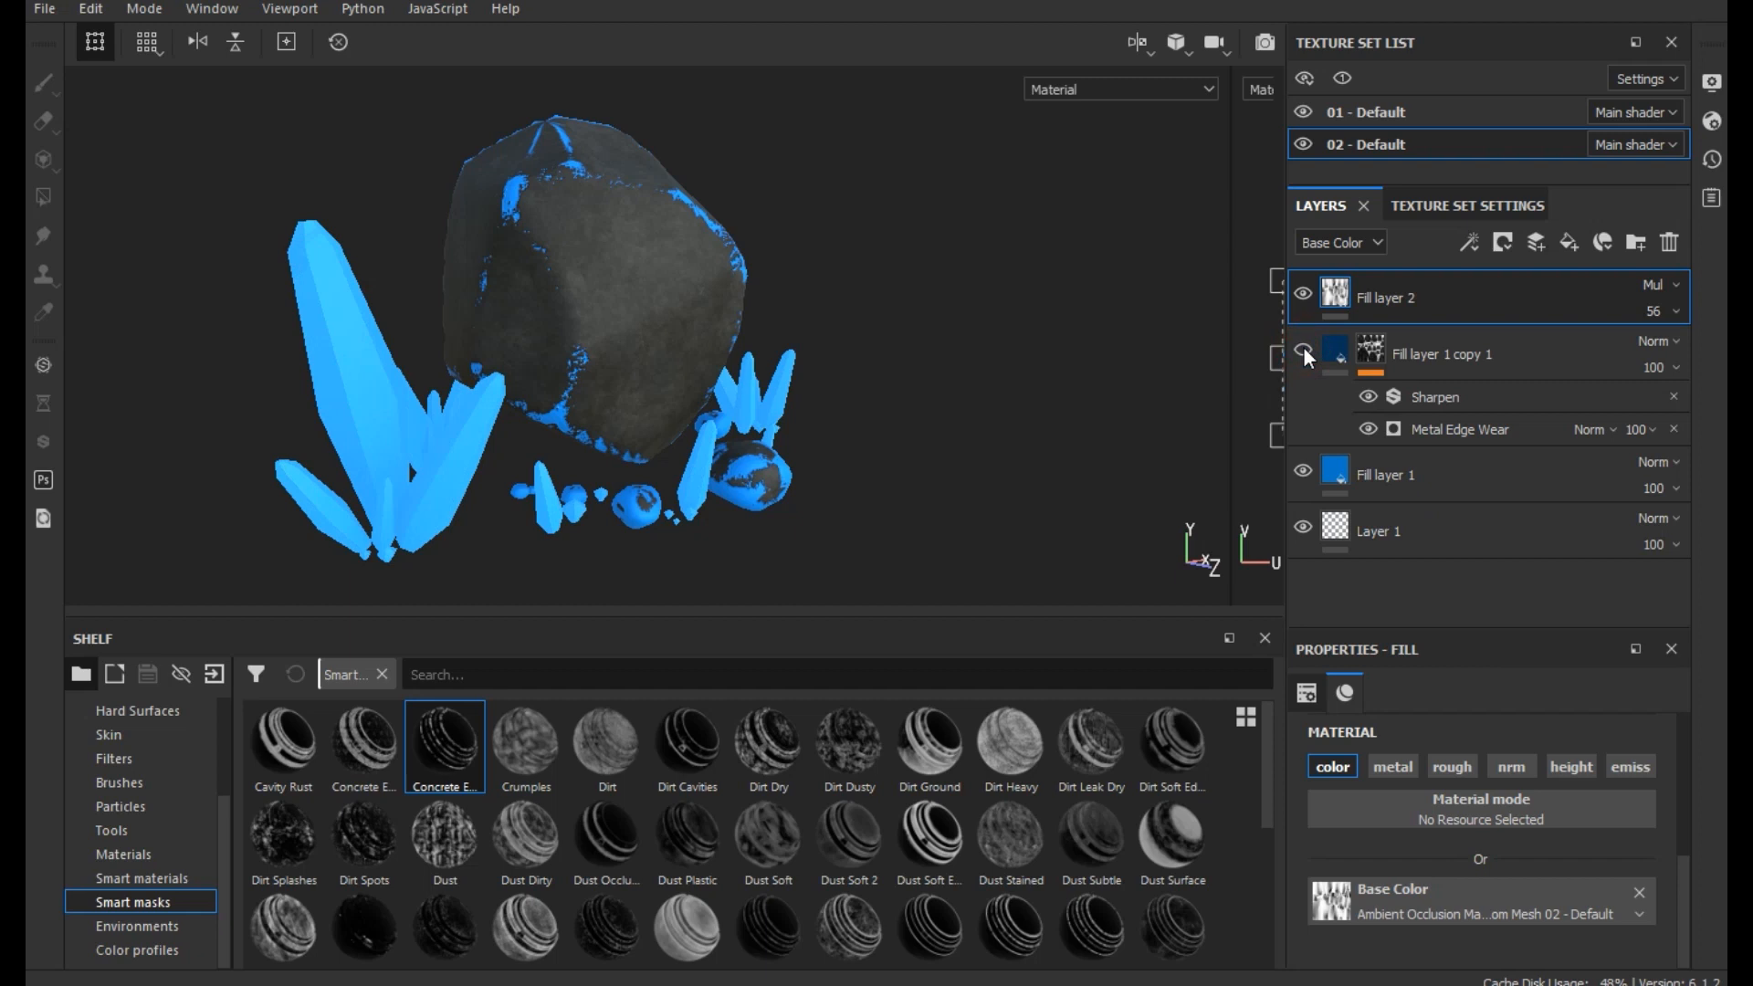
{"action": "left_click", "coordinate": [1381, 363]}
{"action": "right_click", "coordinate": [1370, 348]}
{"action": "left_click", "coordinate": [1461, 573]}
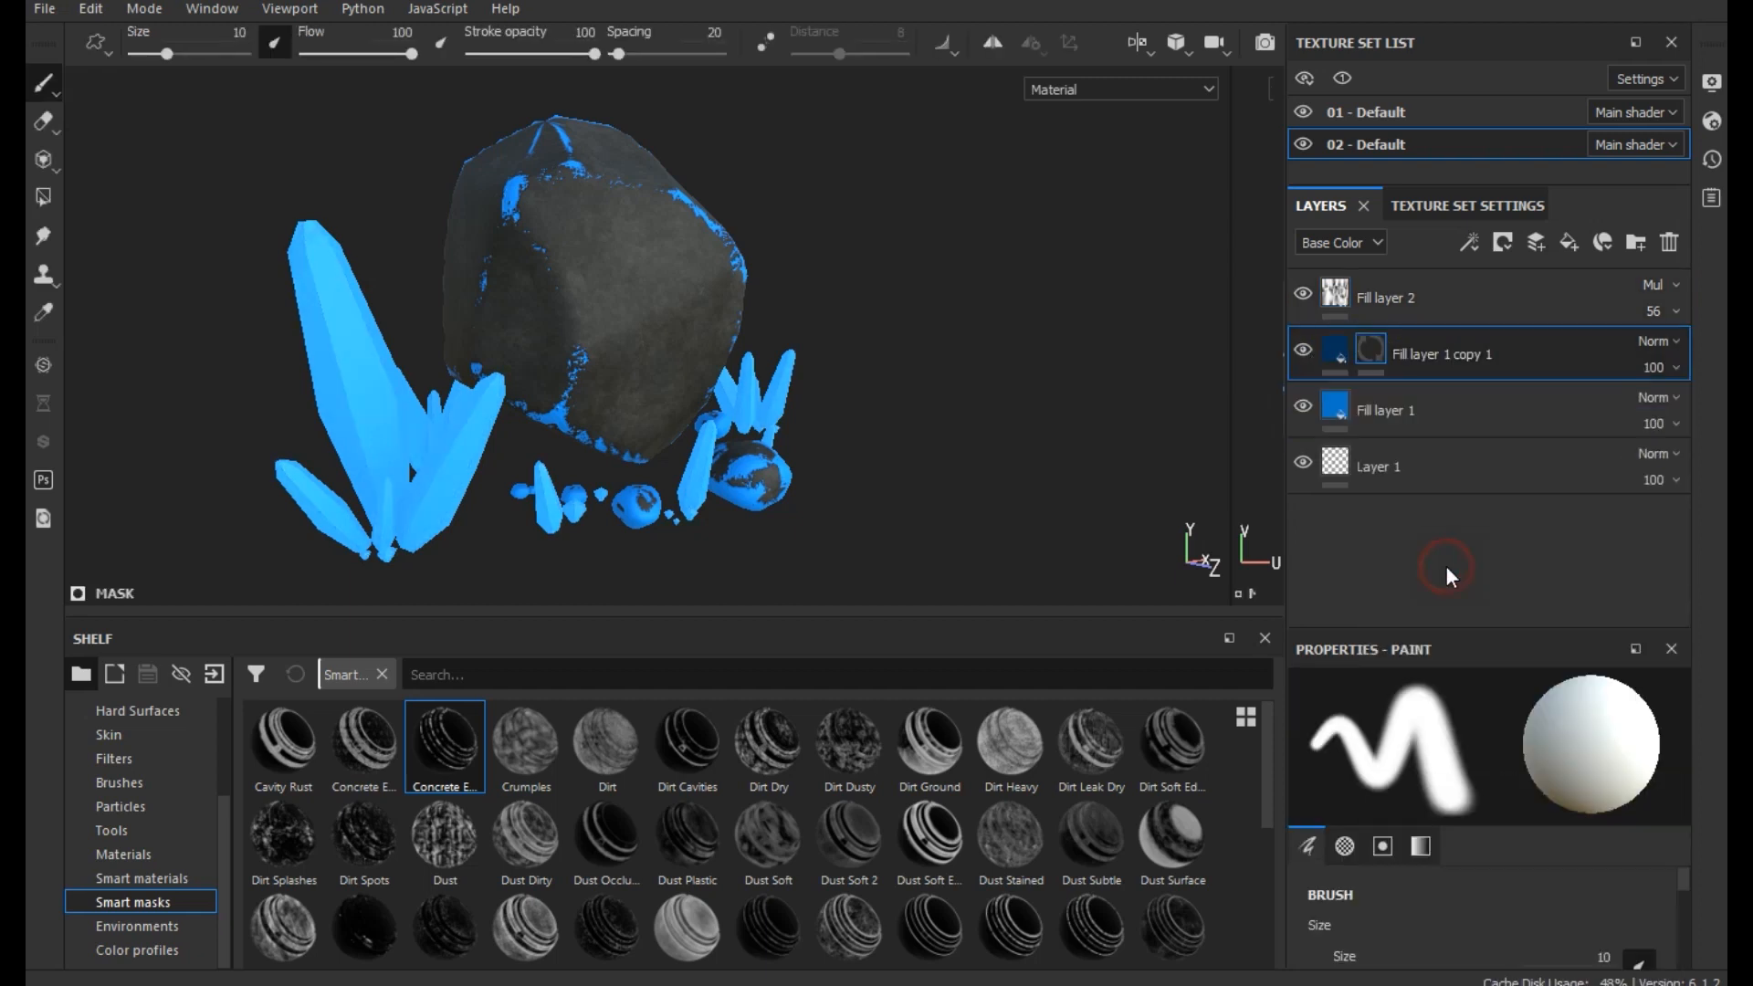
{"action": "left_click_drag", "start_coordinate": [462, 743], "coordinate": [1449, 353]}
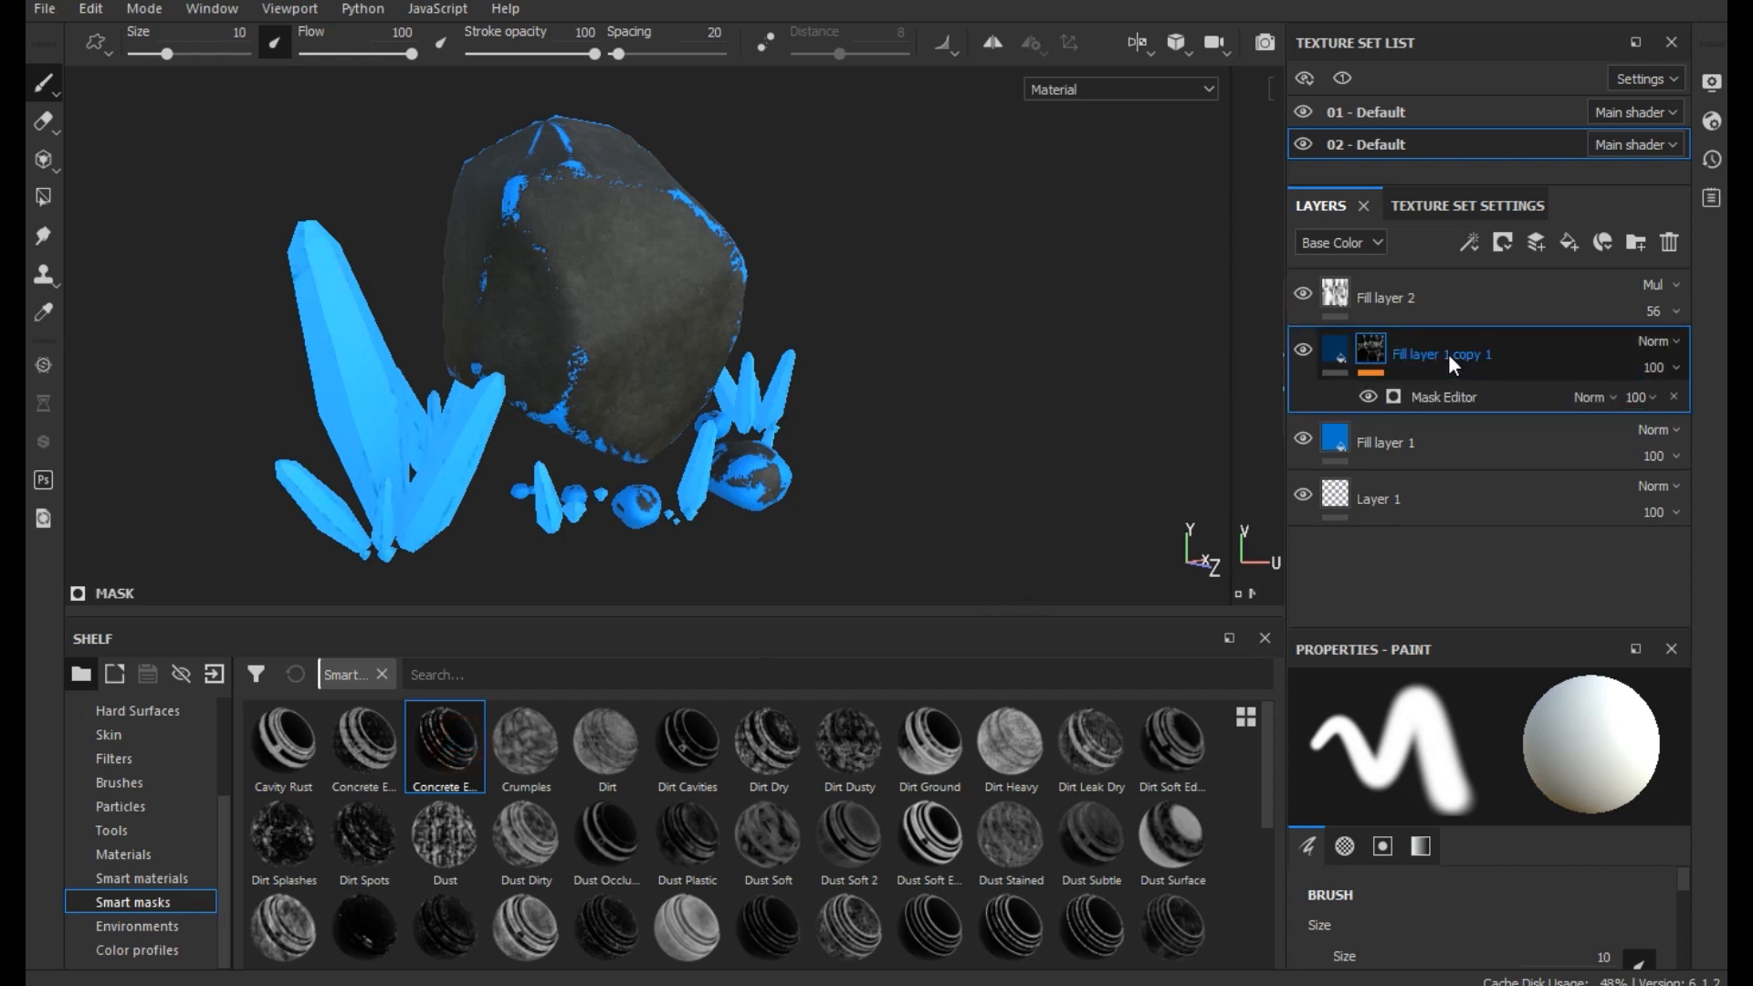
- In the Mask Editor of Fill layer 1 copy 1, set Global Balance to 0.83 and Global Contrast to 0.25
{"action": "left_click", "coordinate": [1492, 394]}
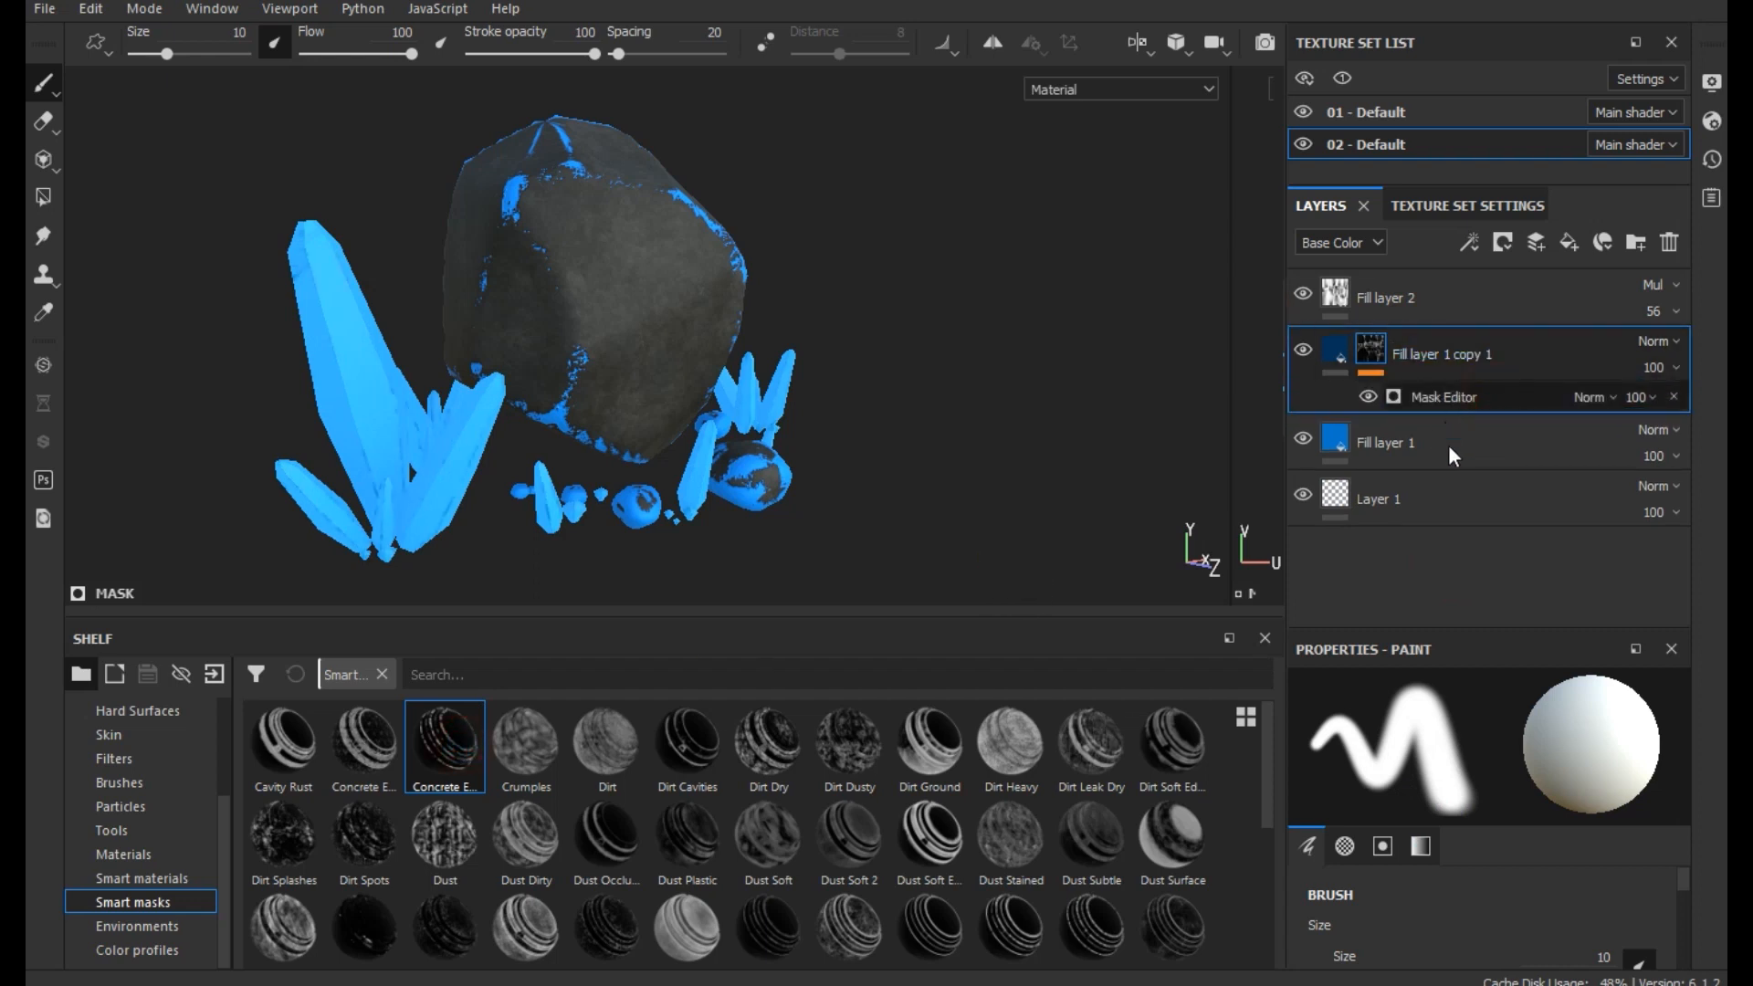
{"action": "scroll", "coordinate": [1419, 781], "scroll_direction": "up", "scroll_amount": 10}
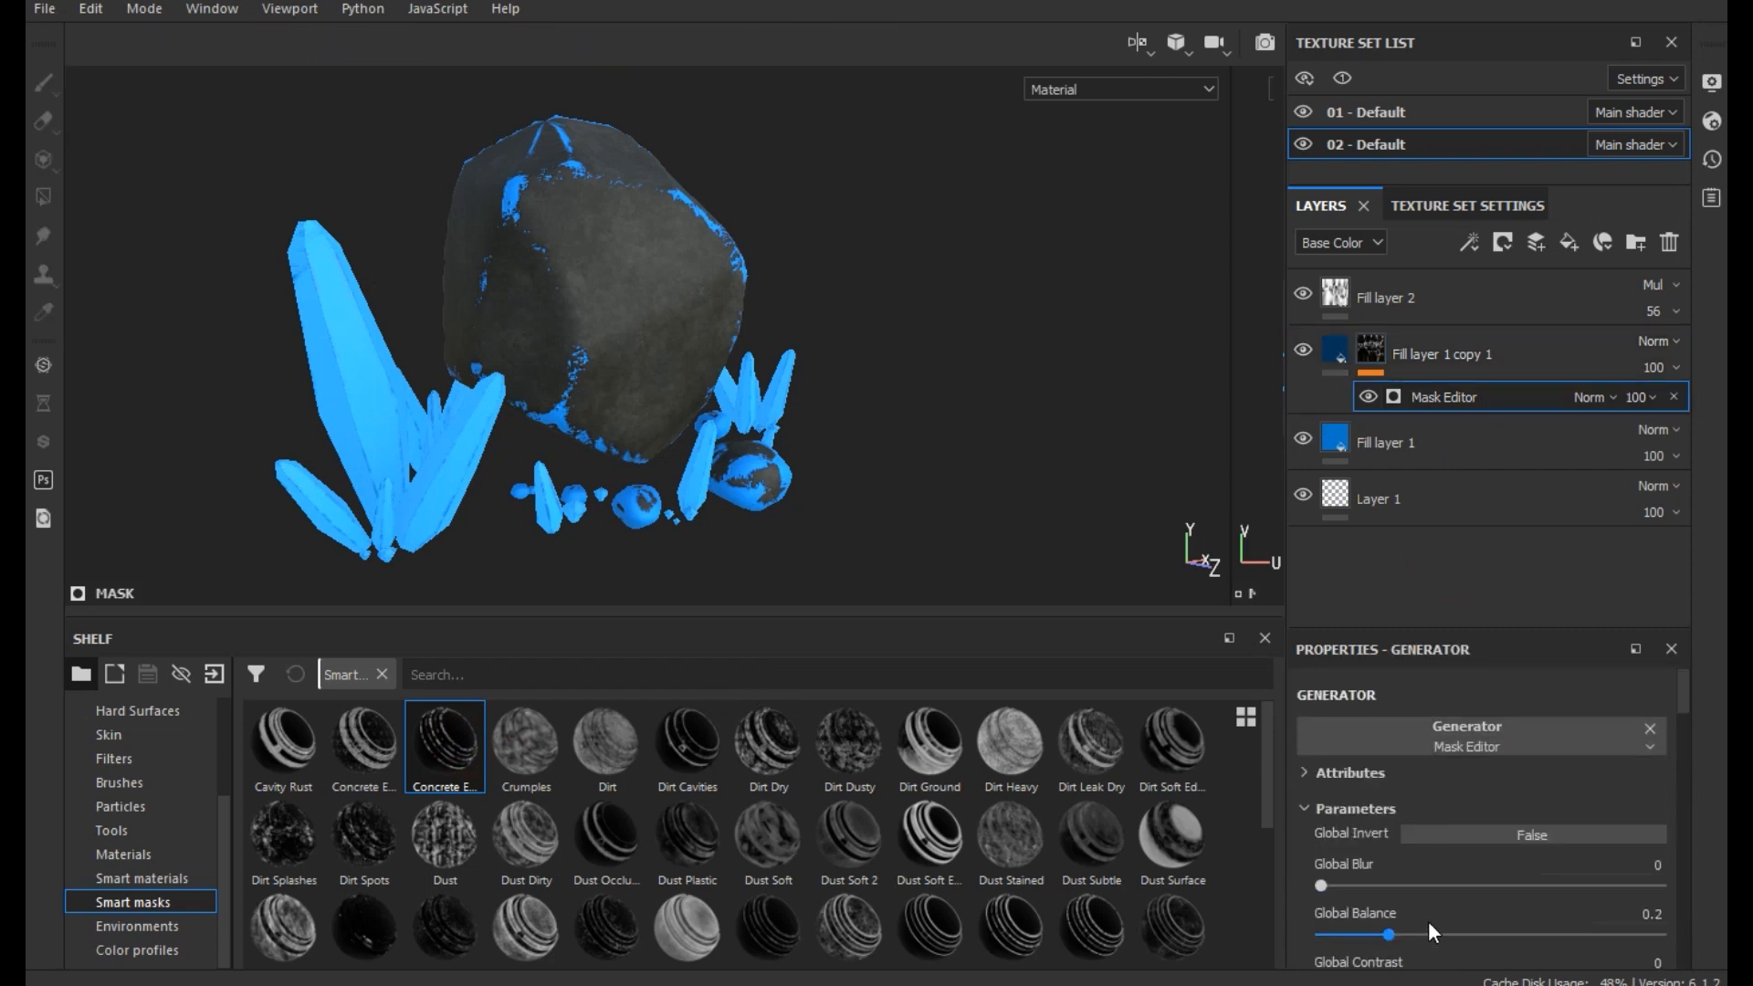
{"action": "left_click_drag", "start_coordinate": [1429, 931], "coordinate": [1529, 921]}
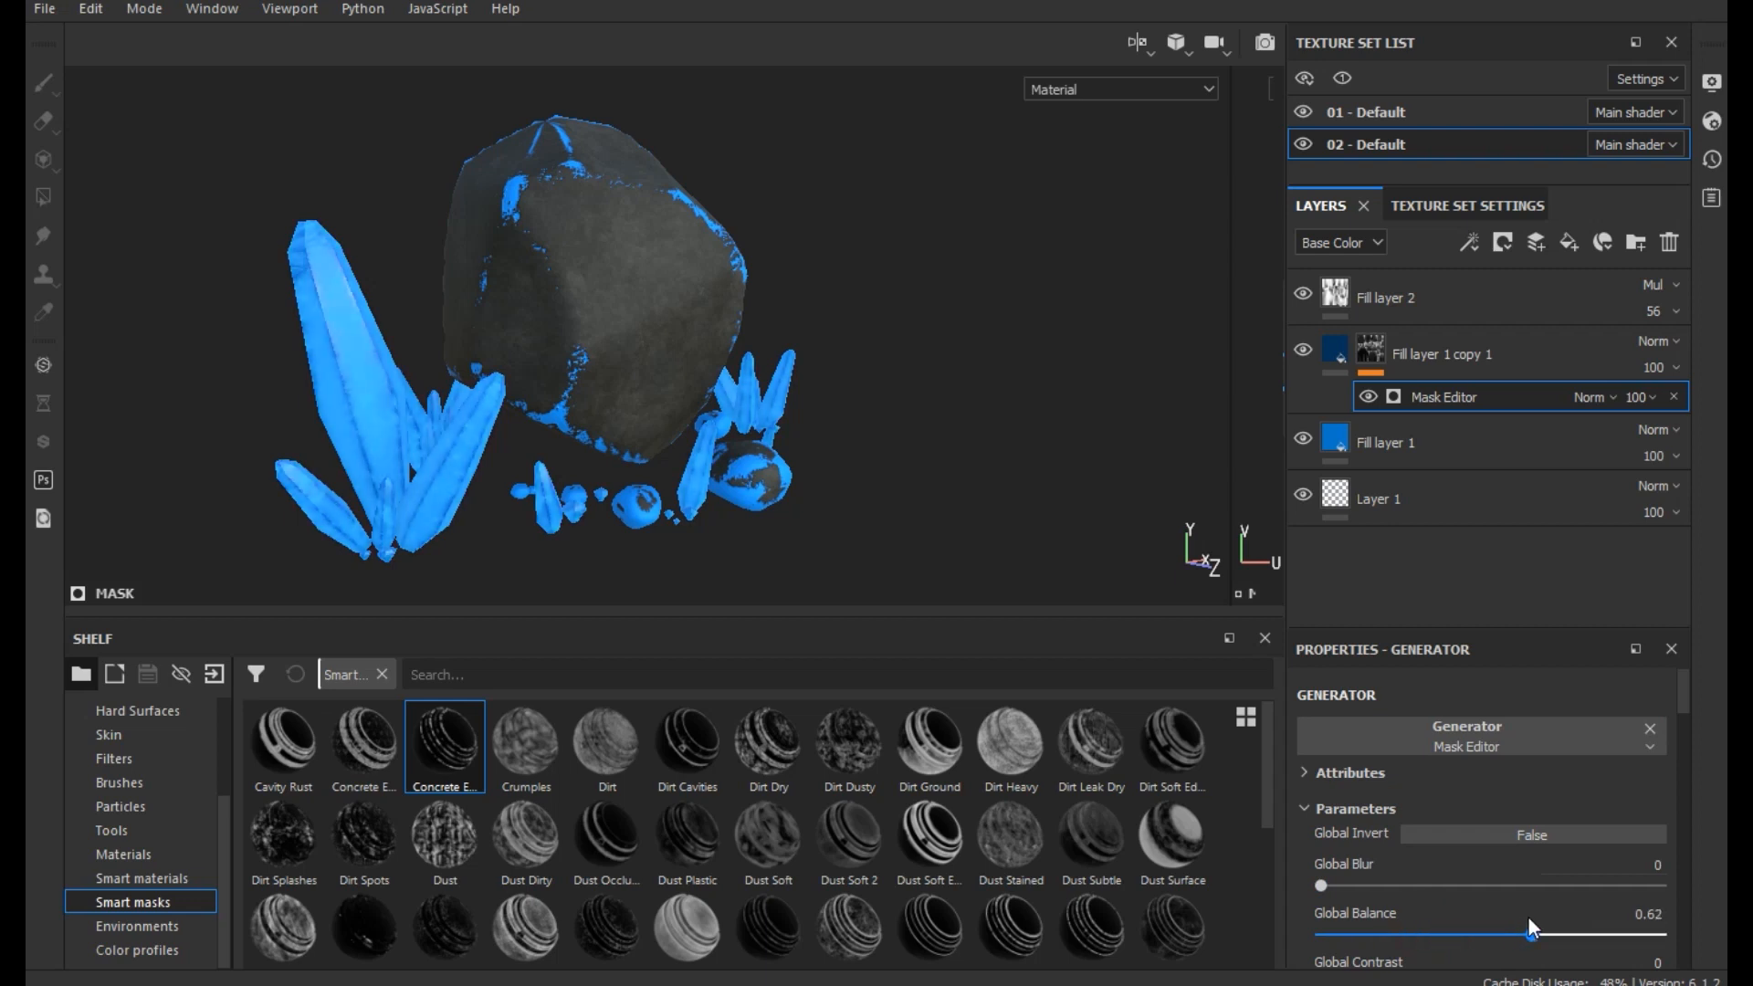
{"action": "scroll", "coordinate": [669, 464], "scroll_direction": "up", "scroll_amount": 2}
{"action": "middle_click_drag", "start_coordinate": [594, 462], "coordinate": [726, 433], "text": "alt"}
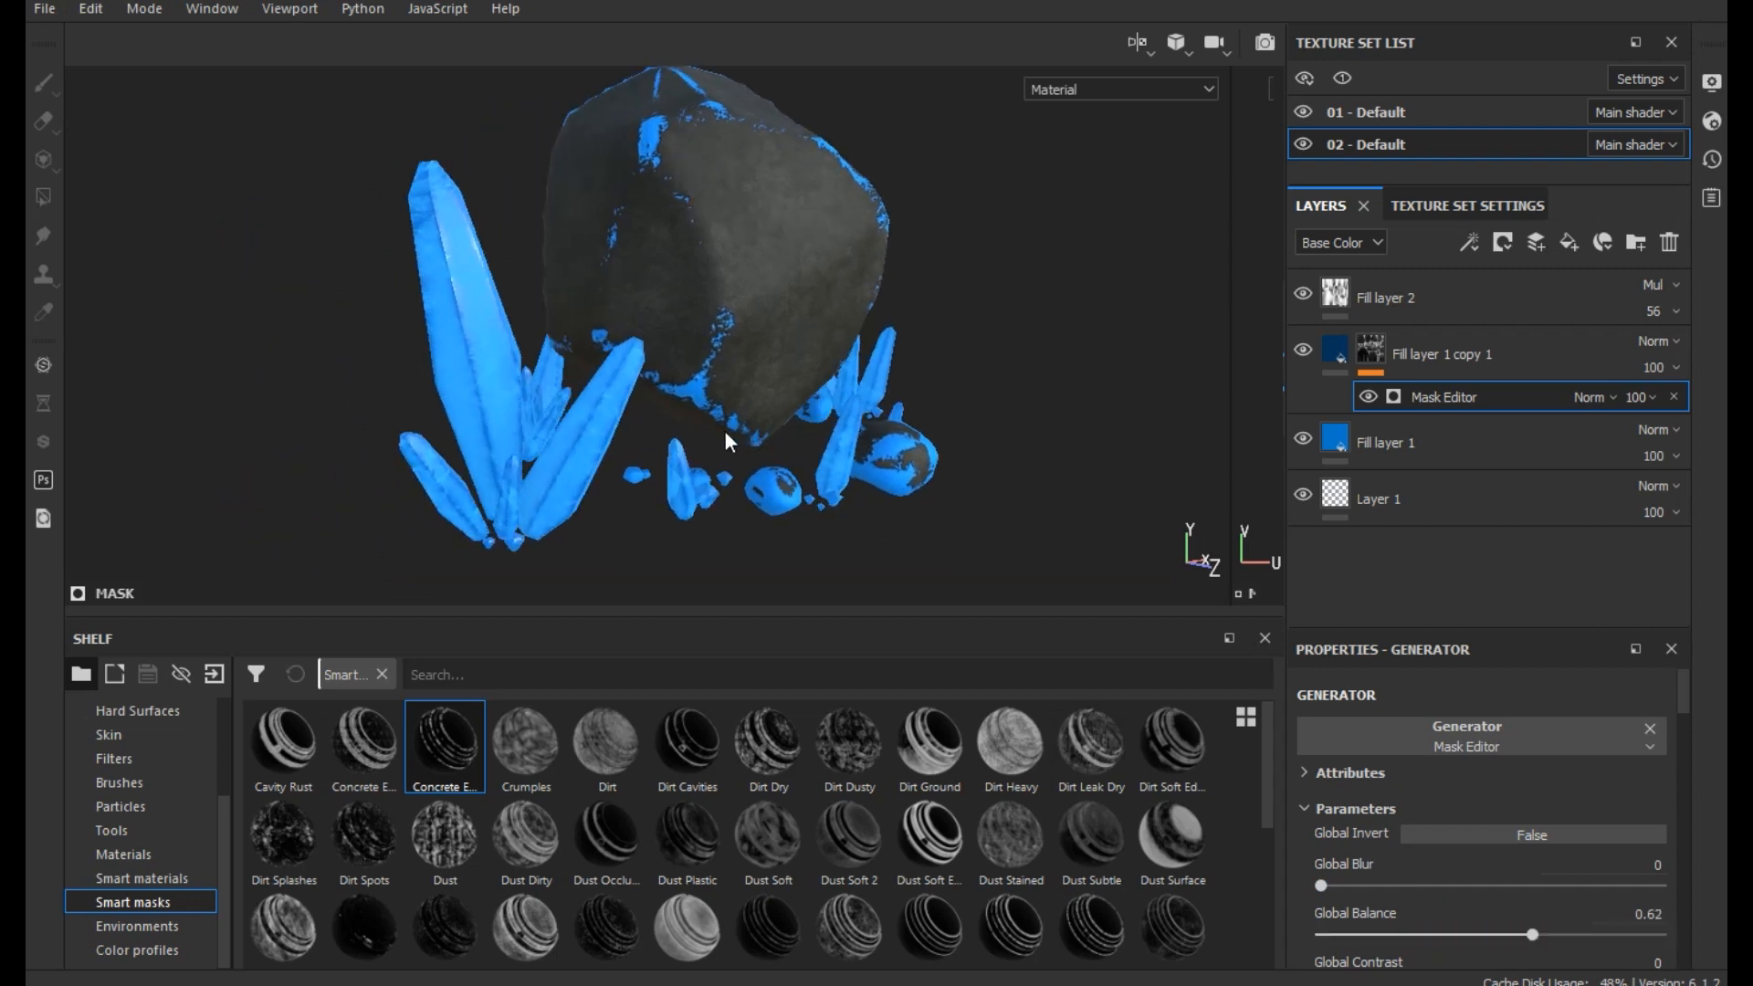
{"action": "scroll", "coordinate": [703, 461], "scroll_direction": "up", "scroll_amount": 3}
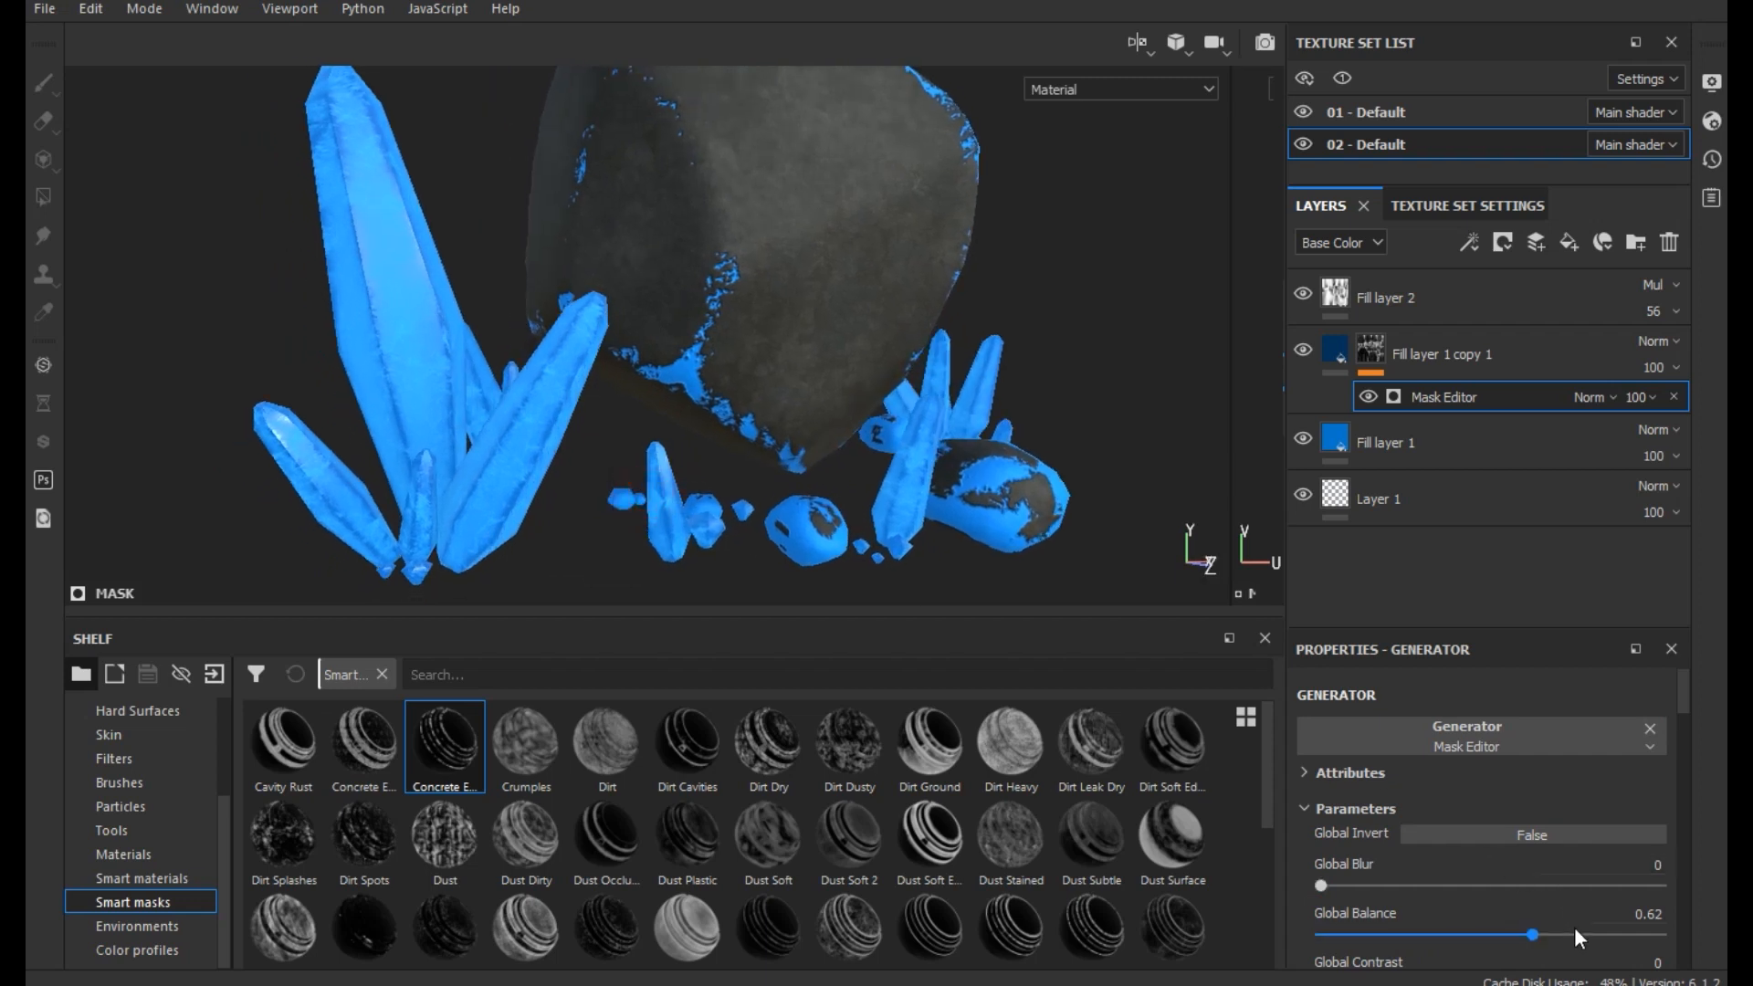
{"action": "left_click", "coordinate": [1584, 933]}
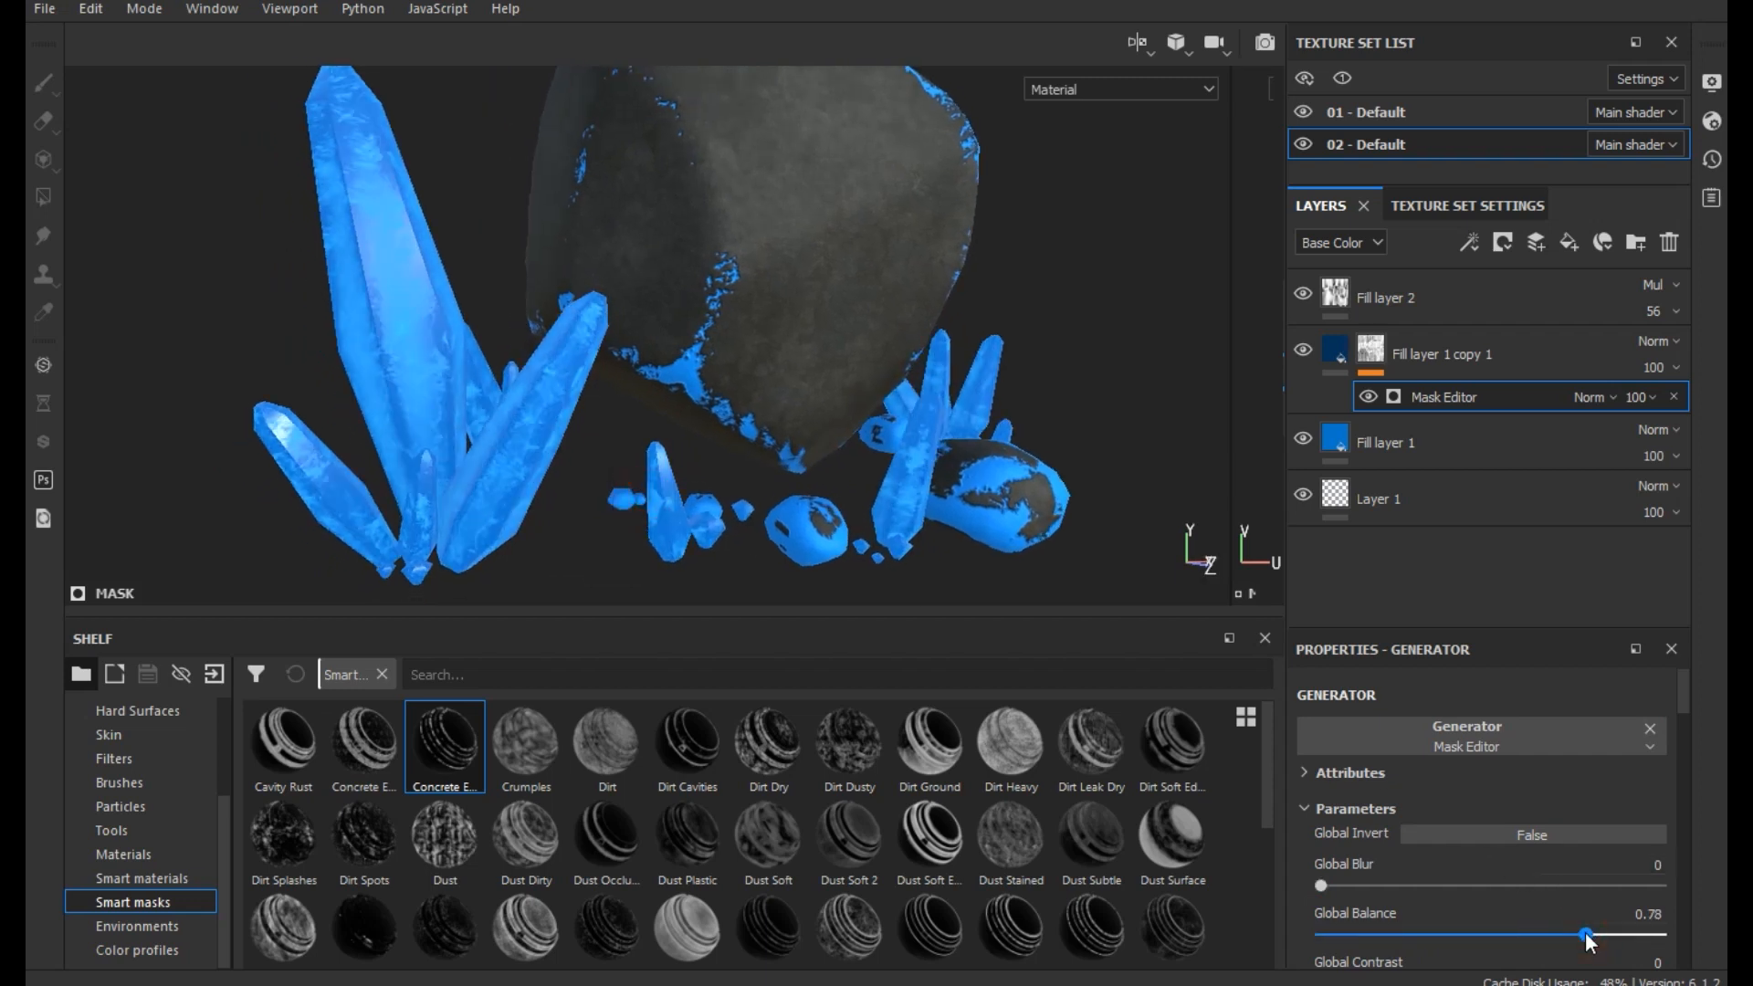
{"action": "left_click_drag", "start_coordinate": [1586, 934], "coordinate": [1598, 936]}
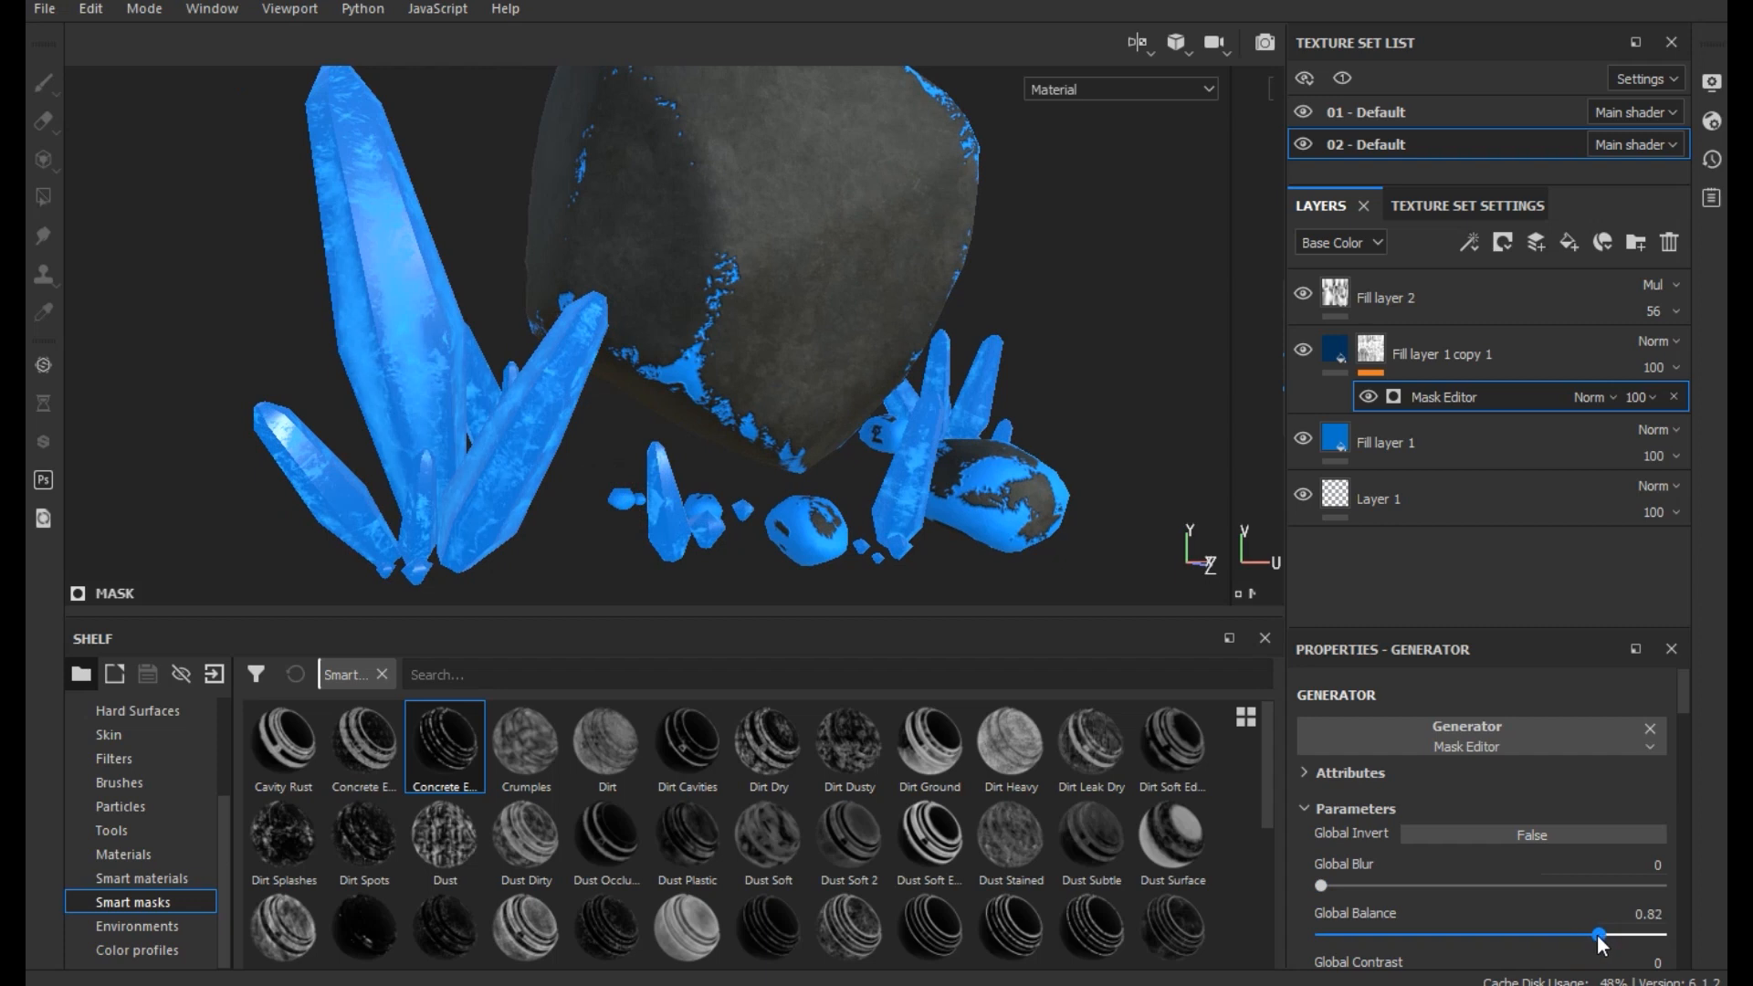
{"action": "scroll", "coordinate": [1530, 853], "scroll_direction": "down", "scroll_amount": 2}
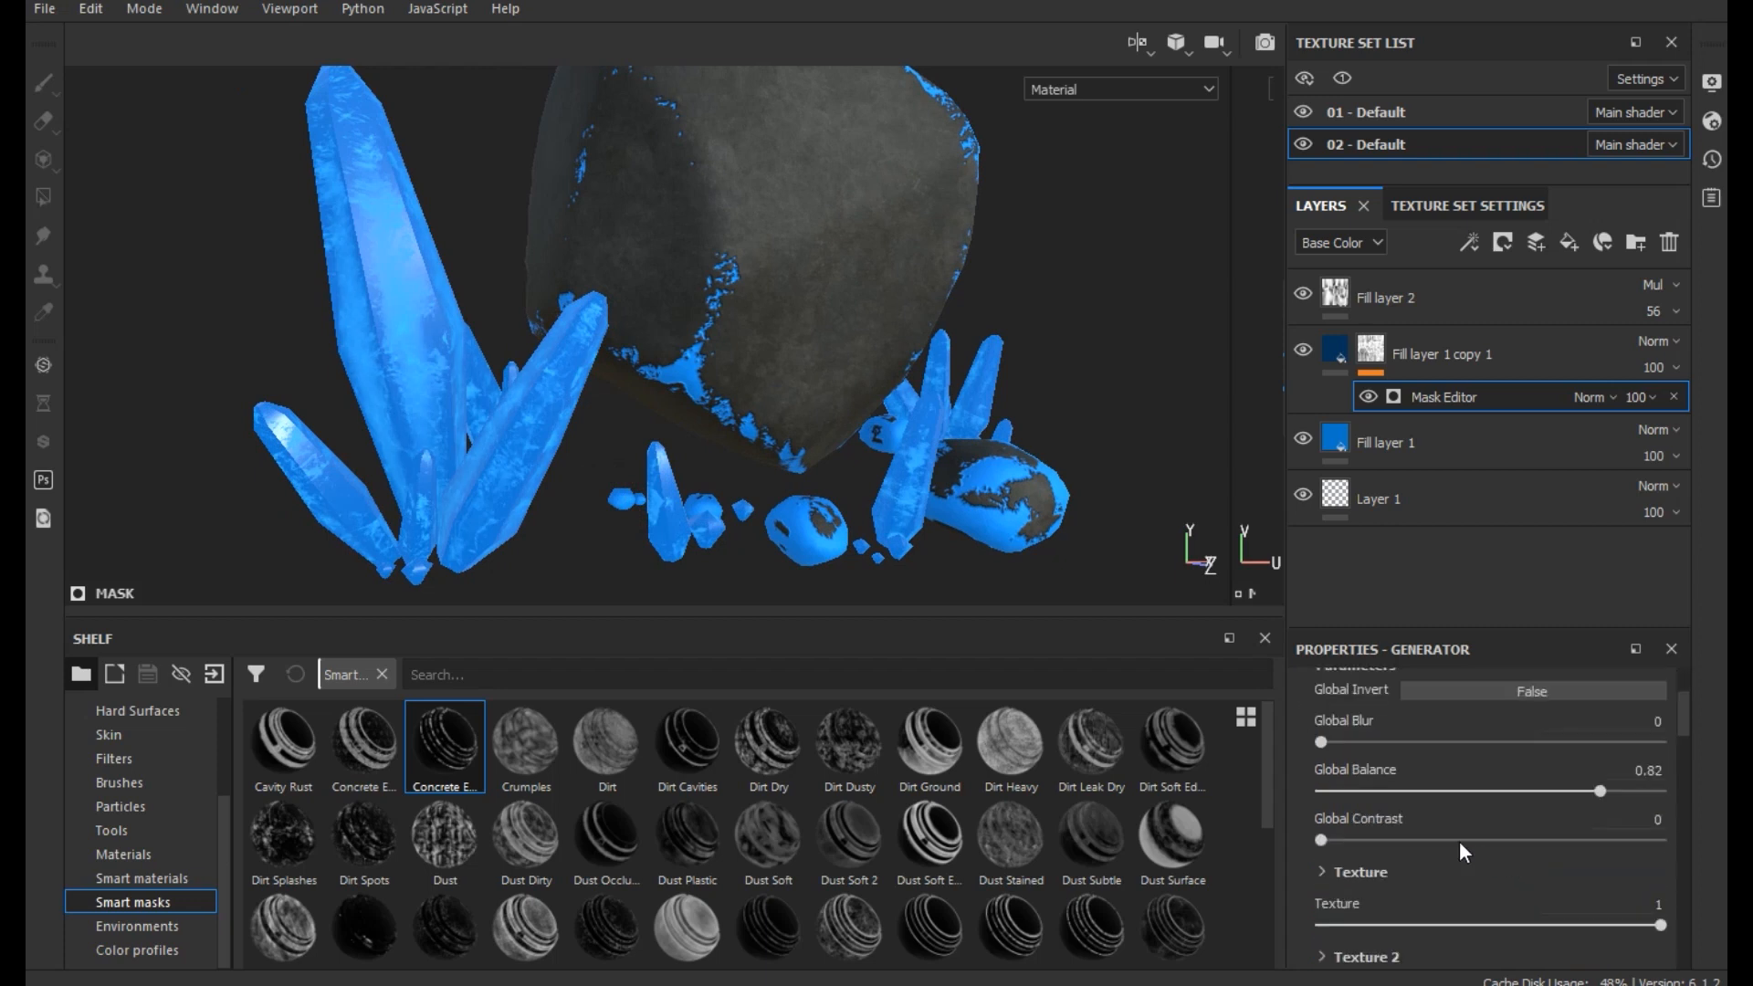
{"action": "mouse_move", "coordinate": [1429, 840]}
{"action": "left_mouse_down"}
{"action": "mouse_move", "coordinate": [1450, 848]}
{"action": "mouse_move", "coordinate": [1406, 840]}
{"action": "left_mouse_up"}
{"action": "mouse_move", "coordinate": [1600, 791]}
{"action": "left_mouse_down"}
{"action": "mouse_move", "coordinate": [1536, 786]}
{"action": "mouse_move", "coordinate": [1601, 791]}
{"action": "left_mouse_up"}
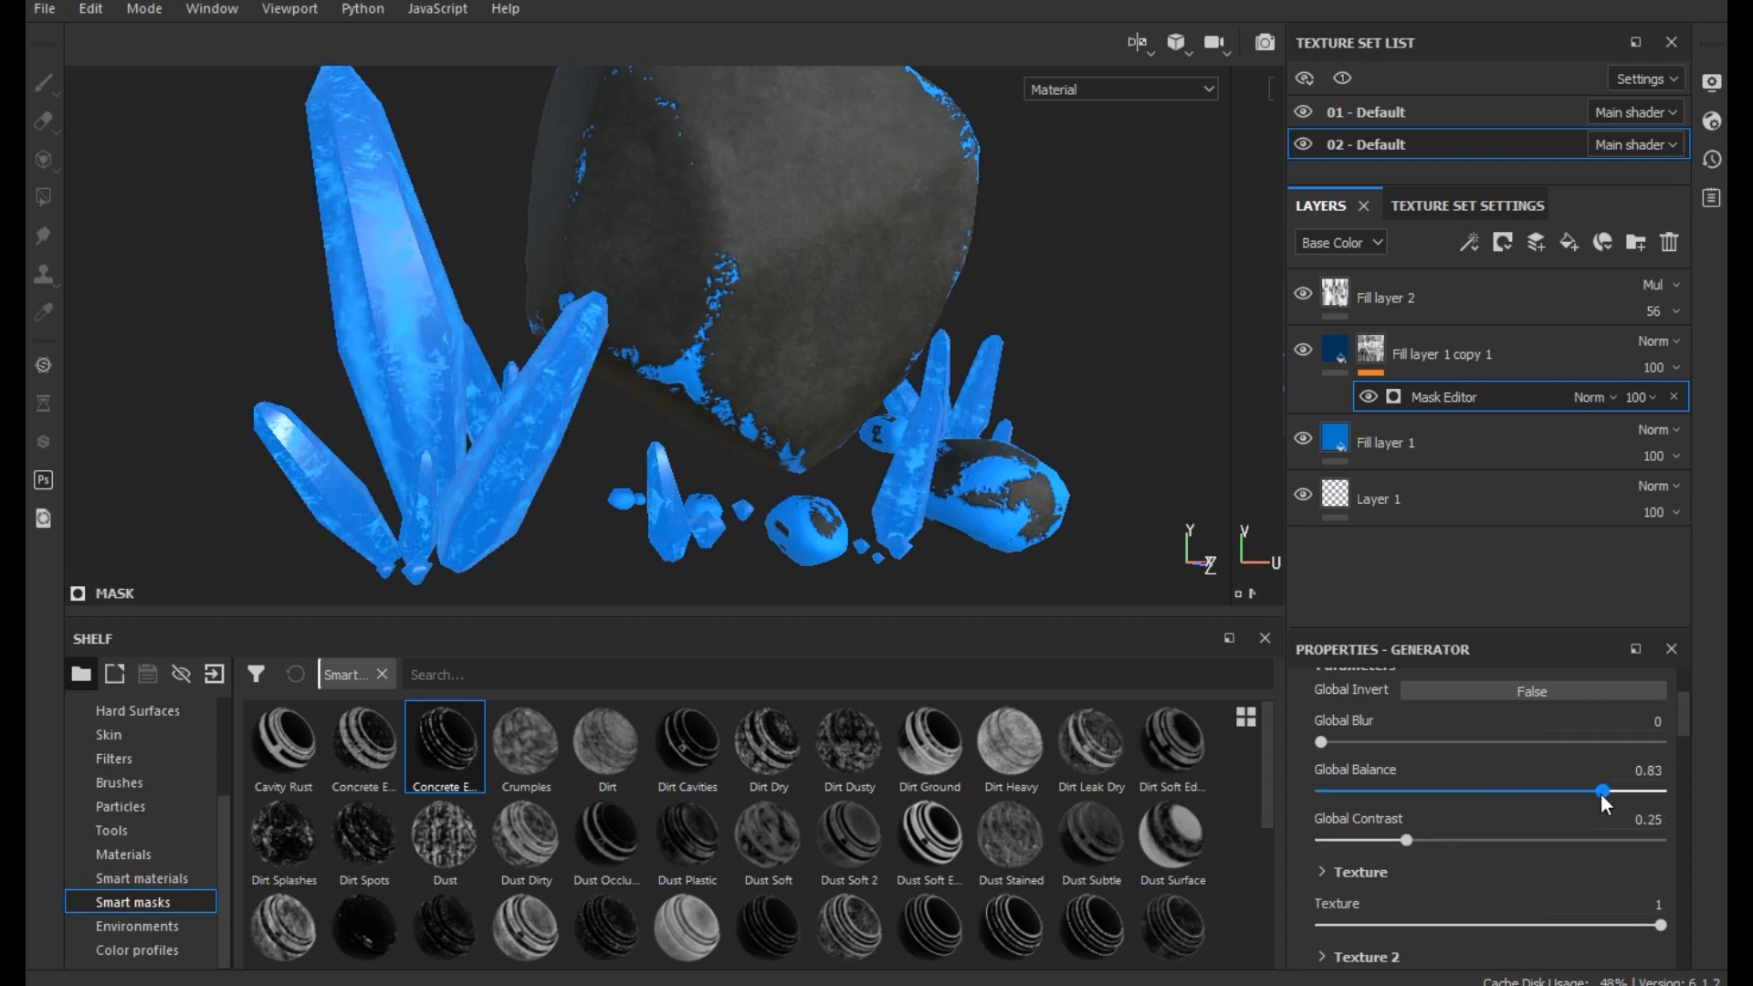
- Set the emissive color of Fill layer 1 copy 1 to a darker blue, RGB 0.007, 0.150, 0.549
{"action": "left_click", "coordinate": [1324, 356]}
{"action": "scroll", "coordinate": [1527, 913], "scroll_direction": "down", "scroll_amount": 1}
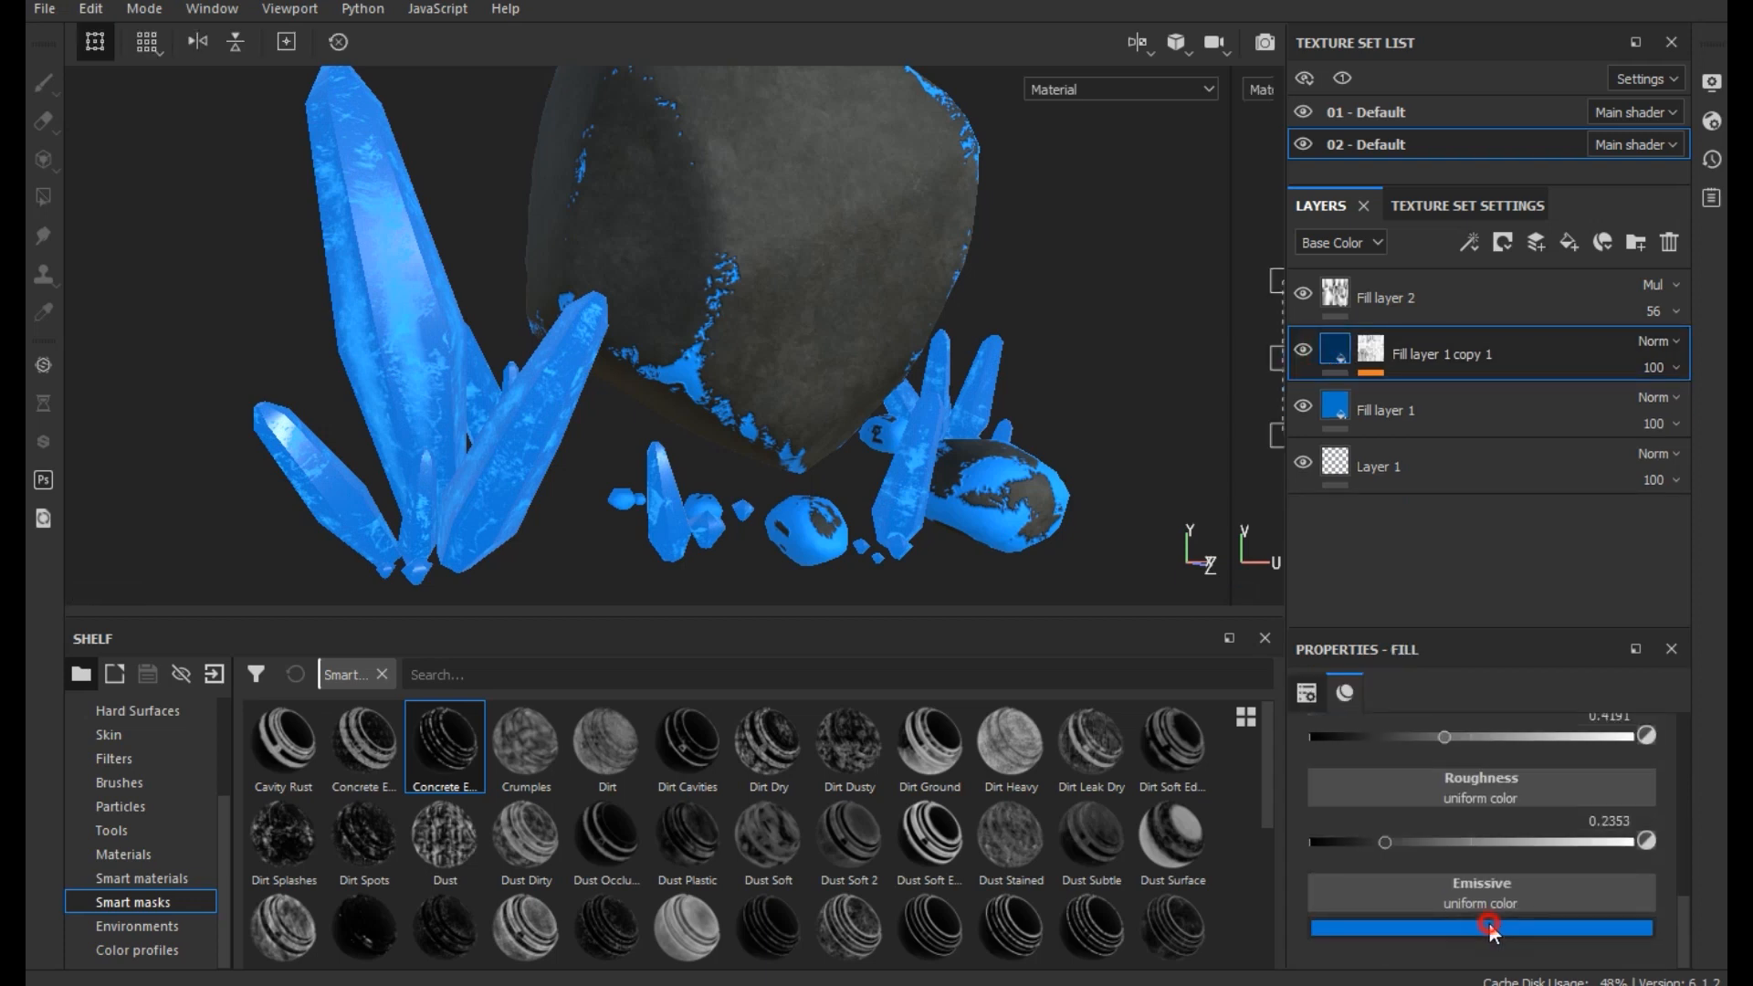
{"action": "left_click", "coordinate": [1521, 926]}
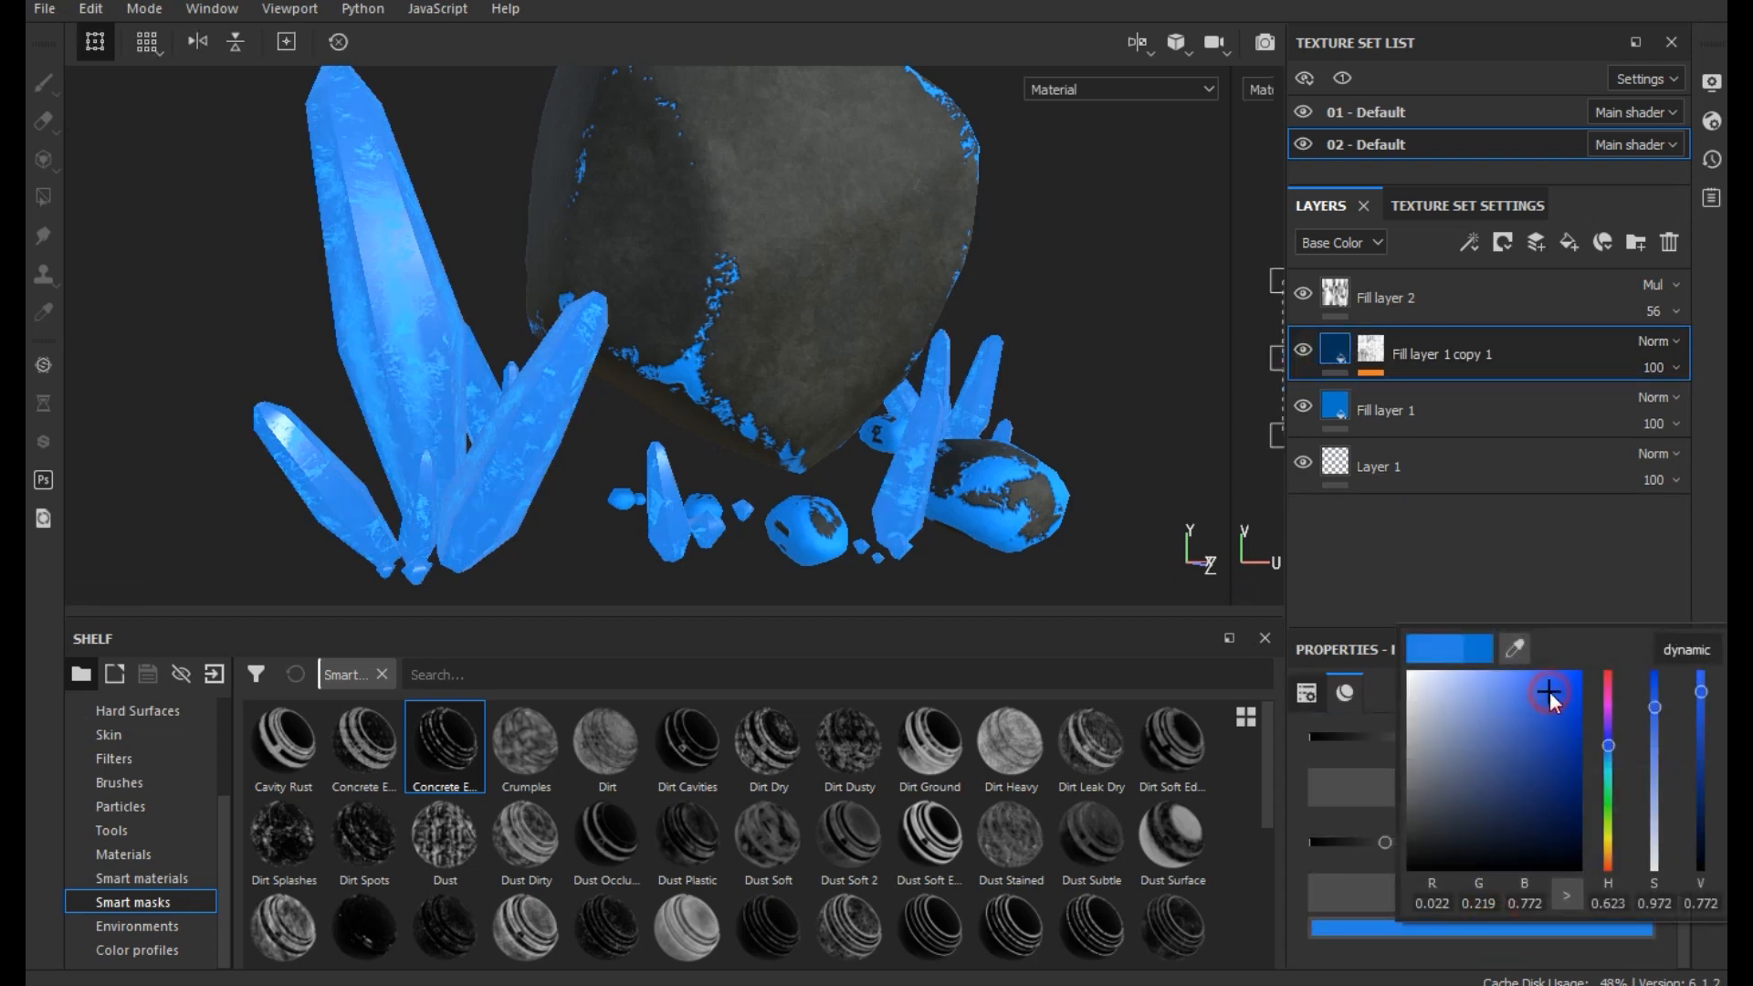
{"action": "left_click", "coordinate": [1560, 722]}
{"action": "left_click_drag", "start_coordinate": [1559, 722], "coordinate": [1561, 716]}
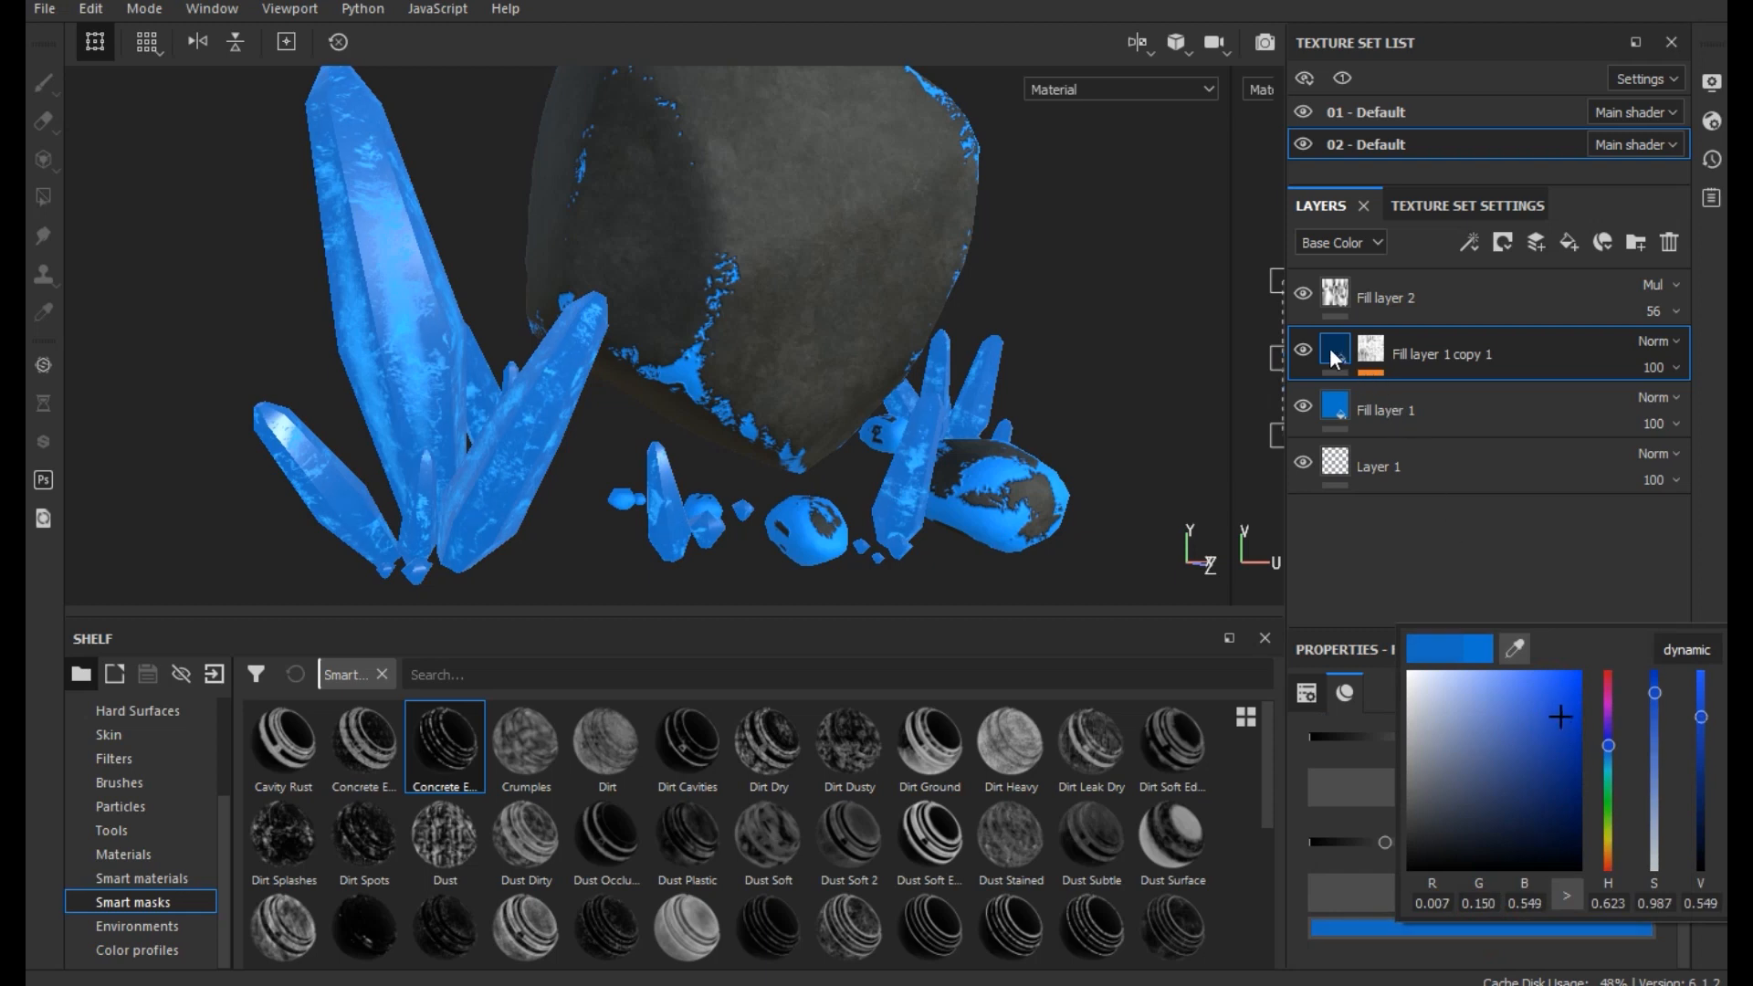
- Toggle the emissive channel of Fill layer 1 copy 1 off and back on to compare the glow on the crystals
{"action": "scroll", "coordinate": [1482, 929], "scroll_direction": "up", "scroll_amount": 5}
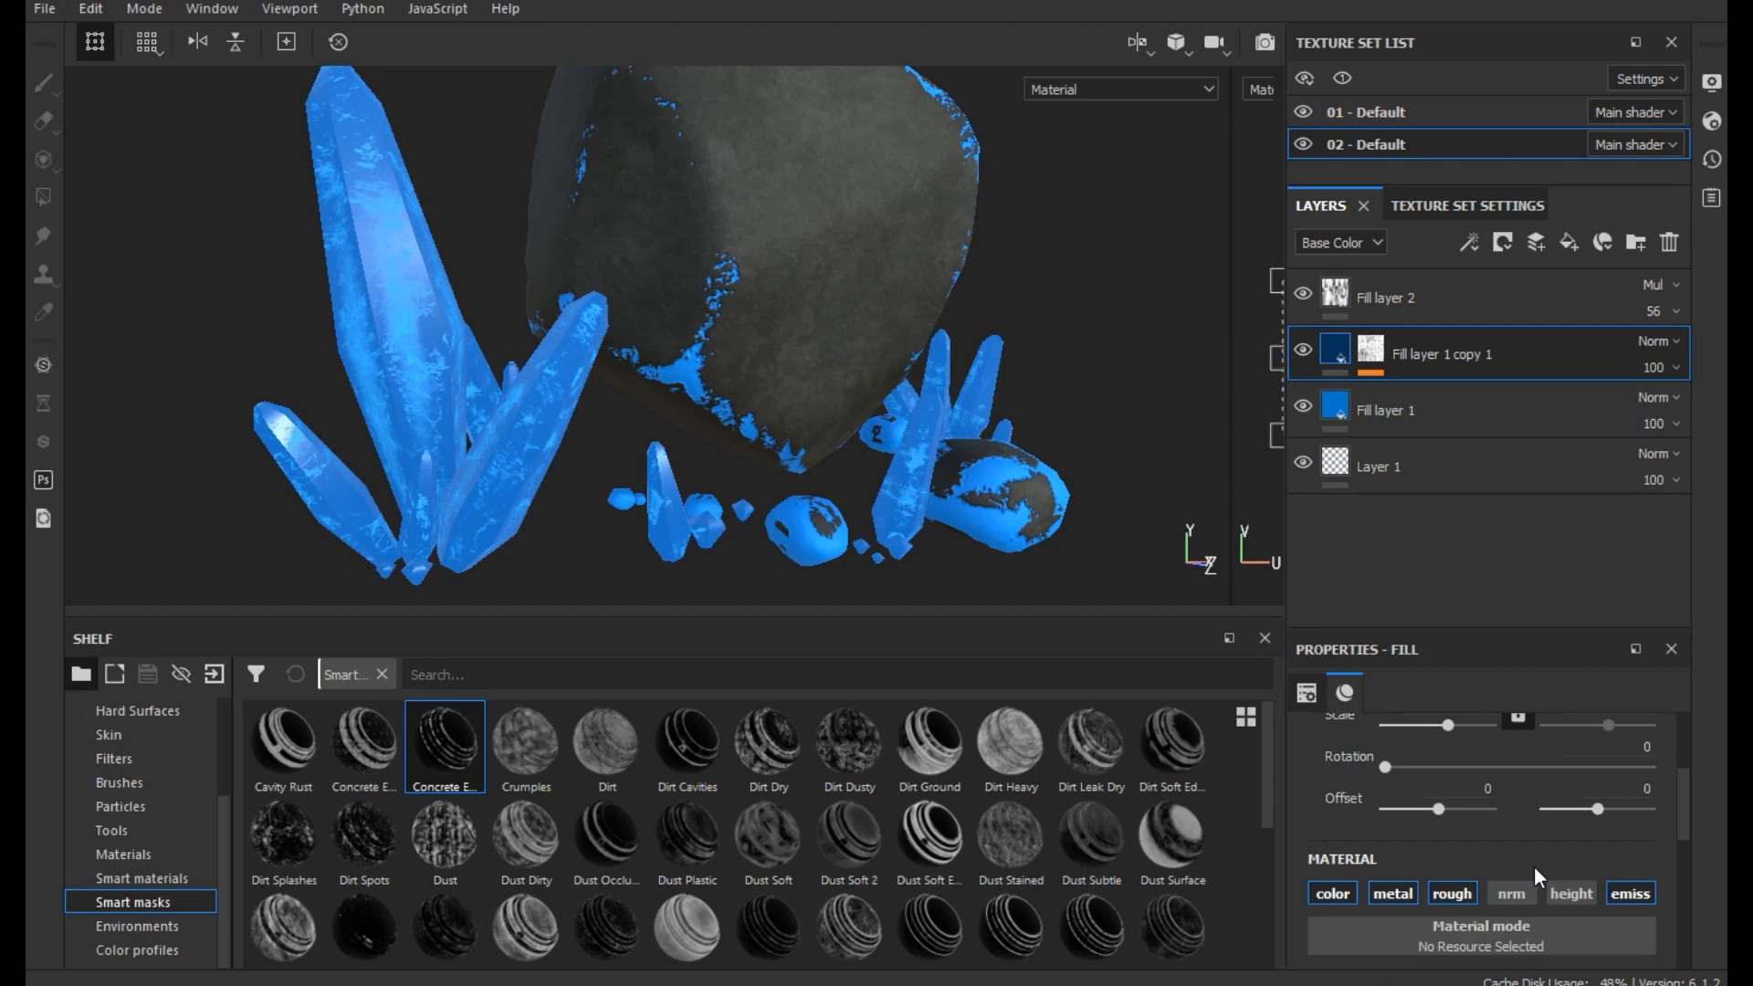
{"action": "left_click", "coordinate": [1632, 893]}
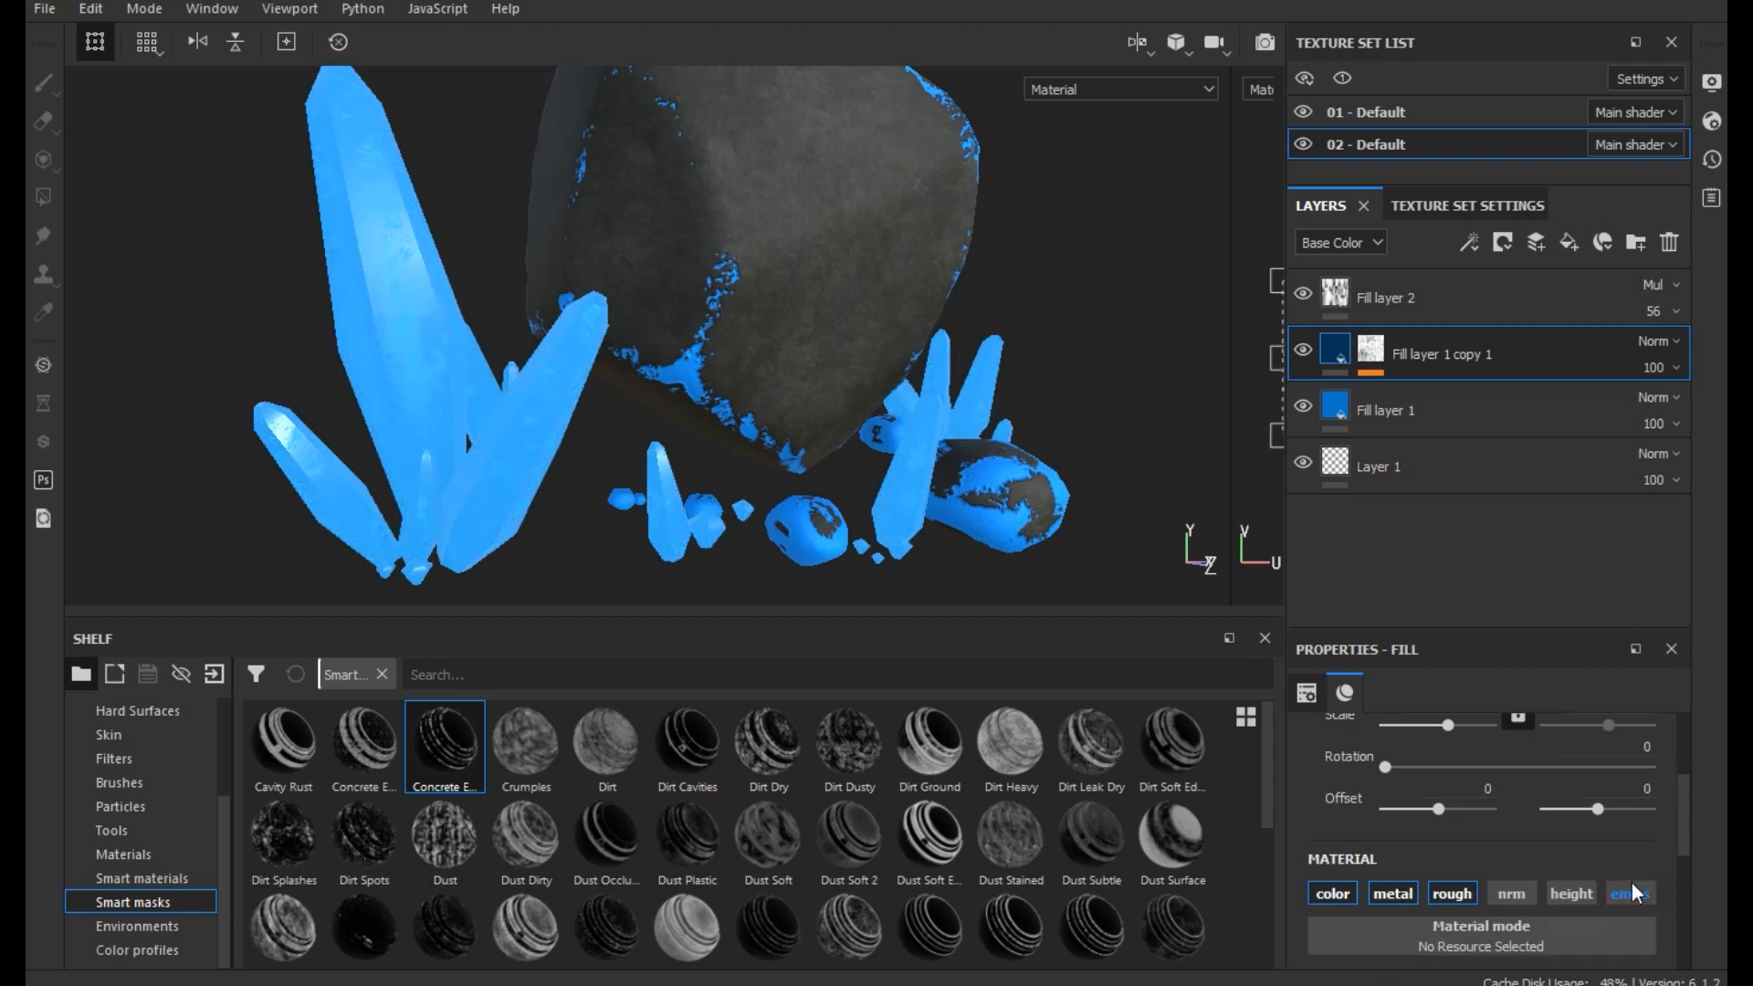
{"action": "left_click", "coordinate": [1634, 893]}
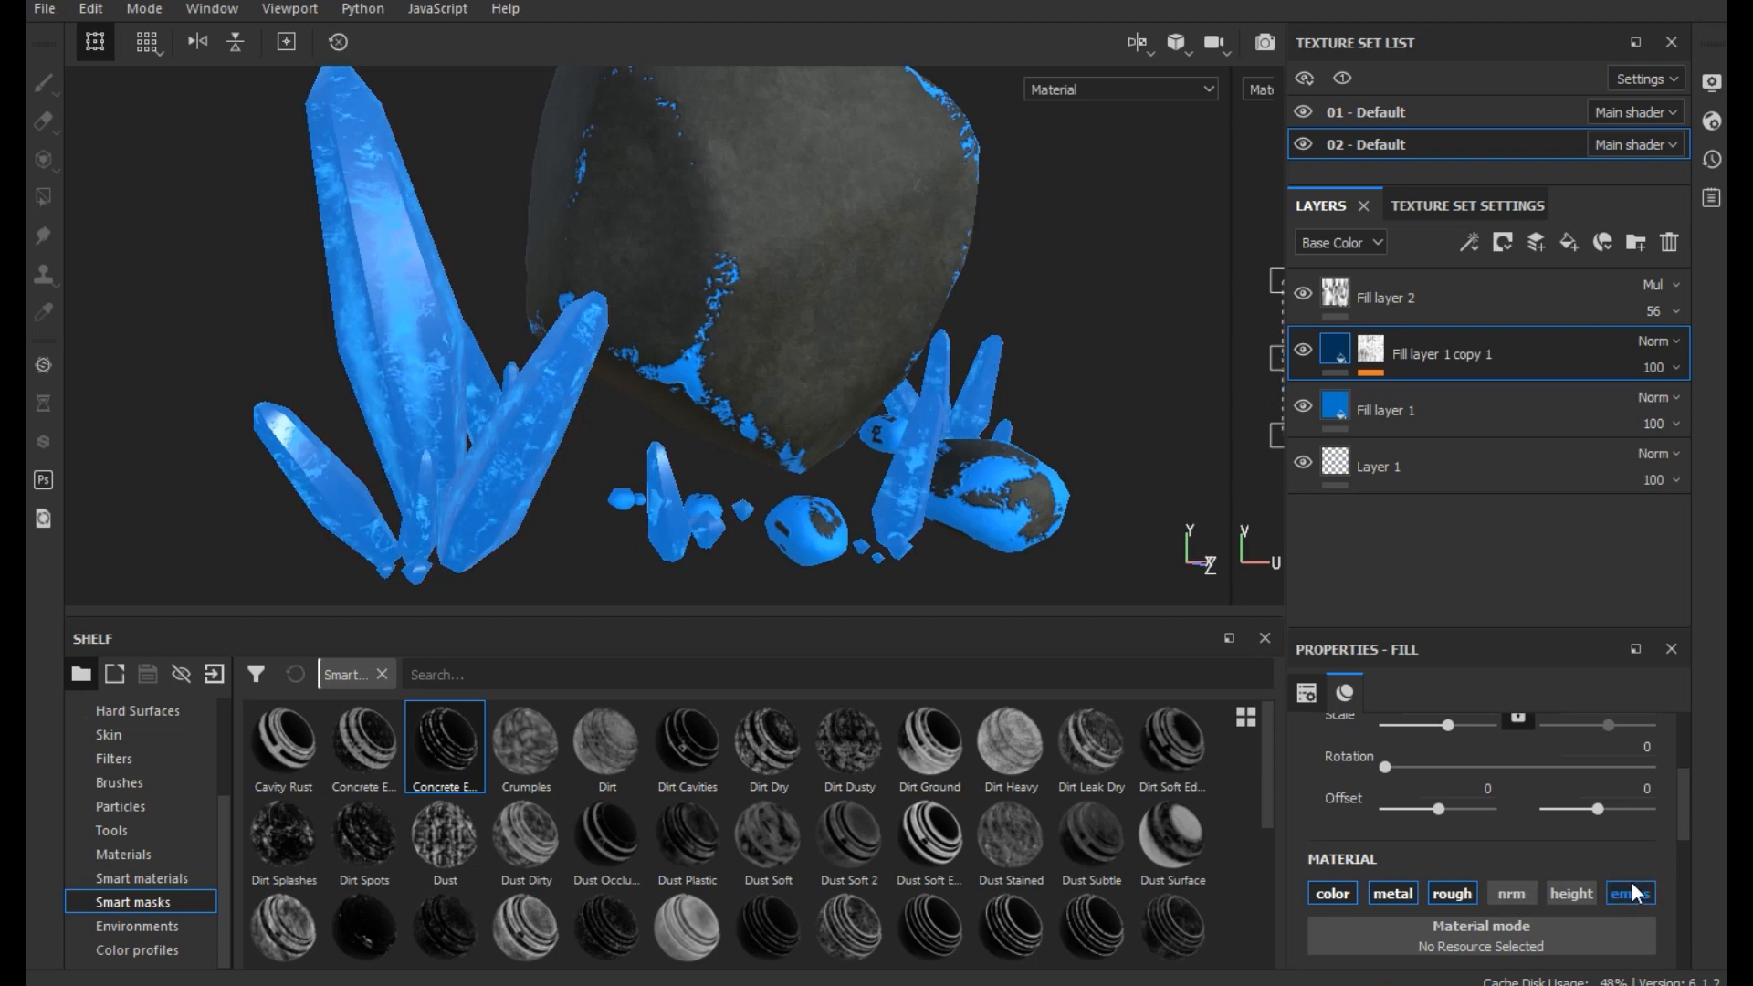
- Toggle the emissive channel of Fill layer 1 off and back on to compare the glow on the crystals from several angles
{"action": "left_click", "coordinate": [1402, 399]}
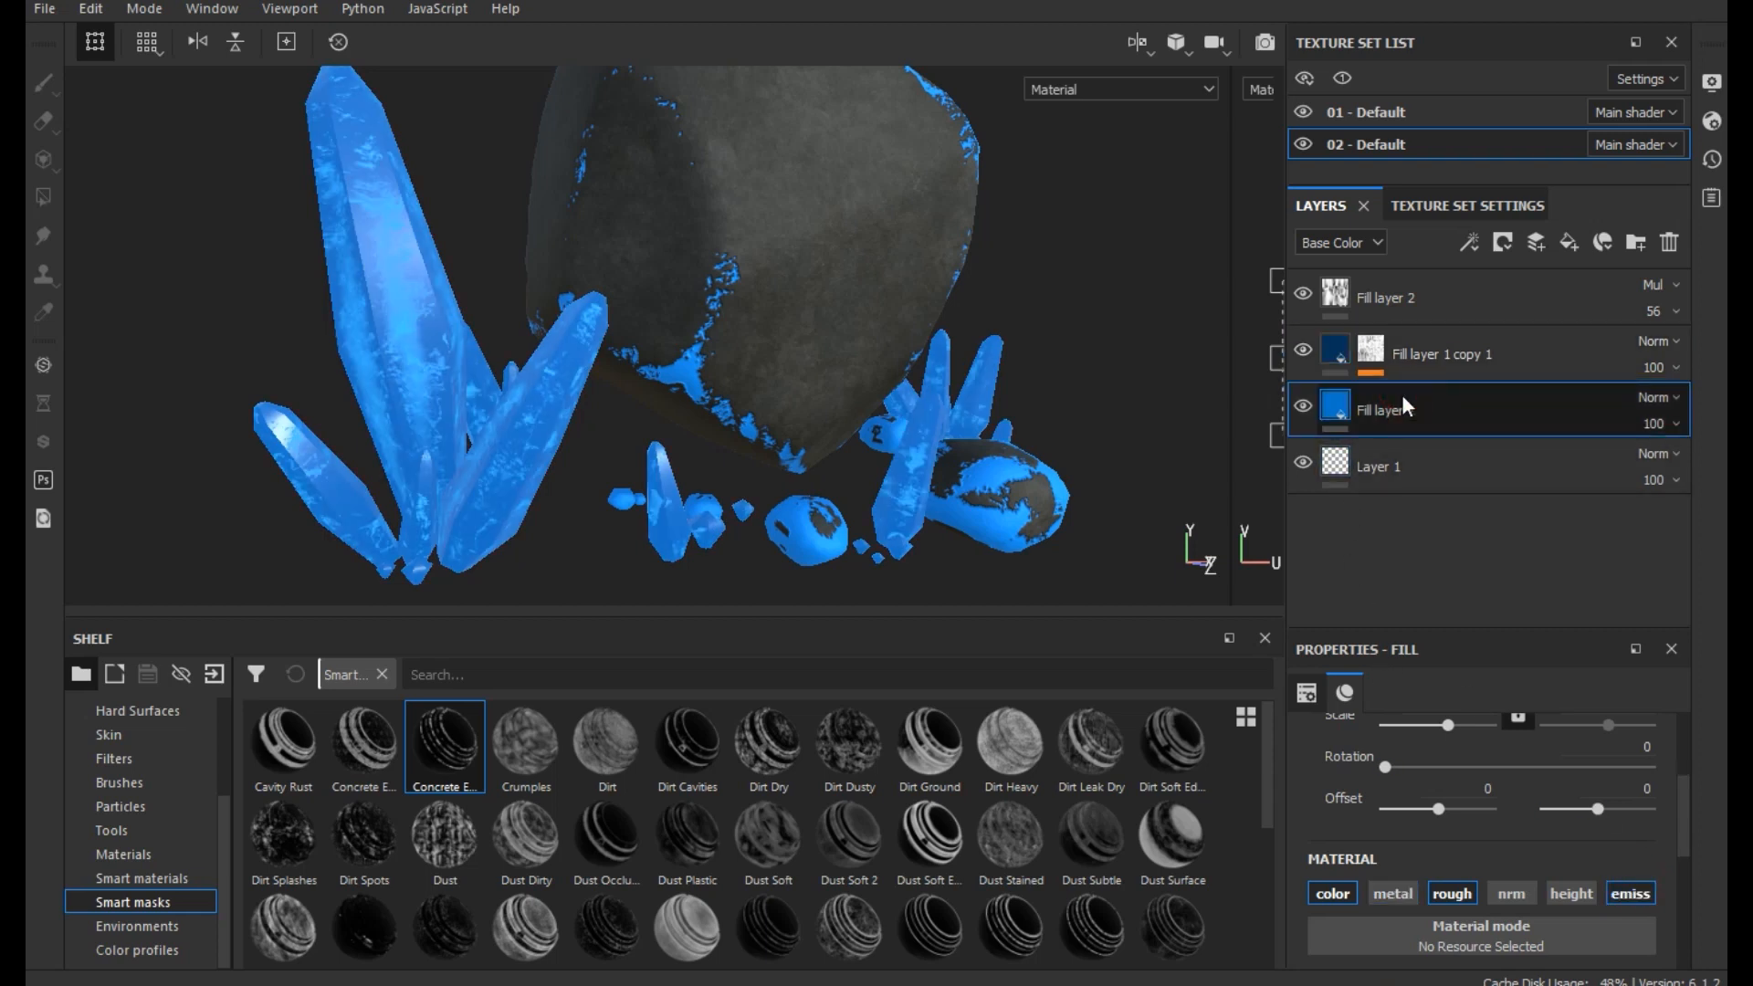
{"action": "left_click", "coordinate": [1627, 900]}
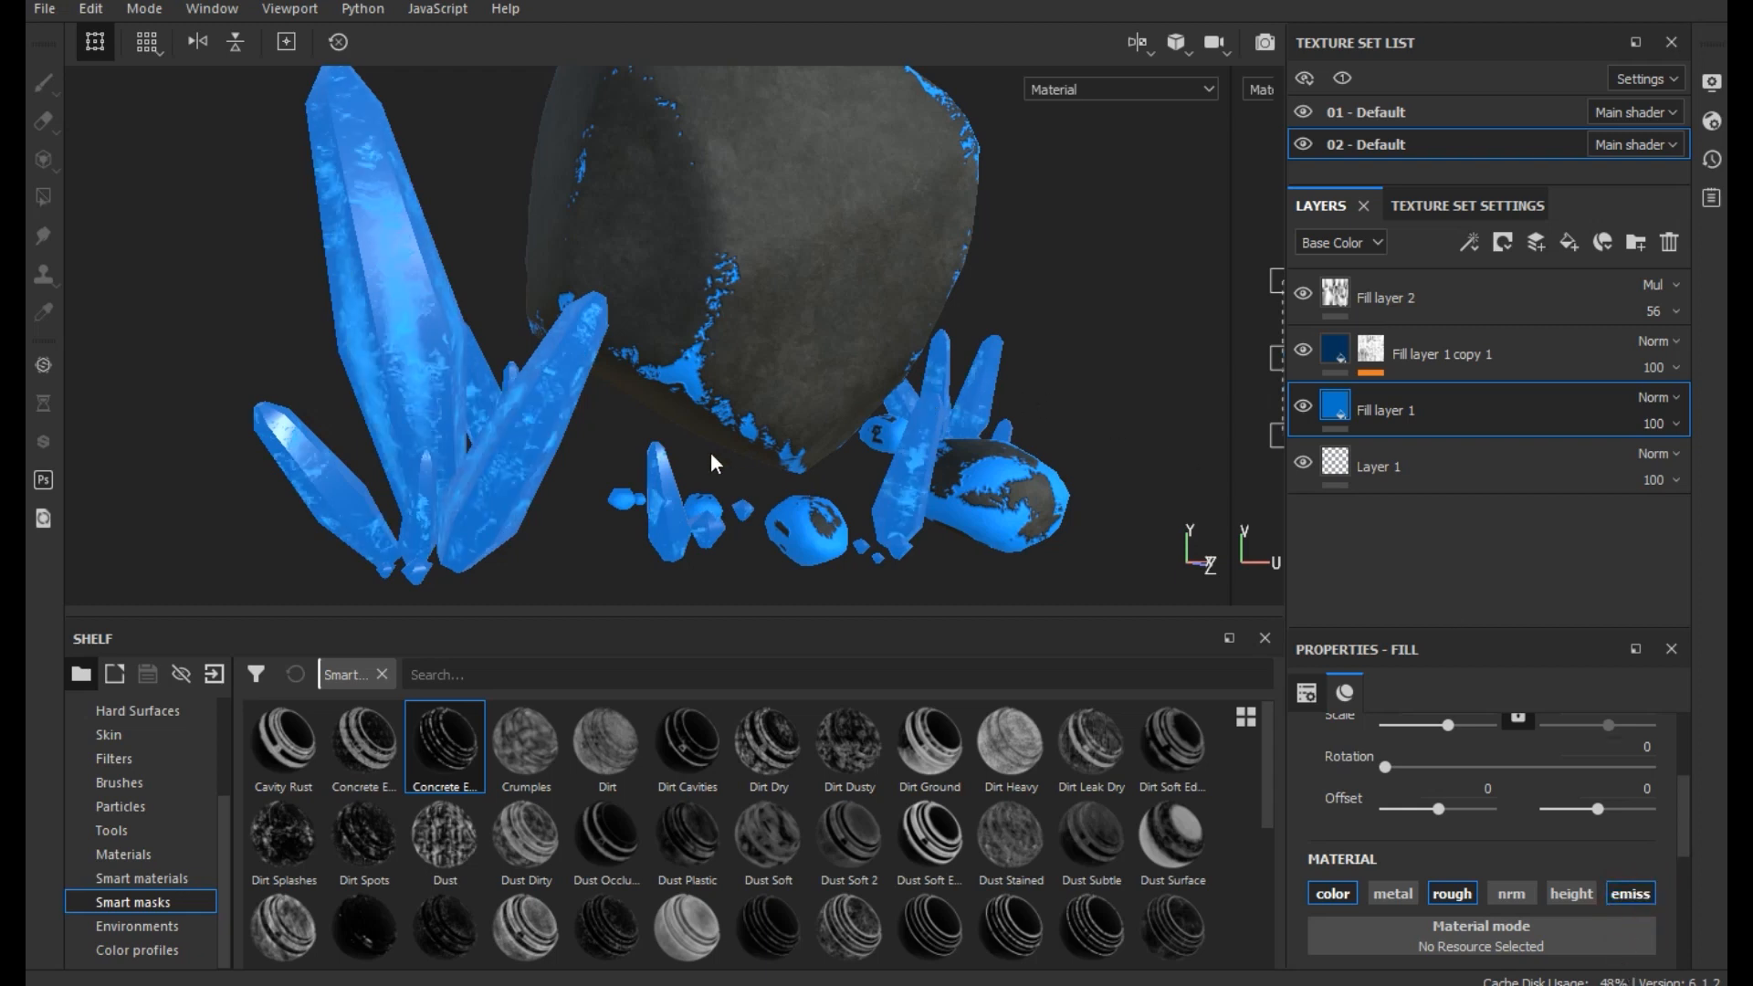
{"action": "scroll", "coordinate": [711, 452], "scroll_direction": "down", "scroll_amount": 5}
{"action": "left_click_drag", "start_coordinate": [695, 449], "coordinate": [780, 494], "text": "alt"}
{"action": "middle_click_drag", "start_coordinate": [749, 517], "coordinate": [749, 468], "text": "alt"}
{"action": "scroll", "coordinate": [748, 468], "scroll_direction": "up", "scroll_amount": 5}
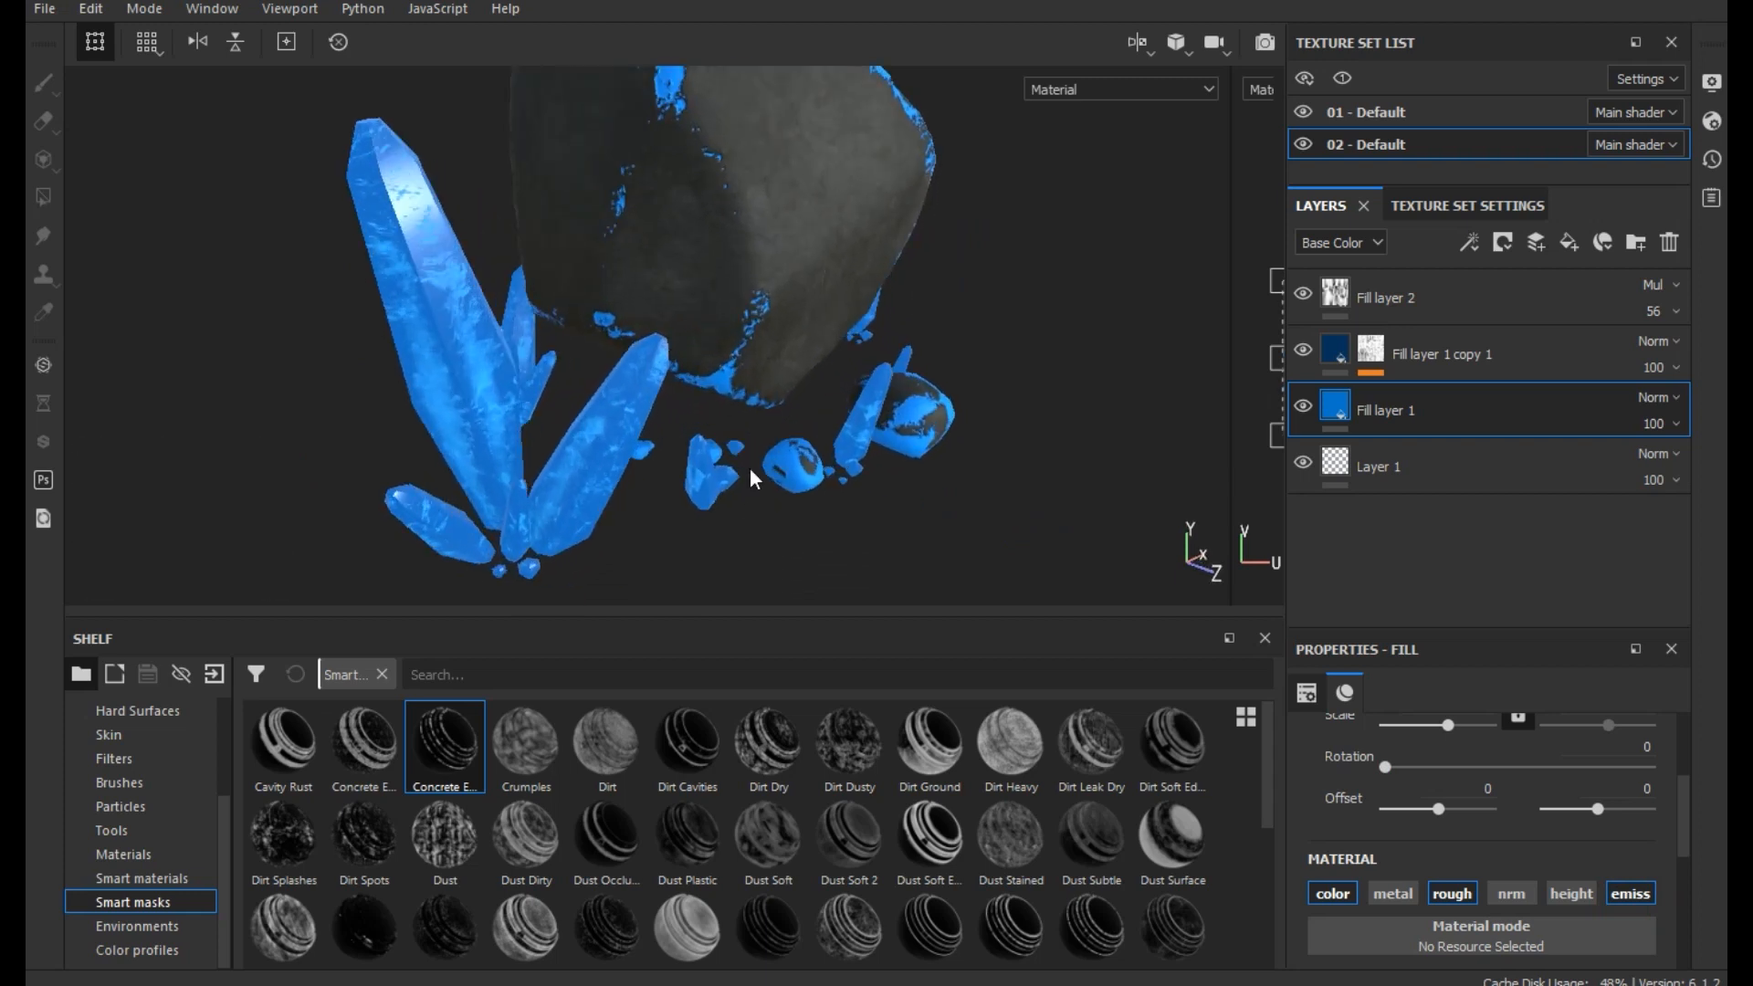
{"action": "left_click_drag", "start_coordinate": [762, 478], "coordinate": [701, 484], "text": "alt"}
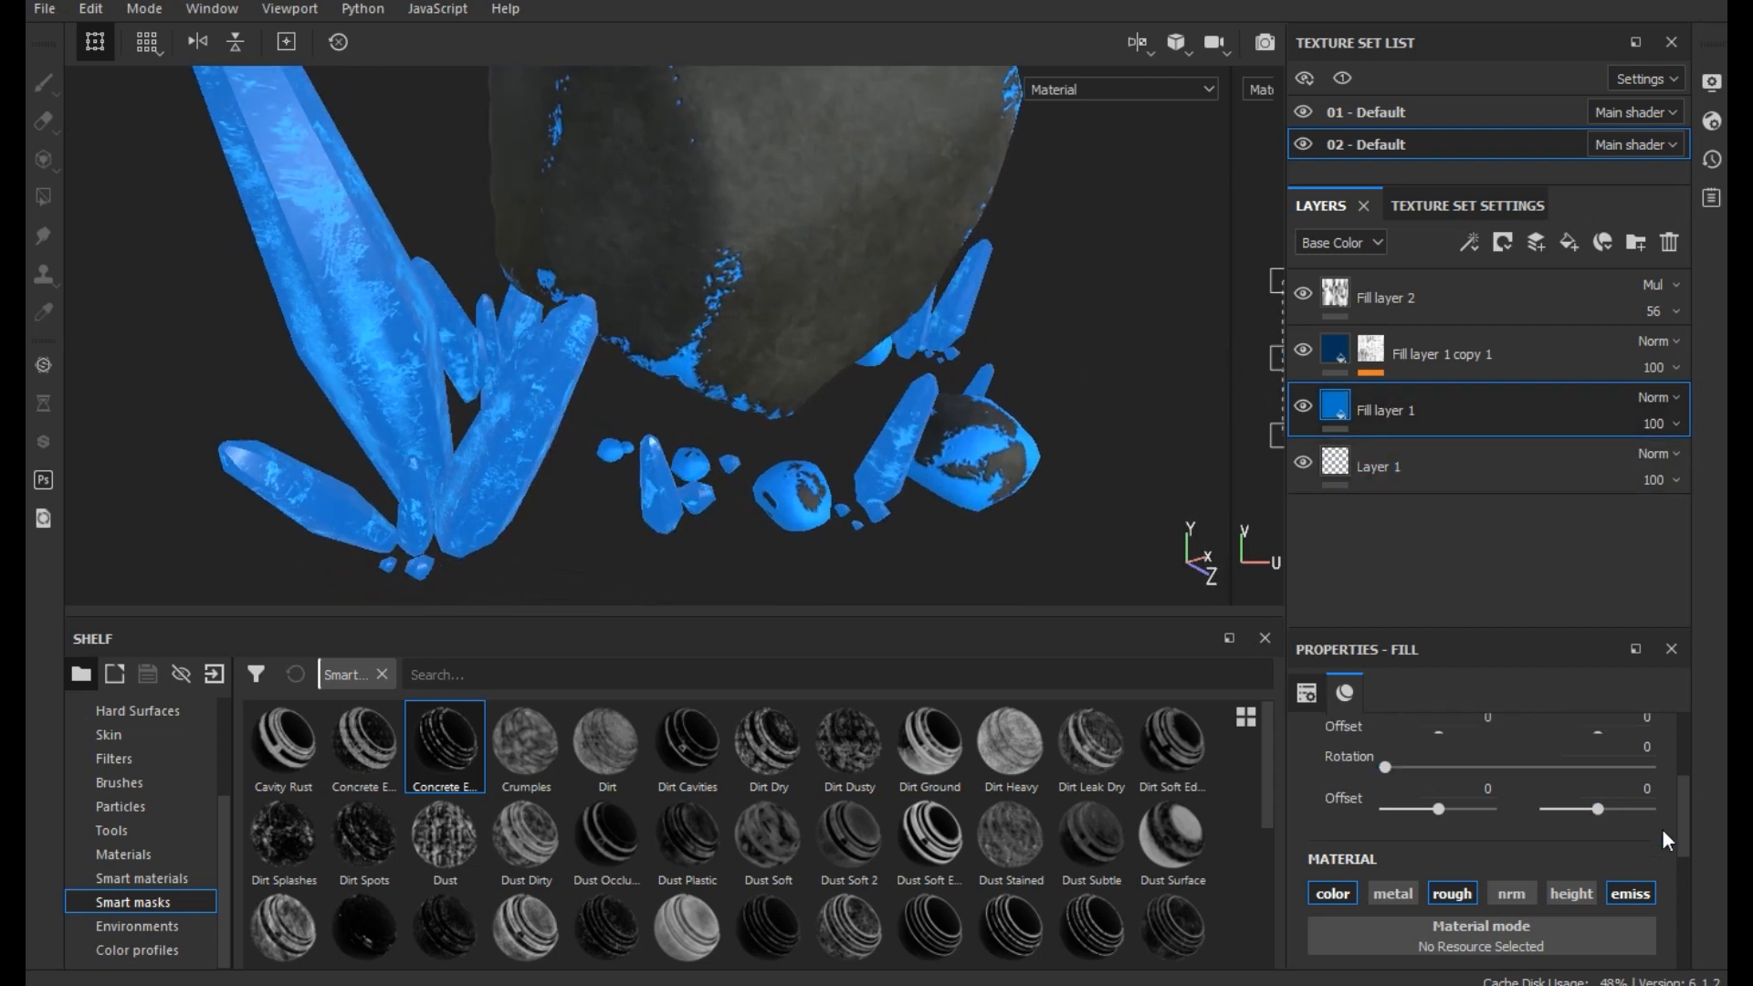
{"action": "scroll", "coordinate": [1662, 829], "scroll_direction": "down", "scroll_amount": 3}
{"action": "scroll", "coordinate": [1662, 829], "scroll_direction": "up", "scroll_amount": 2}
{"action": "scroll", "coordinate": [1662, 829], "scroll_direction": "up", "scroll_amount": 1}
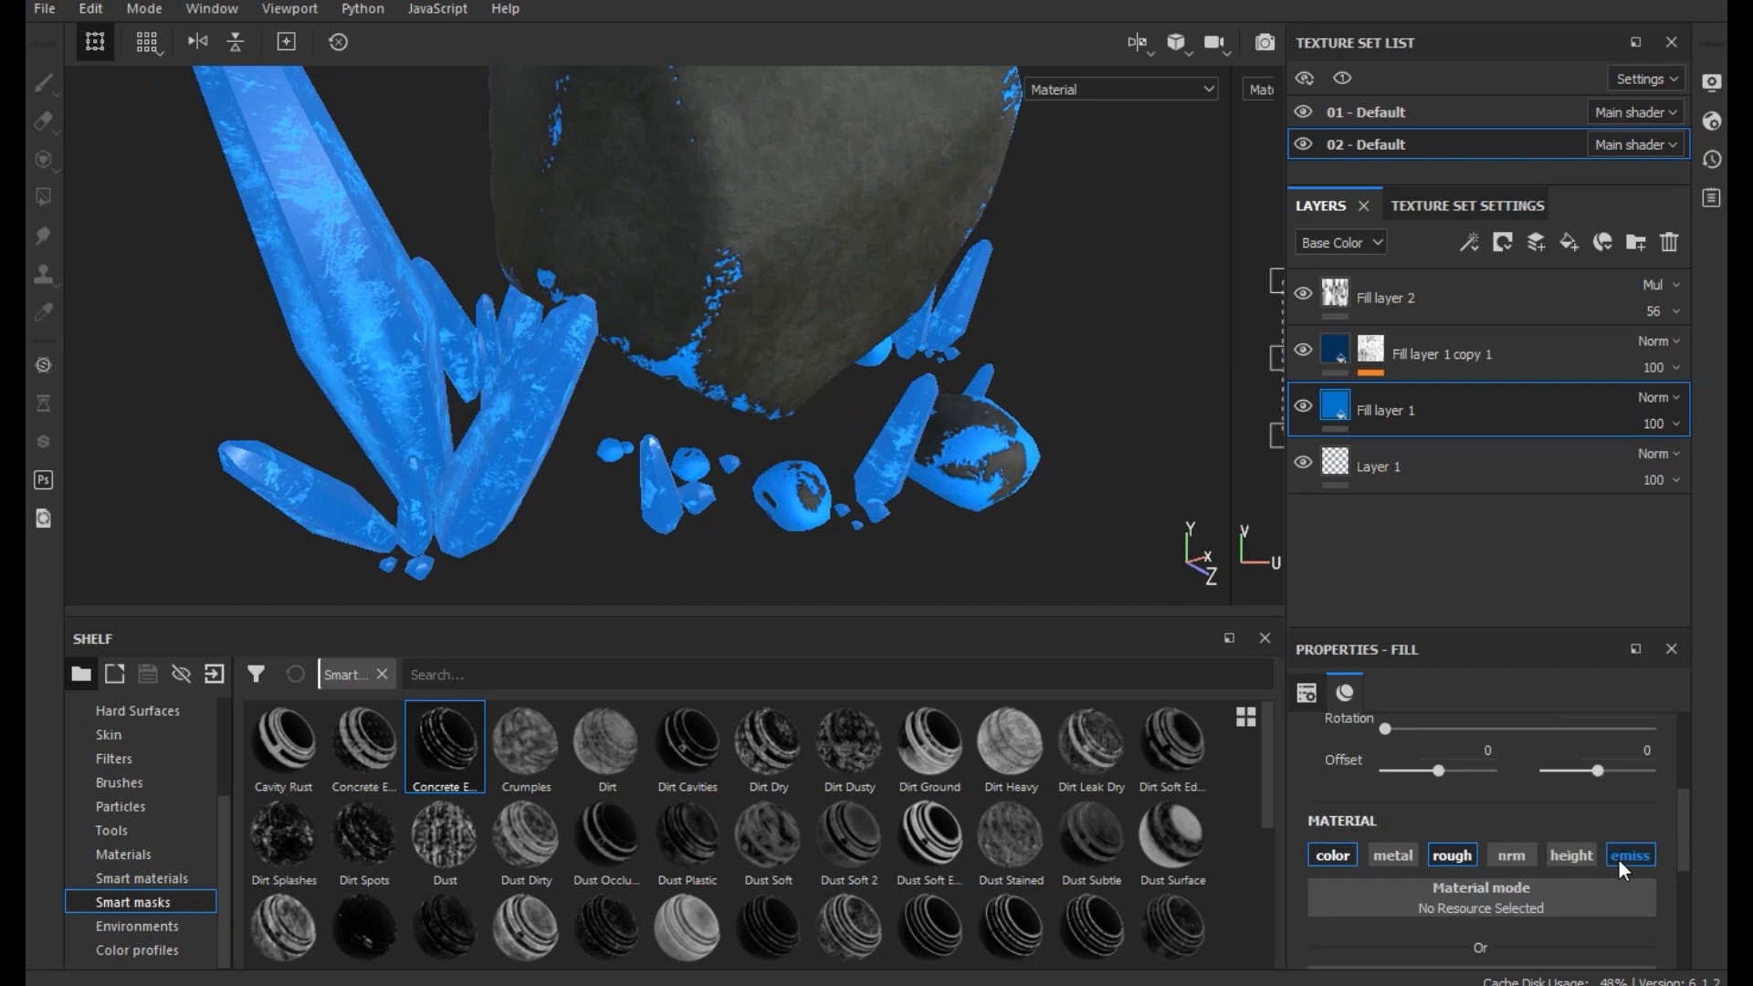
{"action": "left_click", "coordinate": [1618, 859]}
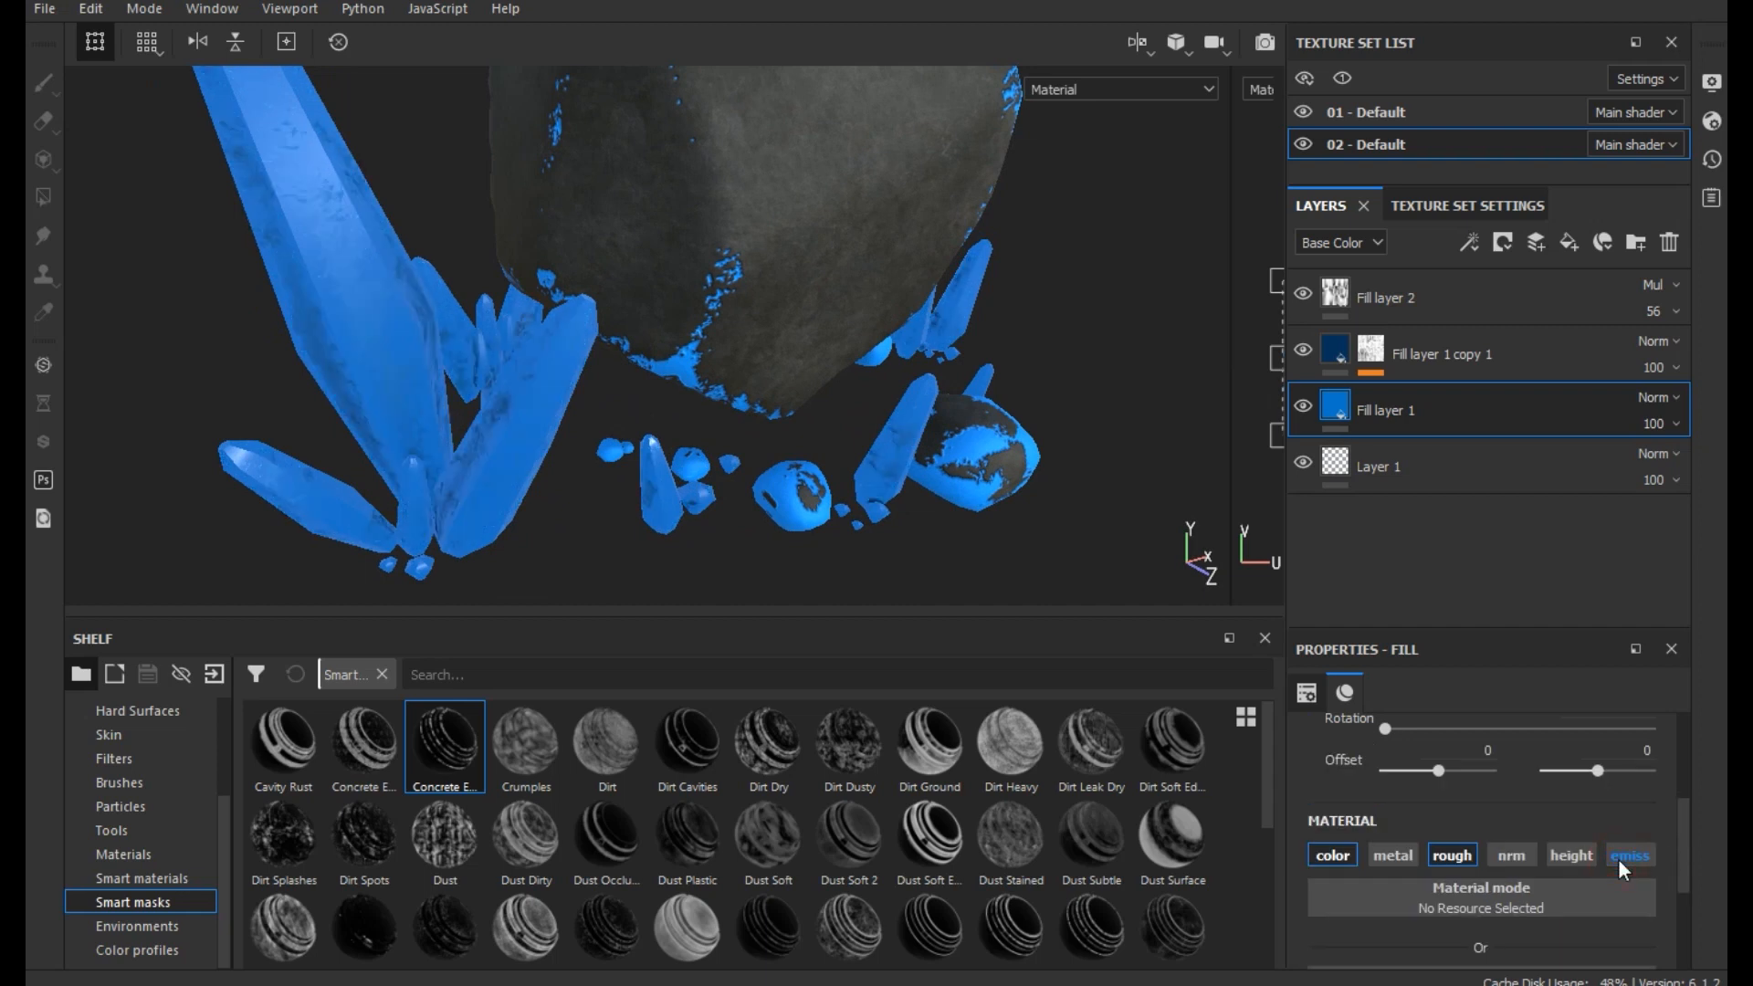
{"action": "left_click", "coordinate": [1618, 859]}
- Turn off the emissive channel of Fill layer 1 copy 1 and adjust its Mask Editor parameters
{"action": "left_click", "coordinate": [1327, 356]}
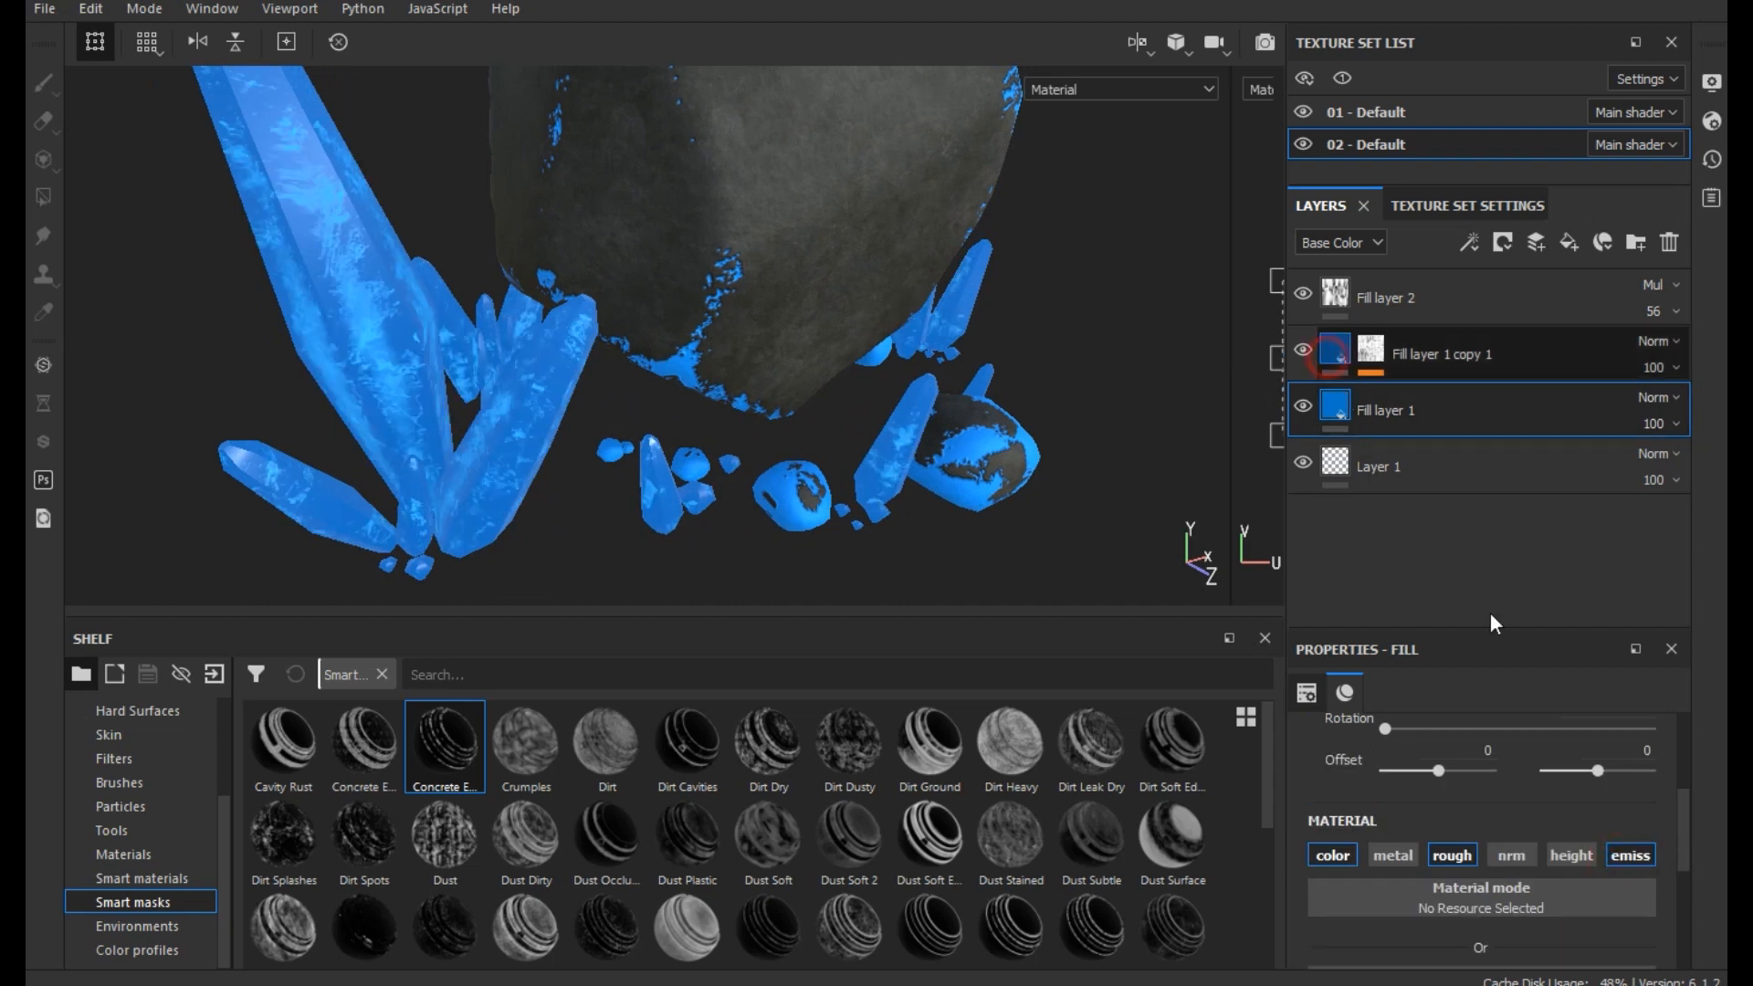
{"action": "left_click", "coordinate": [1613, 850]}
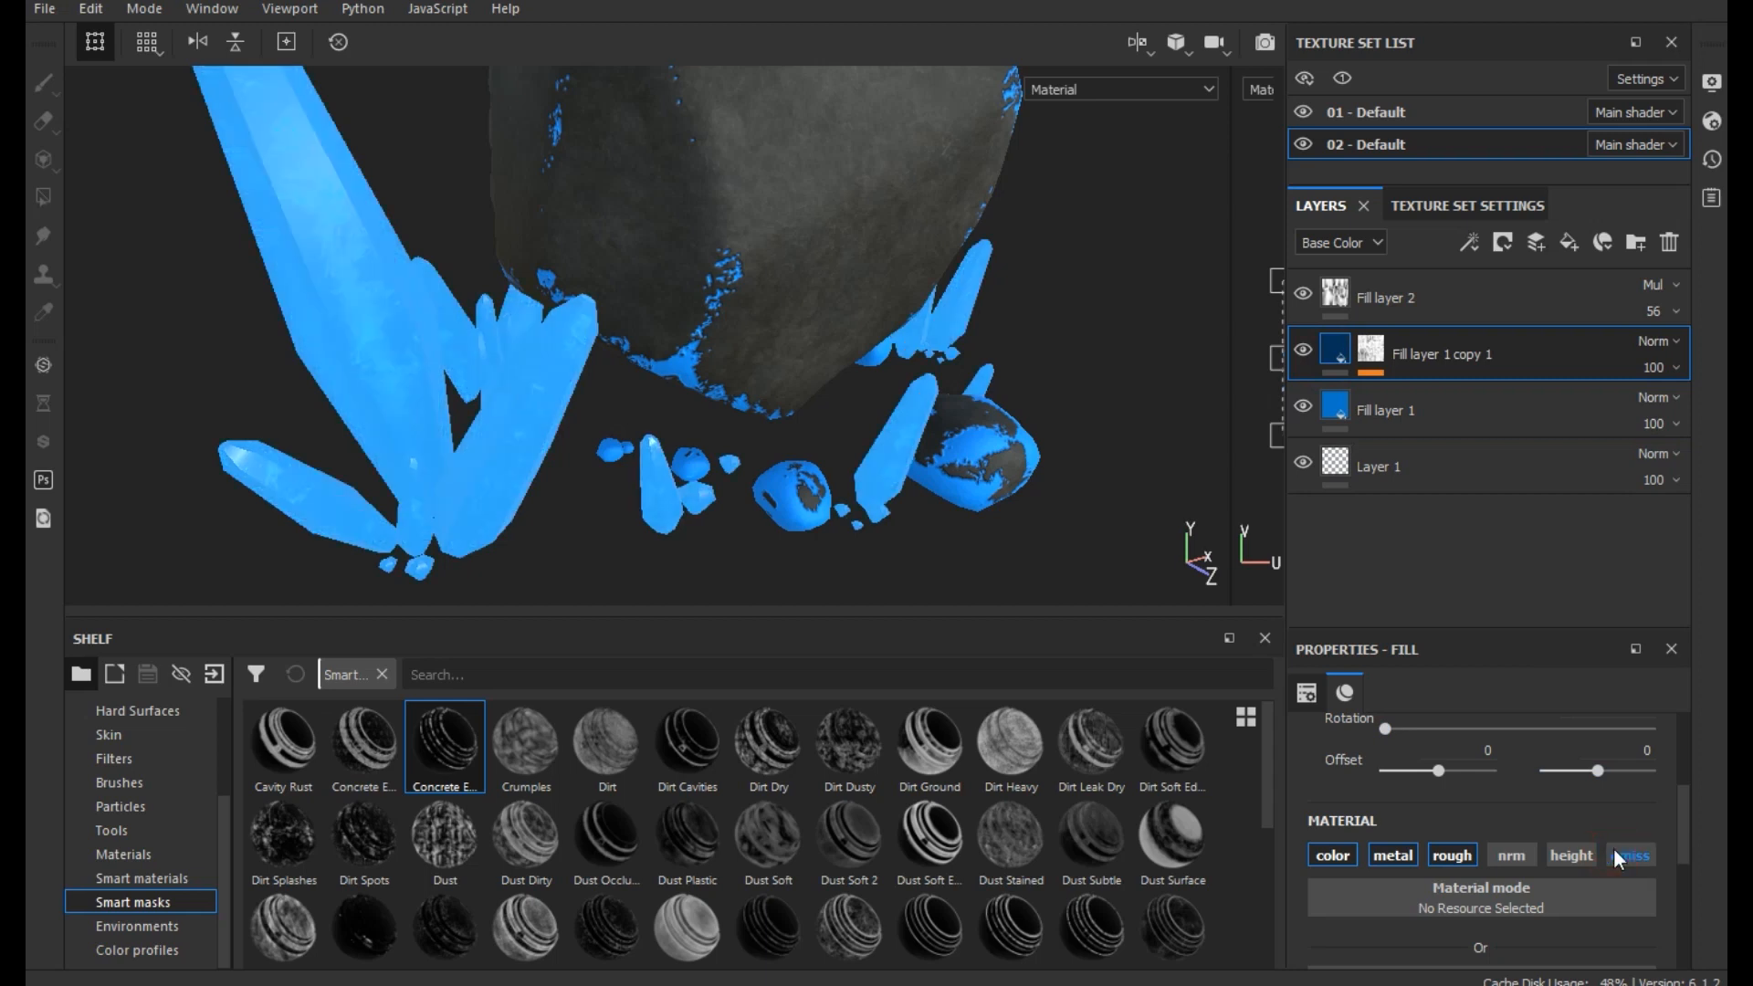
{"action": "left_click", "coordinate": [1376, 348]}
{"action": "left_click", "coordinate": [1437, 403]}
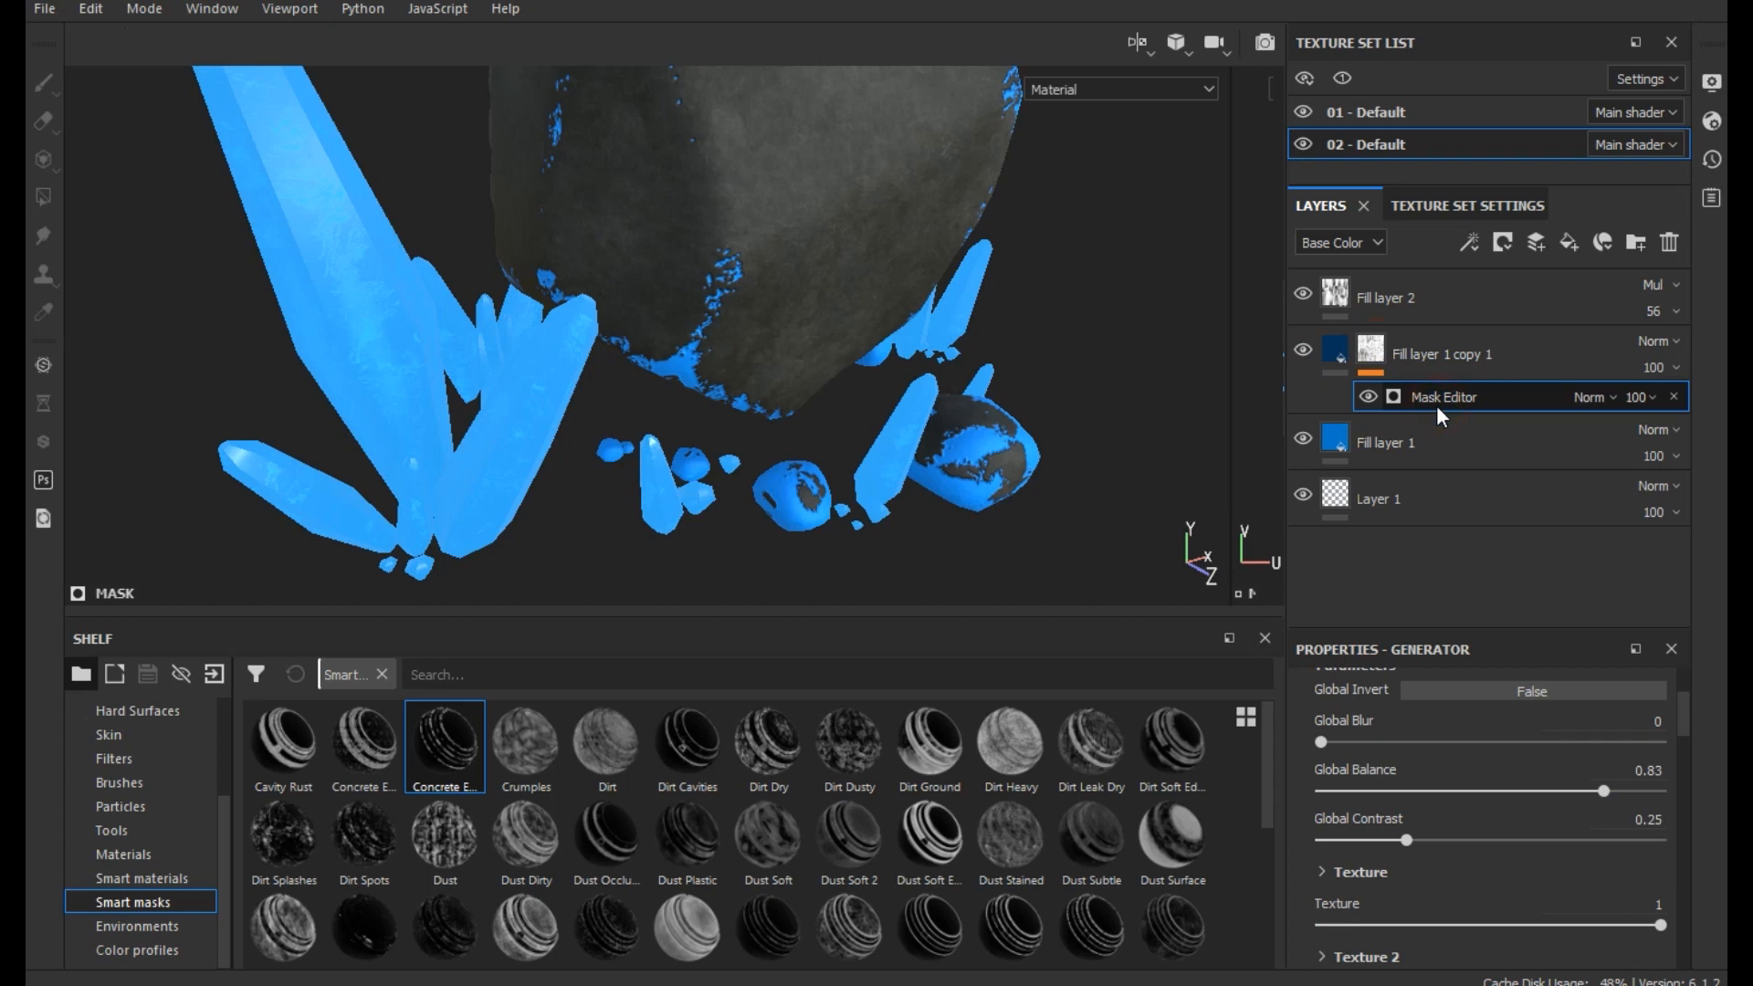
{"action": "scroll", "coordinate": [1534, 845], "scroll_direction": "up", "scroll_amount": 2}
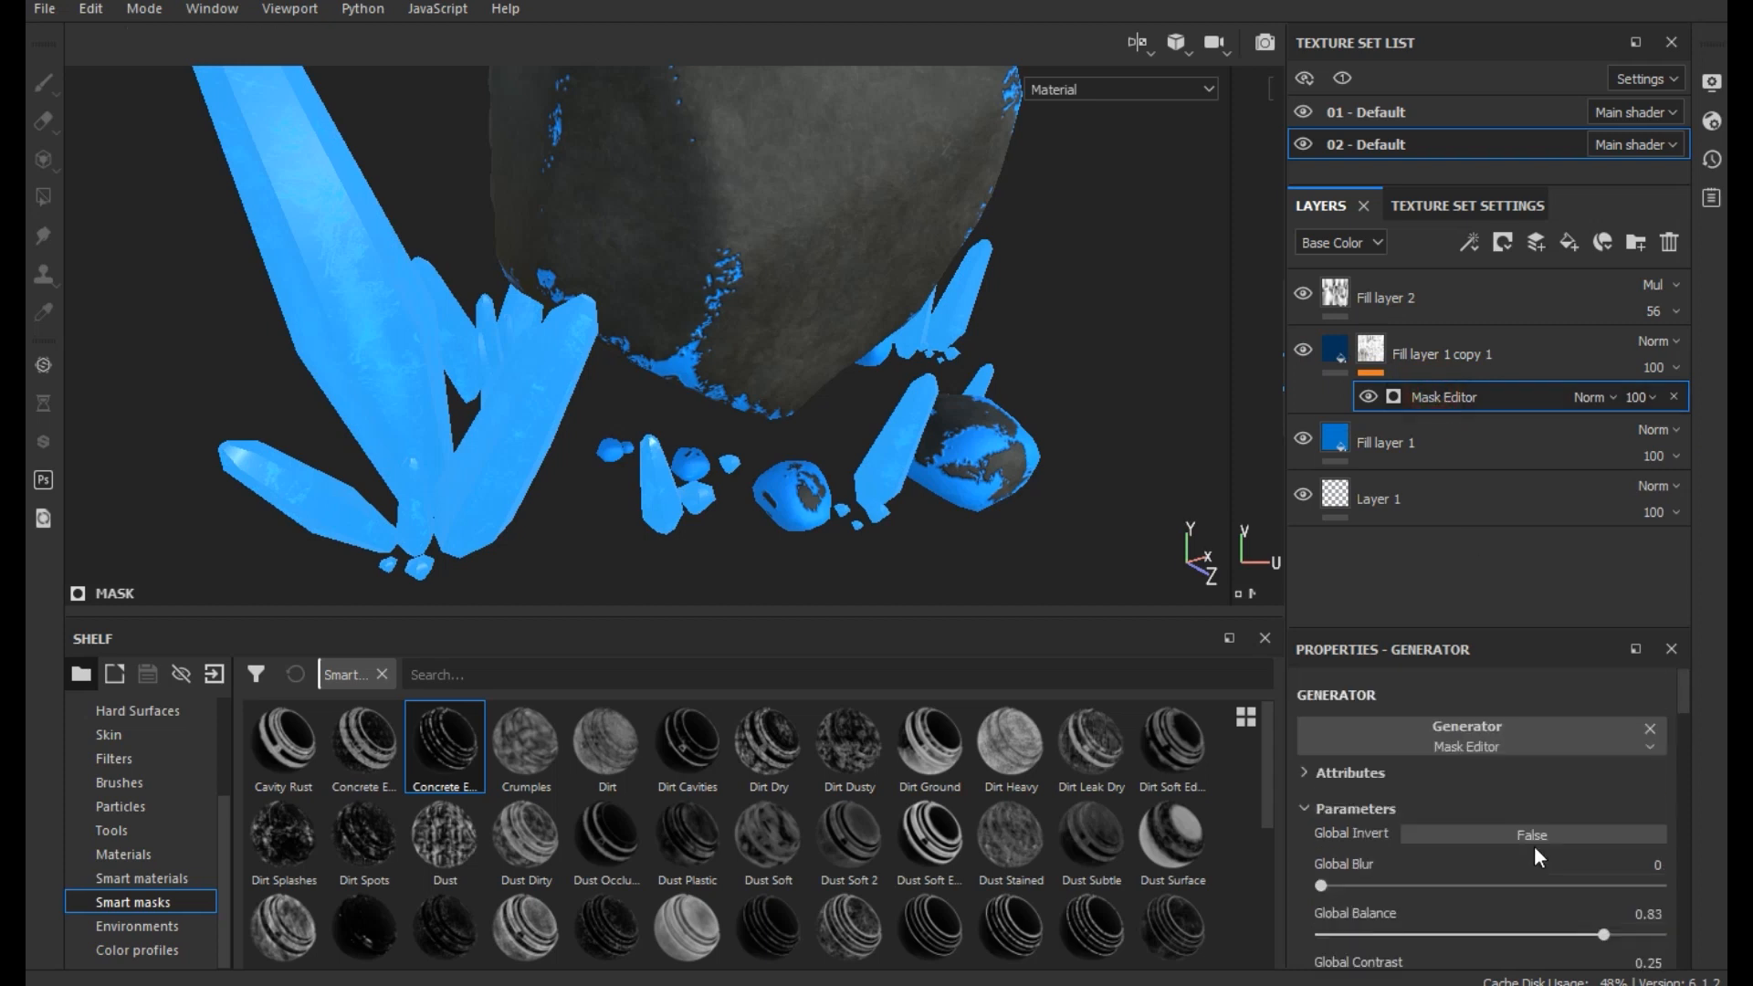
{"action": "left_click_drag", "start_coordinate": [1503, 863], "coordinate": [1583, 865]}
- Compare the material settings of Fill layer 1 copy 1 and Fill layer 1, and re-enable the emissive channel of Fill layer 1 copy 1
{"action": "left_click", "coordinate": [1340, 348]}
{"action": "scroll", "coordinate": [1554, 815], "scroll_direction": "down", "scroll_amount": 5}
{"action": "mouse_move", "coordinate": [1384, 914]}
{"action": "left_mouse_down"}
{"action": "mouse_move", "coordinate": [1306, 911]}
{"action": "mouse_move", "coordinate": [1503, 924]}
{"action": "mouse_move", "coordinate": [1353, 930]}
{"action": "mouse_move", "coordinate": [1575, 933]}
{"action": "mouse_move", "coordinate": [1357, 933]}
{"action": "mouse_move", "coordinate": [1382, 947]}
{"action": "left_mouse_up"}
{"action": "scroll", "coordinate": [1503, 851], "scroll_direction": "down", "scroll_amount": 2}
{"action": "left_click", "coordinate": [1456, 933]}
{"action": "left_click", "coordinate": [1411, 410]}
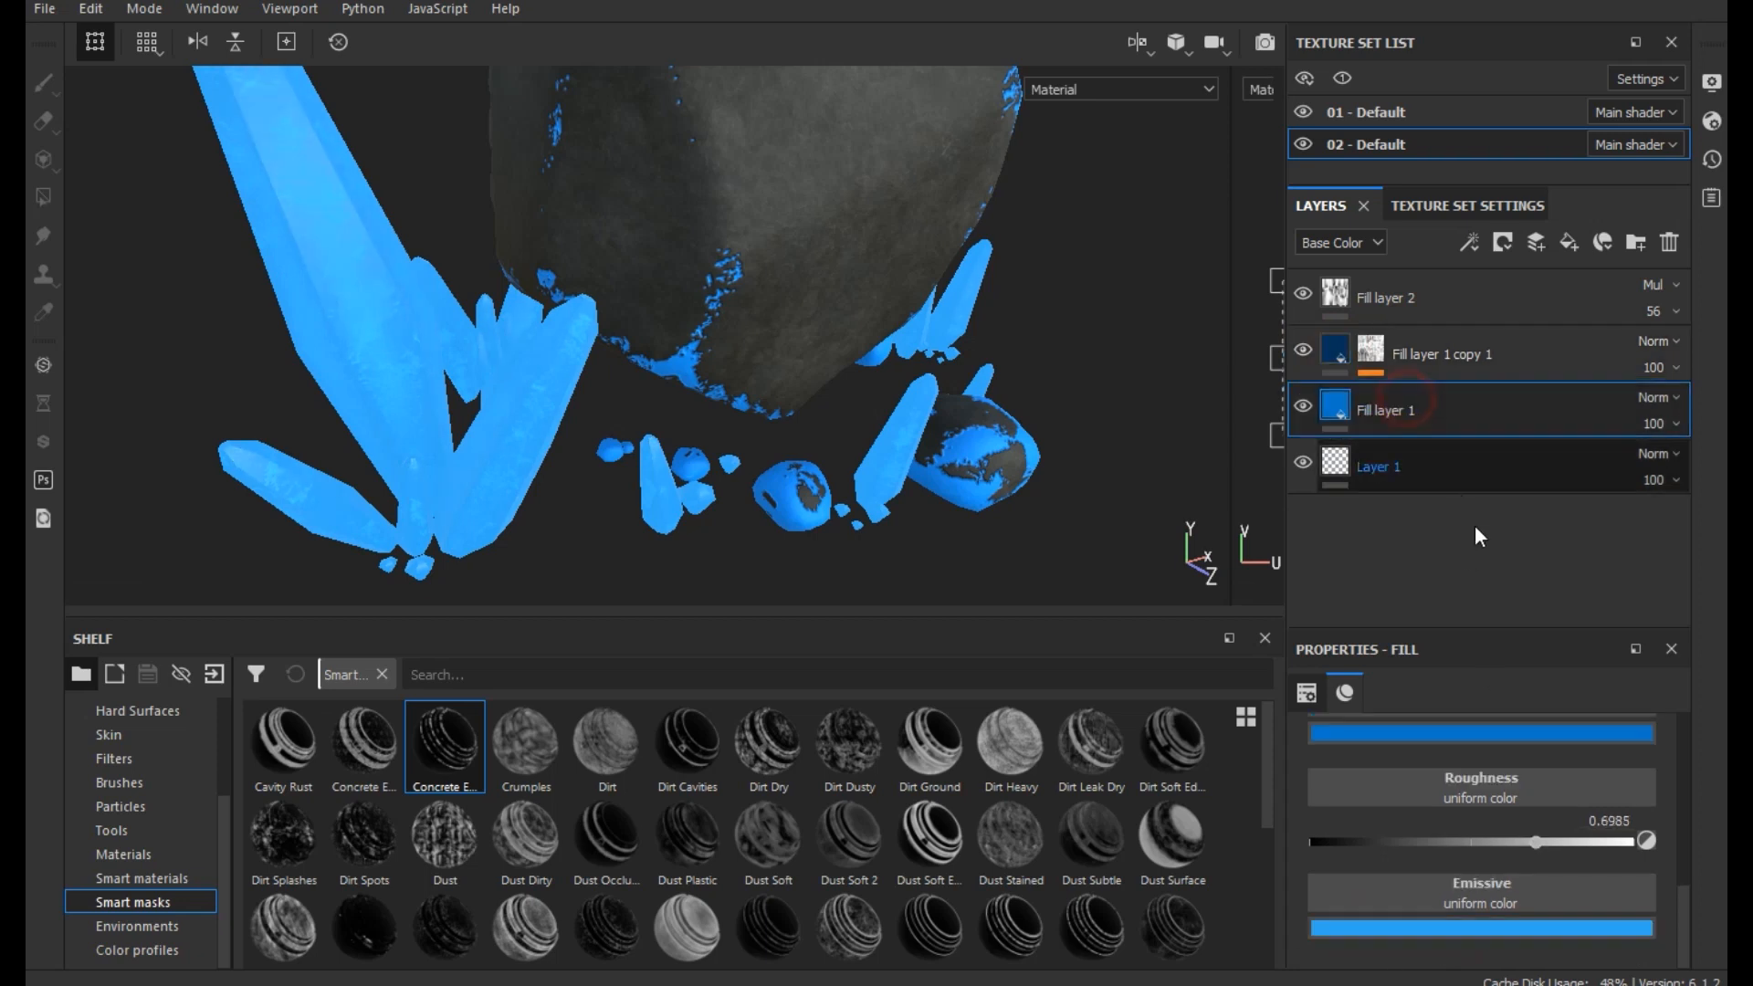
{"action": "scroll", "coordinate": [1629, 796], "scroll_direction": "down", "scroll_amount": 5}
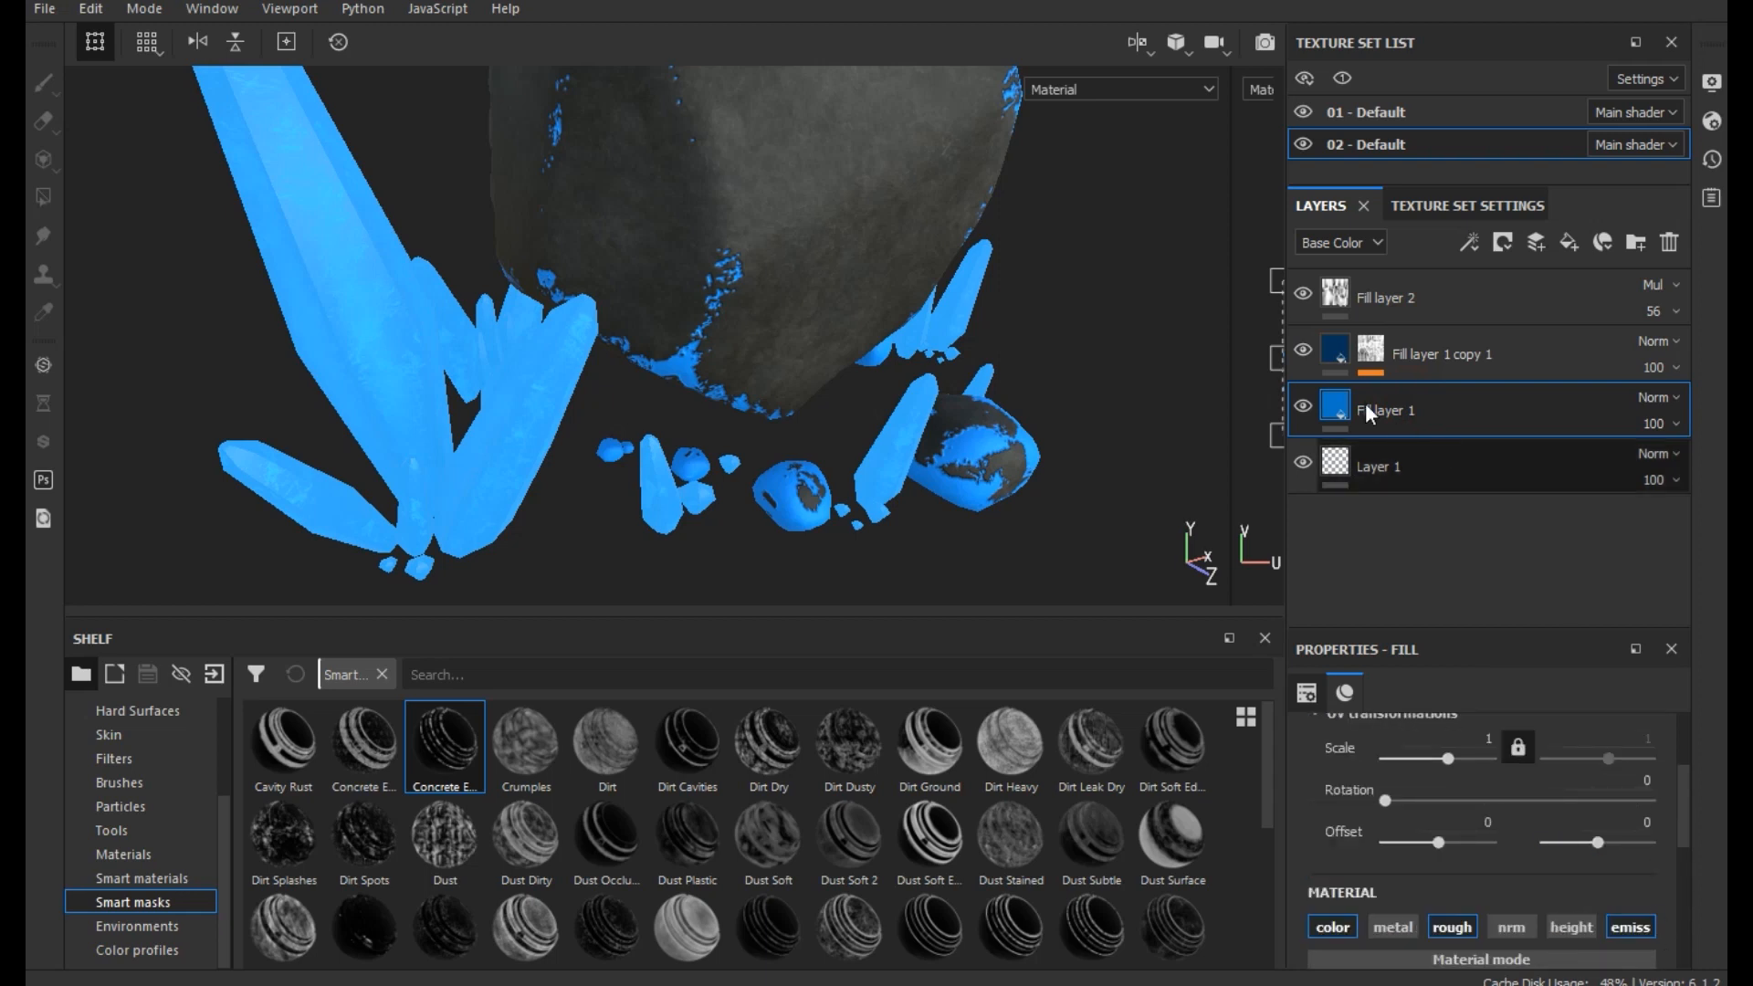
{"action": "left_click", "coordinate": [1332, 352]}
{"action": "left_click", "coordinate": [1650, 926]}
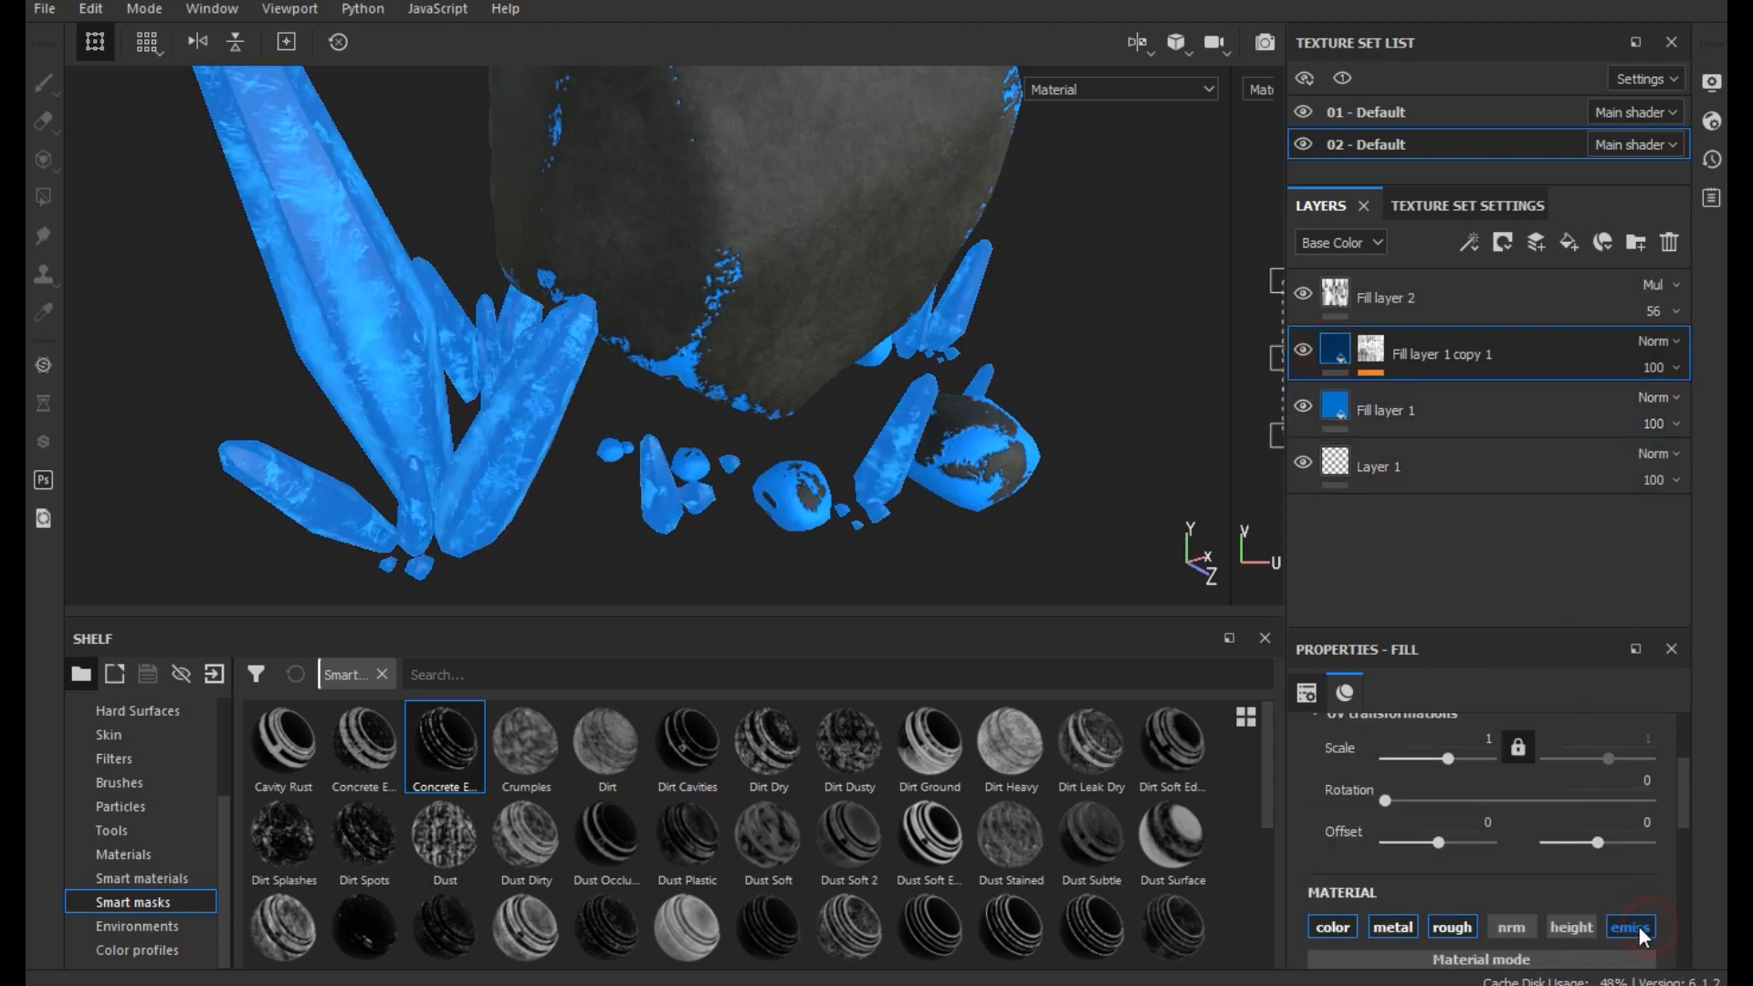
- Set the emissive color of Fill layer 1 copy 1 to a slightly lighter blue, RGB 0.015, 0.161, 0.568
{"action": "scroll", "coordinate": [687, 537], "scroll_direction": "down", "scroll_amount": 3}
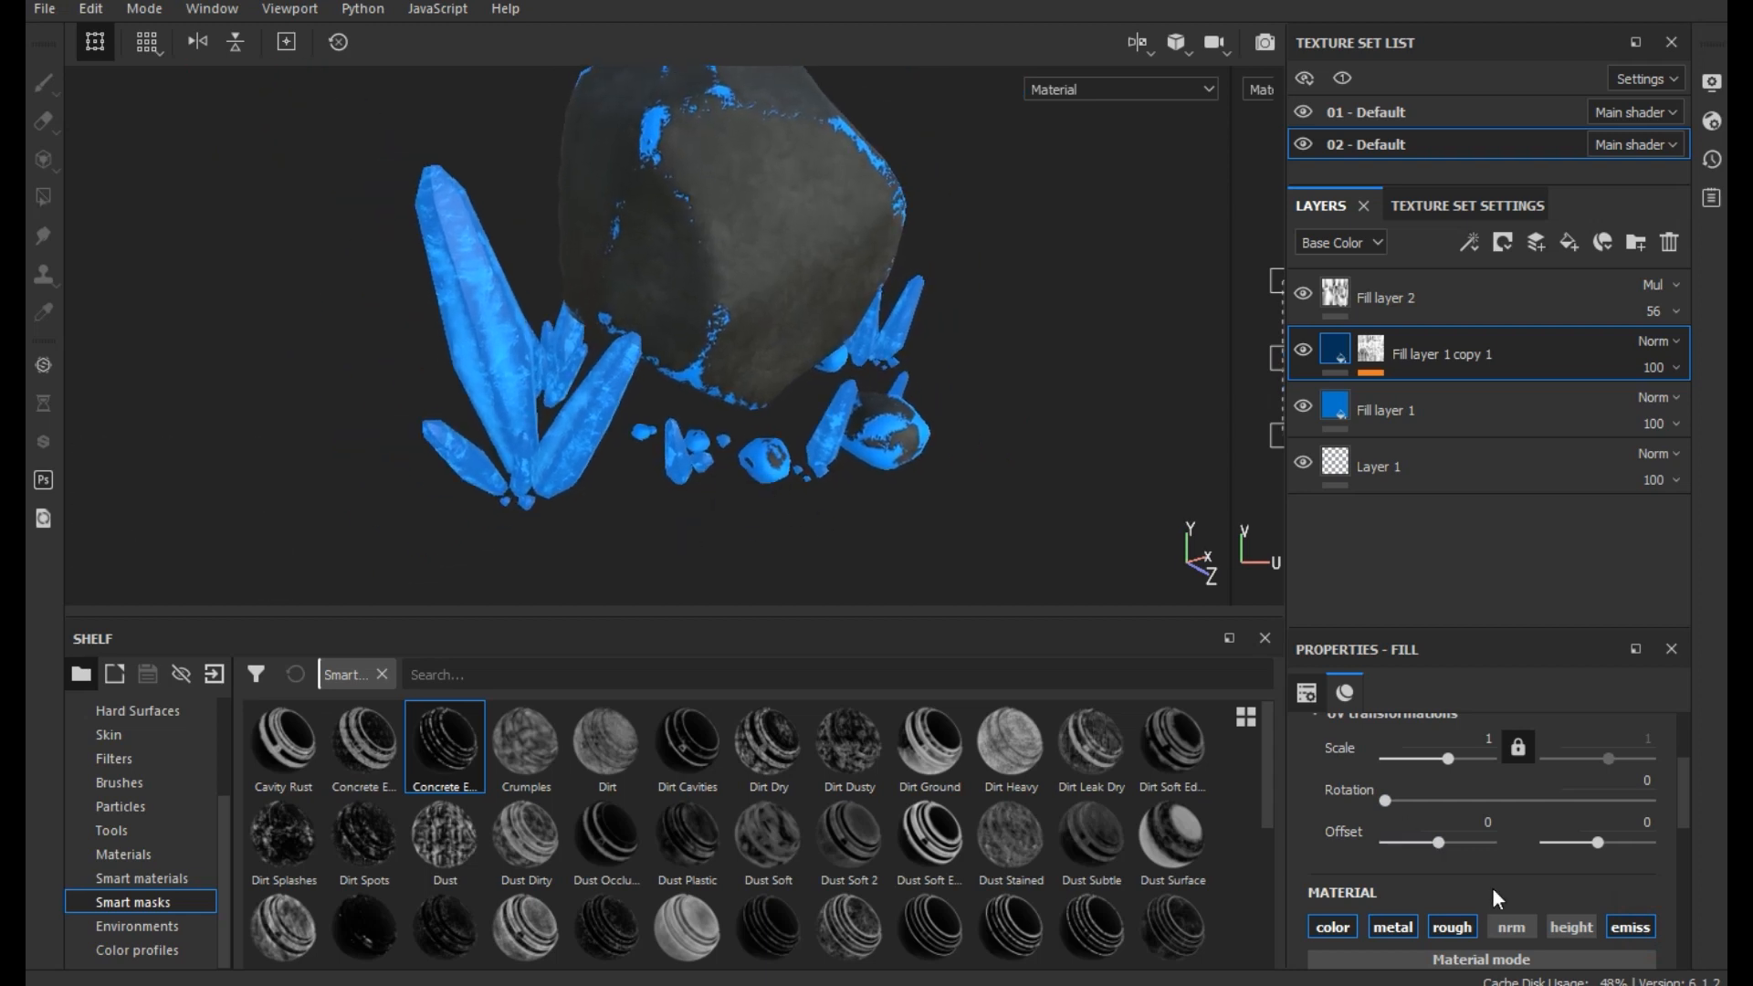
{"action": "scroll", "coordinate": [1492, 891], "scroll_direction": "down", "scroll_amount": 5}
{"action": "scroll", "coordinate": [1493, 890], "scroll_direction": "down", "scroll_amount": 1}
{"action": "left_click", "coordinate": [1495, 924]}
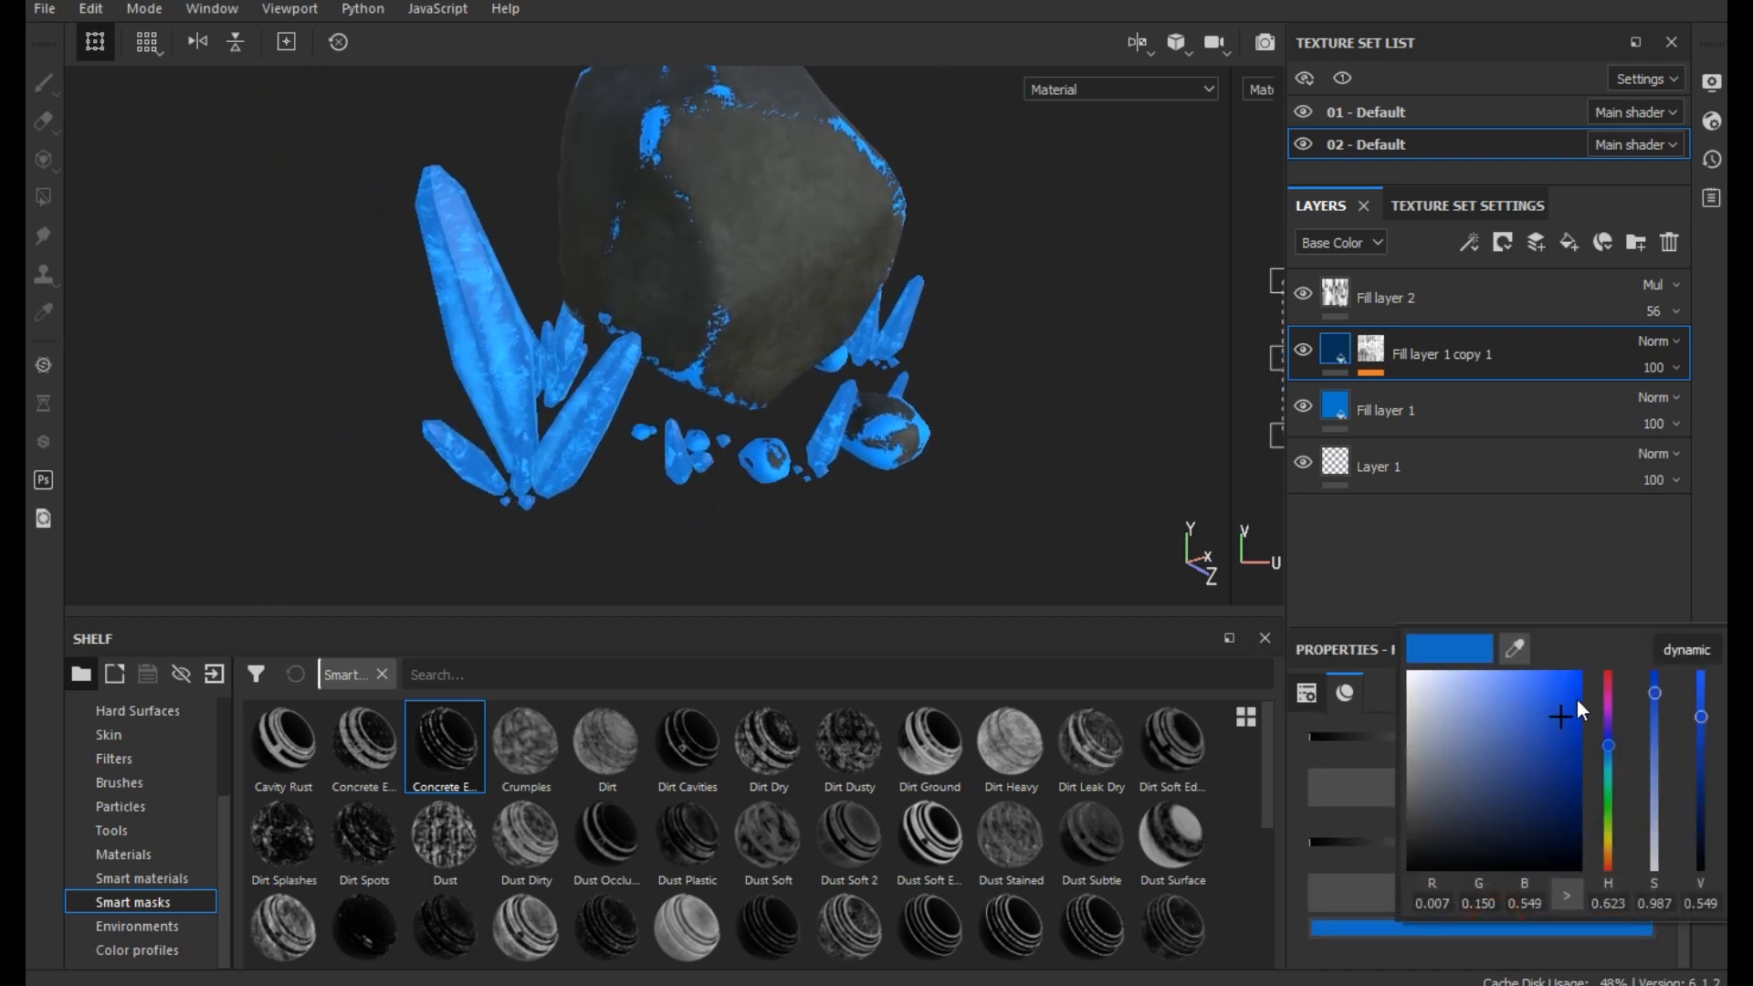
{"action": "left_click_drag", "start_coordinate": [1549, 700], "coordinate": [1554, 714]}
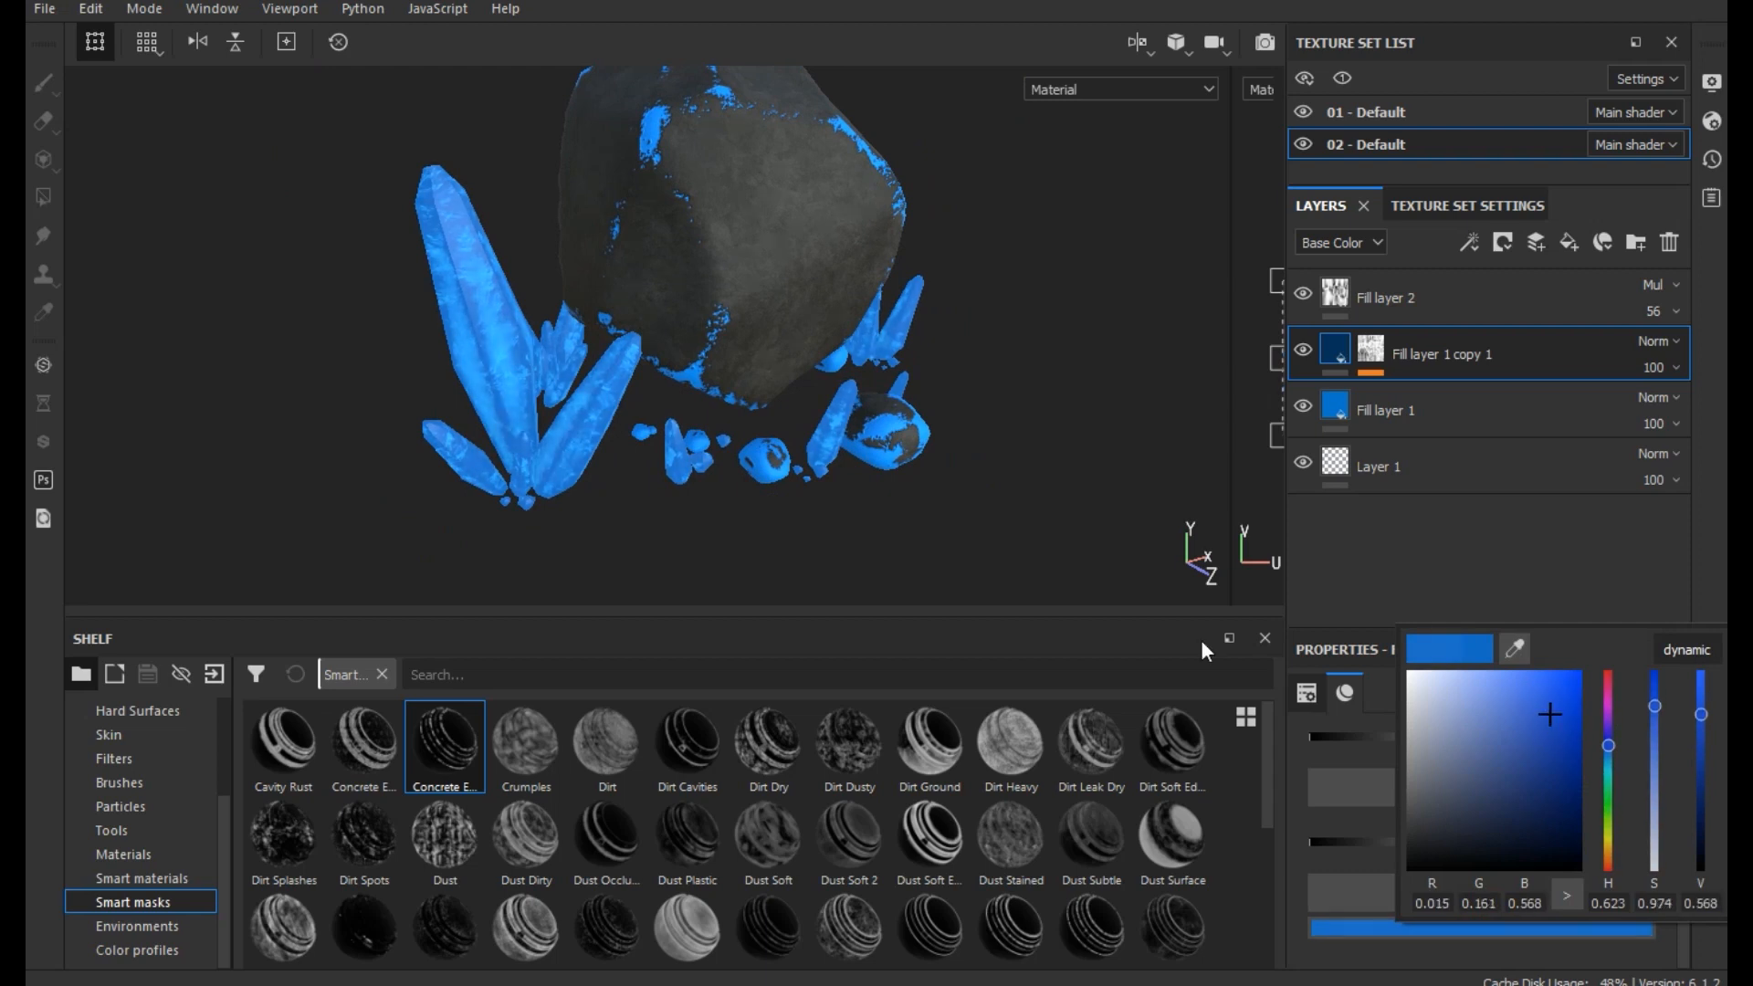
{"action": "left_click", "coordinate": [979, 544]}
- Open the display settings and enable shadows for the viewport
{"action": "scroll", "coordinate": [802, 548], "scroll_direction": "down", "scroll_amount": 2}
{"action": "left_click_drag", "start_coordinate": [889, 517], "coordinate": [854, 283], "text": "alt"}
{"action": "left_click", "coordinate": [210, 9]}
{"action": "left_click", "coordinate": [240, 35]}
{"action": "left_click", "coordinate": [373, 37]}
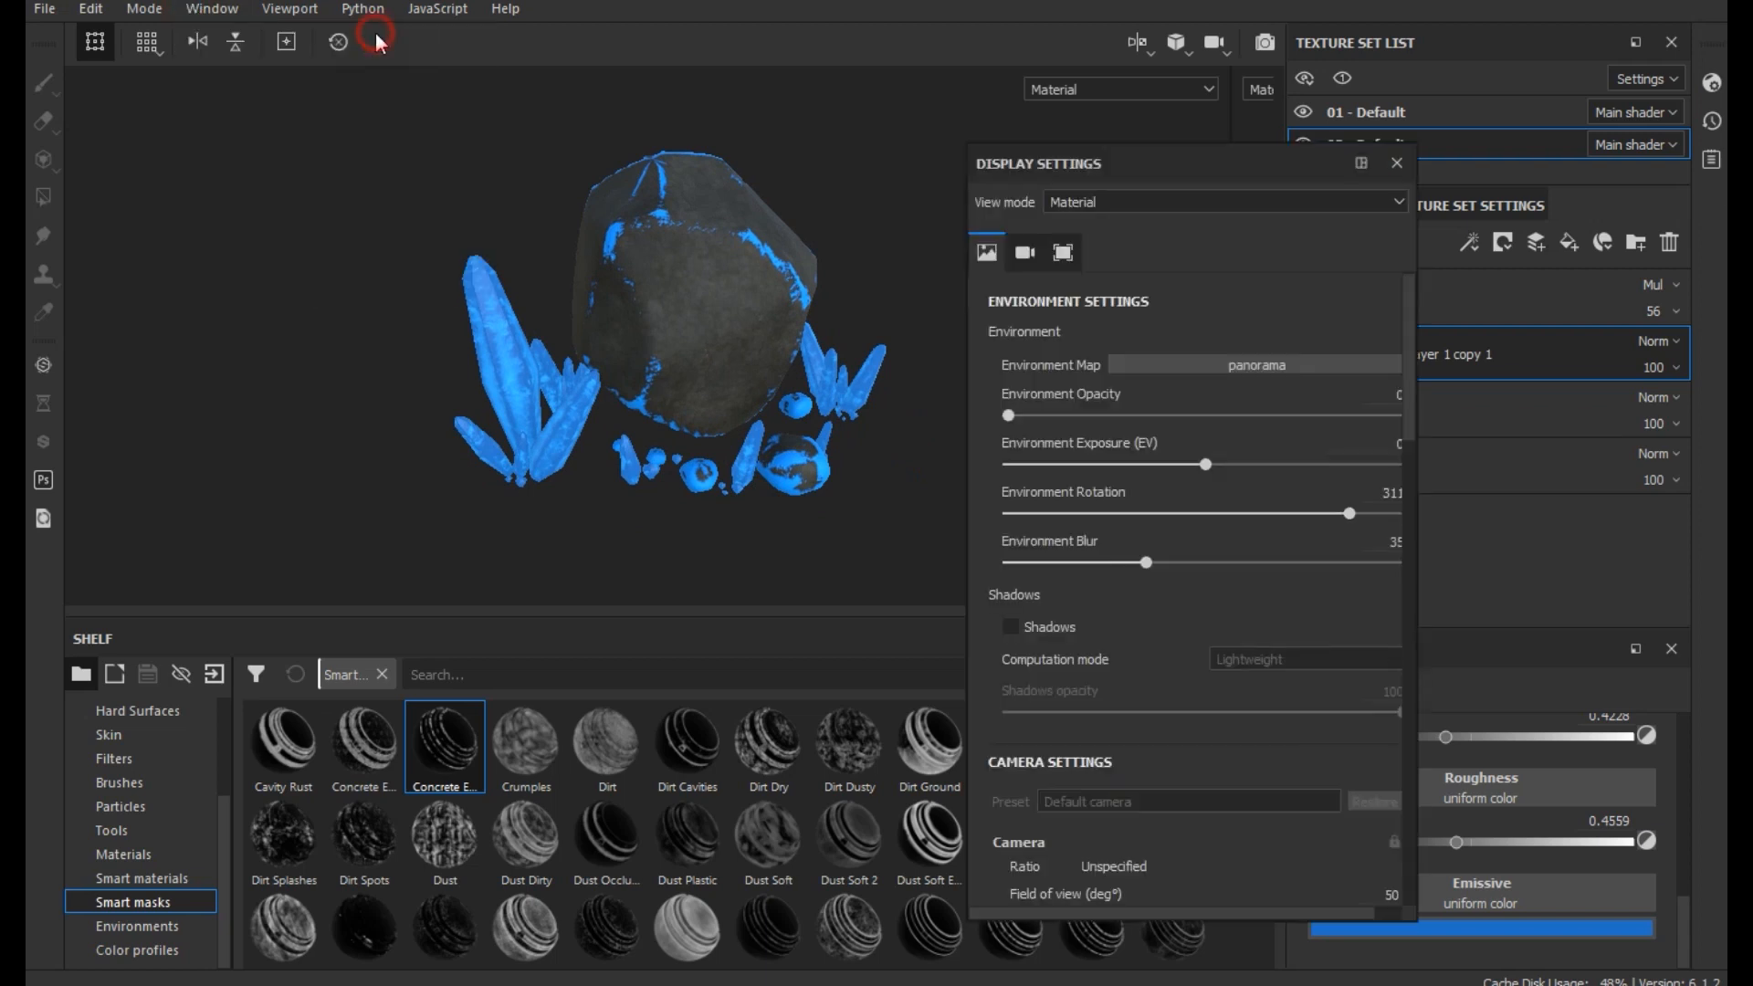
{"action": "left_click", "coordinate": [1011, 626]}
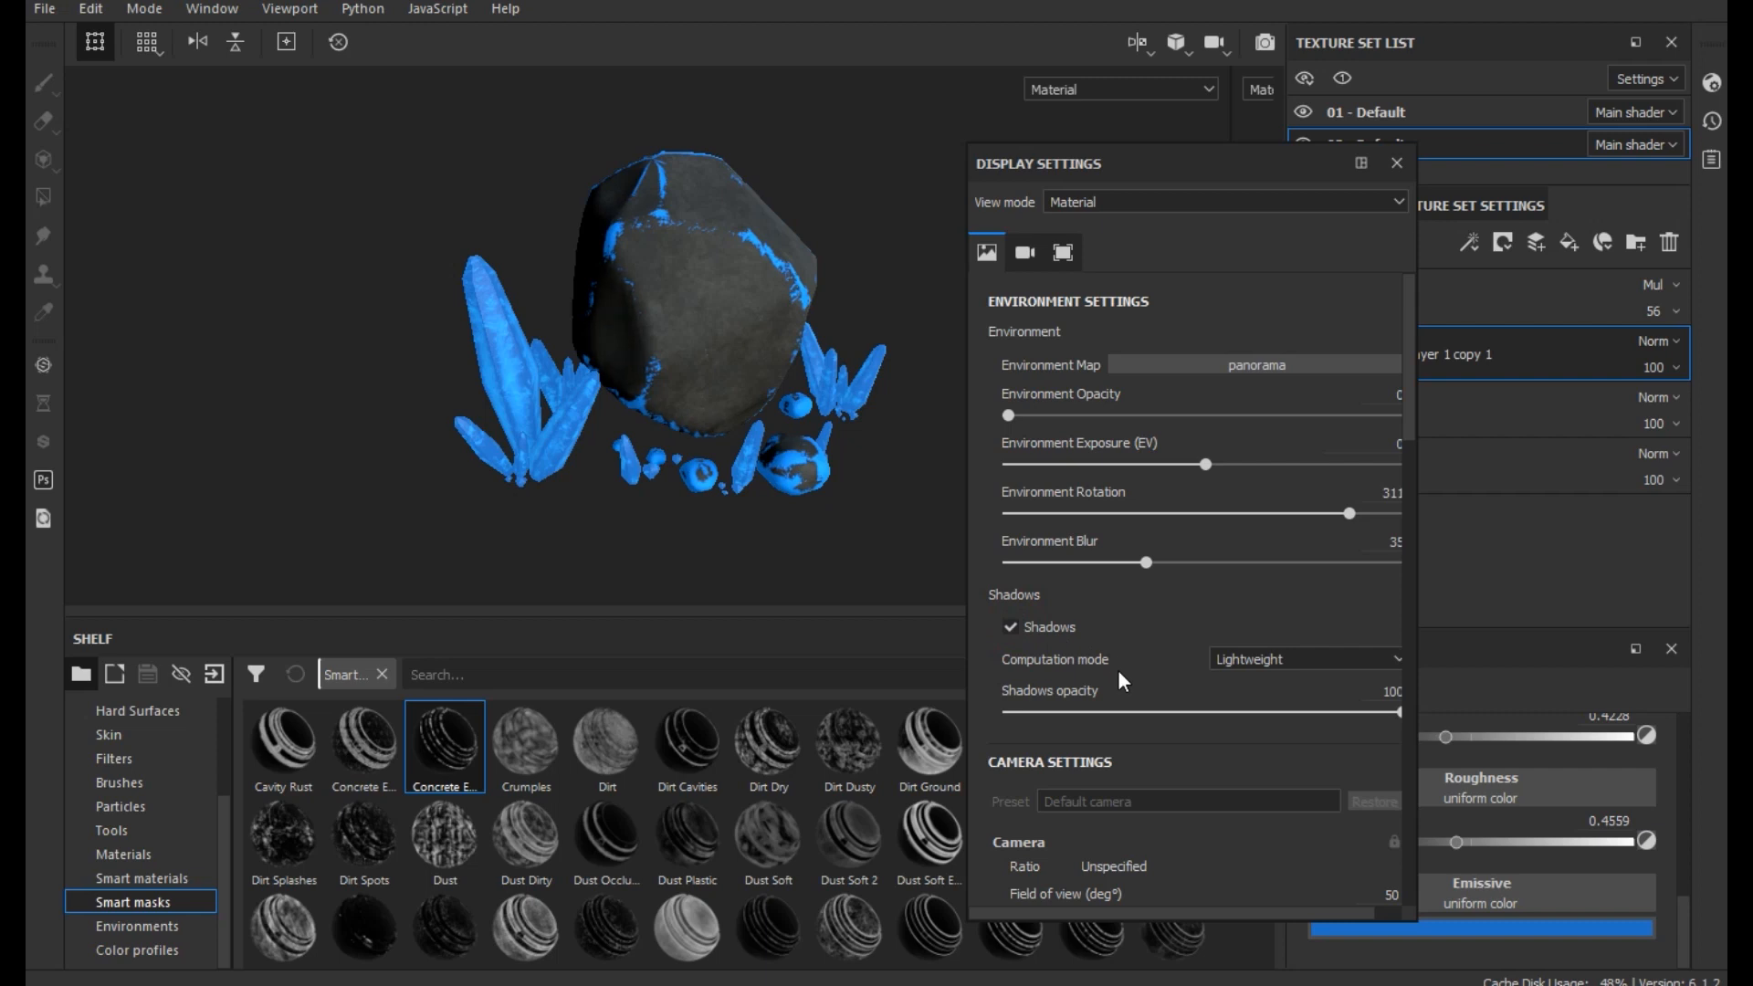
- Activate the camera post effects with Glare enabled and expand the Glare settings
{"action": "scroll", "coordinate": [1119, 672], "scroll_direction": "down", "scroll_amount": 5}
{"action": "left_click", "coordinate": [1064, 670]}
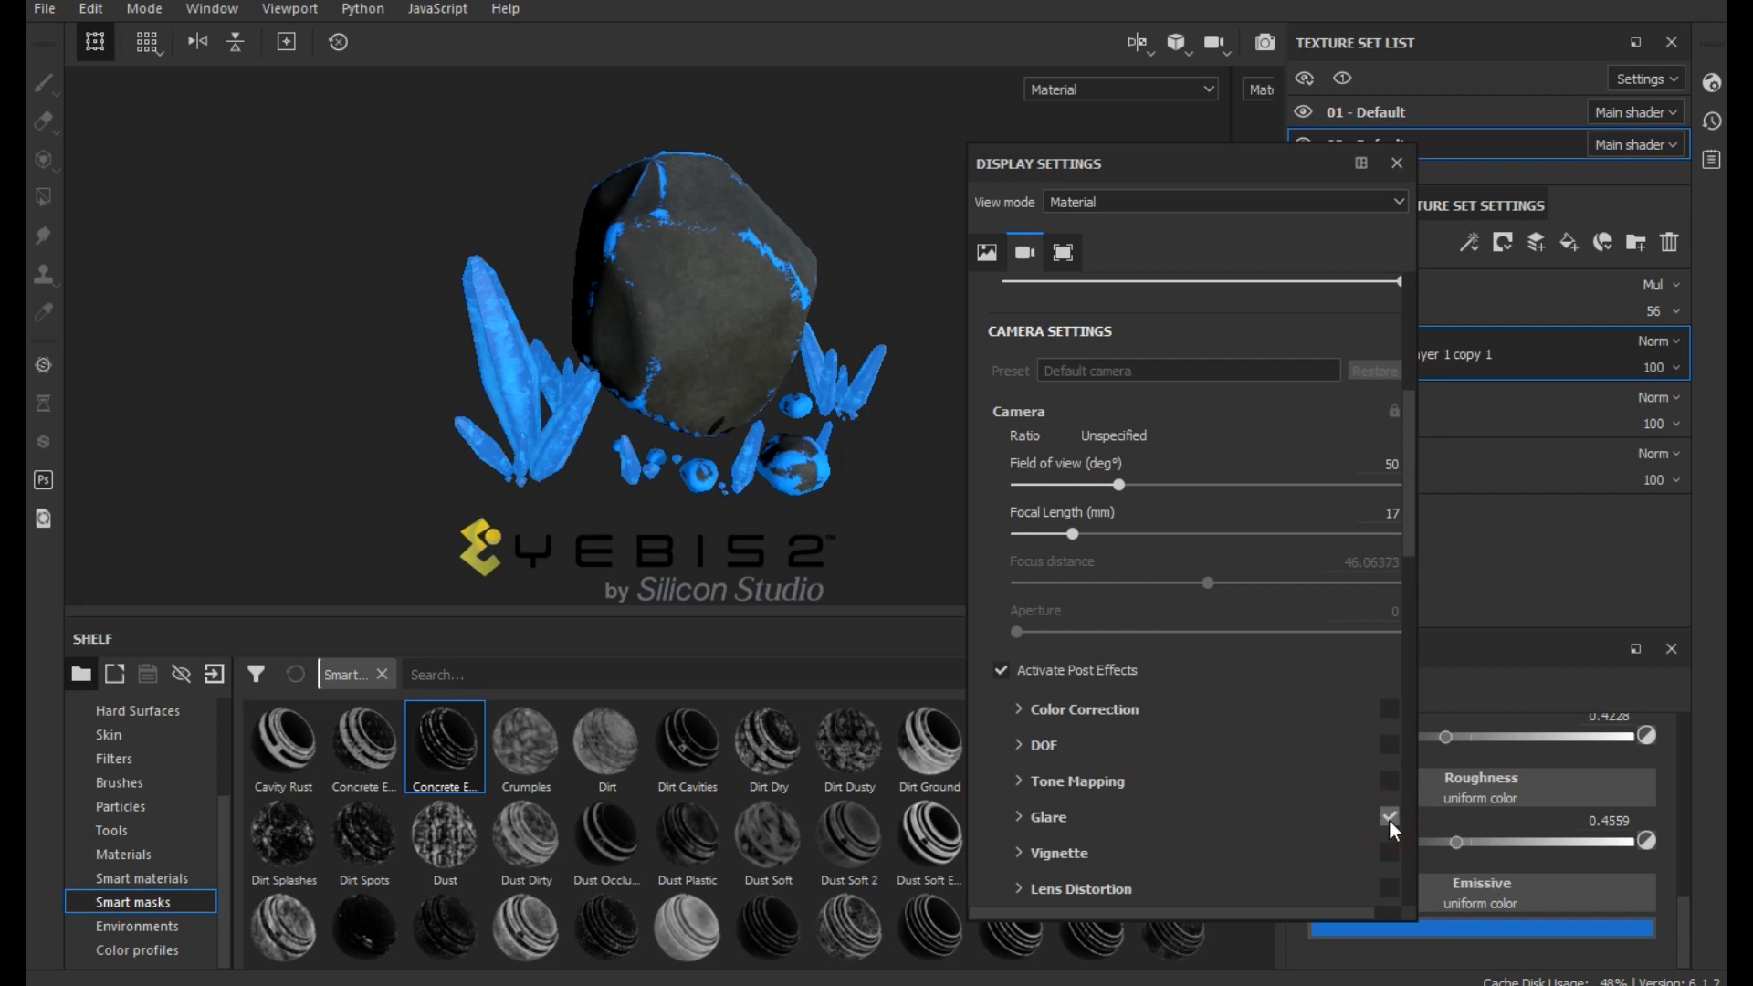
{"action": "left_click", "coordinate": [1055, 819]}
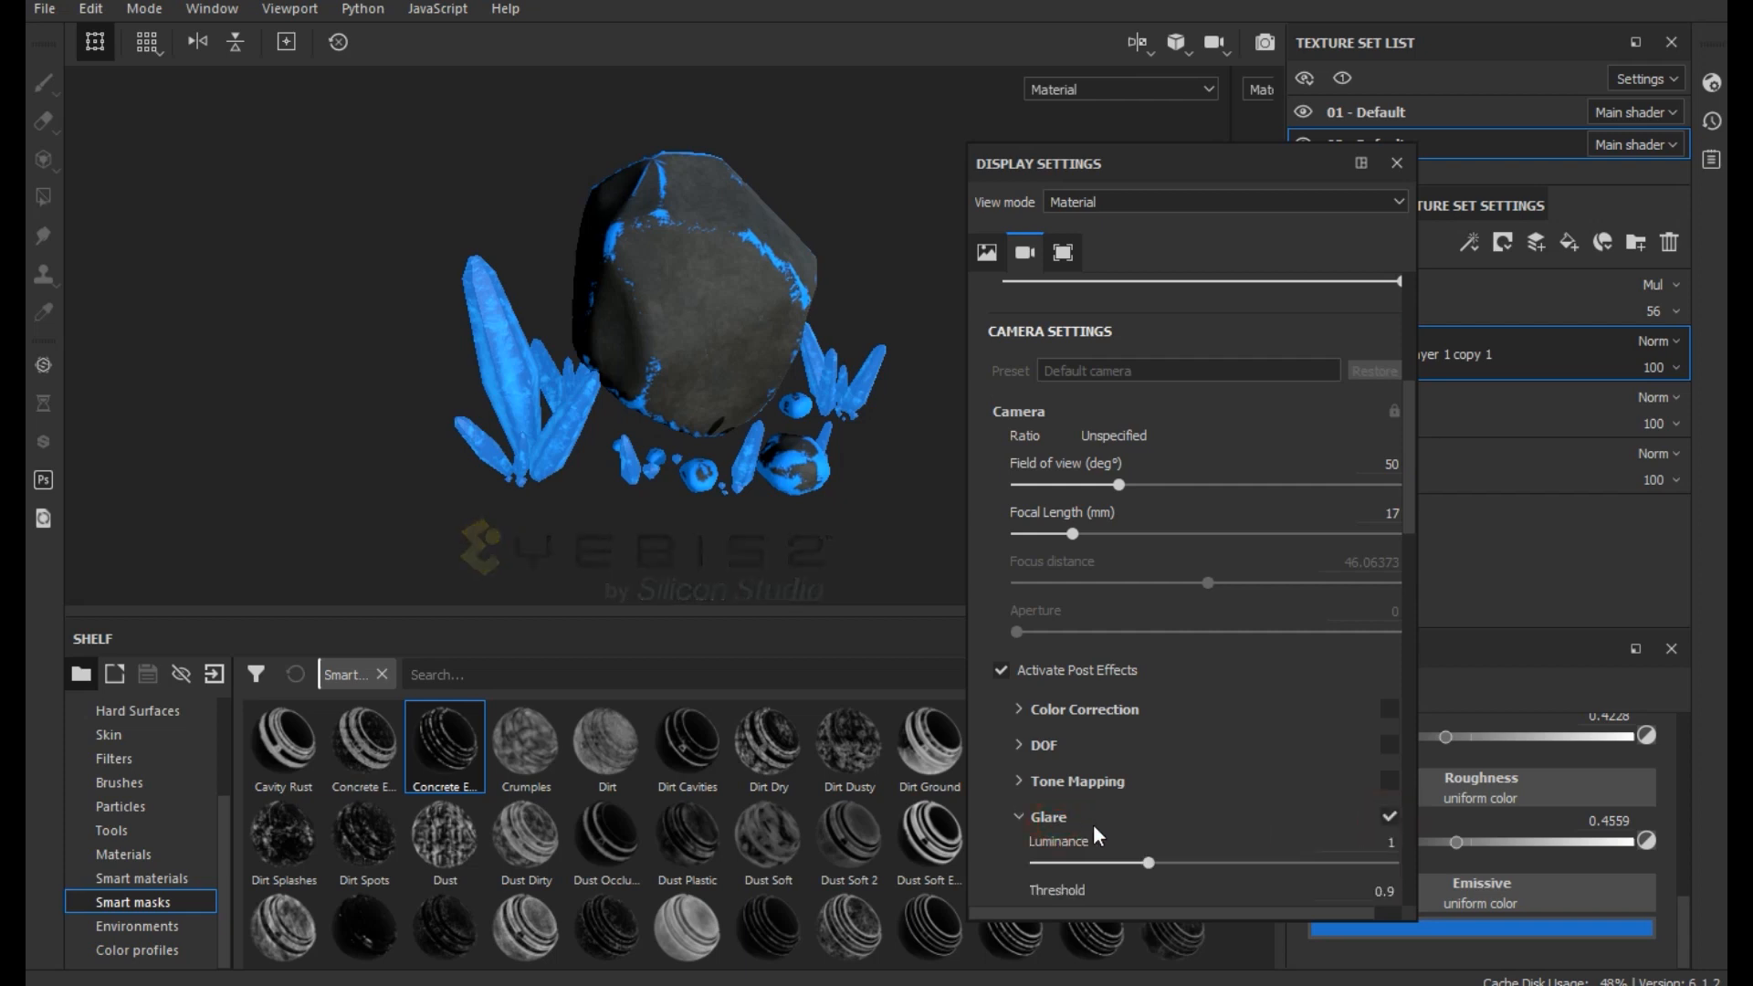
{"action": "scroll", "coordinate": [1093, 824], "scroll_direction": "down", "scroll_amount": 2}
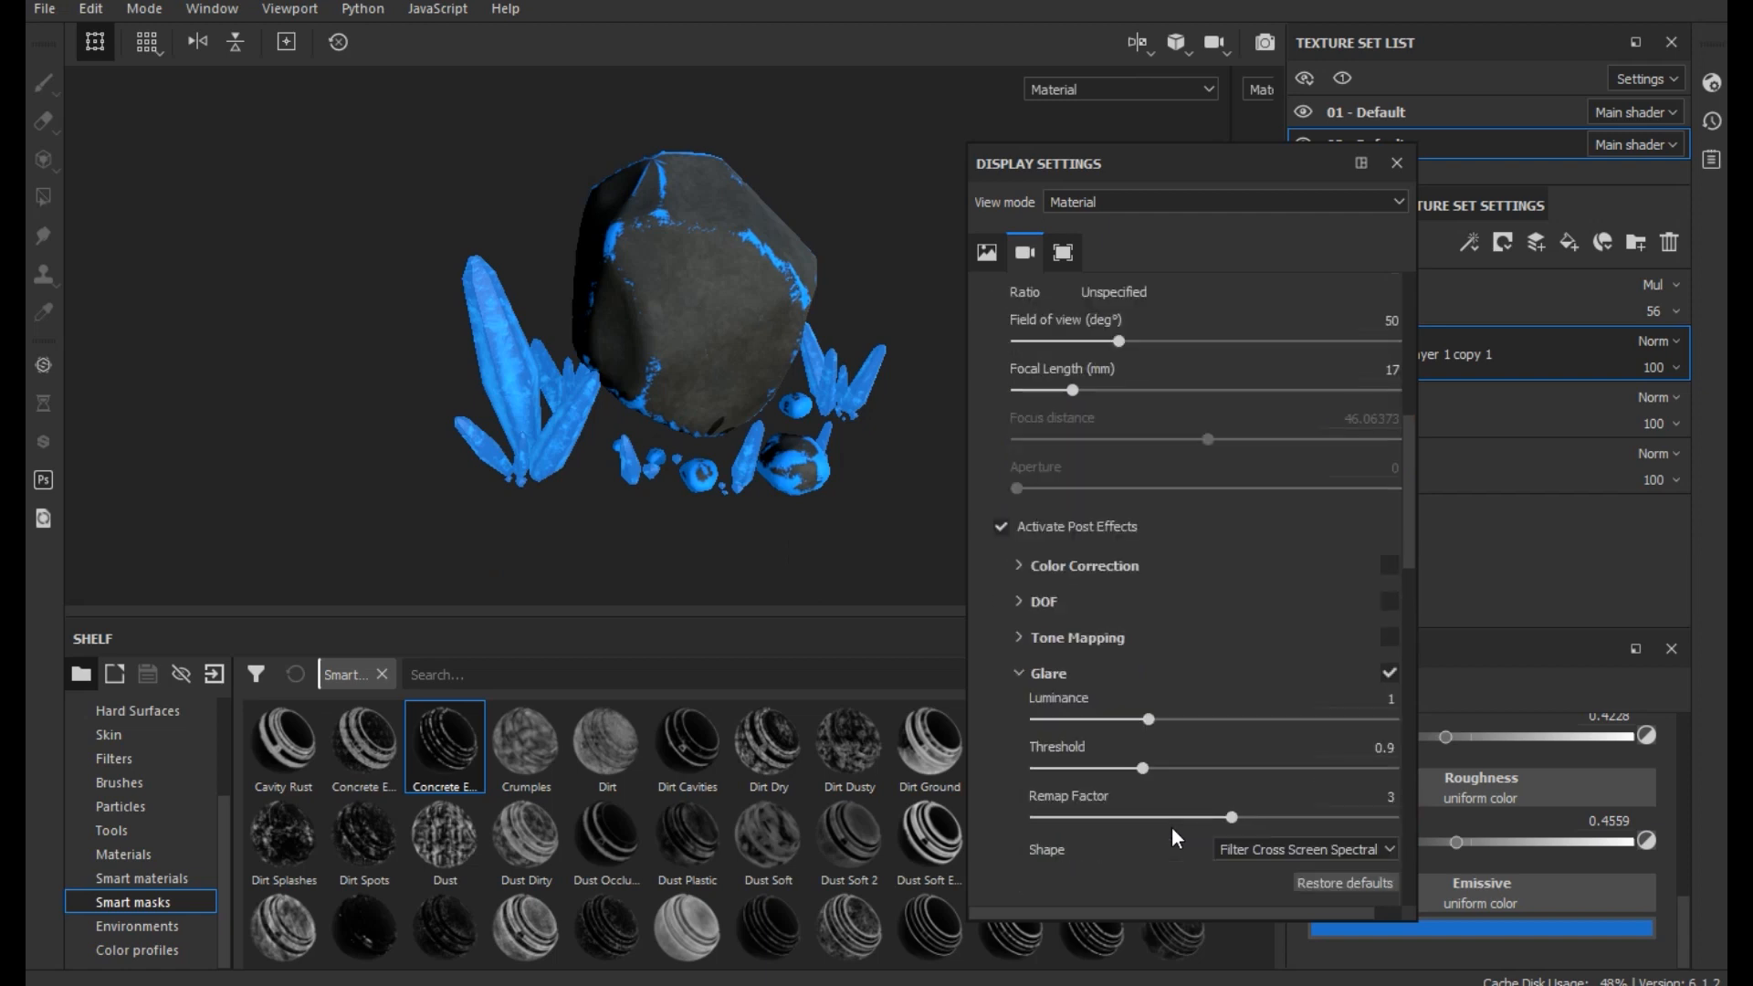
- Set the Glare threshold to 0.09 and its luminance to 1.26
{"action": "left_click", "coordinate": [1059, 769]}
{"action": "left_click", "coordinate": [1051, 768]}
{"action": "left_click_drag", "start_coordinate": [1065, 769], "coordinate": [1163, 718]}
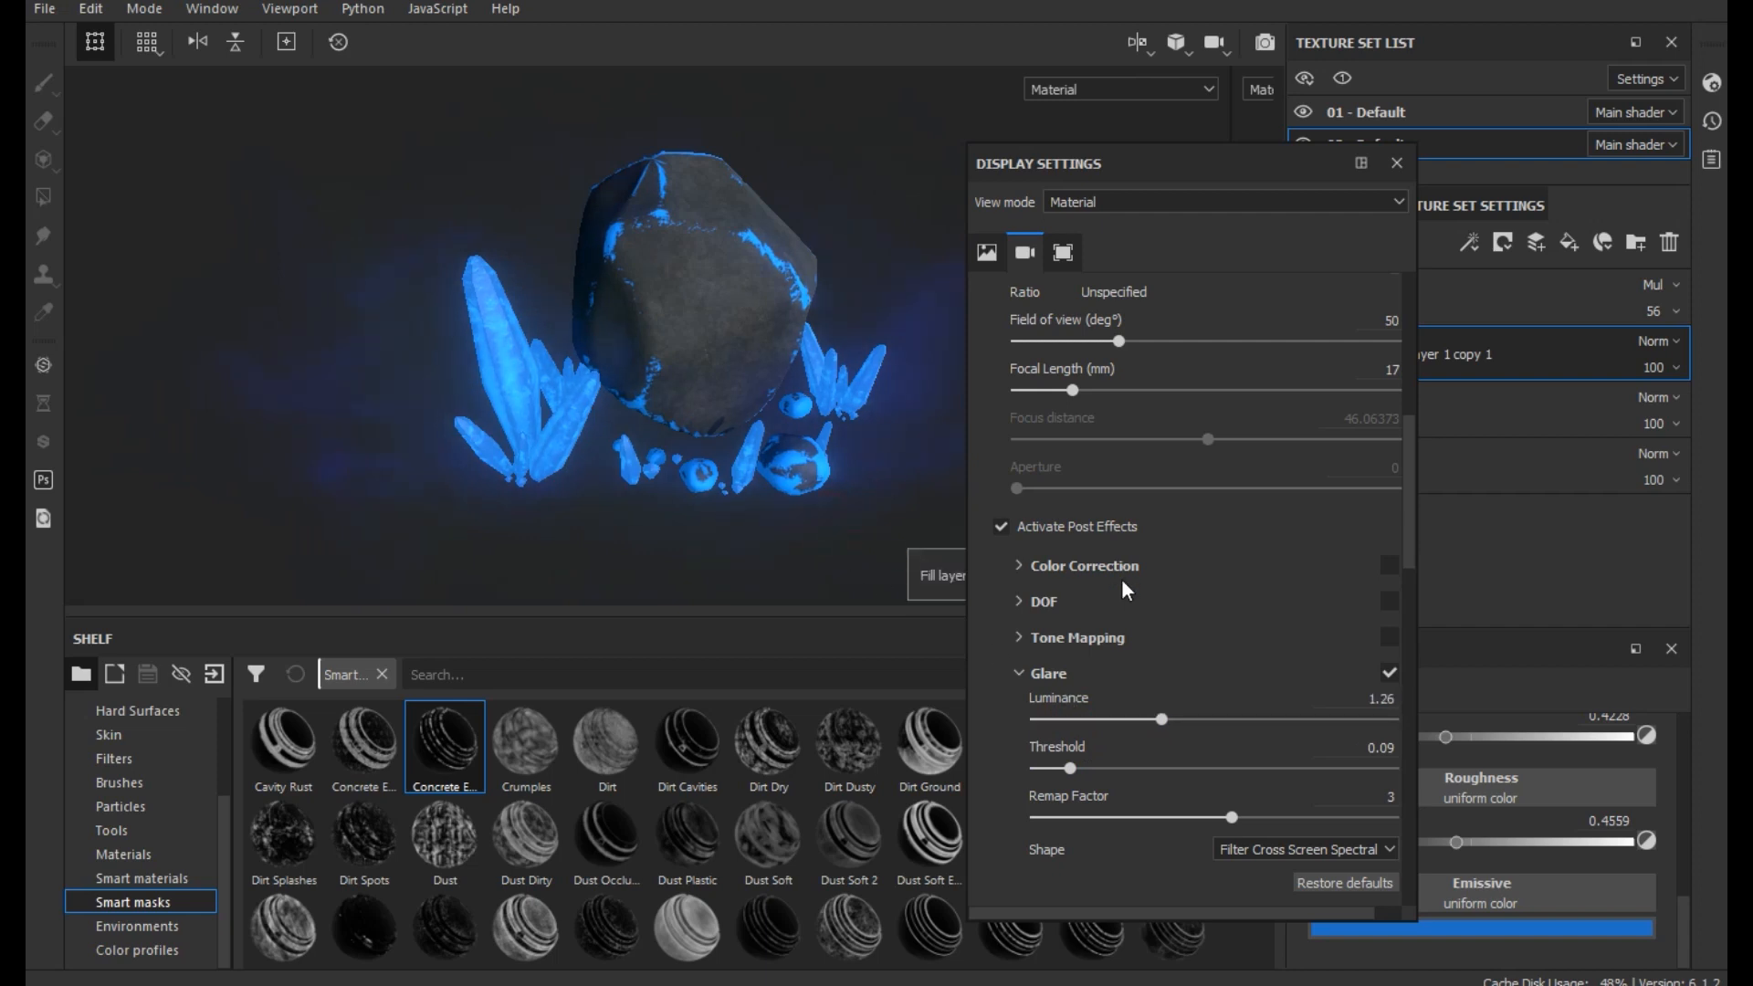
- Deactivate the post effects, close the display settings and view the rock and crystals without glare
{"action": "left_click", "coordinate": [1061, 527]}
{"action": "left_click", "coordinate": [1396, 163]}
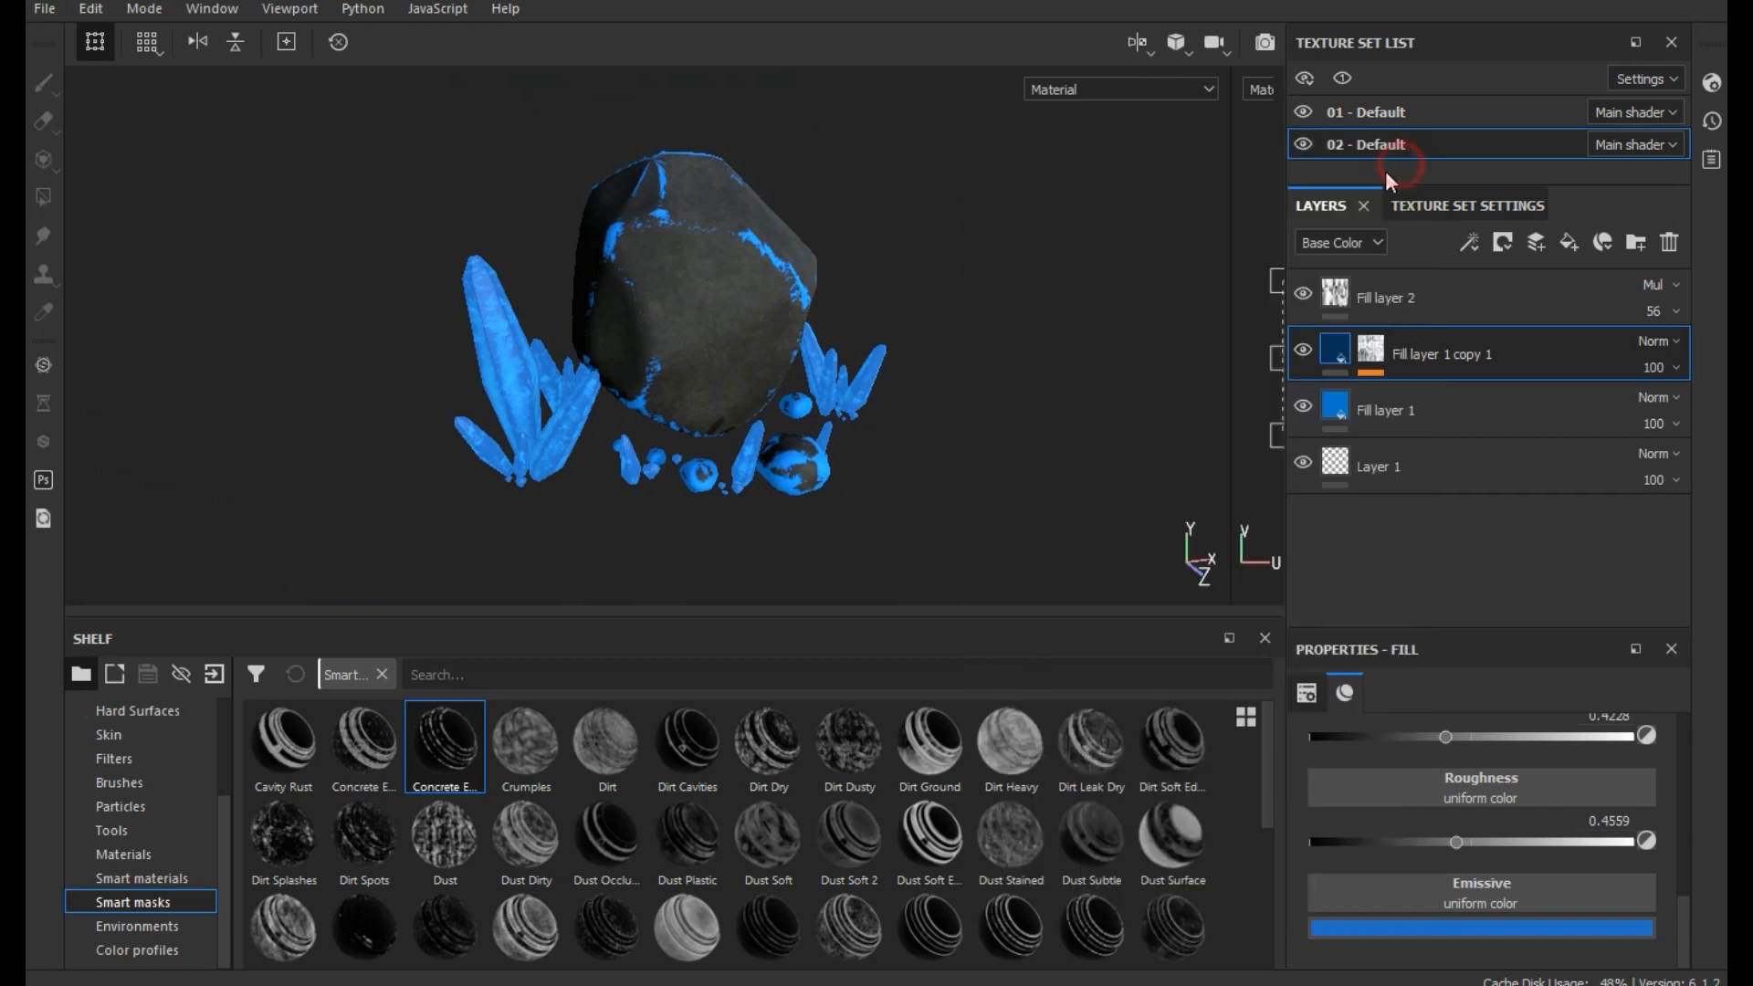
{"action": "mouse_move", "coordinate": [841, 419]}
{"action": "left_mouse_down", "text": "alt"}
{"action": "mouse_move", "coordinate": [688, 444]}
{"action": "mouse_move", "coordinate": [822, 461]}
{"action": "mouse_move", "coordinate": [977, 392]}
{"action": "mouse_move", "coordinate": [877, 407]}
{"action": "mouse_move", "coordinate": [873, 424]}
{"action": "left_mouse_up", "text": "alt"}
{"action": "middle_click_drag", "start_coordinate": [872, 422], "coordinate": [775, 431], "text": "alt"}
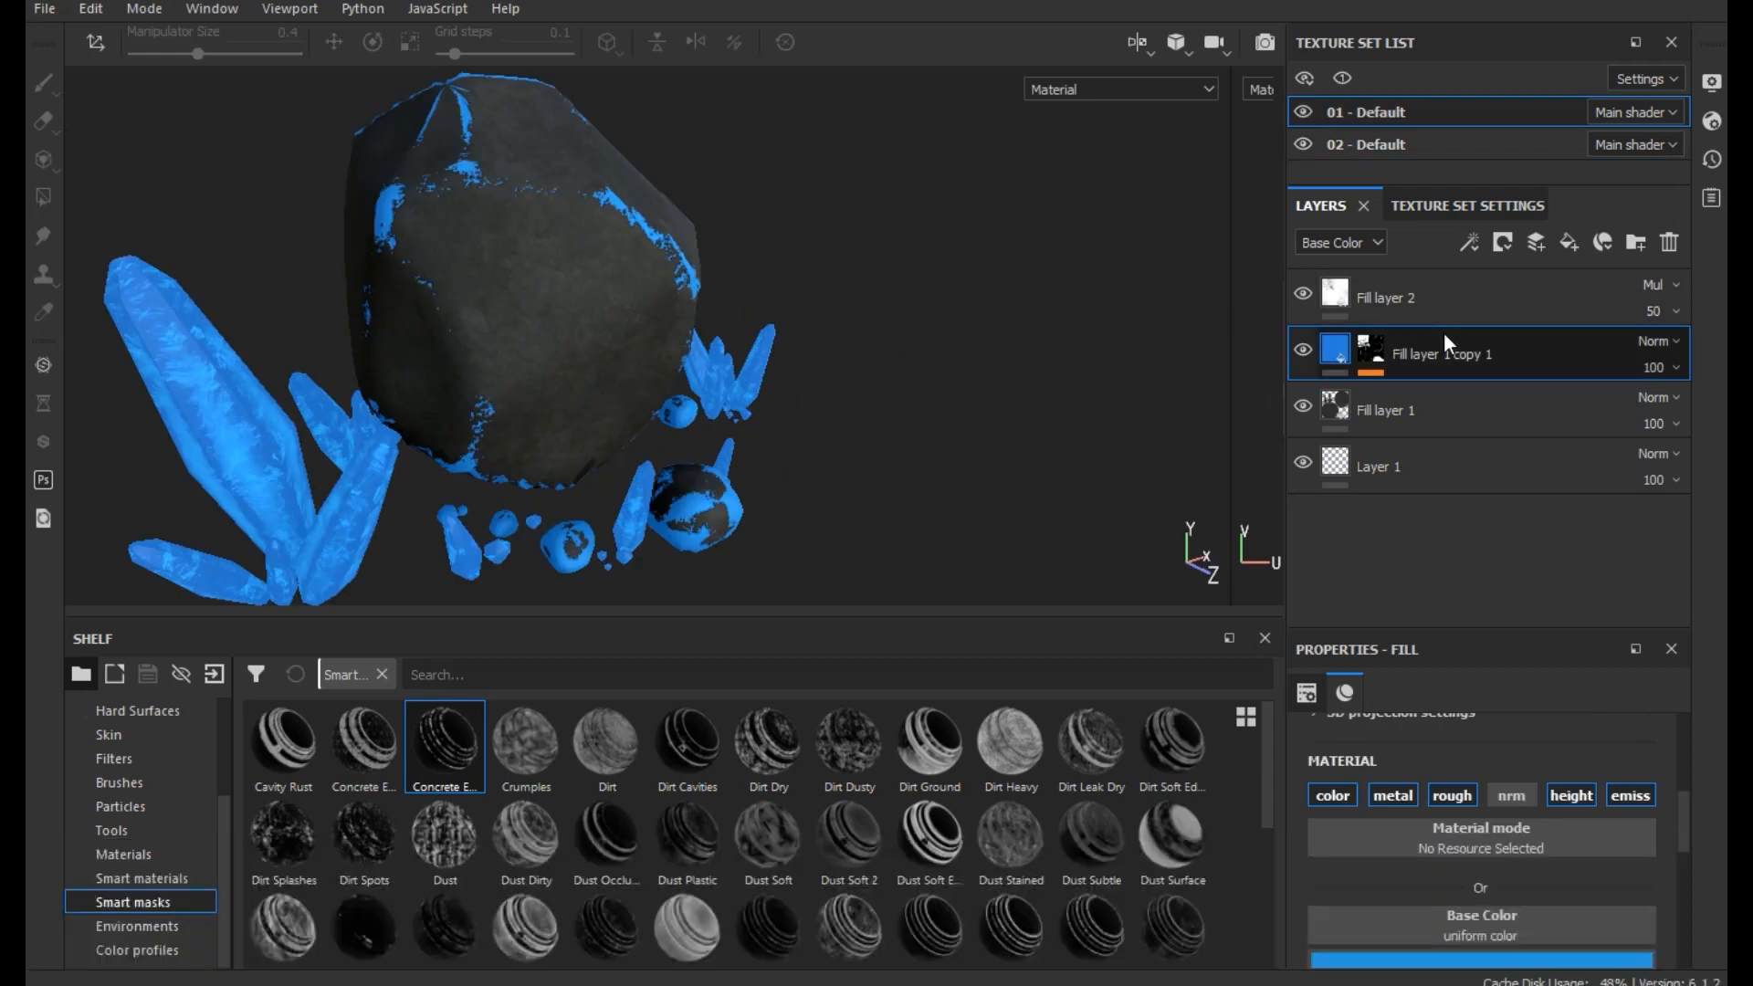
- In texture set 01 - Default, duplicate Fill layer 1 copy 1 and clear the duplicate's mask
{"action": "right_click", "coordinate": [1443, 341]}
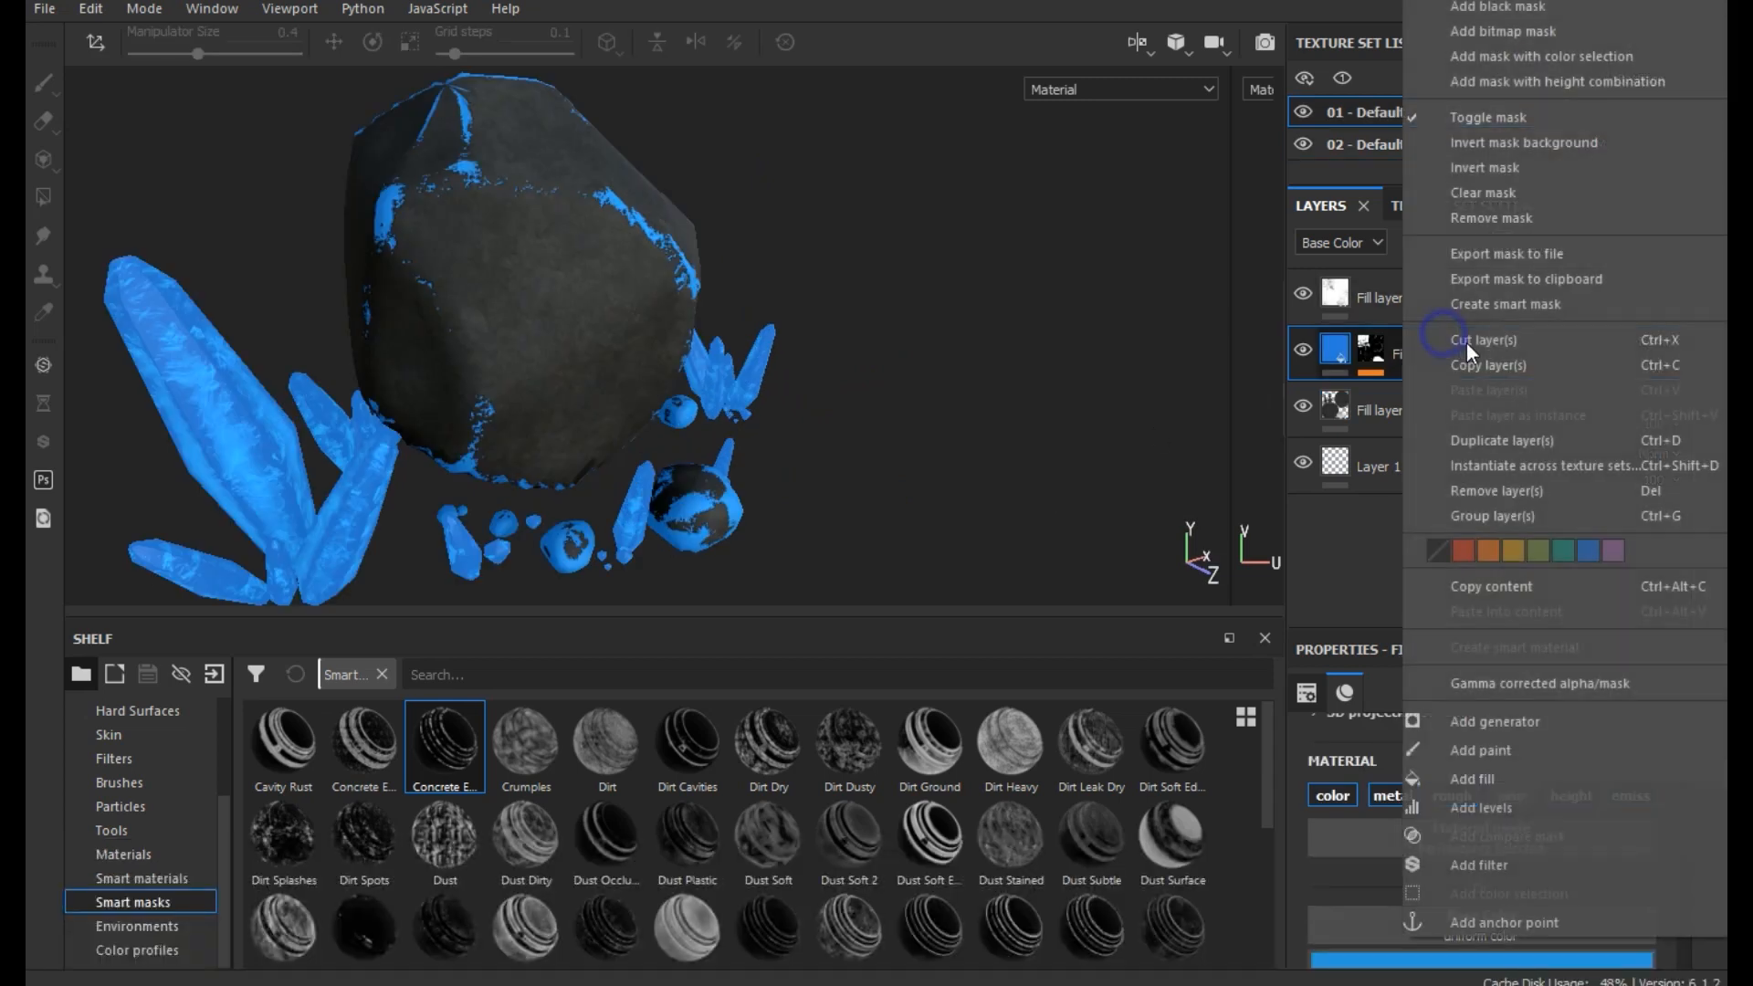
{"action": "left_click", "coordinate": [1593, 440]}
{"action": "right_click", "coordinate": [1421, 355]}
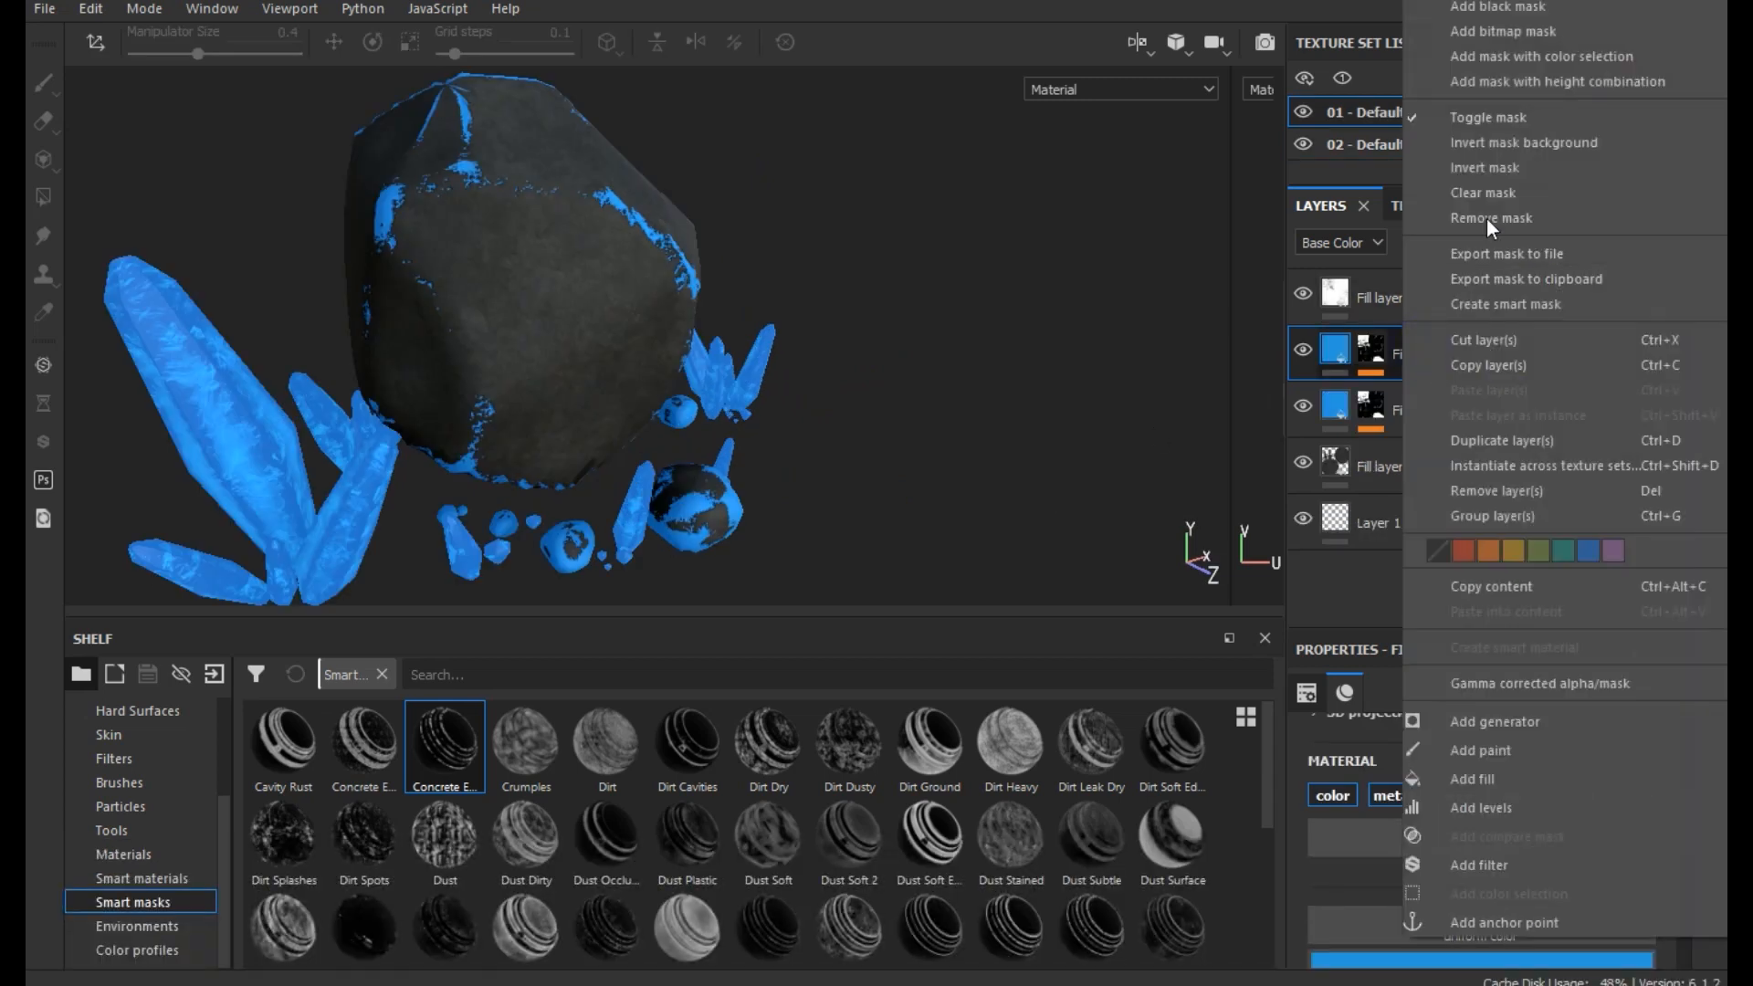
{"action": "left_click", "coordinate": [1483, 193]}
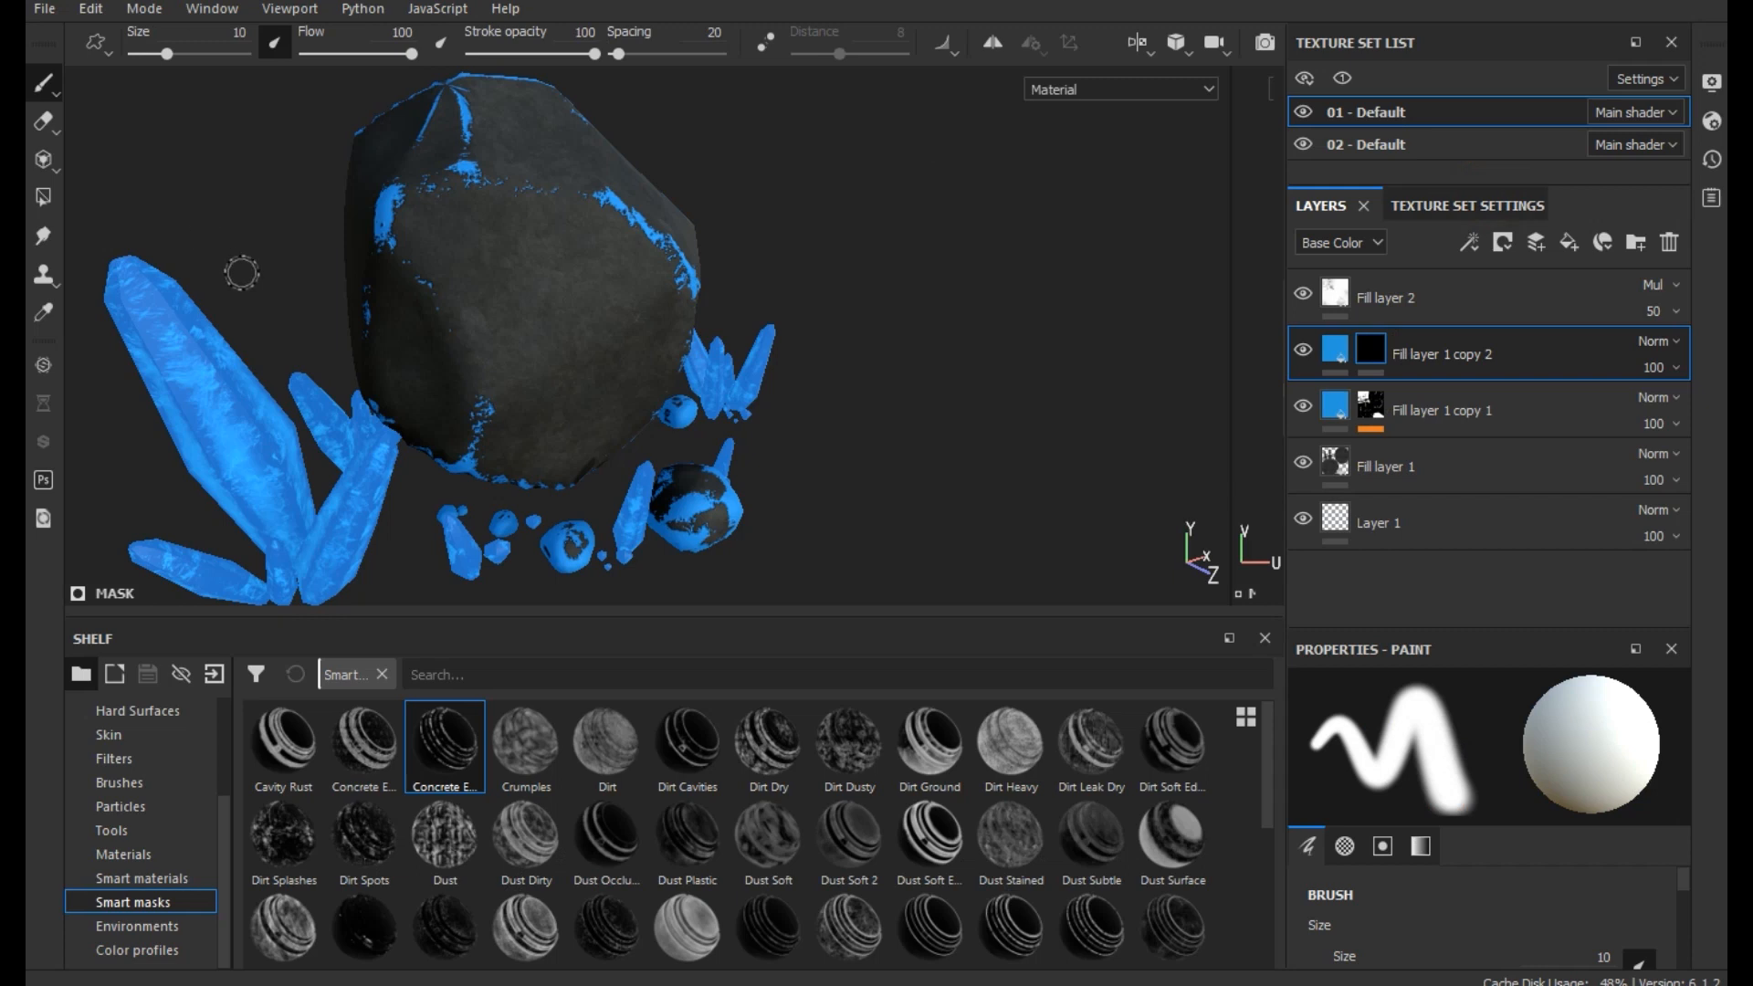
- Apply the Cavity Rust smart mask to Fill layer 1 copy 2
{"action": "scroll", "coordinate": [243, 274], "scroll_direction": "up", "scroll_amount": 1}
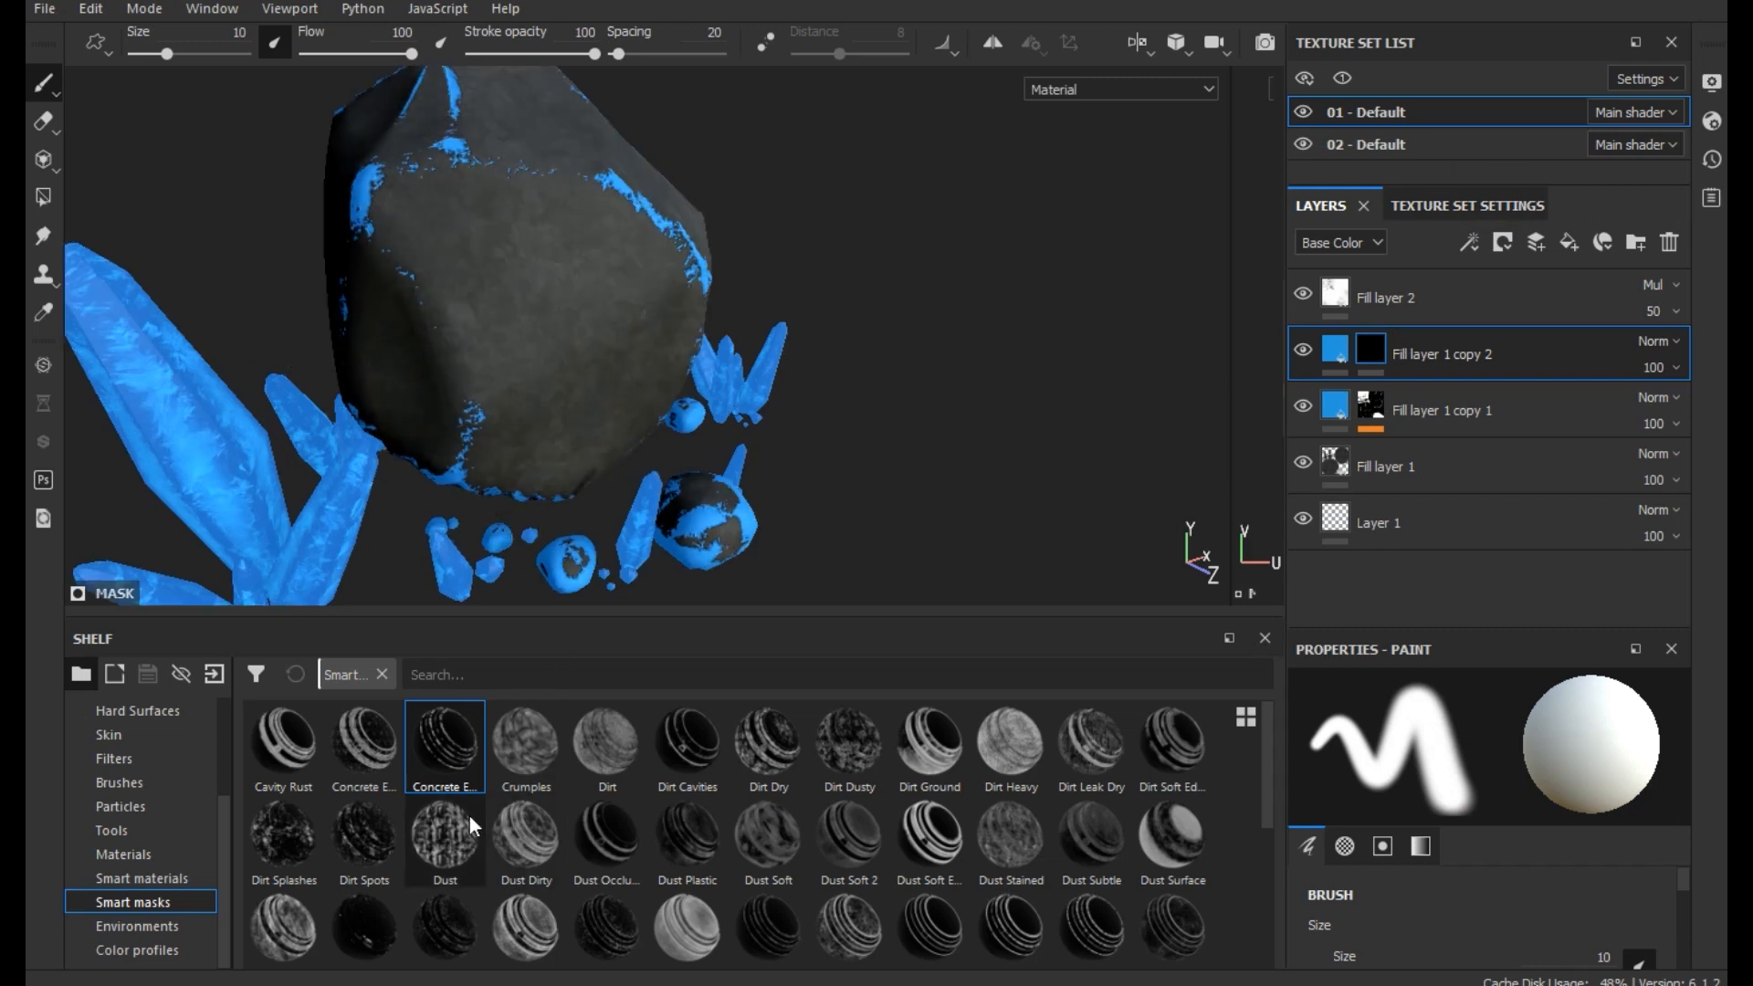
{"action": "left_click", "coordinate": [311, 743]}
{"action": "left_click_drag", "start_coordinate": [312, 743], "coordinate": [1459, 359]}
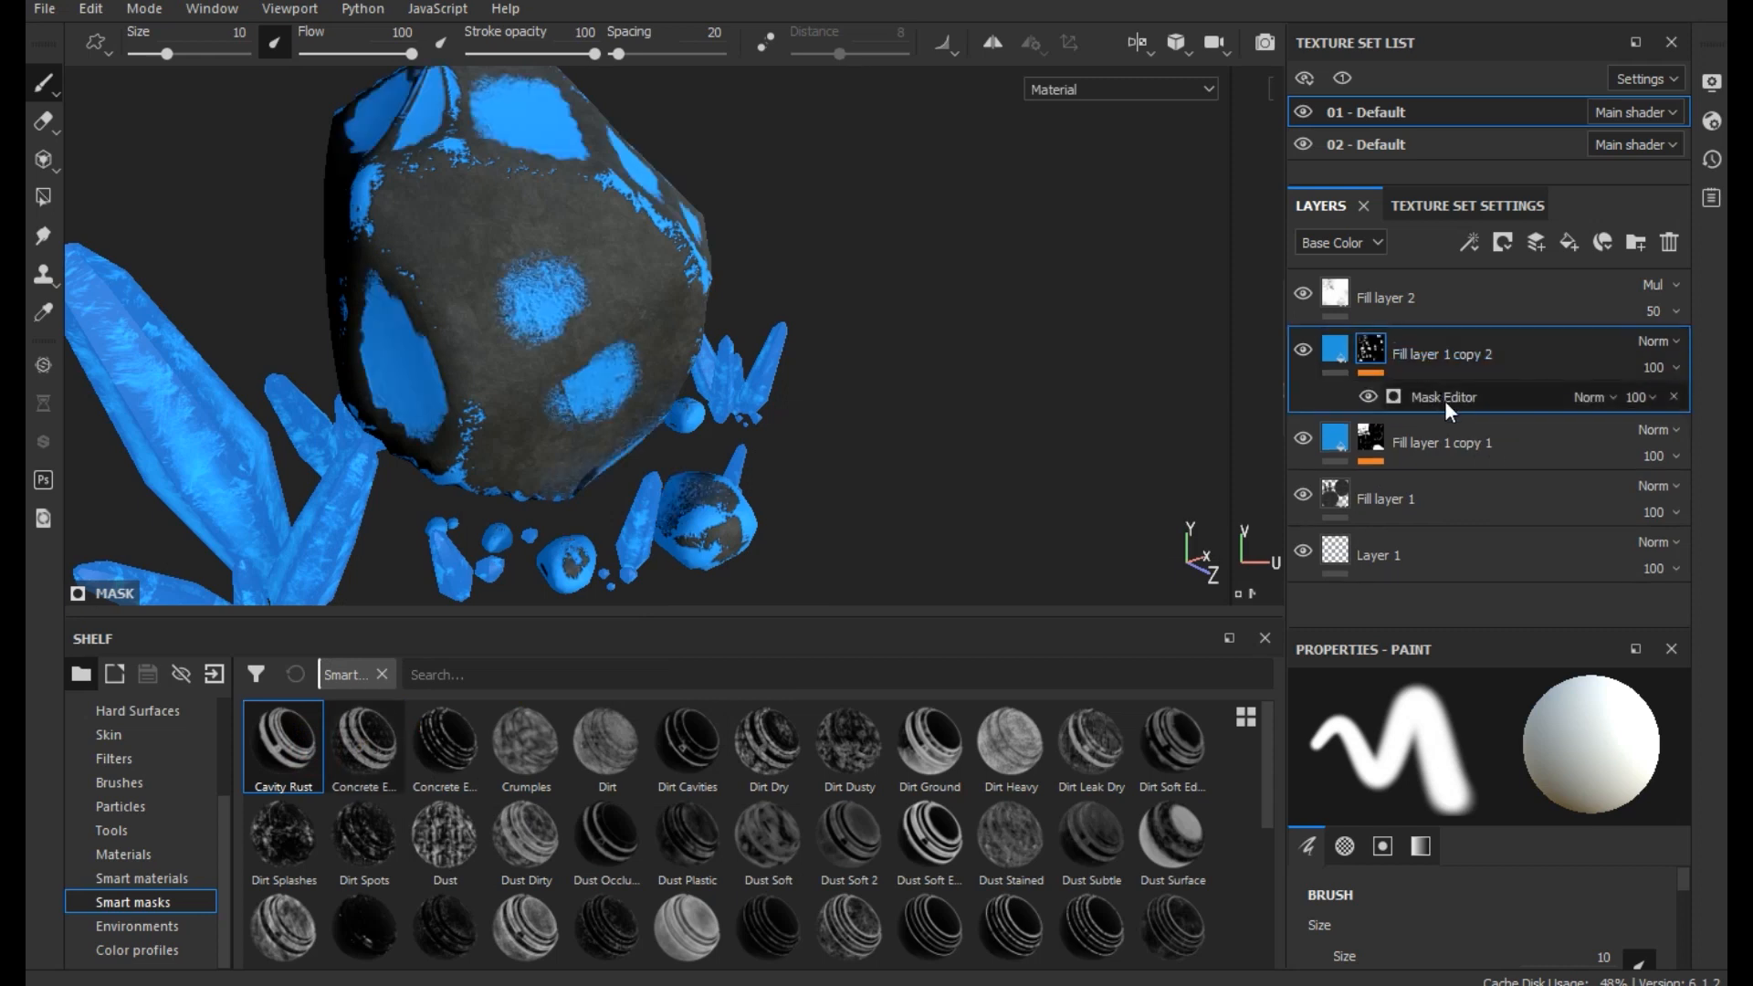
- In the Mask Editor of Fill layer 1 copy 2, set Global Balance to 0.82 and Global Contrast to 0.72
{"action": "left_click", "coordinate": [1445, 398]}
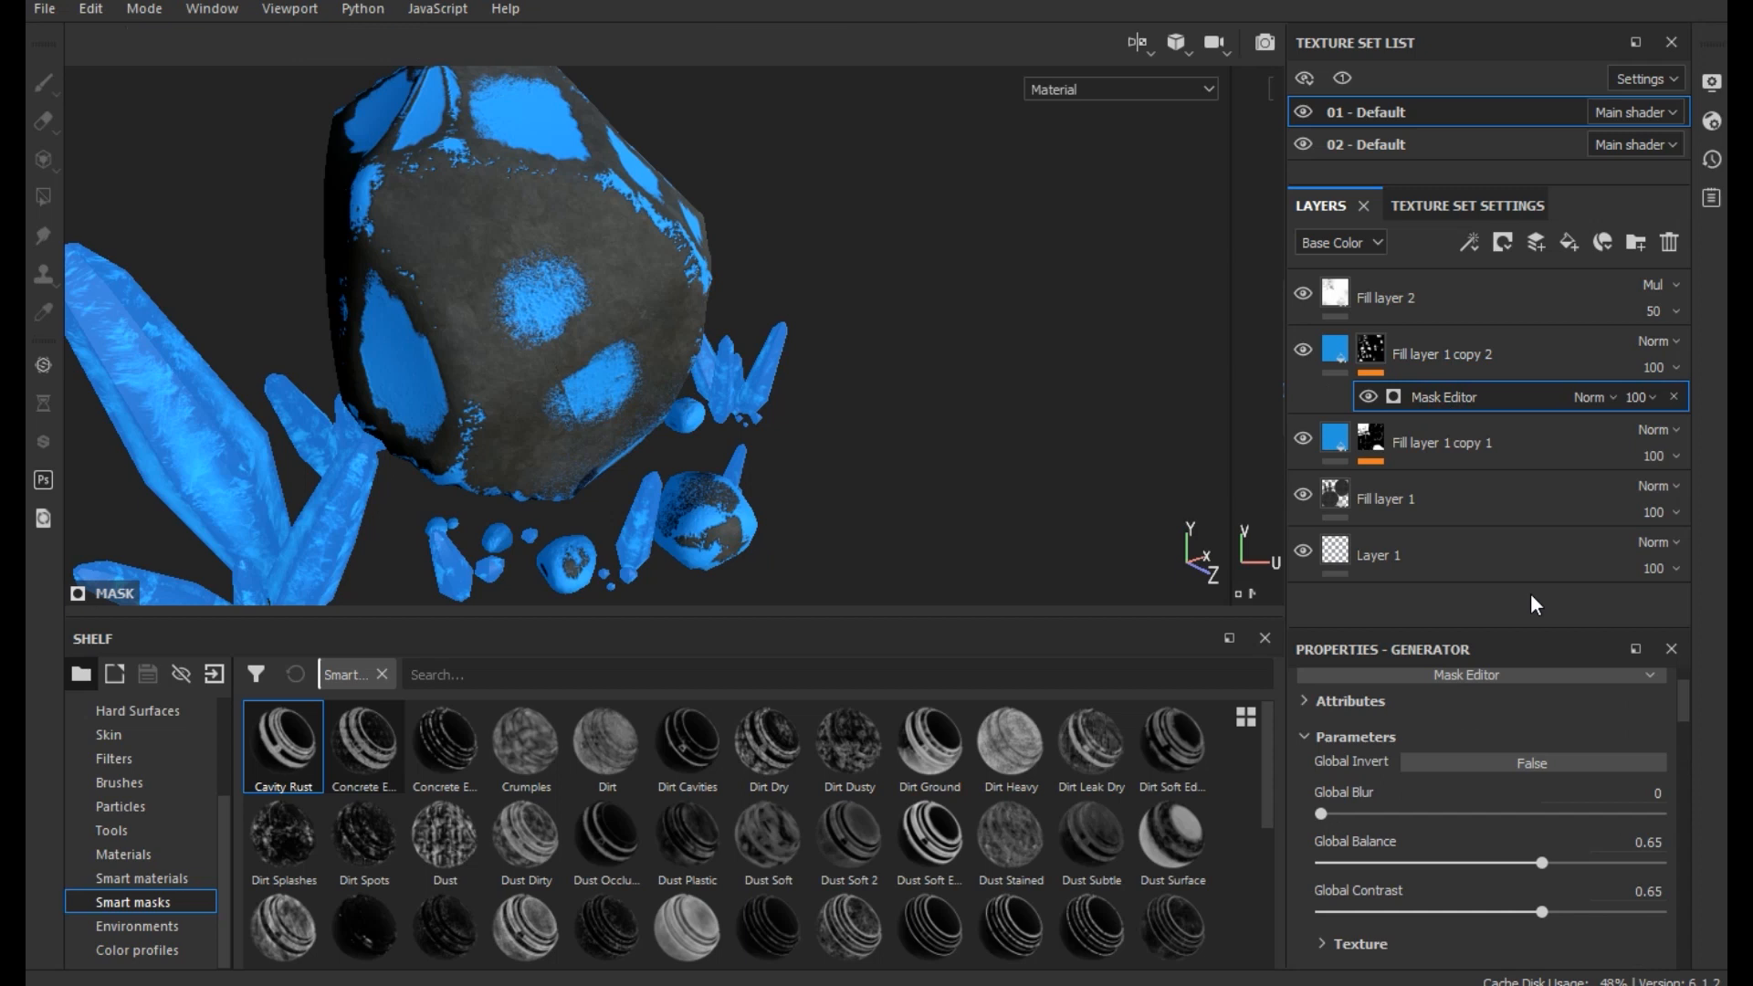
{"action": "left_click", "coordinate": [1383, 913]}
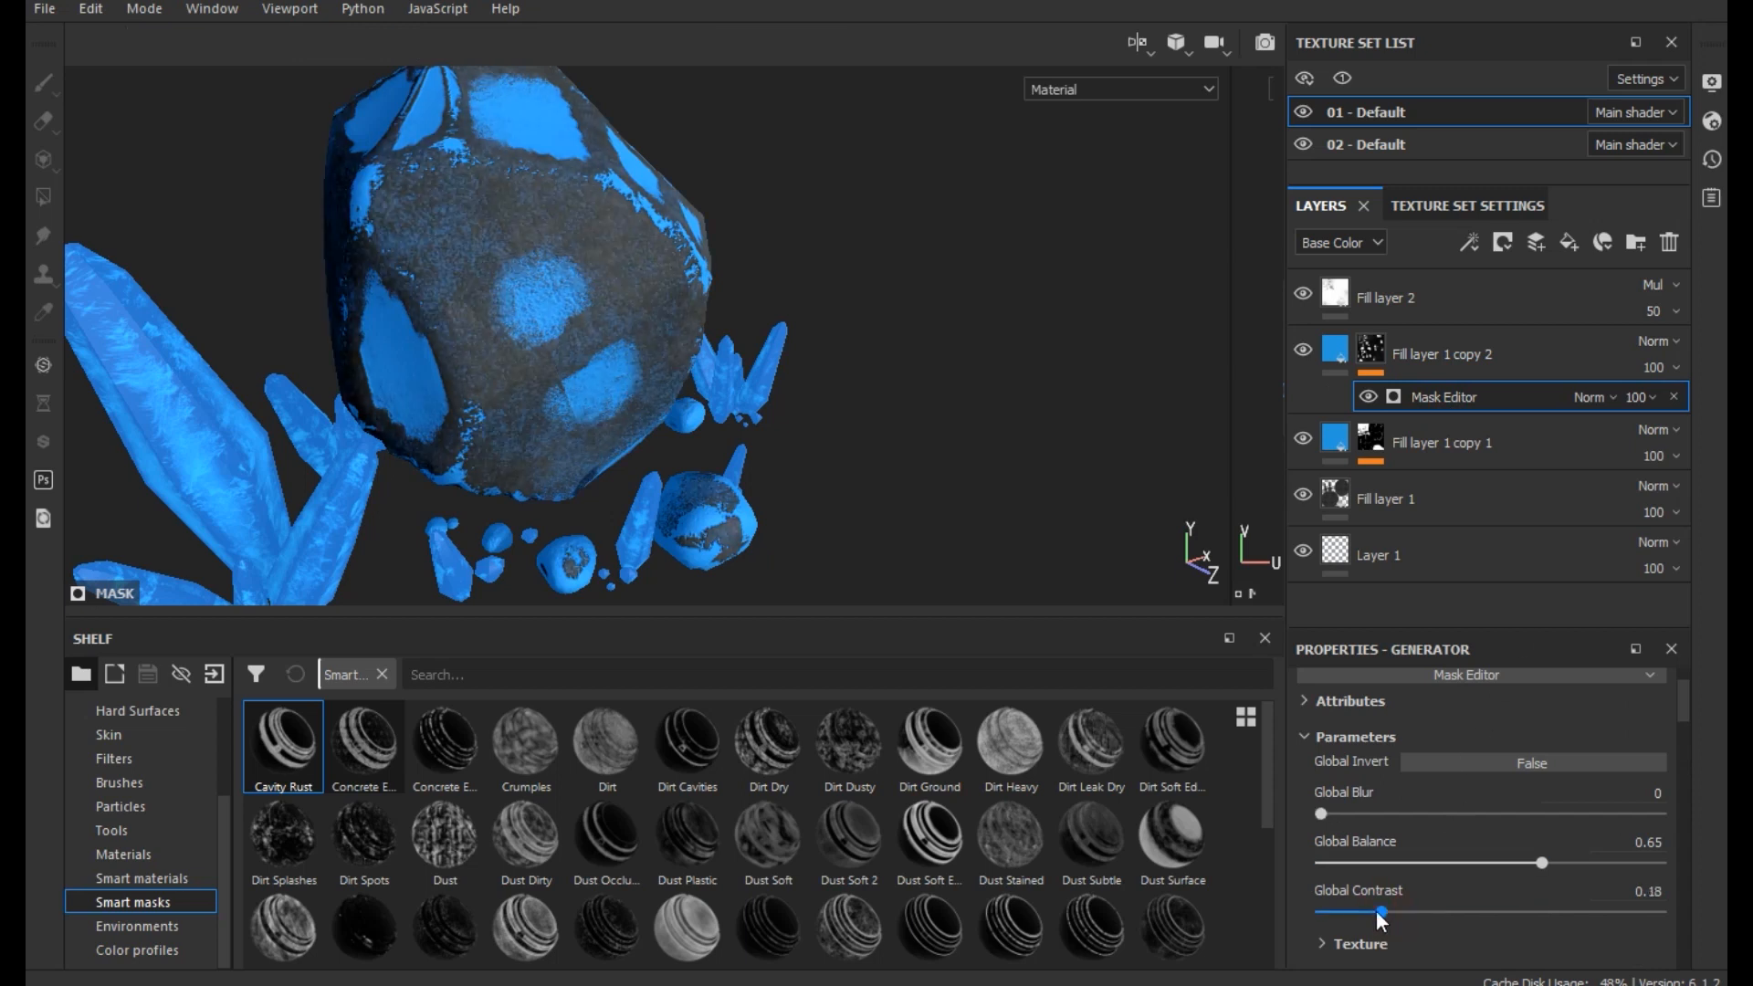
{"action": "left_click_drag", "start_coordinate": [1570, 862], "coordinate": [1599, 862]}
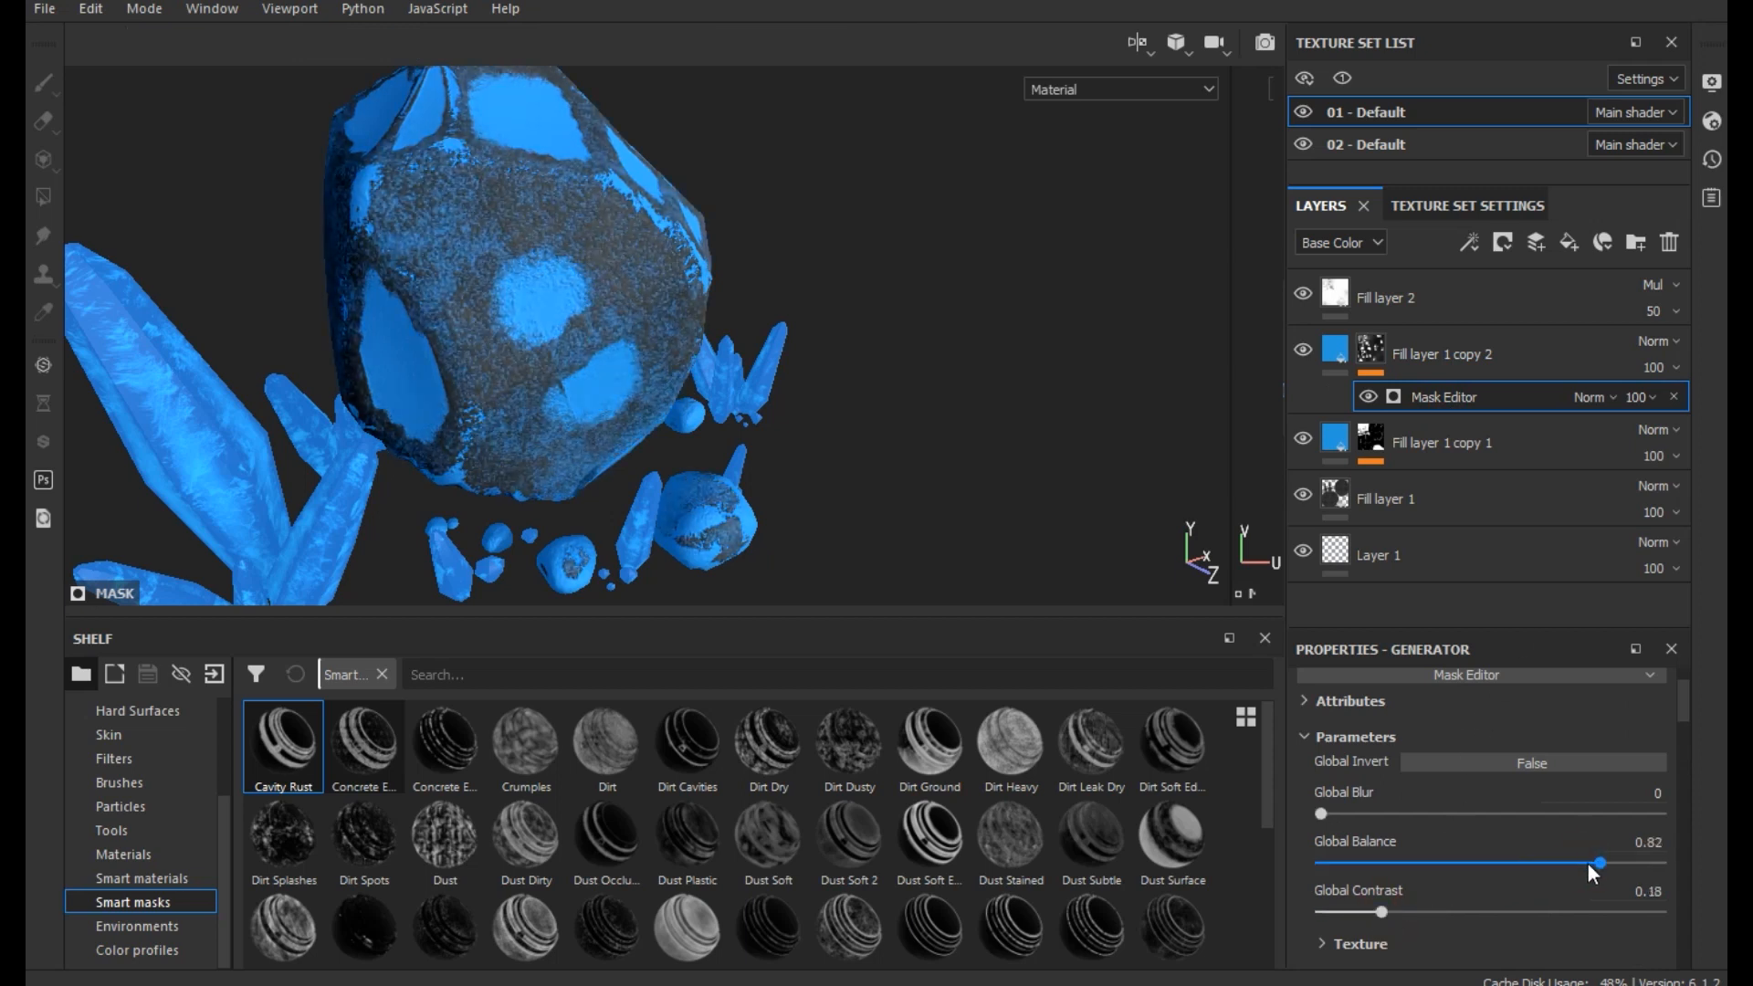
{"action": "left_click_drag", "start_coordinate": [1353, 904], "coordinate": [1564, 891]}
{"action": "scroll", "coordinate": [1366, 861], "scroll_direction": "down", "scroll_amount": 2}
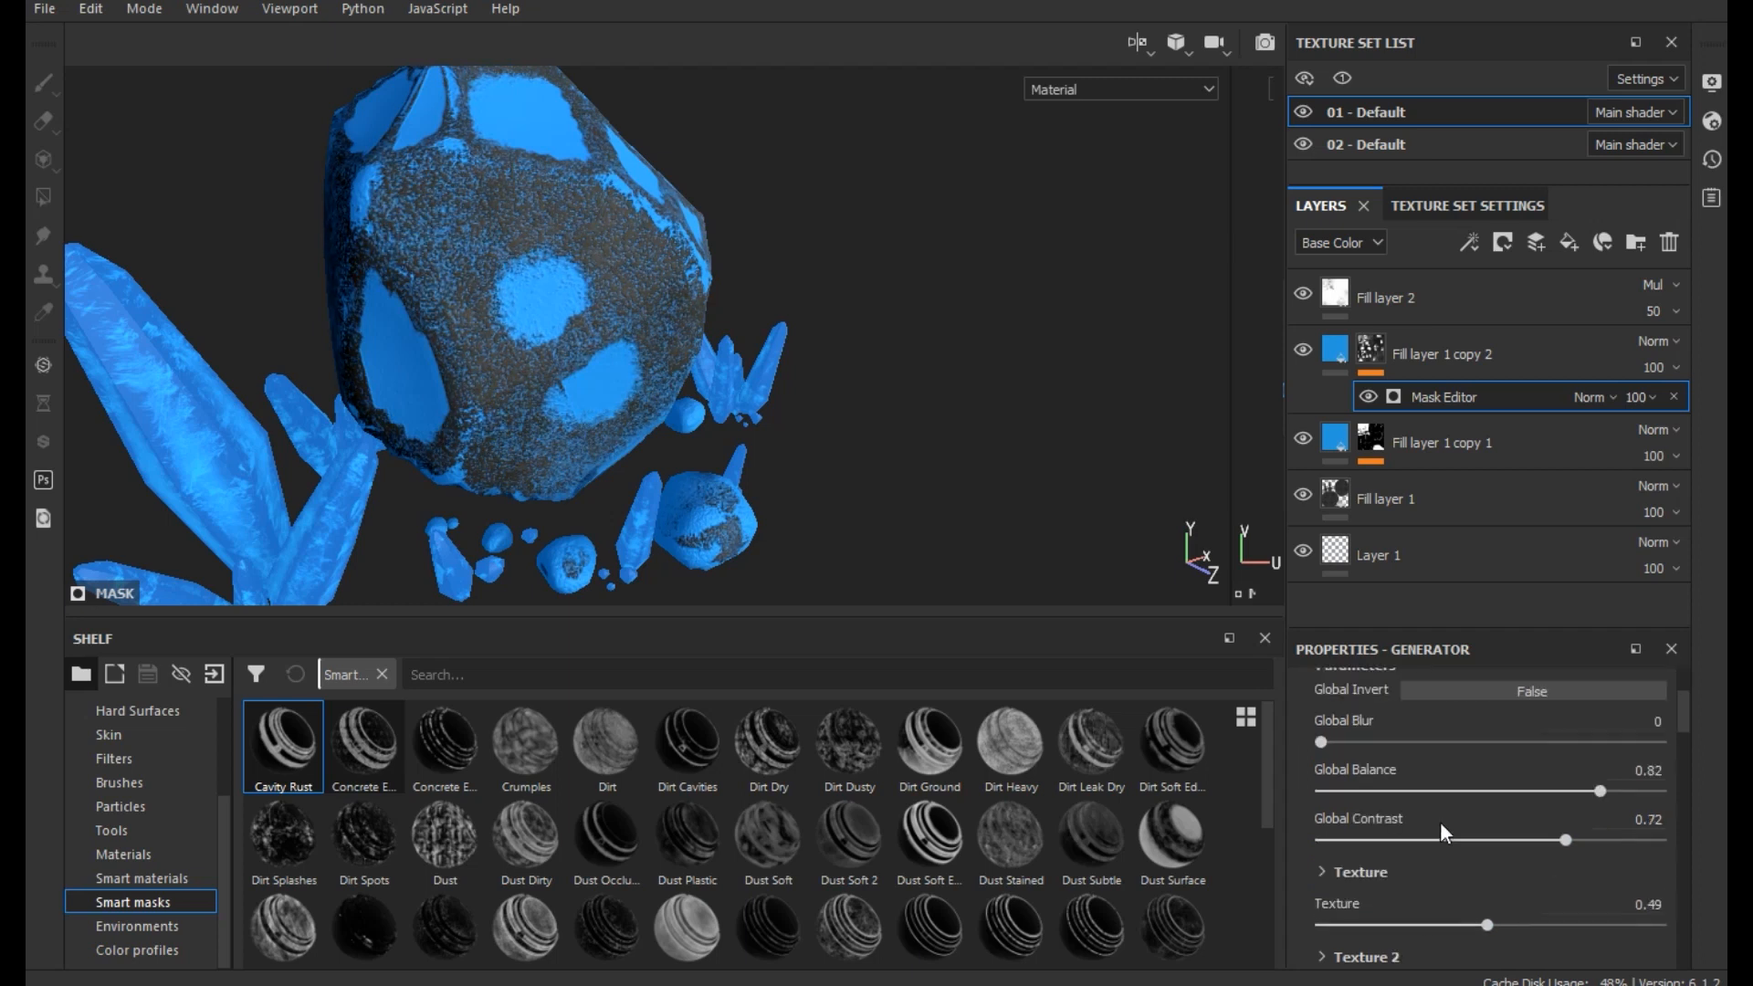
- Adjust further Mask Editor parameters of Fill layer 1 copy 2 and set the Balance of the primary mask texture to 0.73
{"action": "left_click_drag", "start_coordinate": [1366, 860], "coordinate": [1487, 818]}
{"action": "left_click_drag", "start_coordinate": [1389, 938], "coordinate": [1509, 938]}
{"action": "scroll", "coordinate": [1516, 847], "scroll_direction": "down", "scroll_amount": 5}
{"action": "scroll", "coordinate": [1516, 834], "scroll_direction": "up", "scroll_amount": 5}
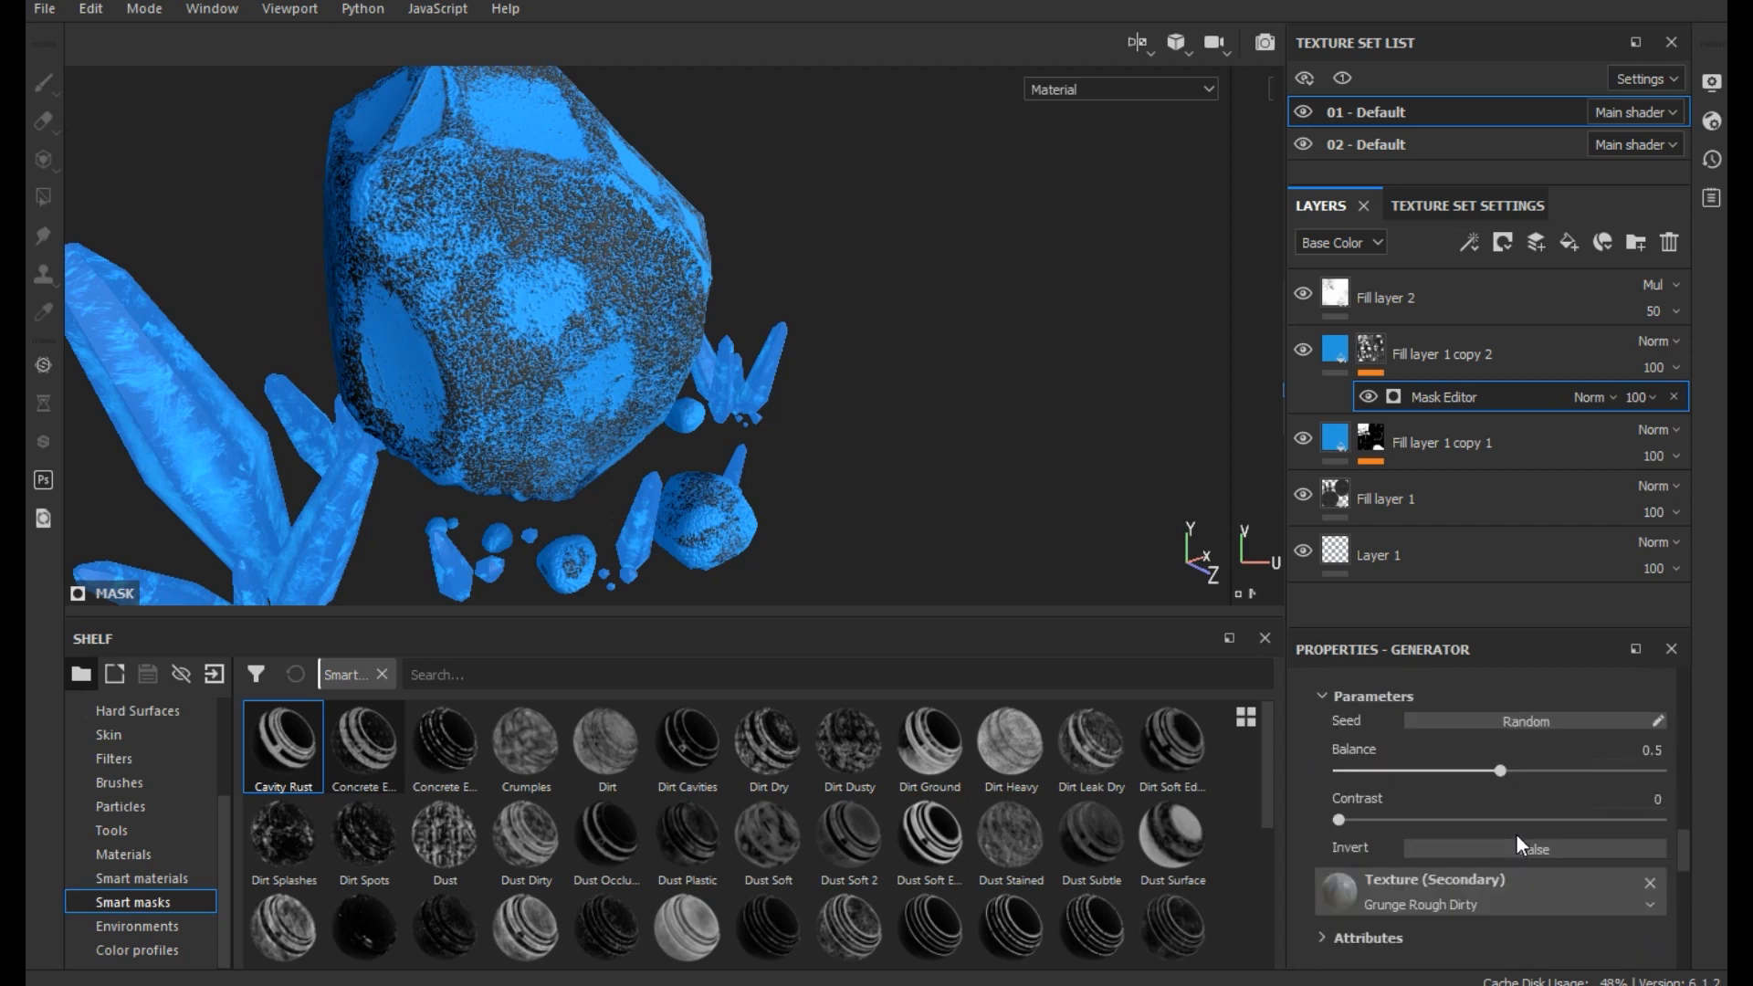
{"action": "left_click_drag", "start_coordinate": [1434, 771], "coordinate": [1537, 757]}
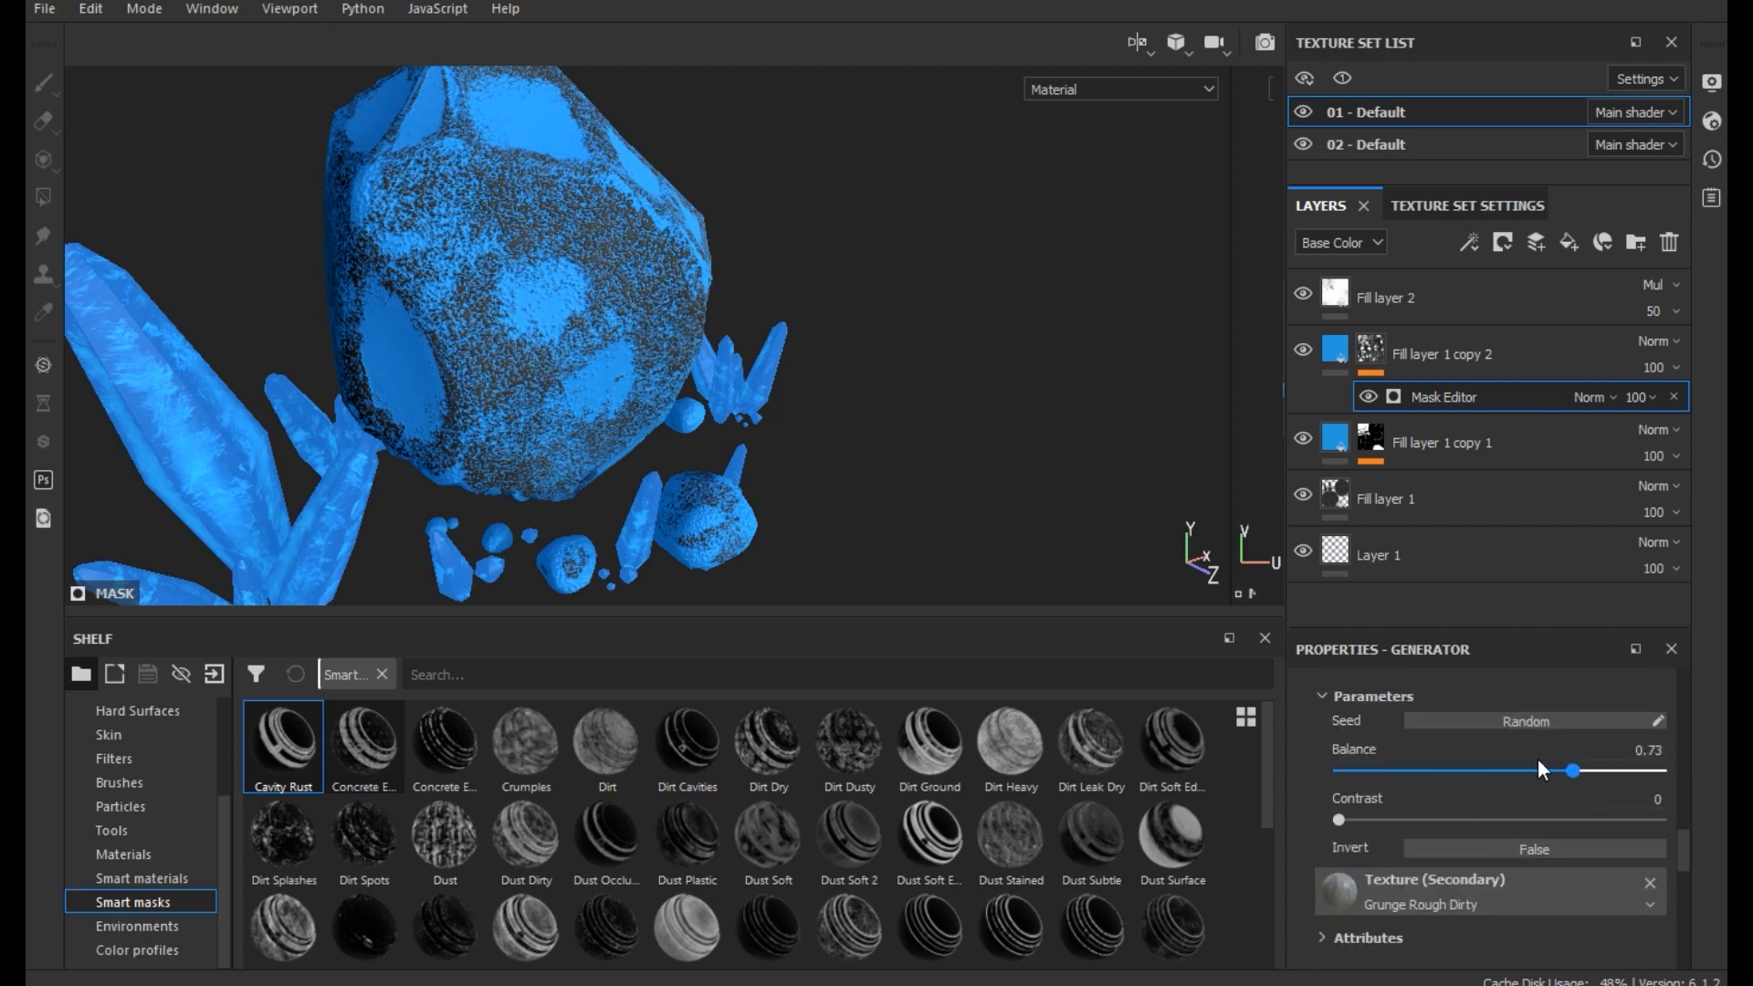
- Replace the mask of Fill layer 1 copy 2 with the Dirt smart mask and set its primary texture's Contrast to 0.88 and Balance to 0.25
{"action": "right_click", "coordinate": [1444, 331]}
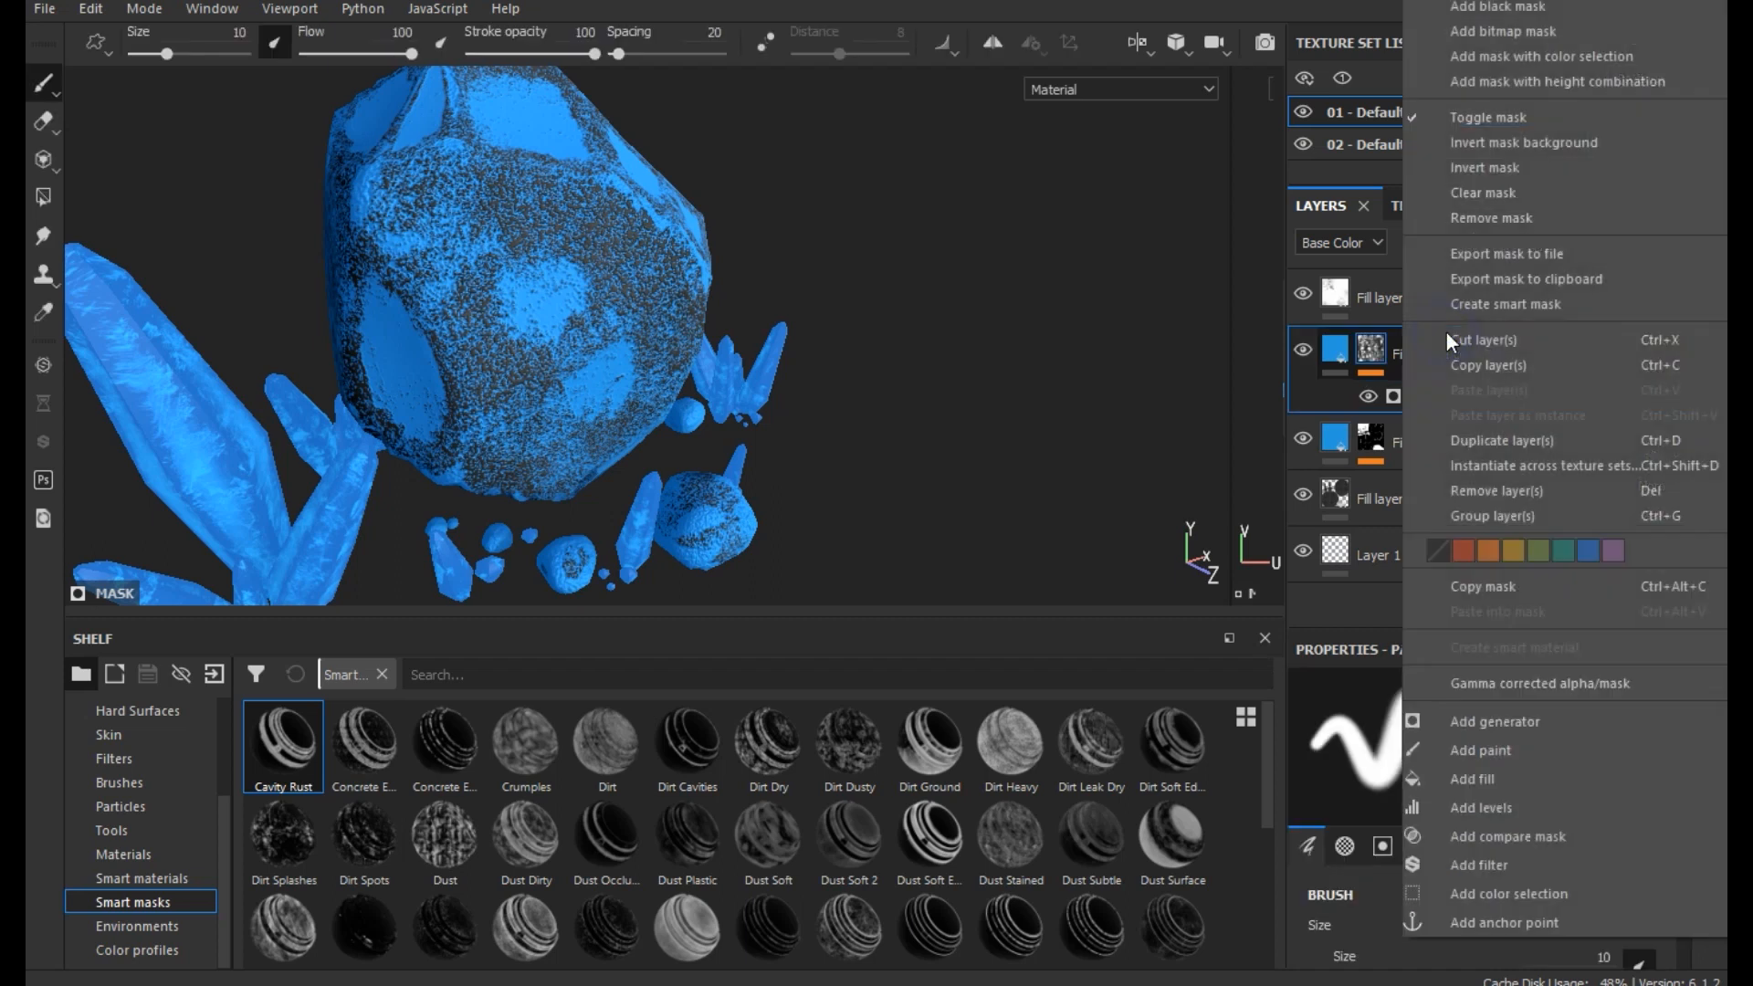
{"action": "left_click", "coordinate": [1479, 191]}
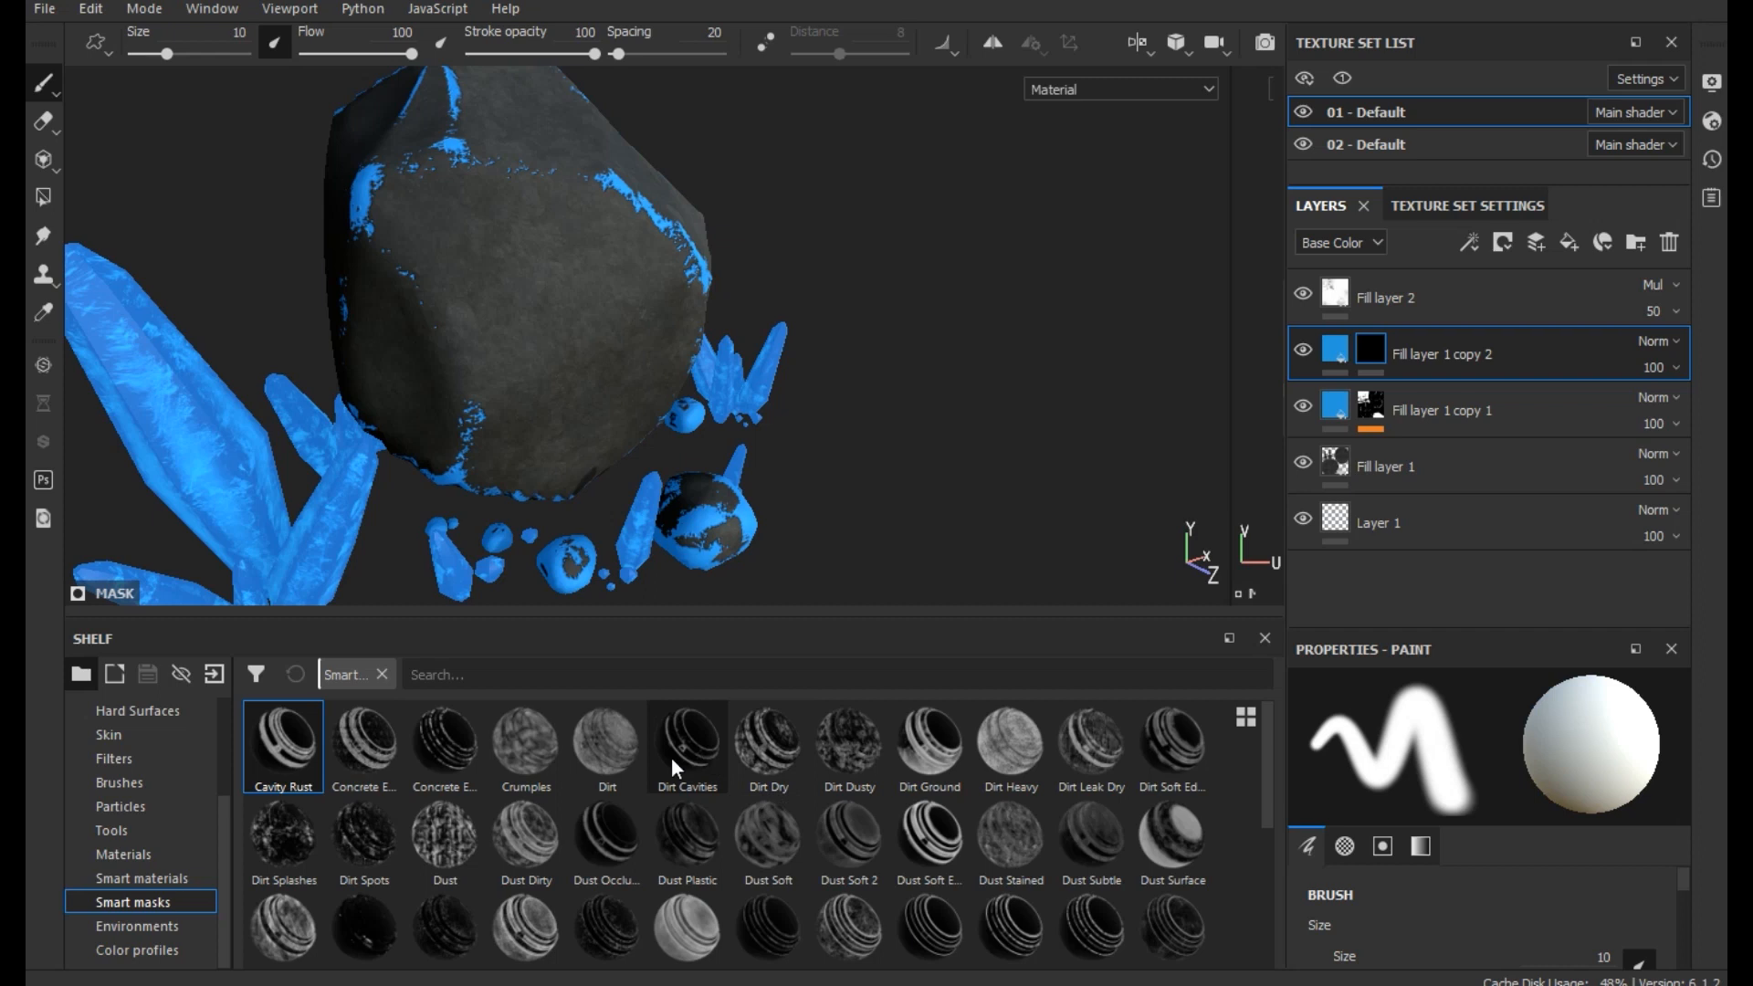
{"action": "mouse_move", "coordinate": [678, 773]}
{"action": "left_mouse_down"}
{"action": "mouse_move", "coordinate": [955, 655]}
{"action": "mouse_move", "coordinate": [705, 771]}
{"action": "left_mouse_up"}
{"action": "left_click_drag", "start_coordinate": [607, 744], "coordinate": [1405, 351]}
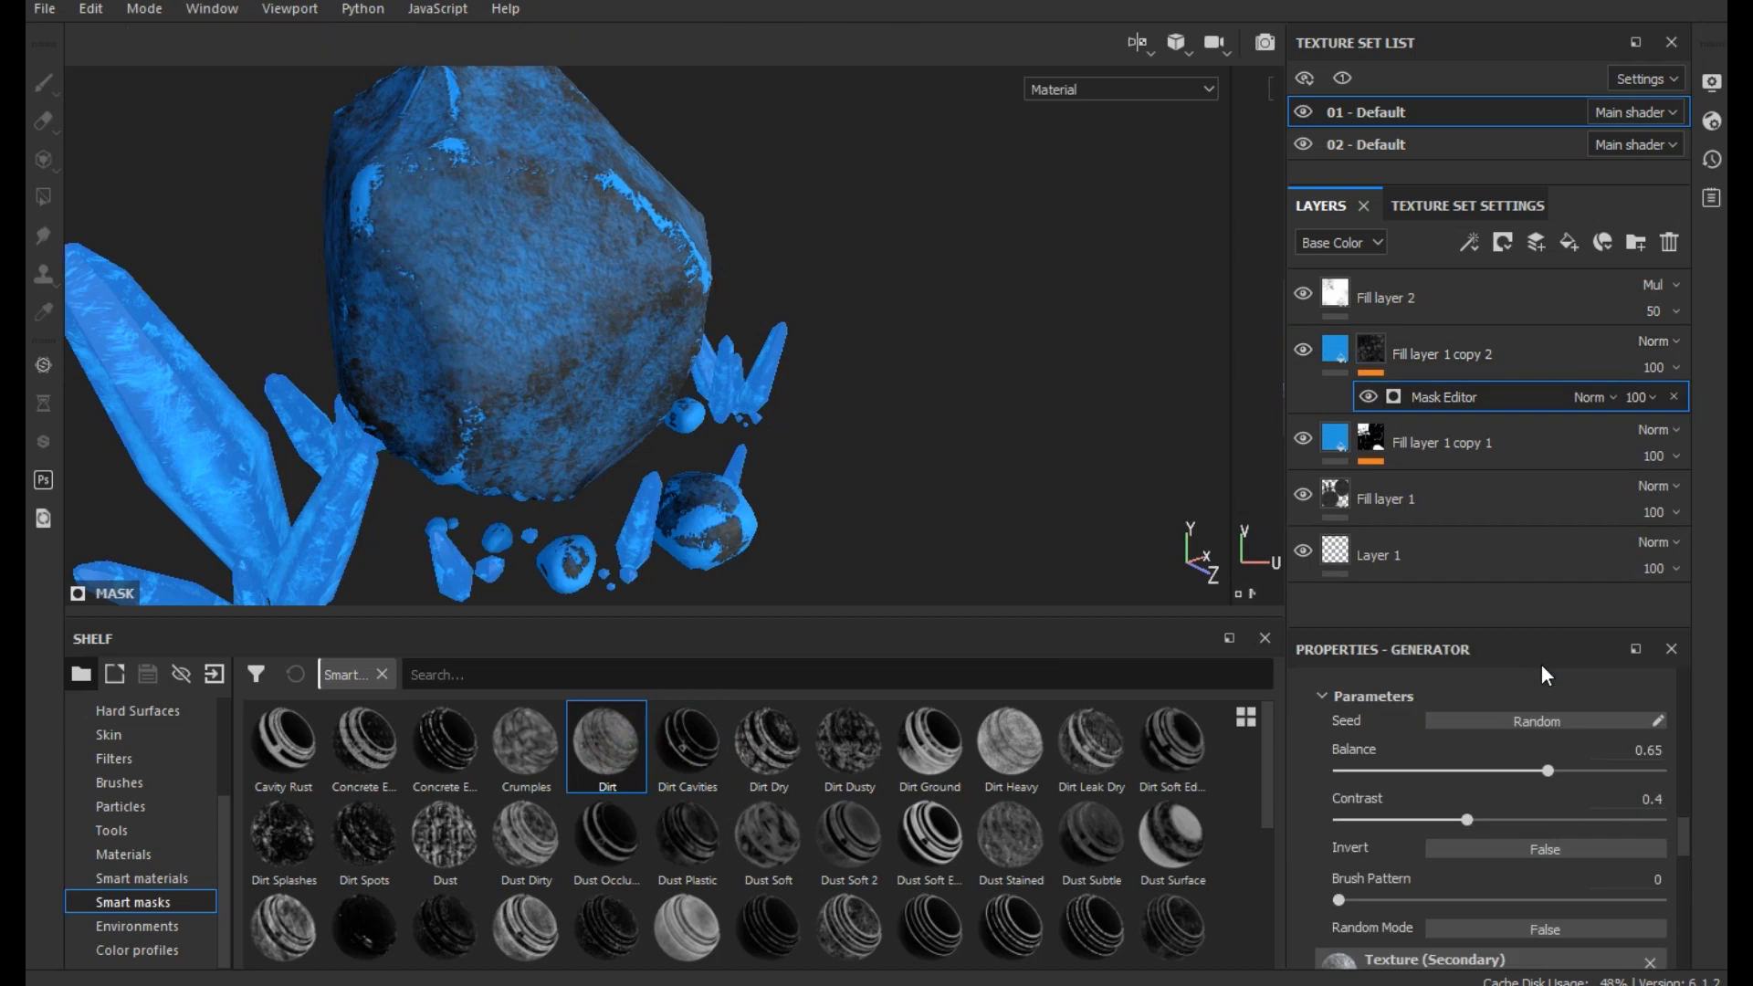
{"action": "left_click_drag", "start_coordinate": [1449, 819], "coordinate": [1441, 769]}
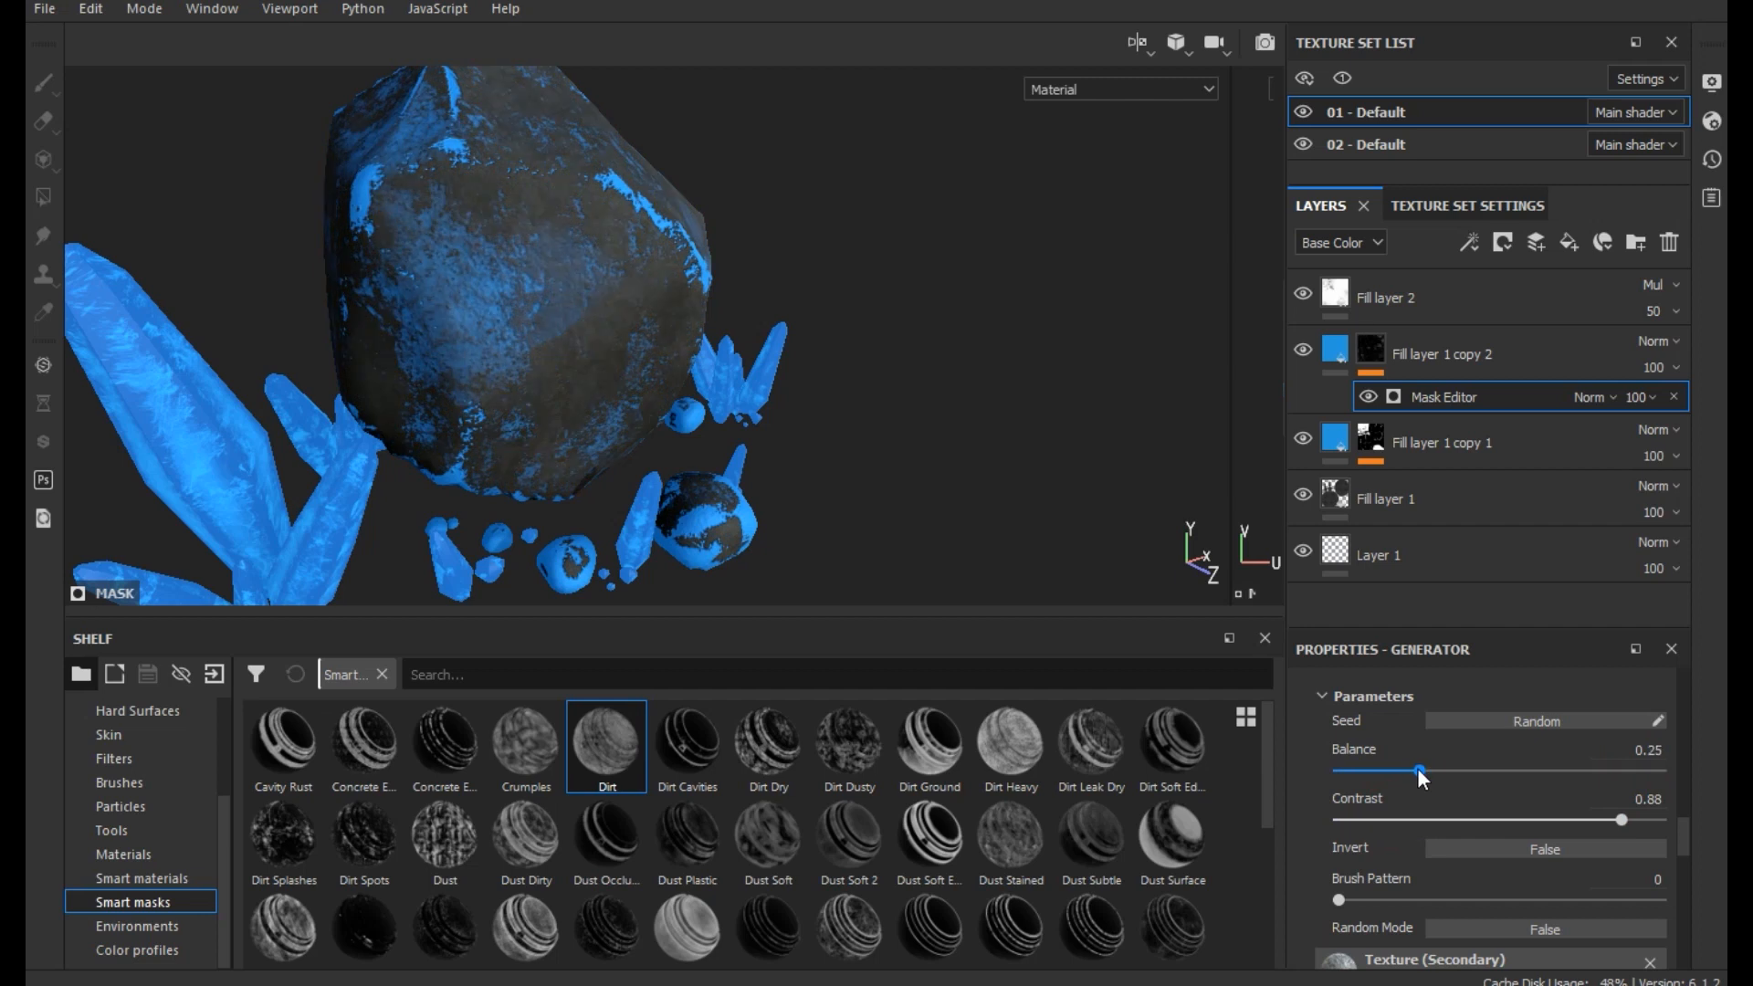
- Clear the mask of Fill layer 1 copy 2 and apply the Surface Rust smart mask to it
{"action": "right_click", "coordinate": [1454, 360]}
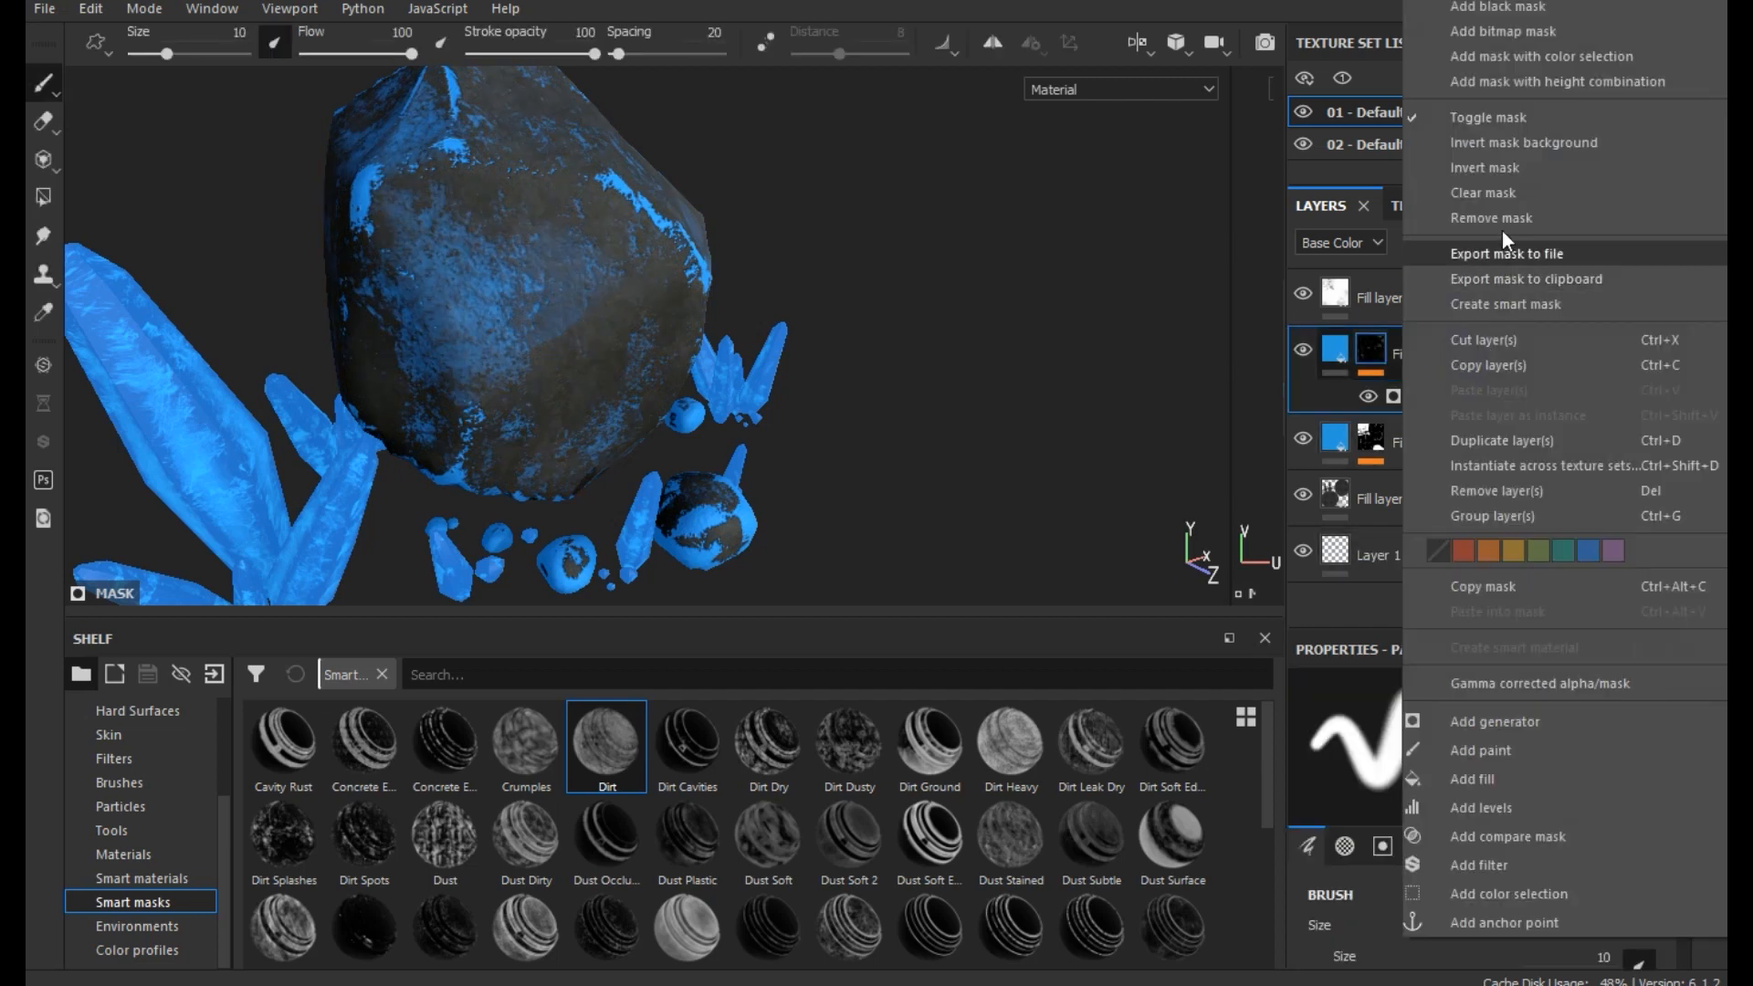
{"action": "left_click", "coordinate": [1489, 193]}
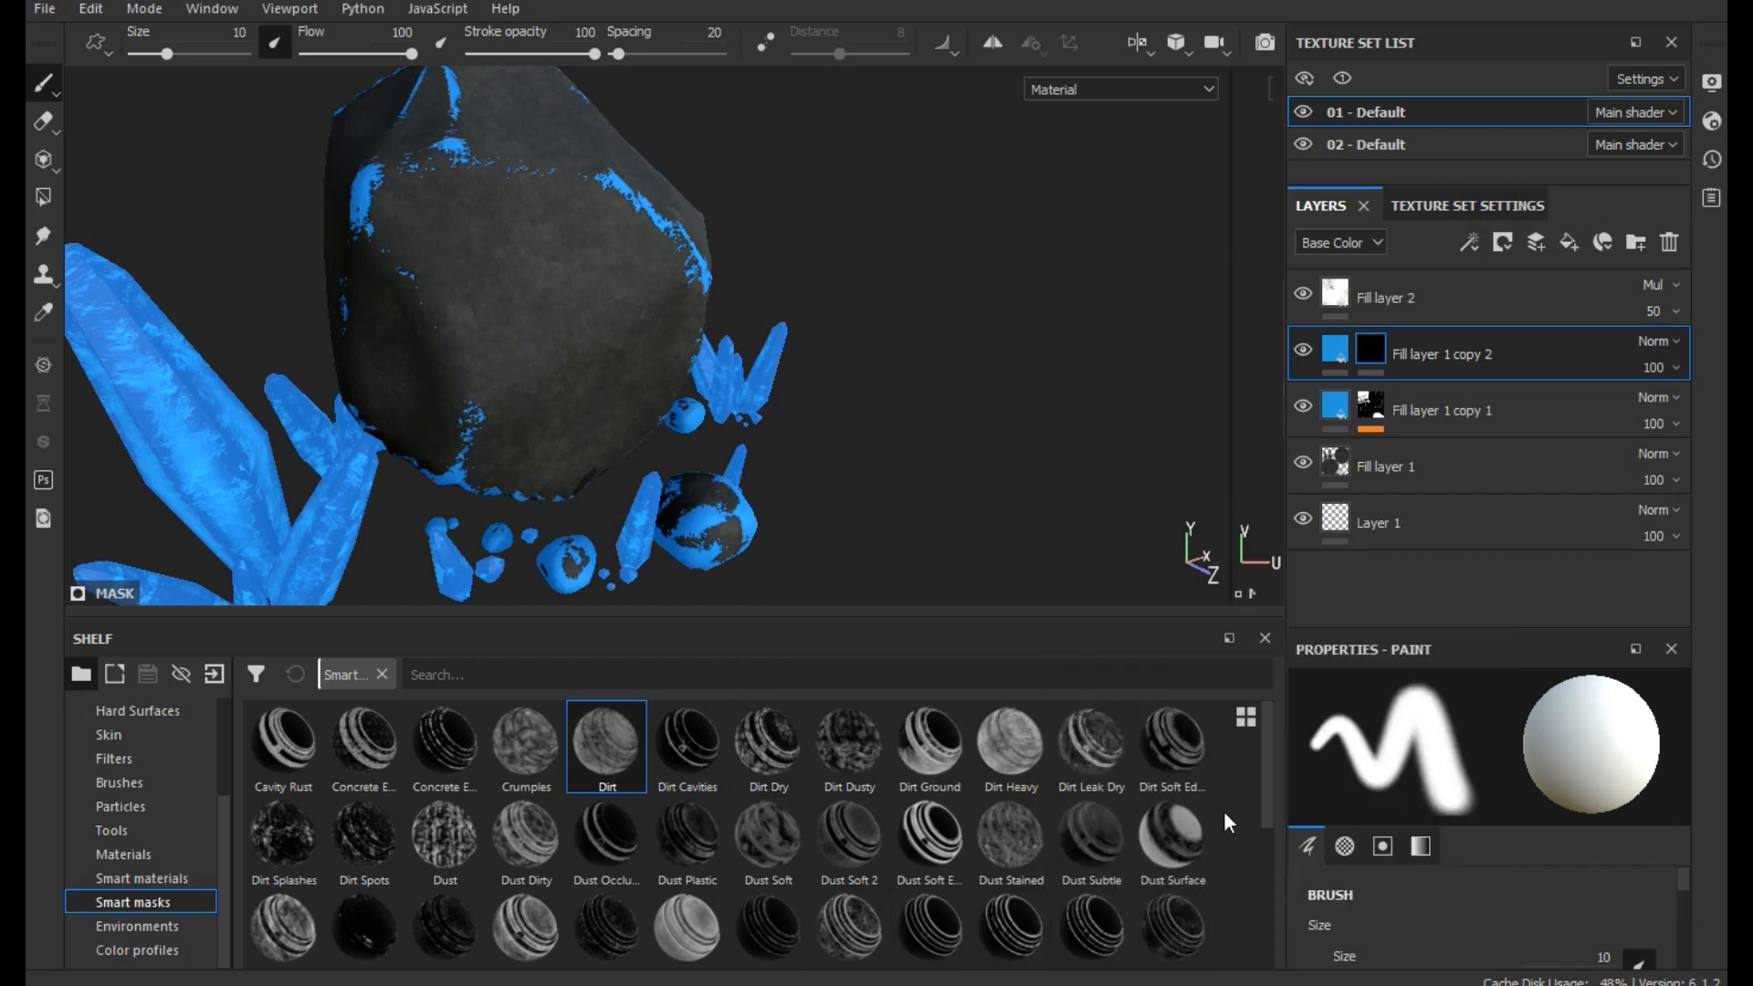
{"action": "mouse_move", "coordinate": [1263, 822]}
{"action": "left_mouse_down"}
{"action": "mouse_move", "coordinate": [1254, 919]}
{"action": "mouse_move", "coordinate": [1273, 919]}
{"action": "left_mouse_up"}
{"action": "left_click_drag", "start_coordinate": [522, 923], "coordinate": [1476, 346]}
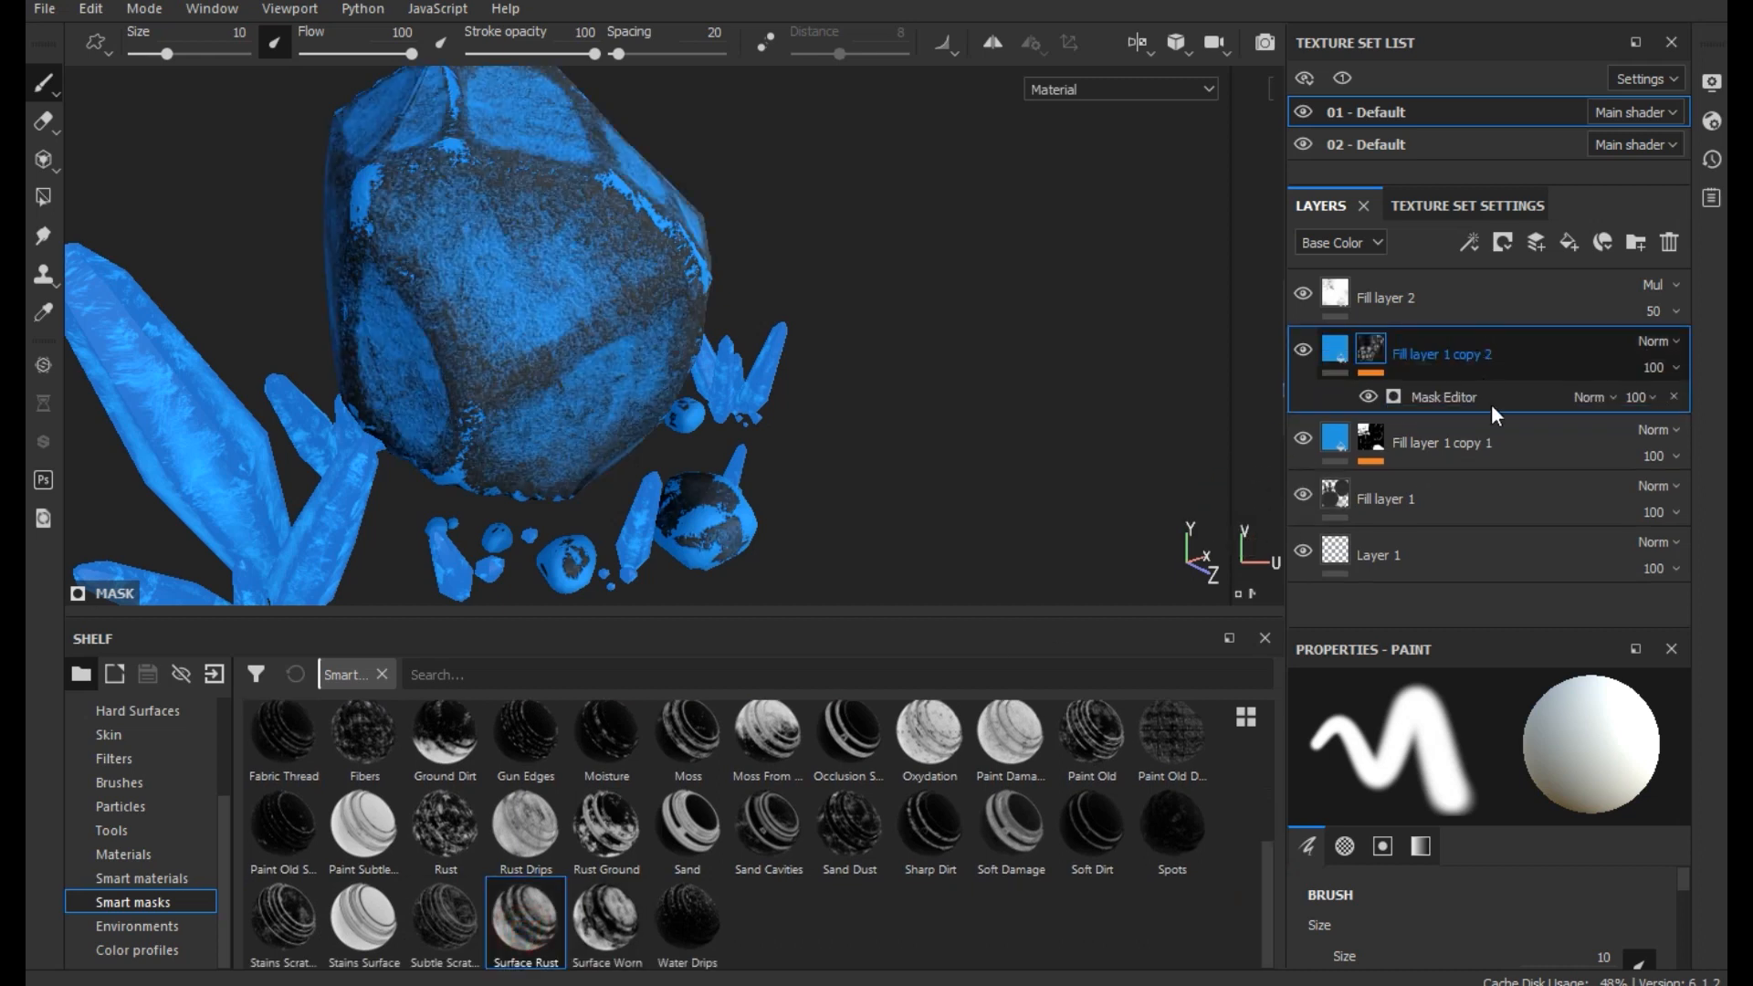
- In the Mask Editor of Fill layer 1 copy 2, set the primary texture's Contrast to 0.66, Global Balance to 0.62 and Global Contrast to 1
{"action": "left_click", "coordinate": [1461, 396]}
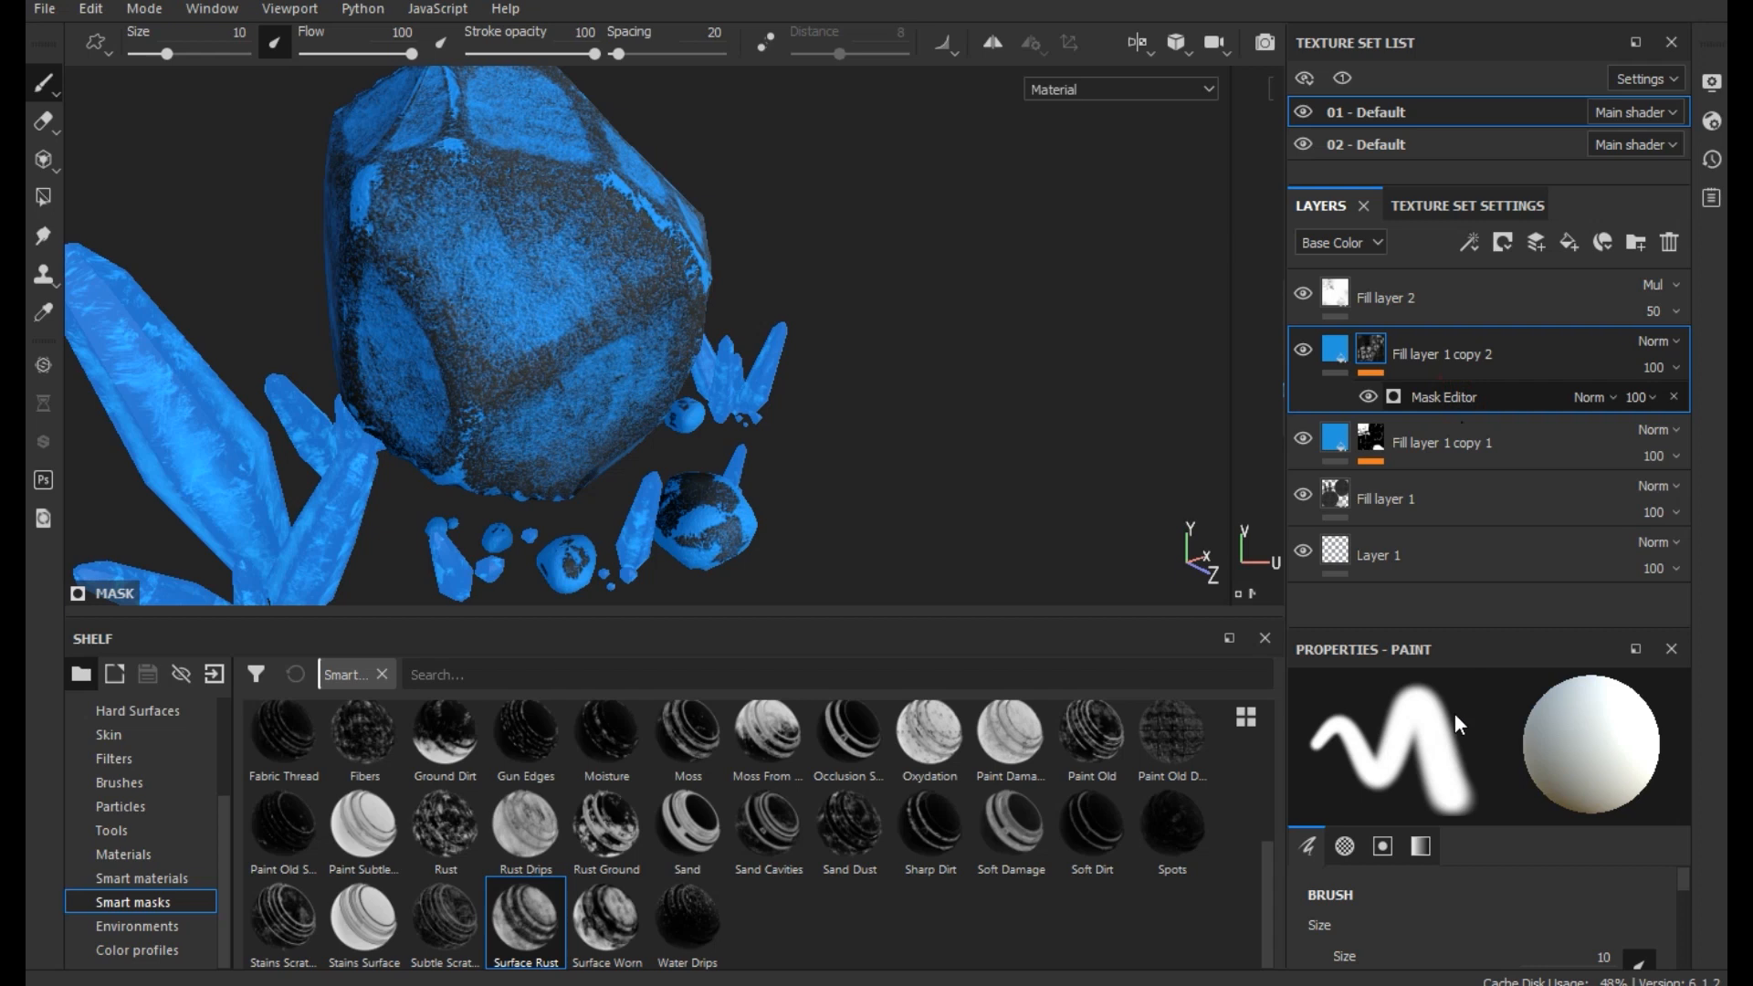
{"action": "left_click_drag", "start_coordinate": [1464, 820], "coordinate": [1549, 822]}
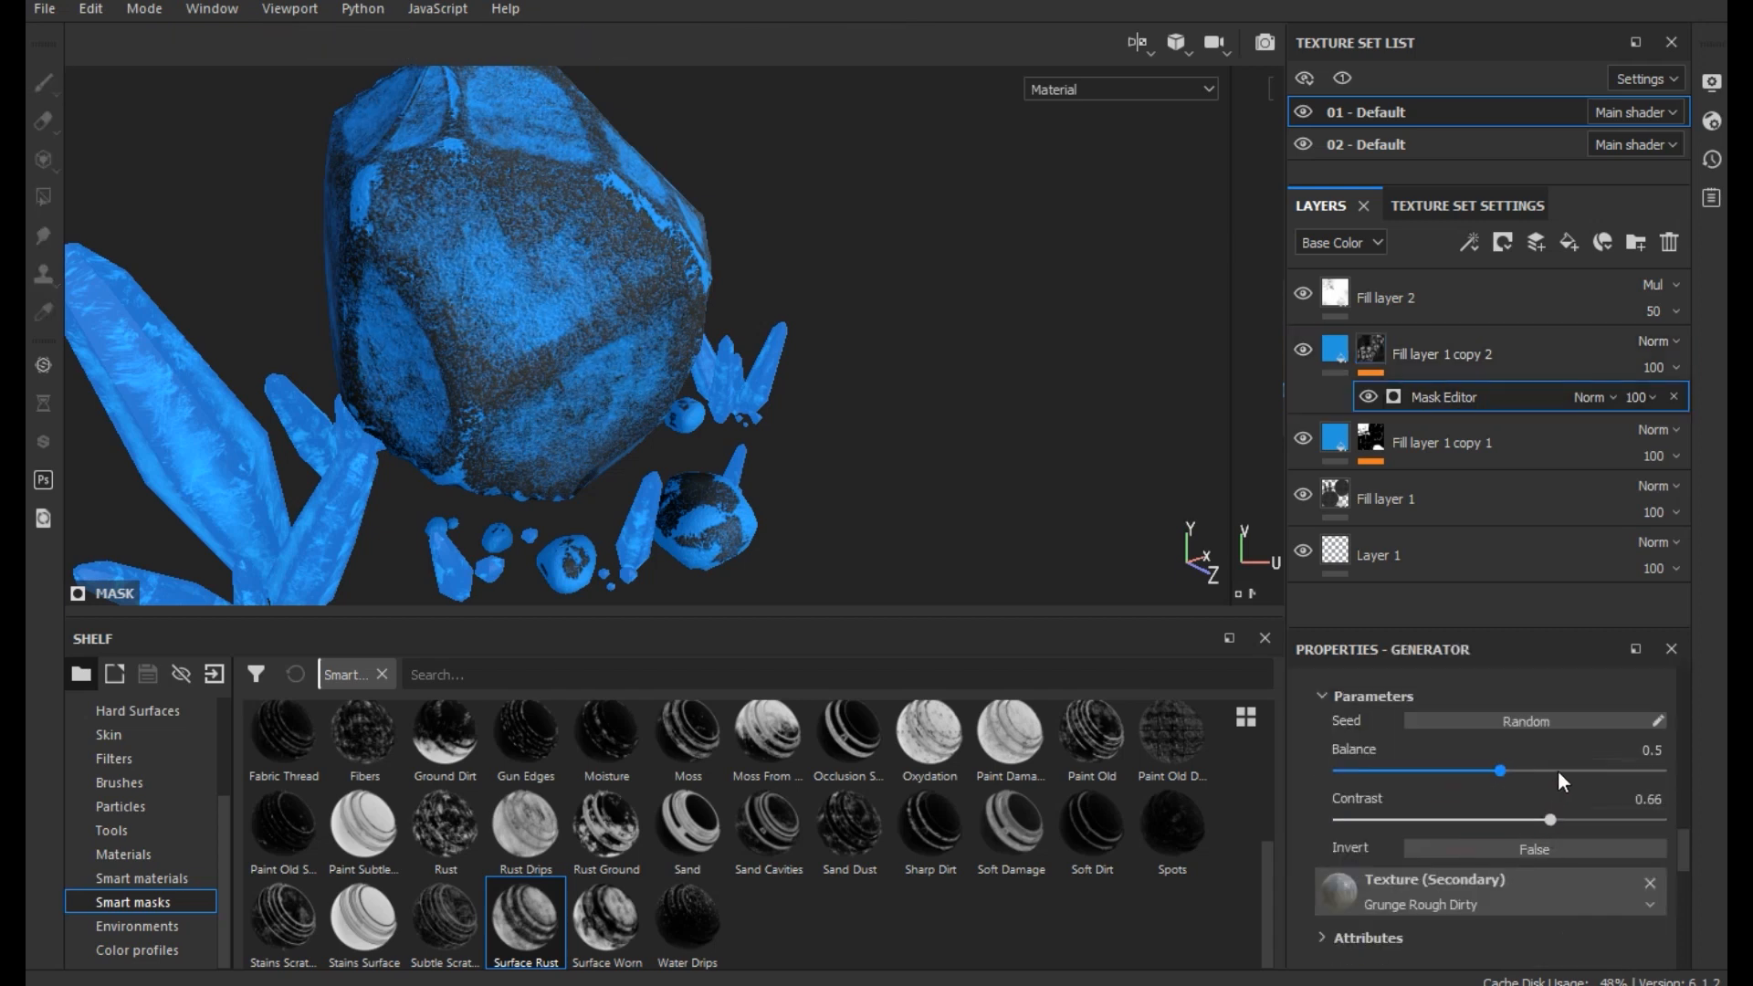
{"action": "scroll", "coordinate": [1558, 769], "scroll_direction": "up", "scroll_amount": 15}
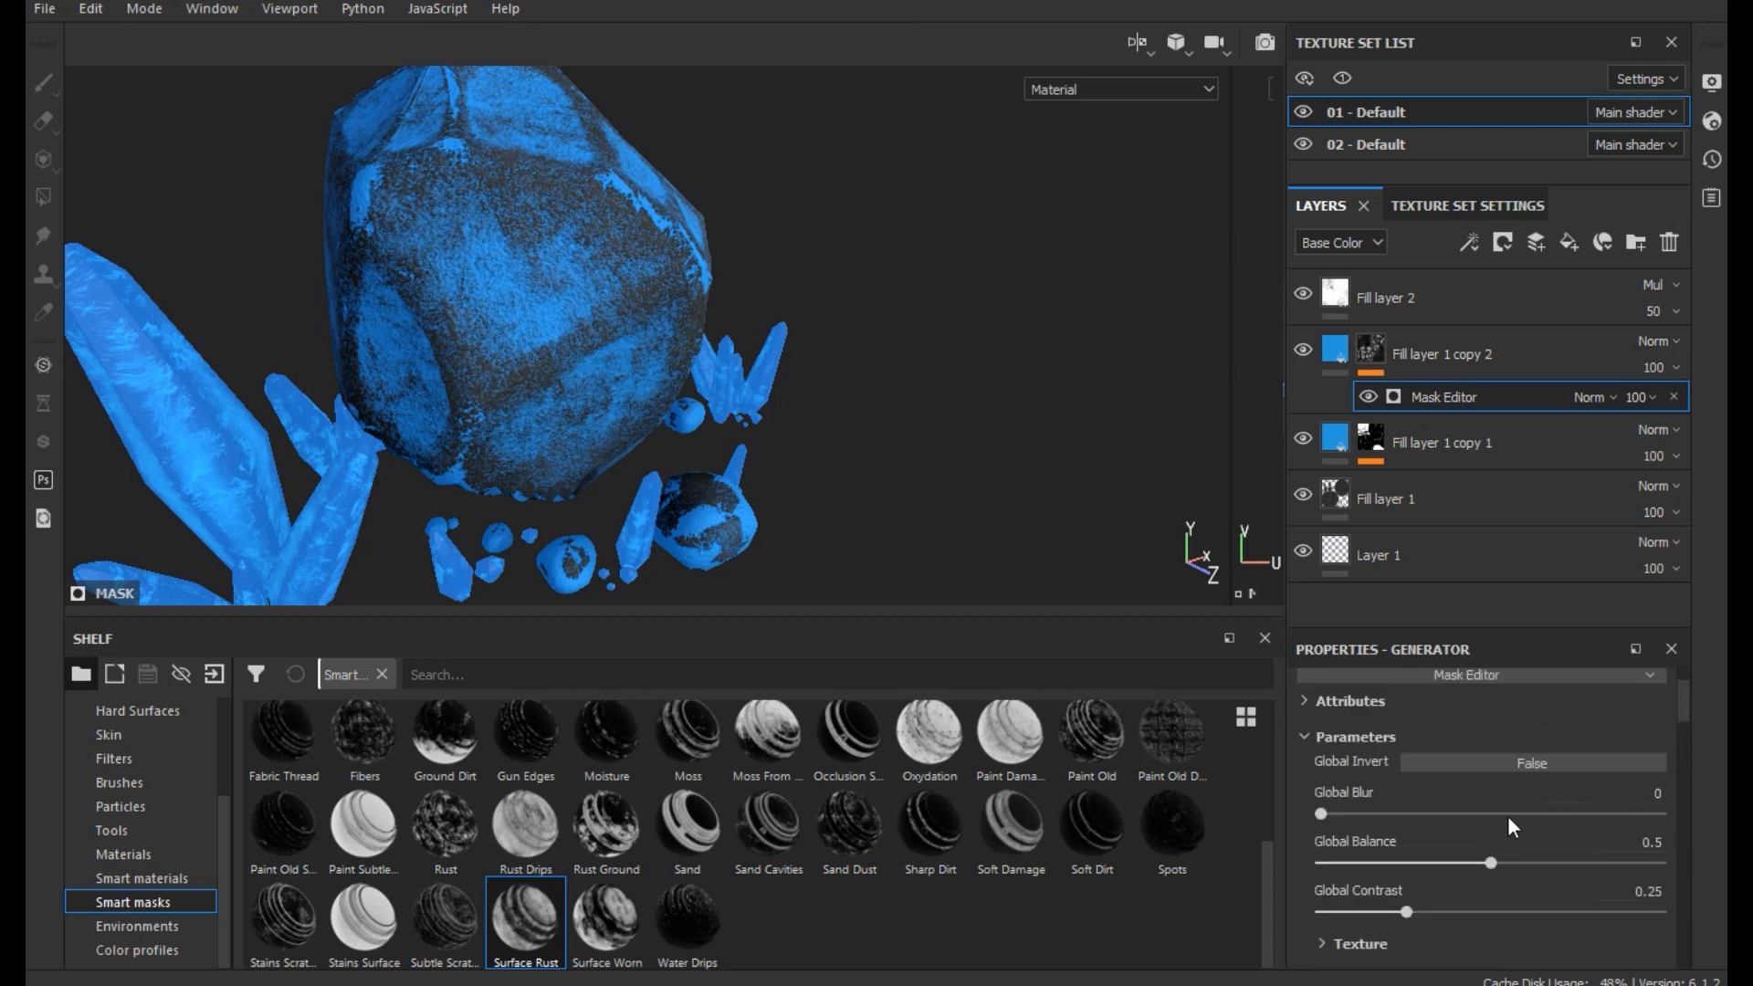
{"action": "mouse_move", "coordinate": [1547, 866]}
{"action": "left_mouse_down"}
{"action": "mouse_move", "coordinate": [1569, 865]}
{"action": "mouse_move", "coordinate": [1553, 862]}
{"action": "left_mouse_up"}
{"action": "left_click_drag", "start_coordinate": [1461, 911], "coordinate": [1528, 906]}
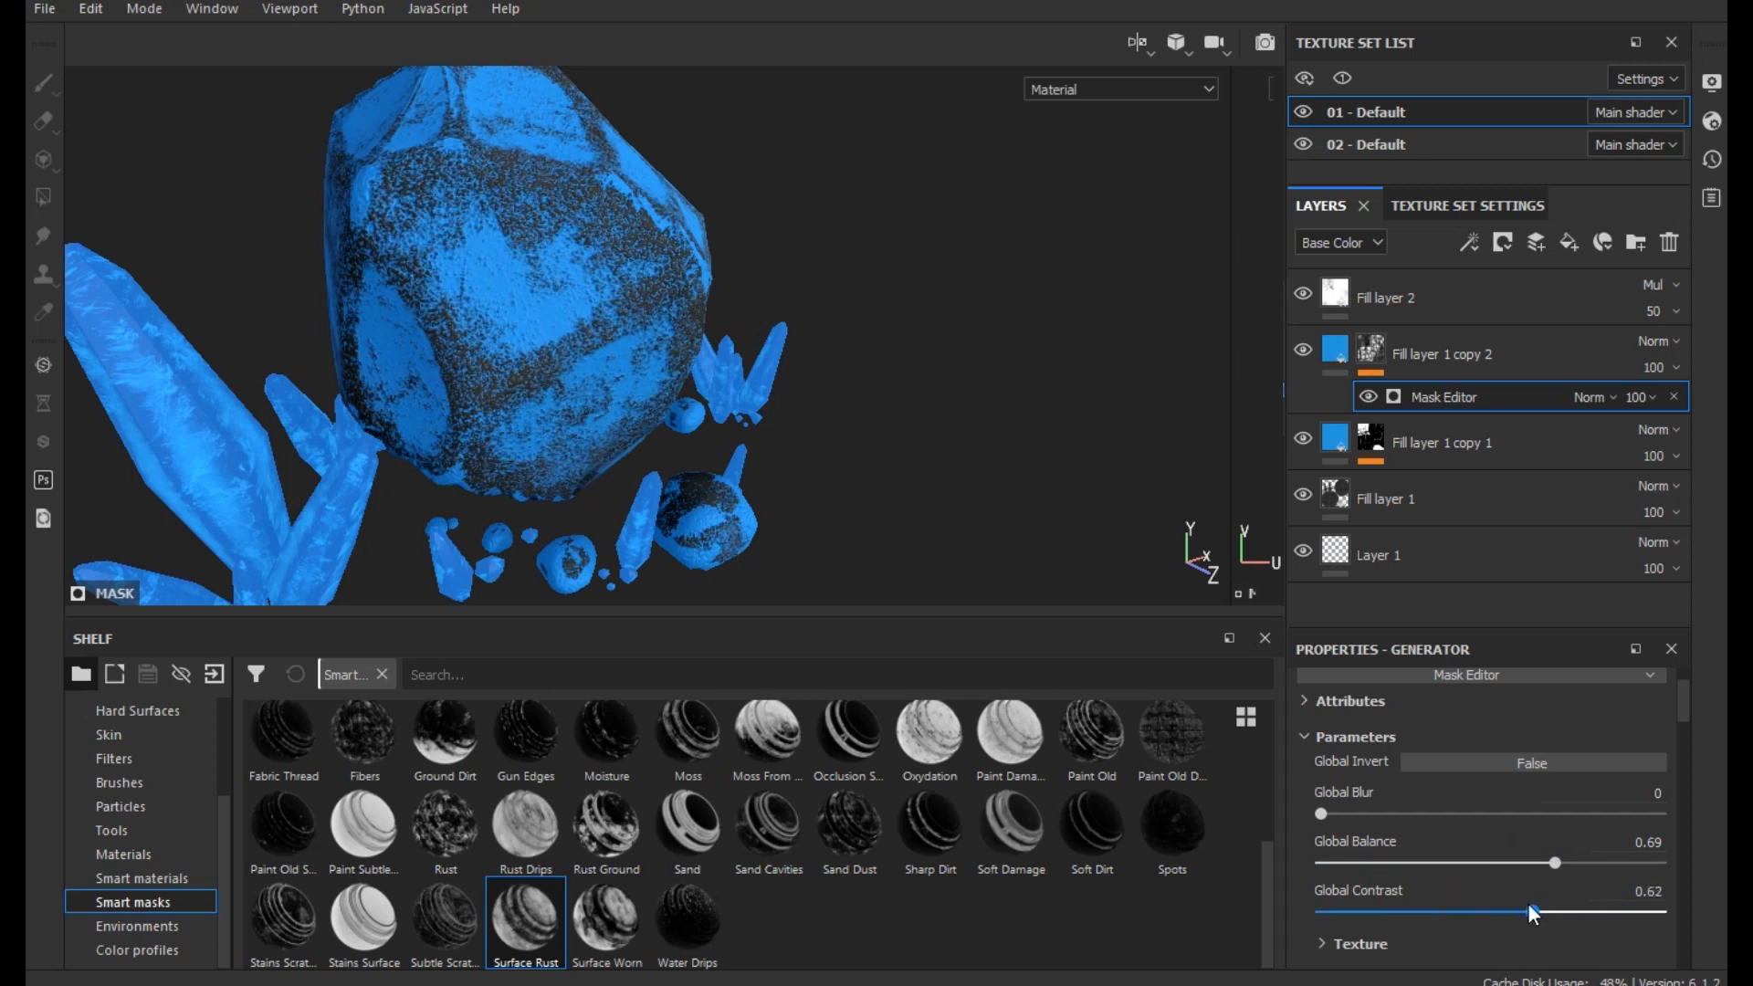
{"action": "left_click", "coordinate": [1613, 866]}
{"action": "left_click_drag", "start_coordinate": [1614, 864], "coordinate": [1556, 864]}
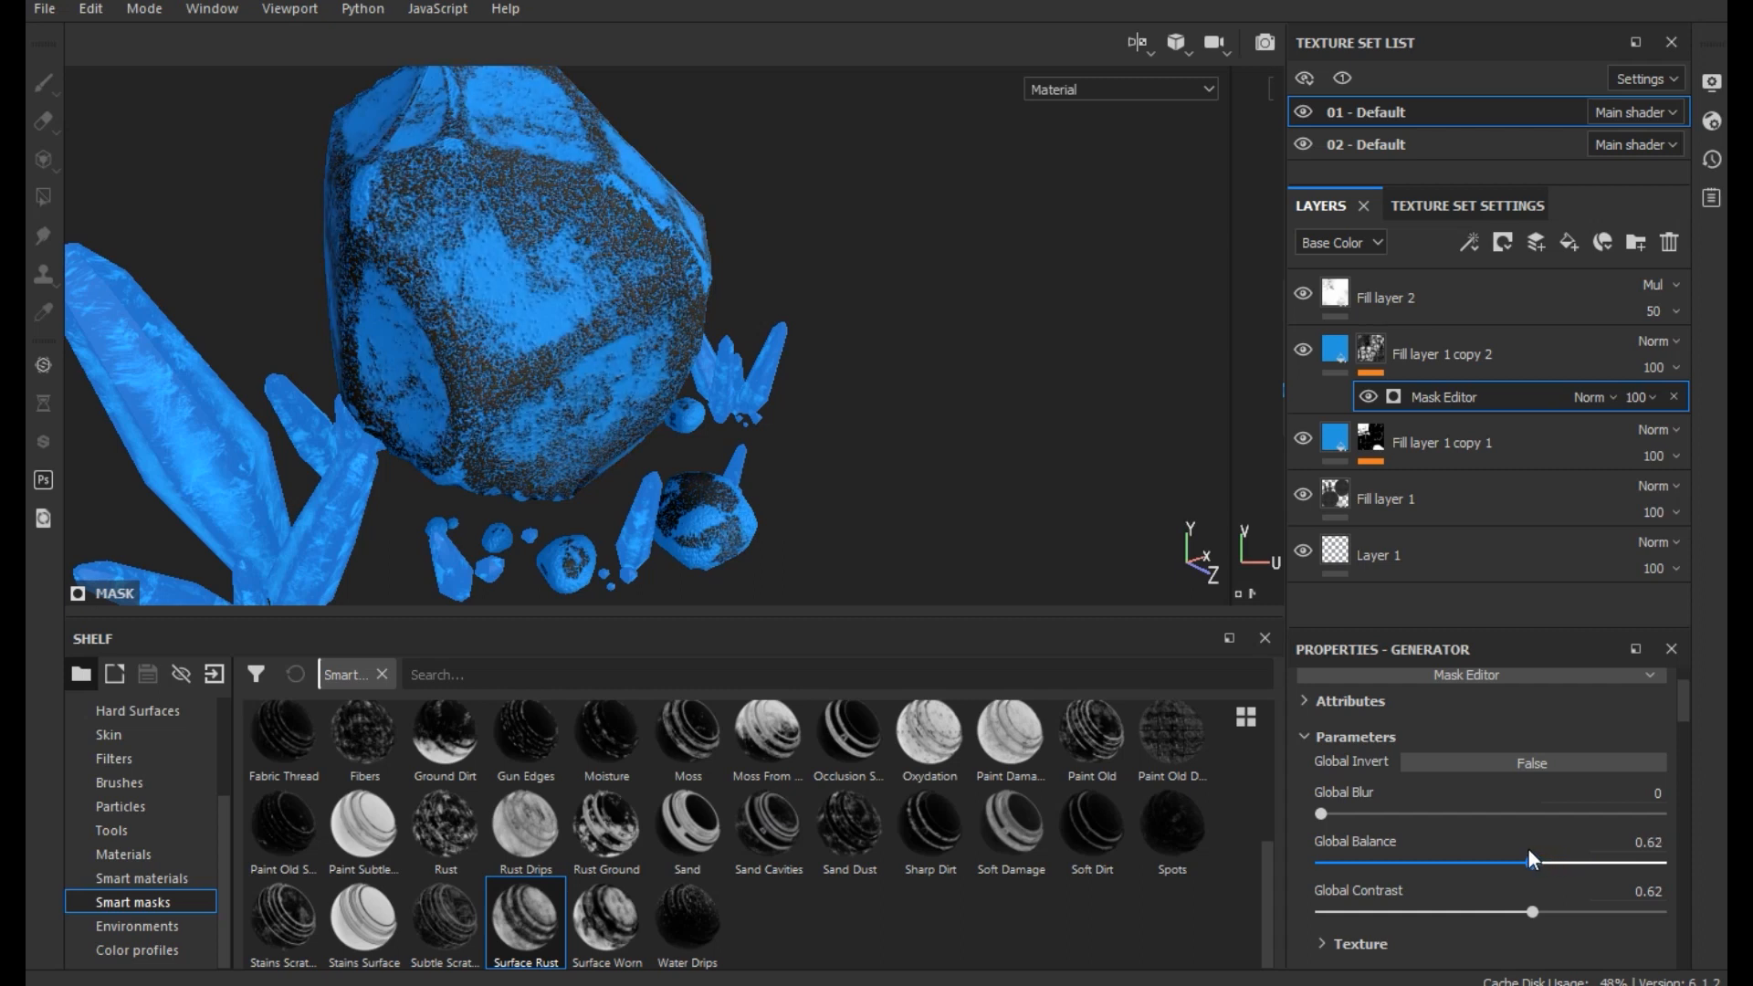
{"action": "scroll", "coordinate": [1435, 859], "scroll_direction": "down", "scroll_amount": 4}
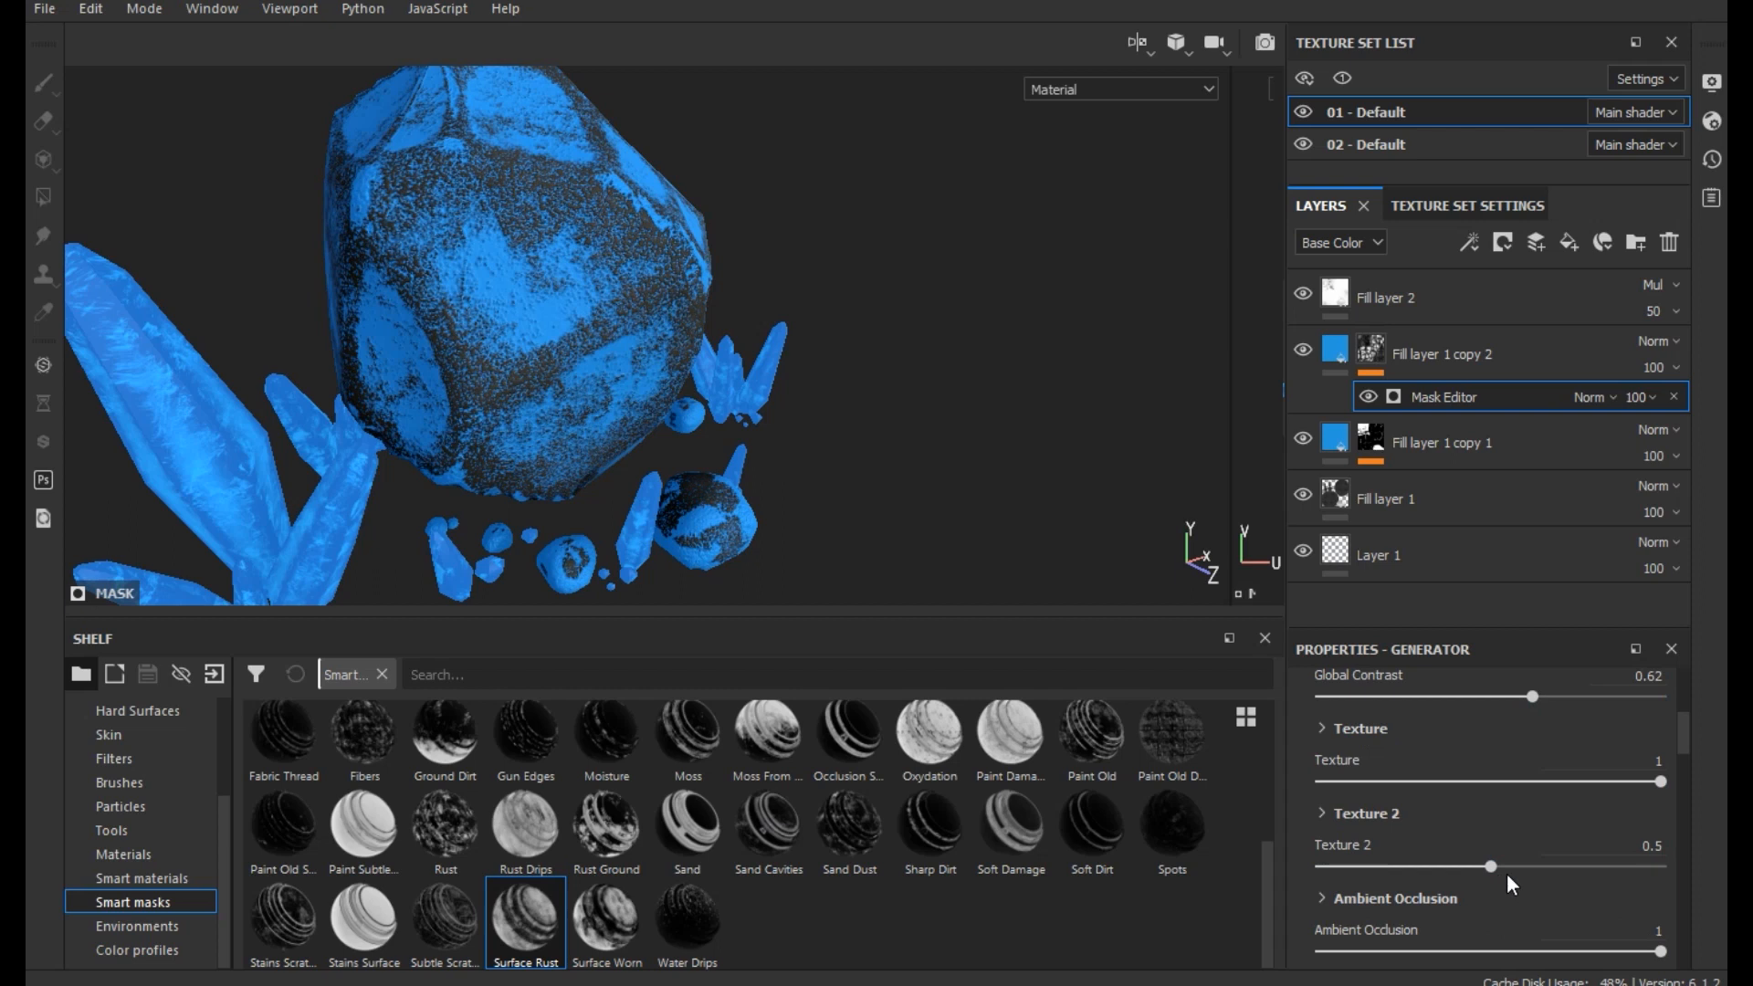
{"action": "left_click_drag", "start_coordinate": [1442, 697], "coordinate": [1673, 715]}
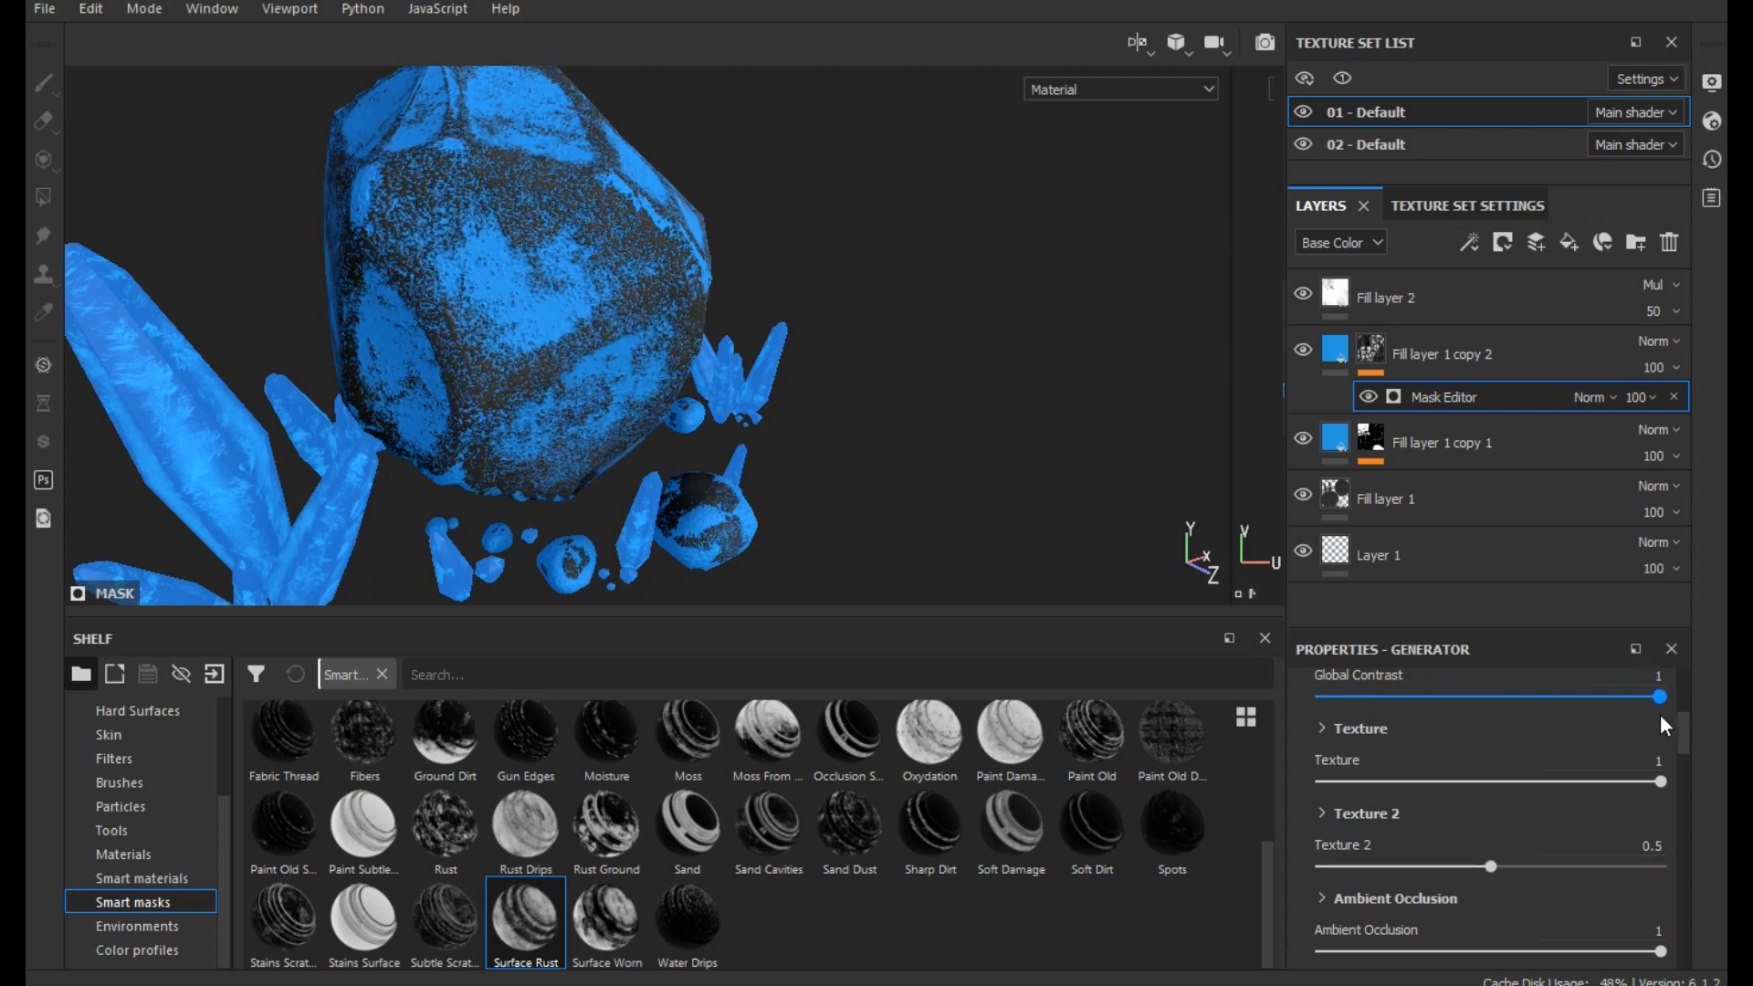
- Remove the Surface Rust mask effect from Fill layer 1 copy 2 in texture set 01 - Default
{"action": "scroll", "coordinate": [560, 451], "scroll_direction": "down", "scroll_amount": 5}
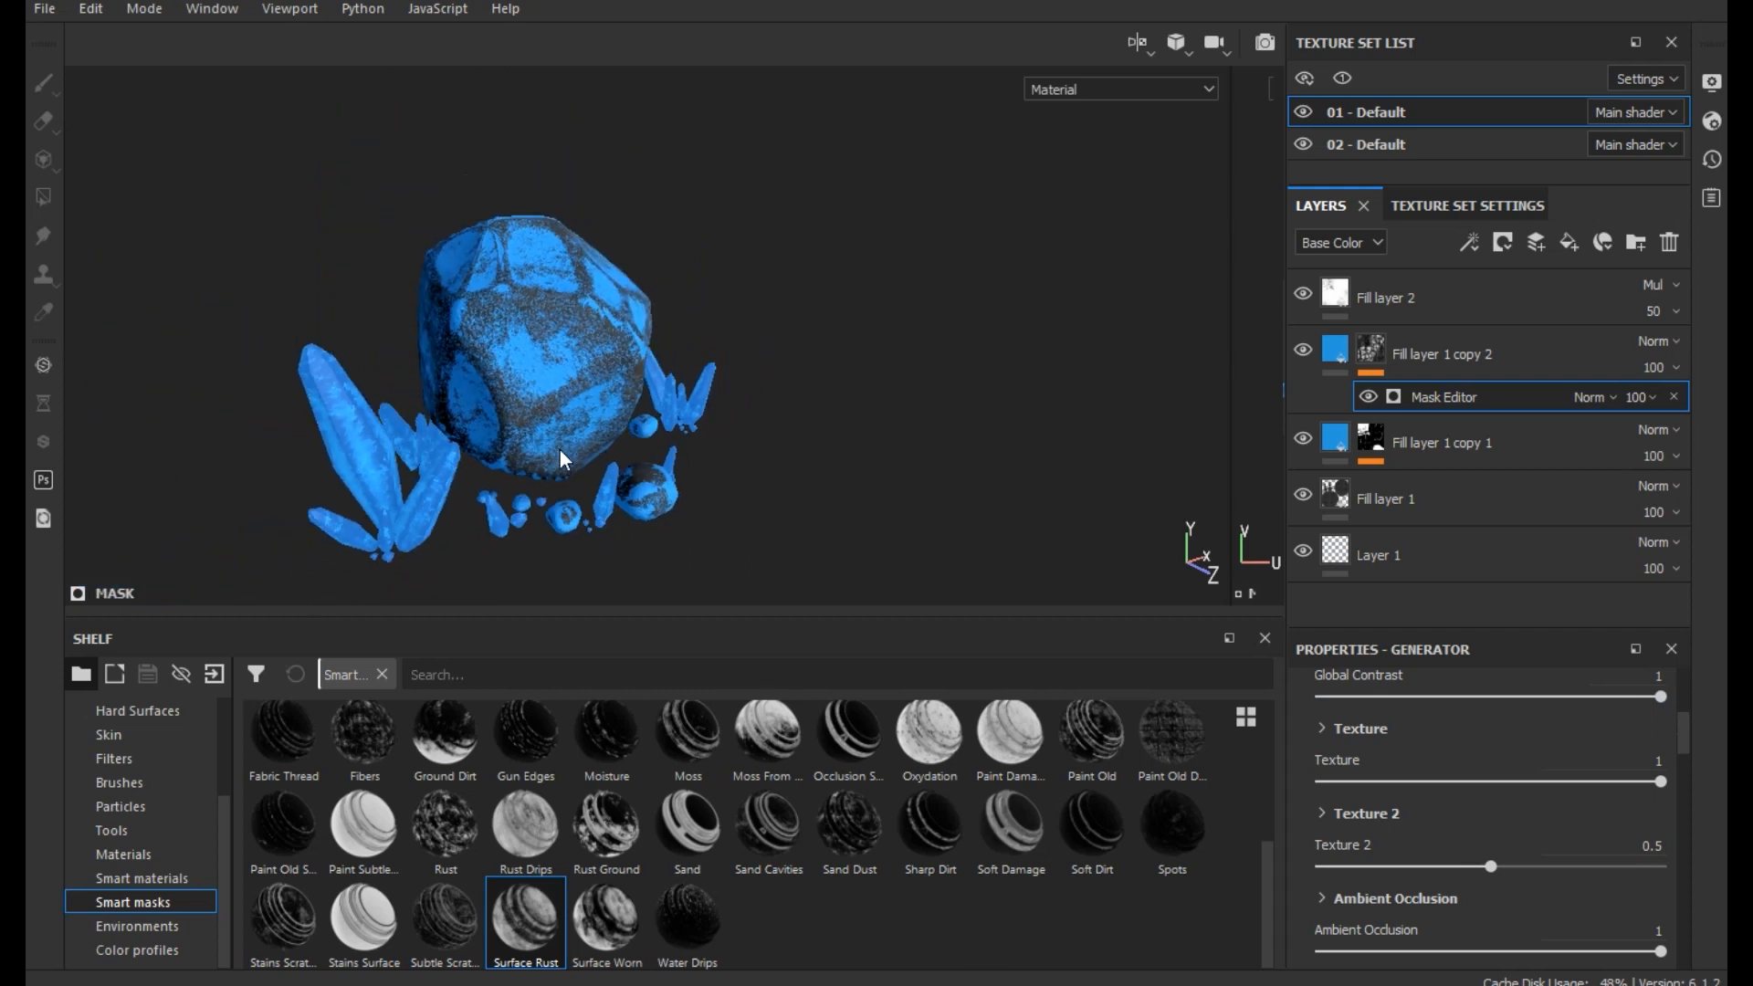
{"action": "key", "text": "Delete"}
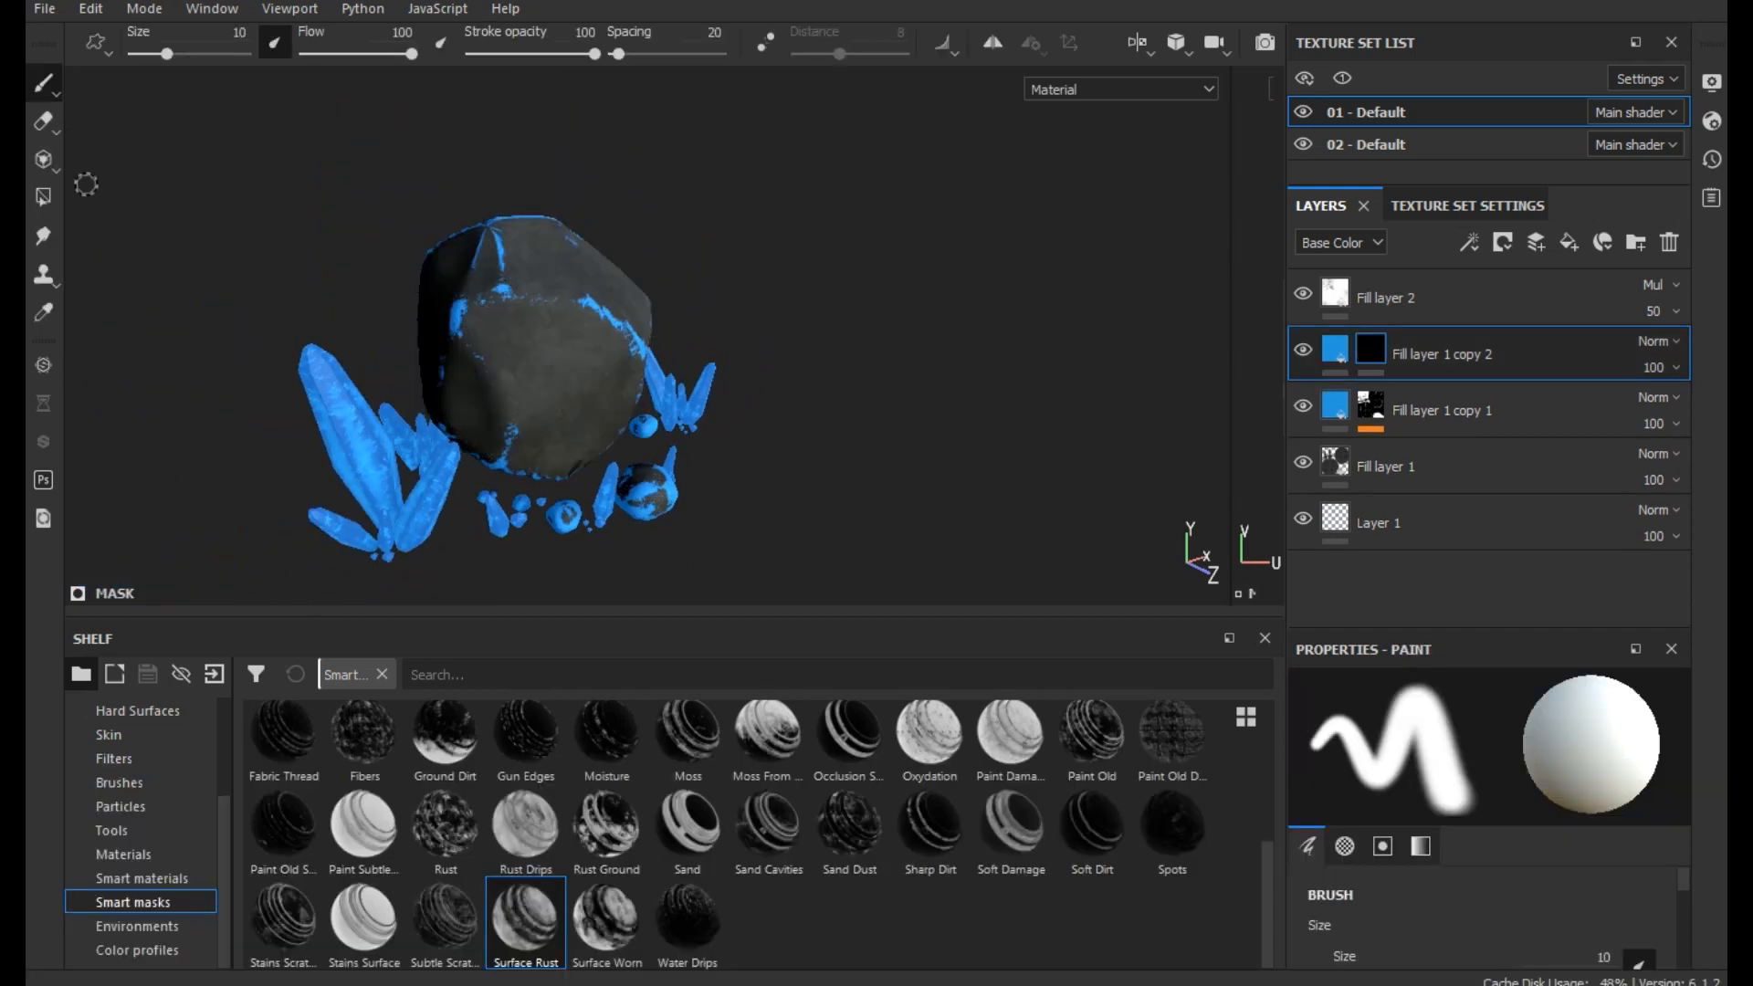
- In texture set 02 - Default, duplicate Fill layer 1 copy 1 and clear the duplicate's mask
{"action": "left_click", "coordinate": [1485, 150]}
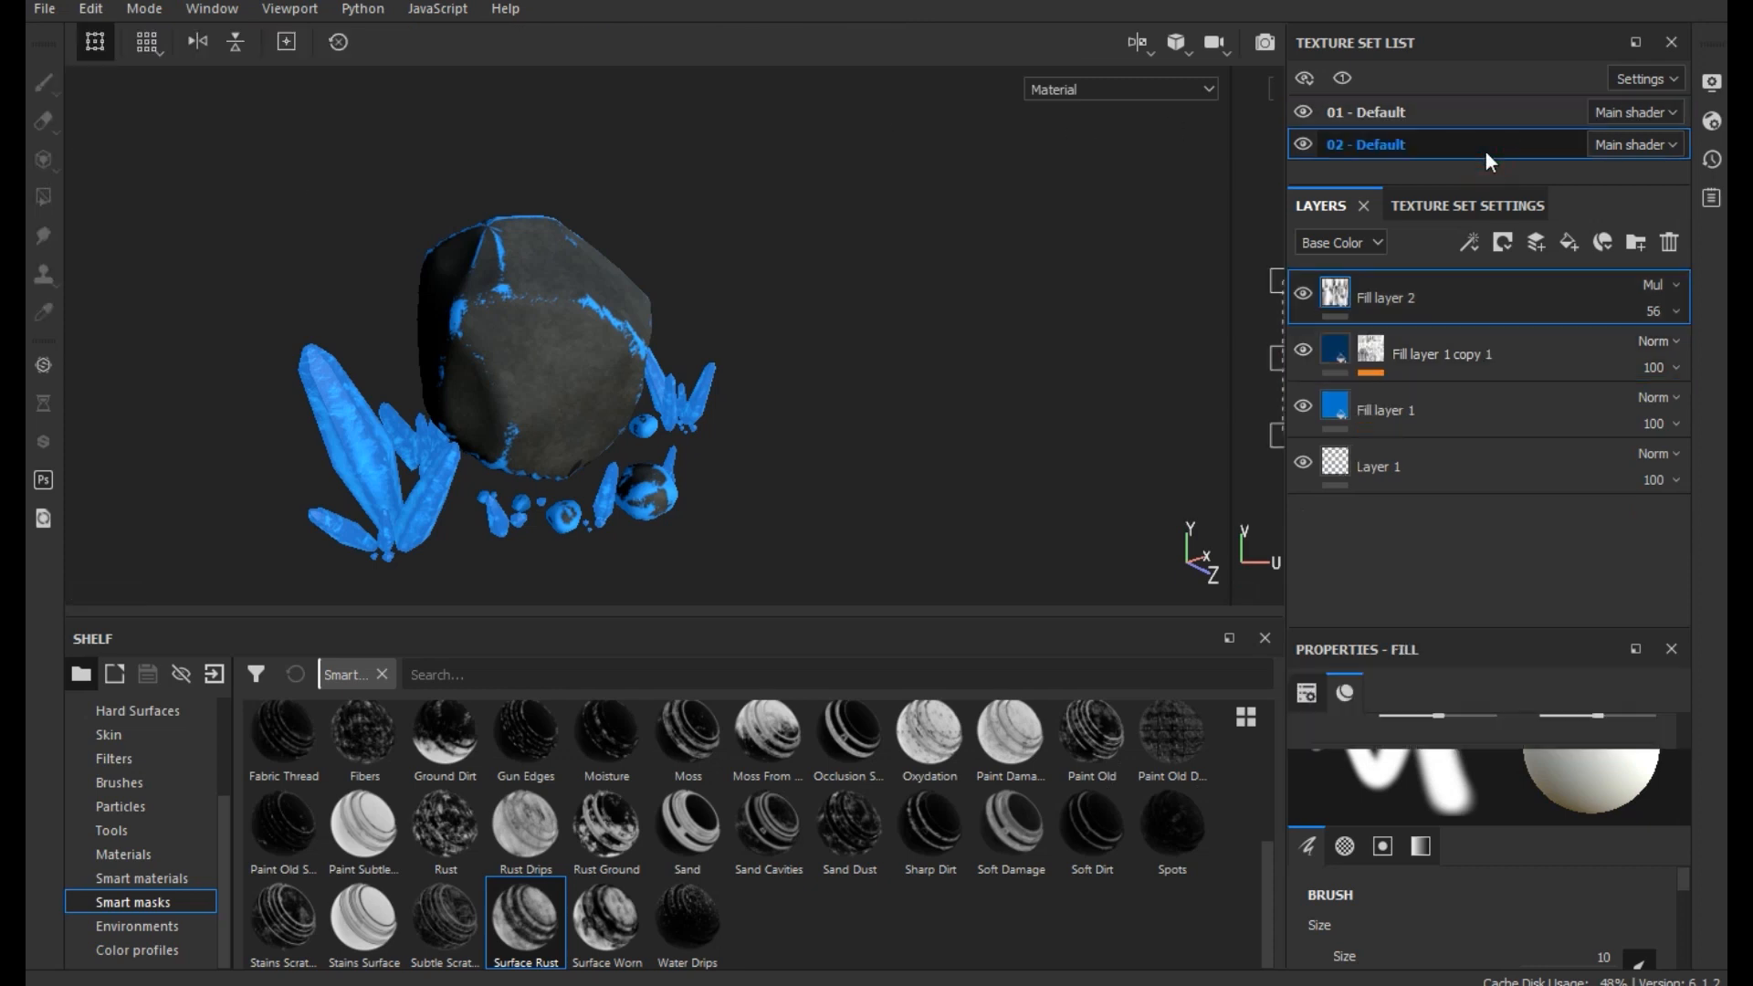
{"action": "left_click", "coordinate": [1303, 355]}
{"action": "left_click", "coordinate": [1302, 360]}
{"action": "right_click", "coordinate": [1417, 338]}
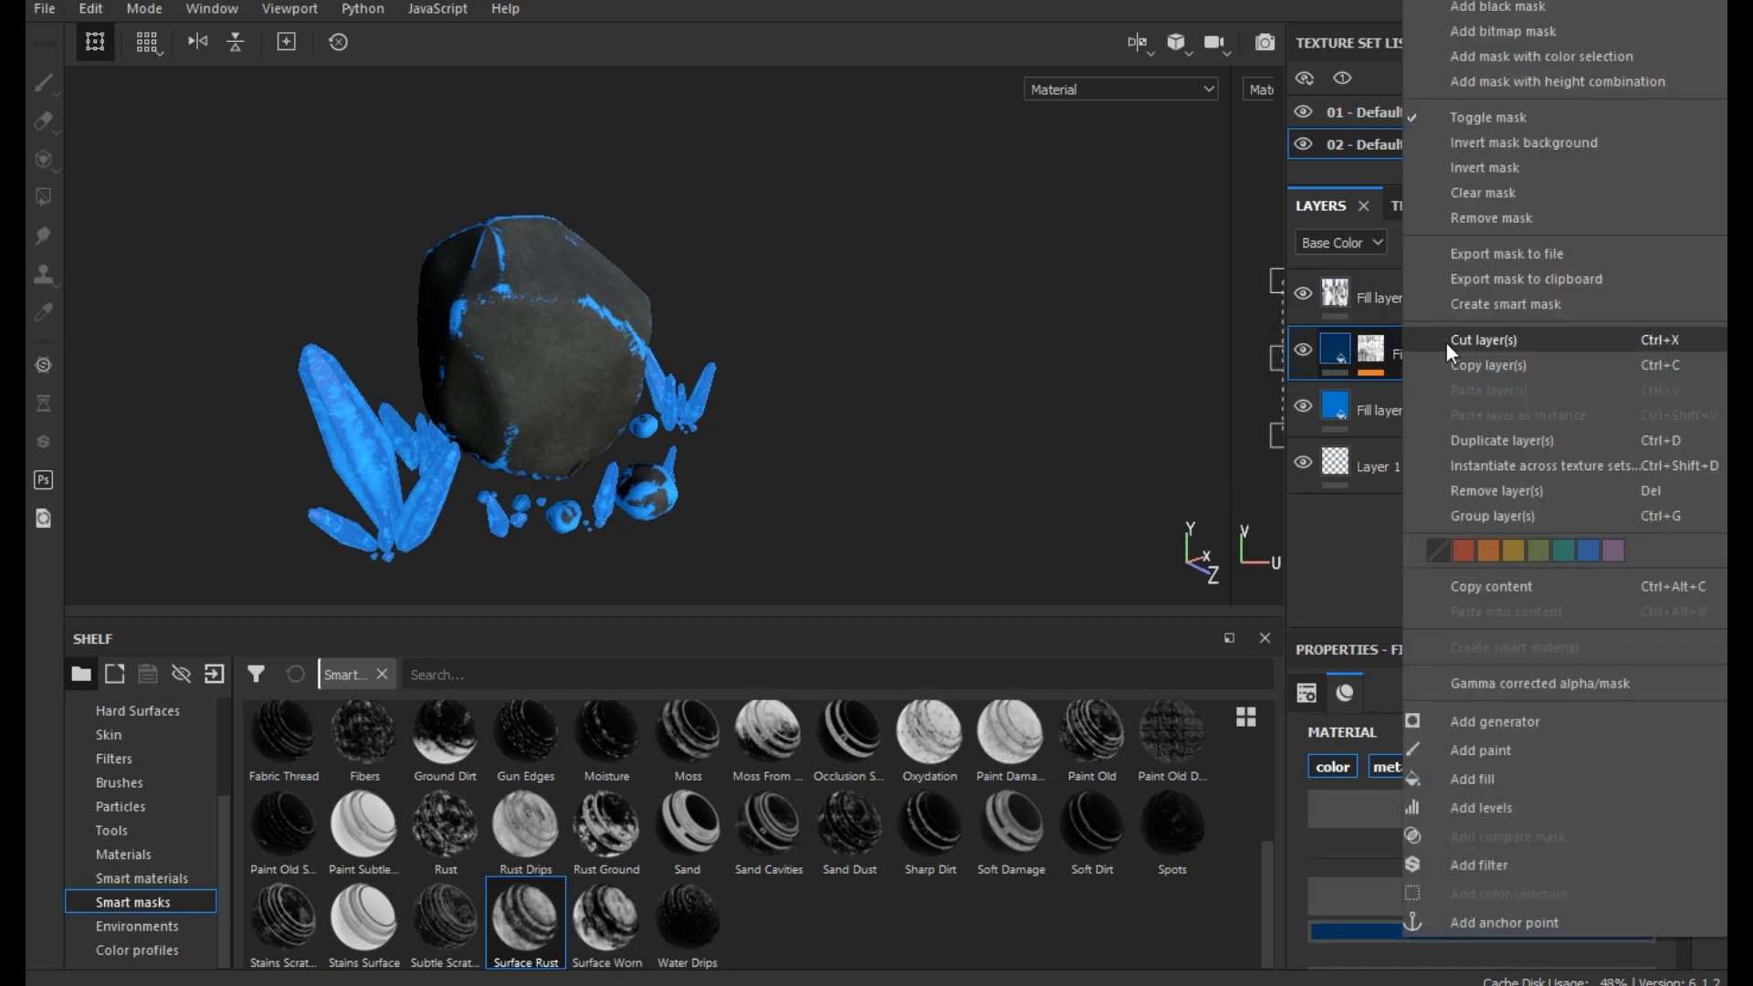
{"action": "left_click", "coordinate": [1479, 442]}
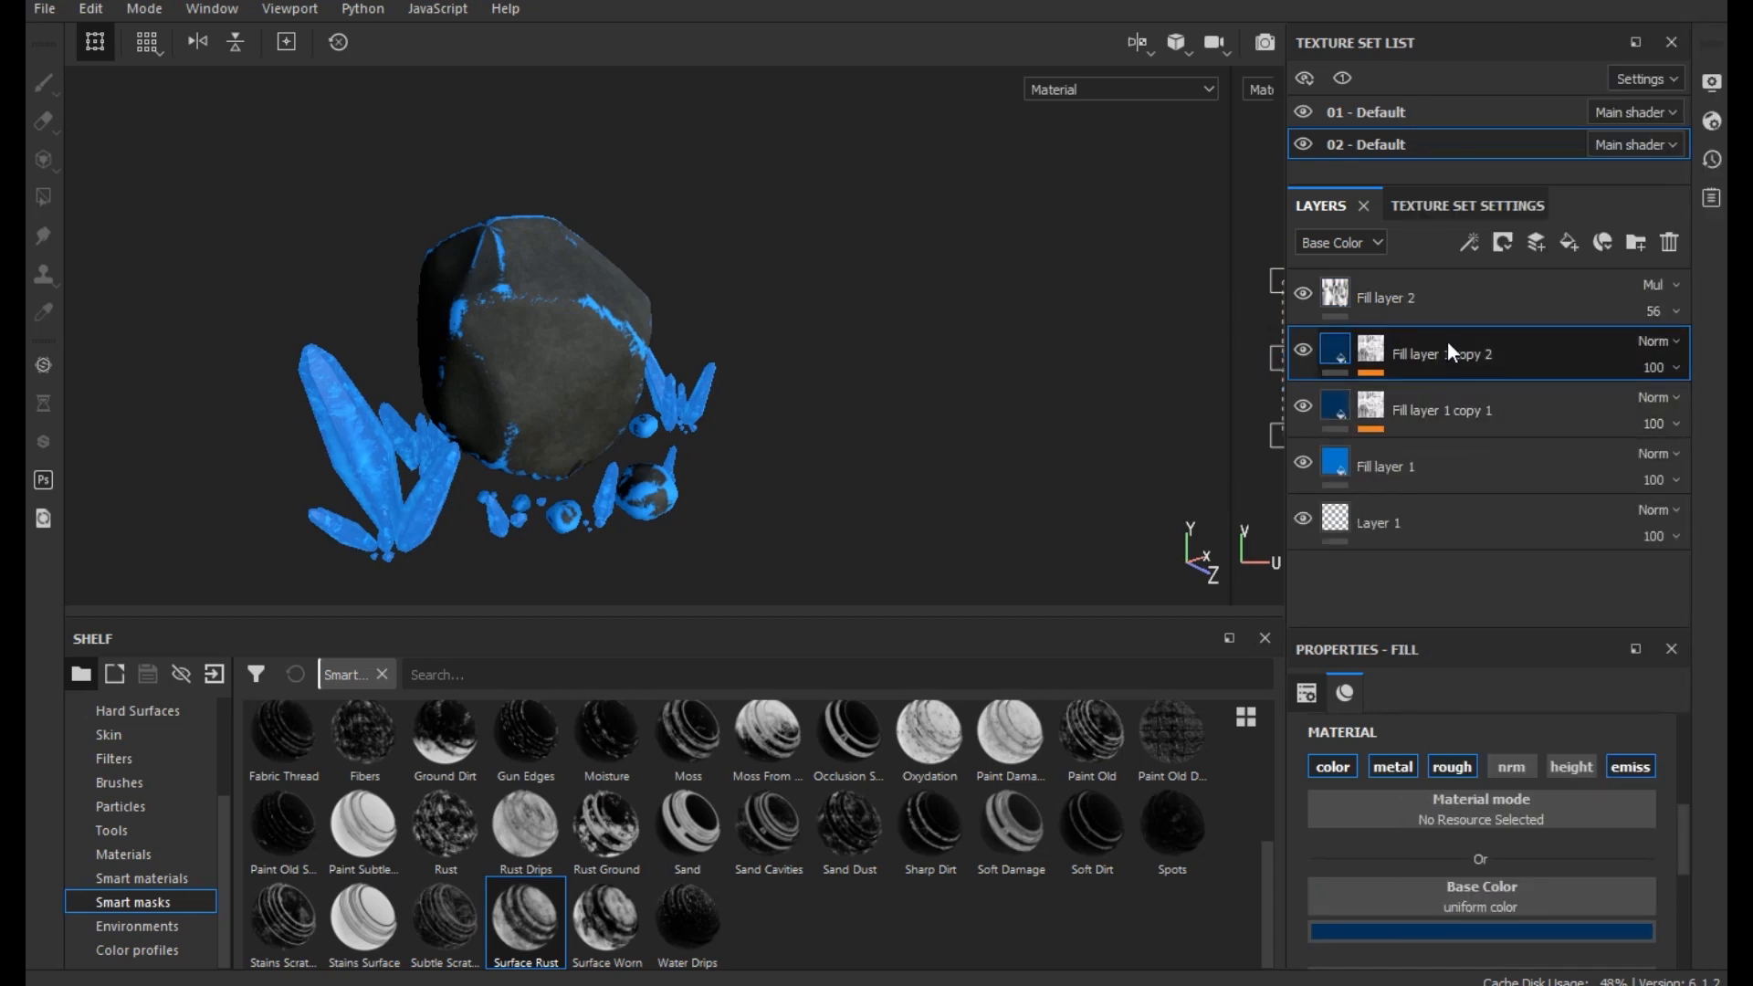
{"action": "right_click", "coordinate": [1448, 342]}
{"action": "left_click", "coordinate": [1494, 194]}
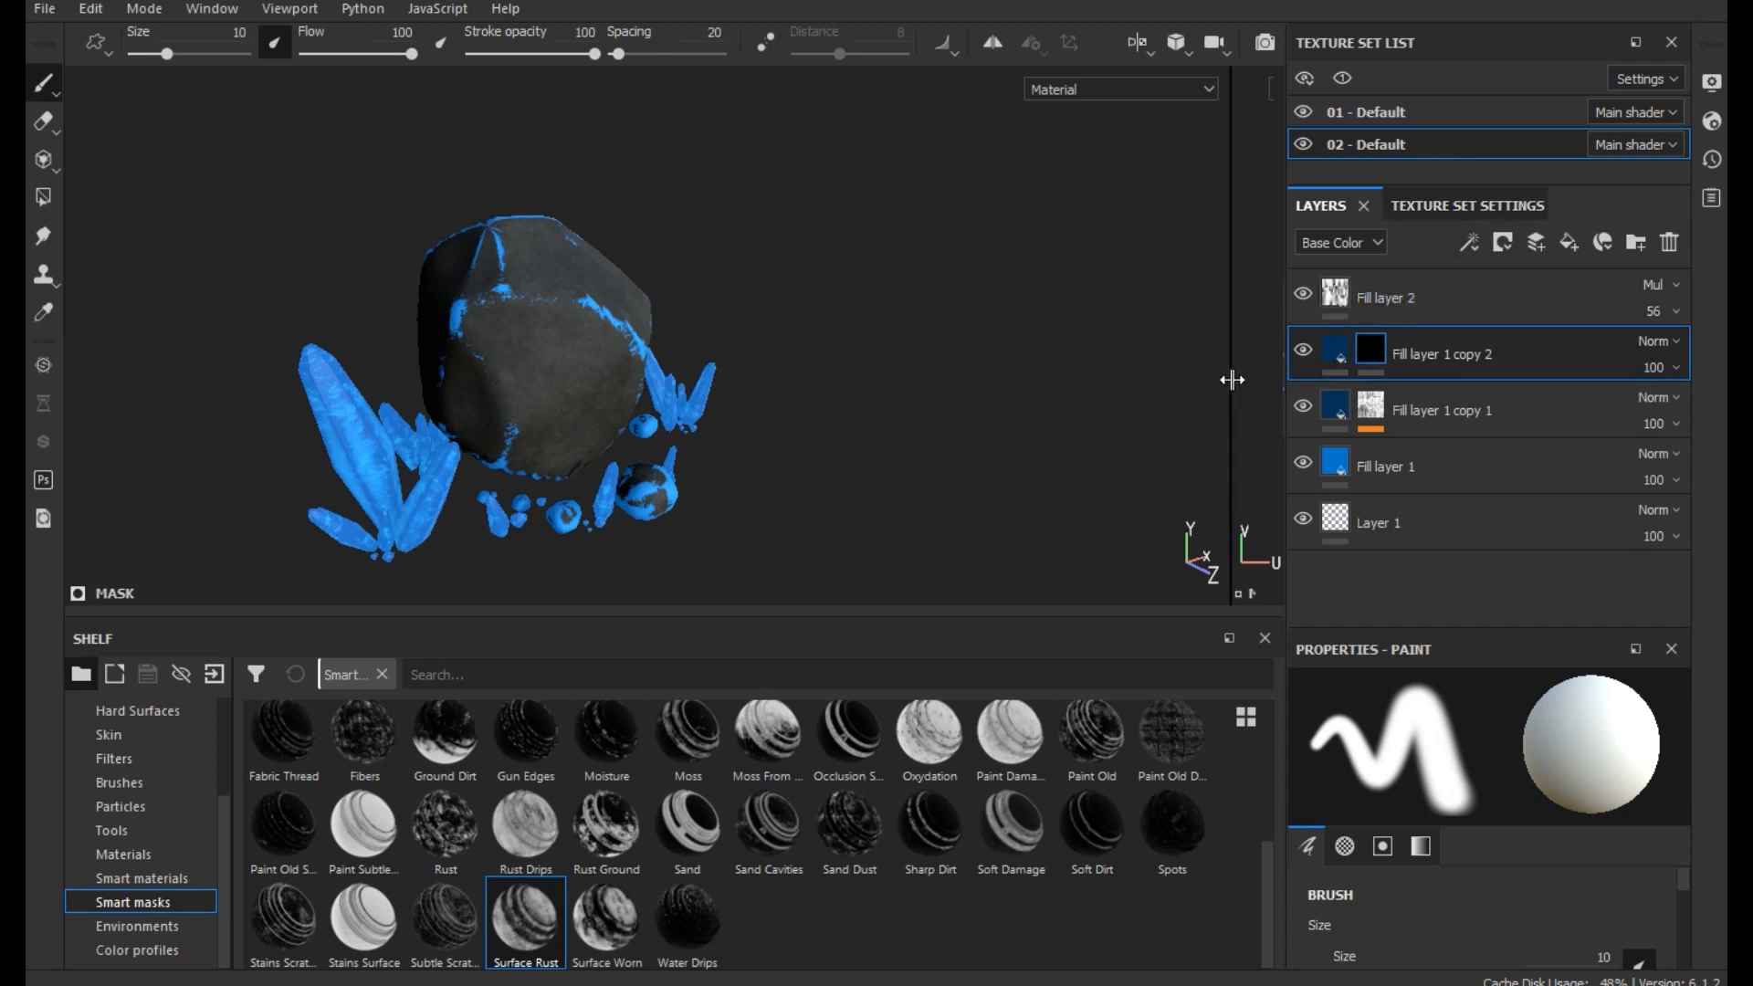
- Apply the Moss From Above smart mask to Fill layer 1 copy 2 and set its Base Color to dark navy, RGB 0.000, 0.004, 0.012
{"action": "left_click_drag", "start_coordinate": [1239, 382], "coordinate": [1271, 382]}
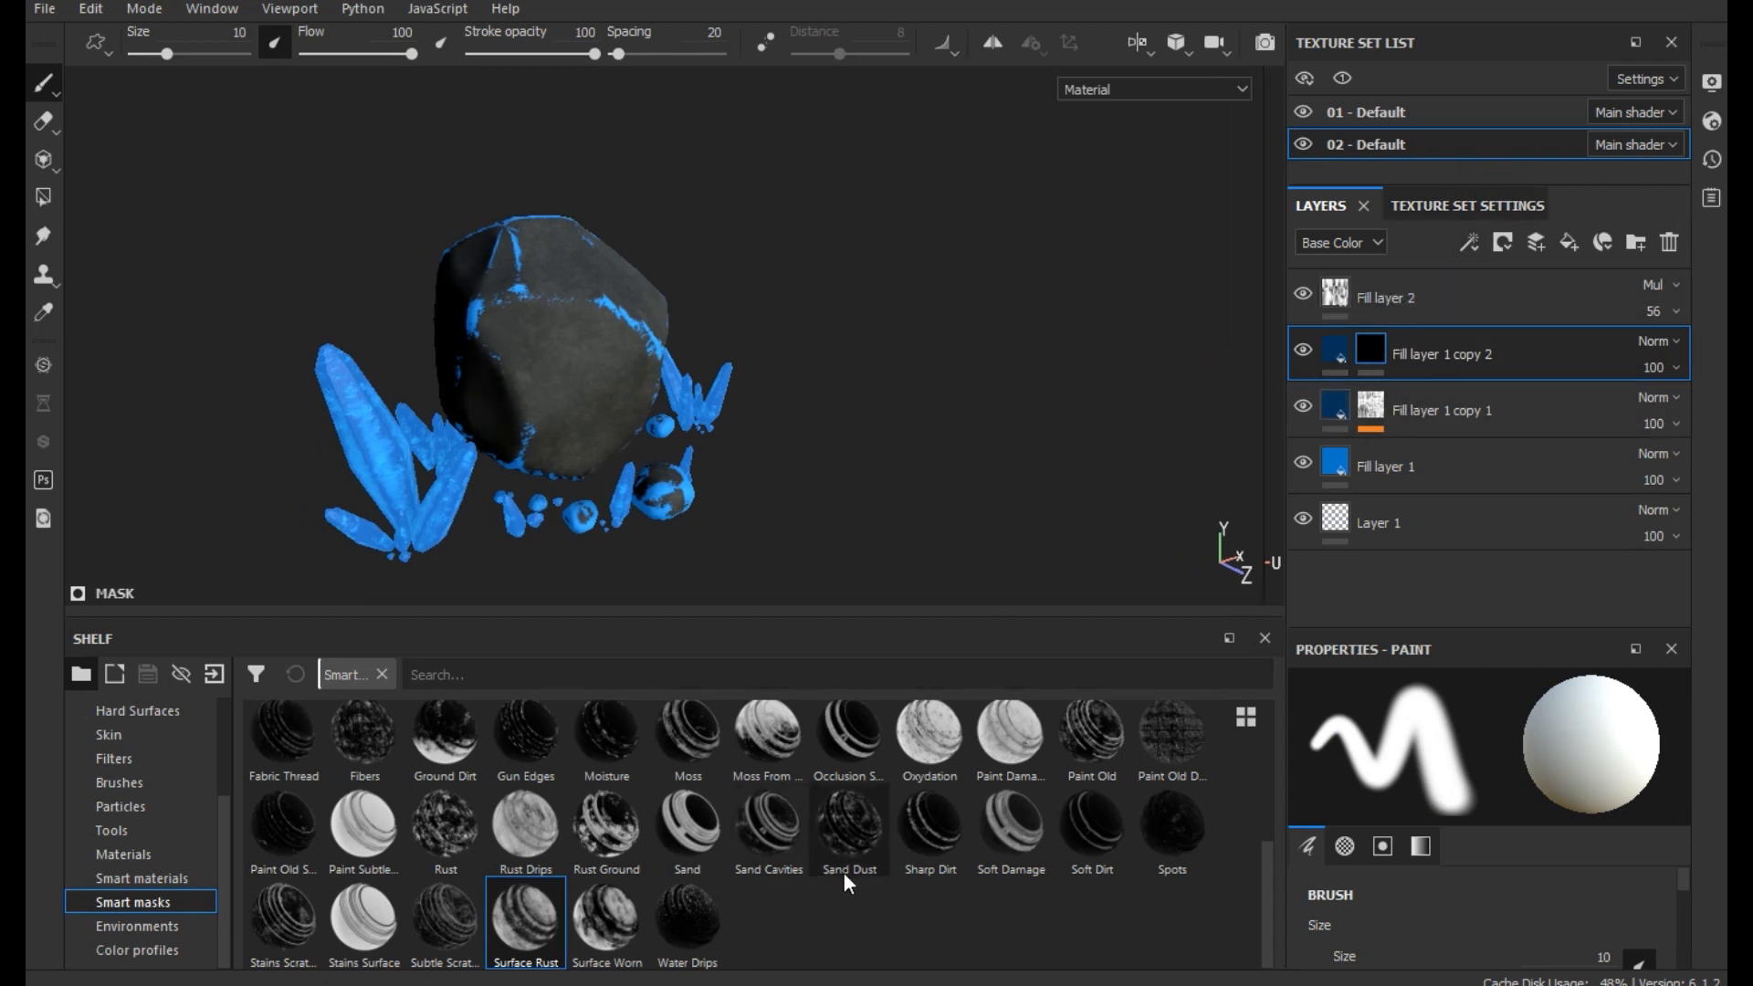
{"action": "left_click_drag", "start_coordinate": [765, 758], "coordinate": [1516, 334]}
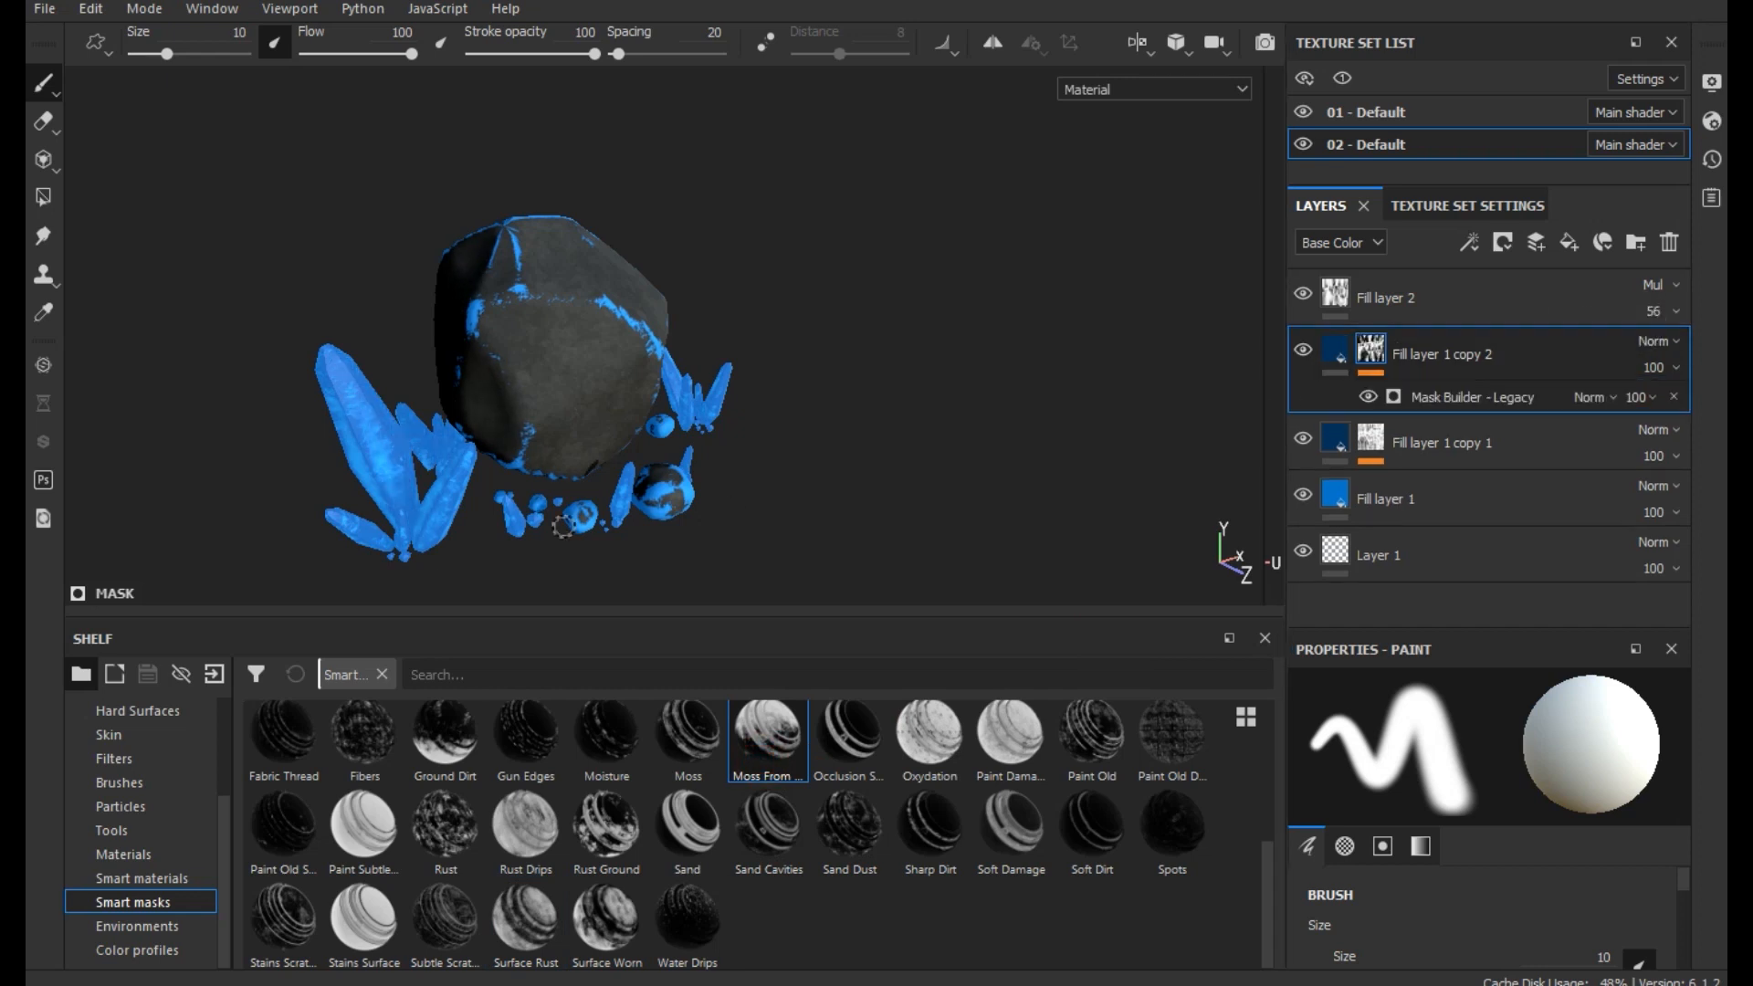
{"action": "scroll", "coordinate": [615, 455], "scroll_direction": "up", "scroll_amount": 5}
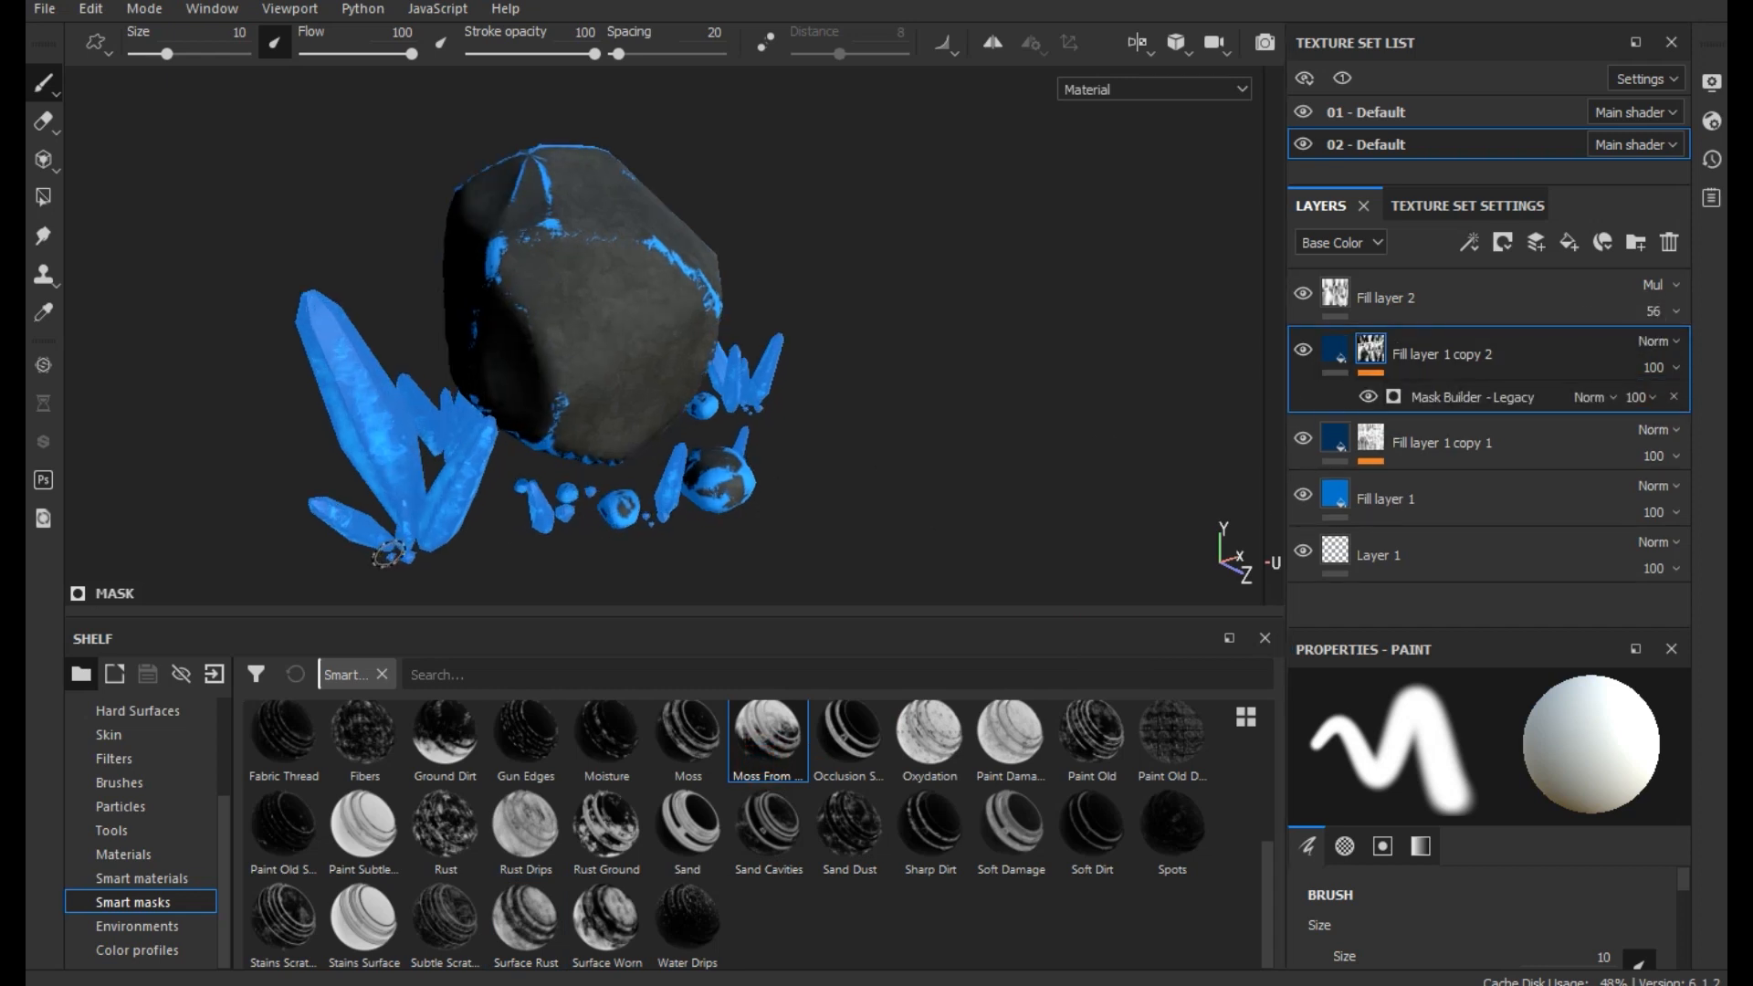
{"action": "left_click", "coordinate": [1337, 347]}
{"action": "left_click", "coordinate": [1324, 931]}
{"action": "left_click", "coordinate": [1545, 837]}
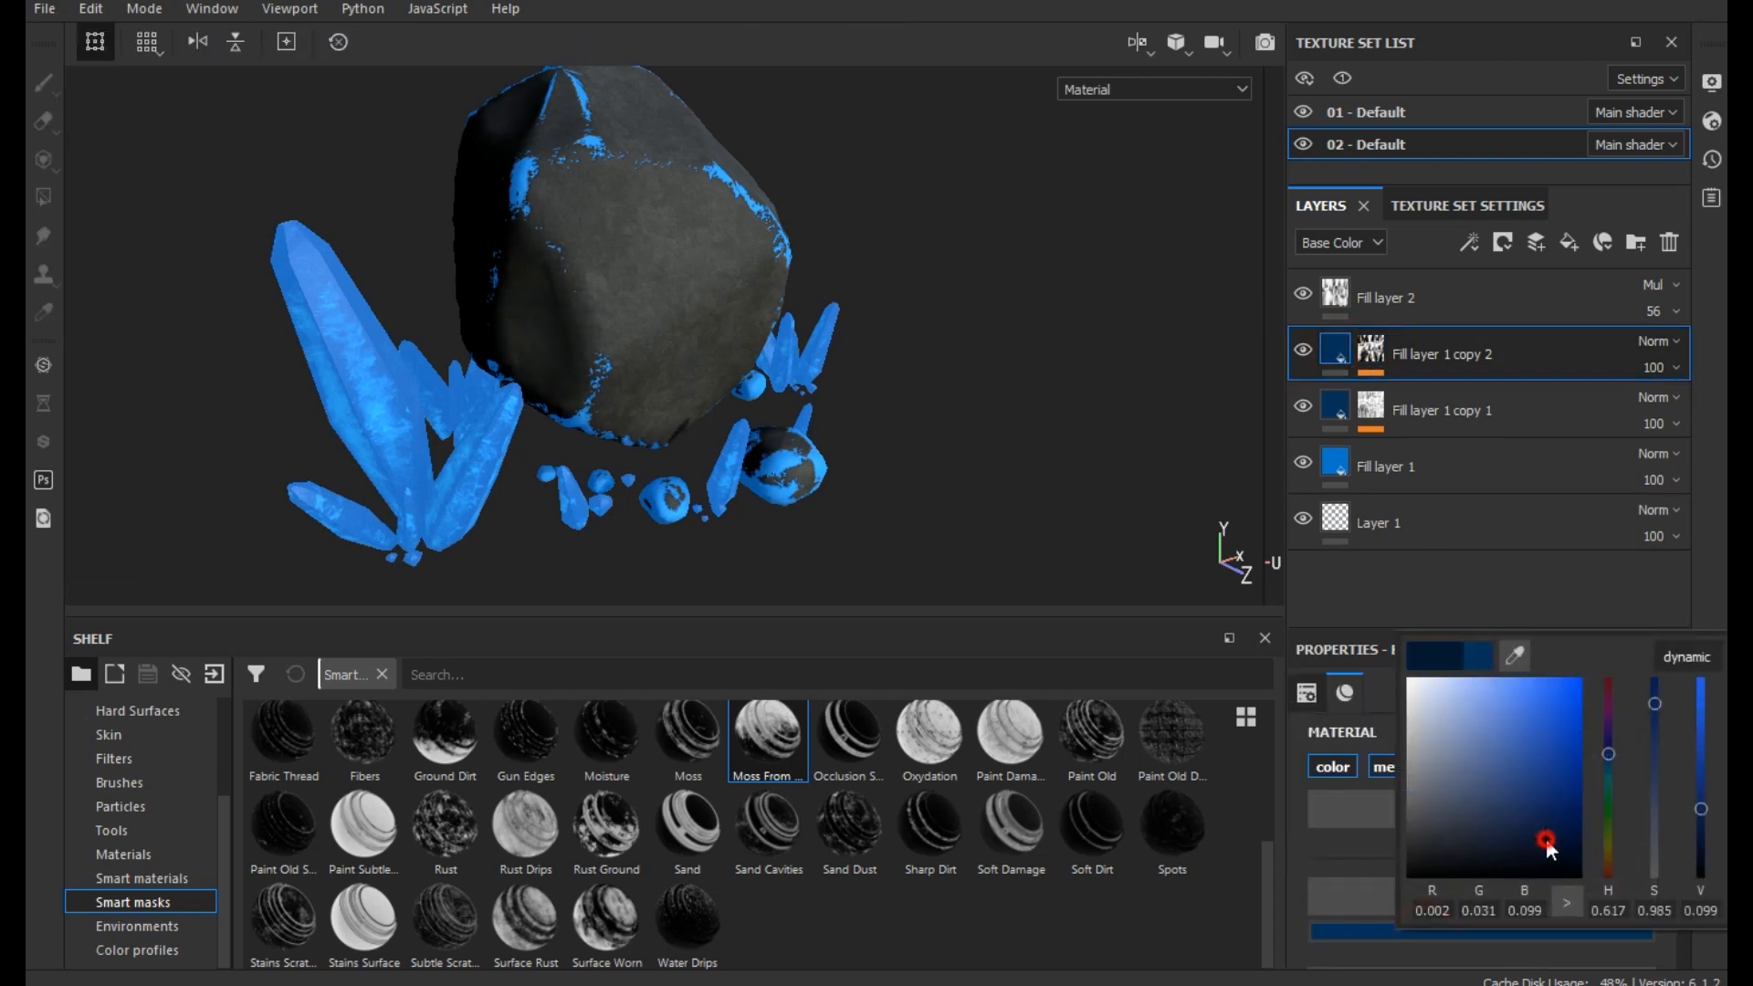
{"action": "left_click", "coordinate": [1547, 853]}
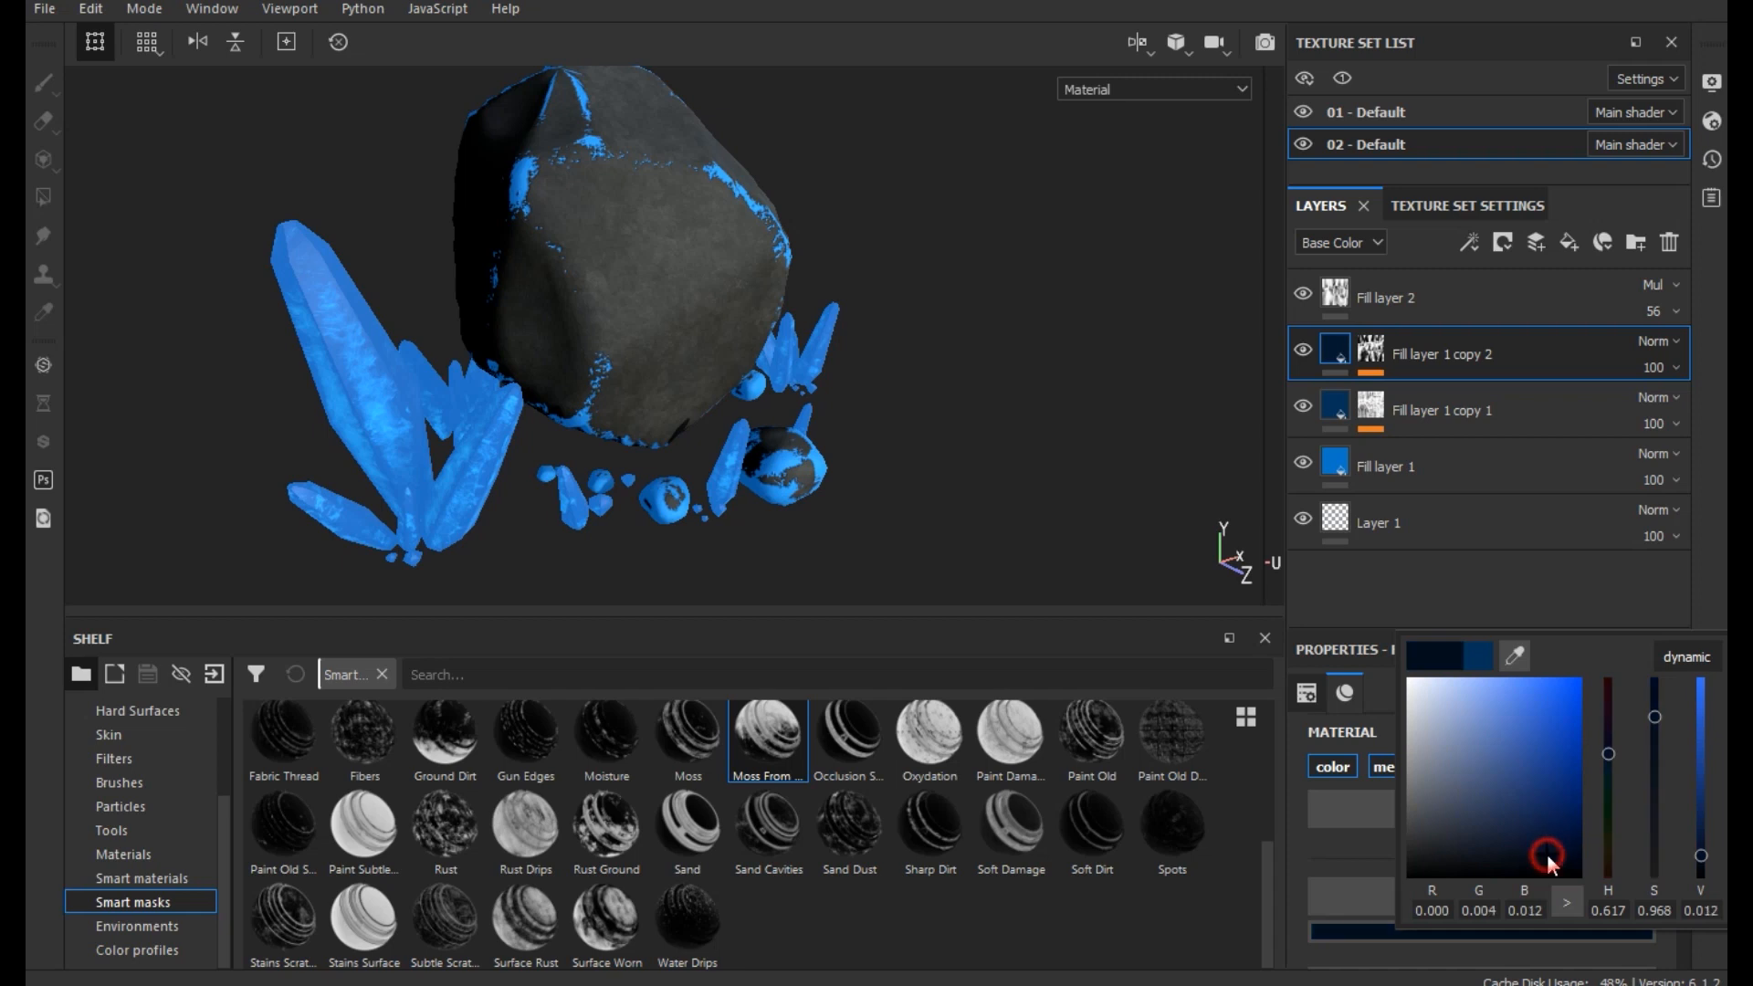
- In the Mask Builder - Legacy generator of Fill layer 1 copy 2, set Invert to True, Grunge to 0.04 and Level to 0.98
{"action": "left_click", "coordinate": [1374, 349]}
{"action": "left_click", "coordinate": [1461, 403]}
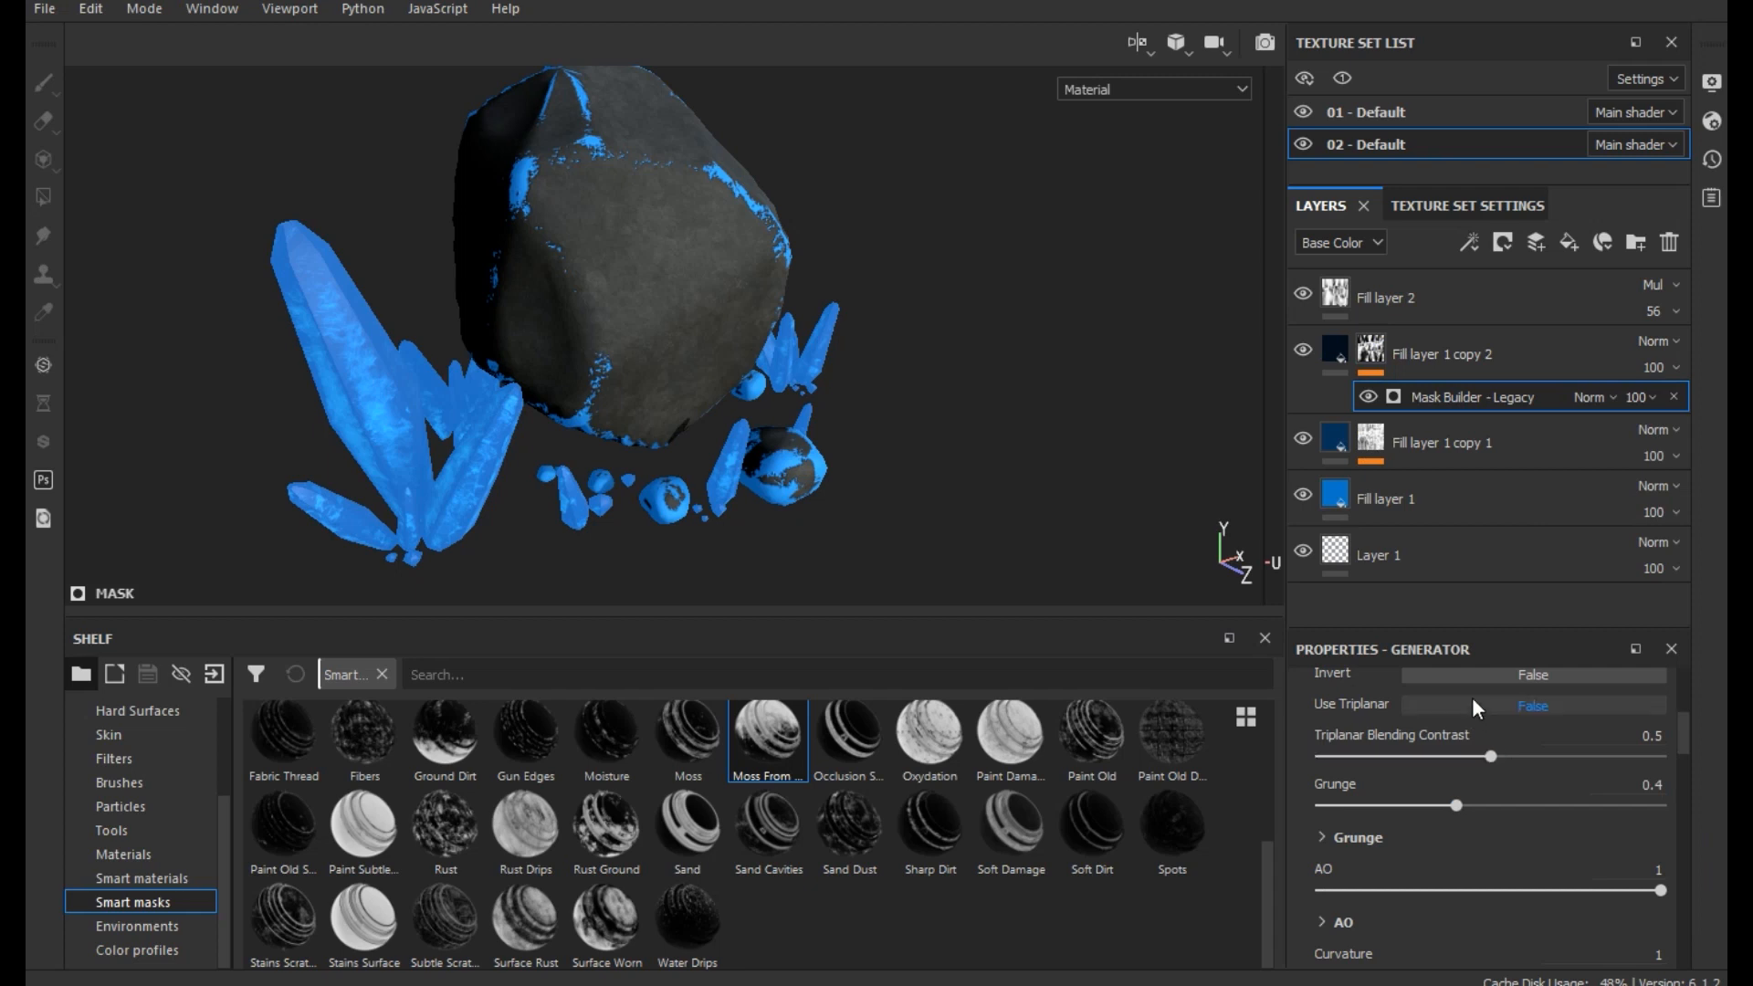
{"action": "left_click", "coordinate": [1465, 678]}
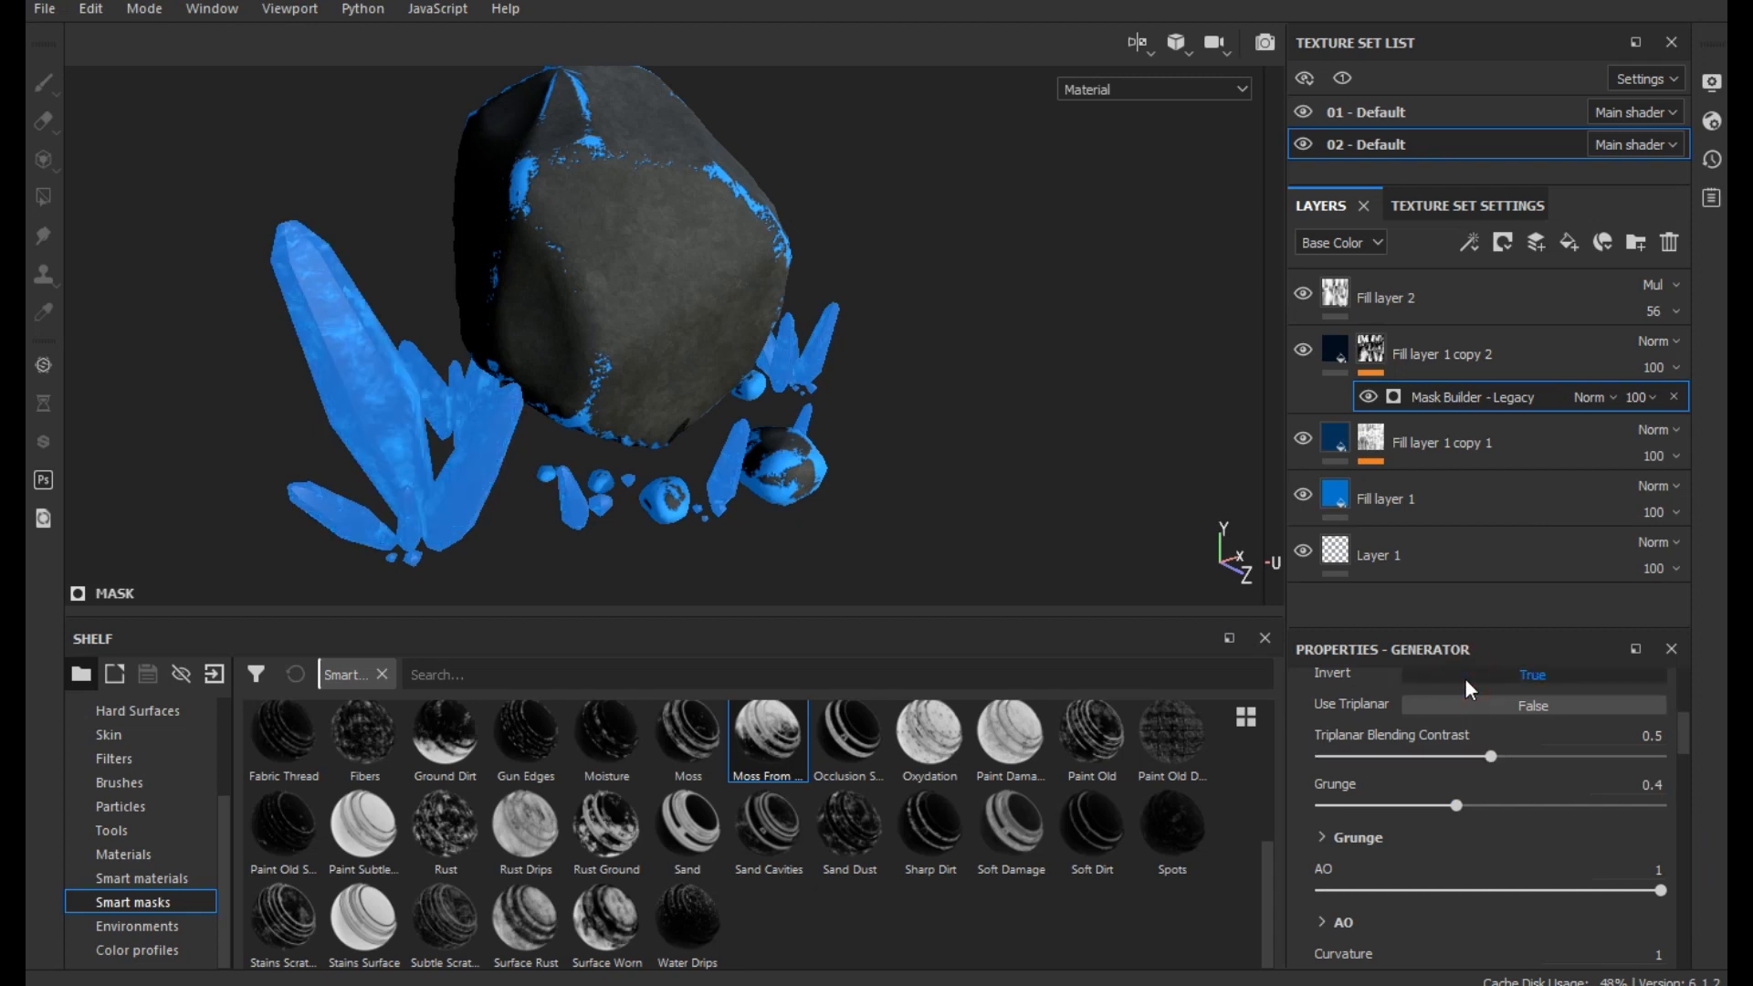
{"action": "left_click_drag", "start_coordinate": [1445, 804], "coordinate": [1334, 808]}
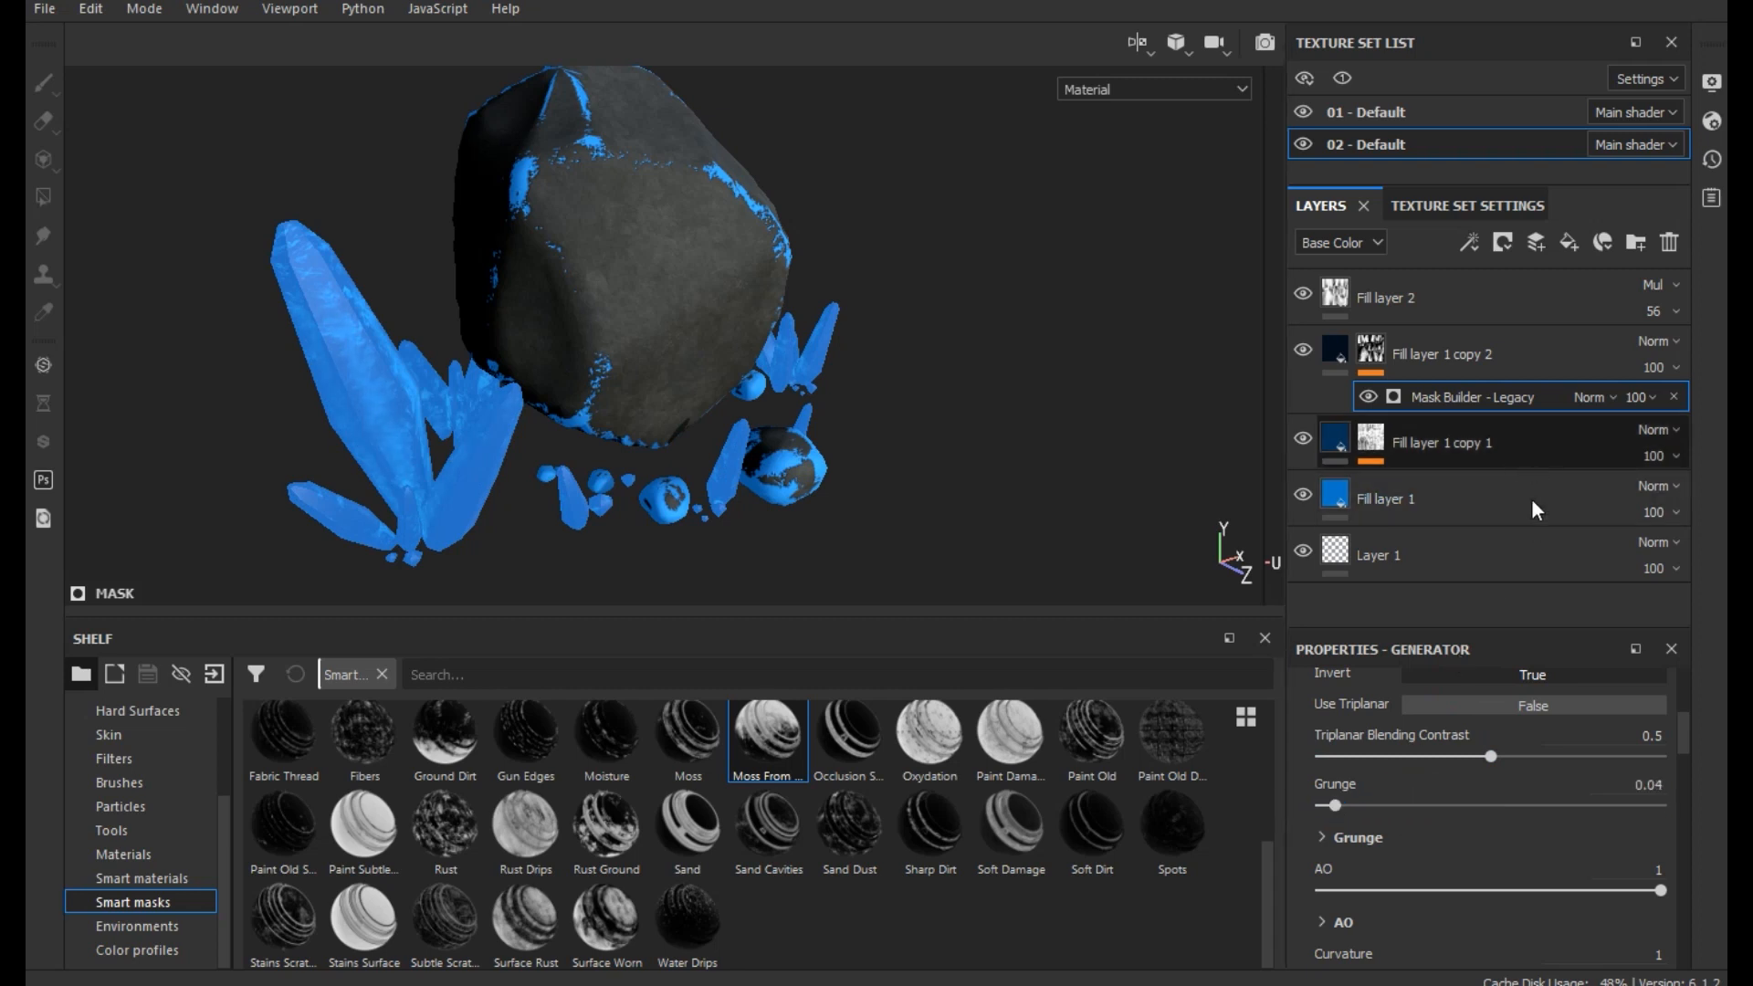
{"action": "scroll", "coordinate": [1486, 845], "scroll_direction": "up", "scroll_amount": 3}
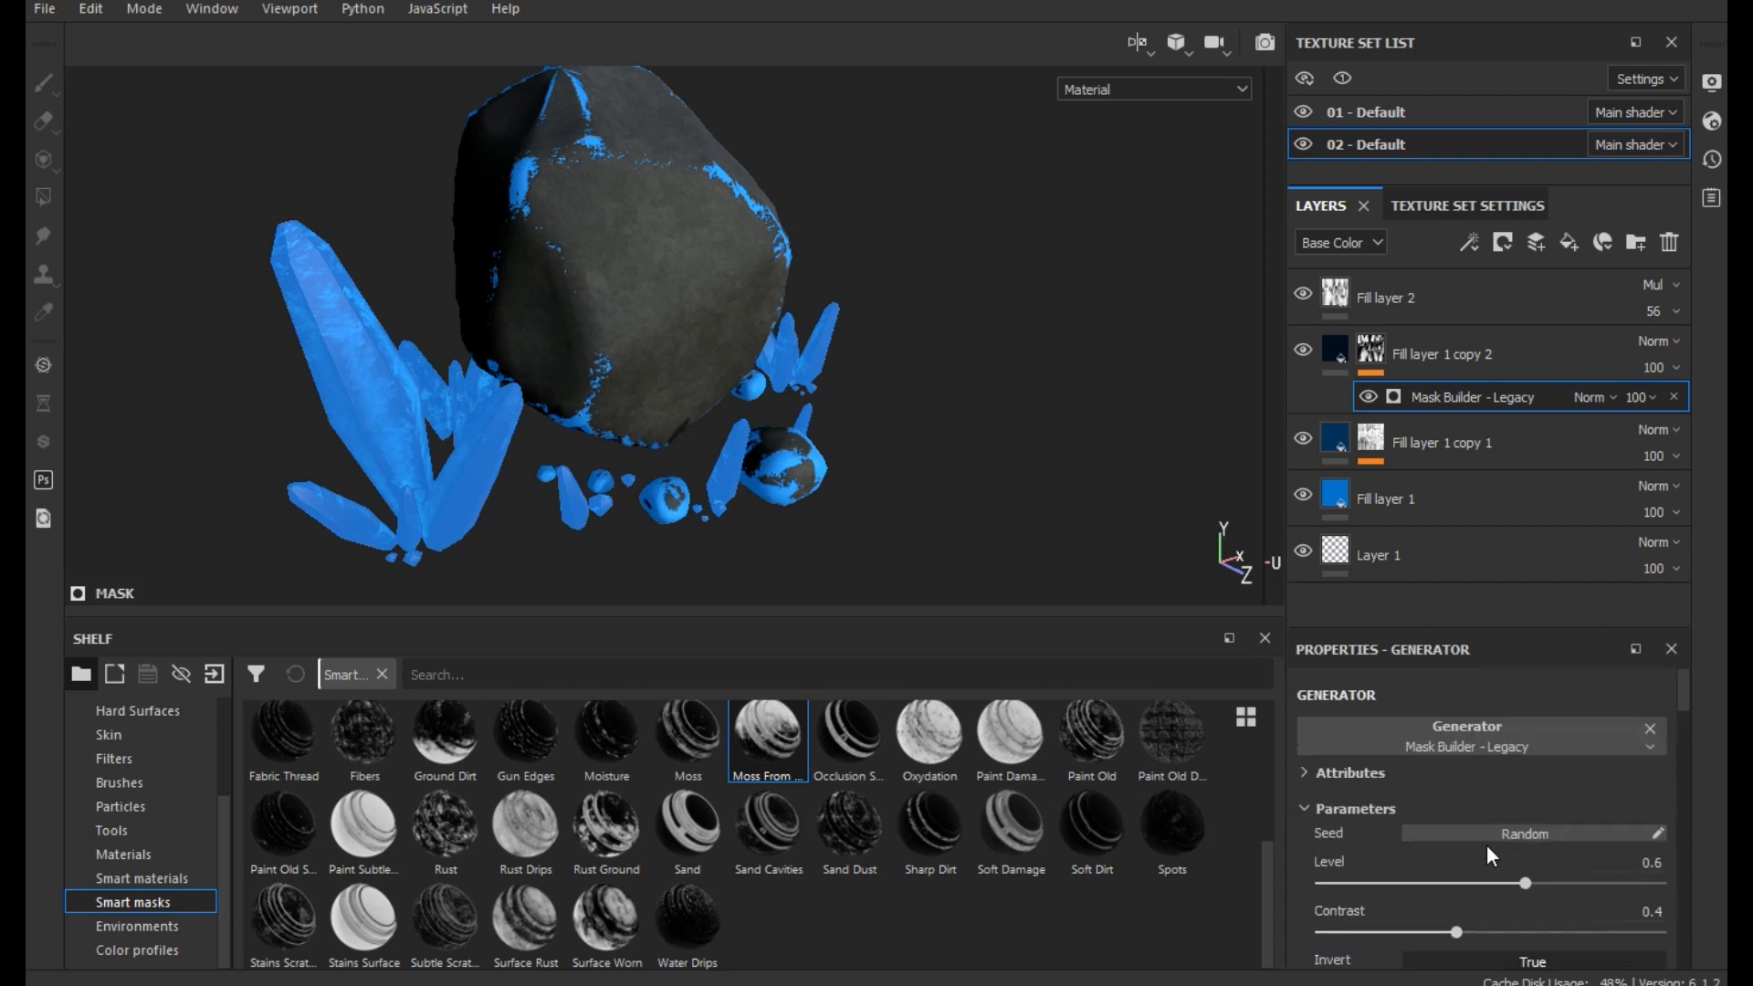
{"action": "left_click_drag", "start_coordinate": [1624, 872], "coordinate": [1650, 878]}
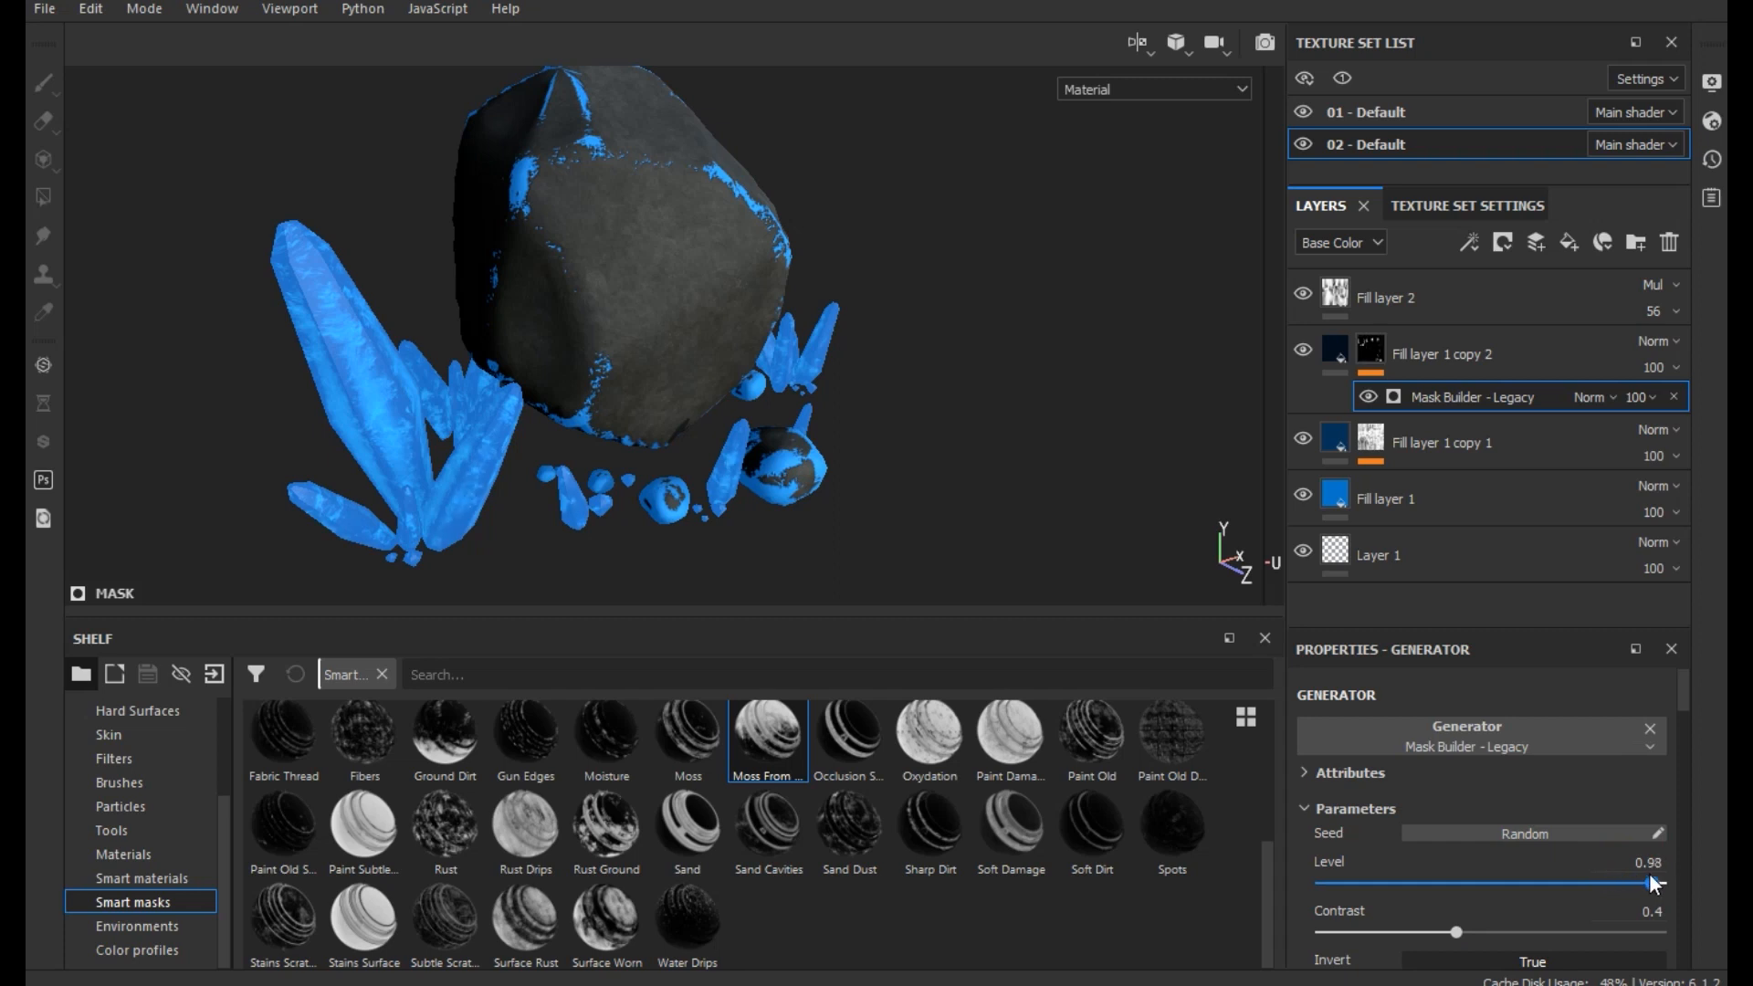
- Clear the mask of Fill layer 1 copy 2 in texture set 02 - Default and apply the Ground Dirt smart mask
{"action": "left_click", "coordinate": [1486, 363]}
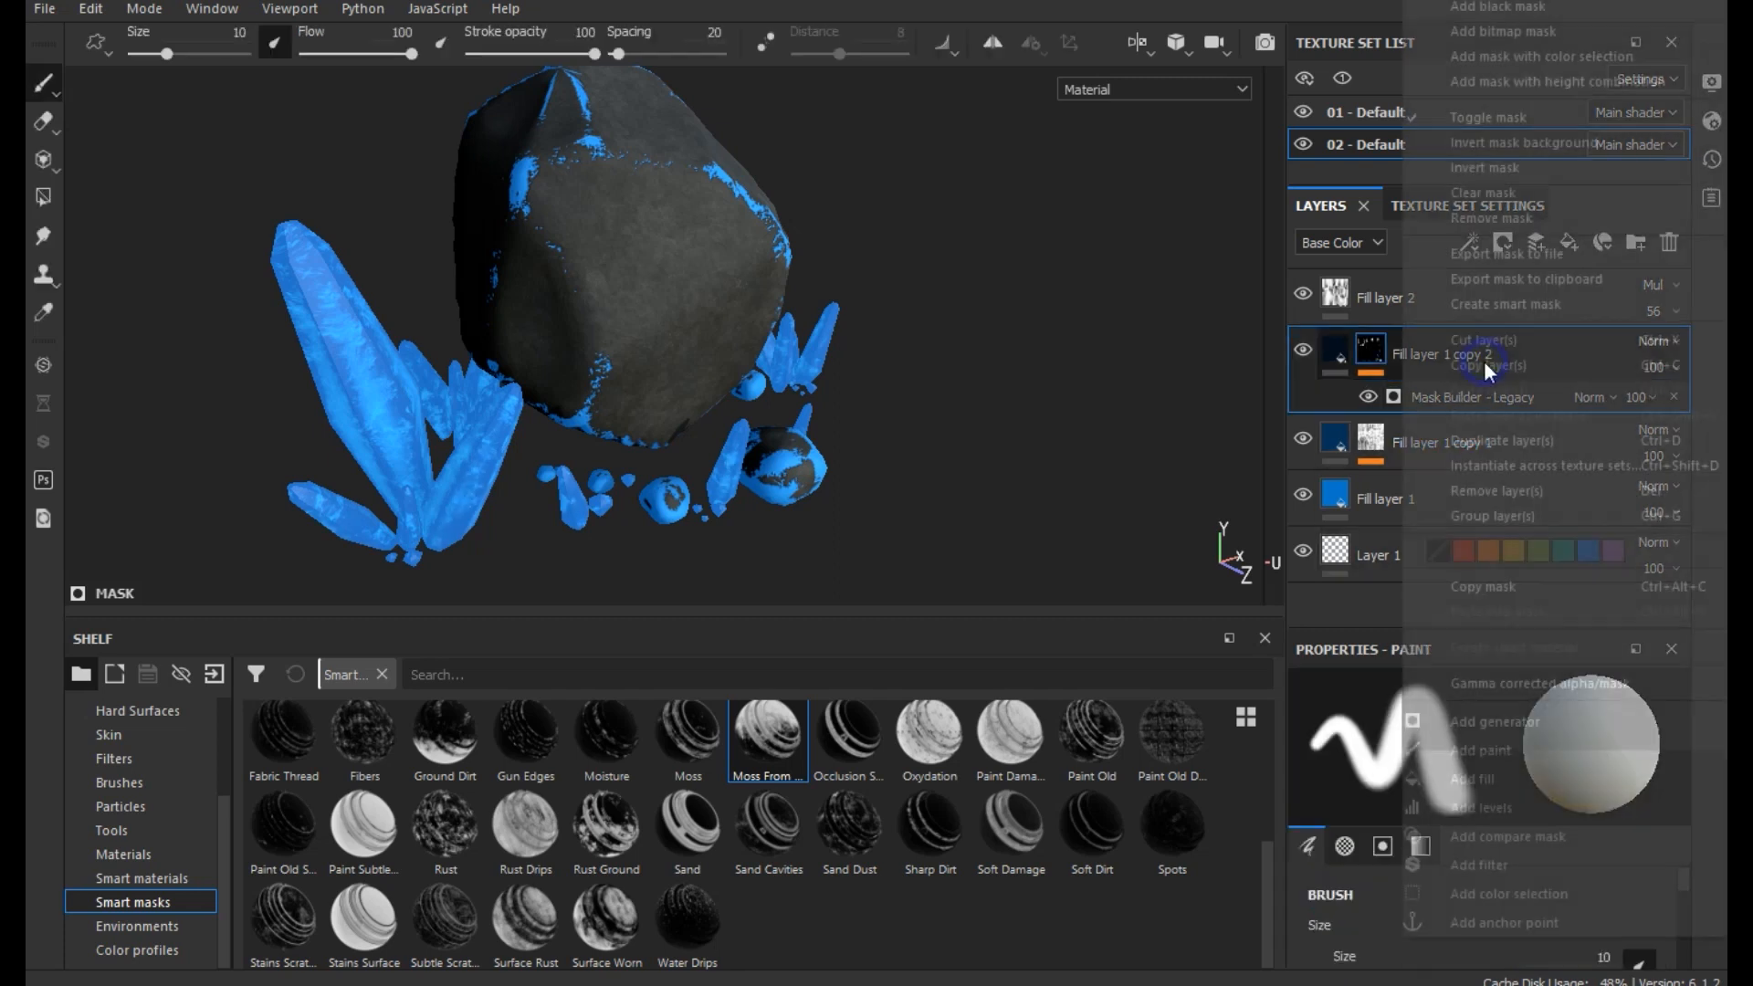
{"action": "right_click", "coordinate": [1483, 359]}
{"action": "left_click", "coordinate": [1518, 190]}
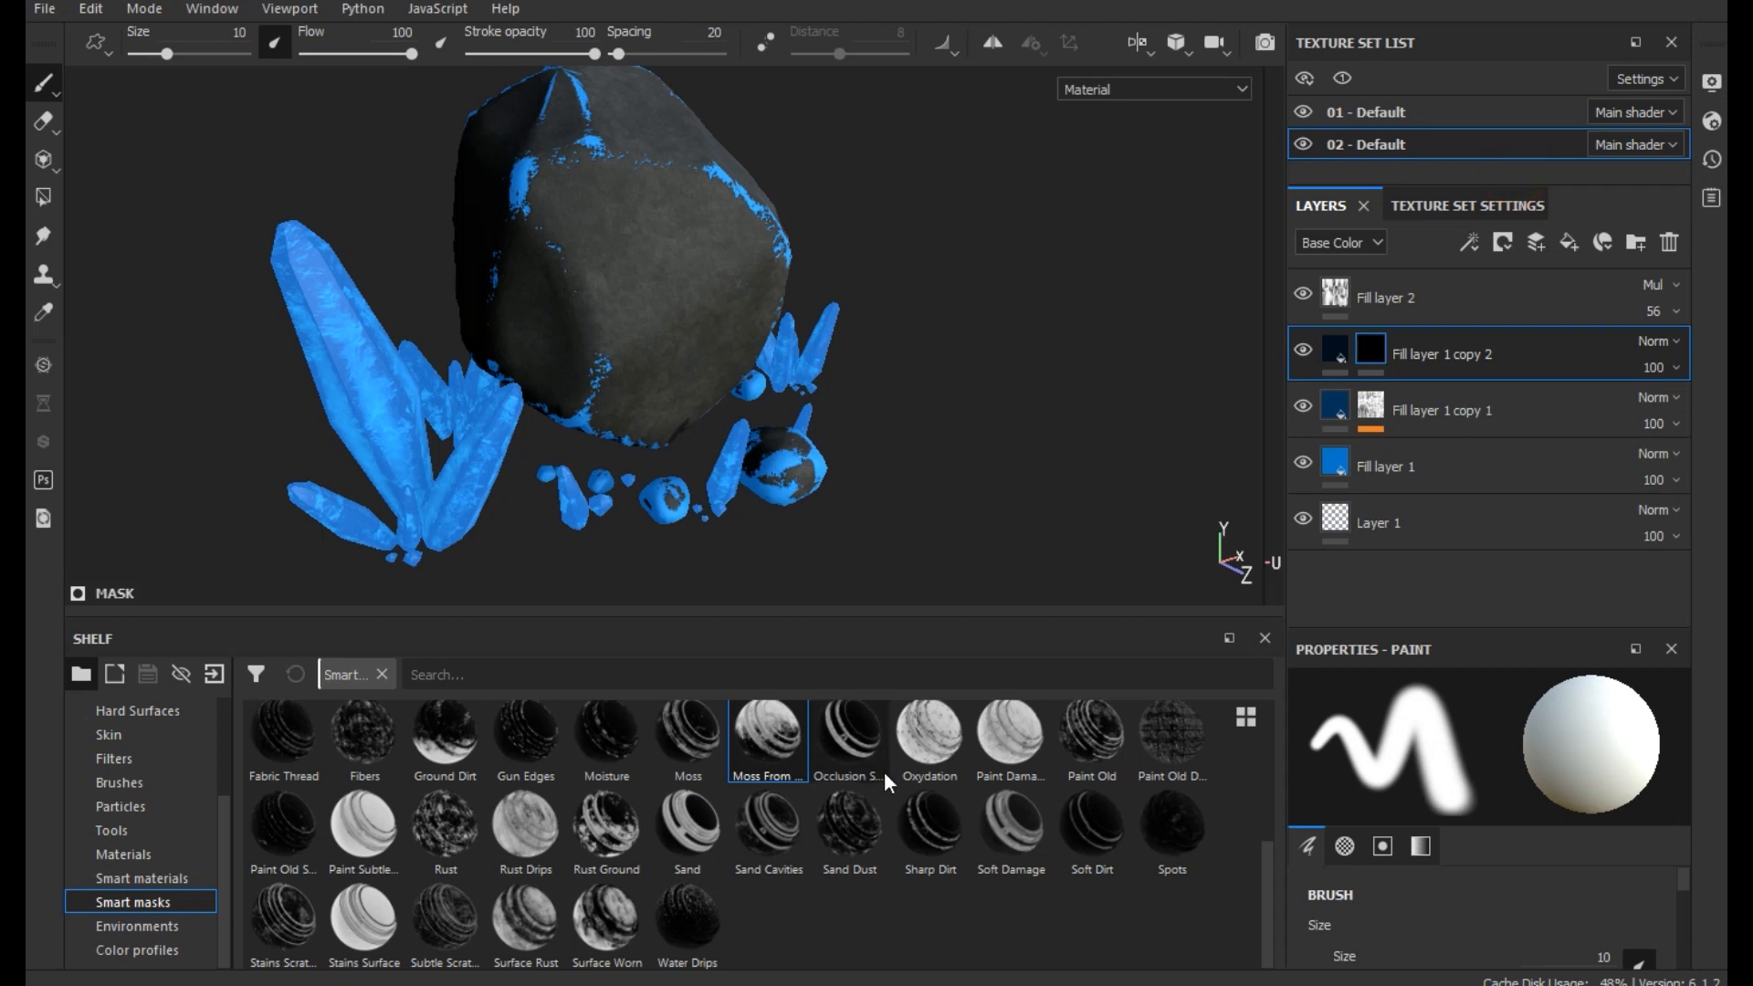
{"action": "left_click_drag", "start_coordinate": [414, 742], "coordinate": [1520, 352]}
- Set the Base Color of Fill layer 1 copy 2 to near black, RGB 0.004, 0.004, 0.004
{"action": "left_click", "coordinate": [1335, 354]}
{"action": "left_click", "coordinate": [1431, 937]}
{"action": "left_click_drag", "start_coordinate": [1426, 875], "coordinate": [1415, 874]}
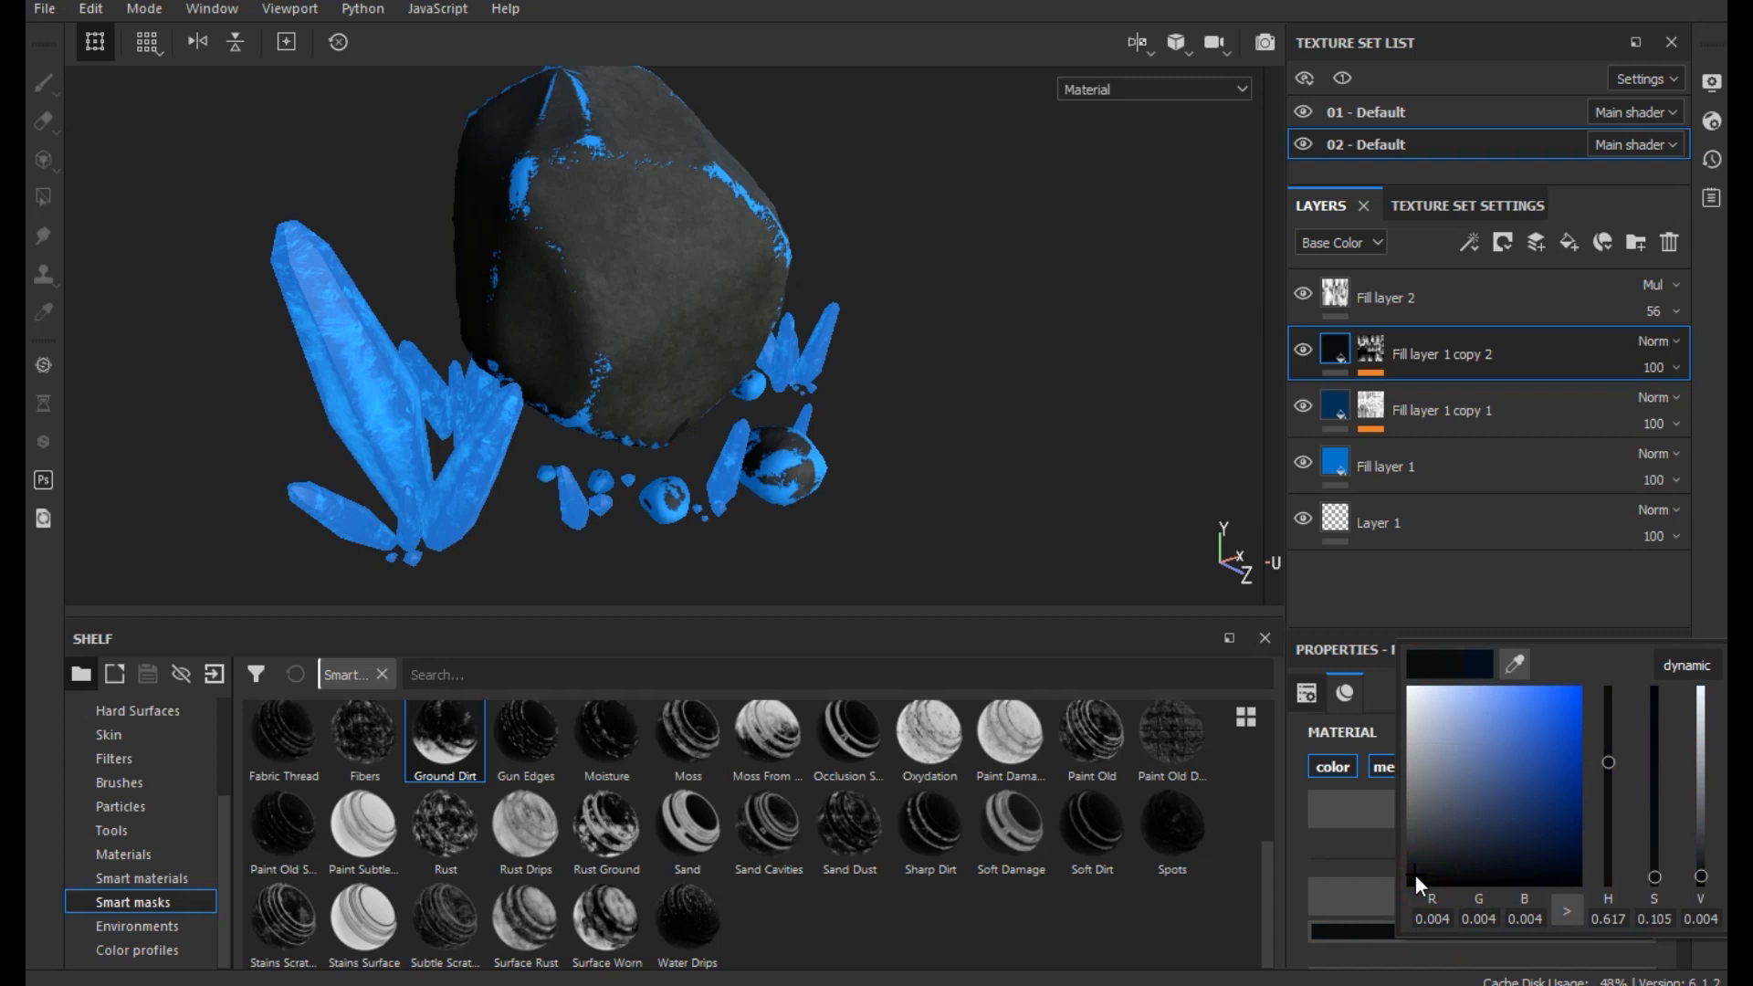
{"action": "left_click", "coordinate": [1158, 533]}
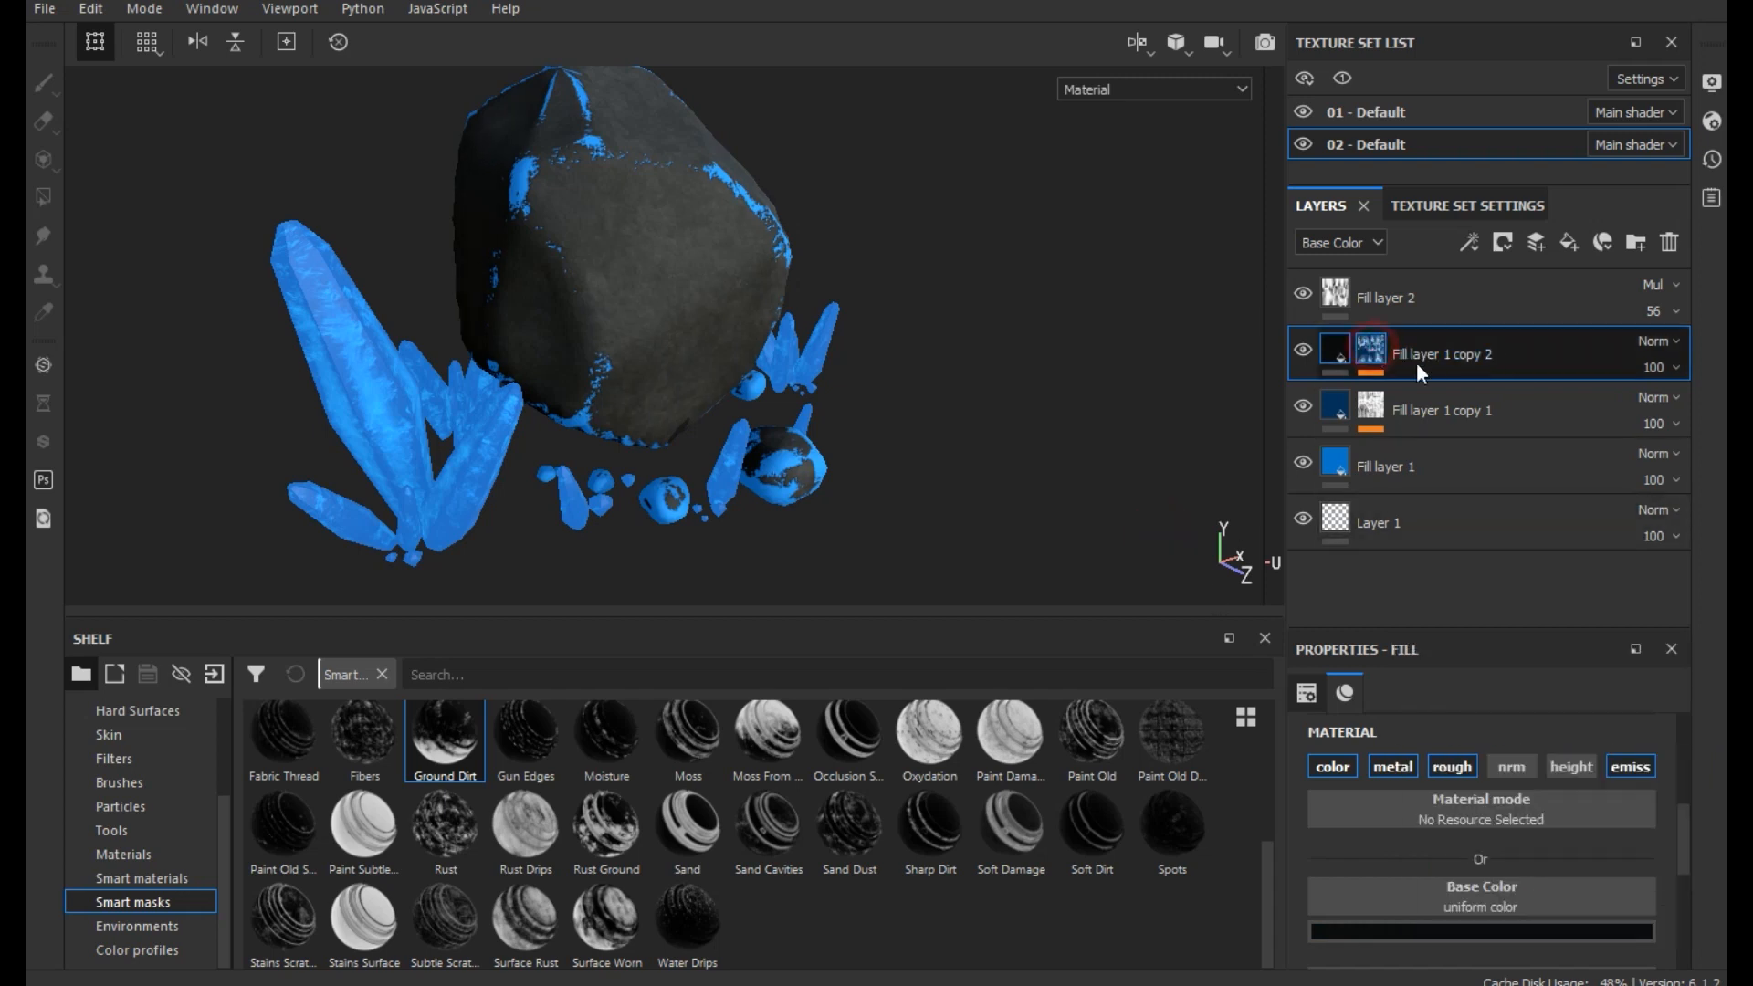
- In the Mask Editor generator of Fill layer 1 copy 2, set Global Balance to 0.93 and Global Contrast to 0.85
{"action": "left_click", "coordinate": [1372, 348]}
{"action": "left_click", "coordinate": [1461, 402]}
{"action": "scroll", "coordinate": [1443, 798], "scroll_direction": "up", "scroll_amount": 1}
{"action": "scroll", "coordinate": [1443, 798], "scroll_direction": "up", "scroll_amount": 5}
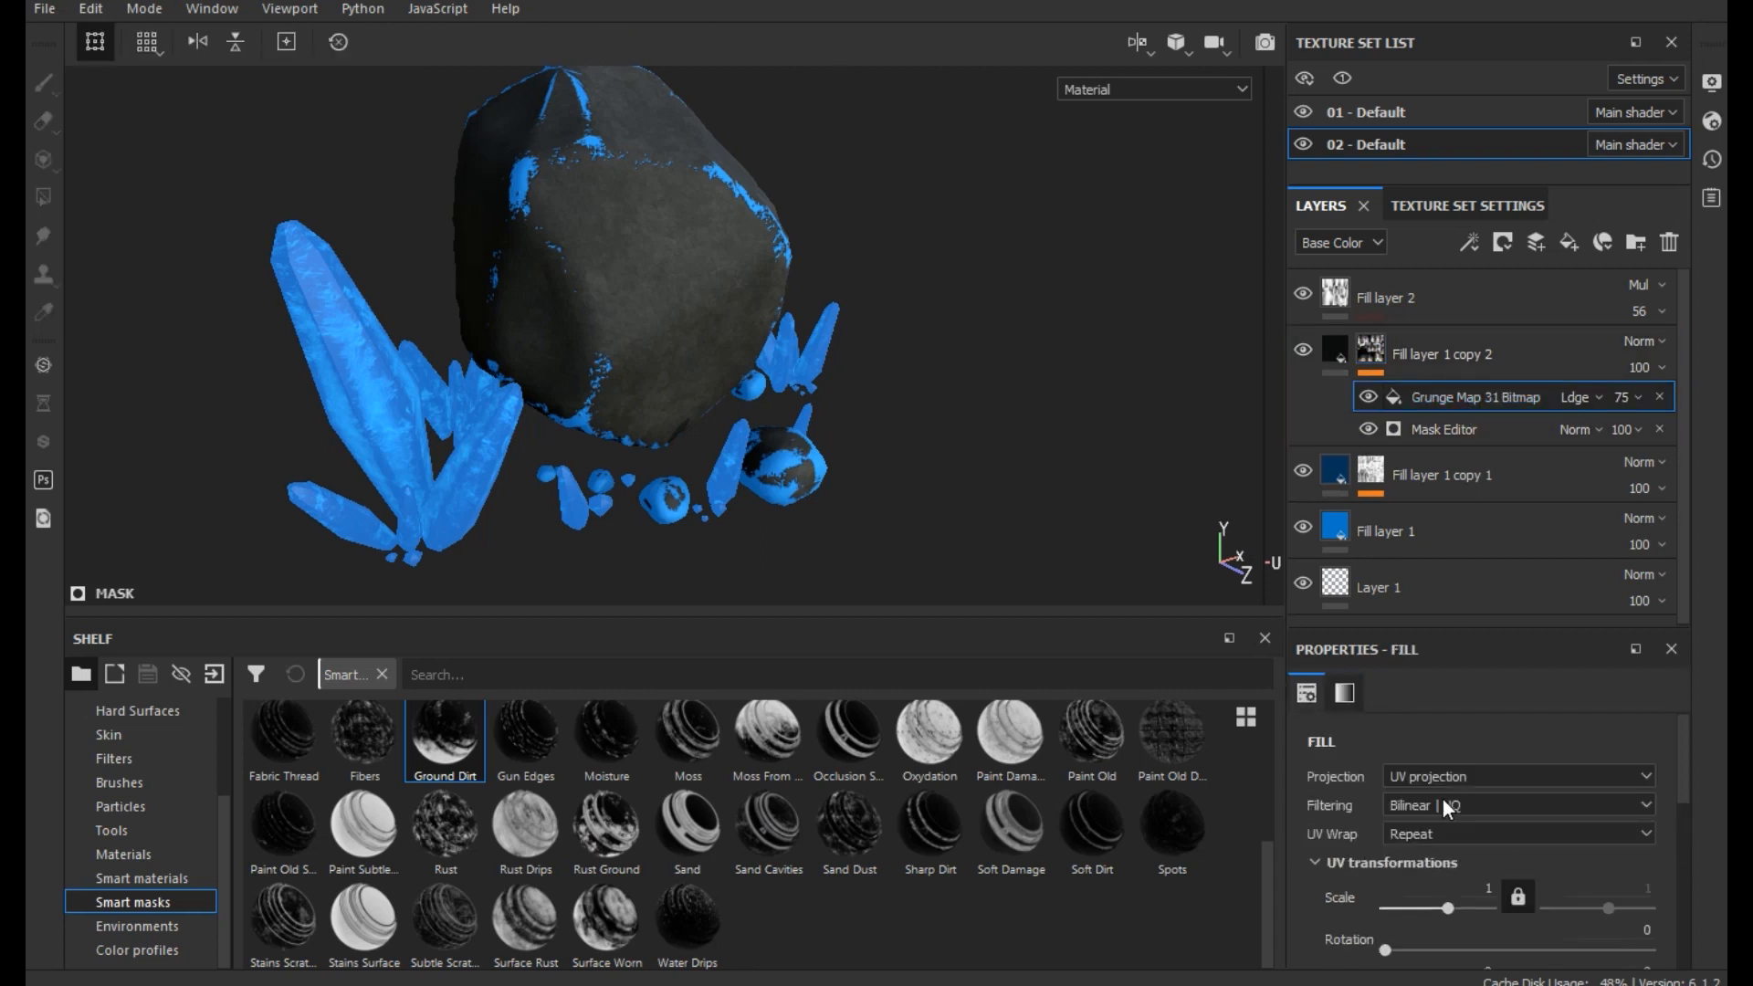
{"action": "left_click", "coordinate": [1443, 429]}
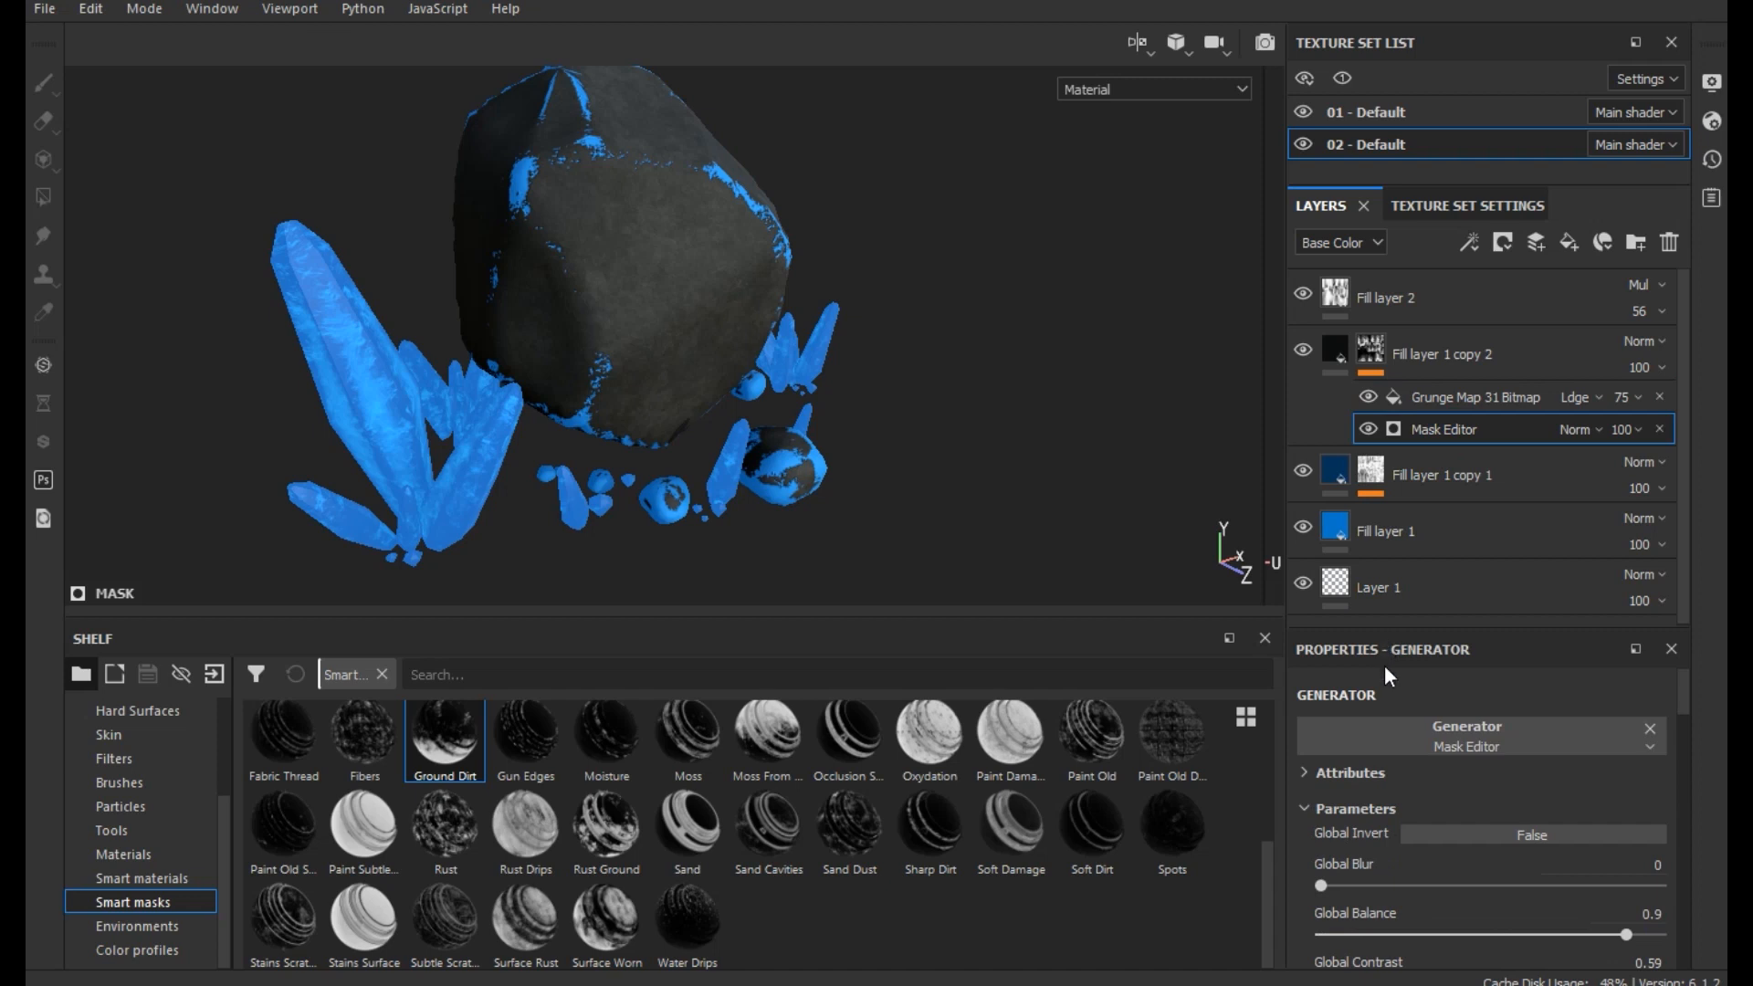
{"action": "mouse_move", "coordinate": [1647, 933]}
{"action": "left_mouse_down"}
{"action": "mouse_move", "coordinate": [1490, 934]}
{"action": "mouse_move", "coordinate": [1635, 940]}
{"action": "left_mouse_up"}
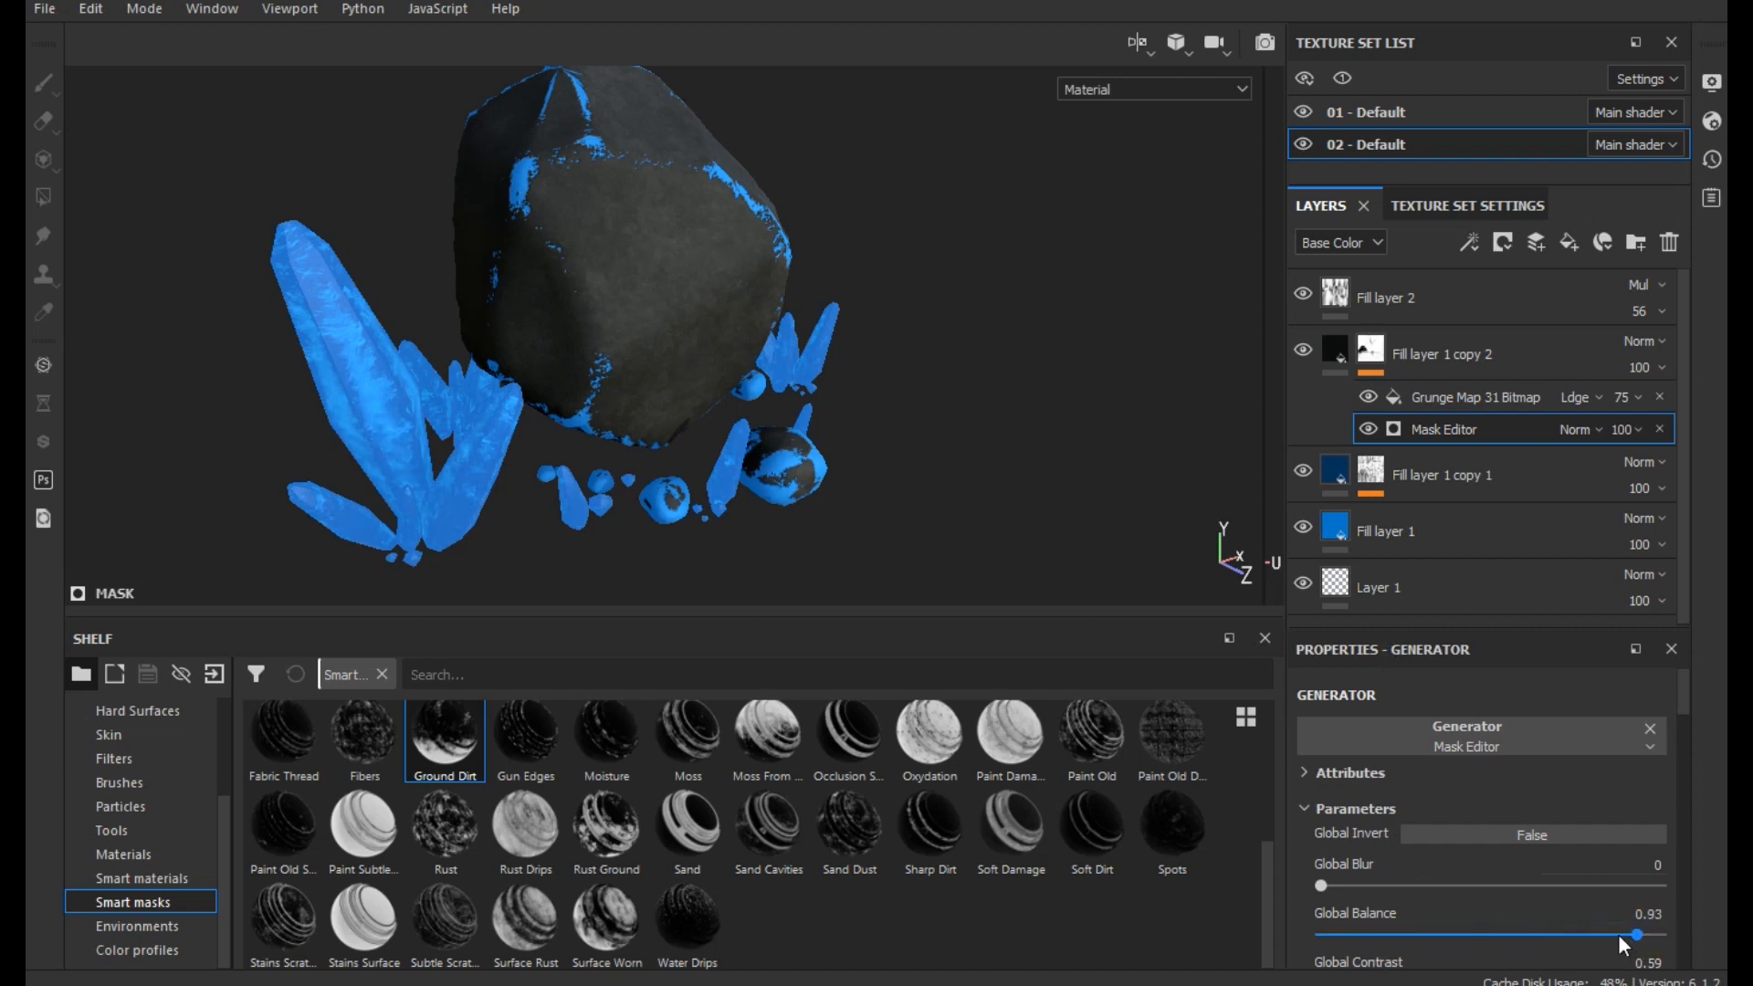
{"action": "scroll", "coordinate": [1618, 934], "scroll_direction": "down", "scroll_amount": 2}
{"action": "left_click_drag", "start_coordinate": [1487, 913], "coordinate": [1590, 939]}
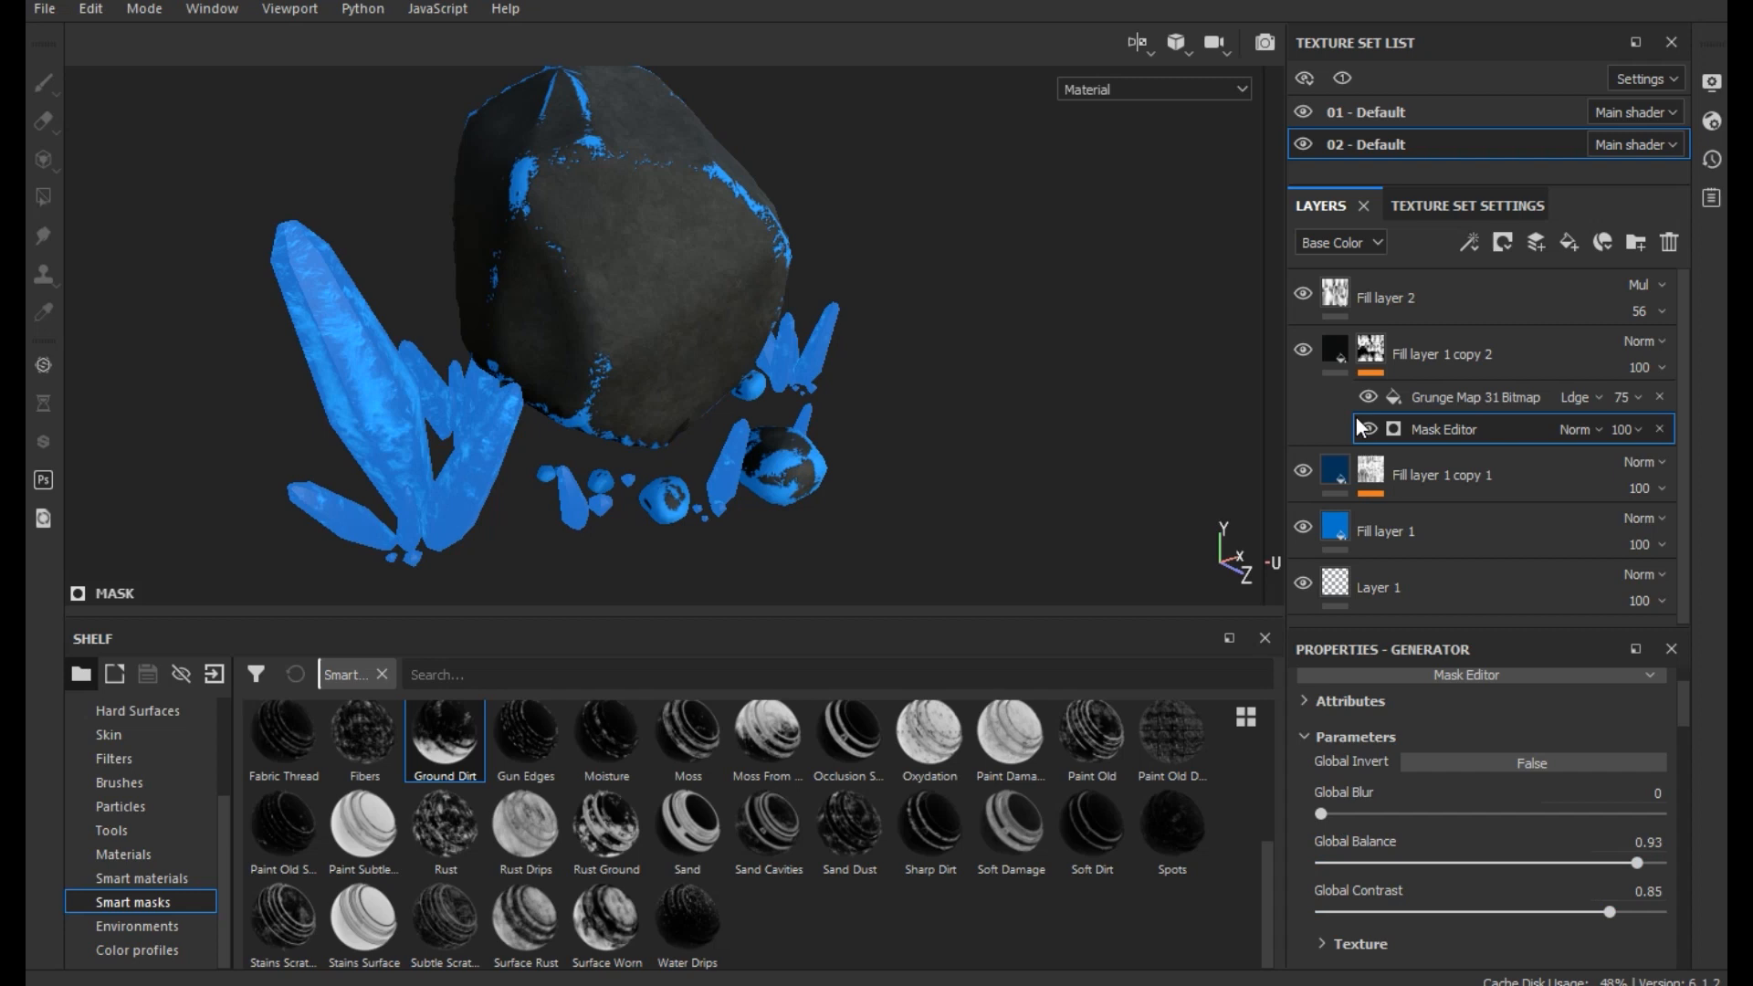
{"action": "left_click", "coordinate": [1303, 350]}
{"action": "left_click", "coordinate": [1303, 351]}
- Set the Emissive color of Fill layer 1 copy 2 to medium blue, RGB 0.004, 0.159, 0.520
{"action": "left_click", "coordinate": [1342, 334]}
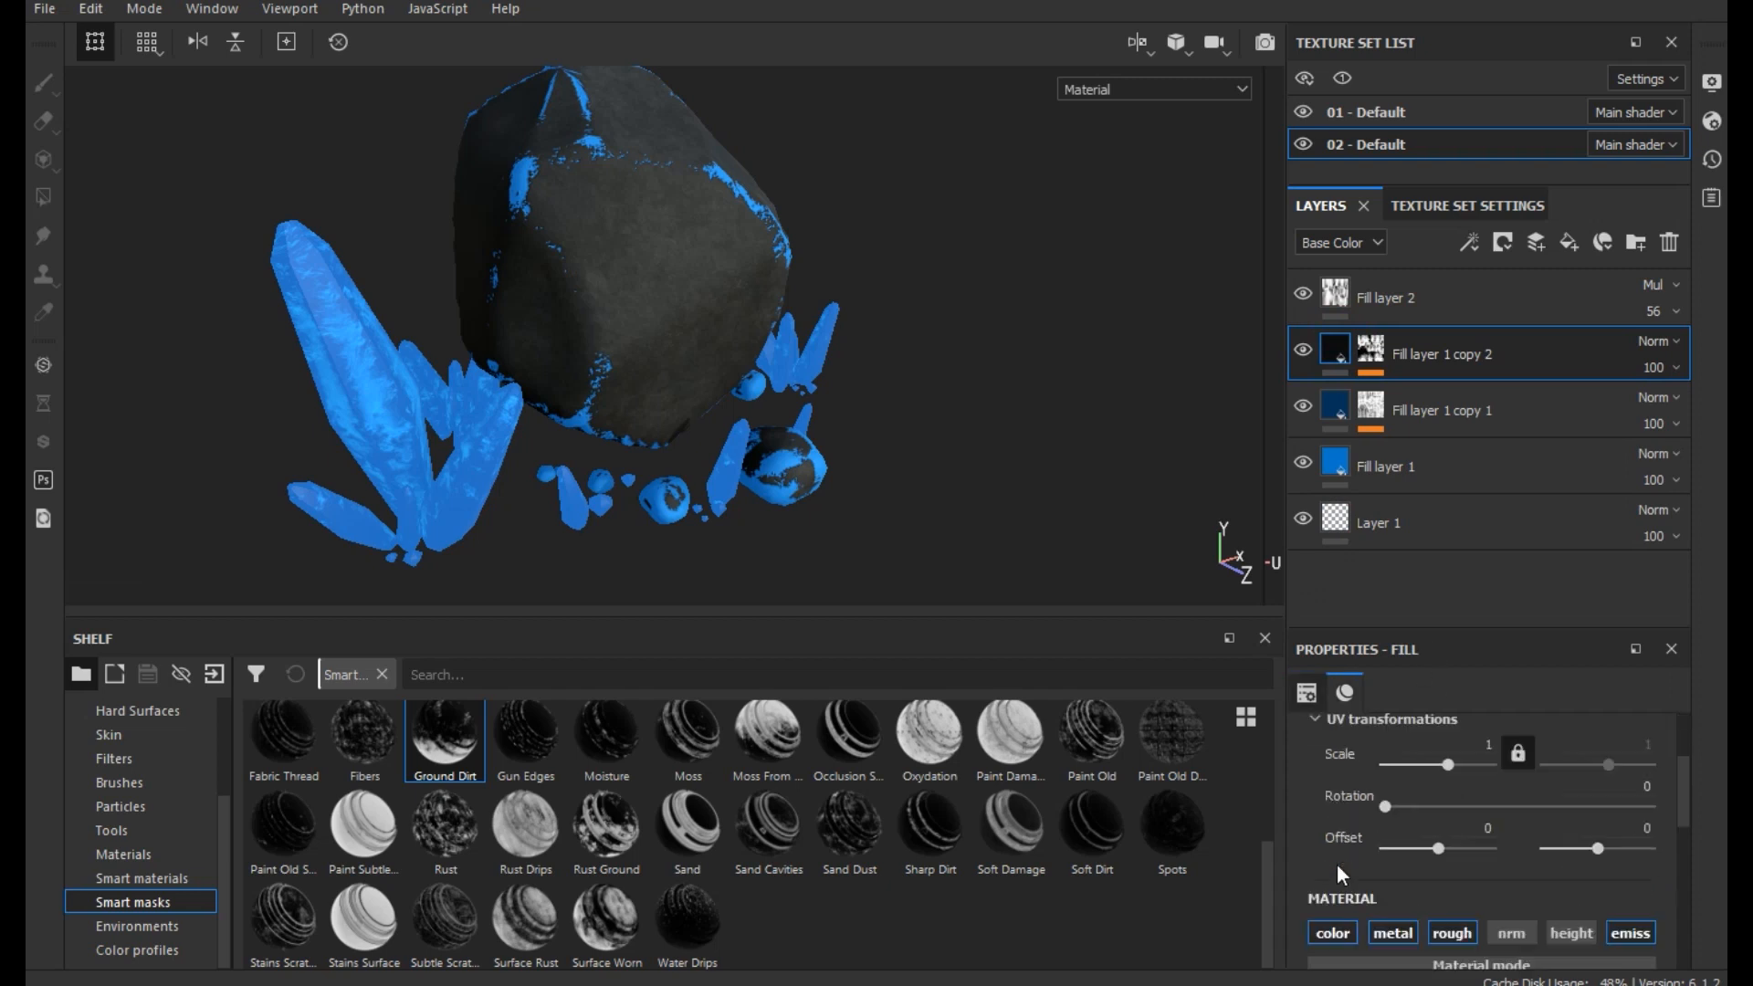
{"action": "scroll", "coordinate": [1336, 864], "scroll_direction": "down", "scroll_amount": 10}
{"action": "left_click", "coordinate": [1393, 930]}
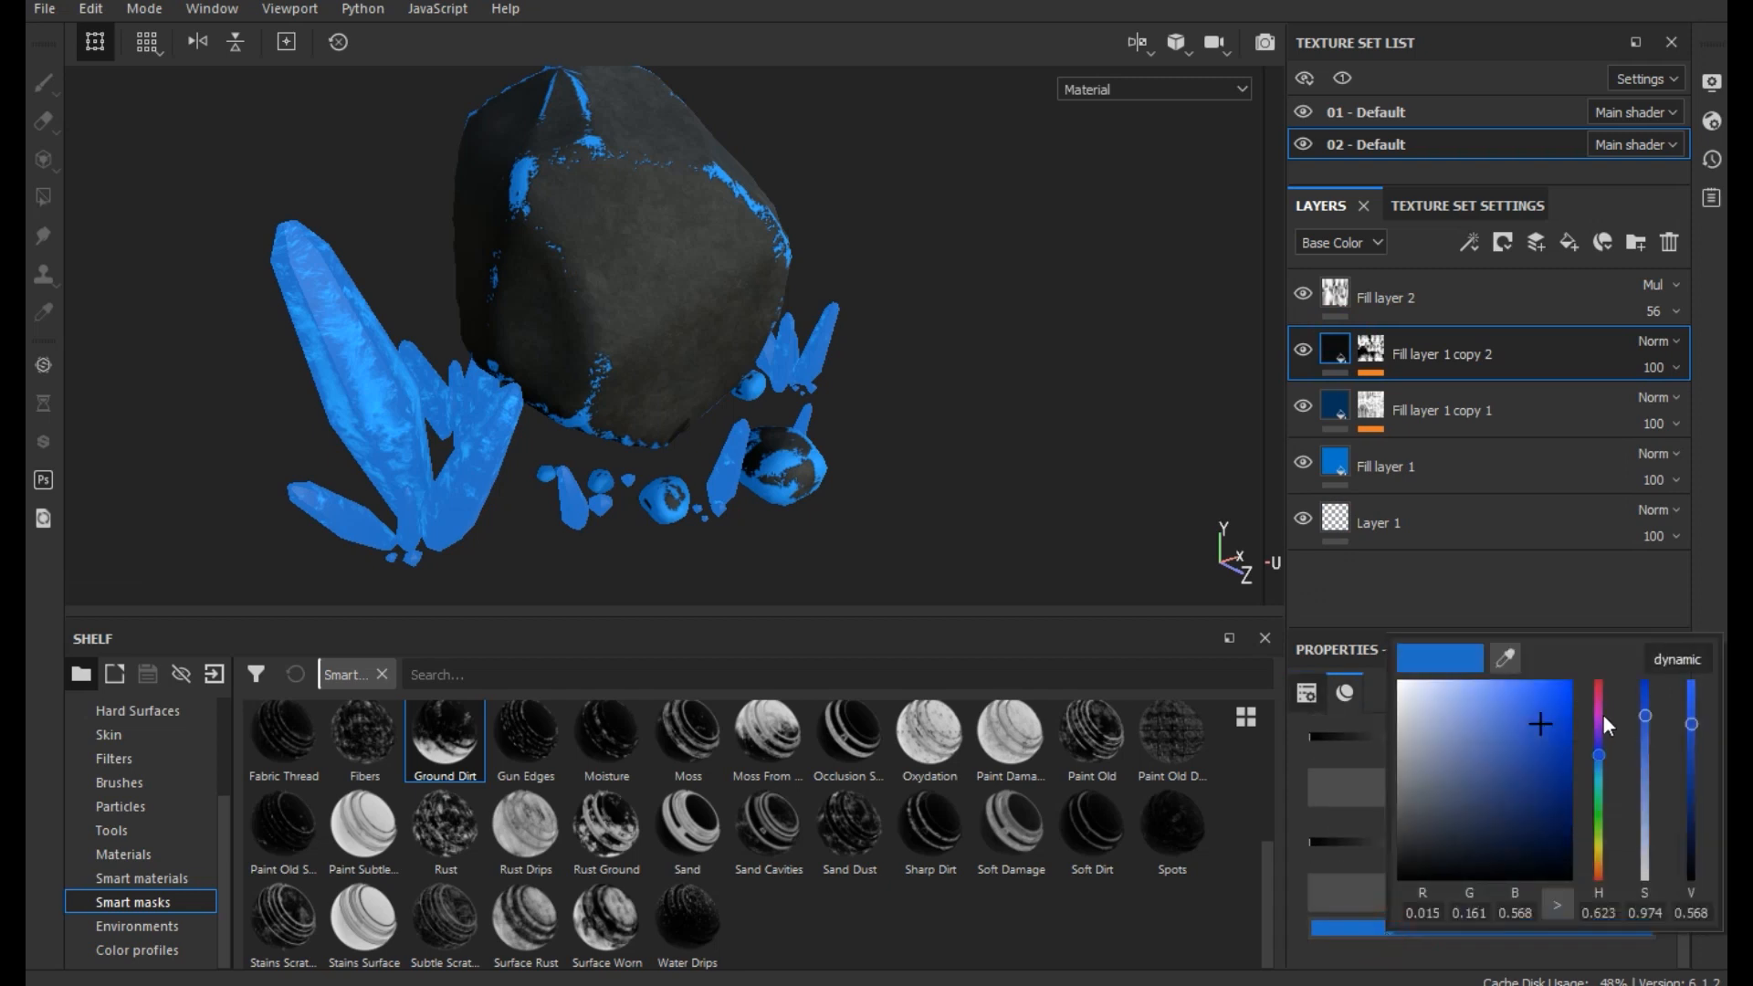
{"action": "left_click", "coordinate": [1596, 731]}
{"action": "left_click_drag", "start_coordinate": [1598, 740], "coordinate": [1603, 756]}
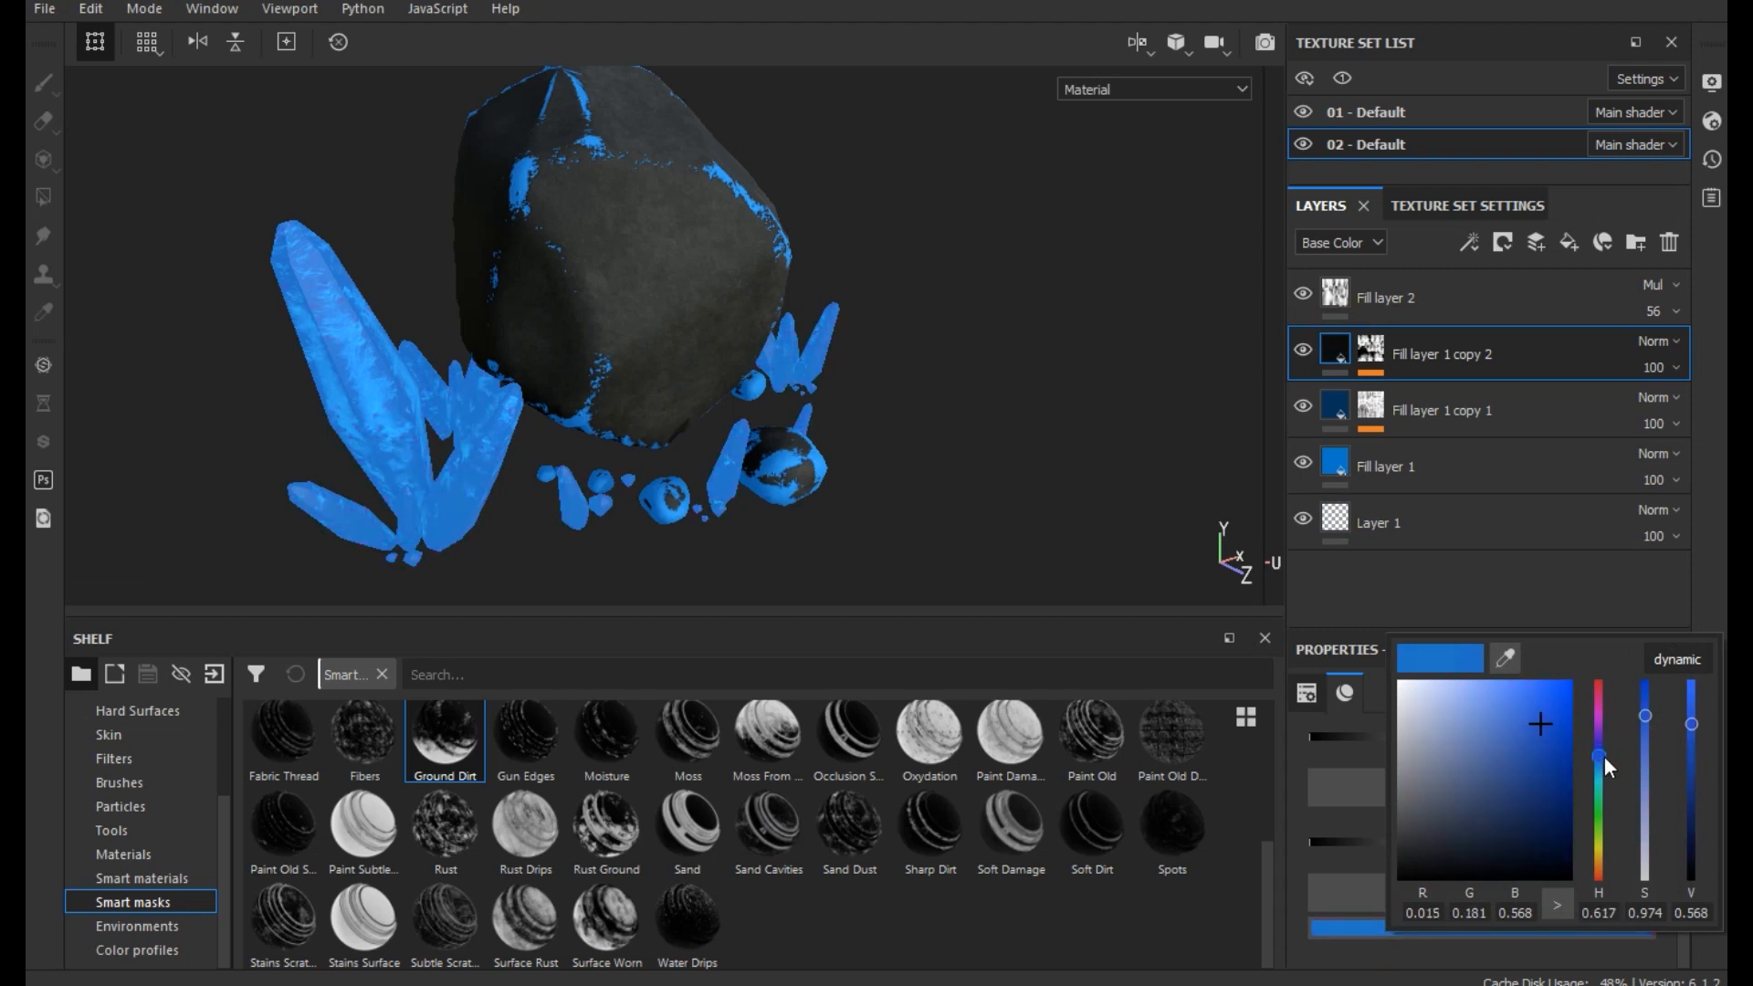
{"action": "left_click", "coordinate": [1543, 695]}
{"action": "left_click", "coordinate": [1547, 693]}
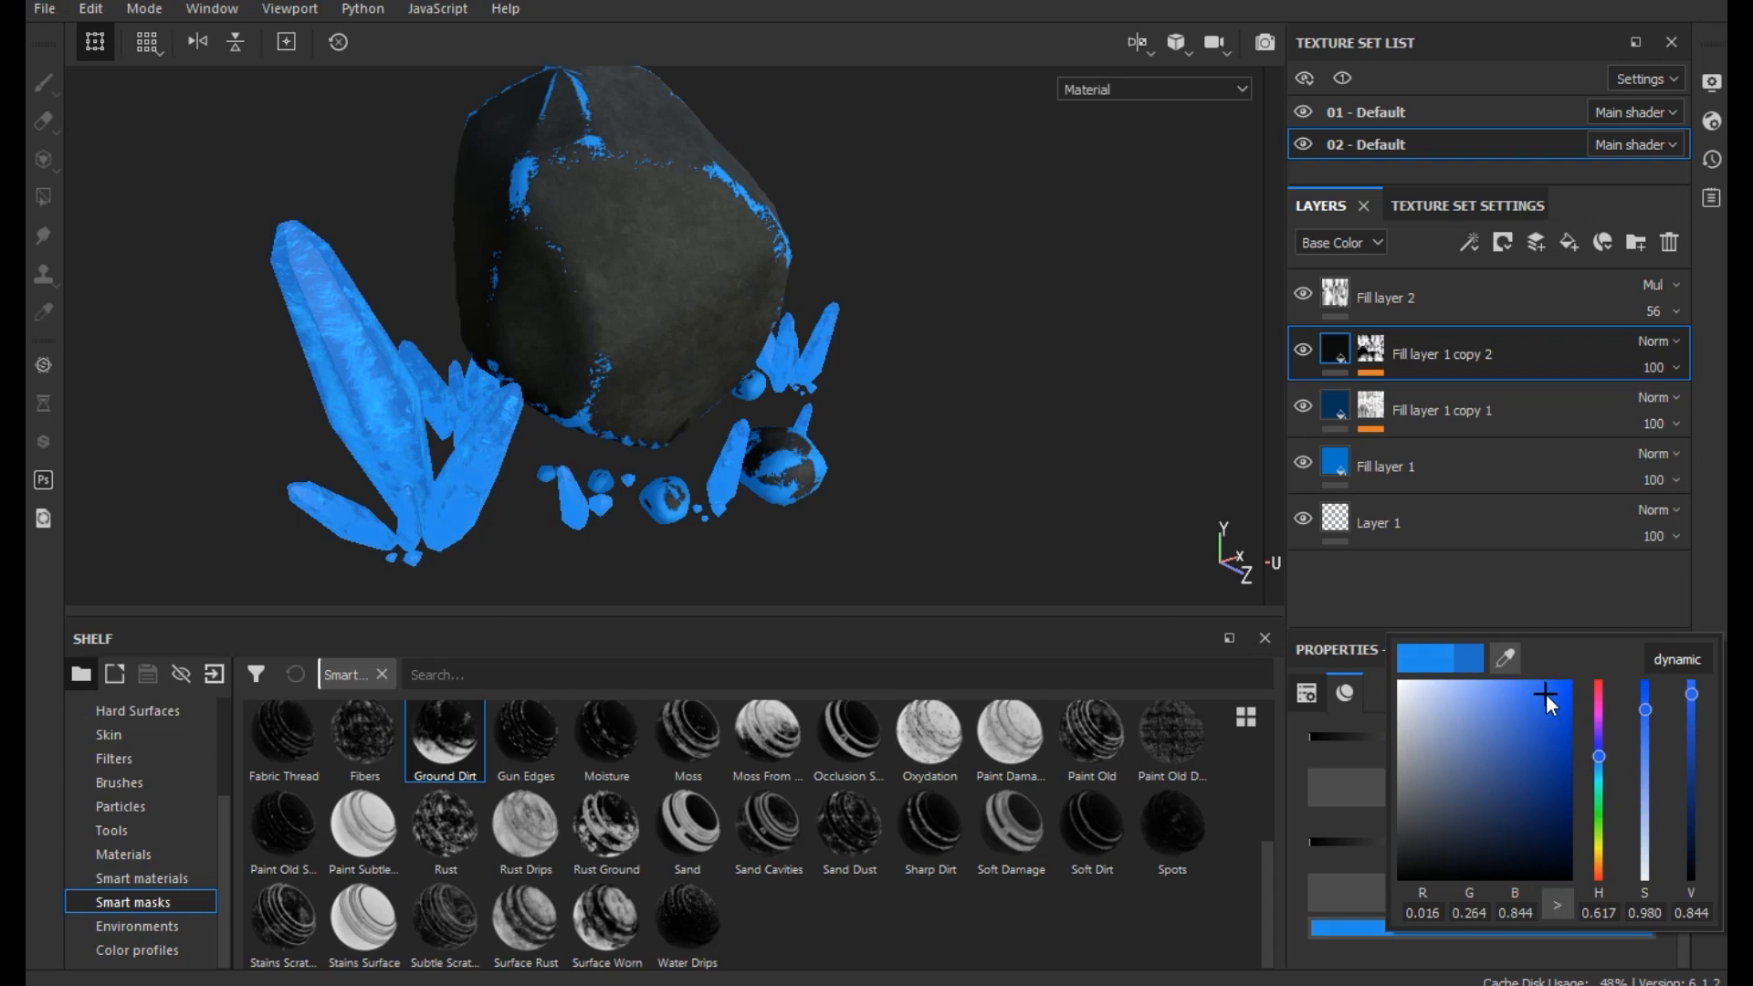
{"action": "left_click_drag", "start_coordinate": [1546, 693], "coordinate": [1557, 731]}
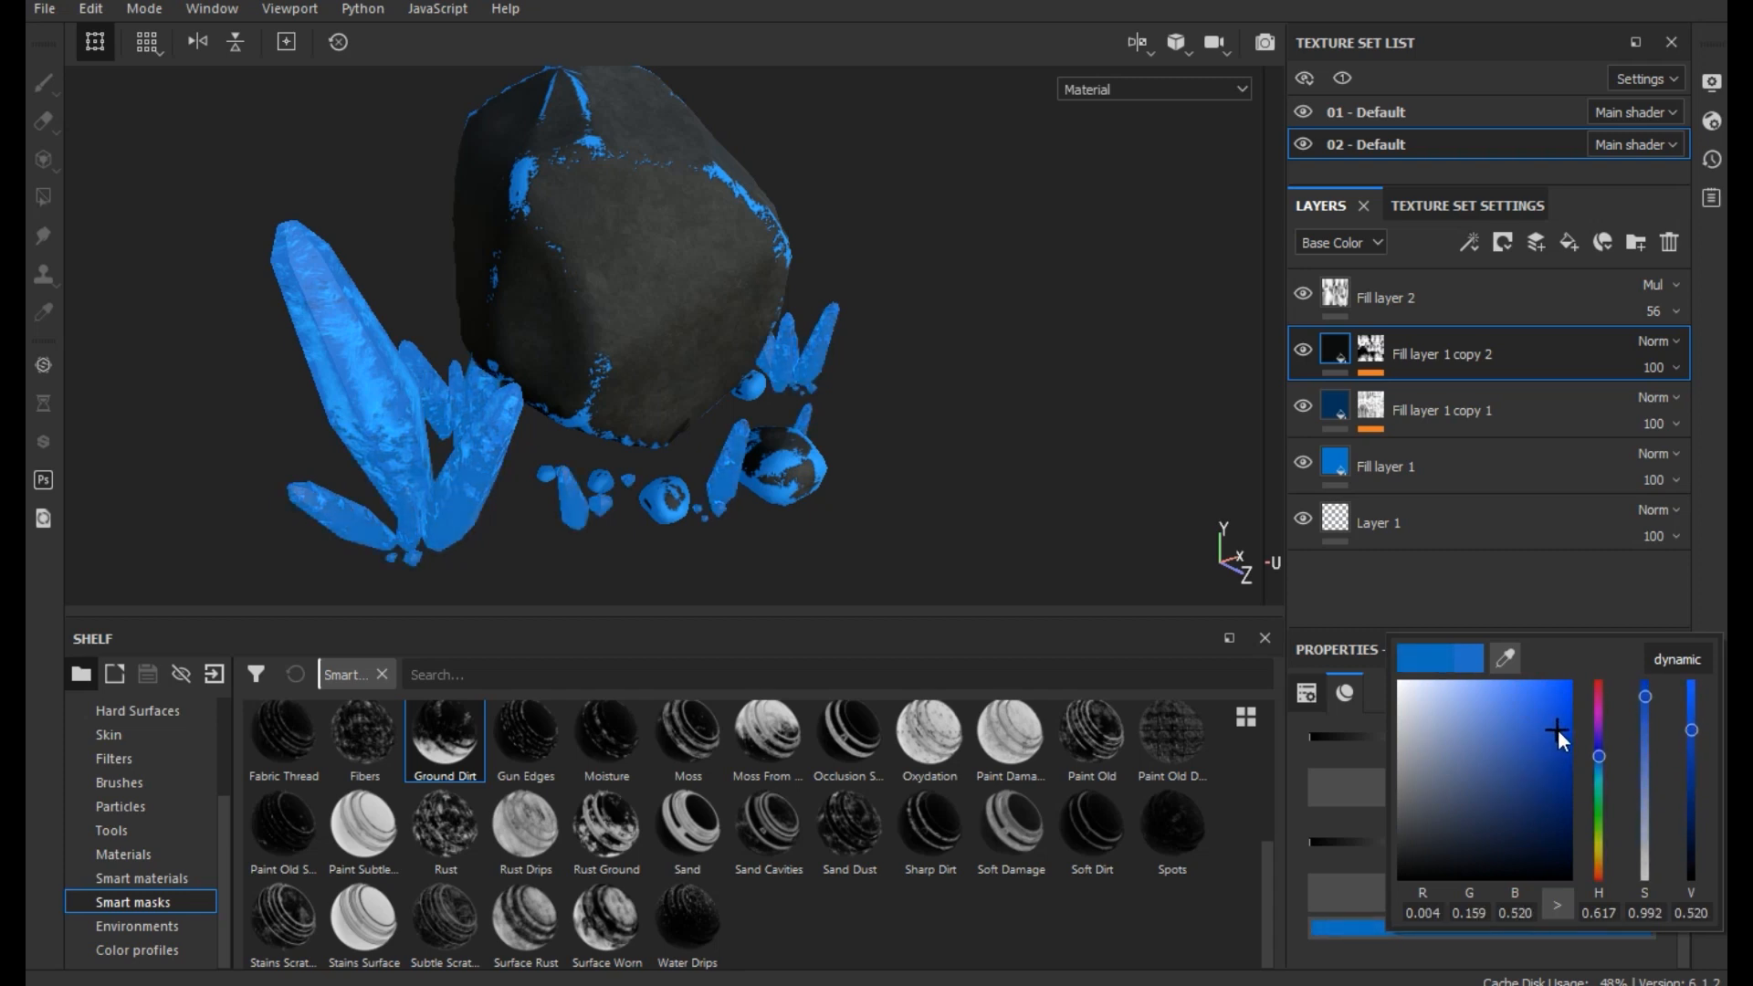
{"action": "left_click", "coordinate": [998, 459]}
- Set the Base Color of Fill layer 1 copy 2 to pure black, RGB 0.000, 0.000, 0.000
{"action": "scroll", "coordinate": [1530, 784], "scroll_direction": "up", "scroll_amount": 5}
{"action": "left_click", "coordinate": [1631, 822]}
{"action": "scroll", "coordinate": [1470, 904], "scroll_direction": "down", "scroll_amount": 1}
{"action": "left_click", "coordinate": [1466, 914]}
{"action": "left_click", "coordinate": [1465, 736]}
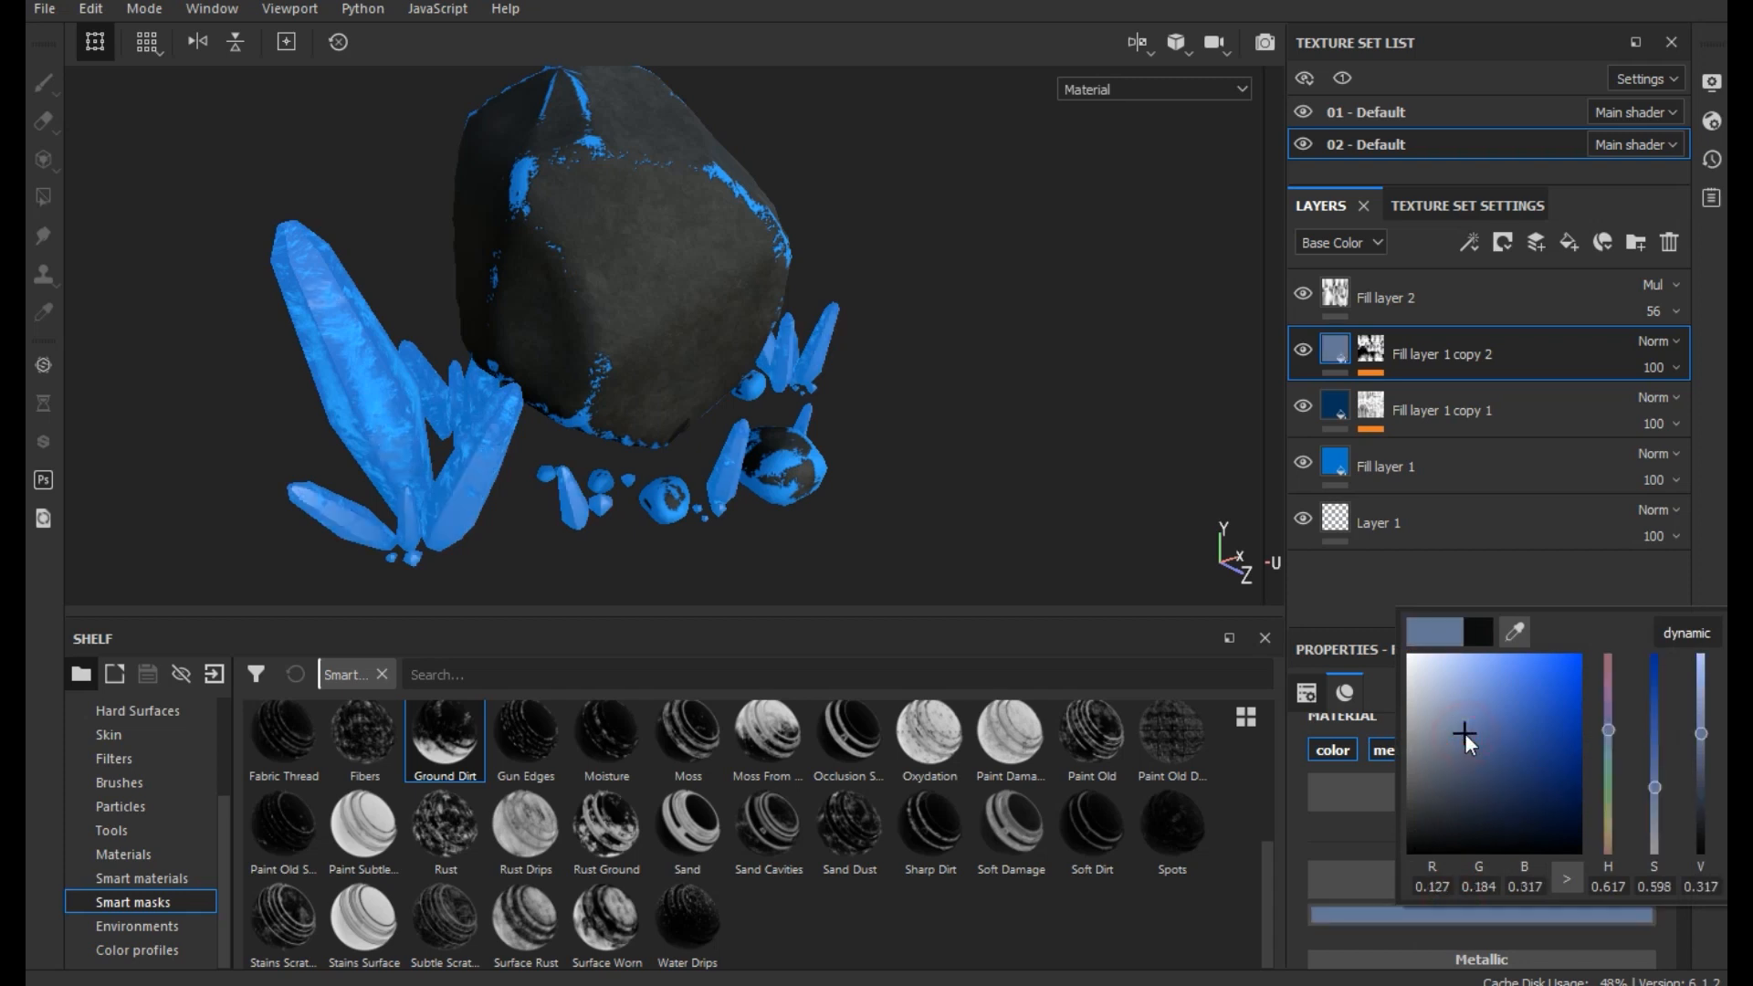
{"action": "left_click_drag", "start_coordinate": [1461, 733], "coordinate": [1404, 851]}
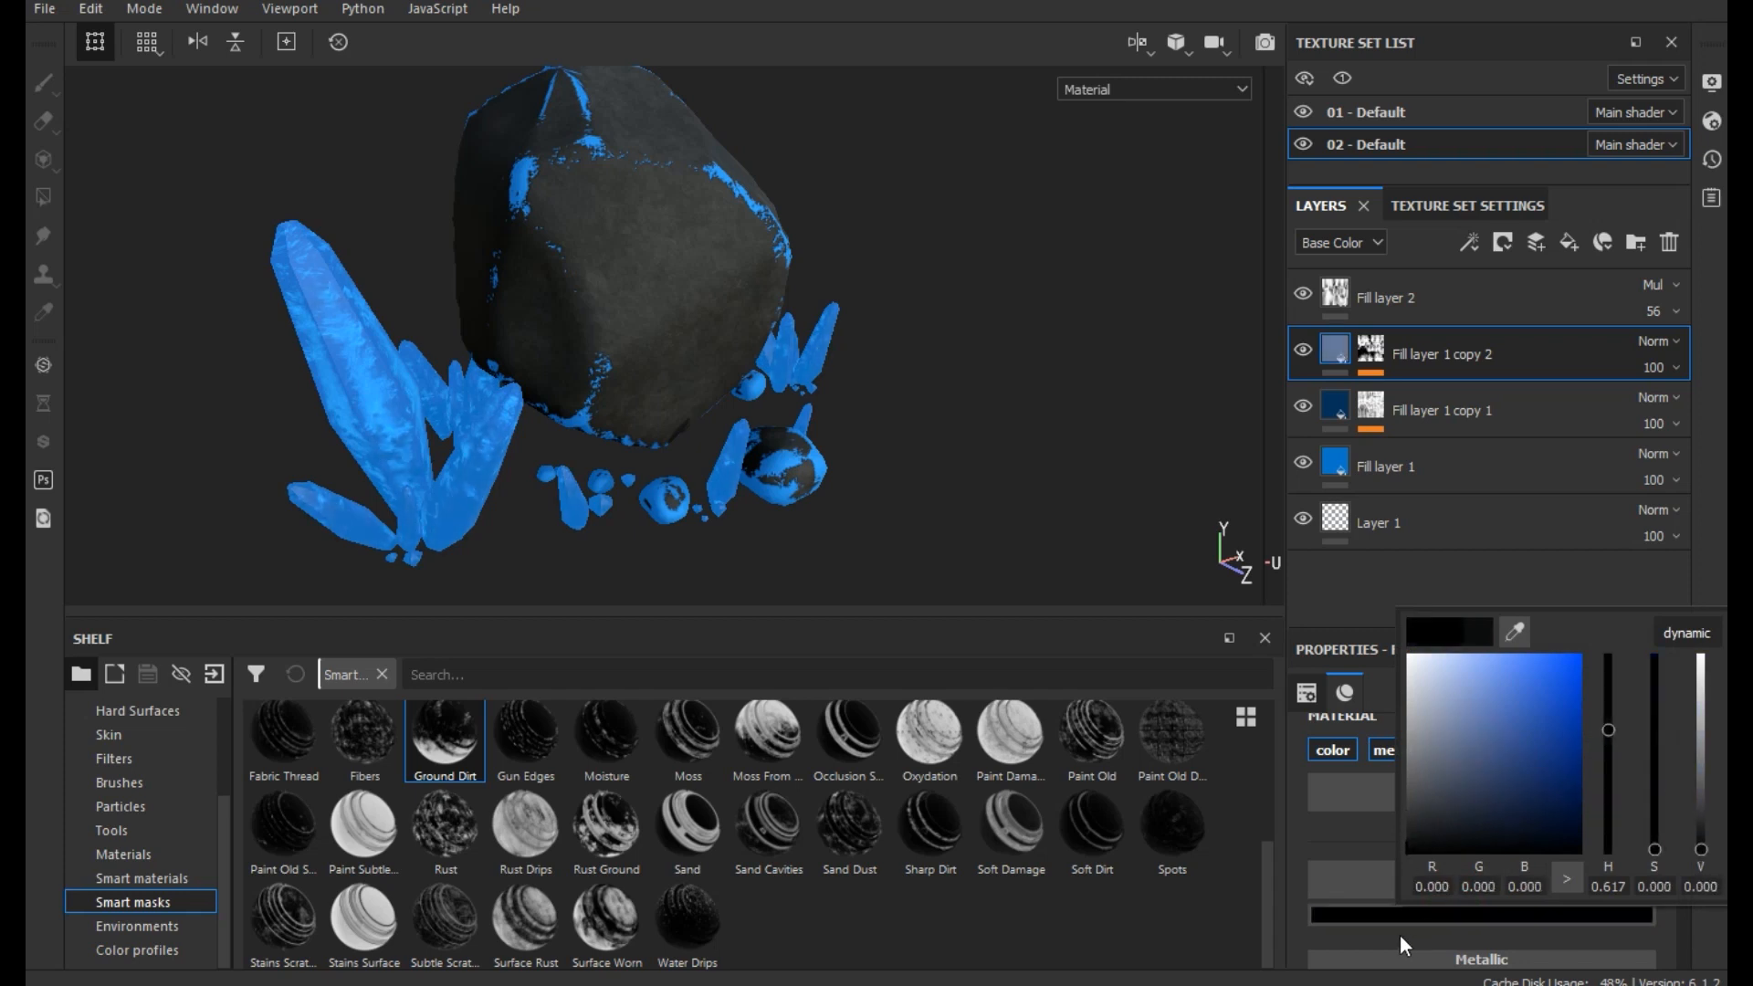
- Set the Emissive color of Fill layer 1 copy 2 to very dark gray, RGB 0.018, 0.020, 0.024
{"action": "scroll", "coordinate": [1315, 927], "scroll_direction": "down", "scroll_amount": 1}
{"action": "left_click", "coordinate": [1322, 928]}
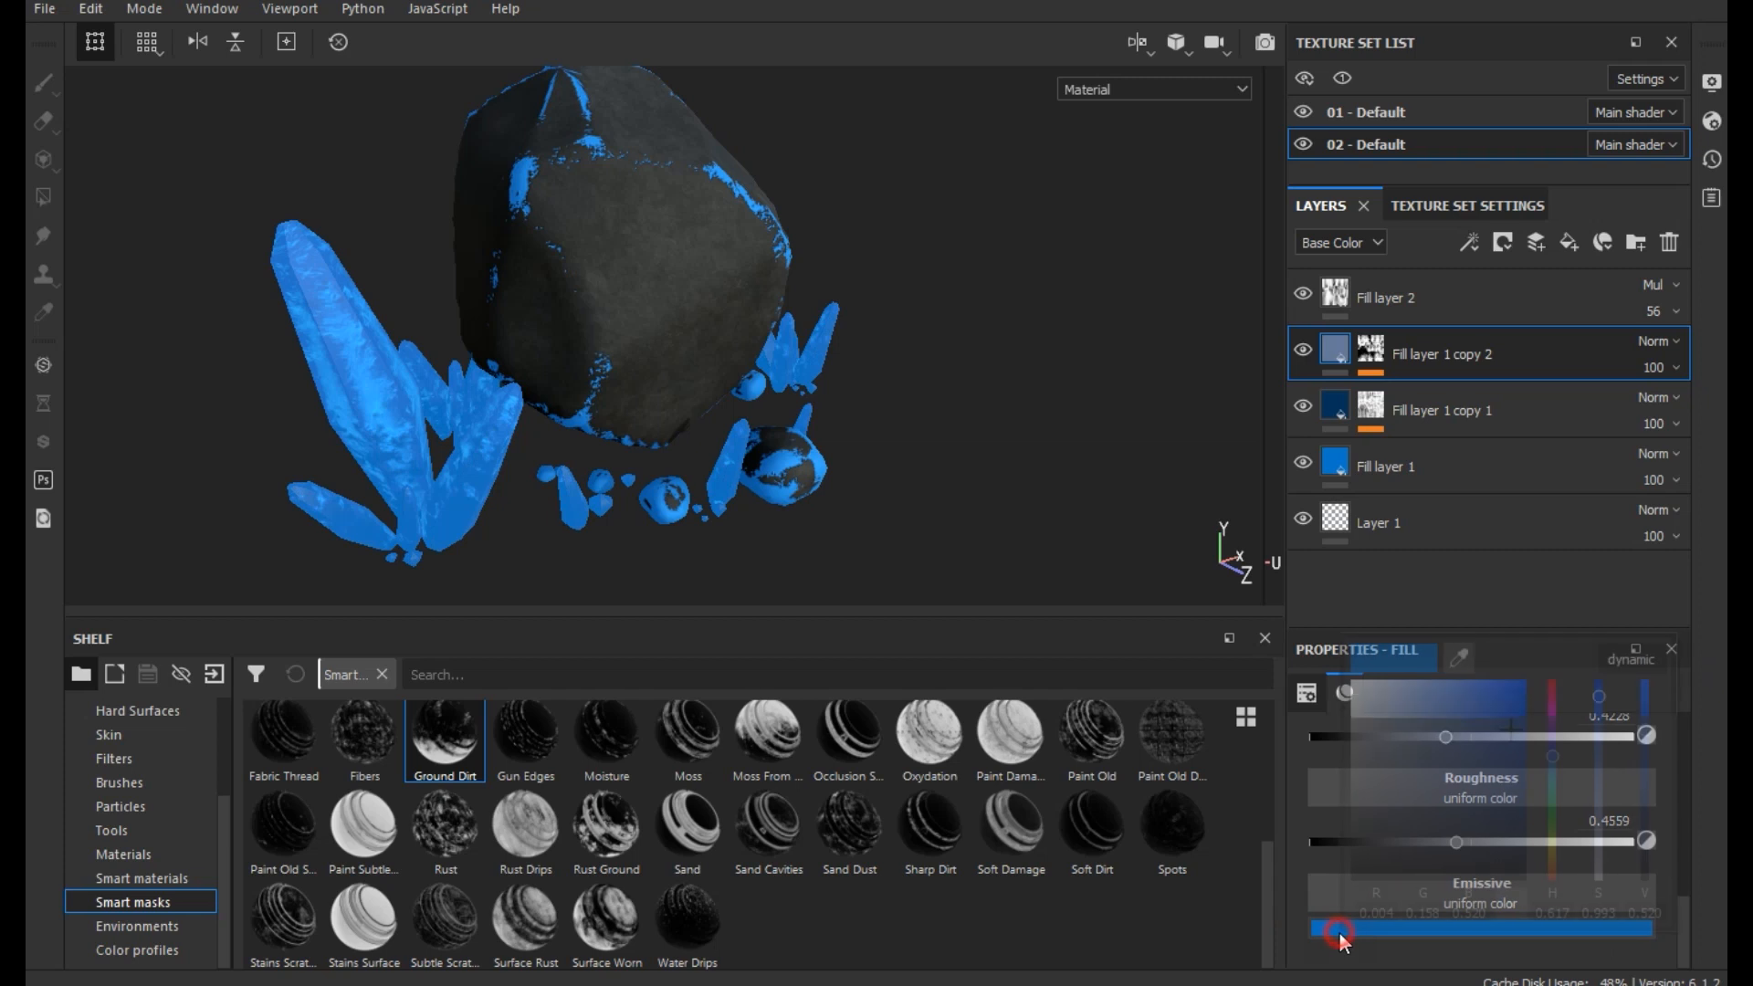
{"action": "mouse_move", "coordinate": [1383, 825]}
{"action": "left_mouse_down"}
{"action": "mouse_move", "coordinate": [1352, 895]}
{"action": "mouse_move", "coordinate": [1369, 846]}
{"action": "left_mouse_up"}
{"action": "left_click", "coordinate": [1072, 493]}
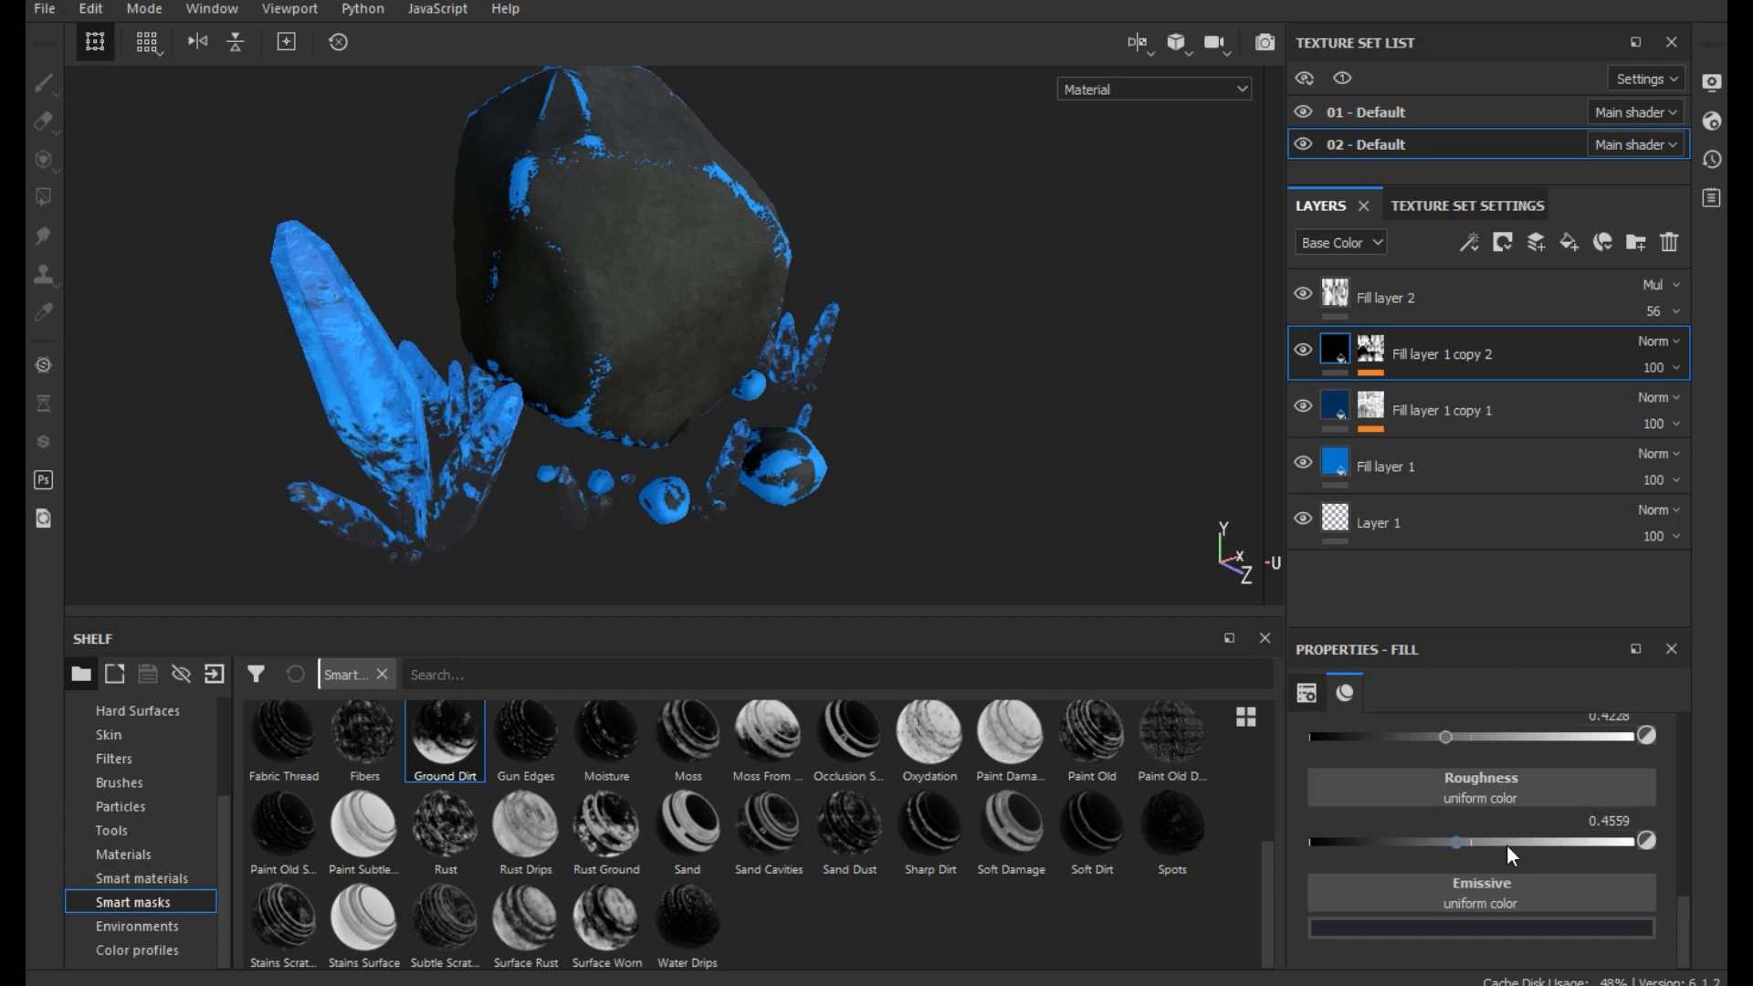
- Set the Emissive color of Fill layer 1 copy 2 to deep blue, RGB 0.001, 0.118, 0.391
{"action": "scroll", "coordinate": [1549, 891], "scroll_direction": "up", "scroll_amount": 3}
{"action": "scroll", "coordinate": [1548, 891], "scroll_direction": "down", "scroll_amount": 3}
{"action": "left_click", "coordinate": [1498, 925]}
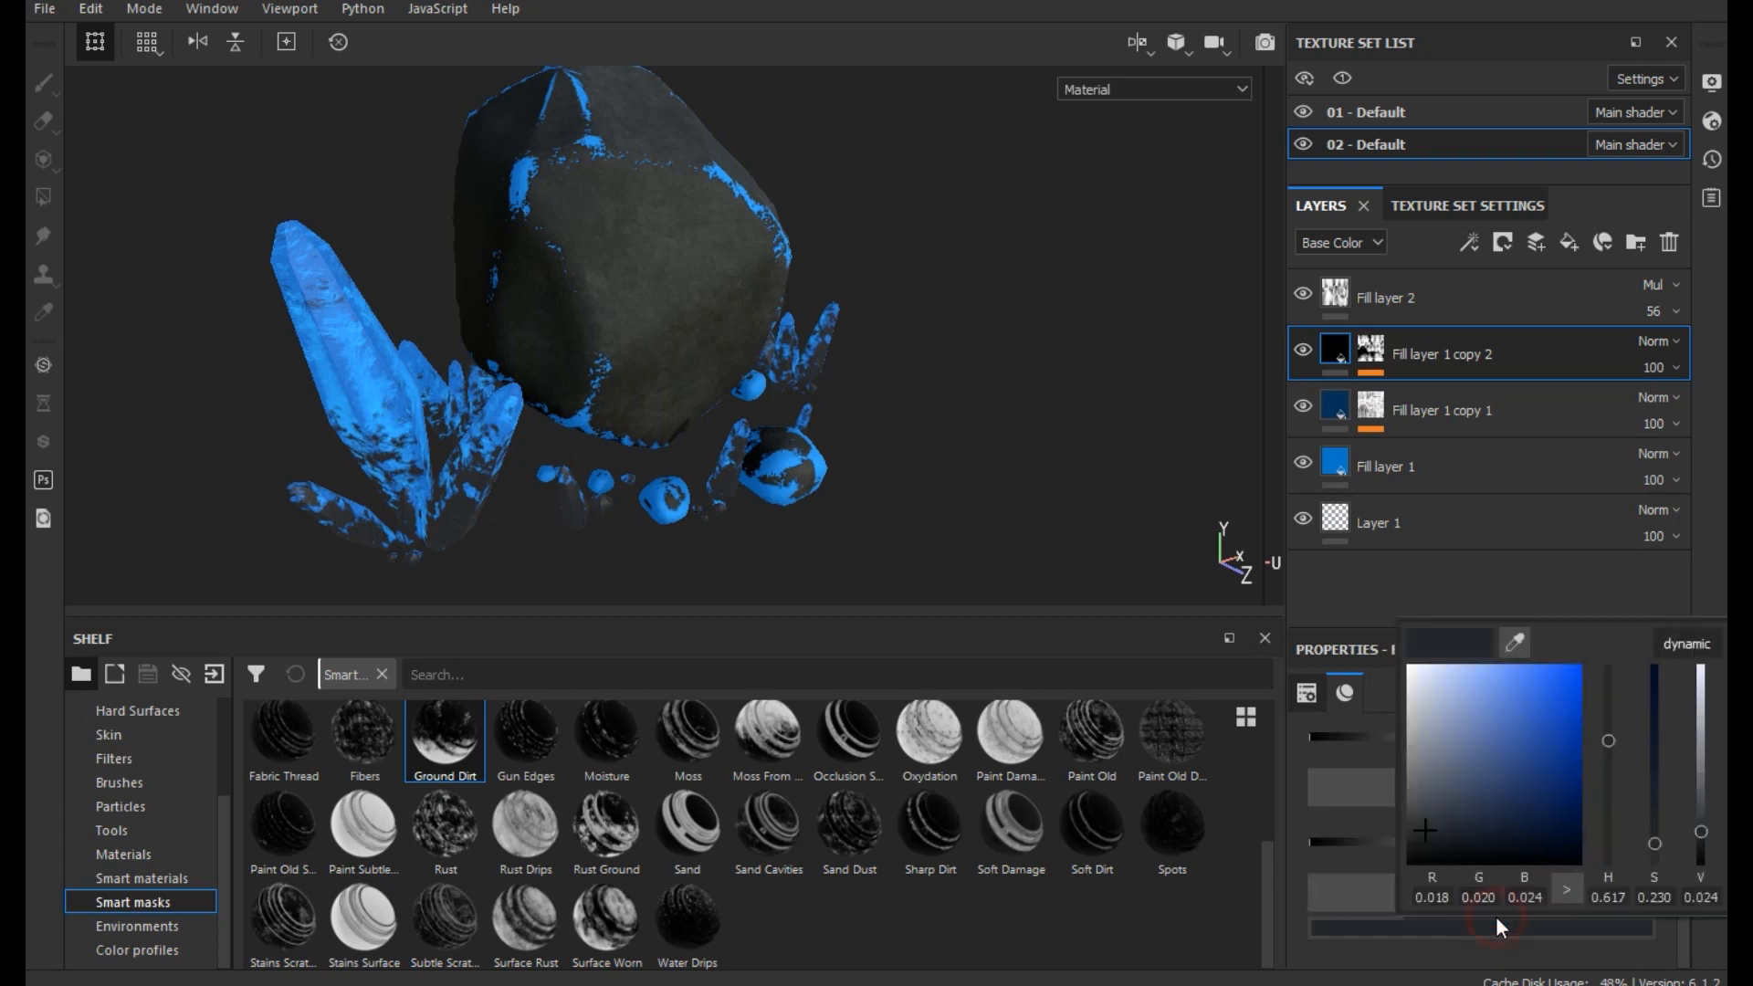
{"action": "left_click", "coordinate": [1561, 731]}
{"action": "mouse_move", "coordinate": [1562, 732]}
{"action": "left_mouse_down"}
{"action": "mouse_move", "coordinate": [1570, 706]}
{"action": "mouse_move", "coordinate": [1581, 738]}
{"action": "left_mouse_up"}
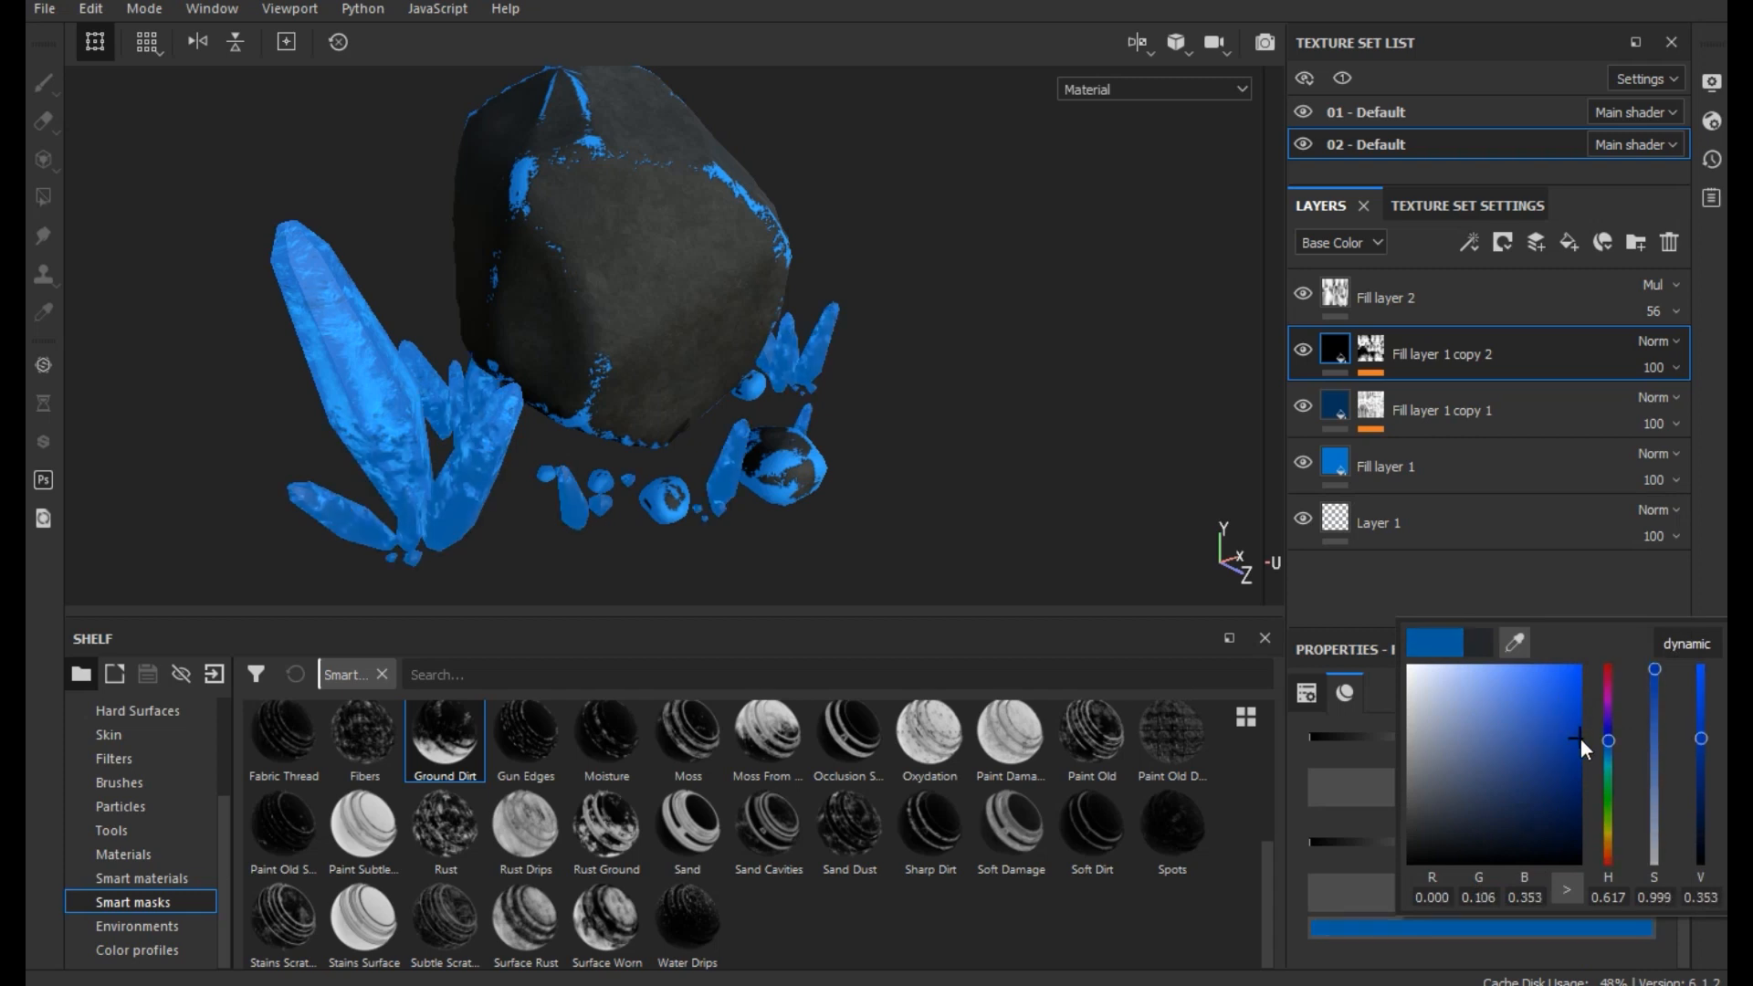
{"action": "left_click", "coordinate": [1070, 512]}
- Set the Base Color of Fill layer 1 copy 2 to dark green, RGB 0.000, 0.180, 0.099
{"action": "scroll", "coordinate": [1454, 820], "scroll_direction": "up", "scroll_amount": 3}
{"action": "scroll", "coordinate": [1456, 837], "scroll_direction": "up", "scroll_amount": 2}
{"action": "left_click", "coordinate": [1472, 914]}
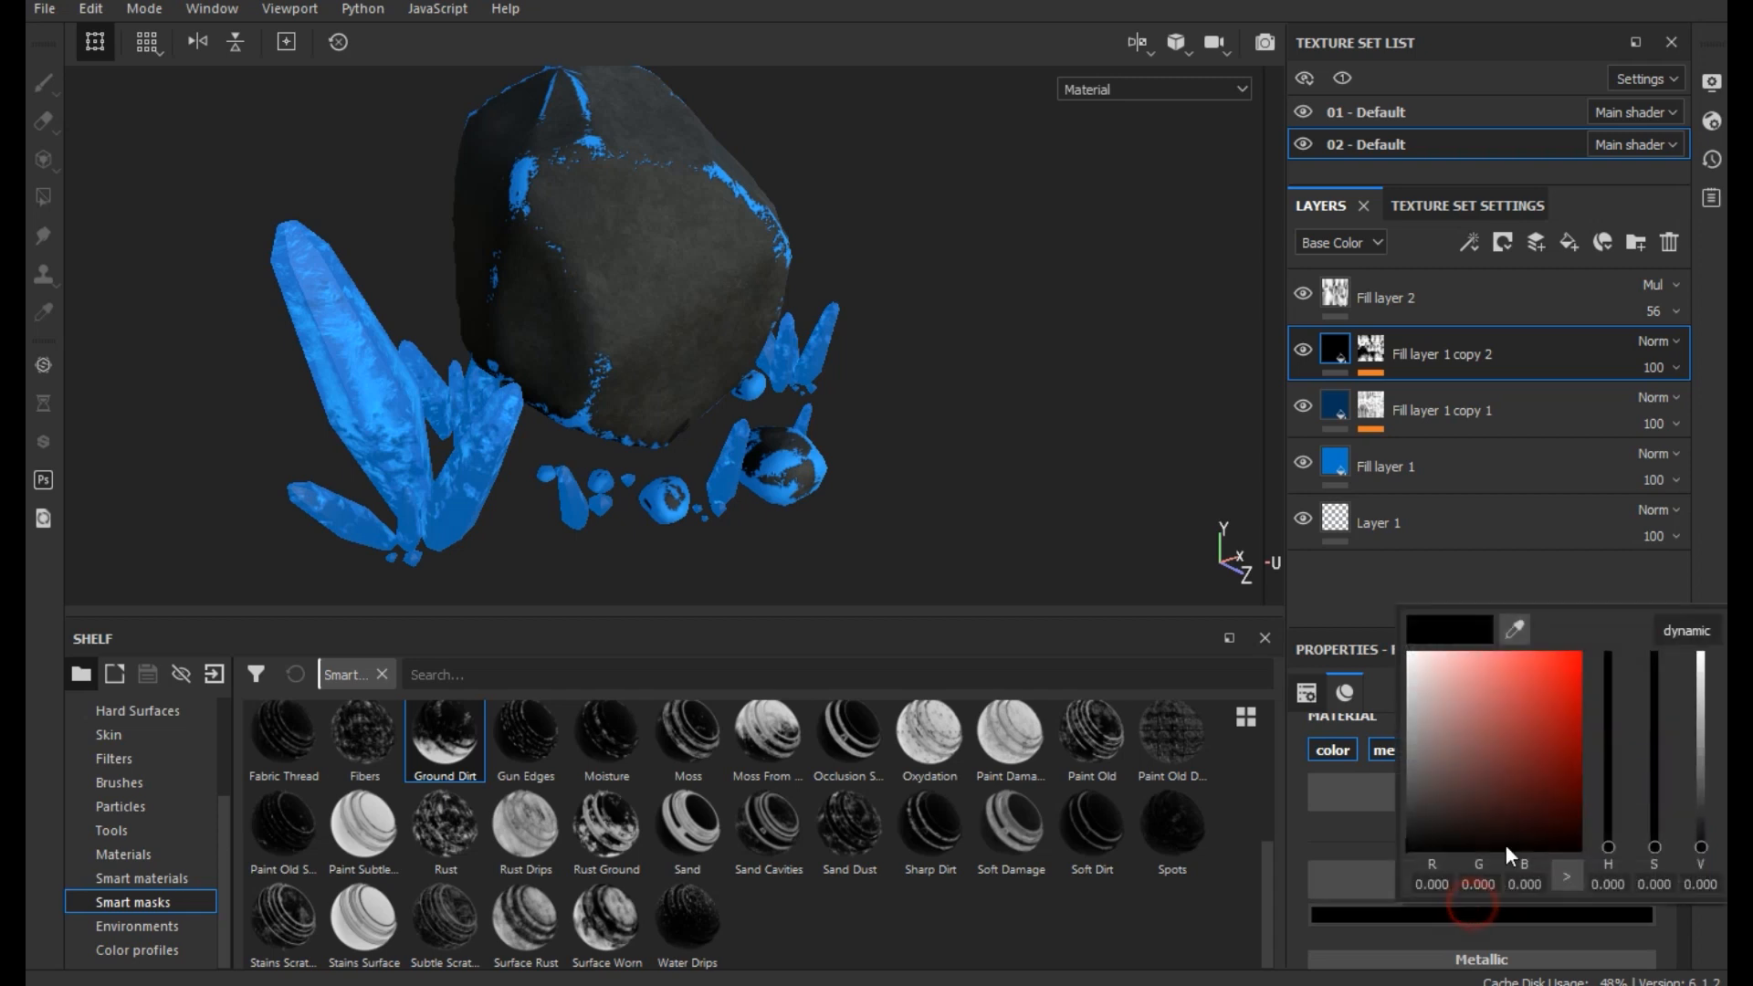
{"action": "left_click", "coordinate": [1527, 727]}
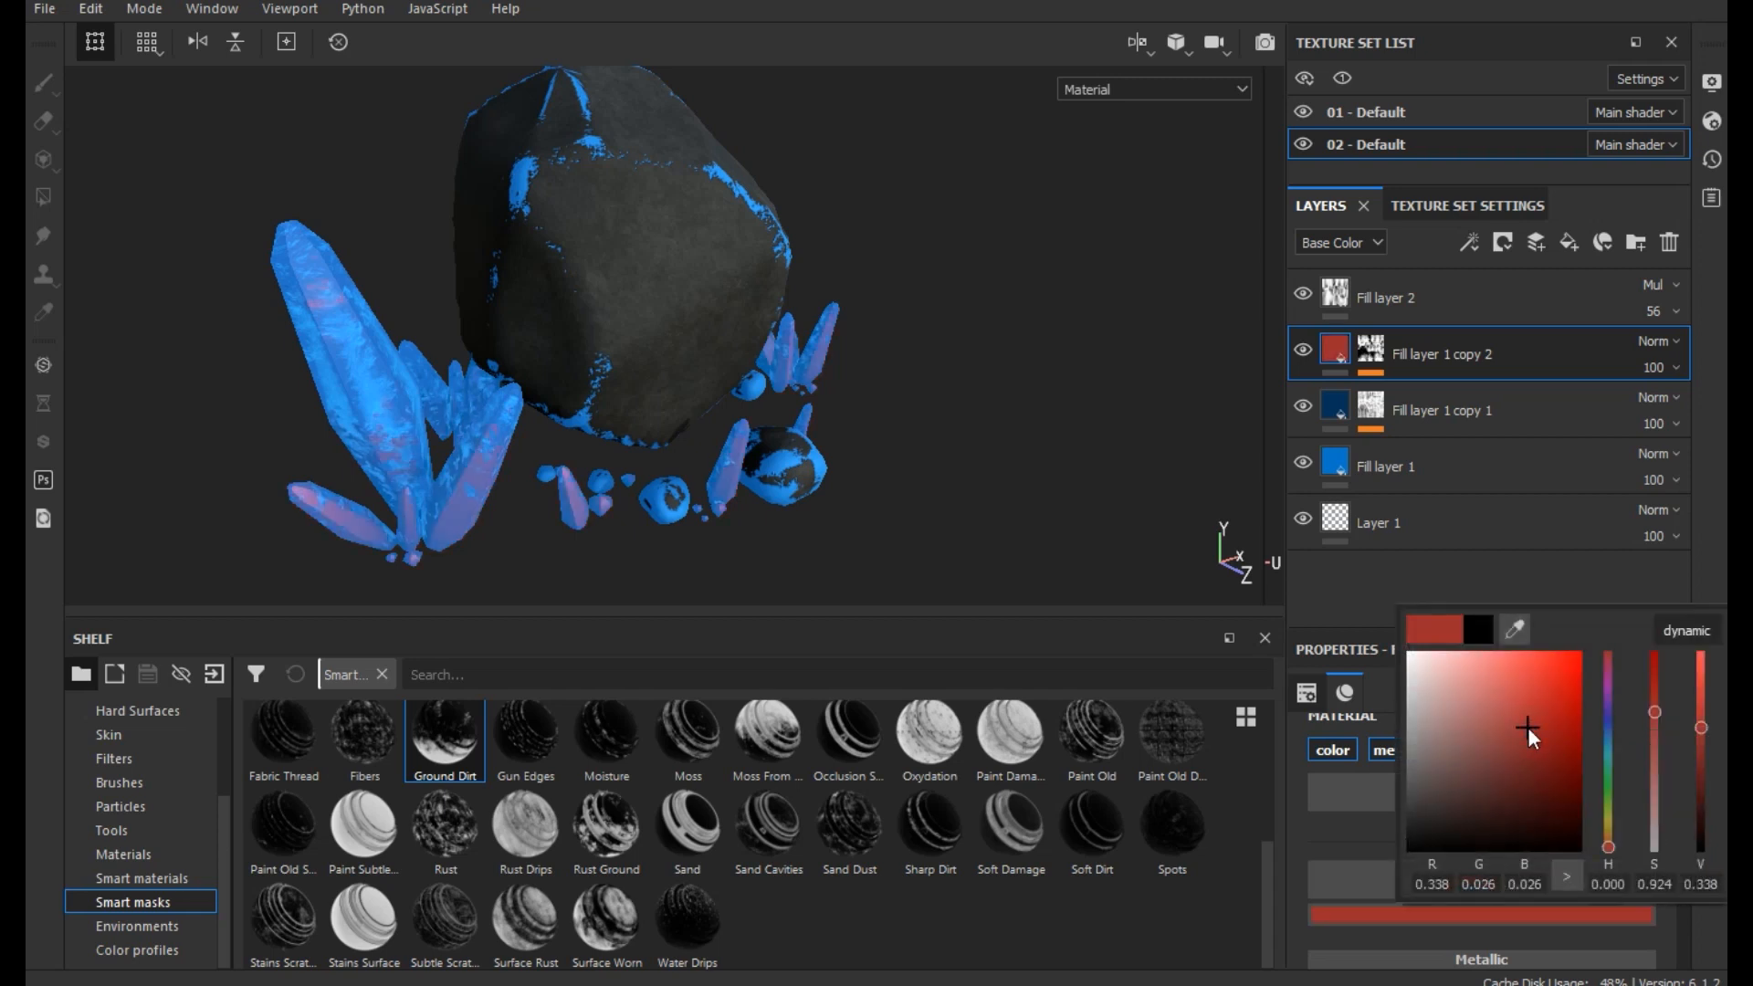
{"action": "left_click_drag", "start_coordinate": [1607, 820], "coordinate": [1581, 757]}
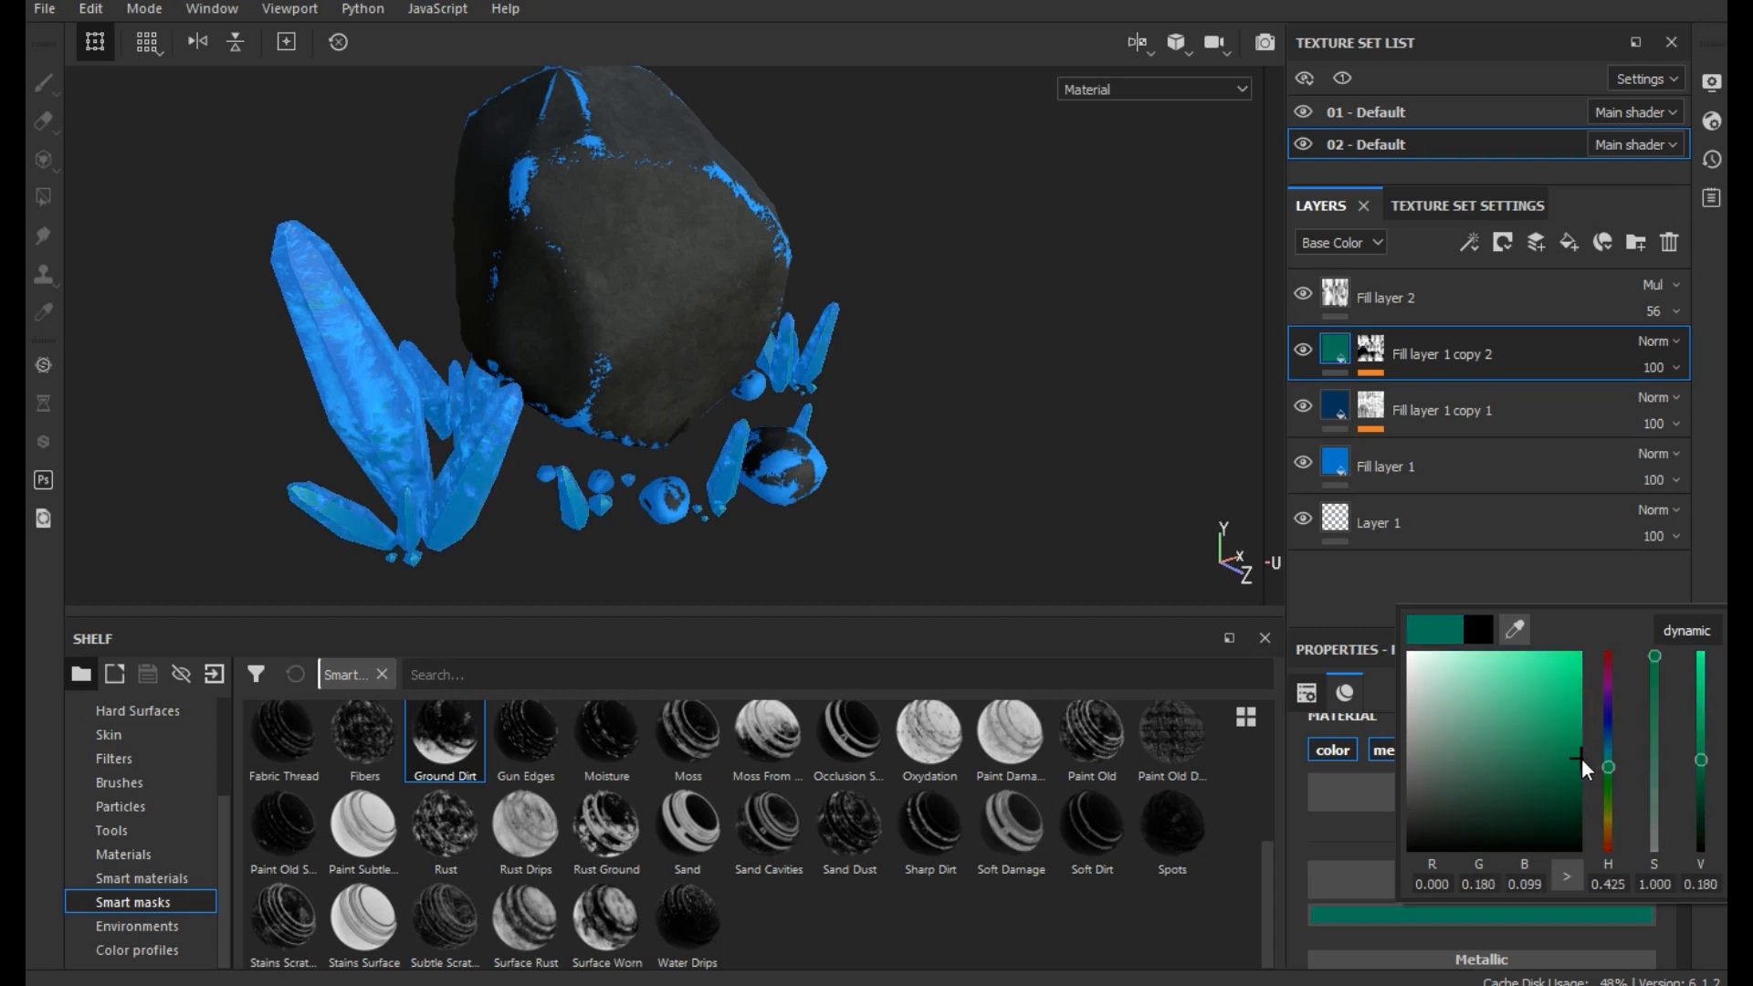
{"action": "left_click", "coordinate": [1295, 873]}
- Shift the hue of Fill layer 1 copy 2's Emissive color to teal, about RGB 0.001, 0.391, 0.328
{"action": "scroll", "coordinate": [1384, 915], "scroll_direction": "down", "scroll_amount": 5}
{"action": "left_click", "coordinate": [1386, 928]}
{"action": "left_click_drag", "start_coordinate": [1598, 753], "coordinate": [1589, 833]}
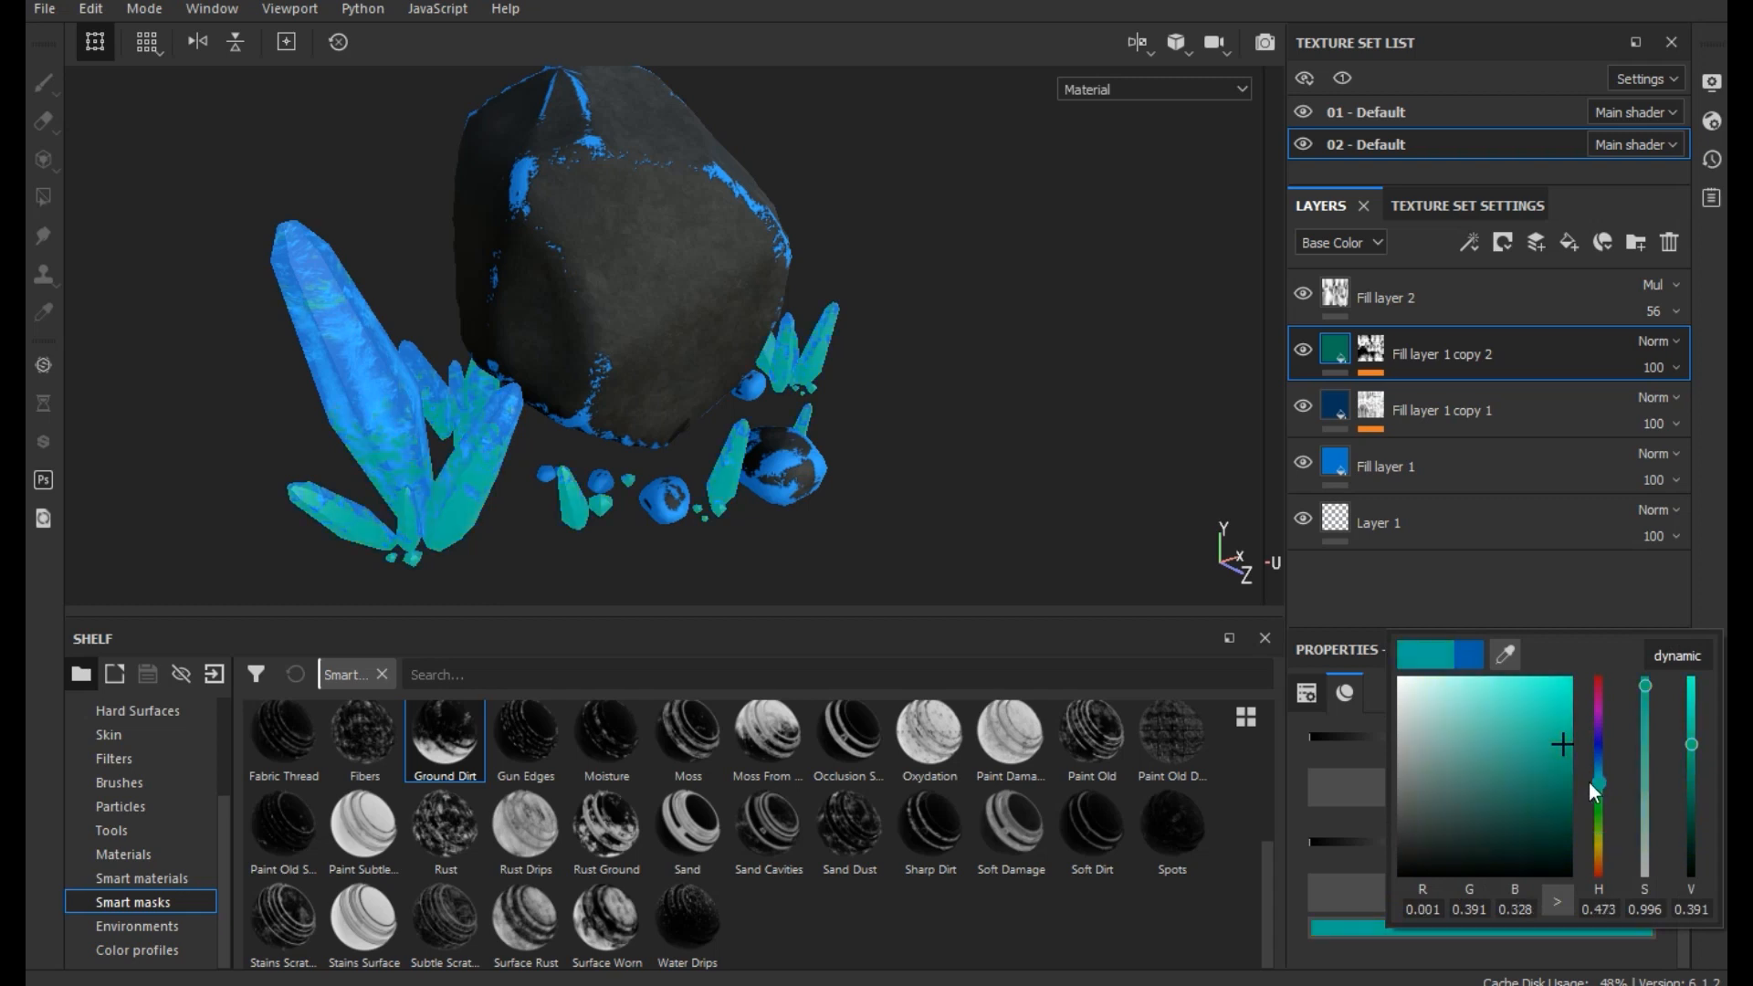
{"action": "left_click", "coordinate": [1155, 524]}
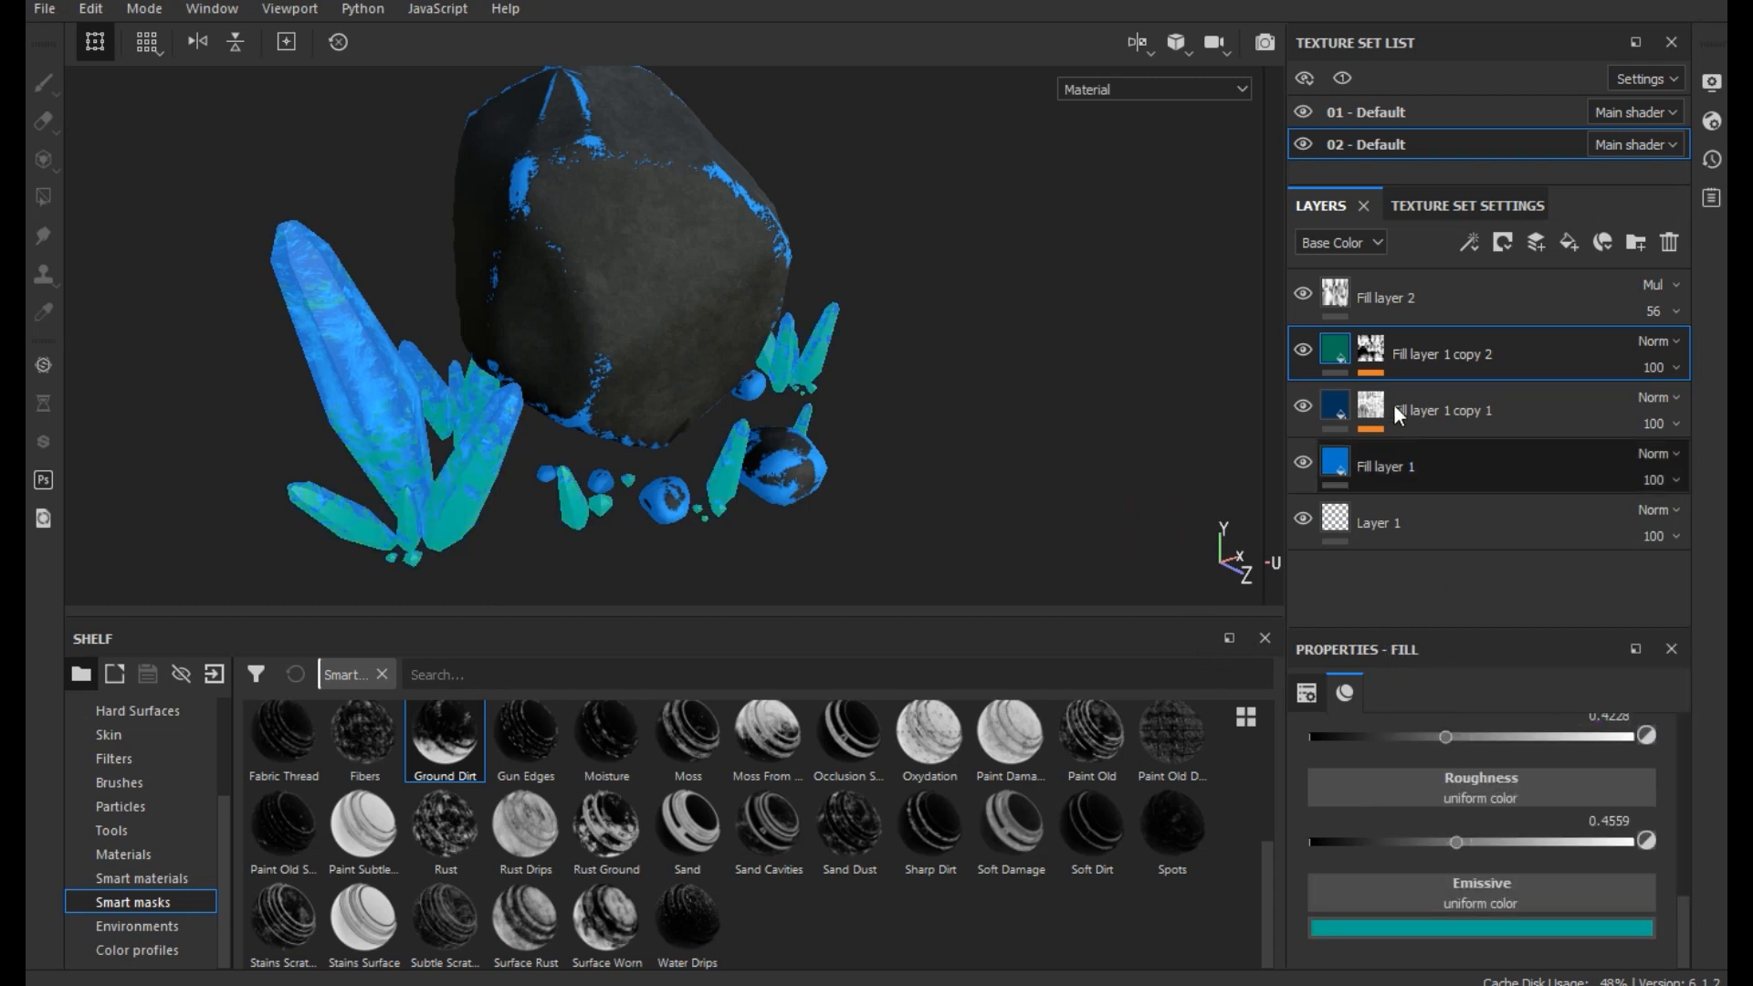
- In the Mask Editor generator of Fill layer 1 copy 2, set Global Balance to 0.89 and Global Contrast to 0.32
{"action": "left_click", "coordinate": [1387, 361]}
{"action": "left_click", "coordinate": [1440, 414]}
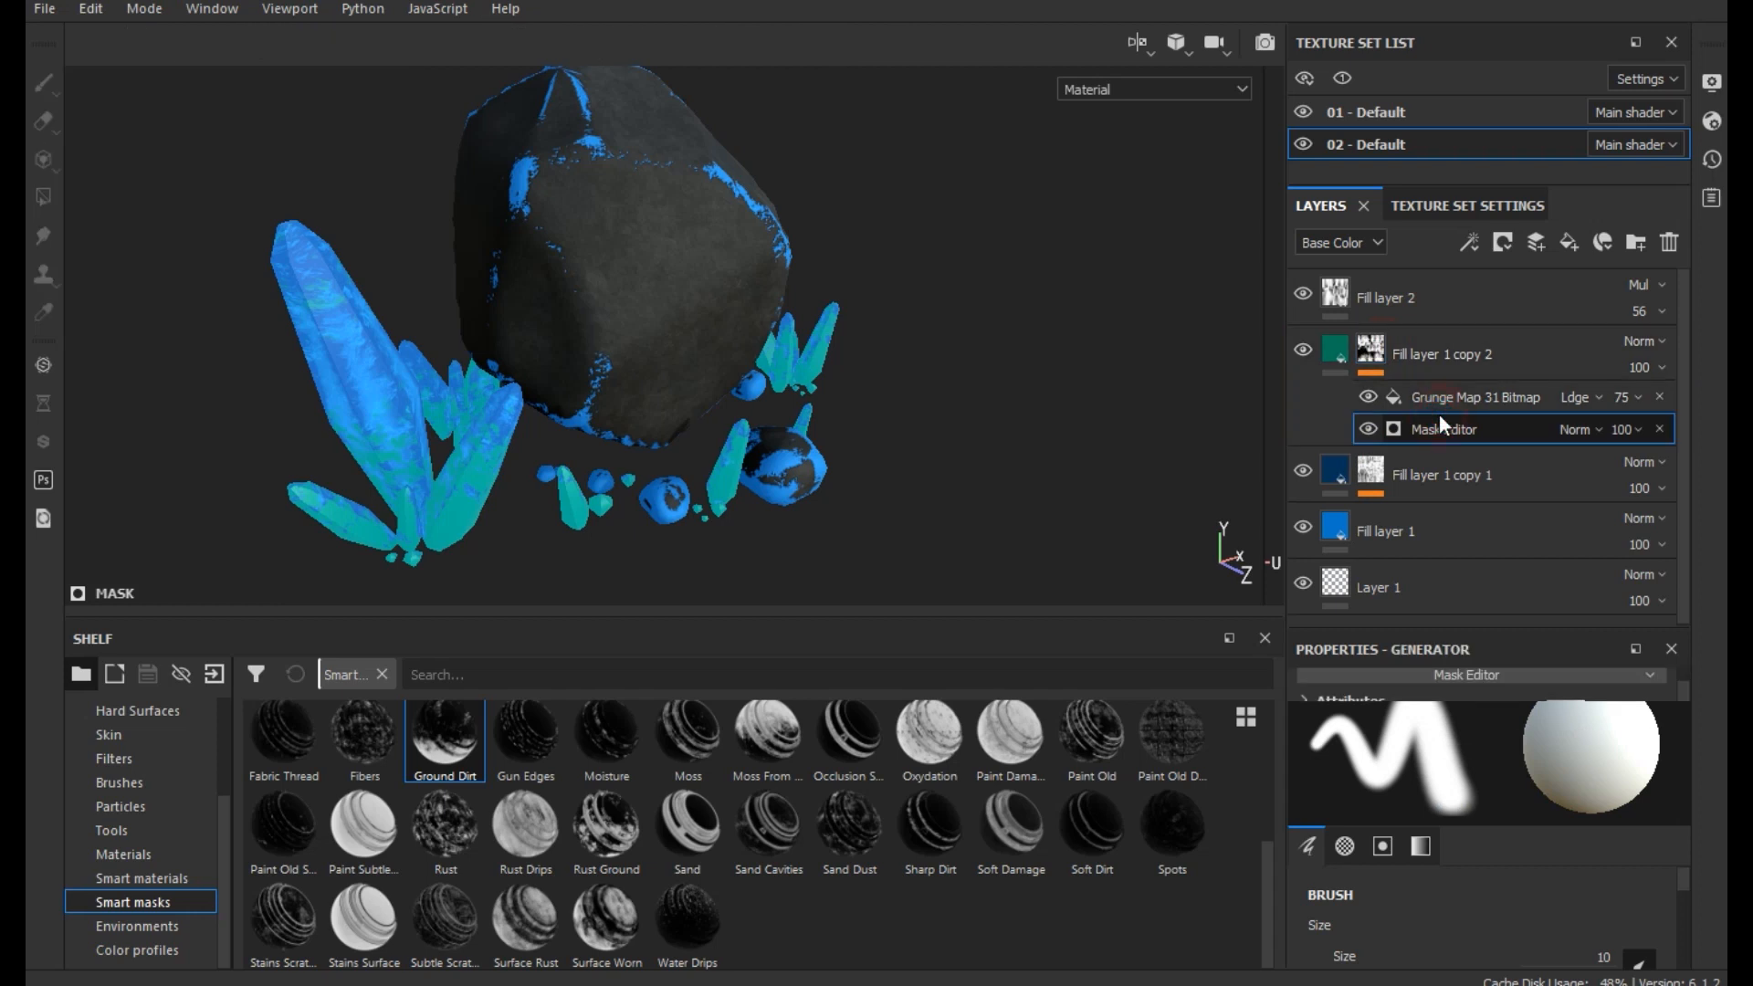
{"action": "left_click", "coordinate": [1445, 912]}
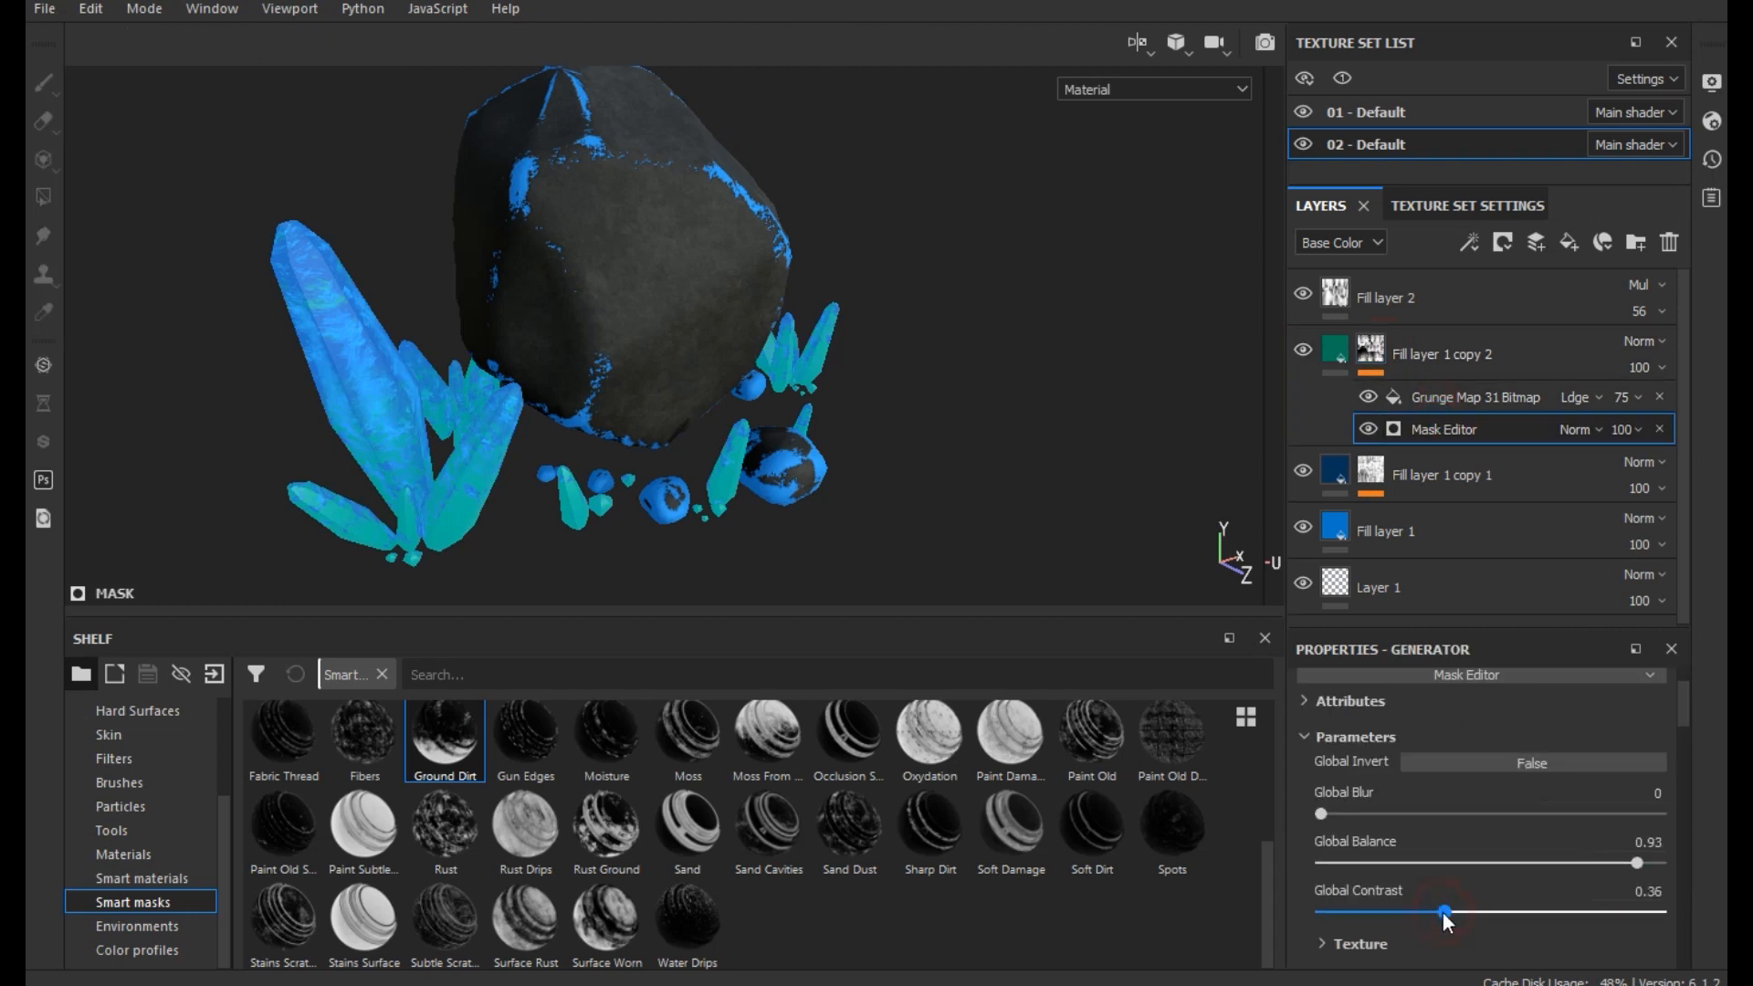
{"action": "left_click", "coordinate": [1382, 904]}
{"action": "left_click", "coordinate": [1354, 890]}
{"action": "left_click", "coordinate": [1560, 863]}
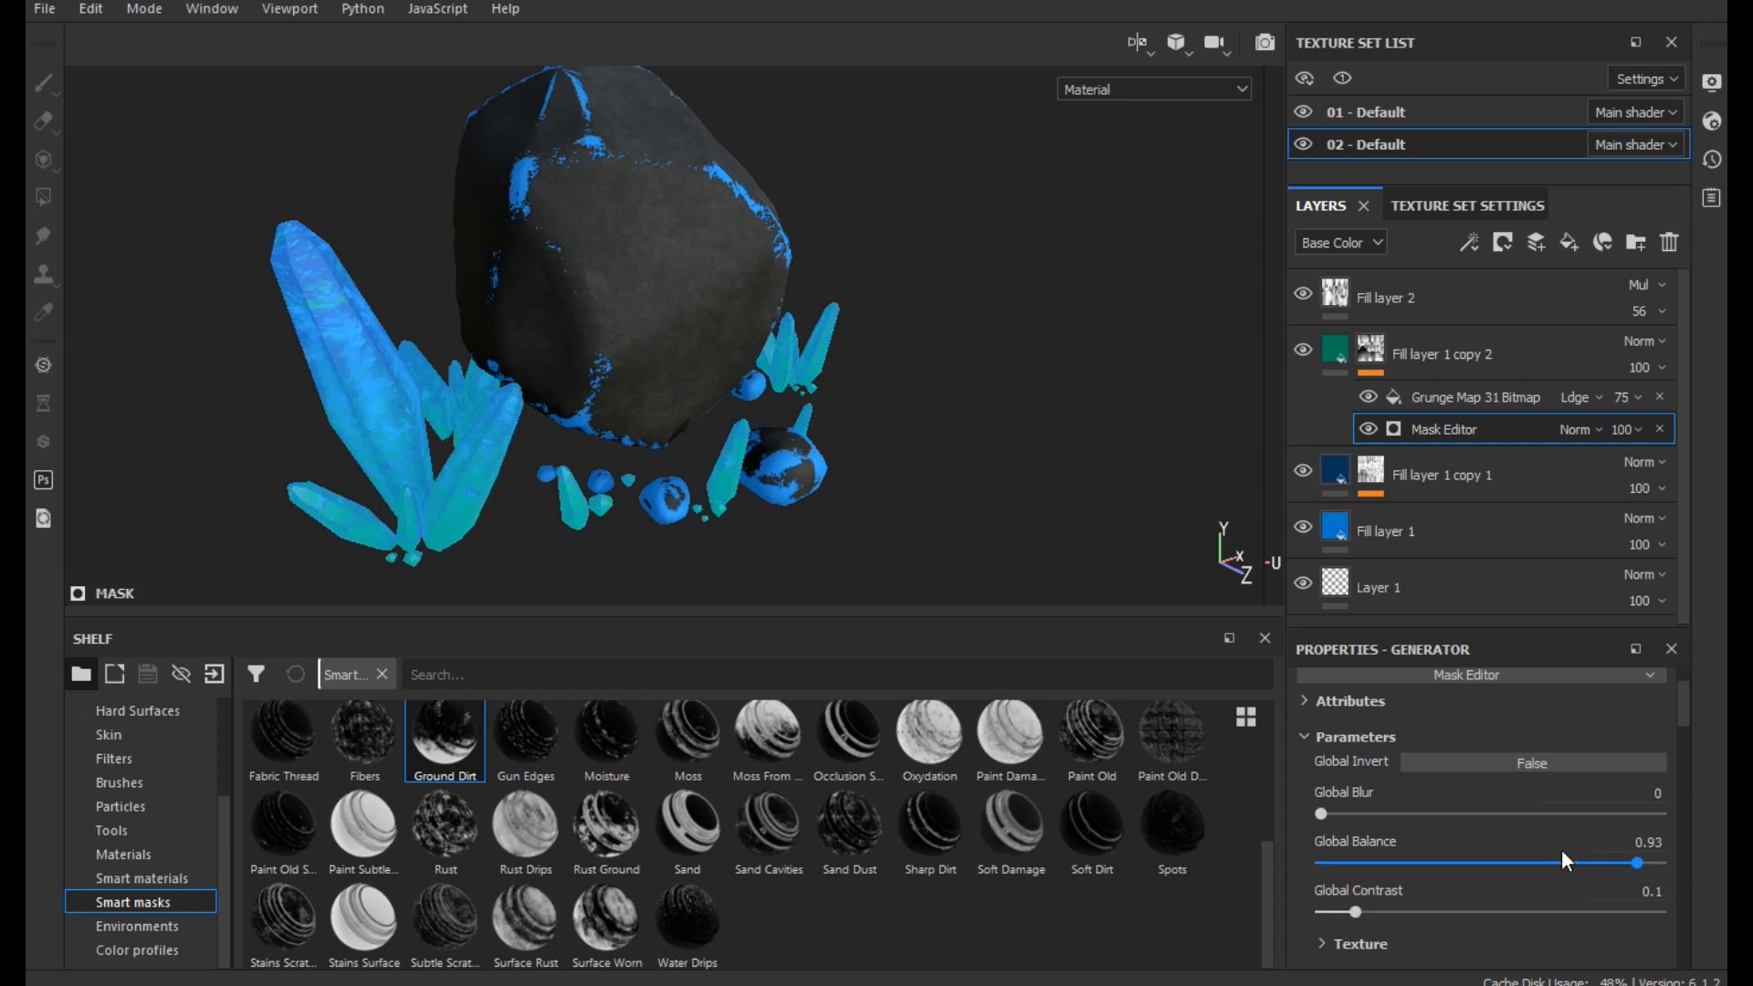
{"action": "left_click", "coordinate": [1604, 863]}
{"action": "left_click", "coordinate": [1364, 911]}
{"action": "left_click_drag", "start_coordinate": [1367, 913], "coordinate": [1432, 911]}
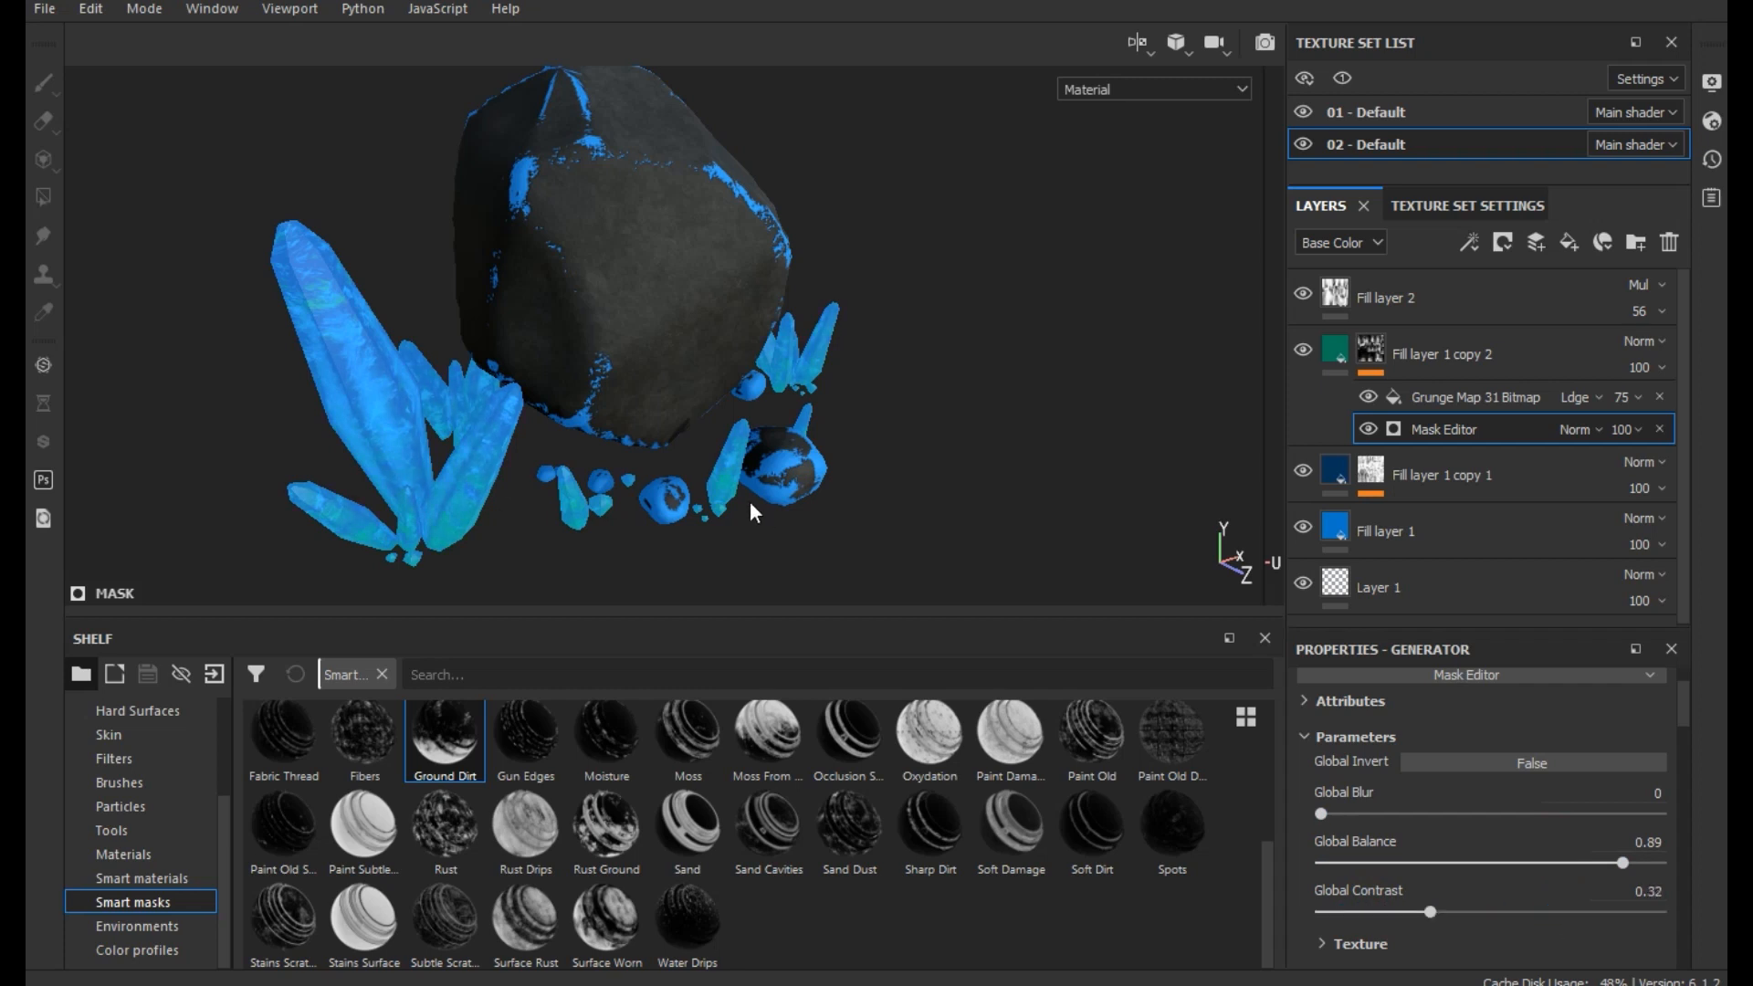
- Set the Position Gradient of Fill layer 1 copy 2's Mask Editor generator to 0.48
{"action": "scroll", "coordinate": [749, 501], "scroll_direction": "down", "scroll_amount": 4}
{"action": "scroll", "coordinate": [749, 501], "scroll_direction": "up", "scroll_amount": 2}
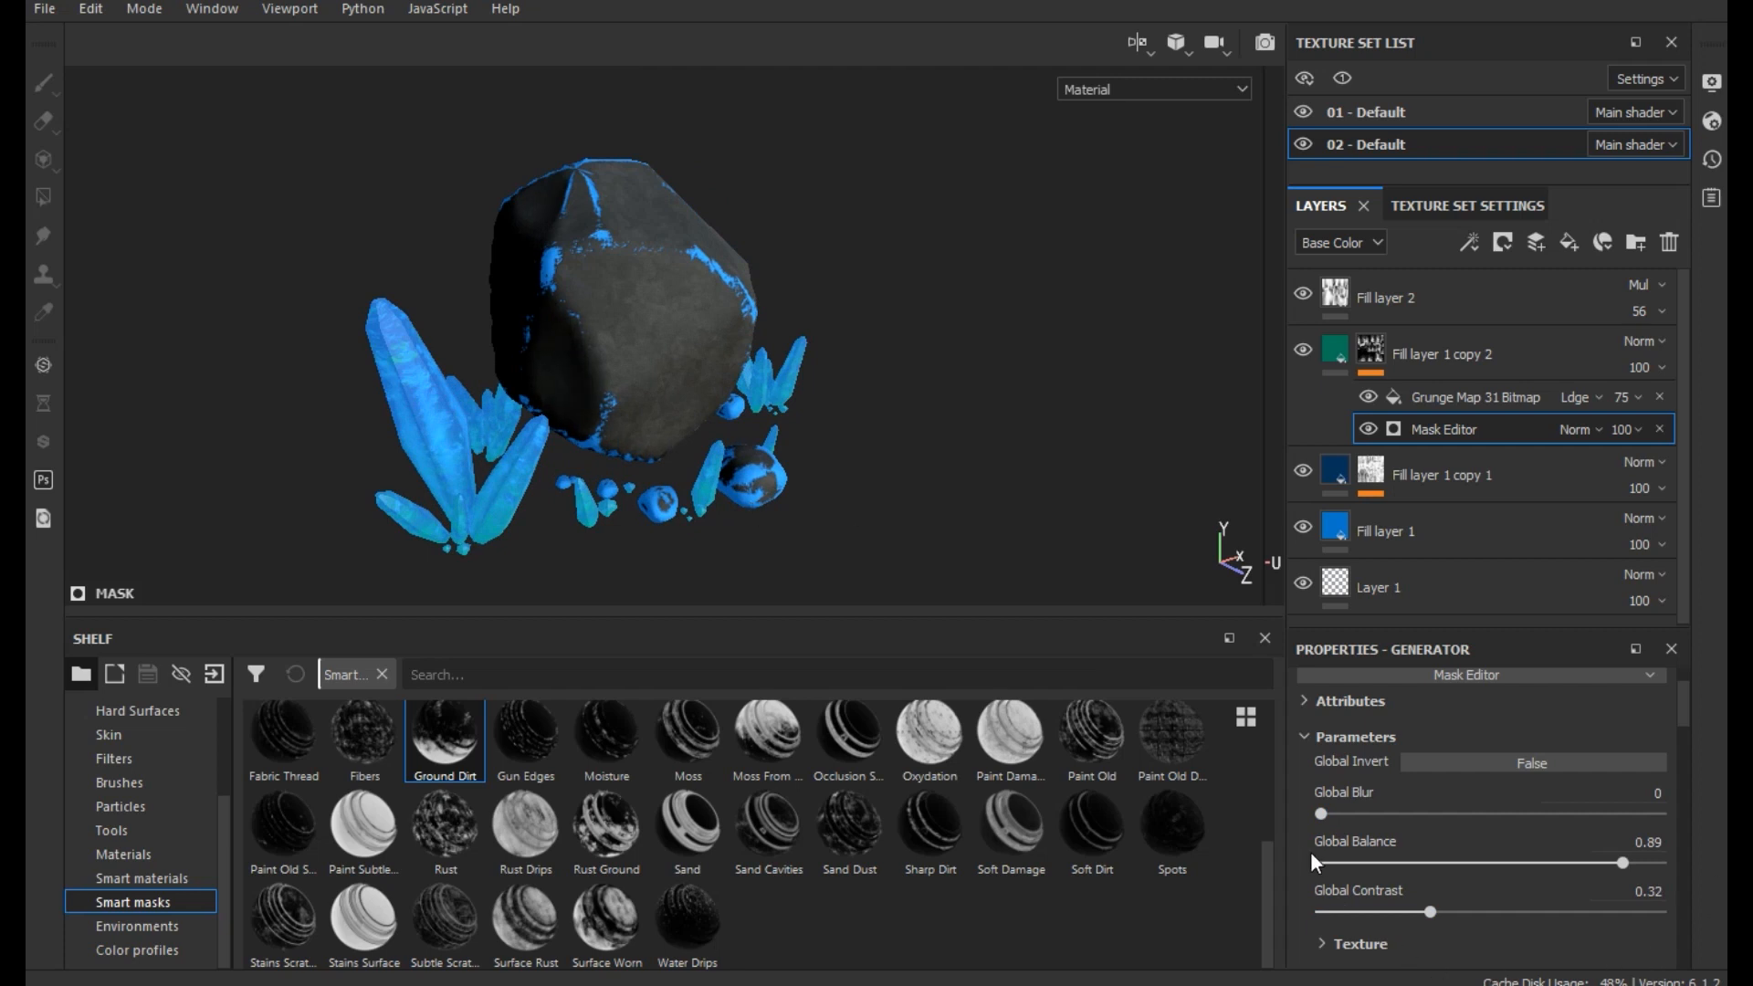
{"action": "scroll", "coordinate": [1324, 854], "scroll_direction": "down", "scroll_amount": 3}
{"action": "scroll", "coordinate": [1324, 866], "scroll_direction": "down", "scroll_amount": 2}
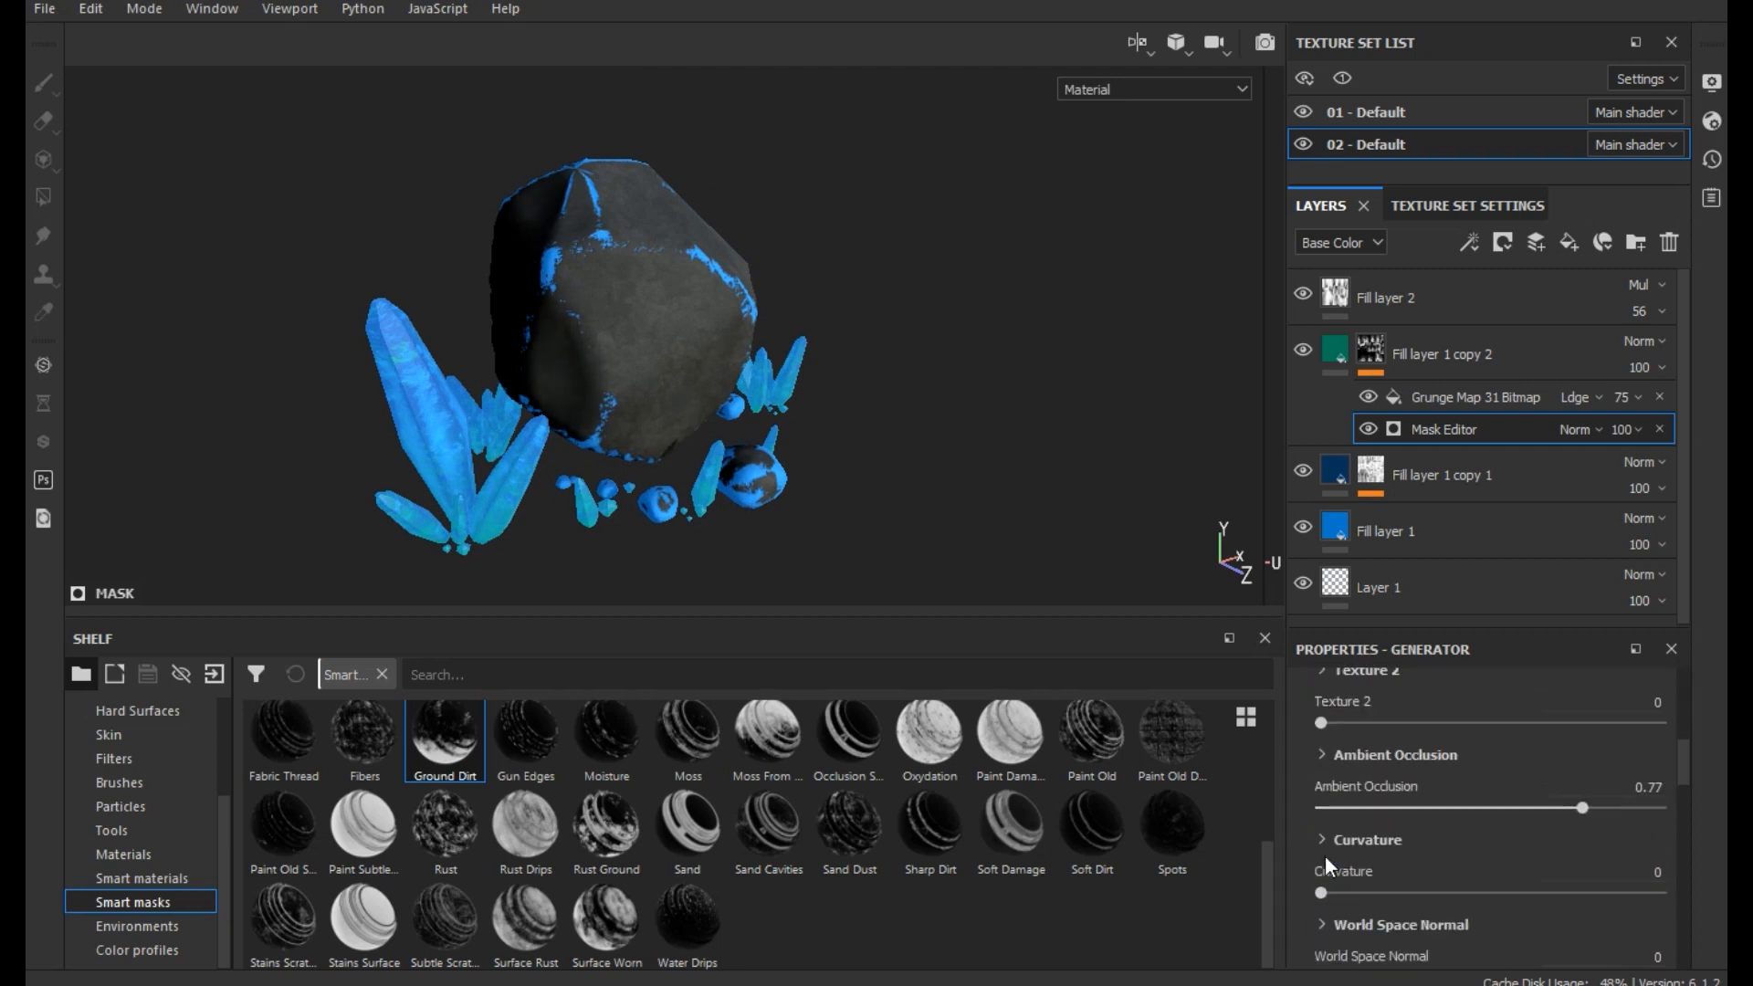
{"action": "scroll", "coordinate": [1324, 854], "scroll_direction": "down", "scroll_amount": 4}
{"action": "mouse_move", "coordinate": [1461, 775]}
{"action": "left_mouse_down"}
{"action": "mouse_move", "coordinate": [1351, 767]}
{"action": "mouse_move", "coordinate": [1531, 784]}
{"action": "mouse_move", "coordinate": [1483, 774]}
{"action": "left_mouse_up"}
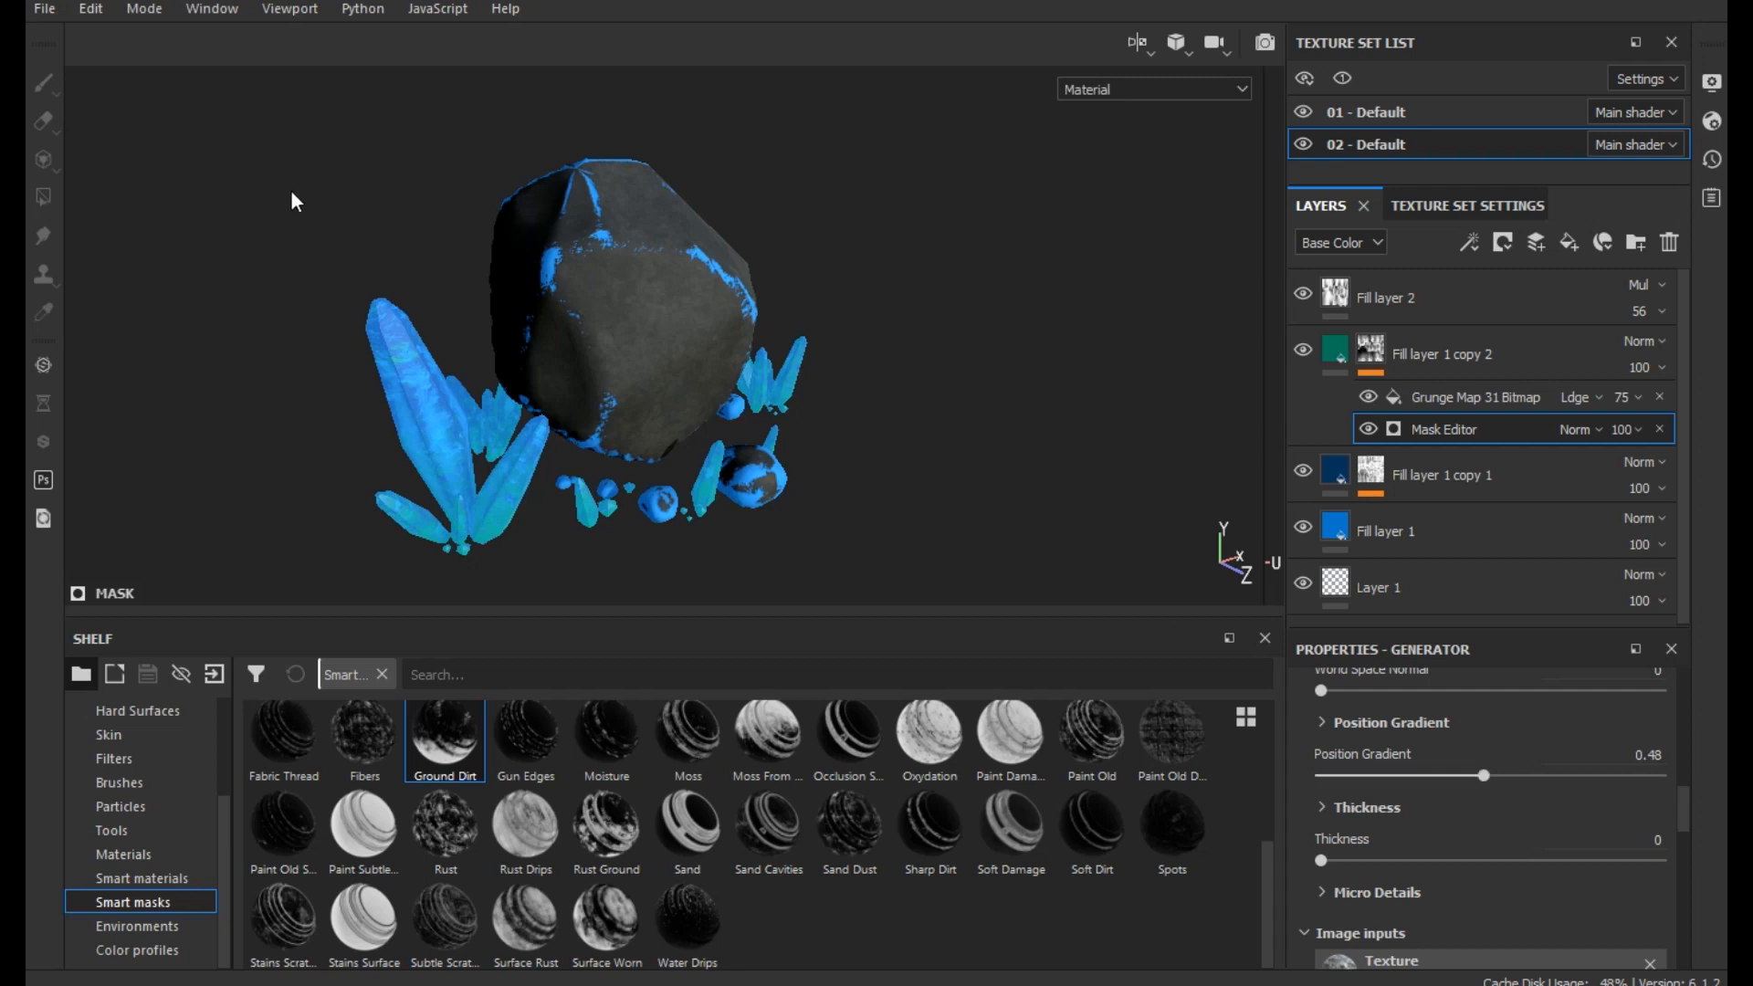
- In texture set 01 - Default, clear the mask of Fill layer 1 copy 2 and apply the Ground Dirt smart mask
{"action": "right_click_drag", "start_coordinate": [425, 599], "coordinate": [464, 381], "text": "alt"}
{"action": "left_click_drag", "start_coordinate": [661, 321], "coordinate": [603, 260], "text": "alt"}
{"action": "middle_click_drag", "start_coordinate": [755, 487], "coordinate": [645, 487], "text": "alt"}
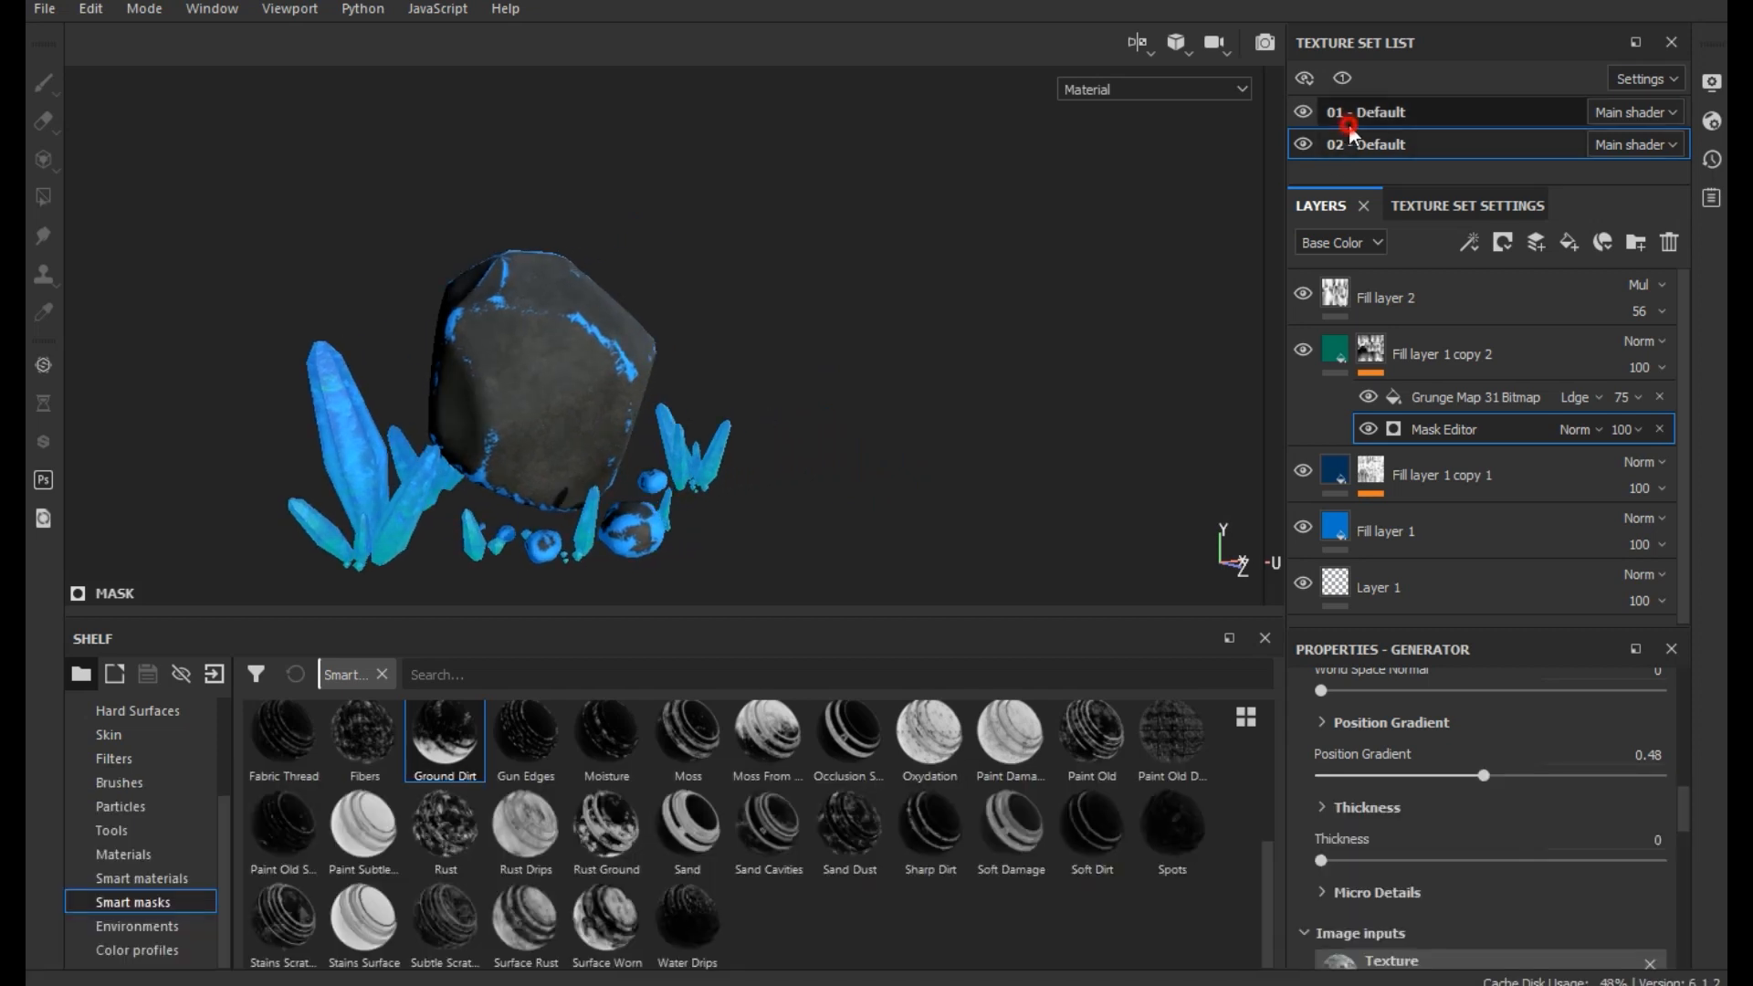
{"action": "left_click", "coordinate": [1369, 111]}
{"action": "left_click", "coordinate": [1302, 344]}
{"action": "left_click", "coordinate": [1301, 344]}
{"action": "left_click", "coordinate": [1373, 352]}
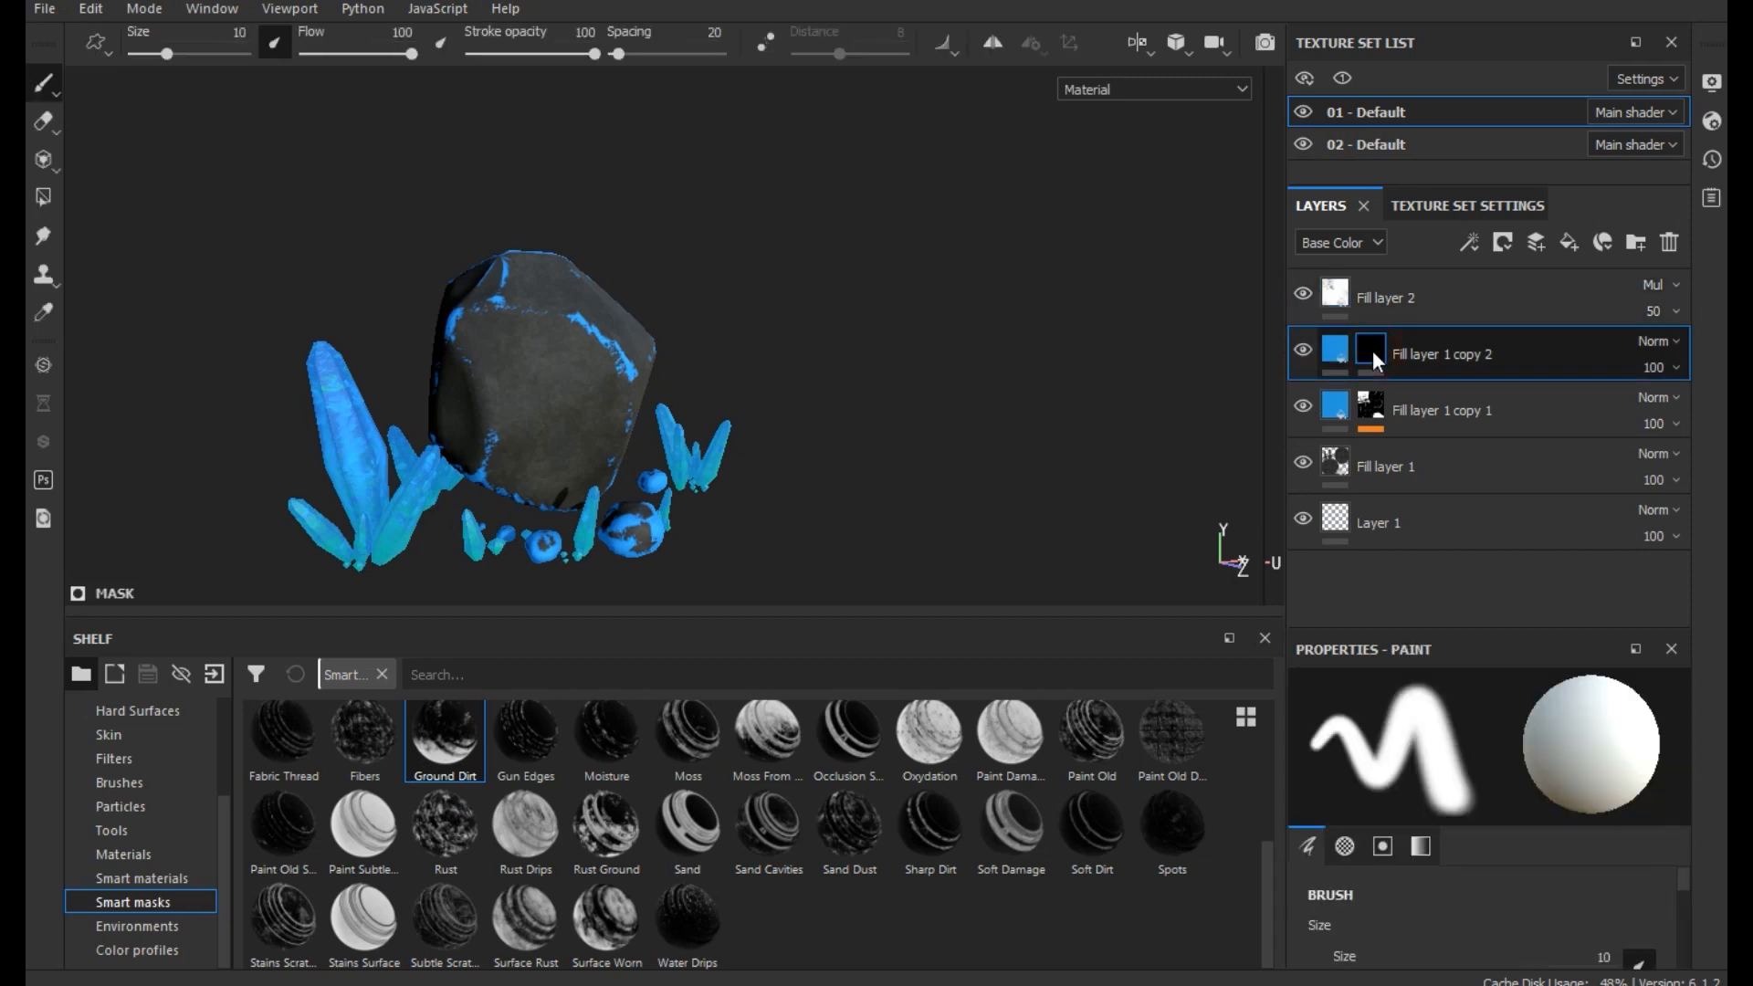
{"action": "right_click", "coordinate": [1375, 348]}
{"action": "left_click", "coordinate": [1452, 574]}
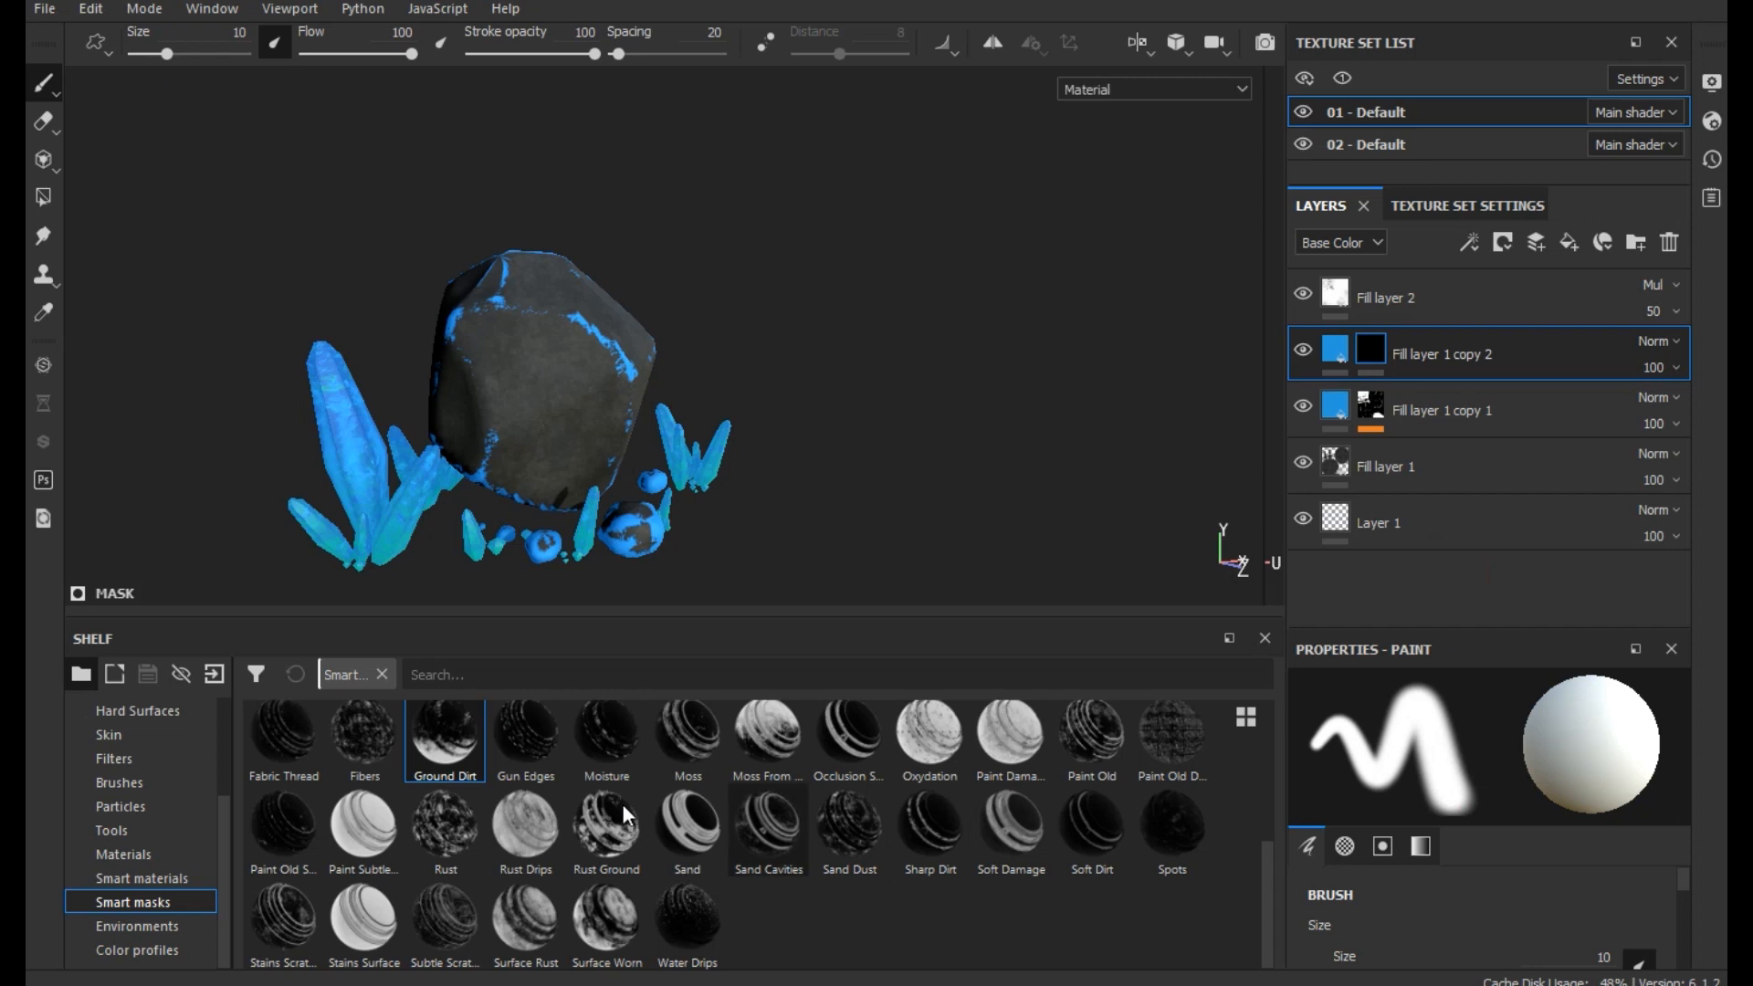
{"action": "left_click_drag", "start_coordinate": [447, 744], "coordinate": [1510, 362]}
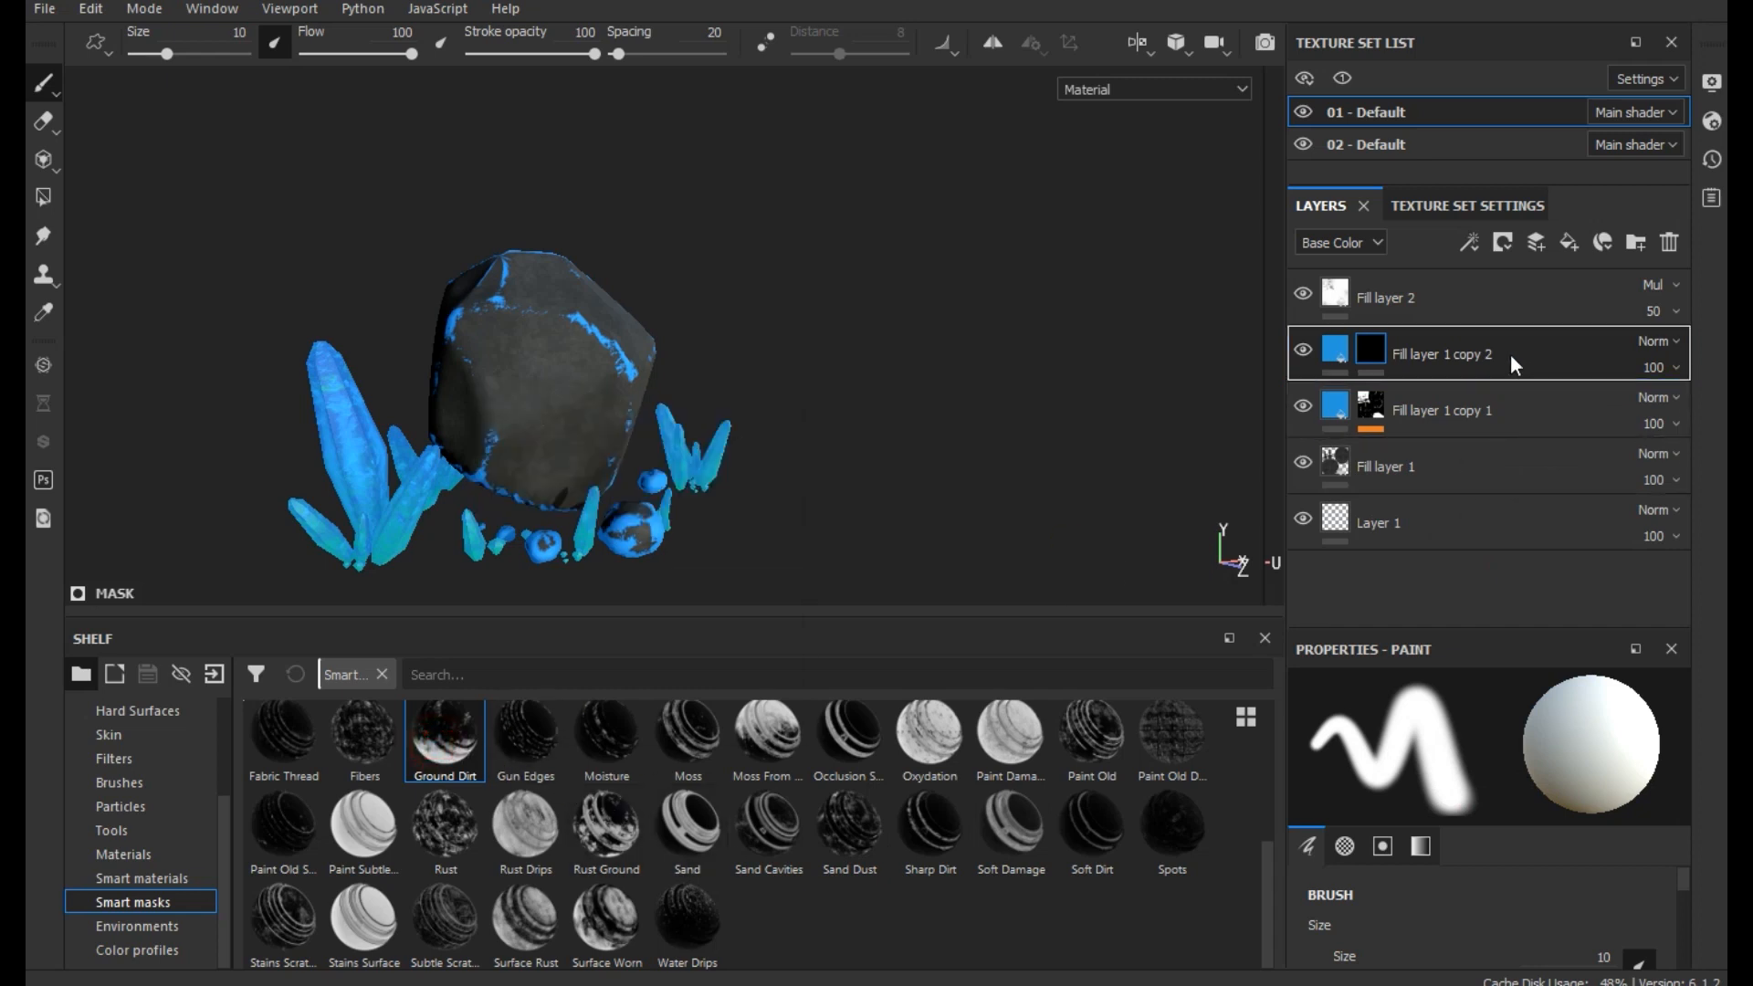
- Set the Base Color of the rock's Fill layer 1 copy 2 to turquoise, RGB 0.021, 0.726, 0.536
{"action": "scroll", "coordinate": [767, 400], "scroll_direction": "up", "scroll_amount": 2}
{"action": "left_click_drag", "start_coordinate": [705, 406], "coordinate": [868, 407], "text": "alt"}
{"action": "left_click", "coordinate": [1334, 357]}
{"action": "left_click", "coordinate": [1459, 961]}
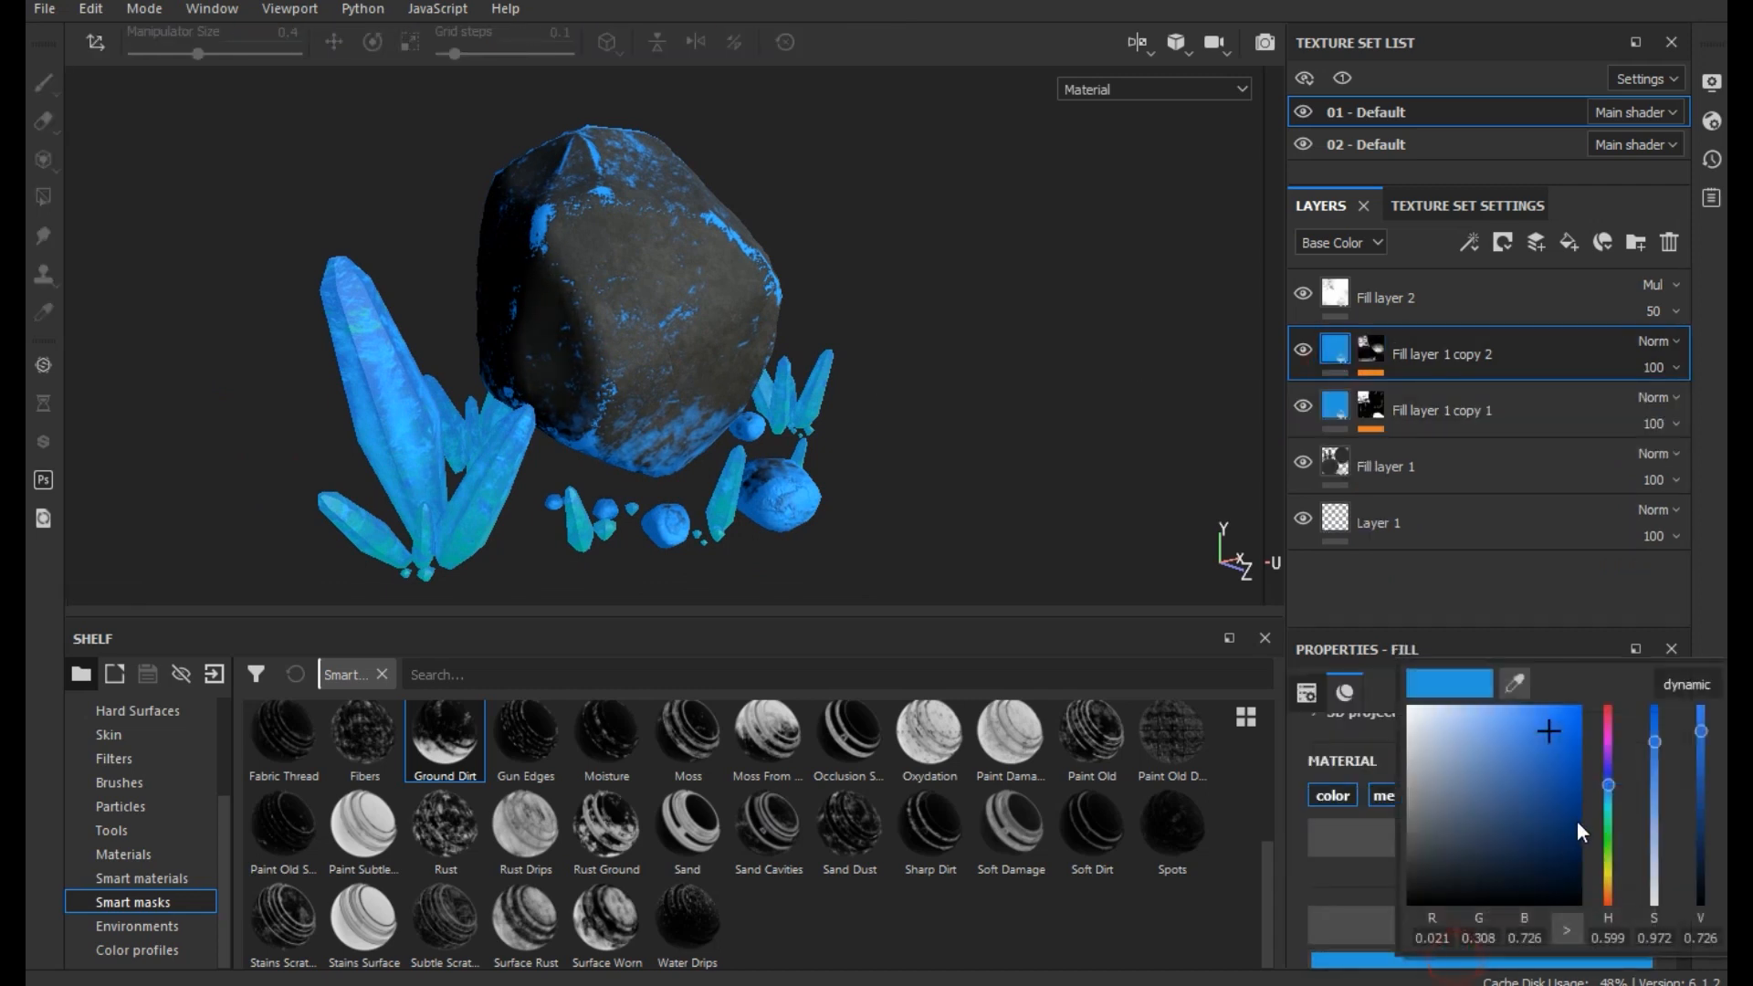
{"action": "left_click", "coordinate": [1608, 822]}
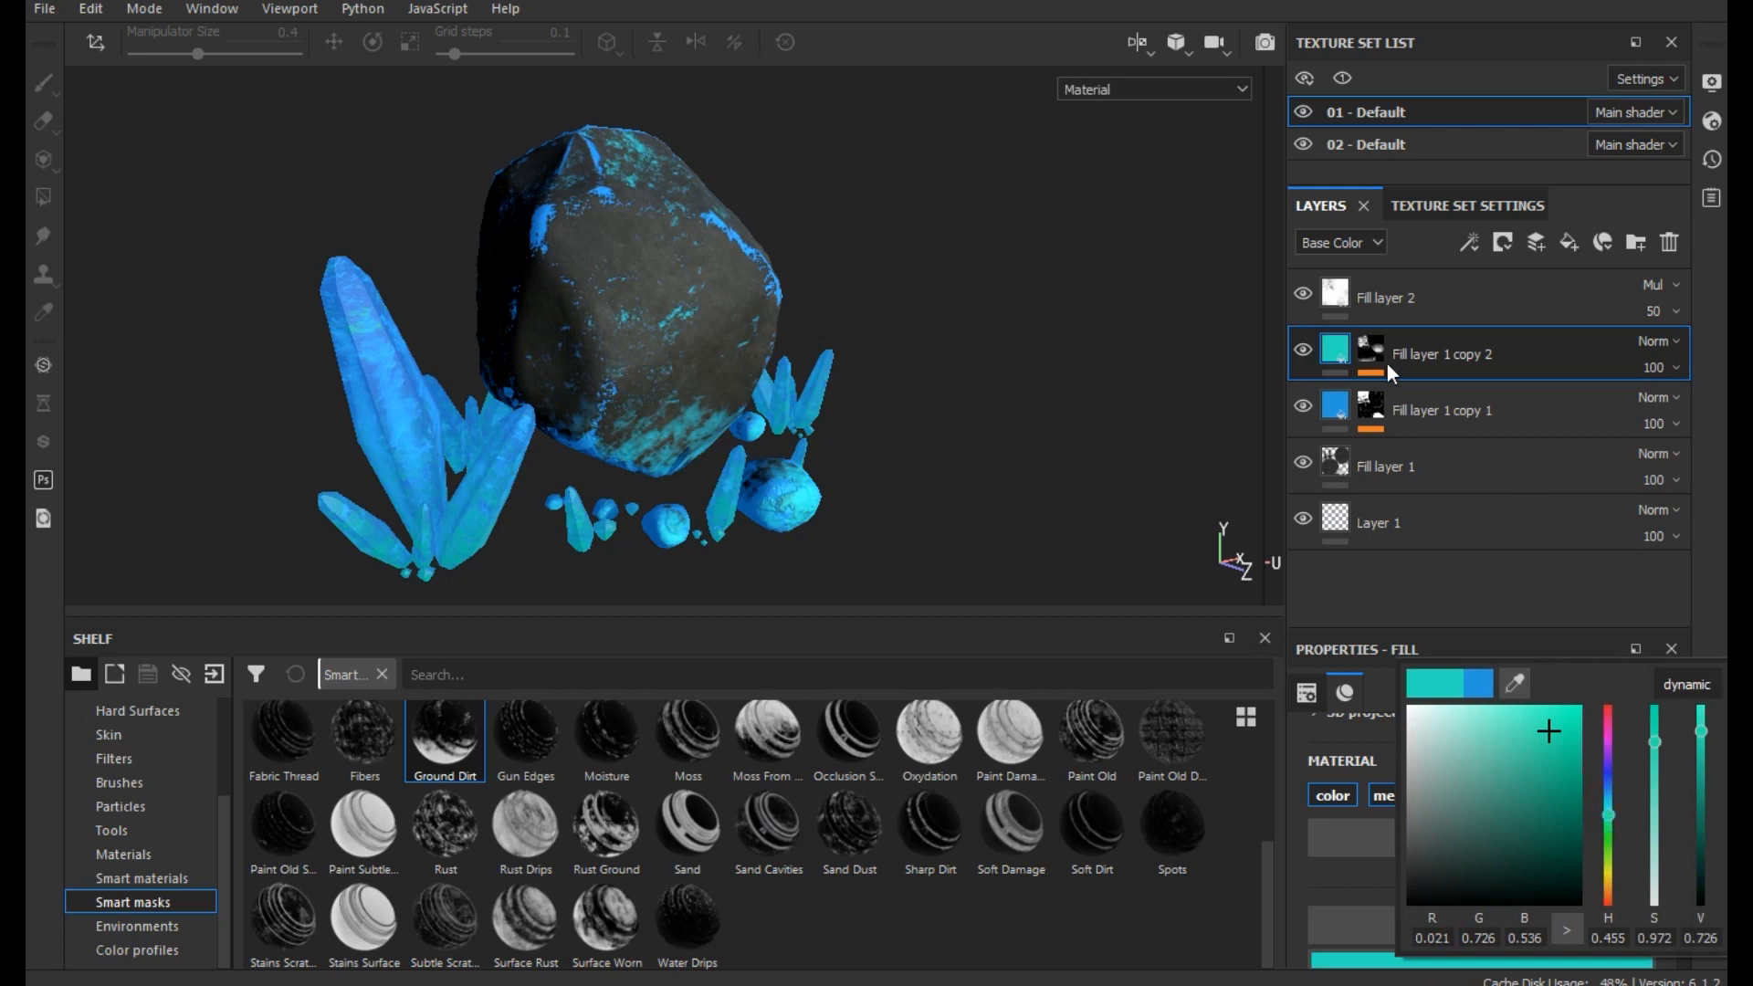
{"action": "left_click", "coordinate": [1322, 348]}
- Set the Emissive color of the rock's Fill layer 1 copy 2 to teal green, RGB 0.003, 0.353, 0.246
{"action": "scroll", "coordinate": [1432, 842], "scroll_direction": "down", "scroll_amount": 10}
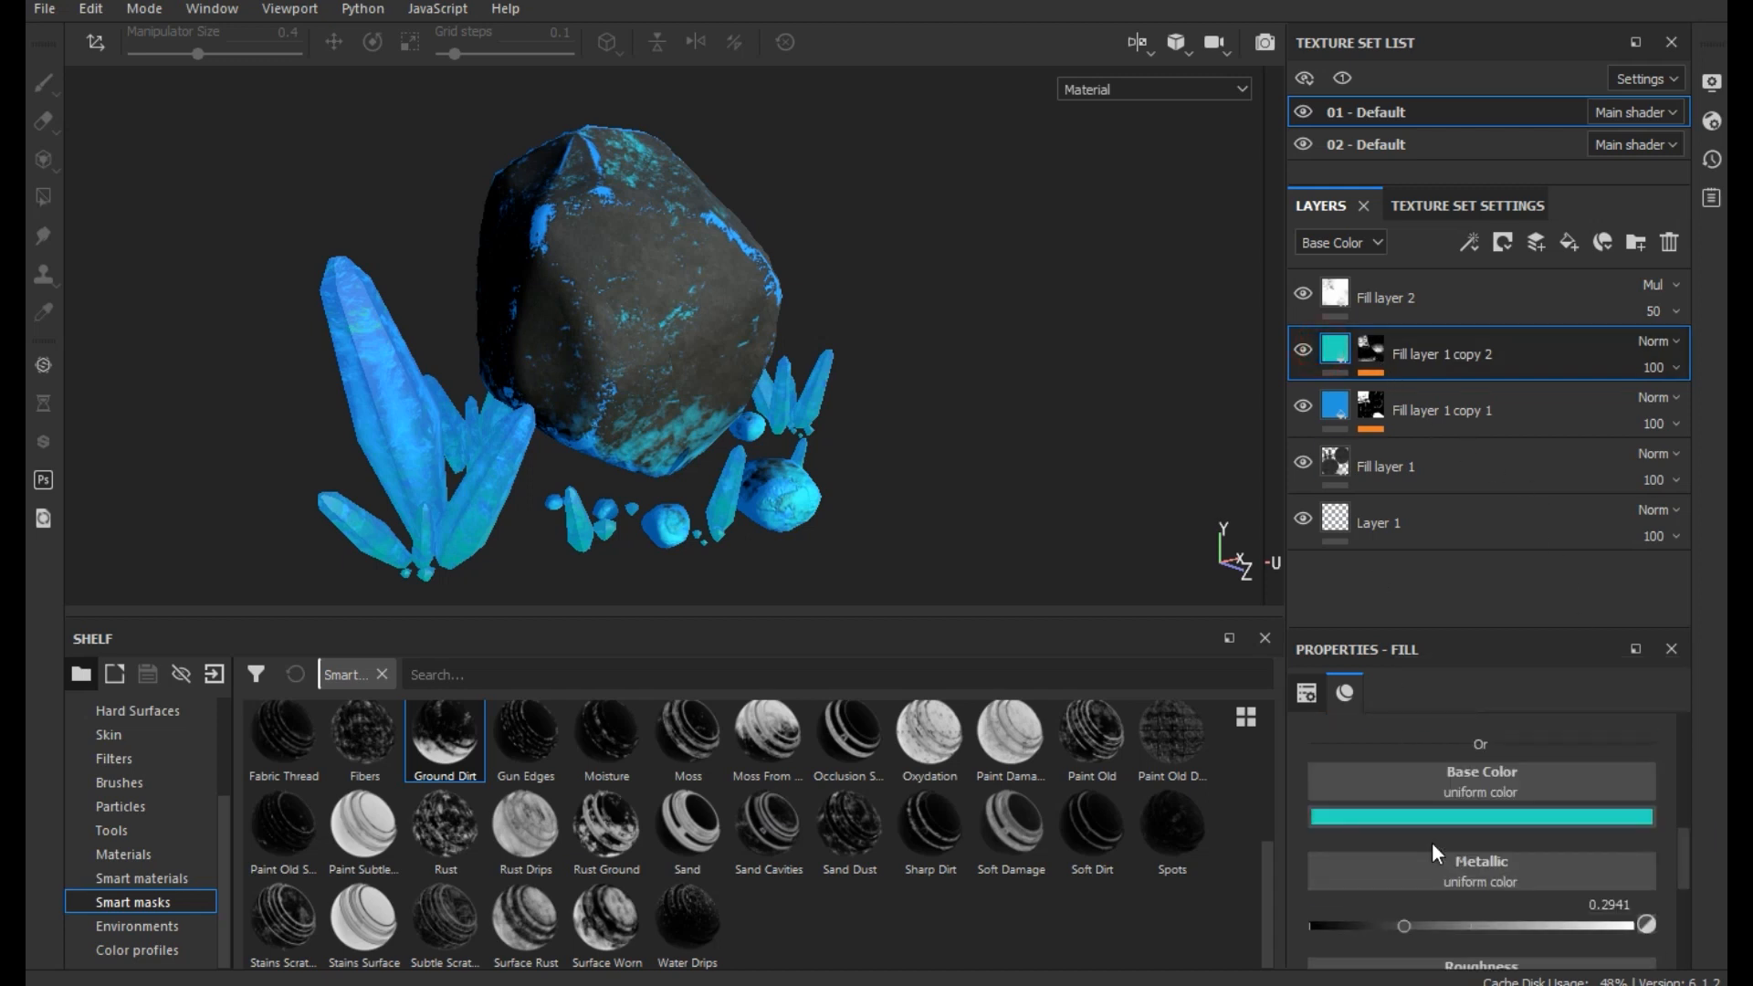
{"action": "left_click", "coordinate": [1456, 924]}
{"action": "left_click", "coordinate": [1607, 767]}
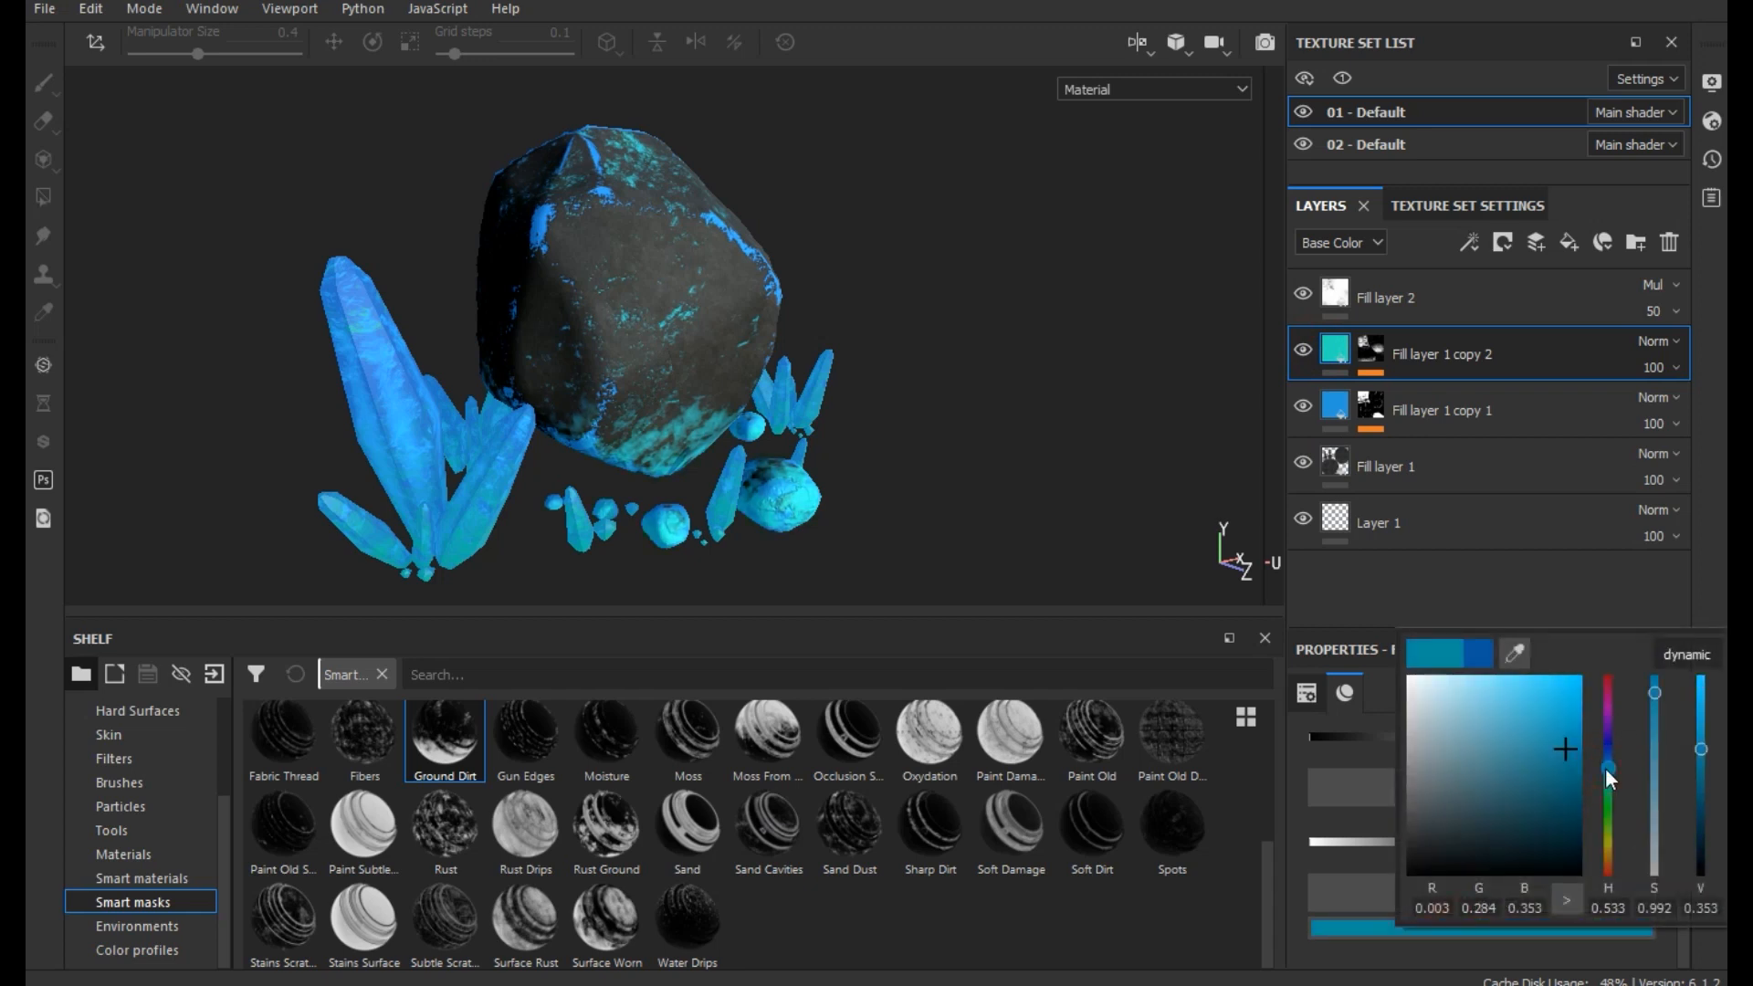
{"action": "mouse_move", "coordinate": [1605, 769]}
{"action": "left_mouse_down"}
{"action": "mouse_move", "coordinate": [1621, 772]}
{"action": "mouse_move", "coordinate": [1603, 785]}
{"action": "left_mouse_up"}
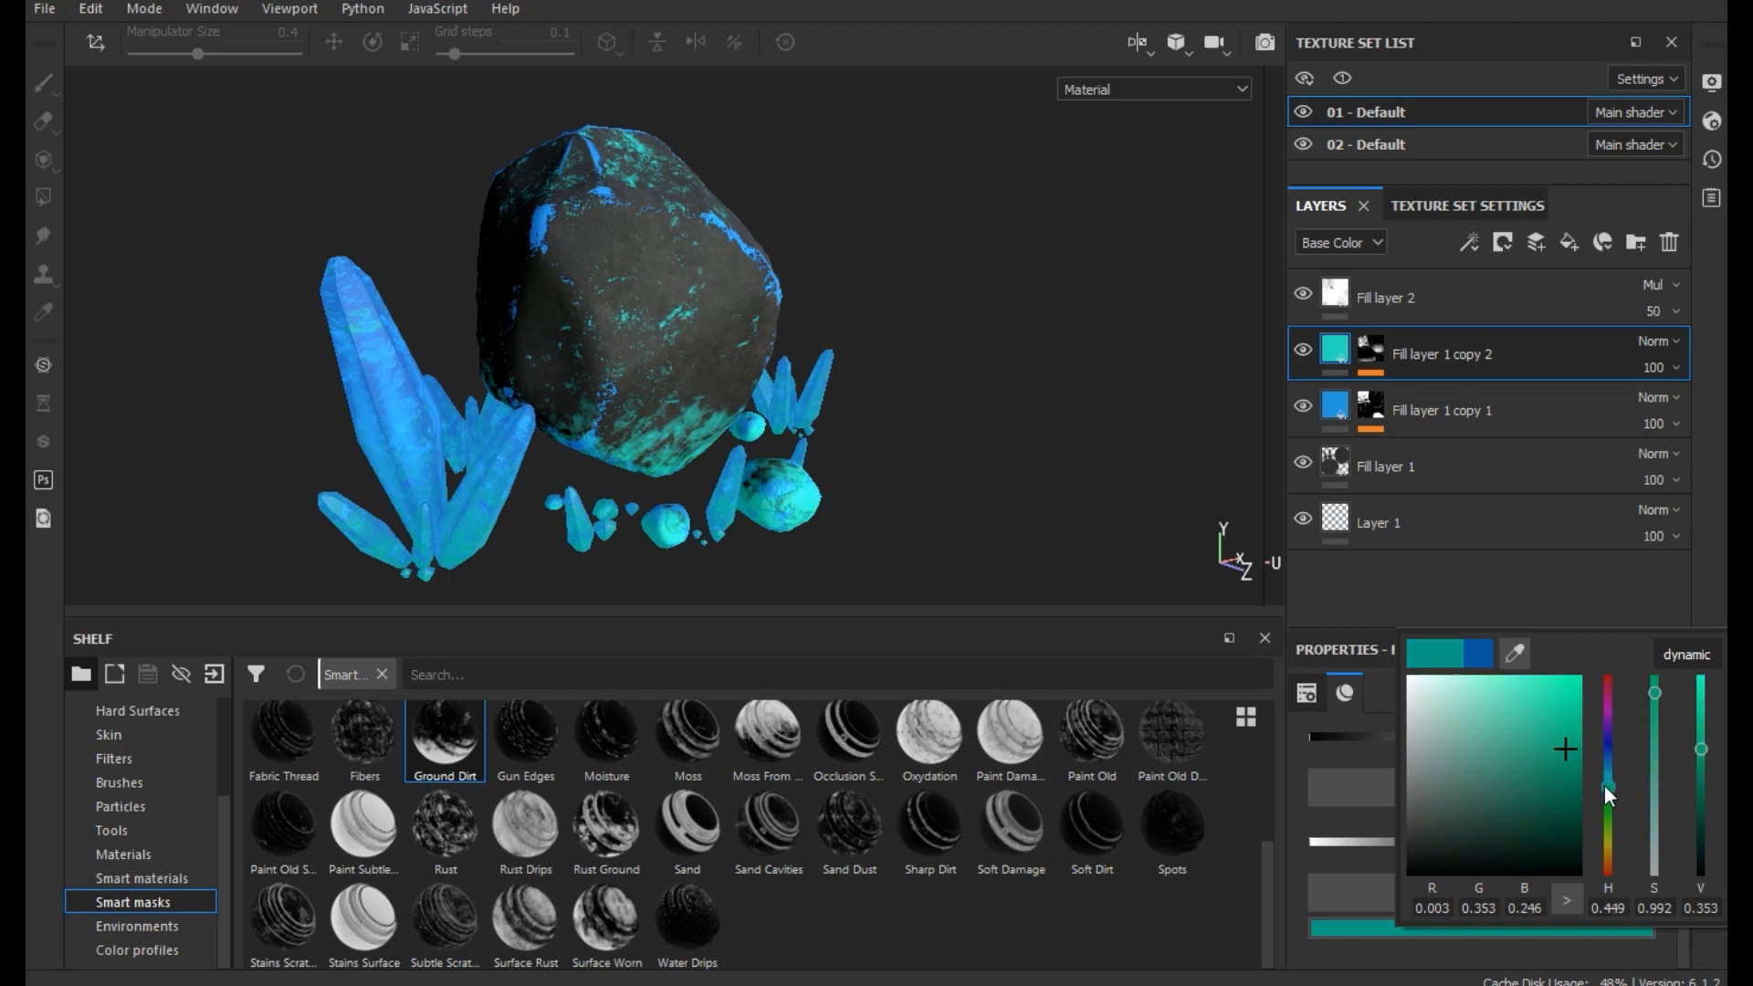
- Set the Global Contrast of the Mask Editor generator on Fill layer 1 copy 2's mask to 0.21
{"action": "left_click", "coordinate": [1371, 359]}
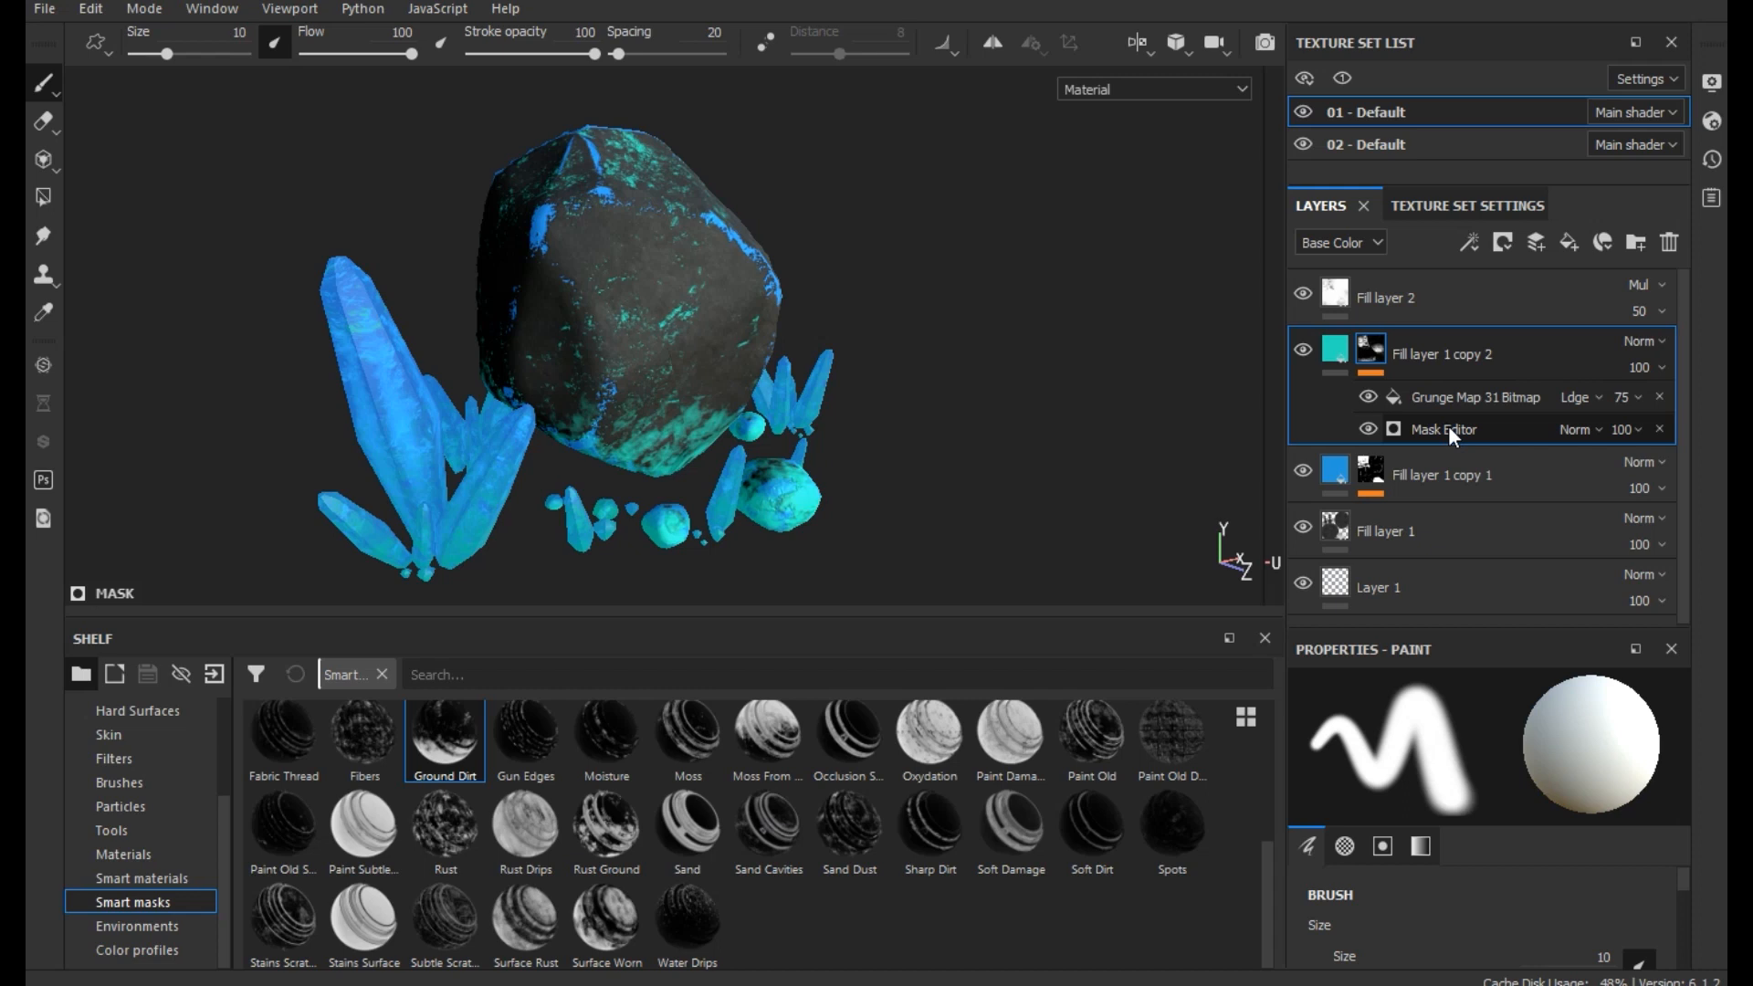
{"action": "left_click", "coordinate": [1461, 429]}
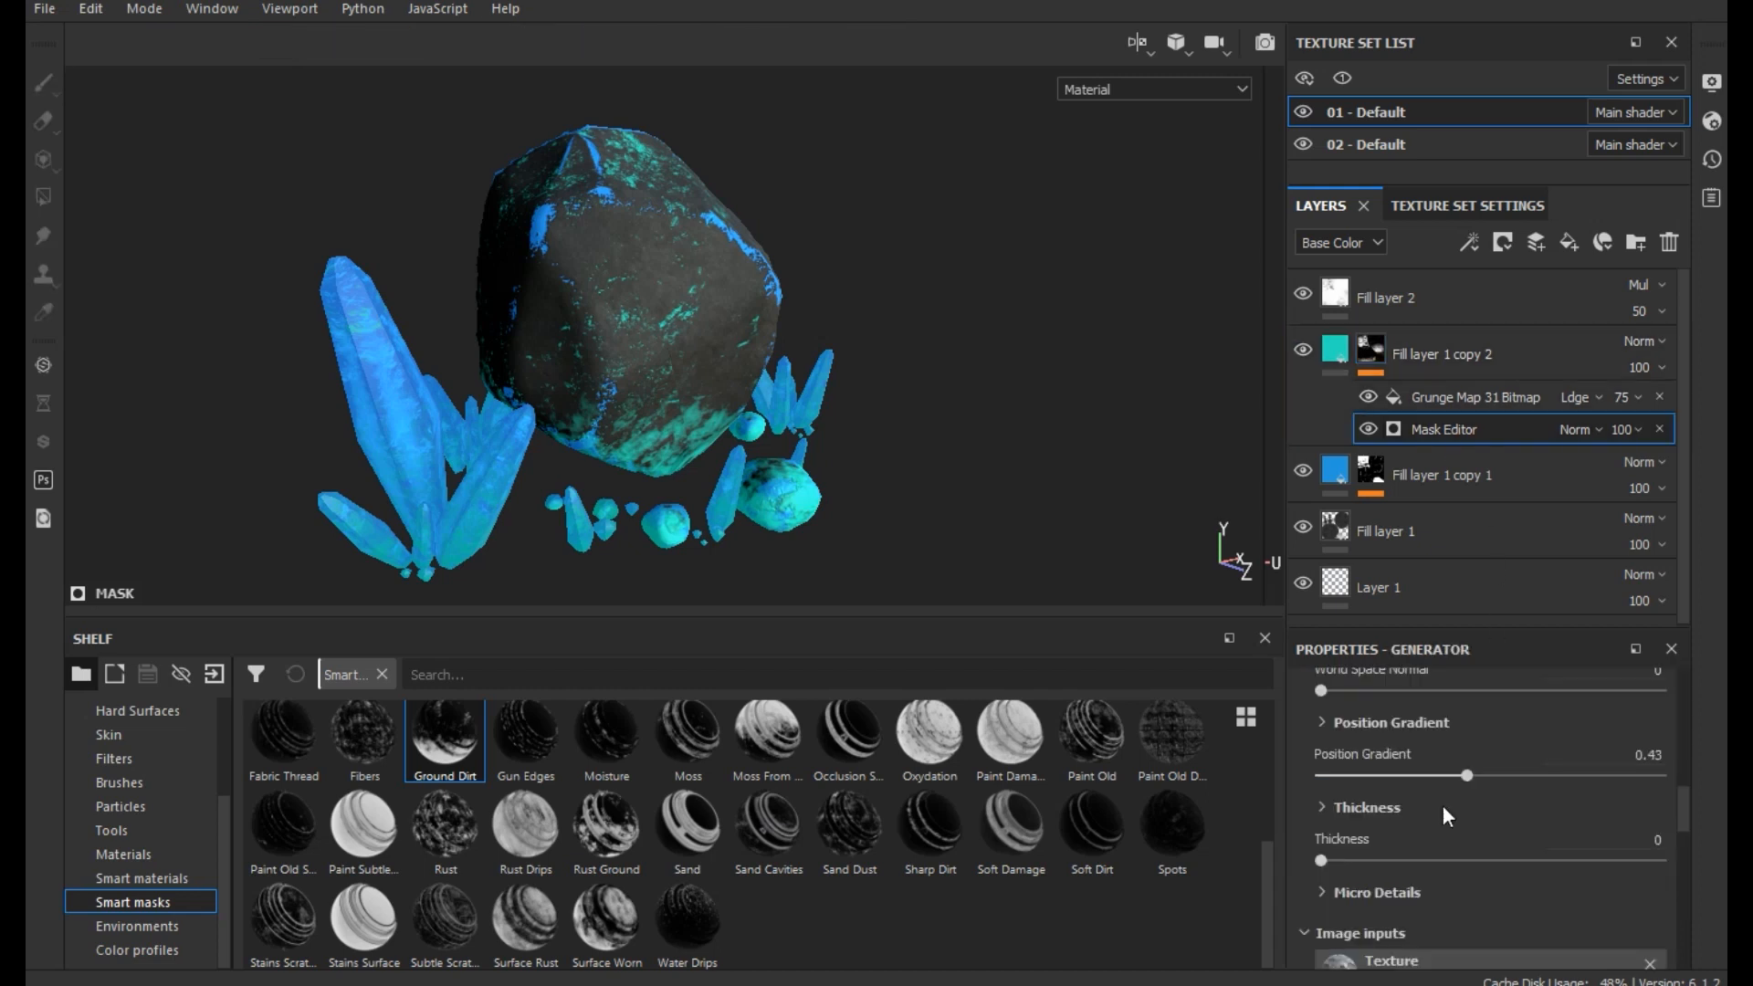
{"action": "scroll", "coordinate": [1446, 871], "scroll_direction": "up", "scroll_amount": 10}
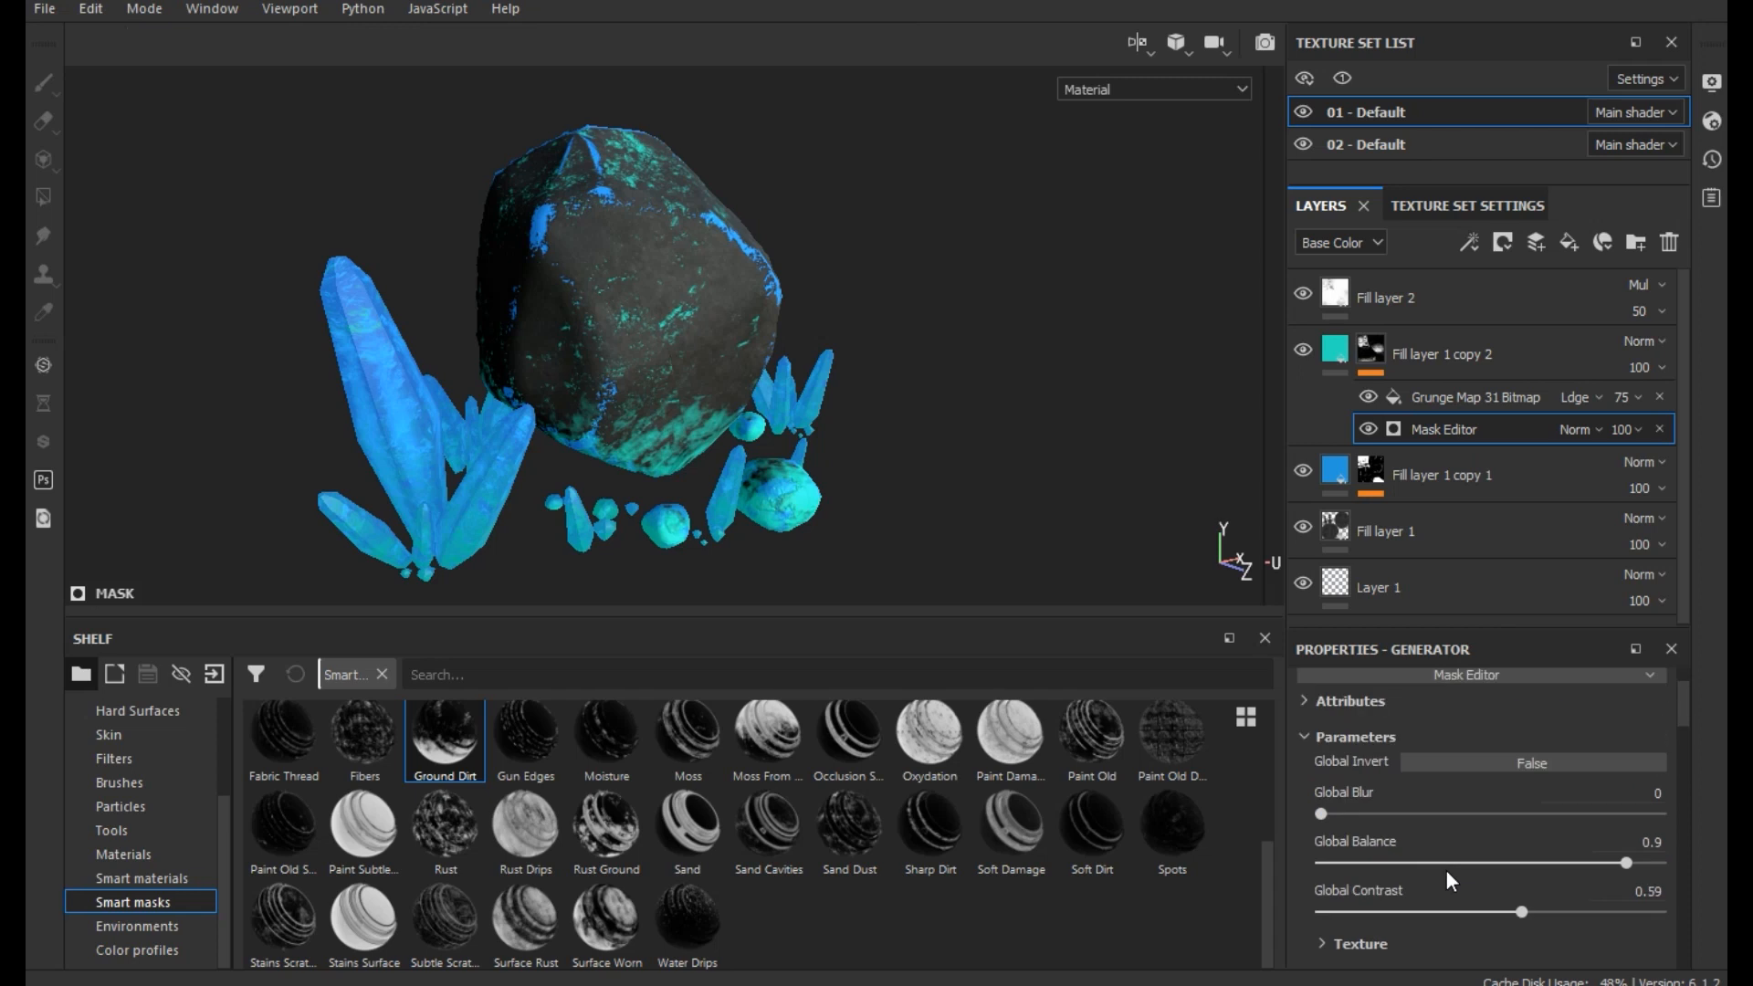
{"action": "left_click_drag", "start_coordinate": [1351, 912], "coordinate": [1390, 901]}
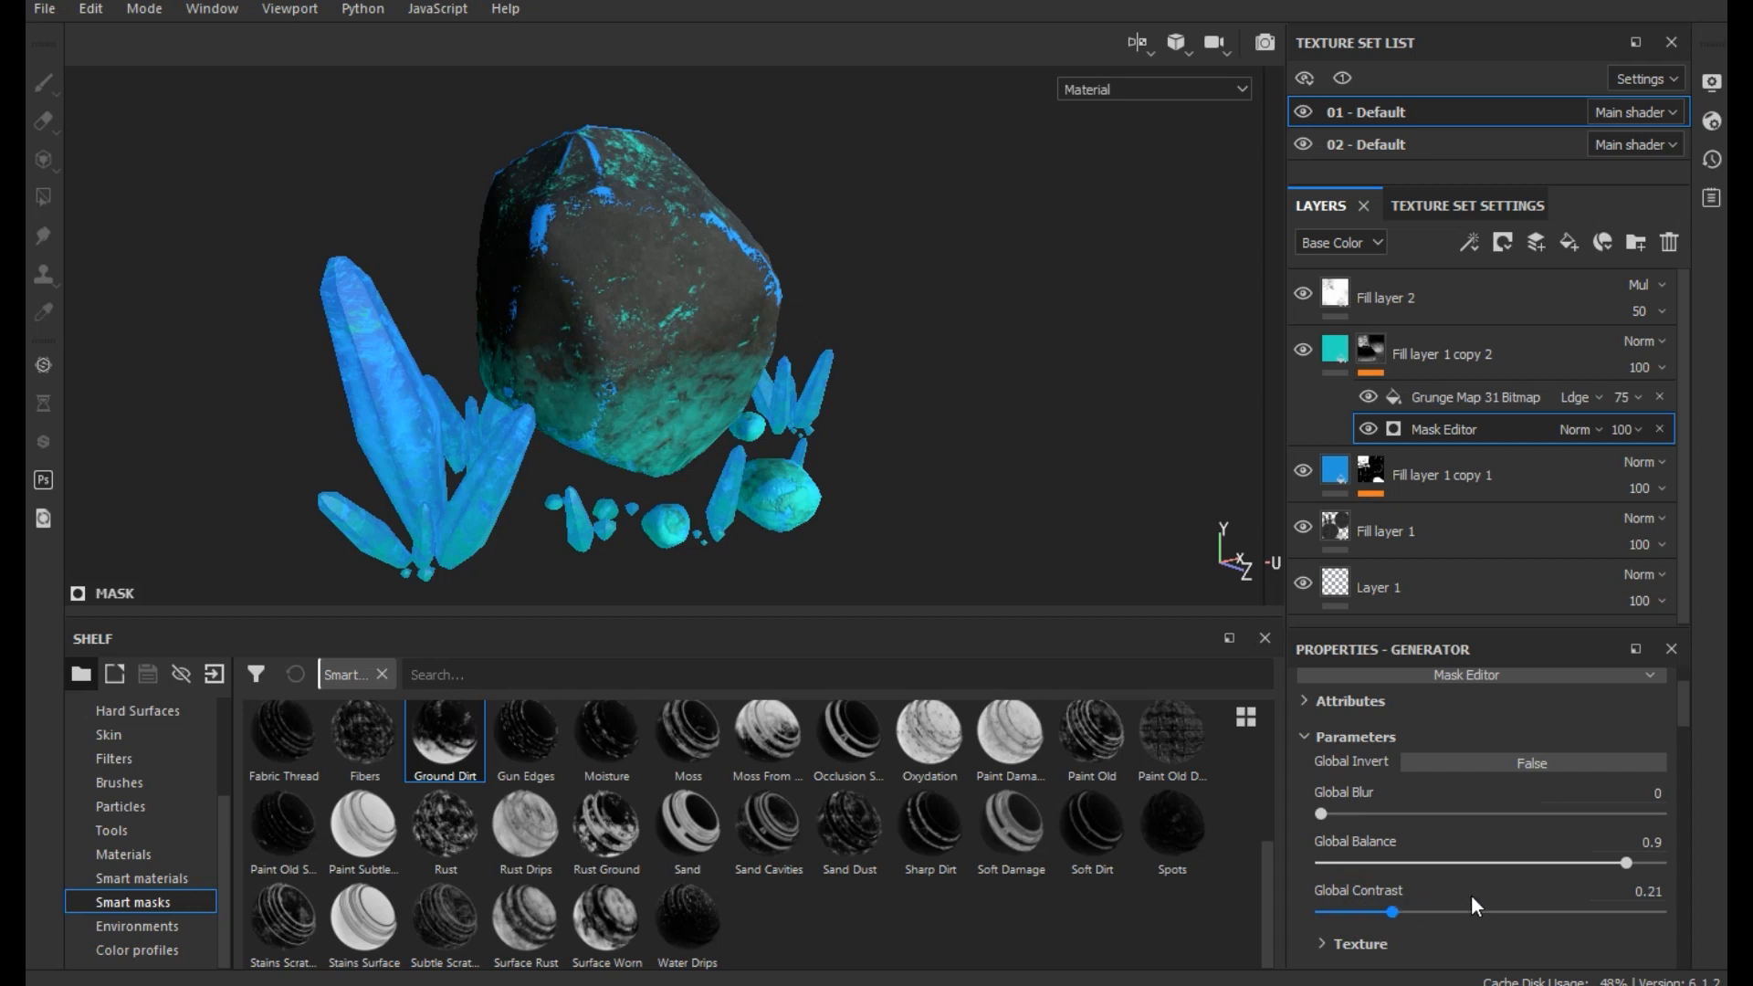
- Set the Mask Editor generator's Position Gradient to 0.18 and its Global Balance to 0.89
{"action": "scroll", "coordinate": [1474, 903], "scroll_direction": "down", "scroll_amount": 10}
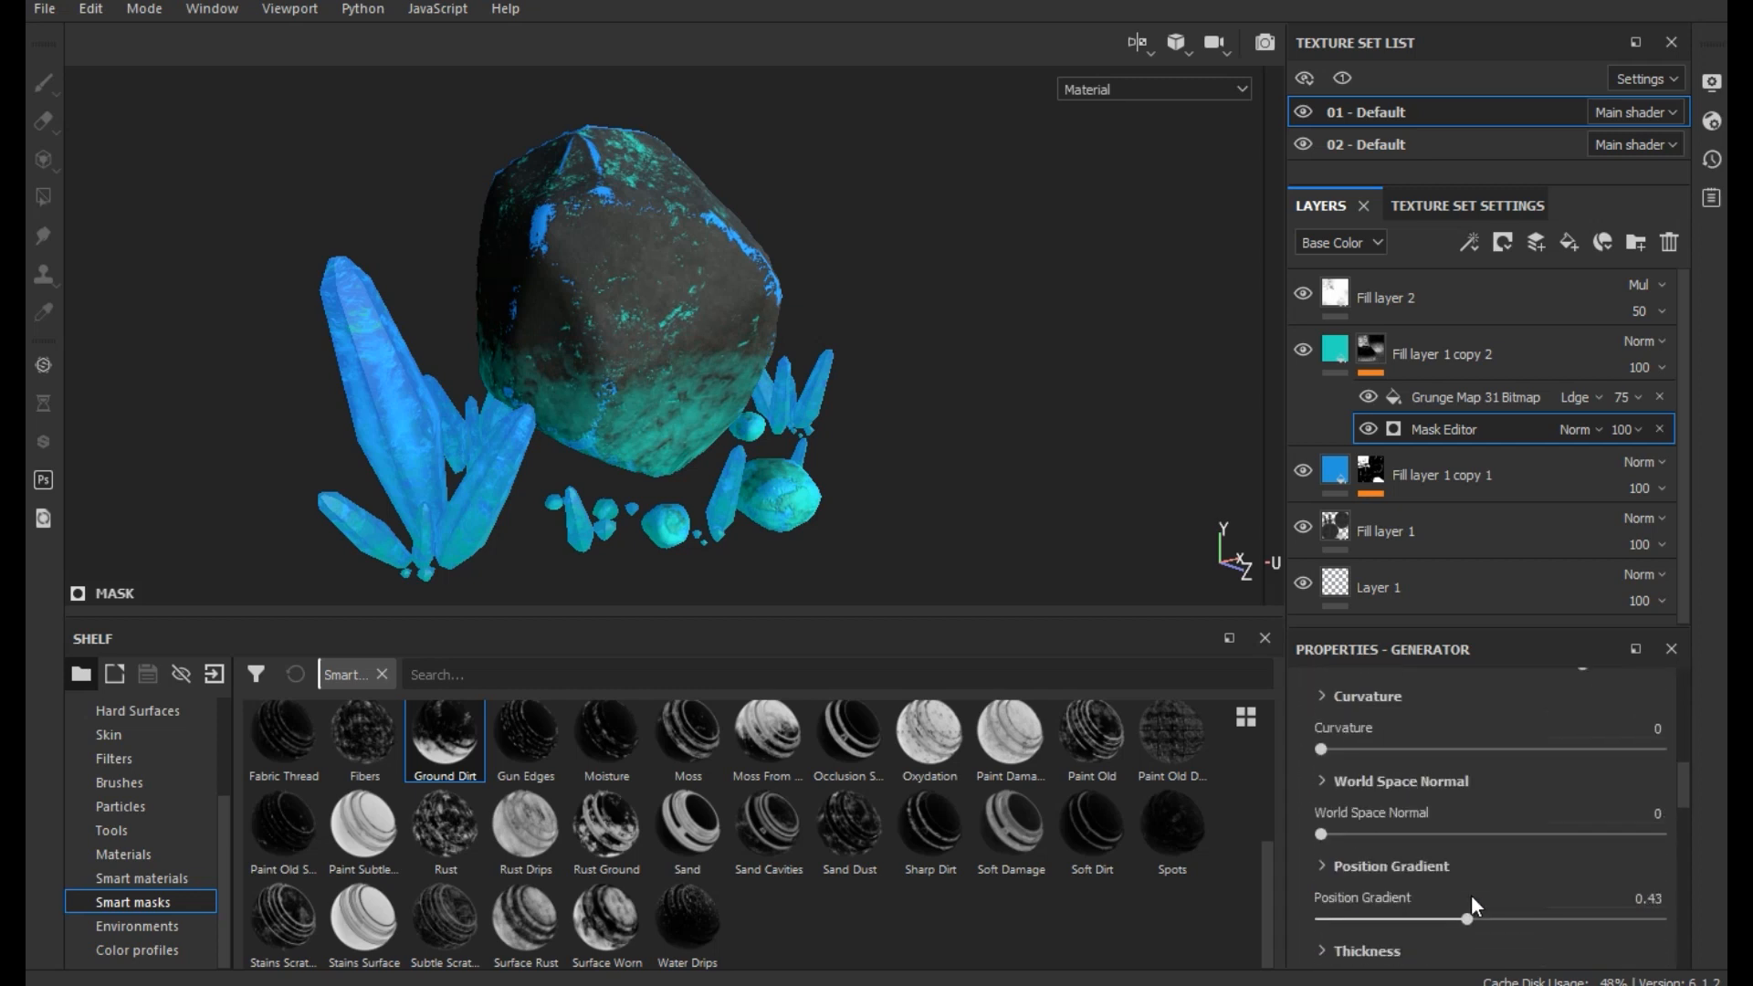
{"action": "left_click_drag", "start_coordinate": [1464, 918], "coordinate": [1379, 919]}
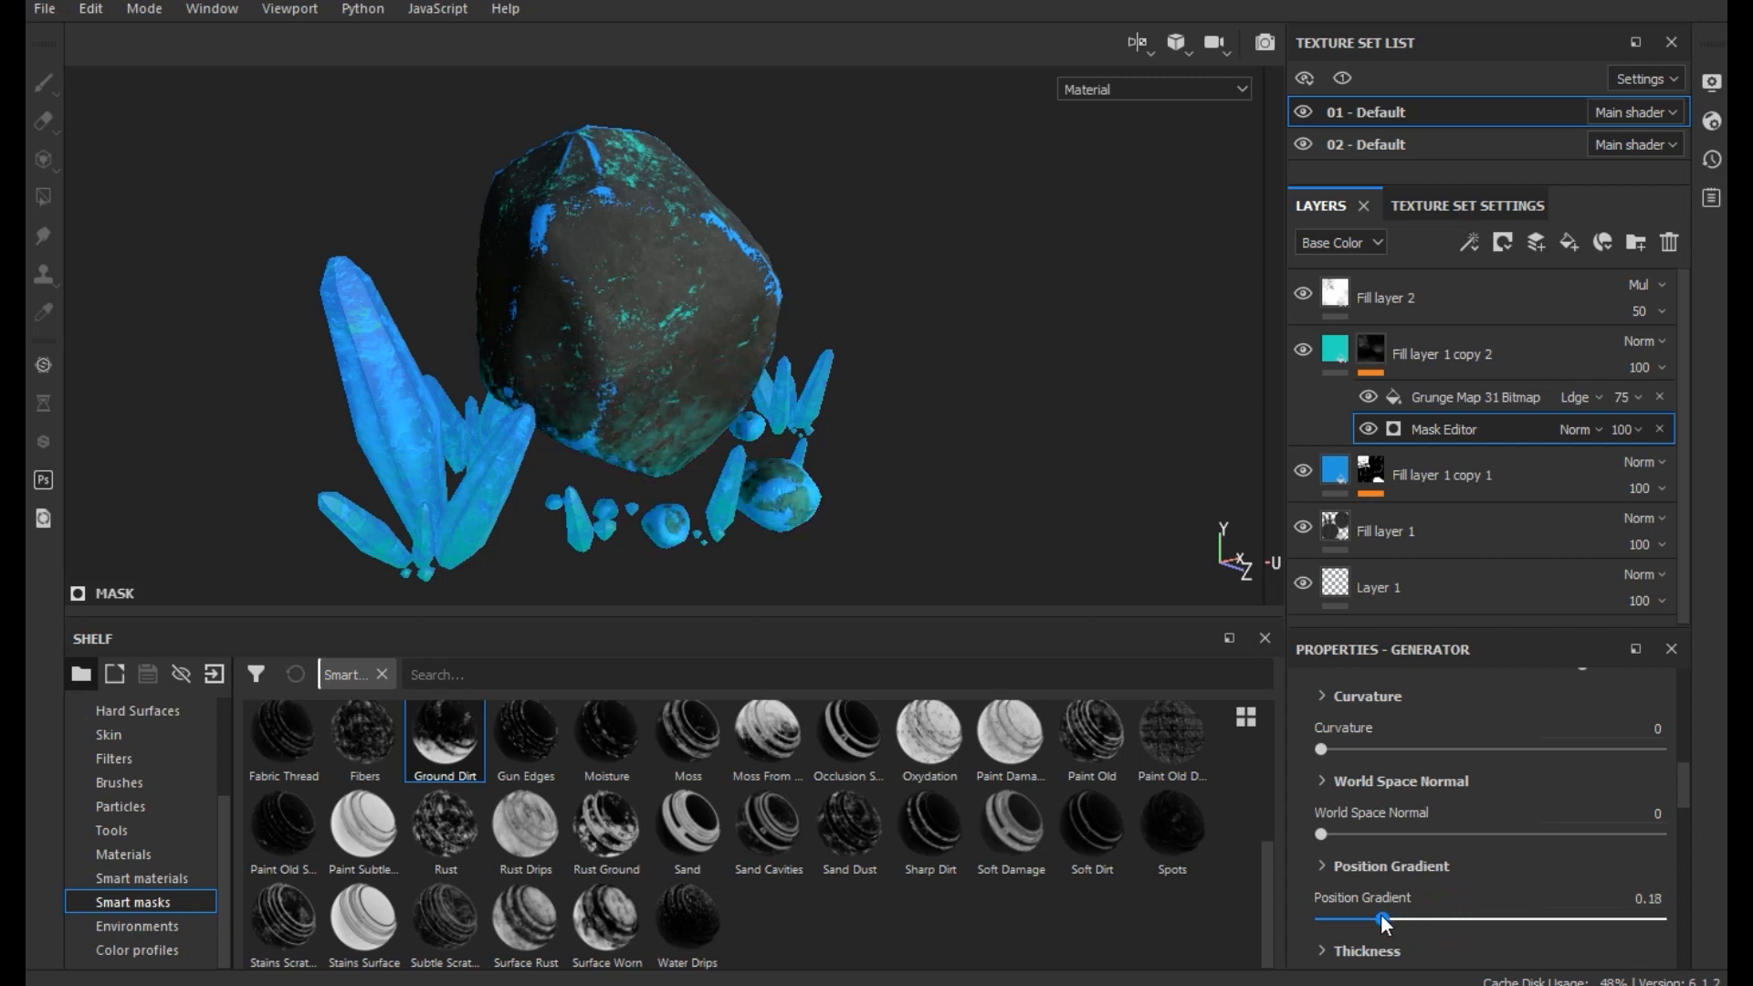
{"action": "scroll", "coordinate": [1452, 893], "scroll_direction": "up", "scroll_amount": 10}
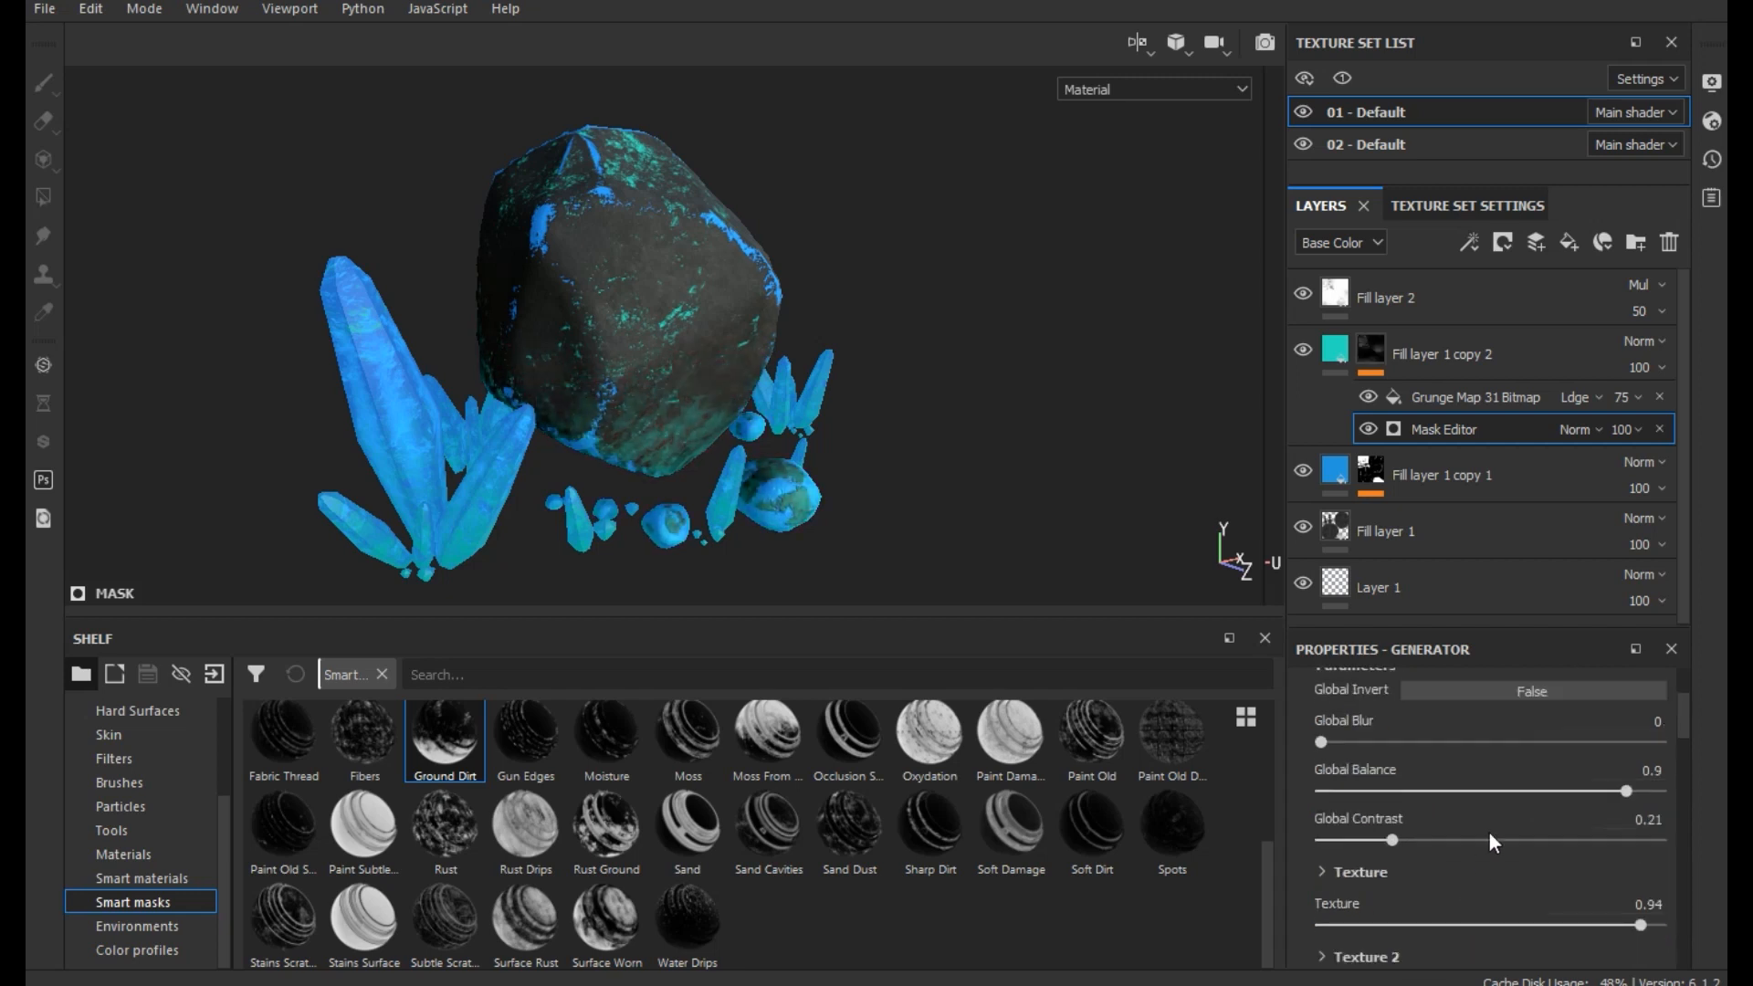
{"action": "left_click_drag", "start_coordinate": [1607, 791], "coordinate": [1624, 796]}
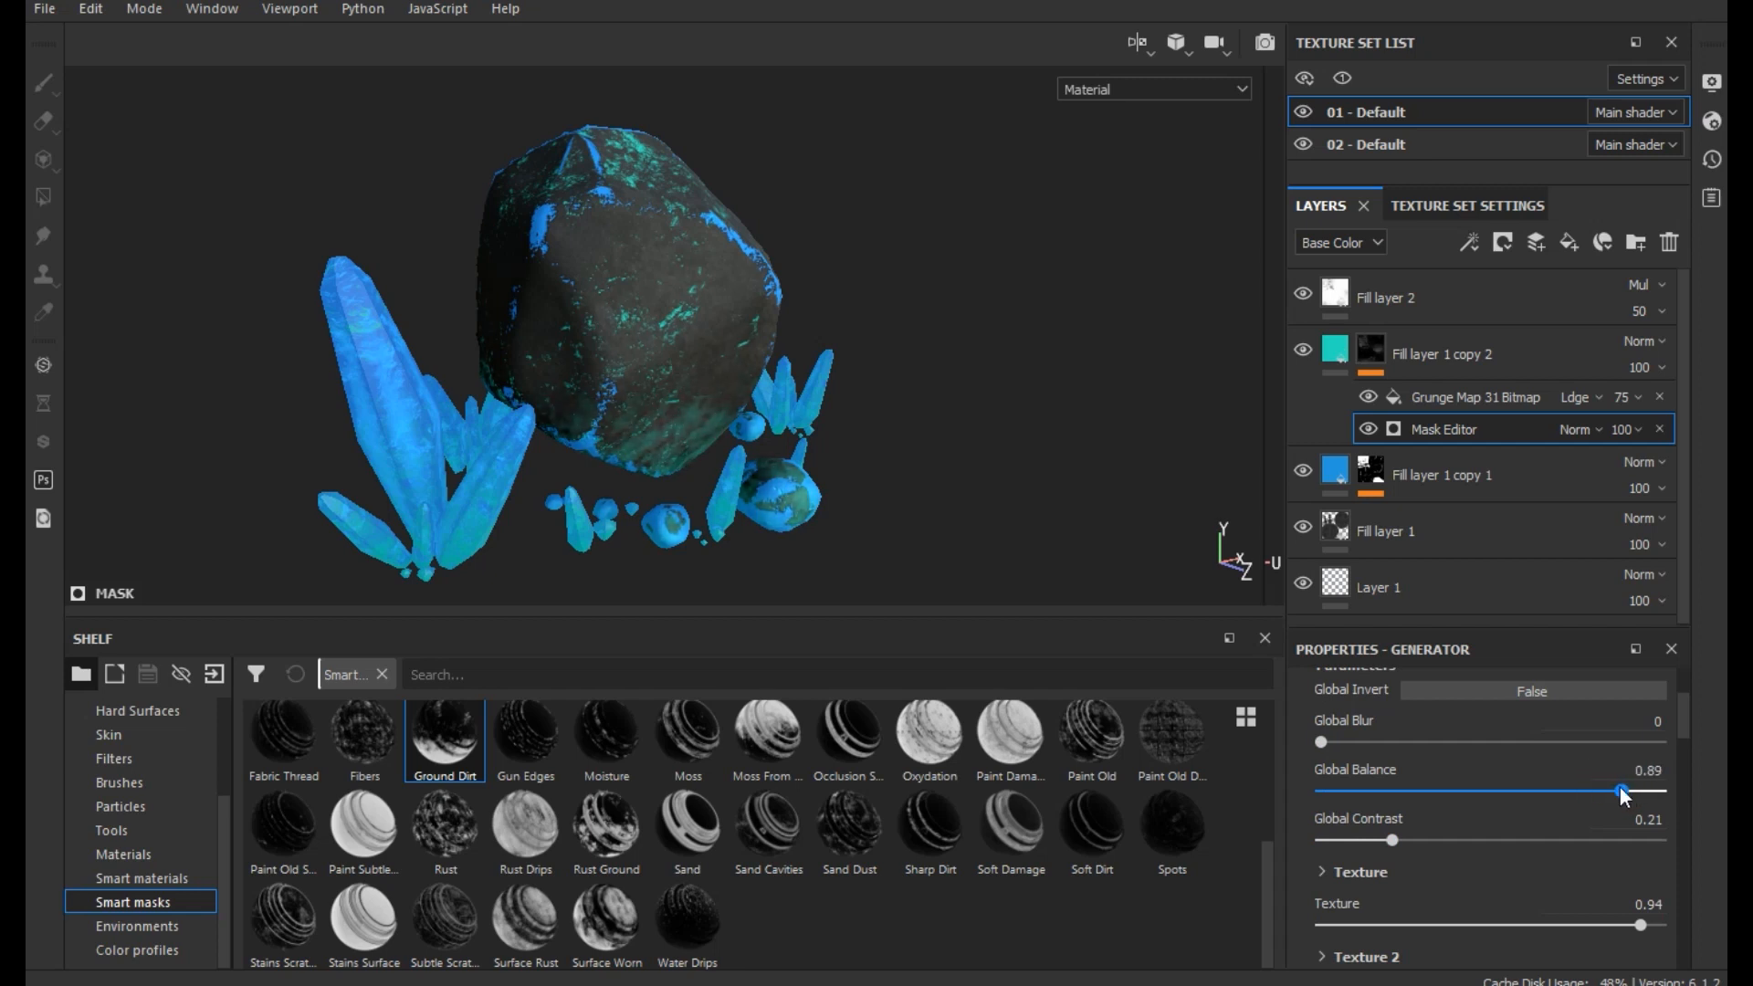
- Set the Height of Fill layer 1 copy 2 to -0.6471 and save the project
{"action": "left_click", "coordinate": [1335, 350]}
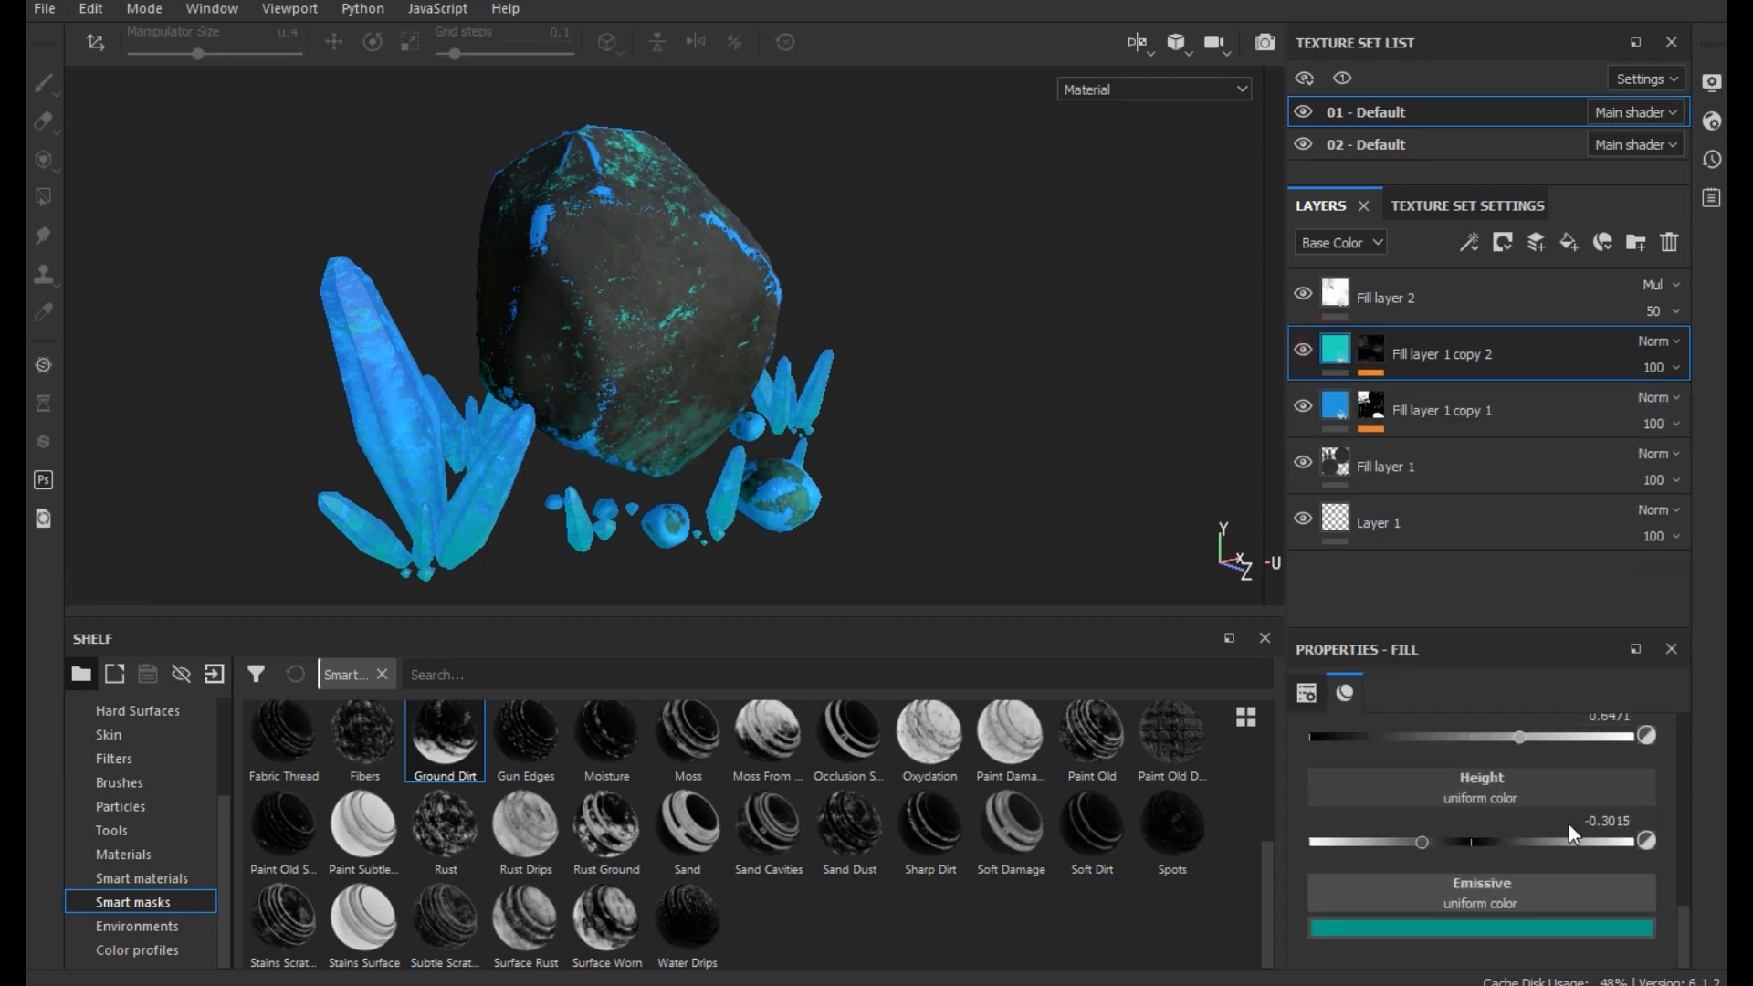
{"action": "left_click_drag", "start_coordinate": [1361, 840], "coordinate": [1366, 840]}
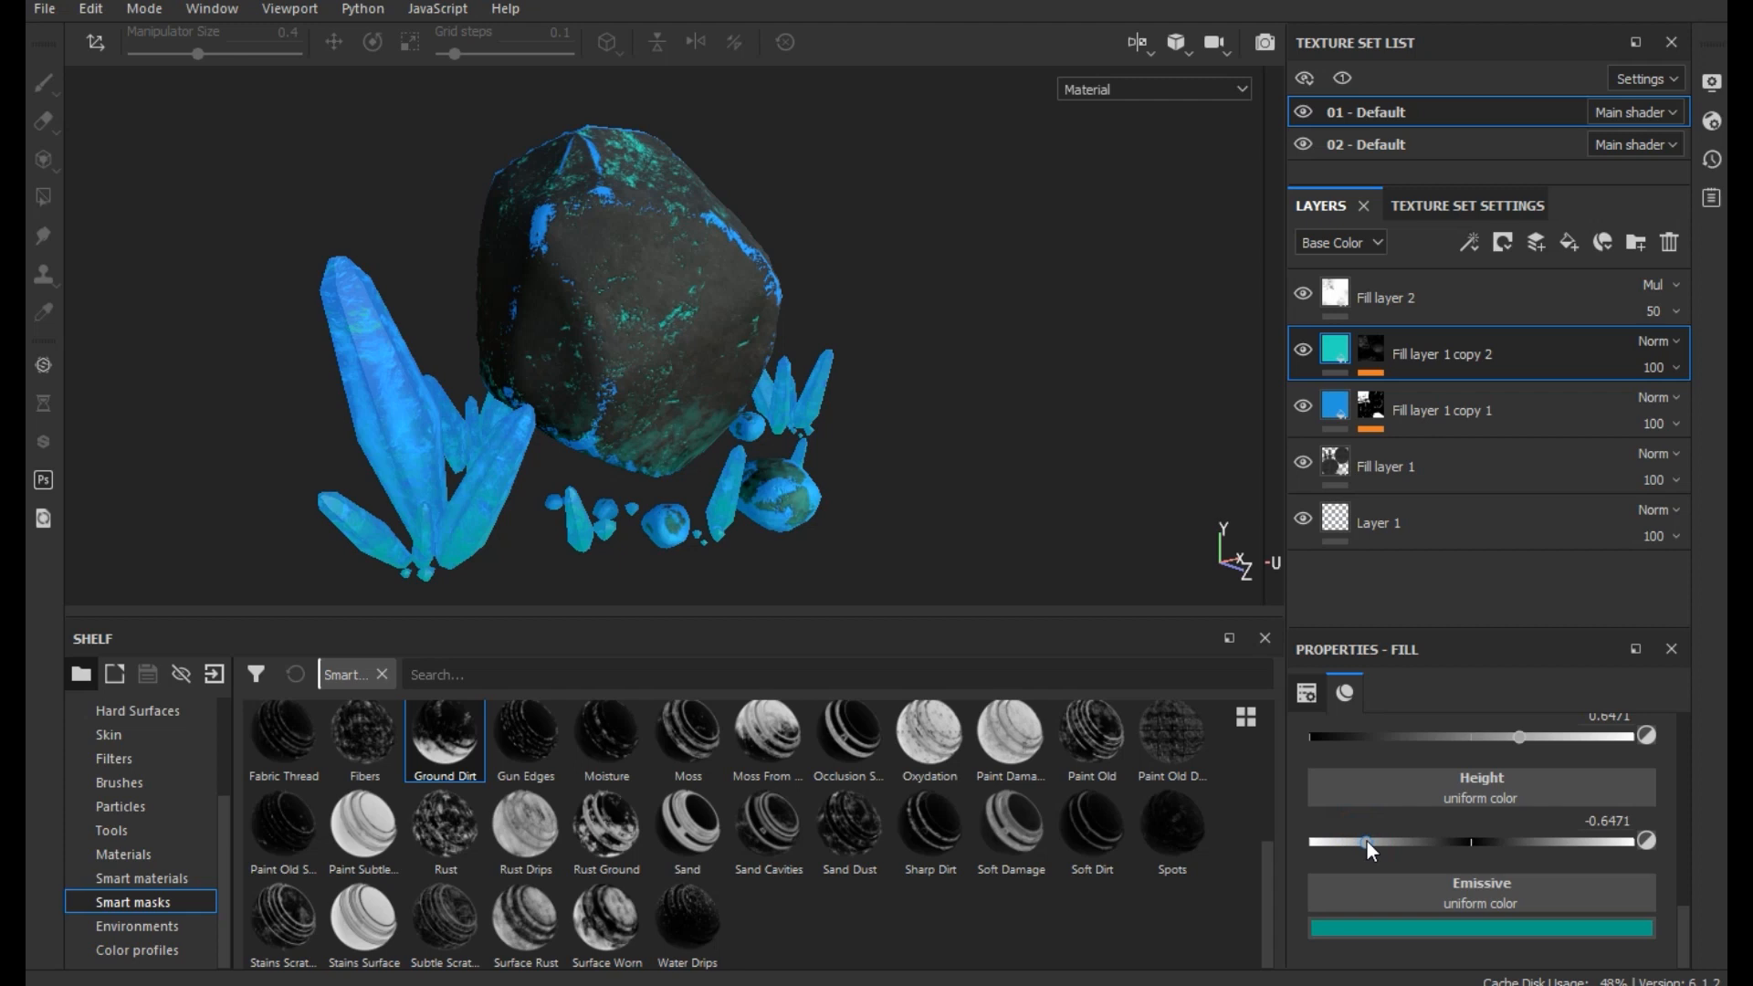
{"action": "mouse_move", "coordinate": [770, 379]}
{"action": "left_mouse_down", "text": "alt"}
{"action": "mouse_move", "coordinate": [618, 462]}
{"action": "mouse_move", "coordinate": [372, 356]}
{"action": "mouse_move", "coordinate": [463, 318]}
{"action": "mouse_move", "coordinate": [626, 380]}
{"action": "mouse_move", "coordinate": [736, 381]}
{"action": "left_mouse_up", "text": "alt"}
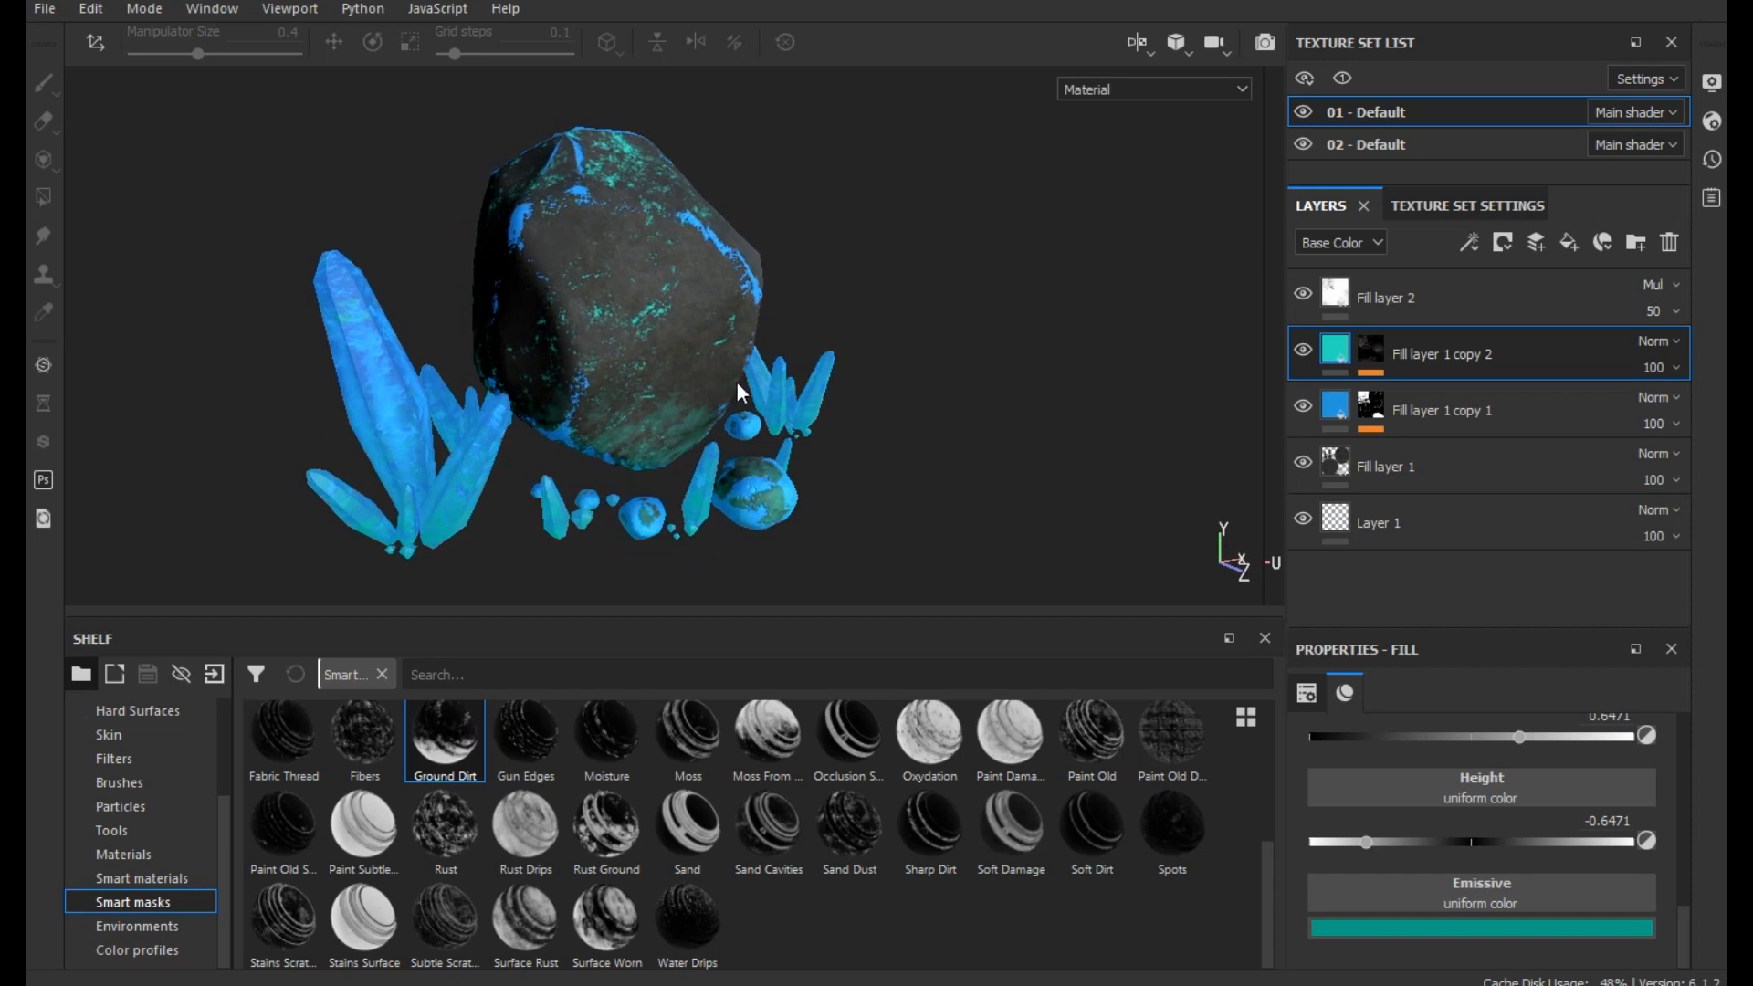
{"action": "key", "text": "ctrl+s"}
{"action": "left_click_drag", "start_coordinate": [673, 353], "coordinate": [721, 347], "text": "alt"}
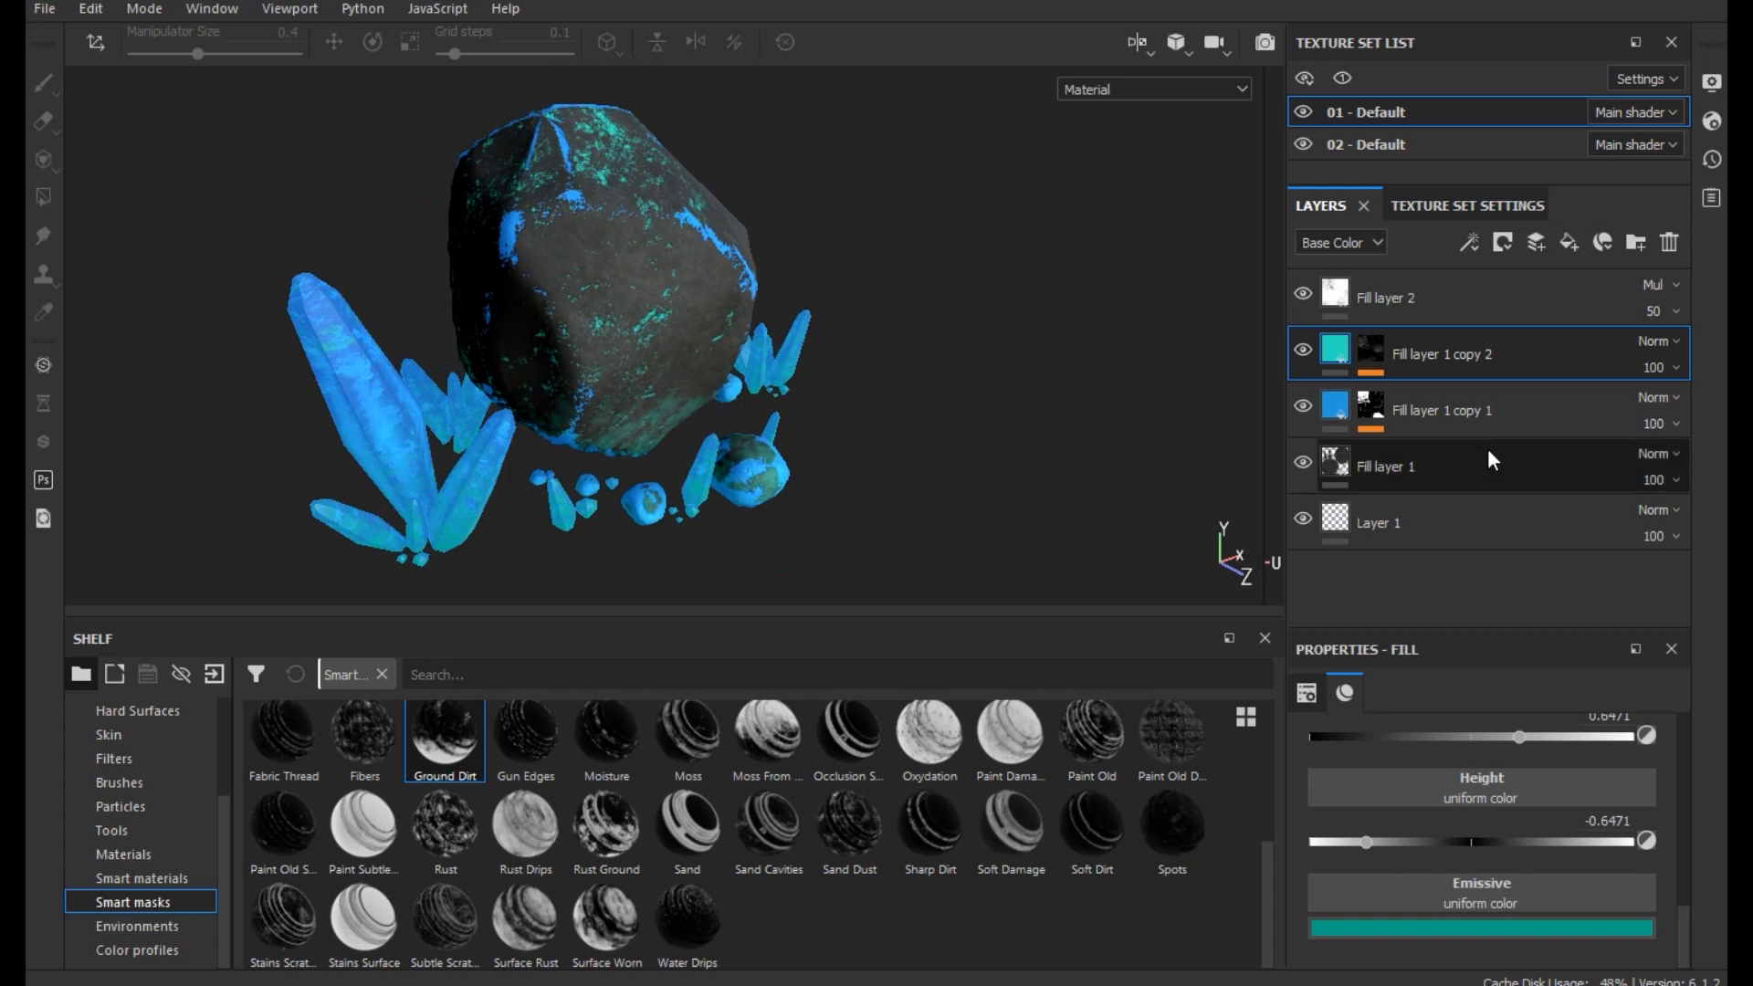
- Add a Blur filter to the mask of Fill layer 1 copy 2 with a Blur Intensity of 0.16
{"action": "left_click", "coordinate": [1374, 348]}
{"action": "left_click", "coordinate": [1469, 242]}
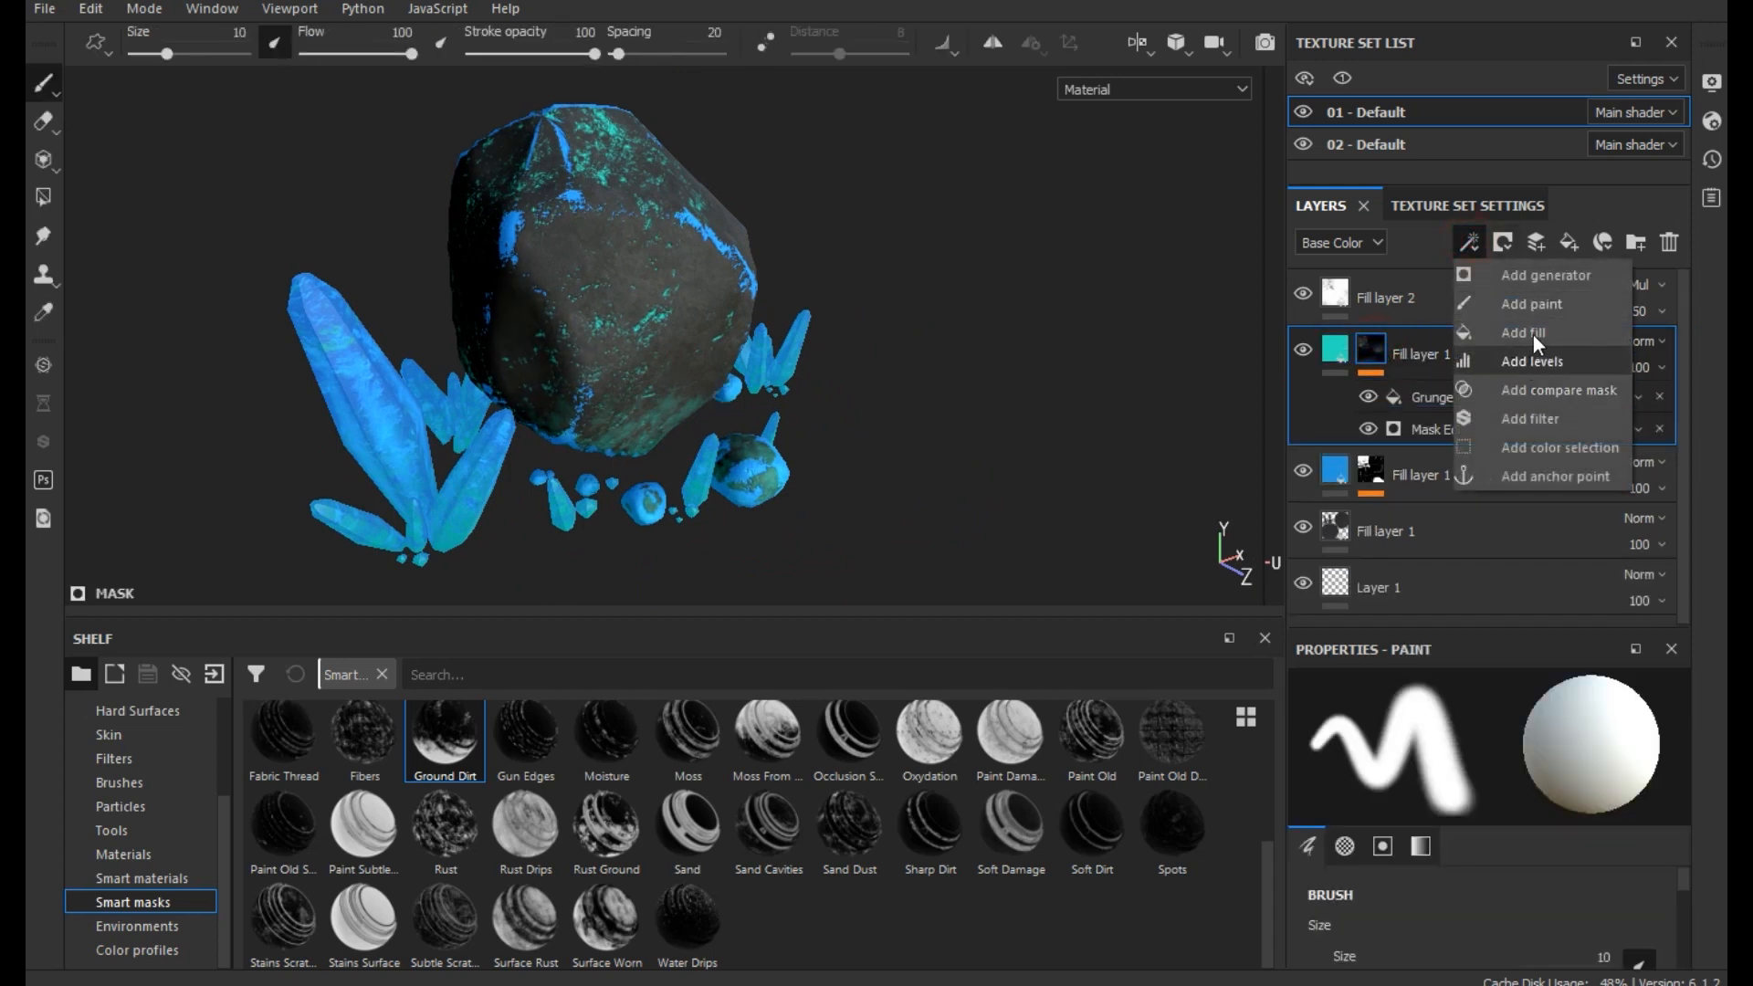
{"action": "left_click", "coordinate": [1534, 417]}
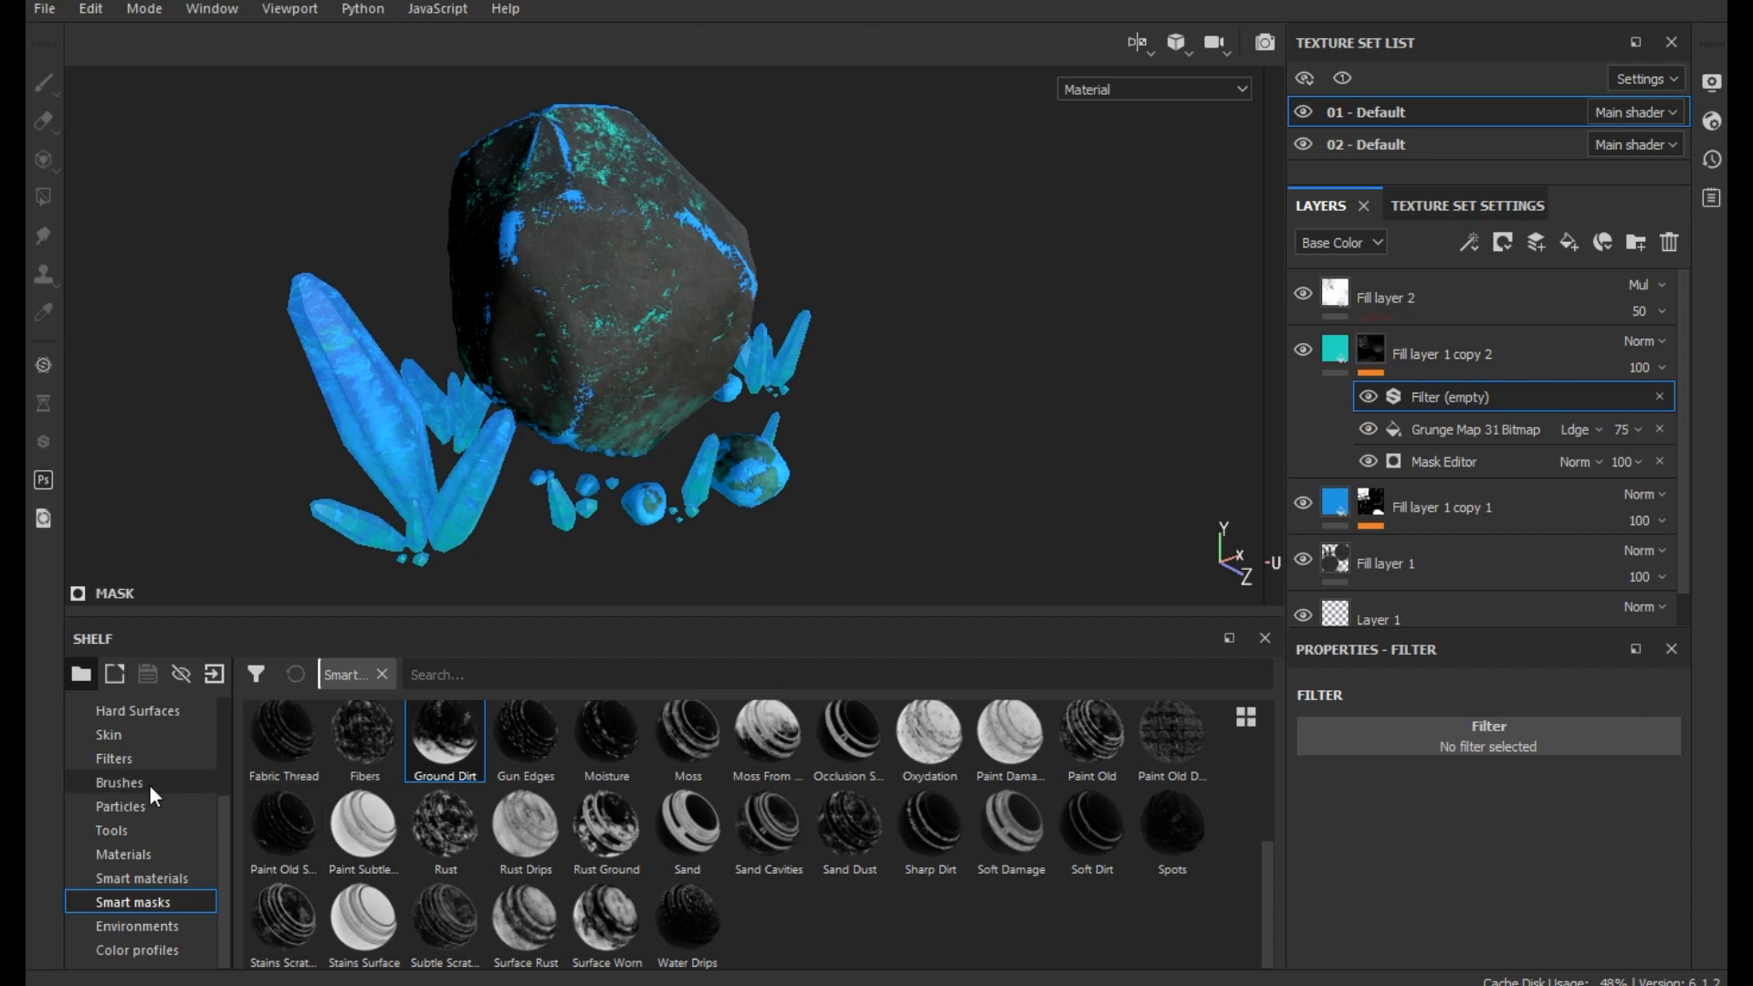
{"action": "left_click", "coordinate": [137, 758]}
{"action": "left_click_drag", "start_coordinate": [519, 770], "coordinate": [1416, 737]}
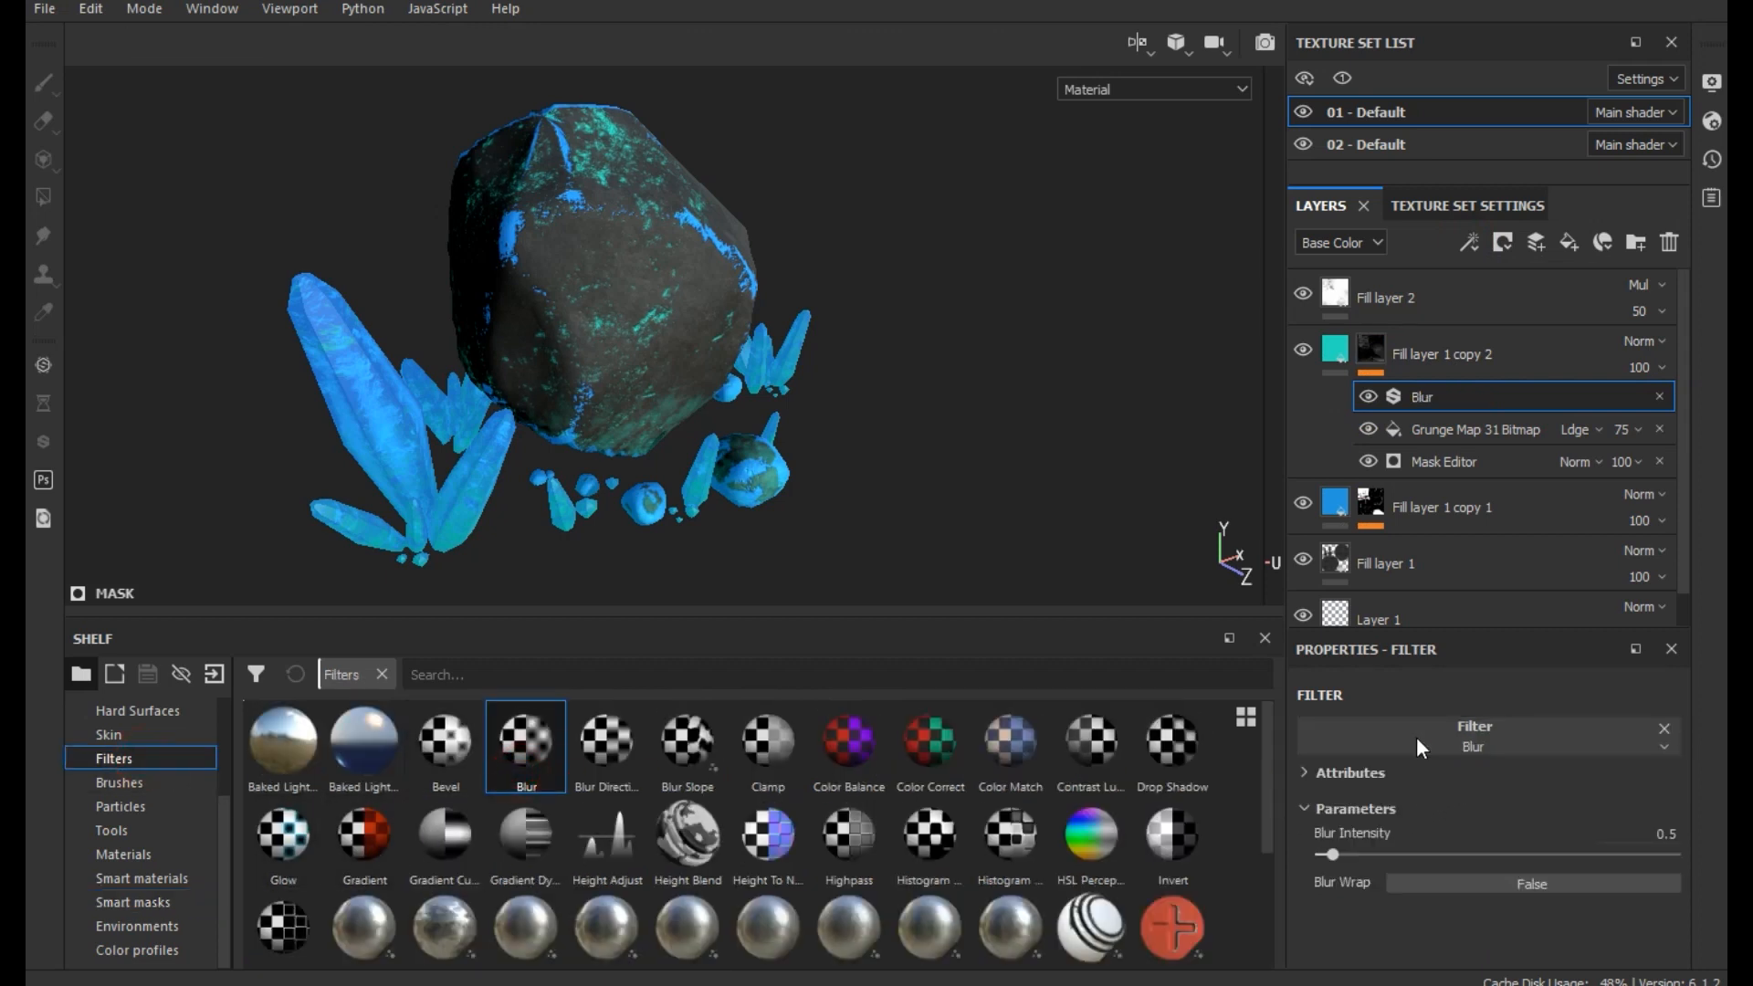
{"action": "mouse_move", "coordinate": [1333, 856]}
{"action": "left_mouse_down"}
{"action": "mouse_move", "coordinate": [1464, 853]}
{"action": "mouse_move", "coordinate": [1324, 840]}
{"action": "left_mouse_up"}
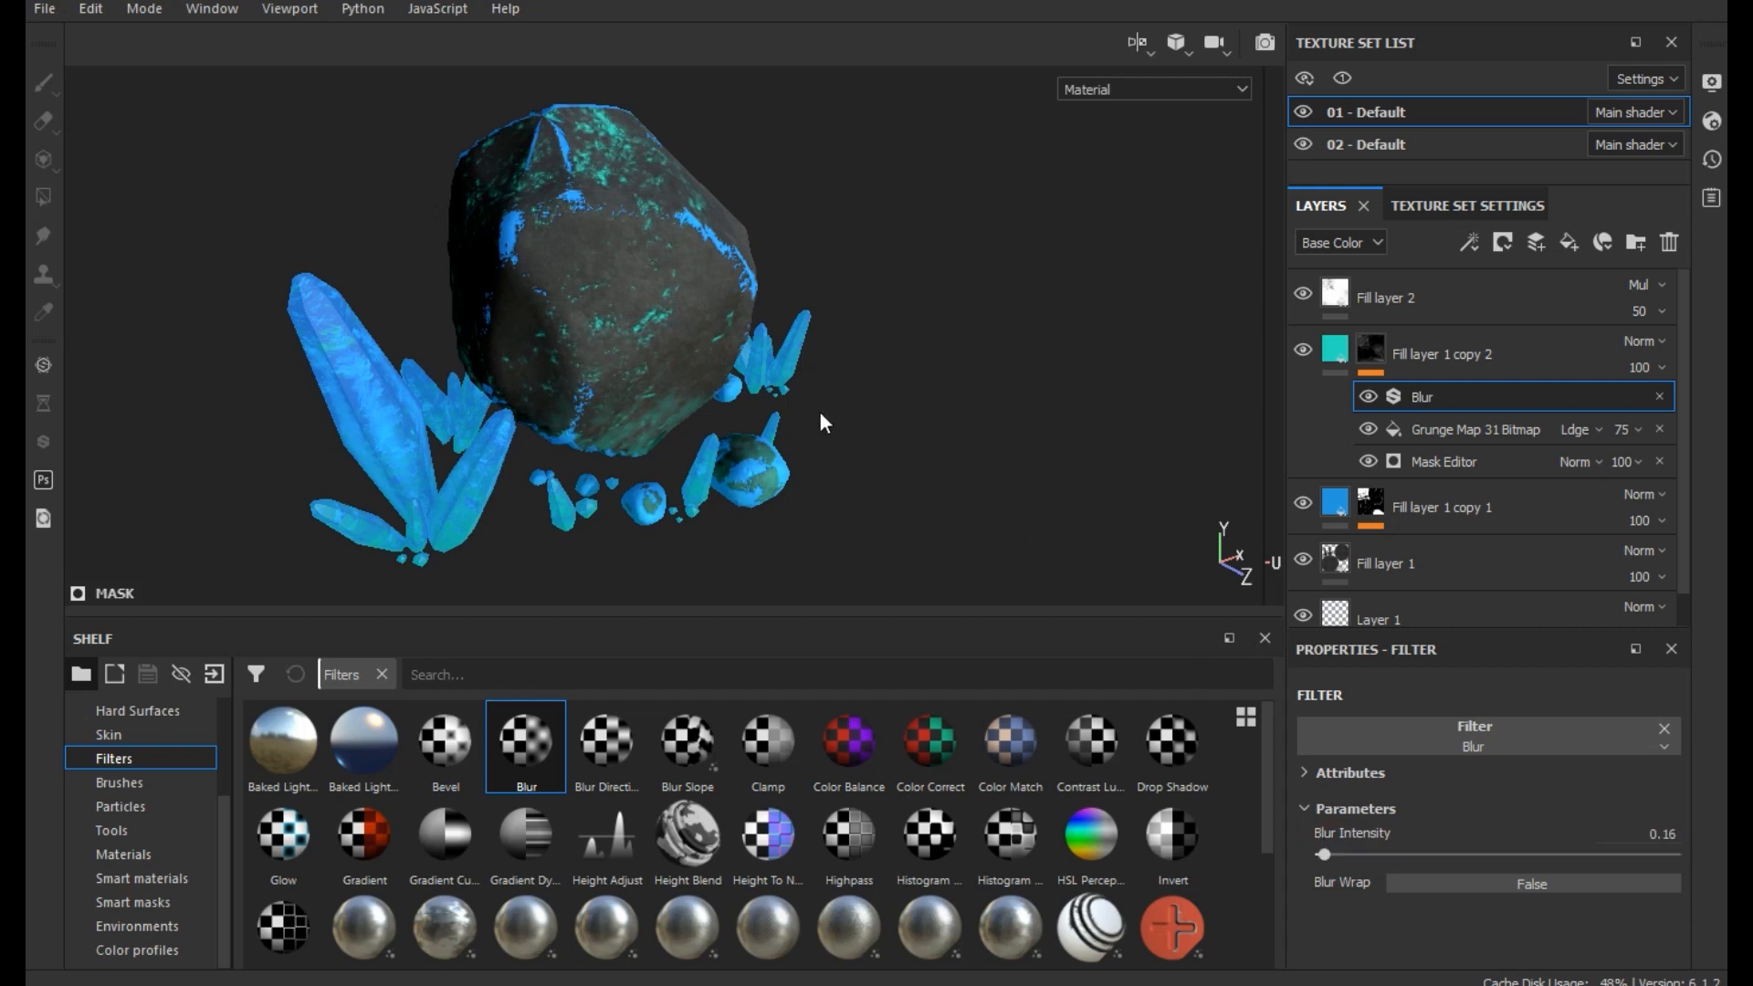
{"action": "mouse_move", "coordinate": [813, 395]}
{"action": "left_mouse_down", "text": "alt"}
{"action": "mouse_move", "coordinate": [907, 423]}
{"action": "mouse_move", "coordinate": [804, 402]}
{"action": "left_mouse_up", "text": "alt"}
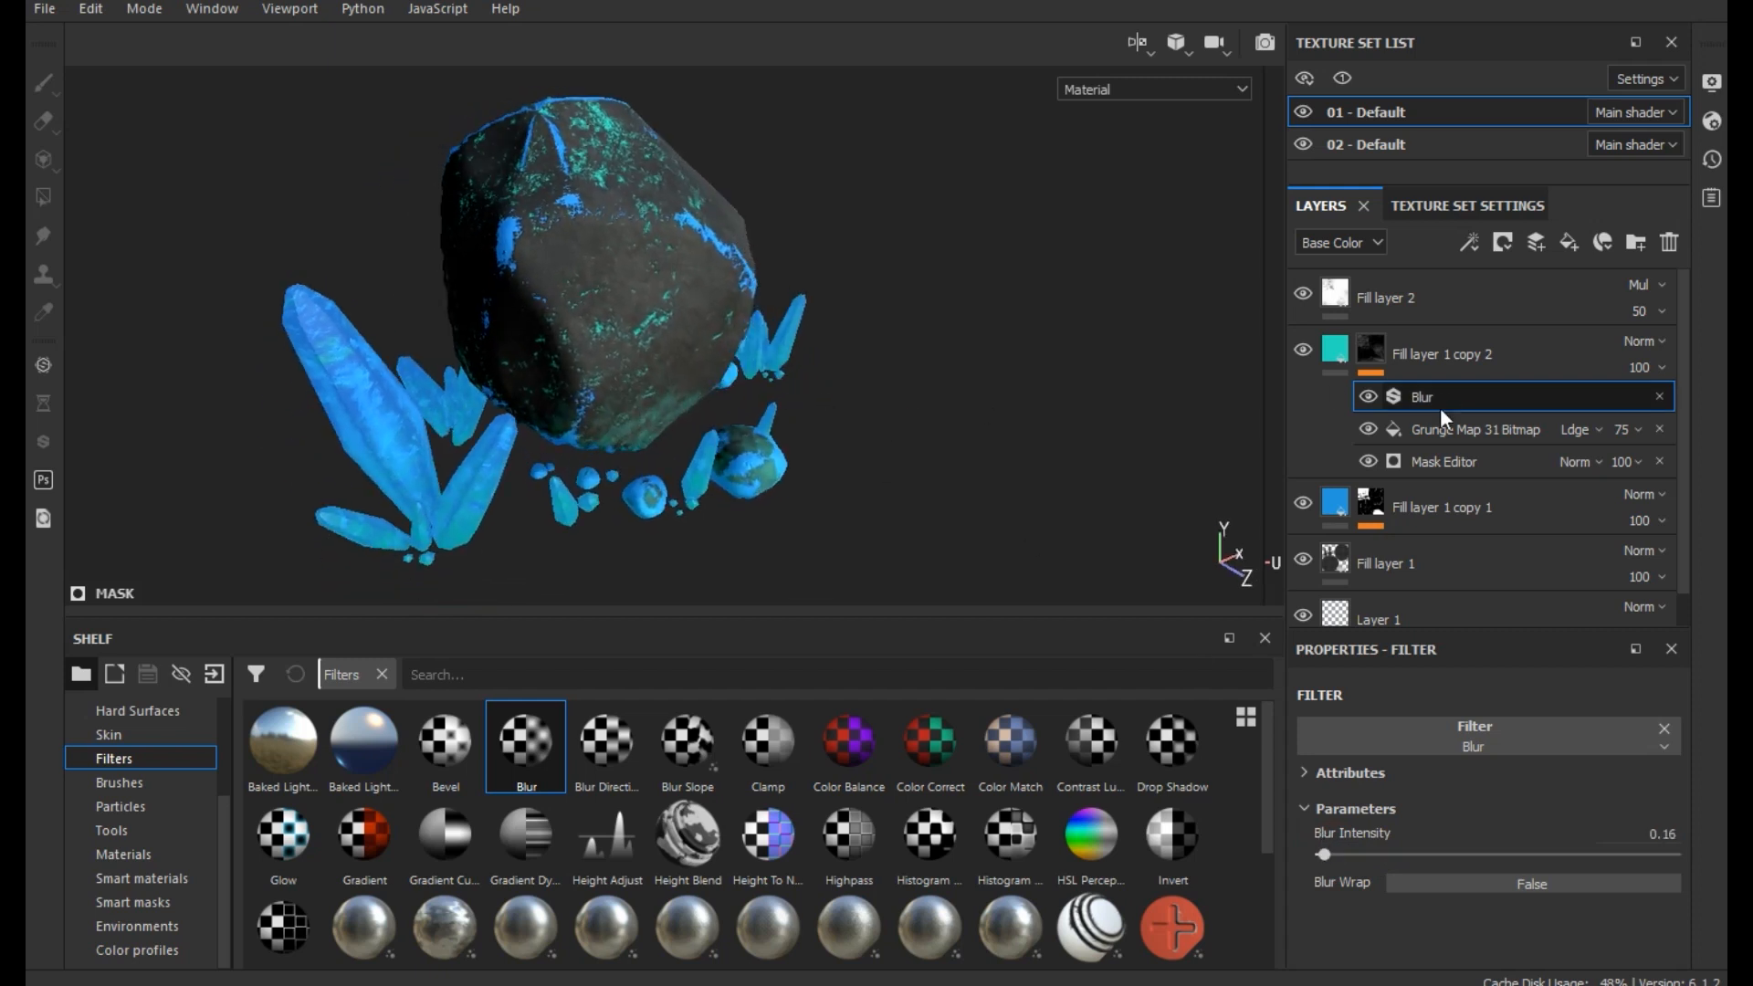
- Try inverting the Metal Edge Wear generator on Fill layer 1 copy 1's mask, with Wear Level 0.98 and Wear Contrast 0
{"action": "left_click", "coordinate": [1370, 503]}
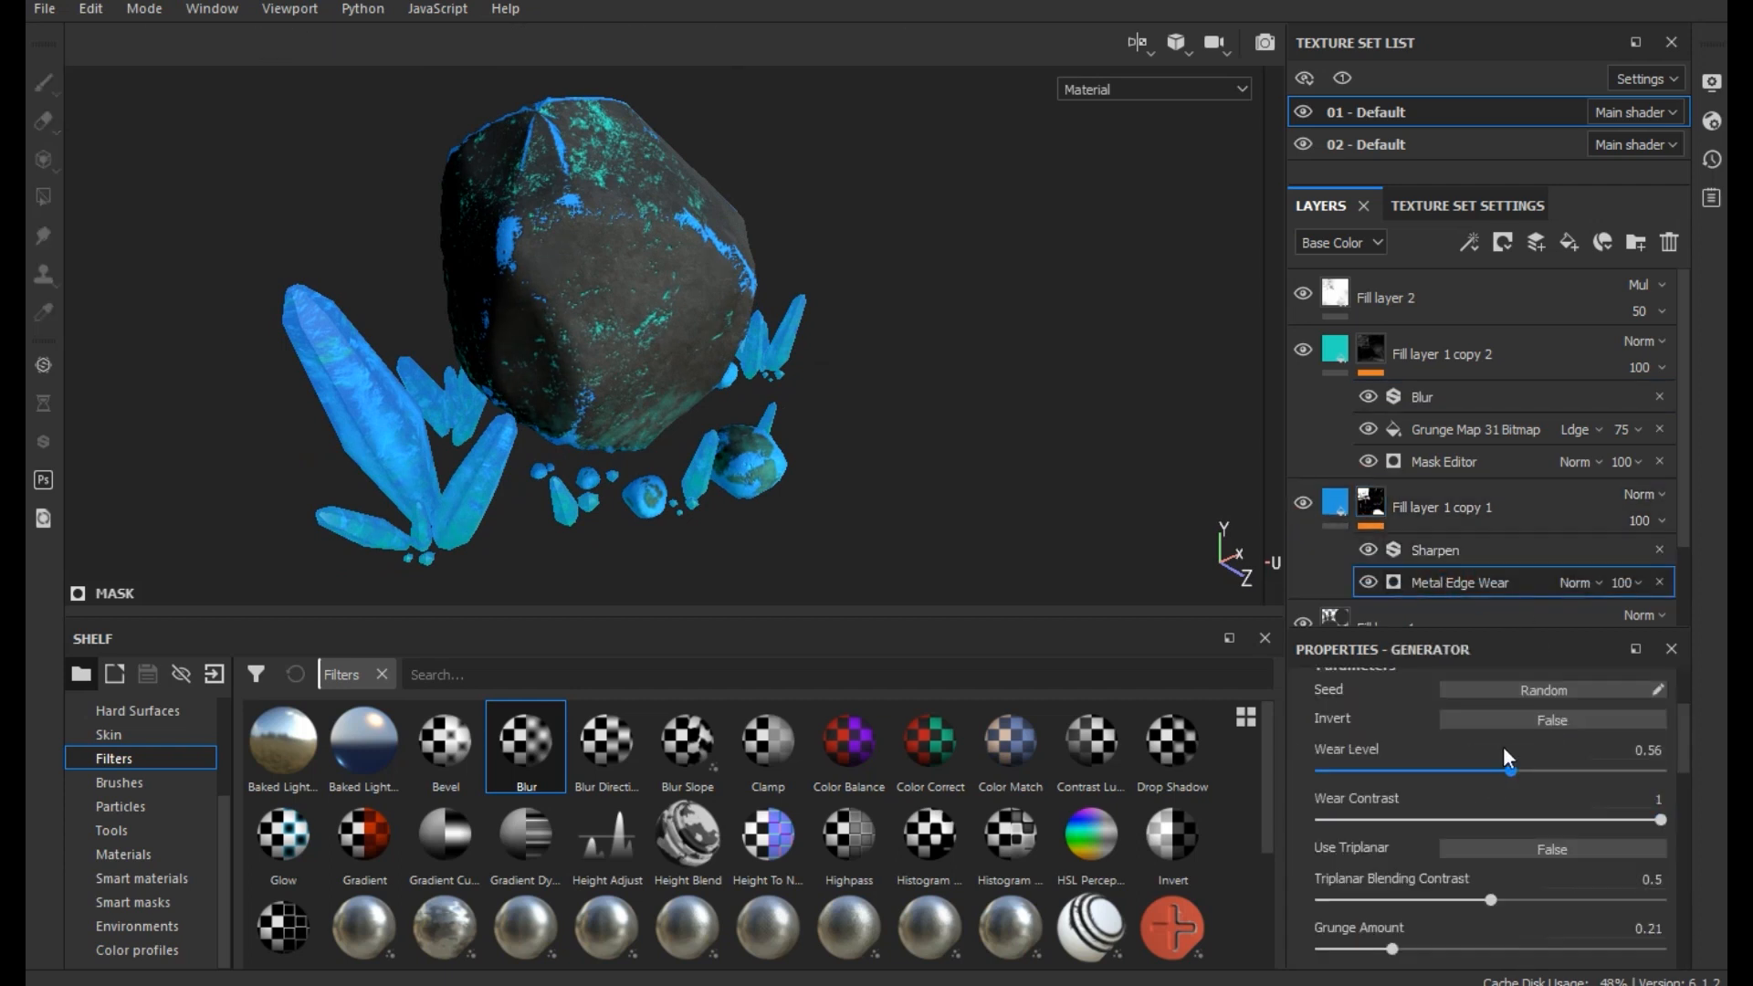
{"action": "left_click", "coordinate": [1499, 719]}
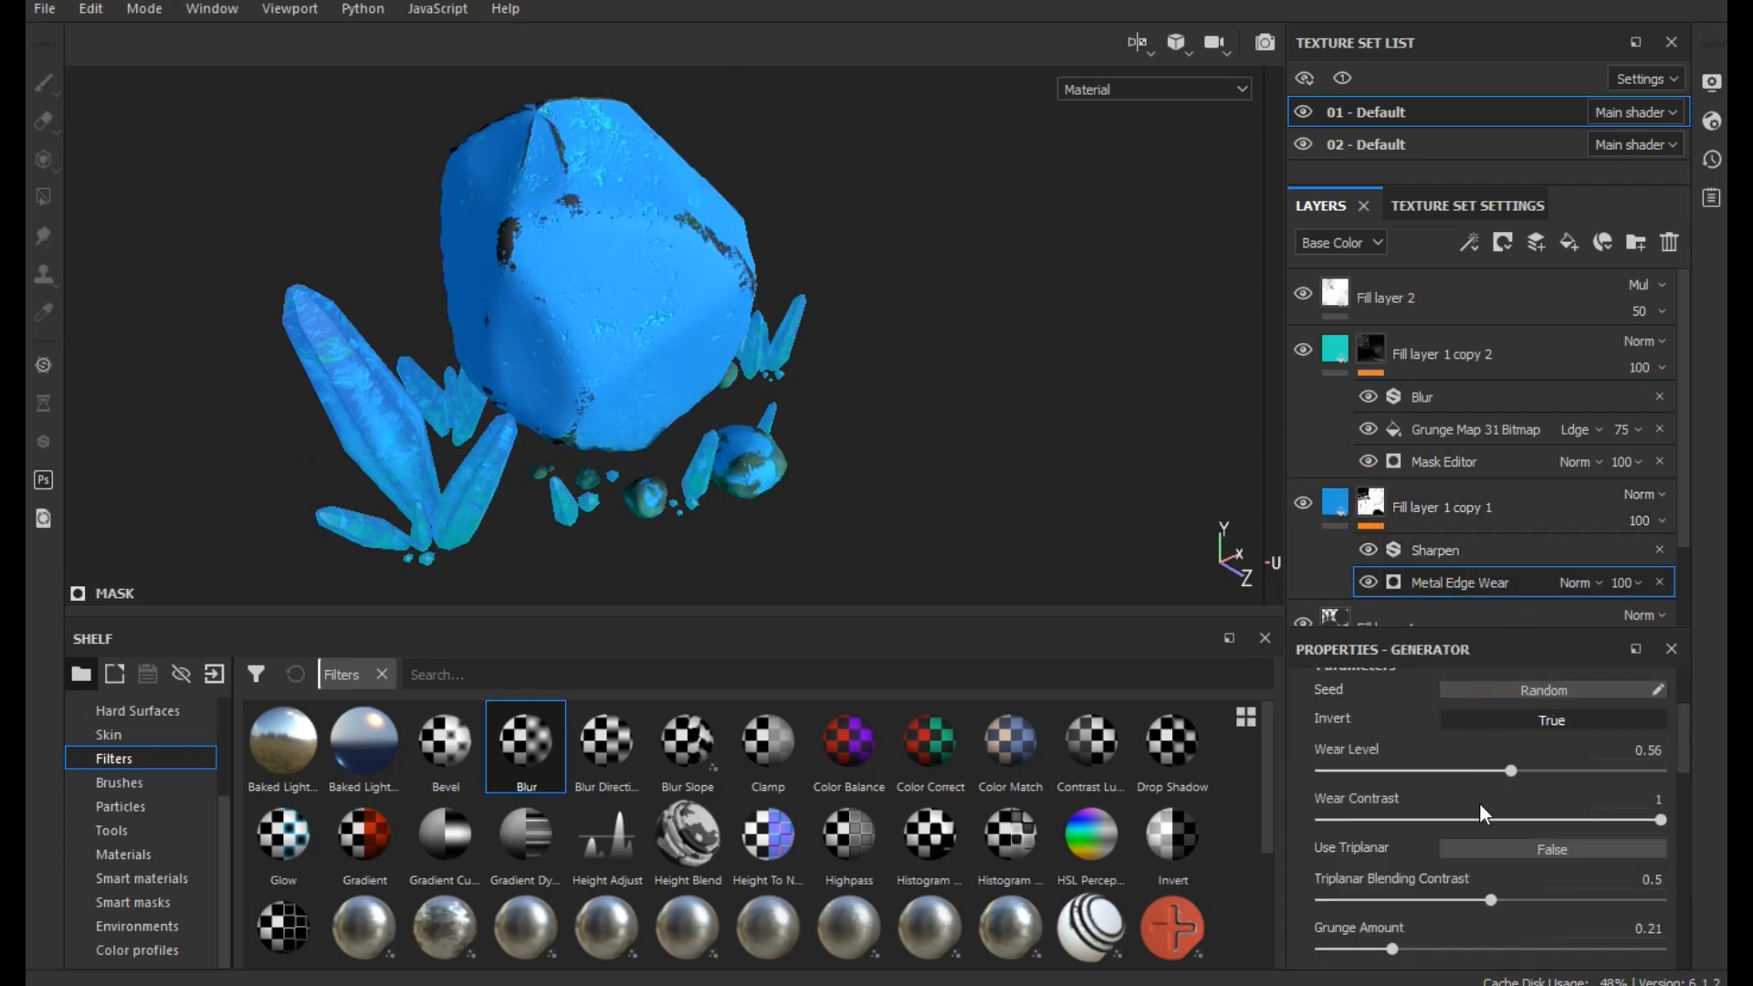
{"action": "left_click_drag", "start_coordinate": [1511, 772], "coordinate": [1632, 770]}
{"action": "left_click_drag", "start_coordinate": [1461, 818], "coordinate": [1278, 796]}
{"action": "left_click_drag", "start_coordinate": [1636, 772], "coordinate": [1660, 769]}
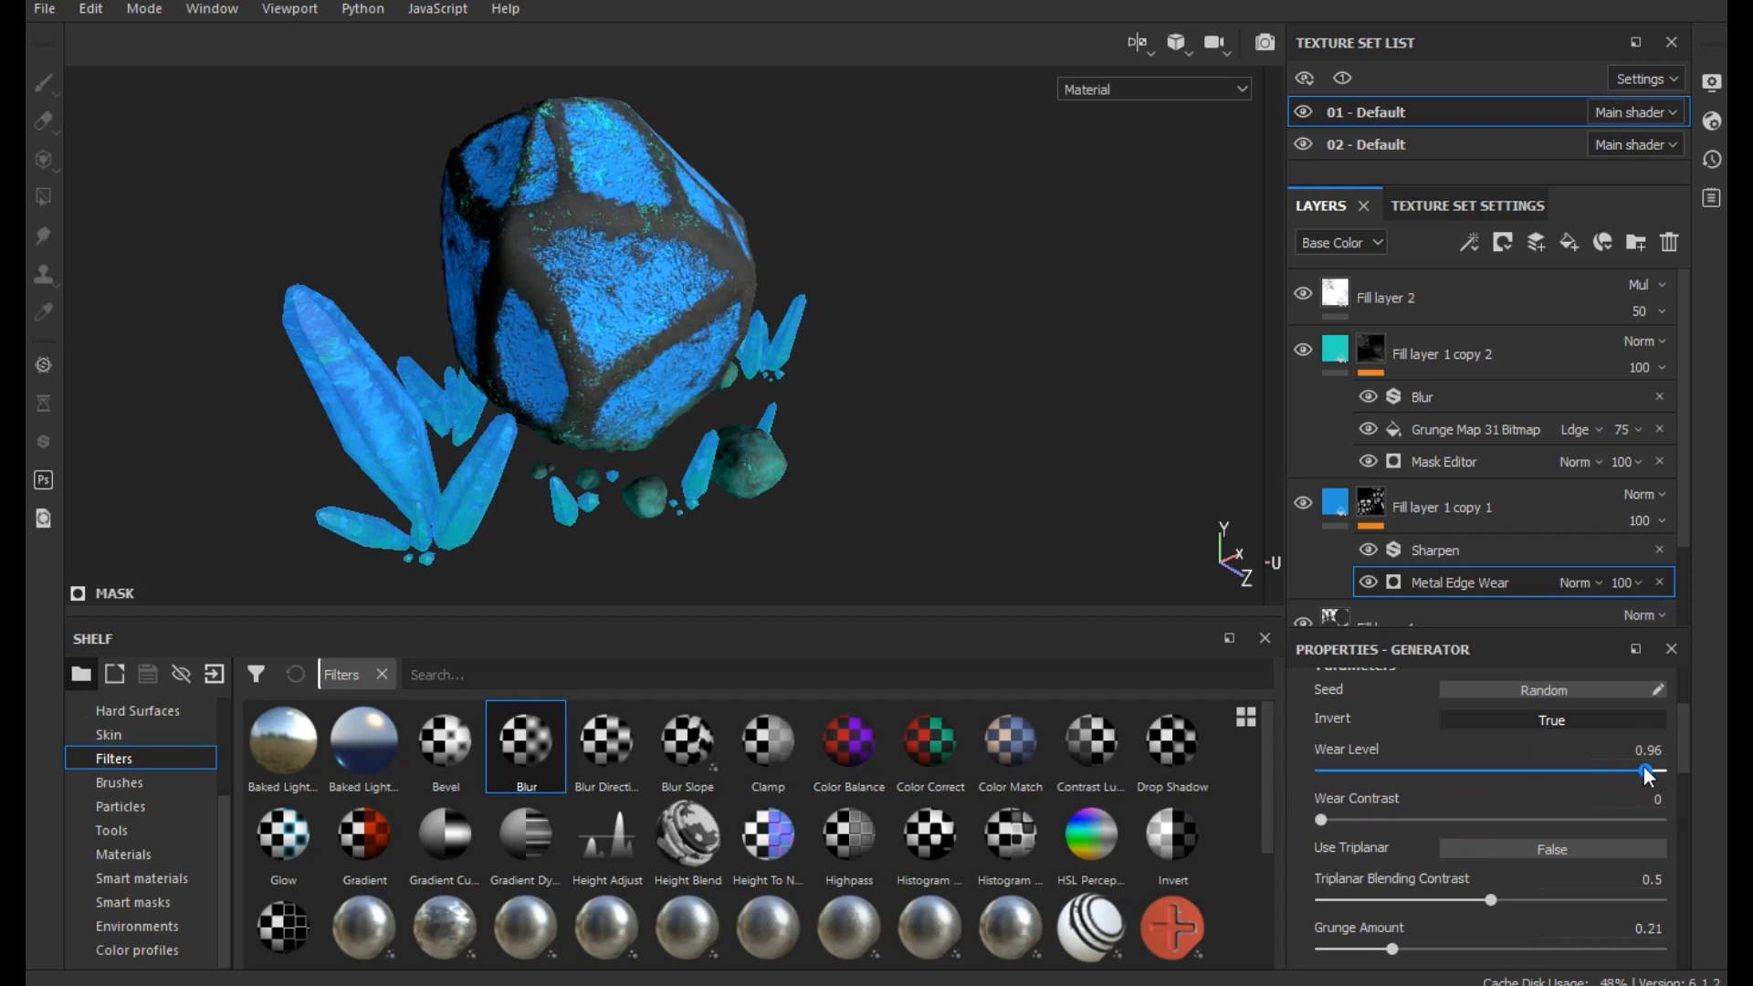
- Lower the Metal Edge Wear generator's Curvature Weight and set Edges Smoothness to 1.24, Grunge Scale to 6 and Grunge Amount to 0.11
{"action": "scroll", "coordinate": [1372, 834], "scroll_direction": "down", "scroll_amount": 3}
{"action": "scroll", "coordinate": [1372, 836], "scroll_direction": "down", "scroll_amount": 2}
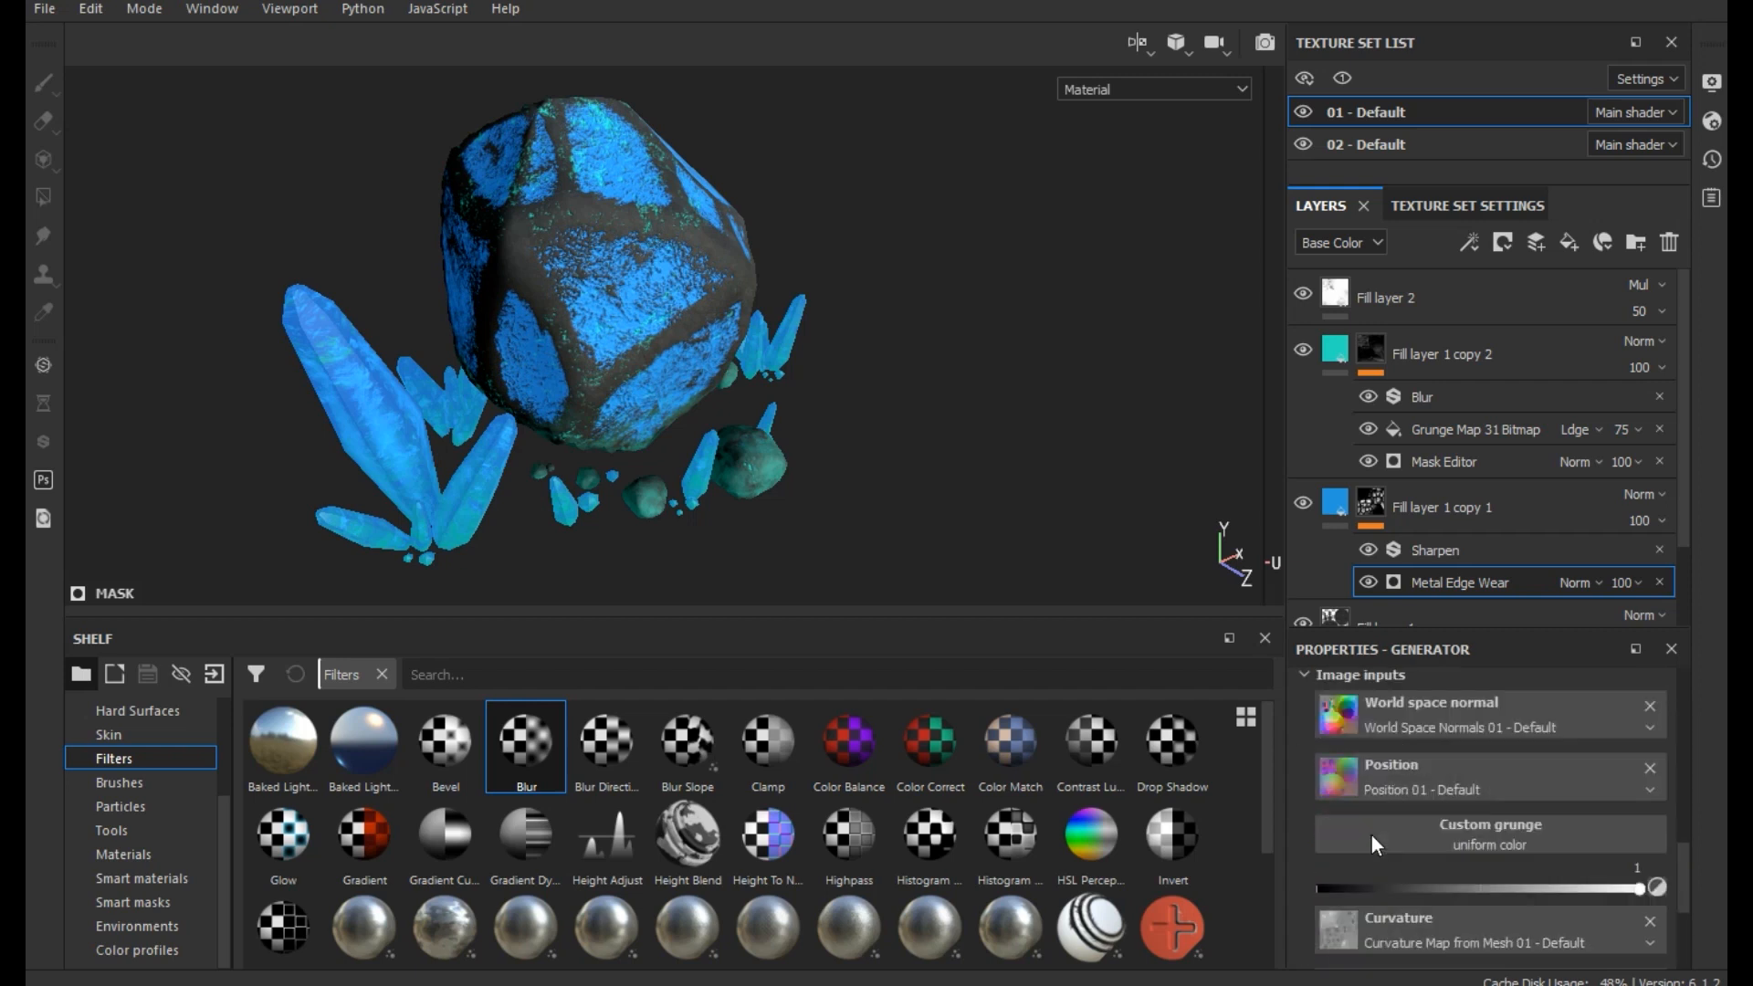
{"action": "scroll", "coordinate": [1372, 835], "scroll_direction": "up", "scroll_amount": 4}
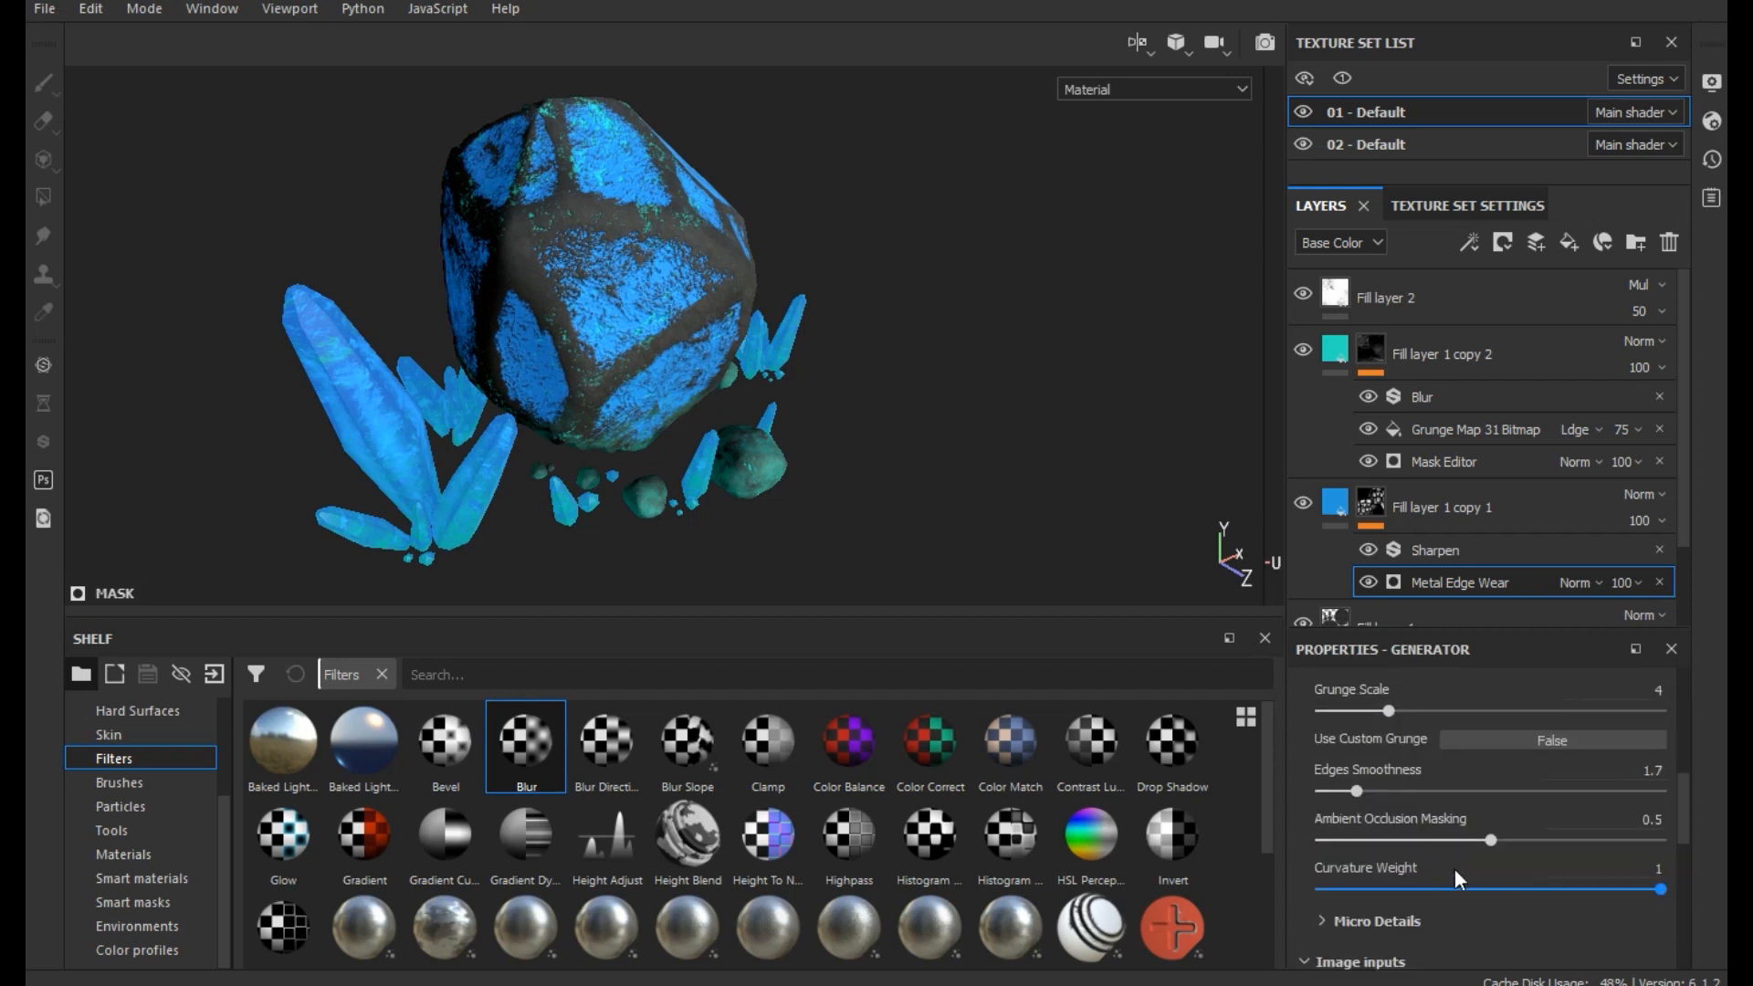
{"action": "left_click_drag", "start_coordinate": [1538, 874], "coordinate": [1393, 884]}
{"action": "mouse_move", "coordinate": [1375, 785]}
{"action": "left_mouse_down"}
{"action": "mouse_move", "coordinate": [1438, 793]}
{"action": "mouse_move", "coordinate": [1295, 789]}
{"action": "mouse_move", "coordinate": [1347, 793]}
{"action": "left_mouse_up"}
{"action": "left_click_drag", "start_coordinate": [1393, 711], "coordinate": [1435, 709]}
{"action": "scroll", "coordinate": [1451, 785], "scroll_direction": "up", "scroll_amount": 3}
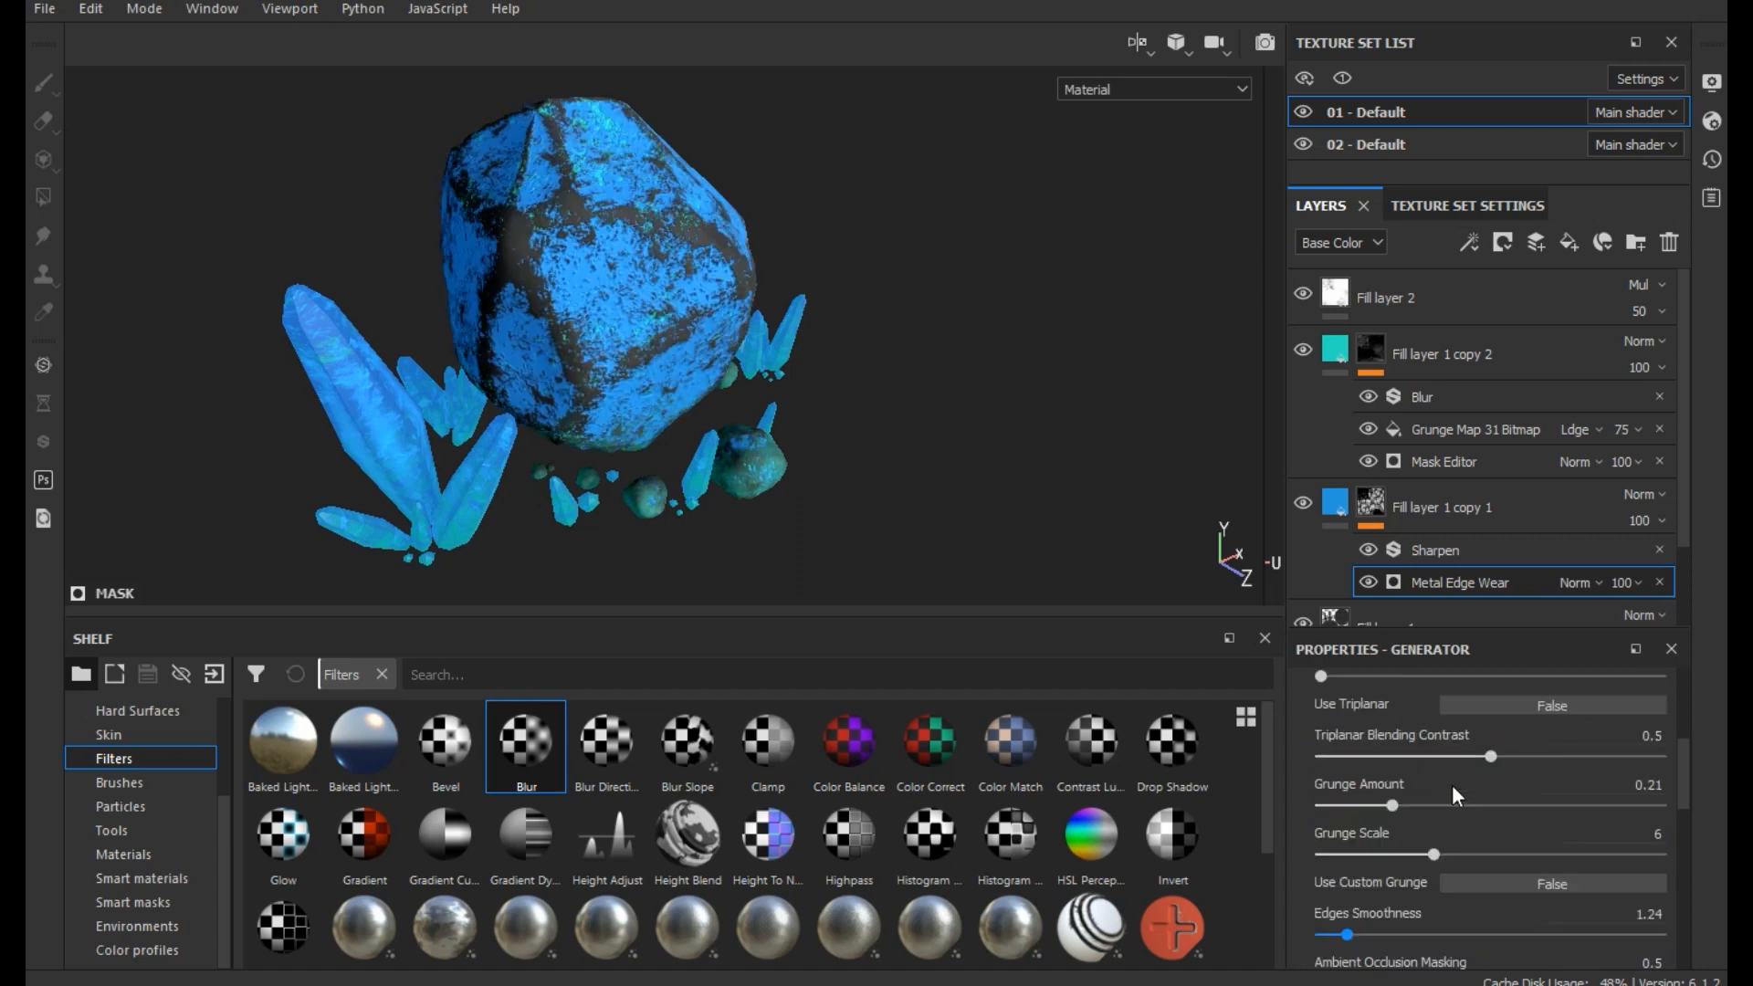
{"action": "mouse_move", "coordinate": [1370, 808]}
{"action": "left_mouse_down"}
{"action": "mouse_move", "coordinate": [1351, 813]}
{"action": "mouse_move", "coordinate": [1448, 807]}
{"action": "mouse_move", "coordinate": [1360, 804]}
{"action": "left_mouse_up"}
{"action": "scroll", "coordinate": [1472, 824], "scroll_direction": "up", "scroll_amount": 1}
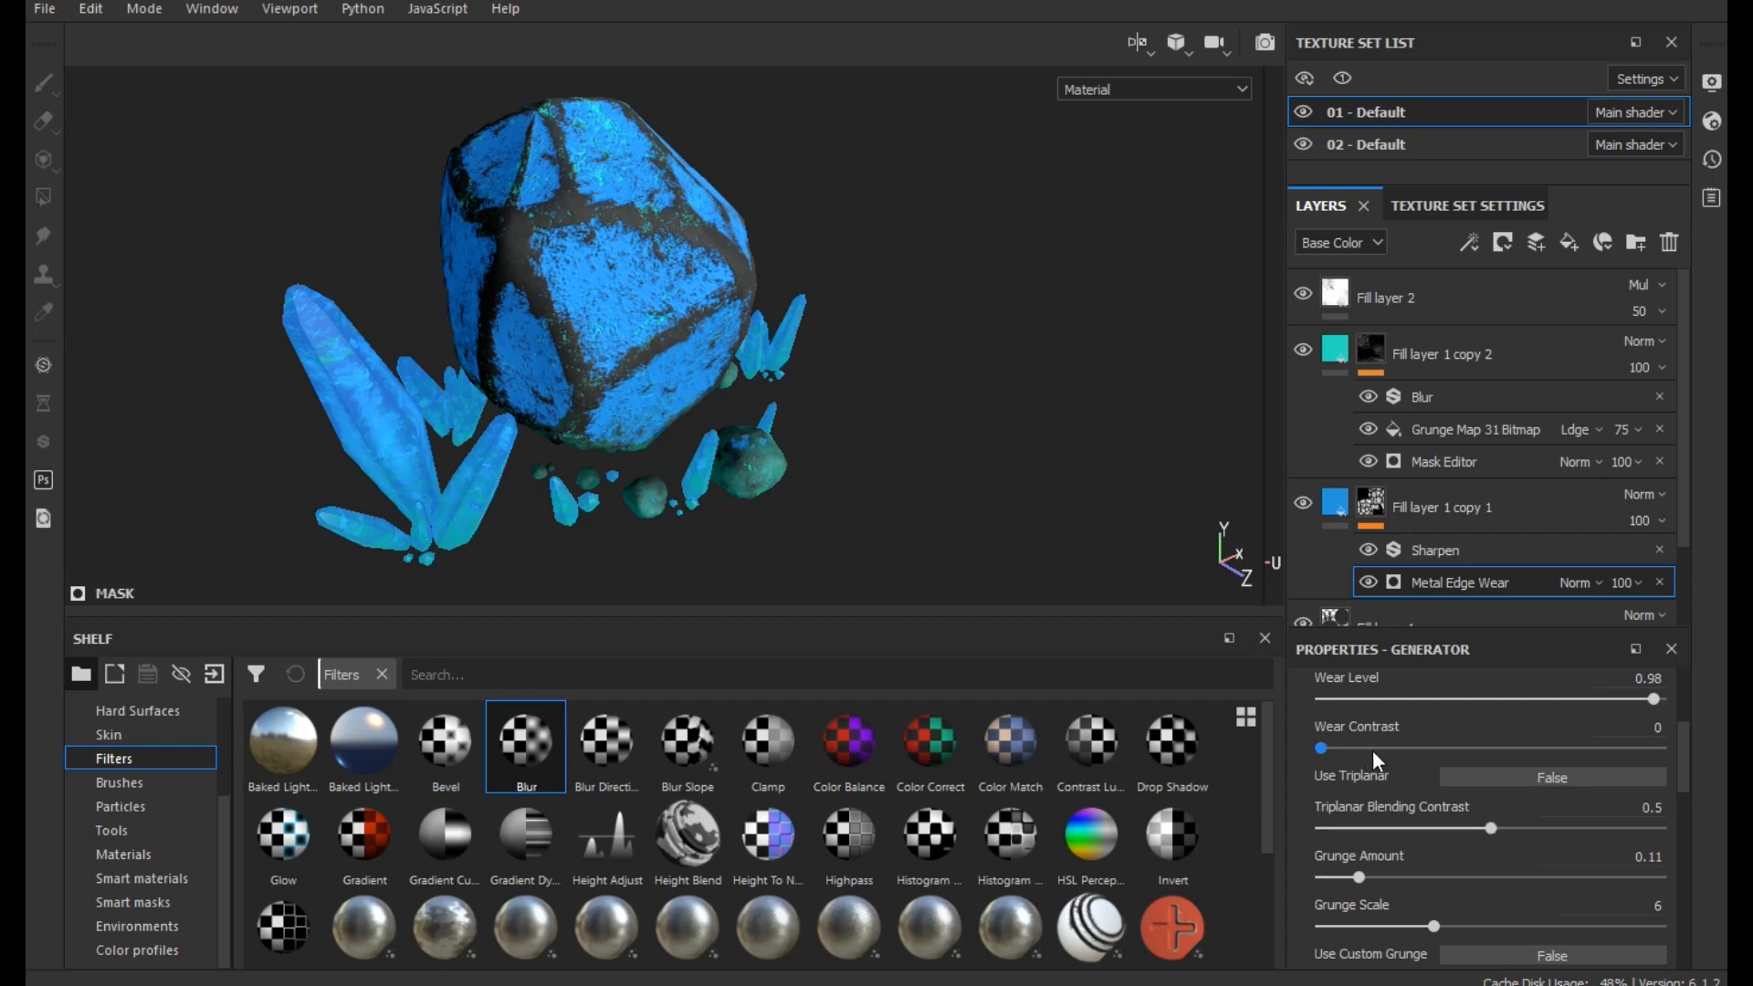
- Adjust the Micro Details of the Metal Edge Wear generator, raising the AO Depth
{"action": "scroll", "coordinate": [1387, 776], "scroll_direction": "up", "scroll_amount": 3}
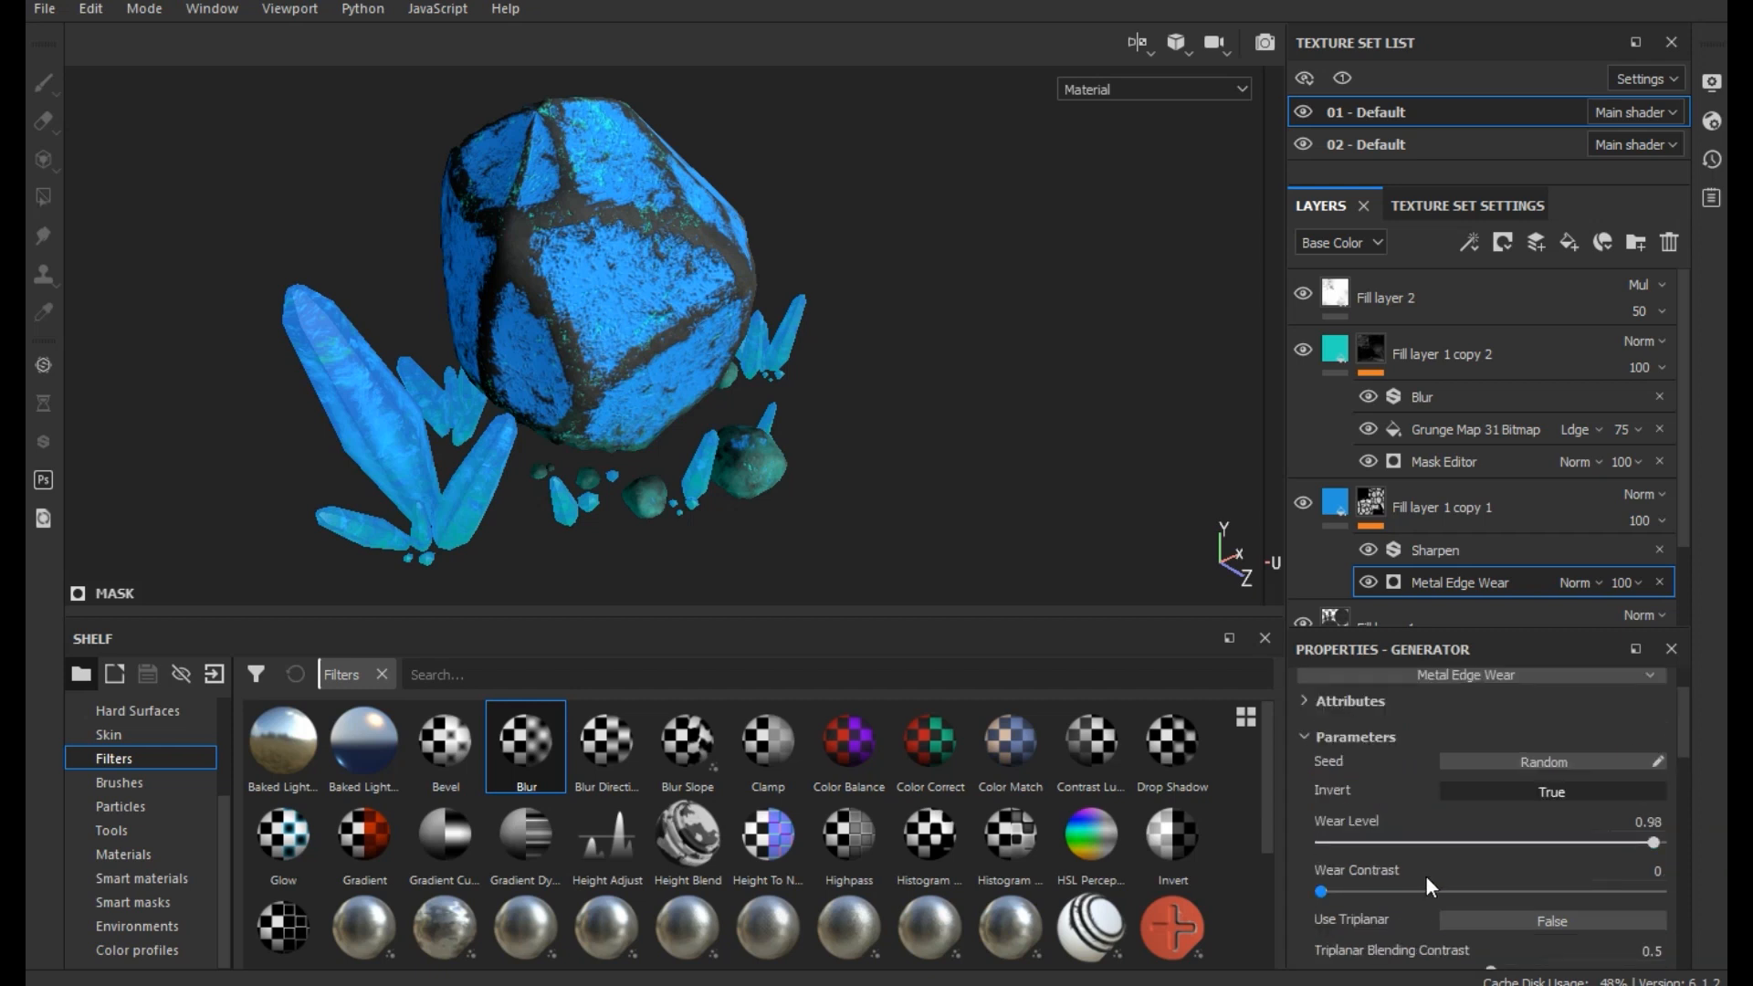
{"action": "scroll", "coordinate": [1499, 856], "scroll_direction": "down", "scroll_amount": 6}
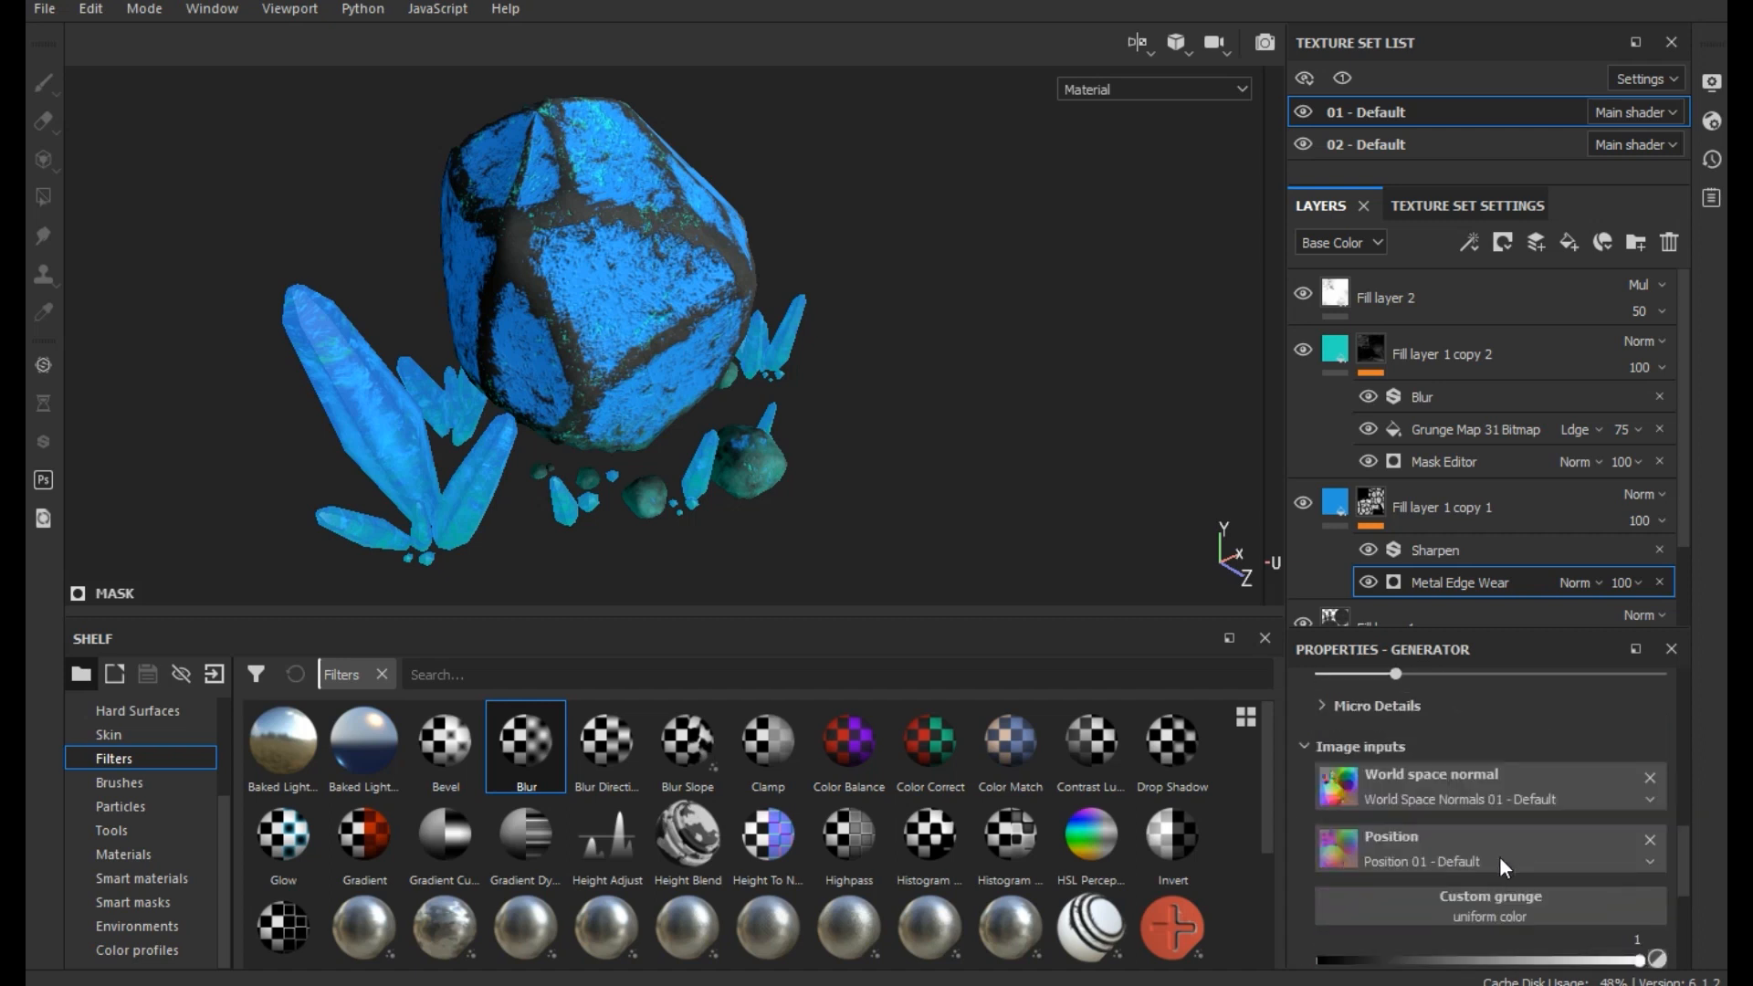
{"action": "left_click", "coordinate": [1349, 706]}
{"action": "left_click_drag", "start_coordinate": [1499, 849], "coordinate": [1563, 848]}
{"action": "scroll", "coordinate": [1494, 886], "scroll_direction": "down", "scroll_amount": 3}
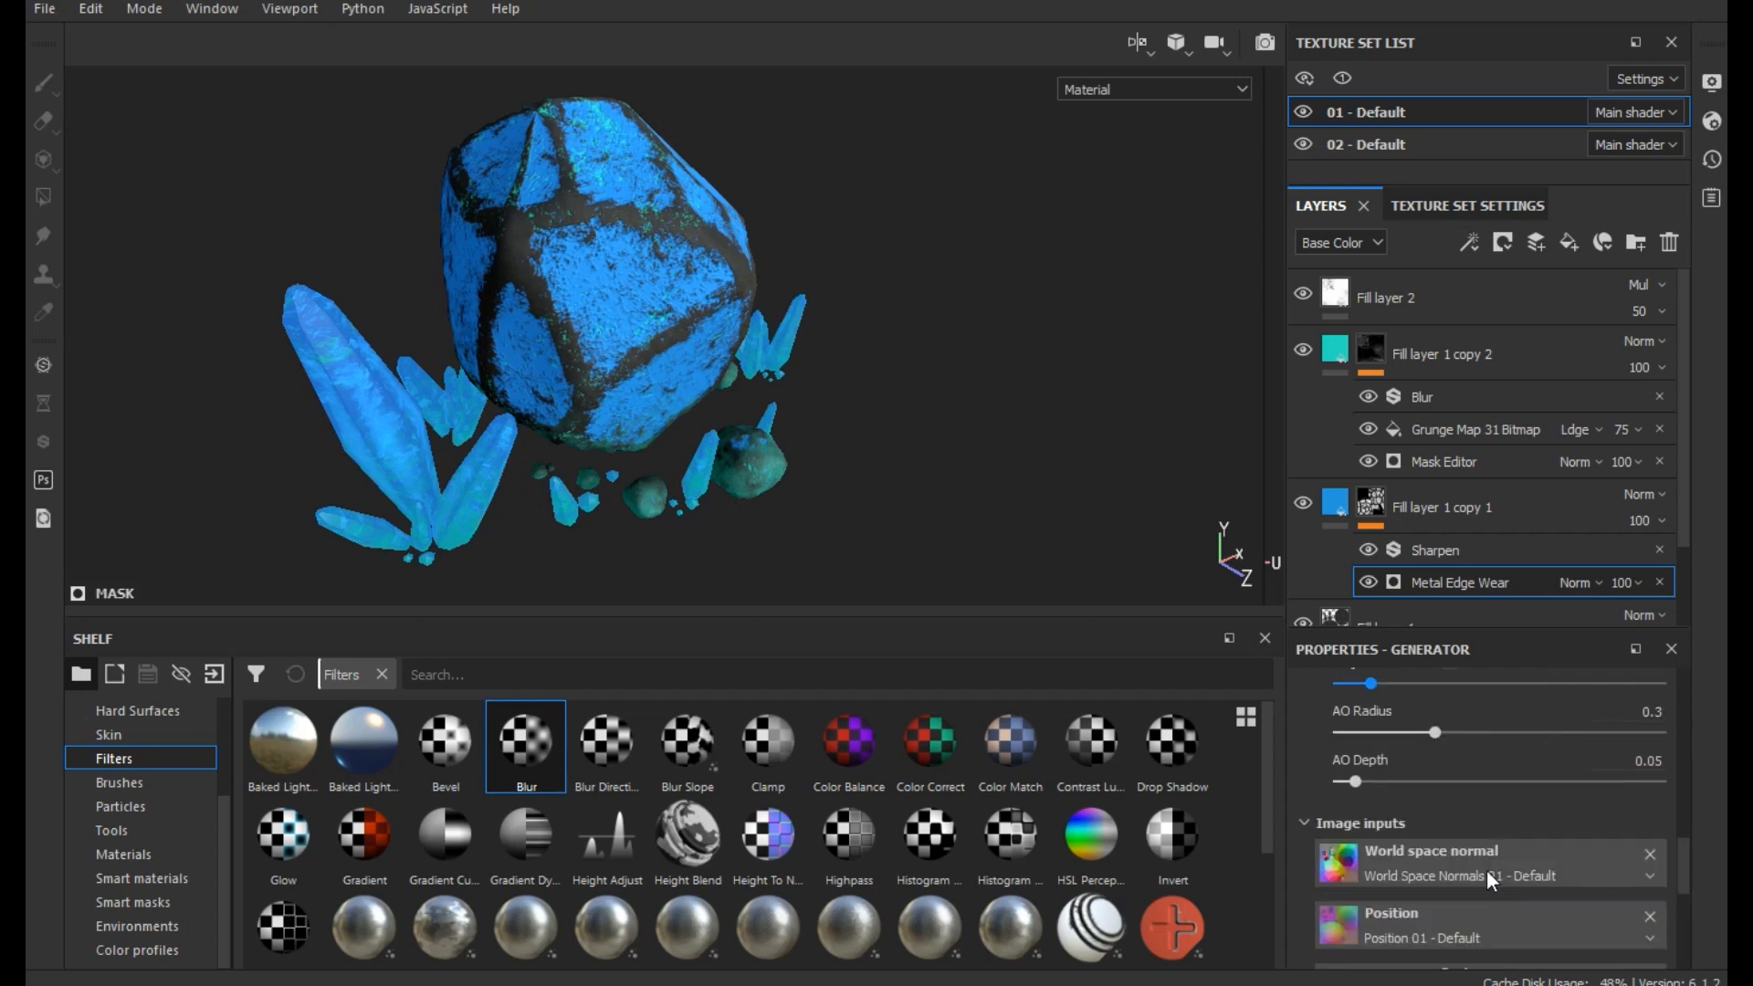
{"action": "mouse_move", "coordinate": [1376, 782]}
{"action": "left_mouse_down"}
{"action": "mouse_move", "coordinate": [1510, 784]}
{"action": "mouse_move", "coordinate": [1397, 783]}
{"action": "left_mouse_up"}
{"action": "scroll", "coordinate": [1450, 858], "scroll_direction": "down", "scroll_amount": 7}
{"action": "scroll", "coordinate": [1450, 858], "scroll_direction": "up", "scroll_amount": 6}
{"action": "scroll", "coordinate": [1450, 858], "scroll_direction": "up", "scroll_amount": 6}
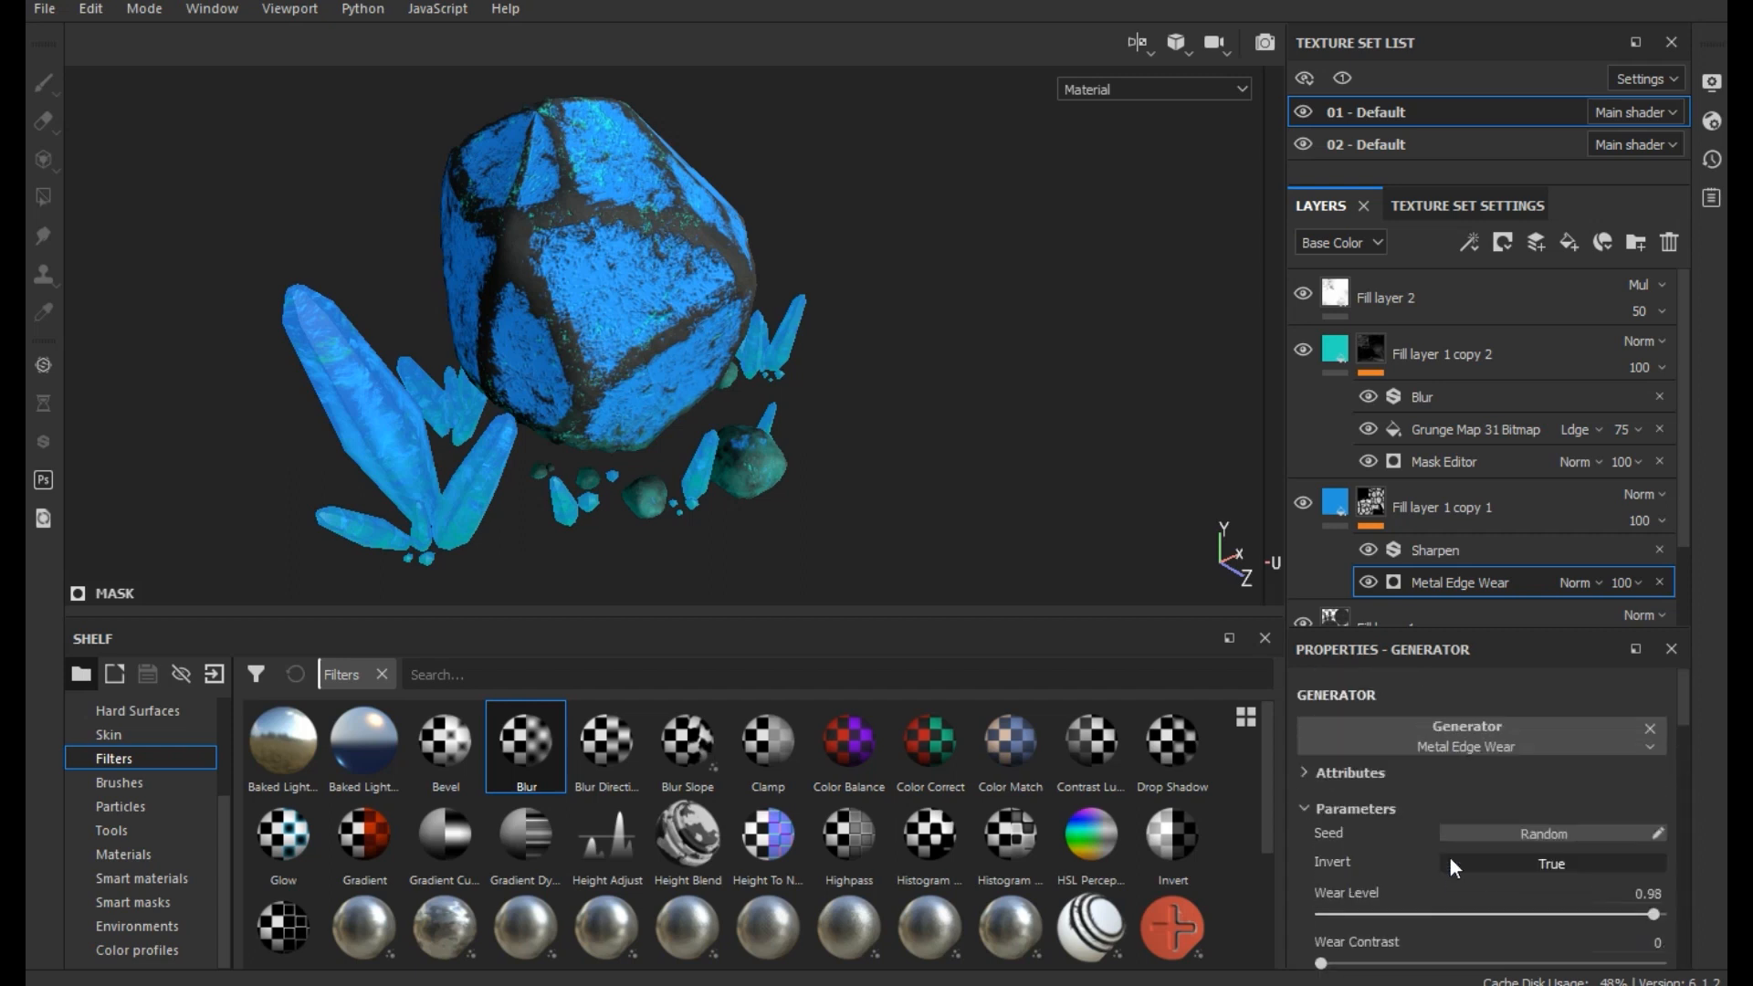
- Set the Metal Edge Wear generator's Invert to False, Wear Contrast to 0.9 and Wear Level to 0.89
{"action": "left_click", "coordinate": [1526, 865]}
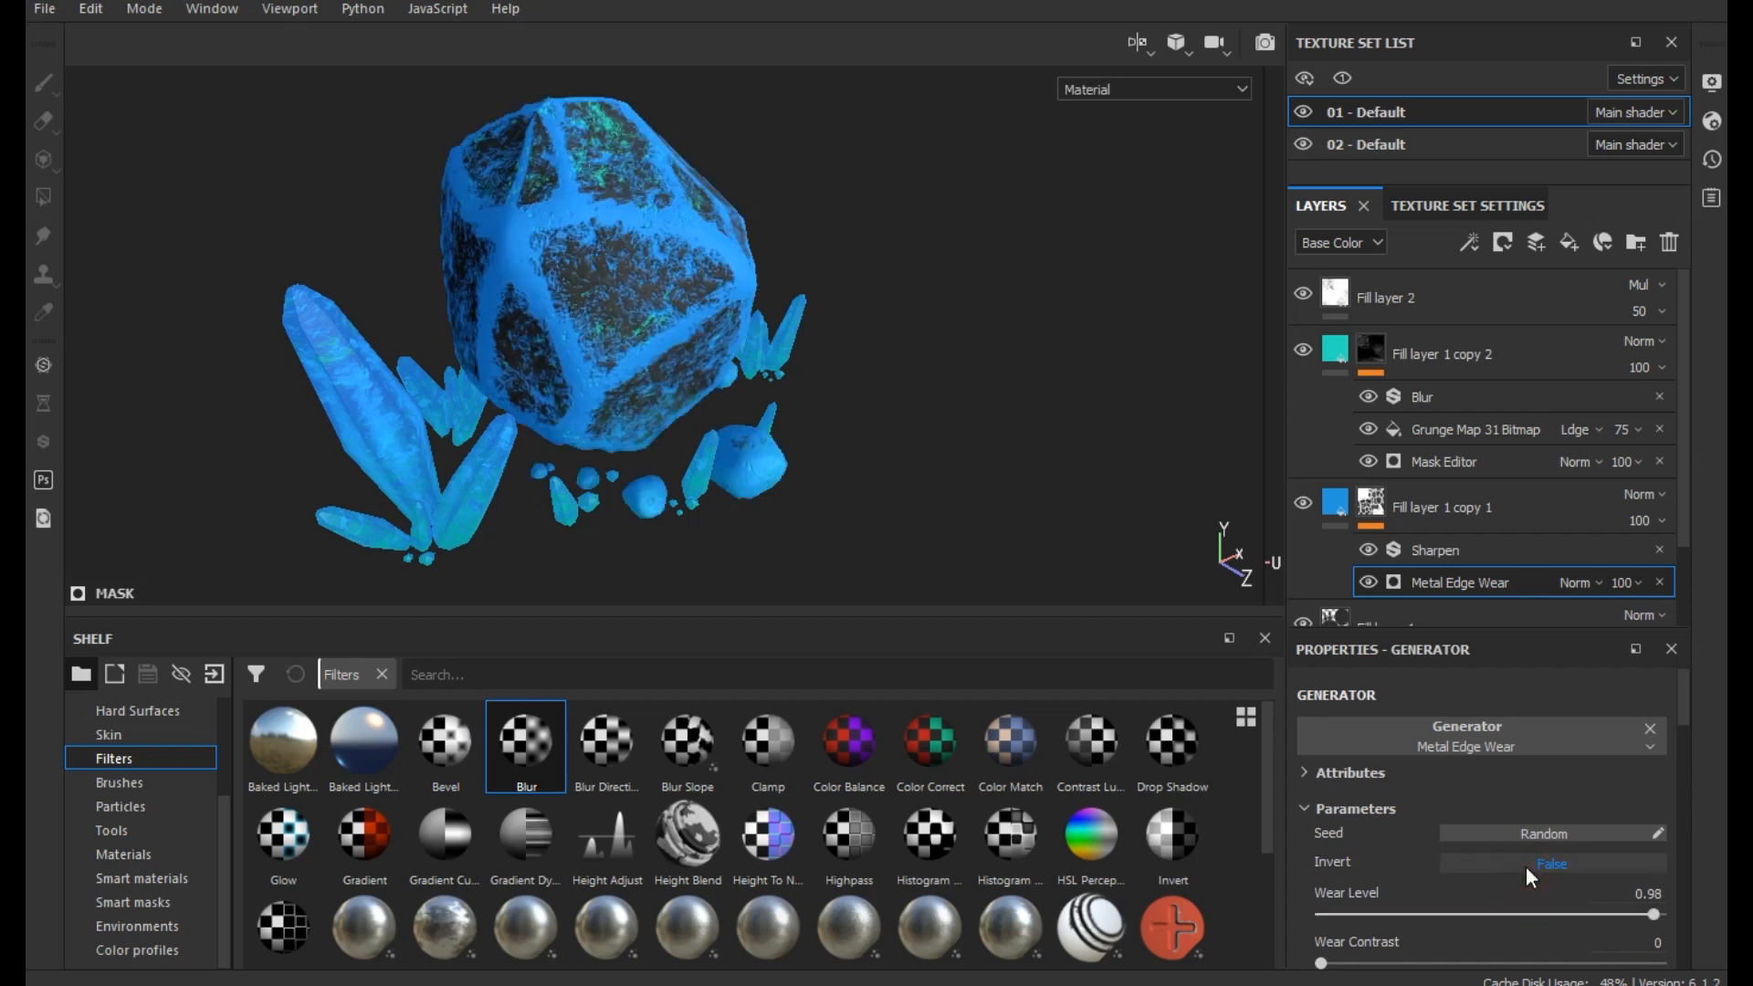
{"action": "scroll", "coordinate": [1526, 866], "scroll_direction": "down", "scroll_amount": 3}
{"action": "left_click", "coordinate": [1447, 769]}
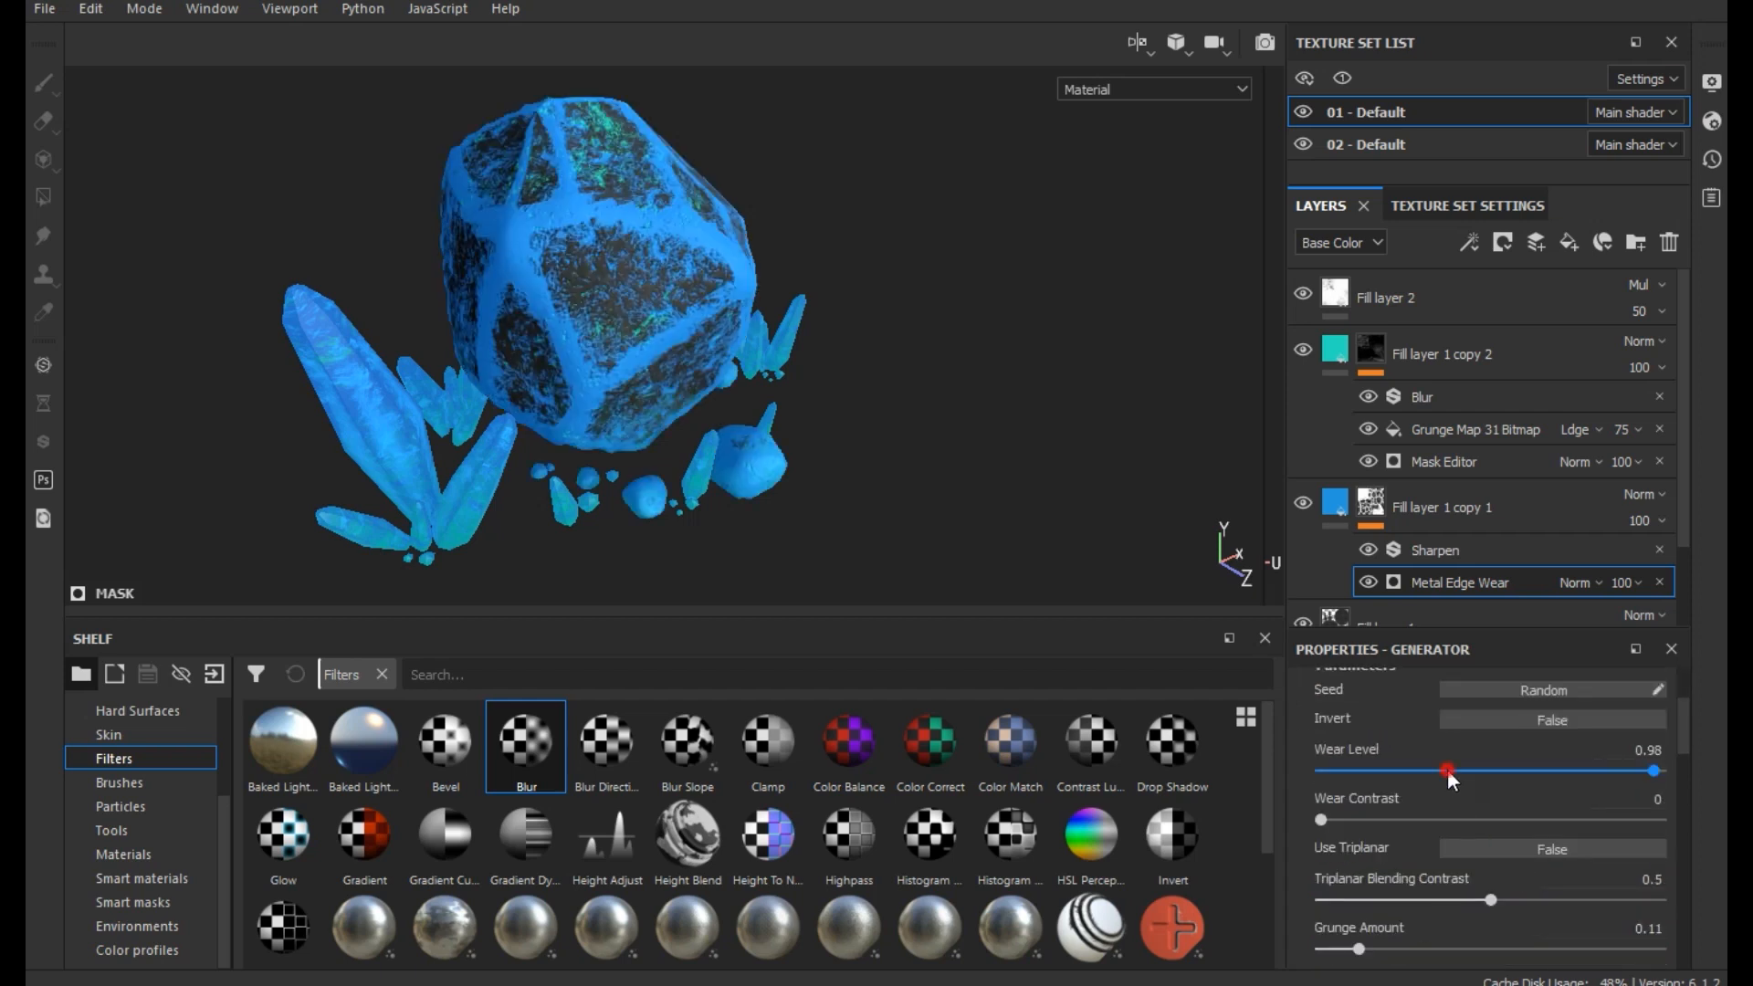
{"action": "left_click", "coordinate": [1556, 819]}
{"action": "left_click", "coordinate": [1628, 820]}
{"action": "left_click", "coordinate": [1589, 771]}
{"action": "mouse_move", "coordinate": [1597, 774]}
{"action": "left_mouse_down"}
{"action": "mouse_move", "coordinate": [1638, 782]}
{"action": "mouse_move", "coordinate": [1623, 783]}
{"action": "left_mouse_up"}
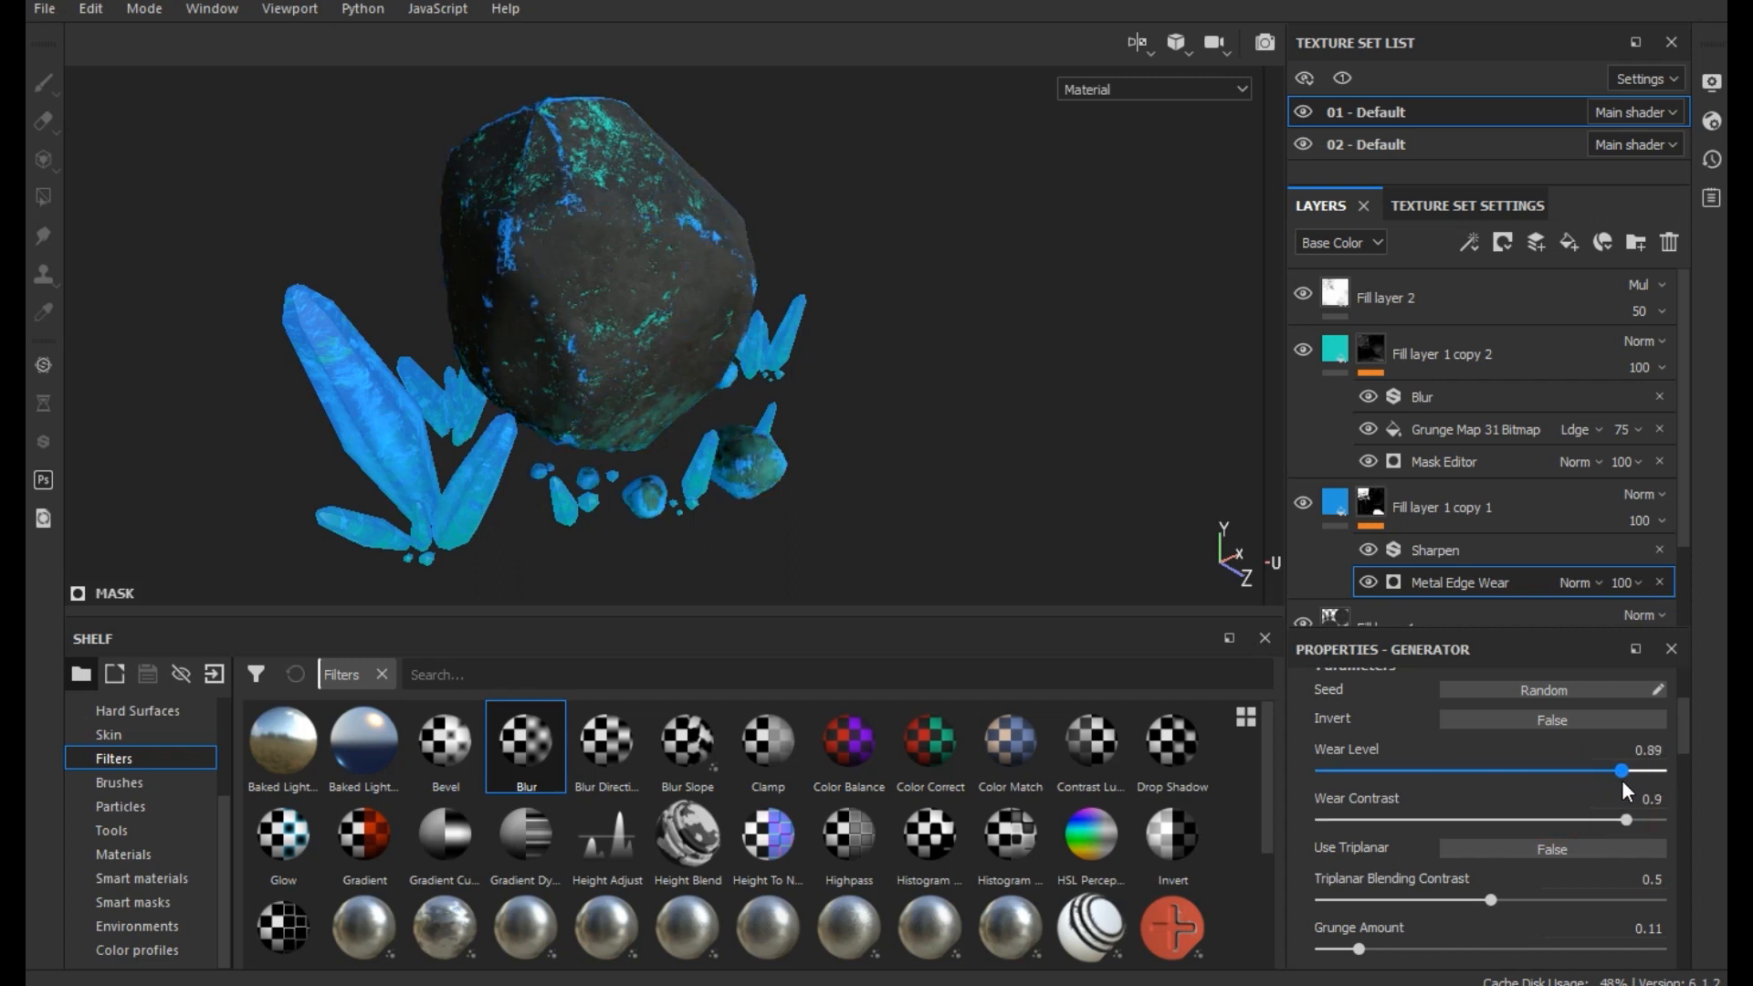
- Show the Display Settings and activate the camera's post effects so the emissive areas glow with Glare
{"action": "left_click_drag", "start_coordinate": [837, 509], "coordinate": [585, 416], "text": "alt"}
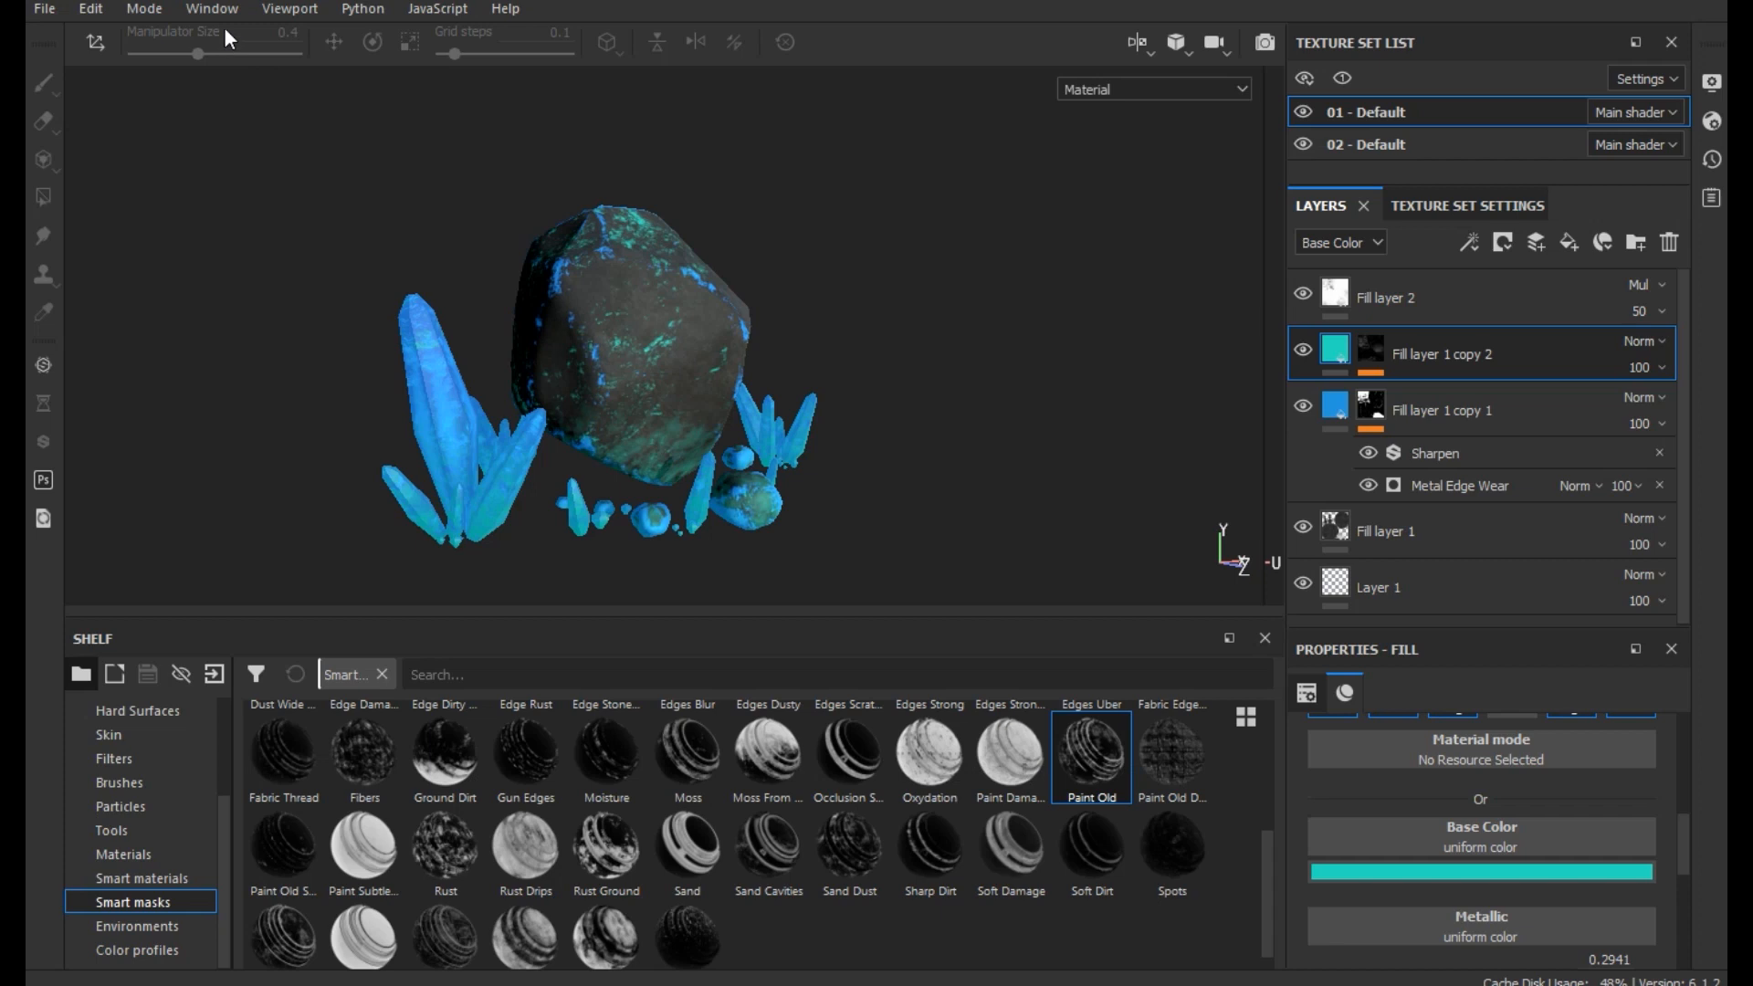
{"action": "left_click", "coordinate": [212, 9]}
{"action": "mouse_move", "coordinate": [224, 37]}
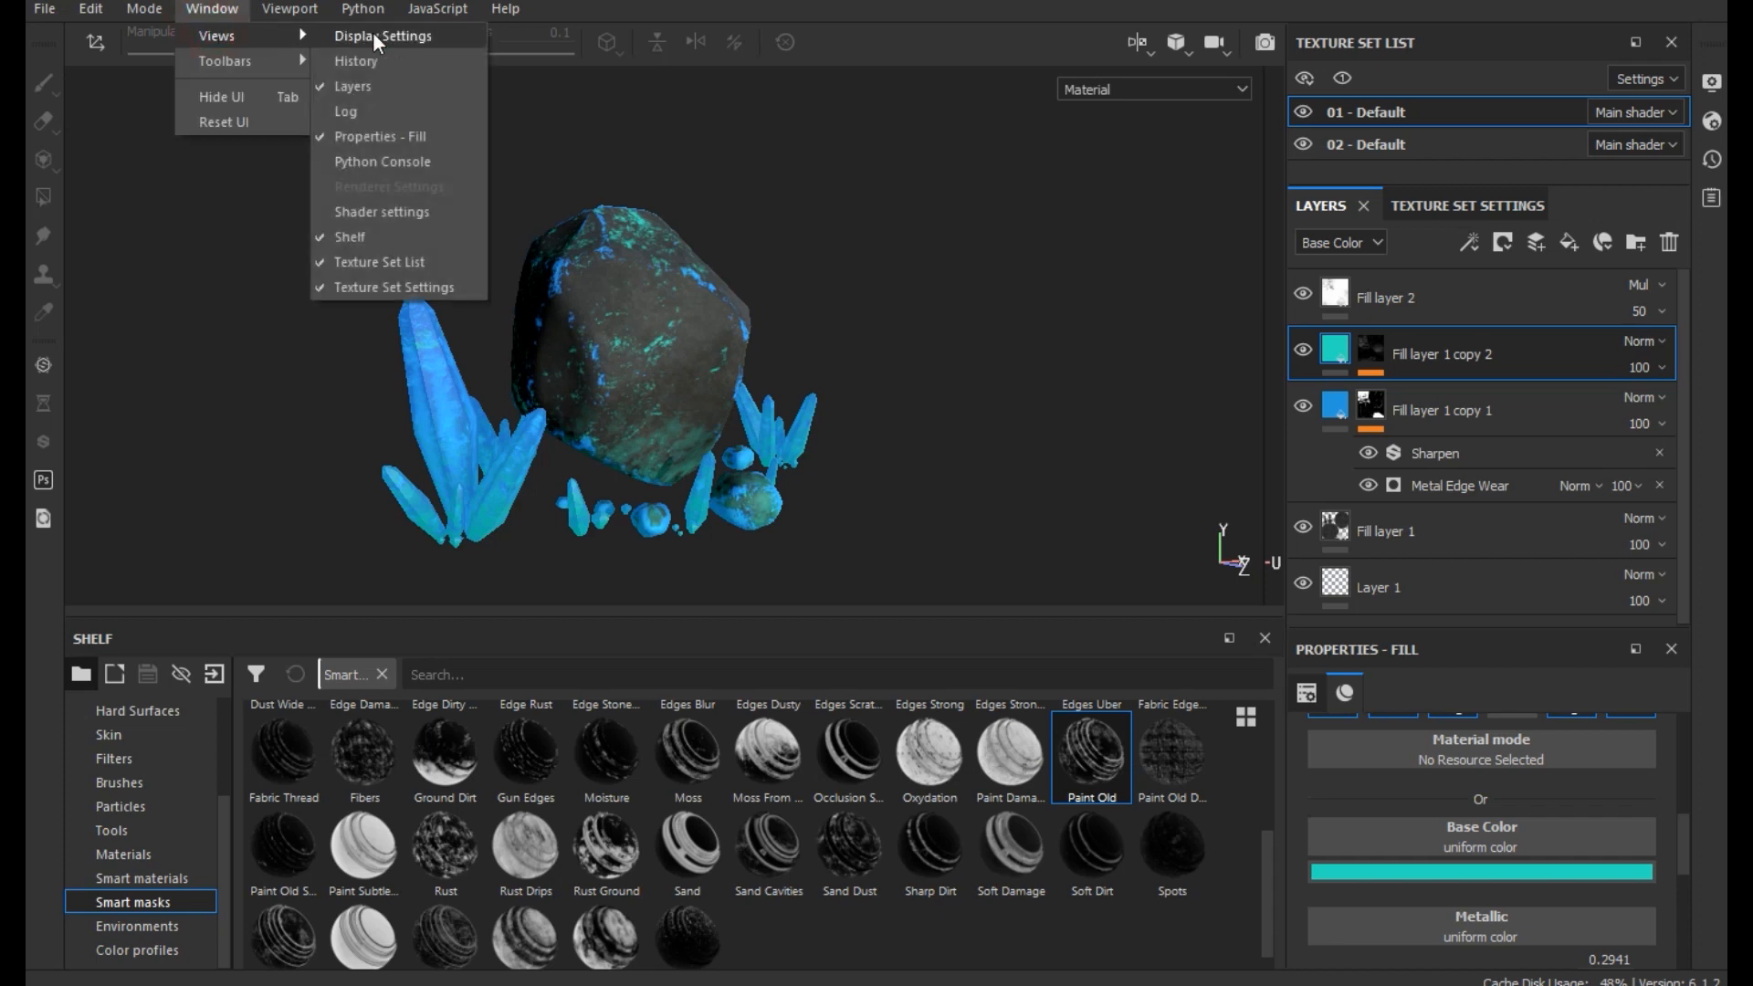
{"action": "left_click", "coordinate": [377, 37]}
{"action": "left_click", "coordinate": [1015, 527]}
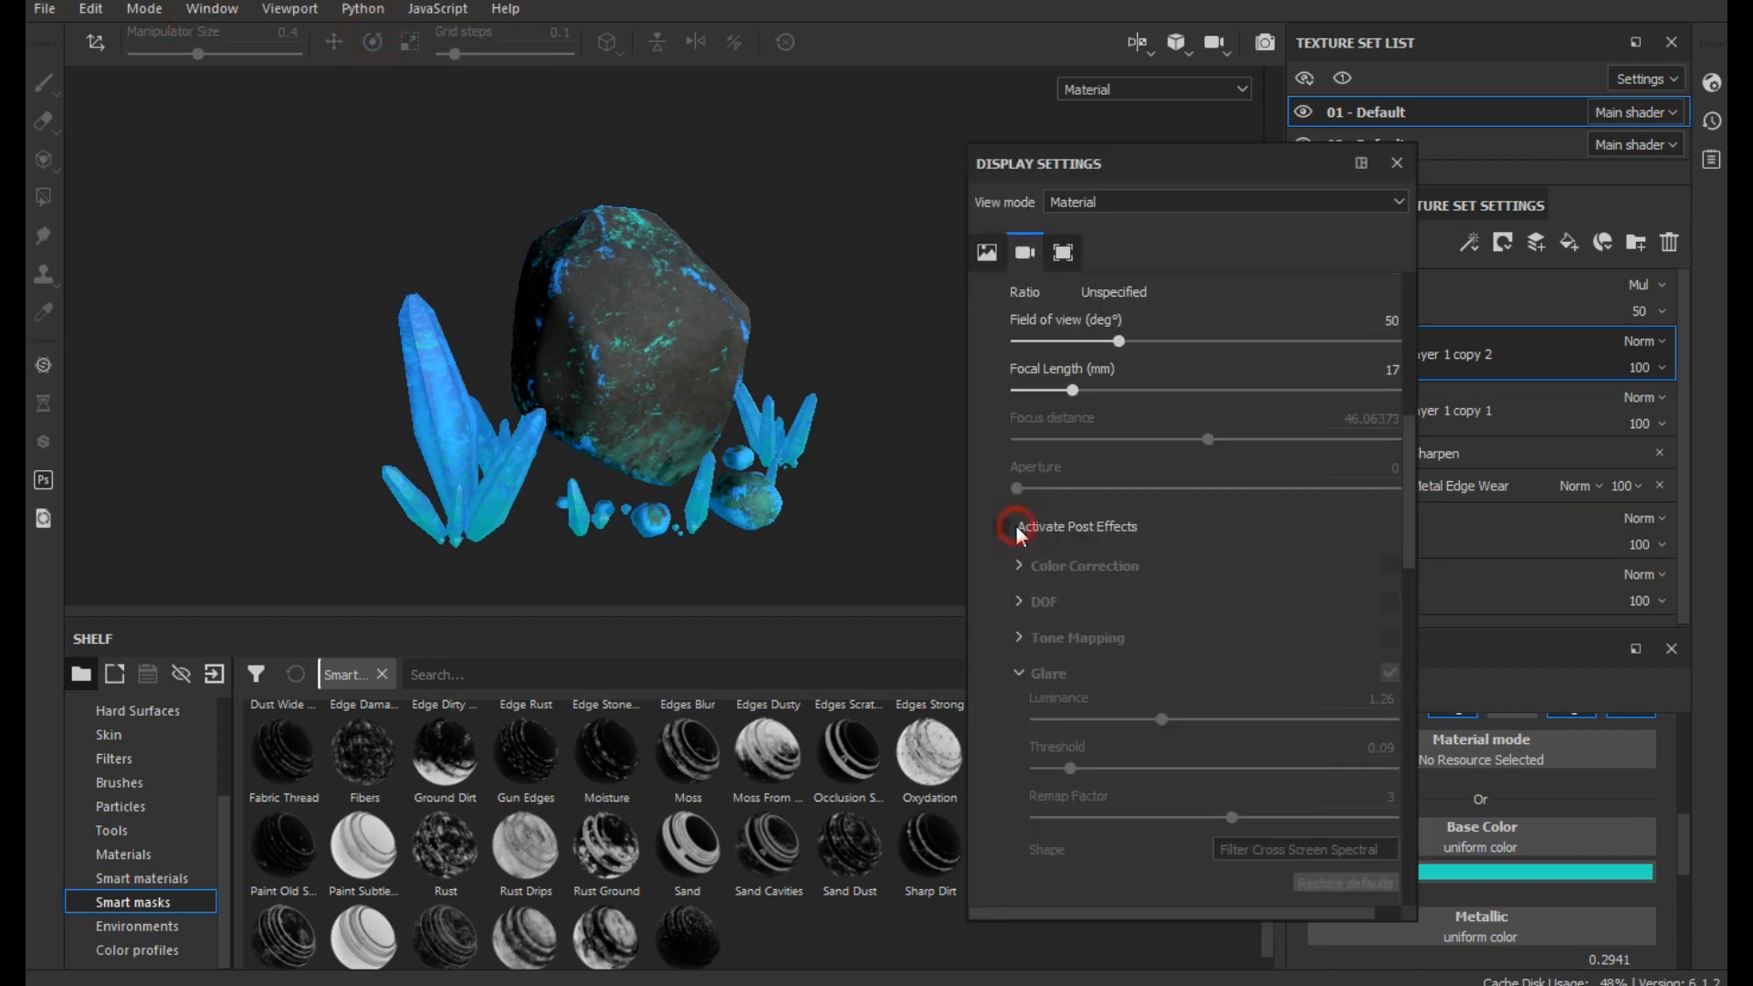
{"action": "left_click", "coordinate": [1002, 527]}
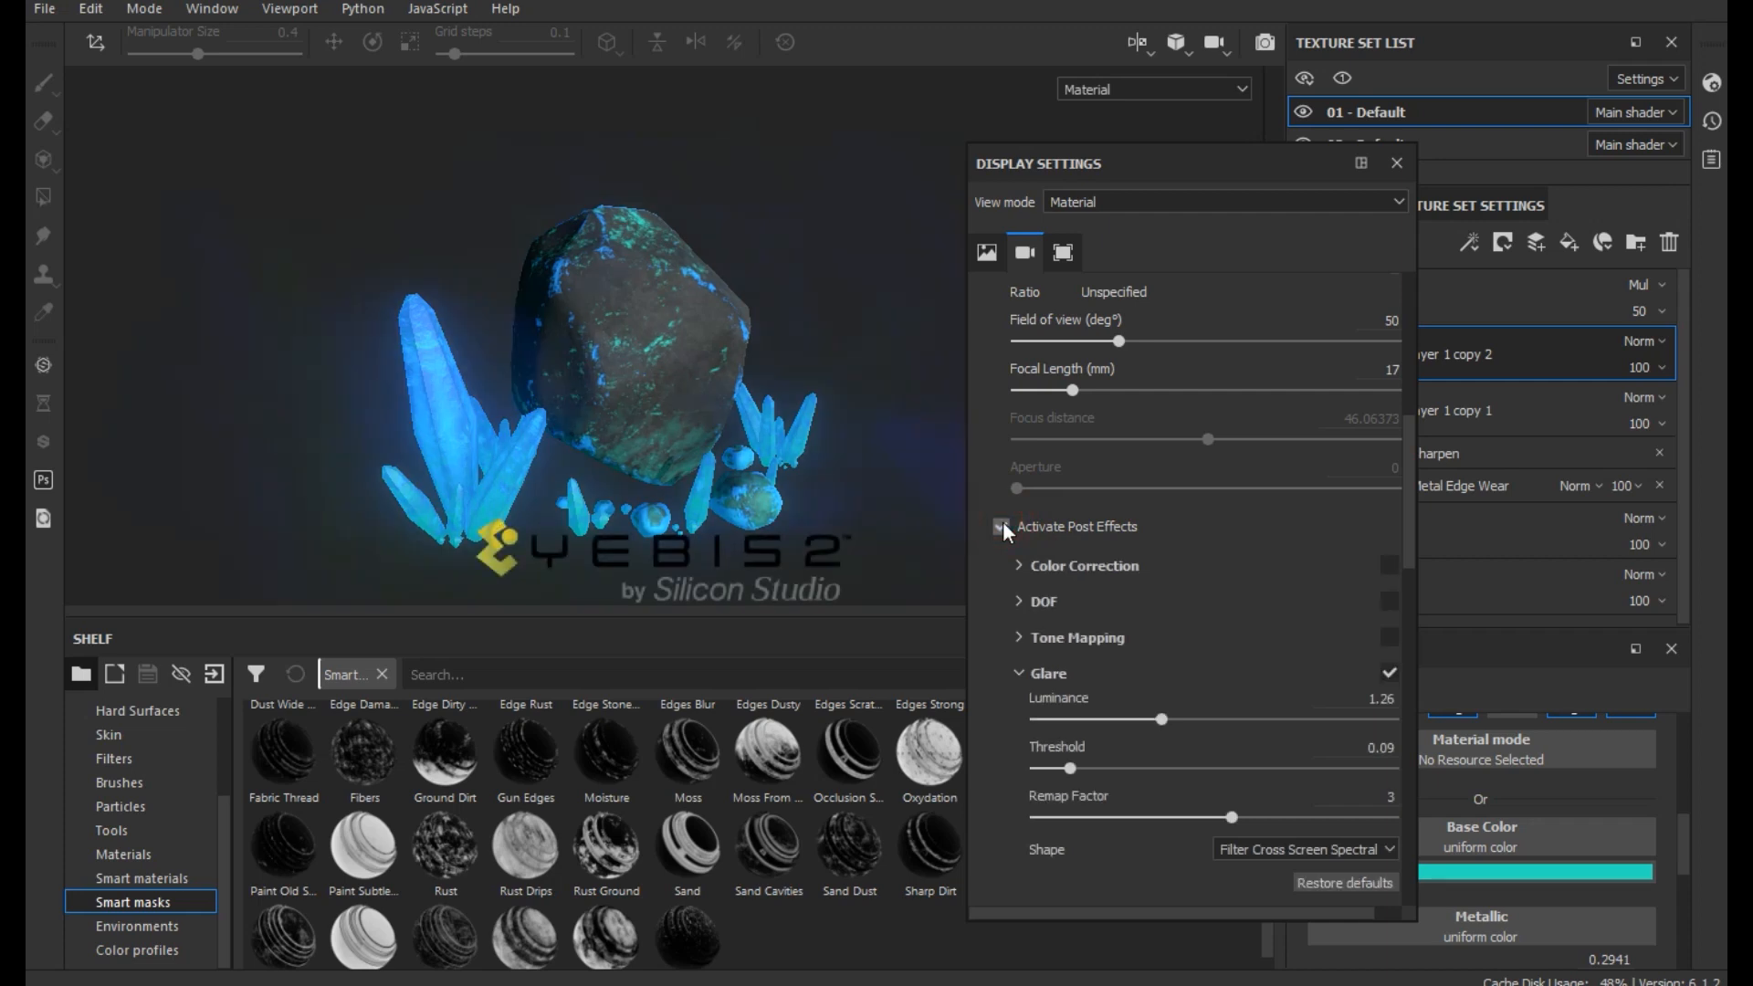
- Reduce the camera's Glare effect to a Luminance of 0.93 and a Threshold of 0.02
{"action": "mouse_move", "coordinate": [1128, 719]}
{"action": "left_mouse_down"}
{"action": "mouse_move", "coordinate": [1072, 699]}
{"action": "mouse_move", "coordinate": [1240, 699]}
{"action": "mouse_move", "coordinate": [1144, 701]}
{"action": "left_mouse_up"}
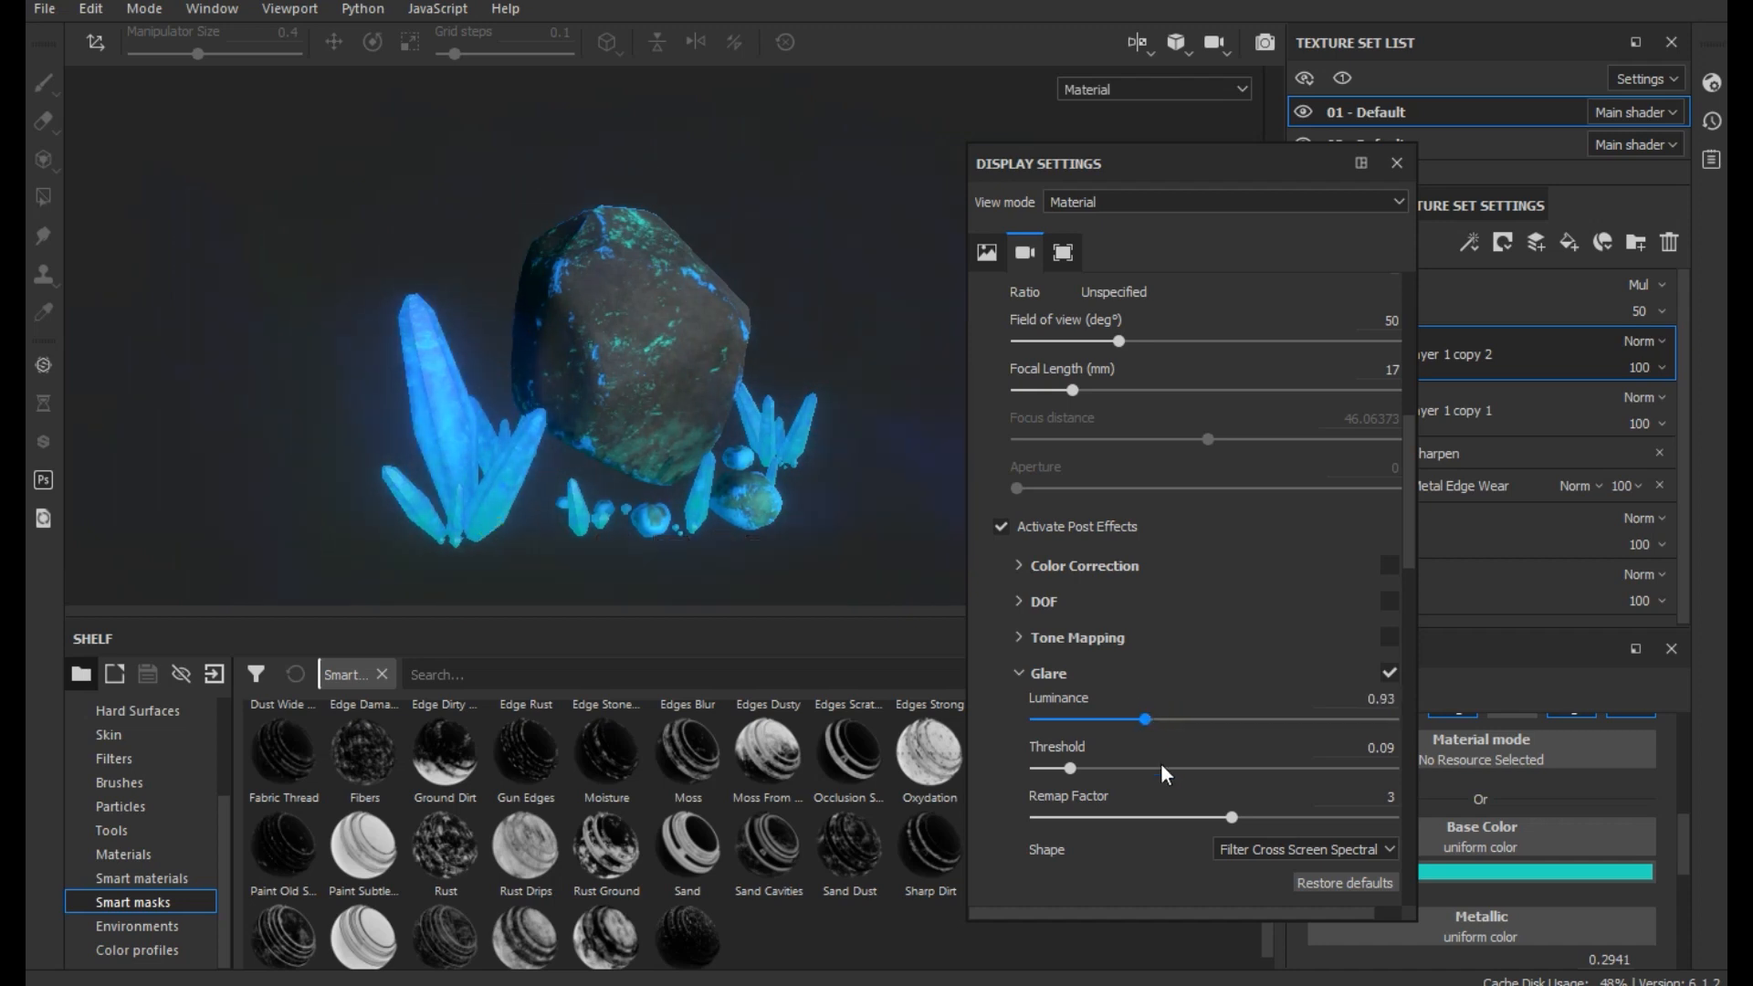
{"action": "left_click_drag", "start_coordinate": [1070, 768], "coordinate": [1062, 766]}
{"action": "left_click_drag", "start_coordinate": [1050, 761], "coordinate": [1051, 763]}
- Toggle the viewport shadows off and back on to compare the lighting, and close the Display Settings
{"action": "scroll", "coordinate": [1187, 593], "scroll_direction": "up", "scroll_amount": 5}
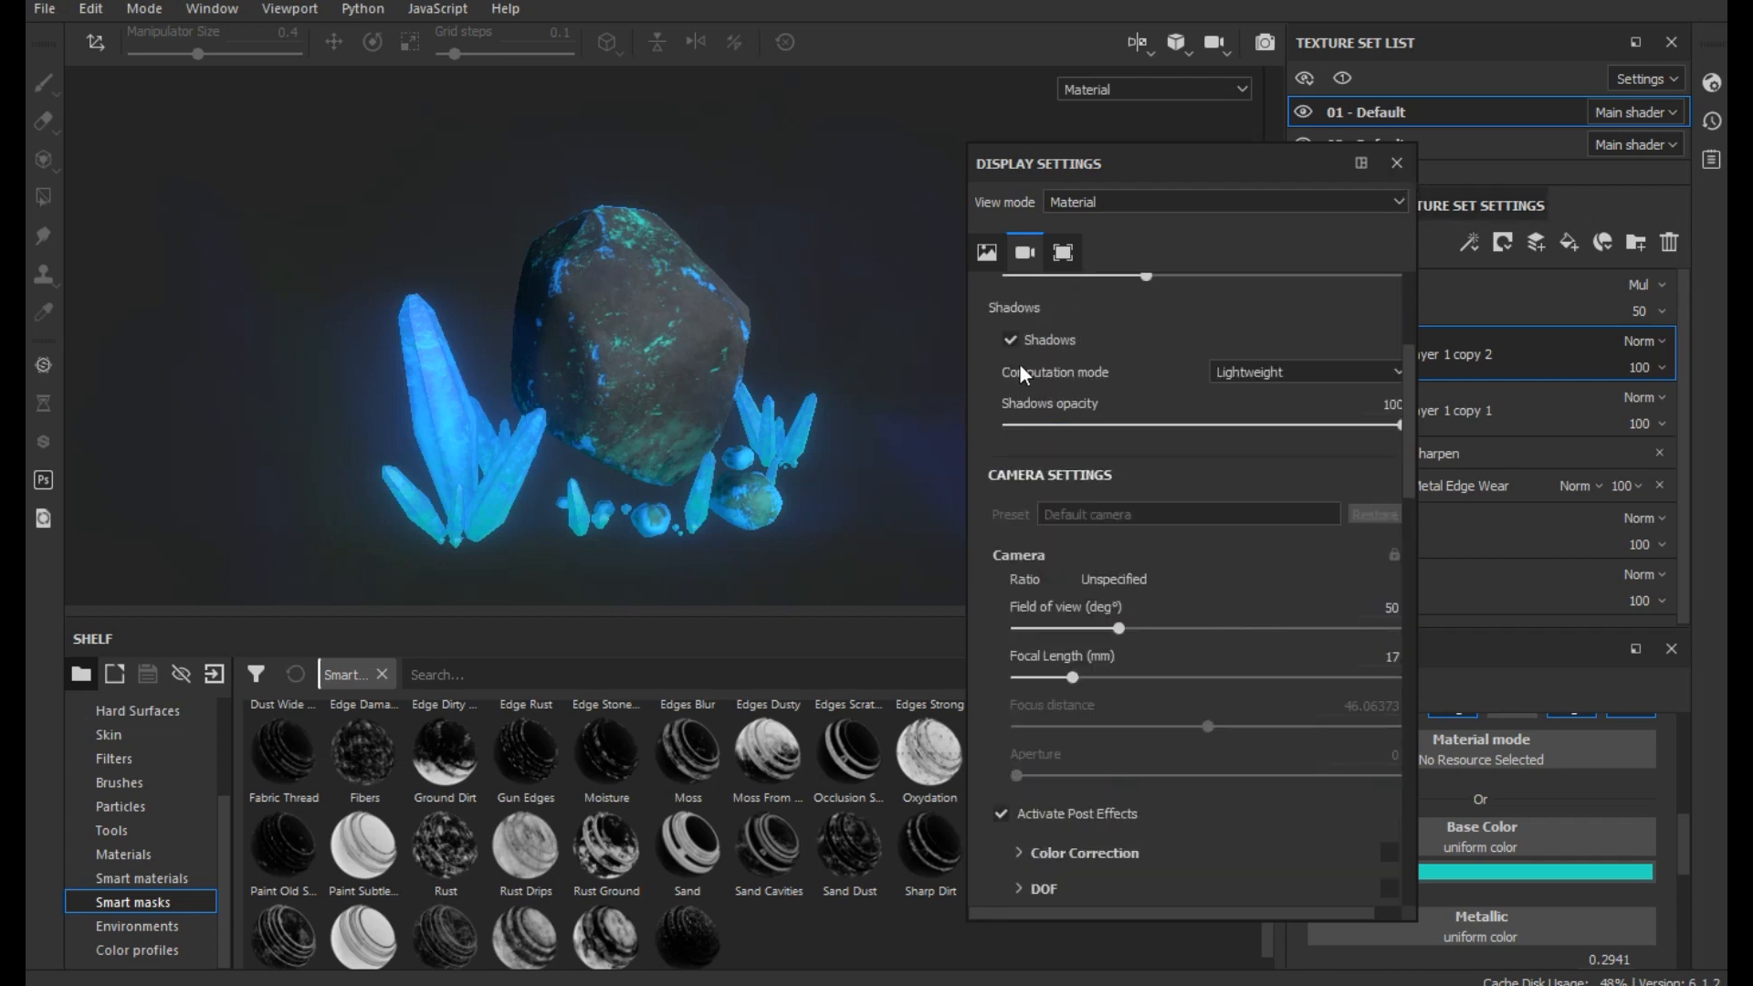
{"action": "left_click", "coordinate": [1008, 339]}
{"action": "left_click", "coordinate": [1009, 339]}
{"action": "left_click", "coordinate": [1390, 165]}
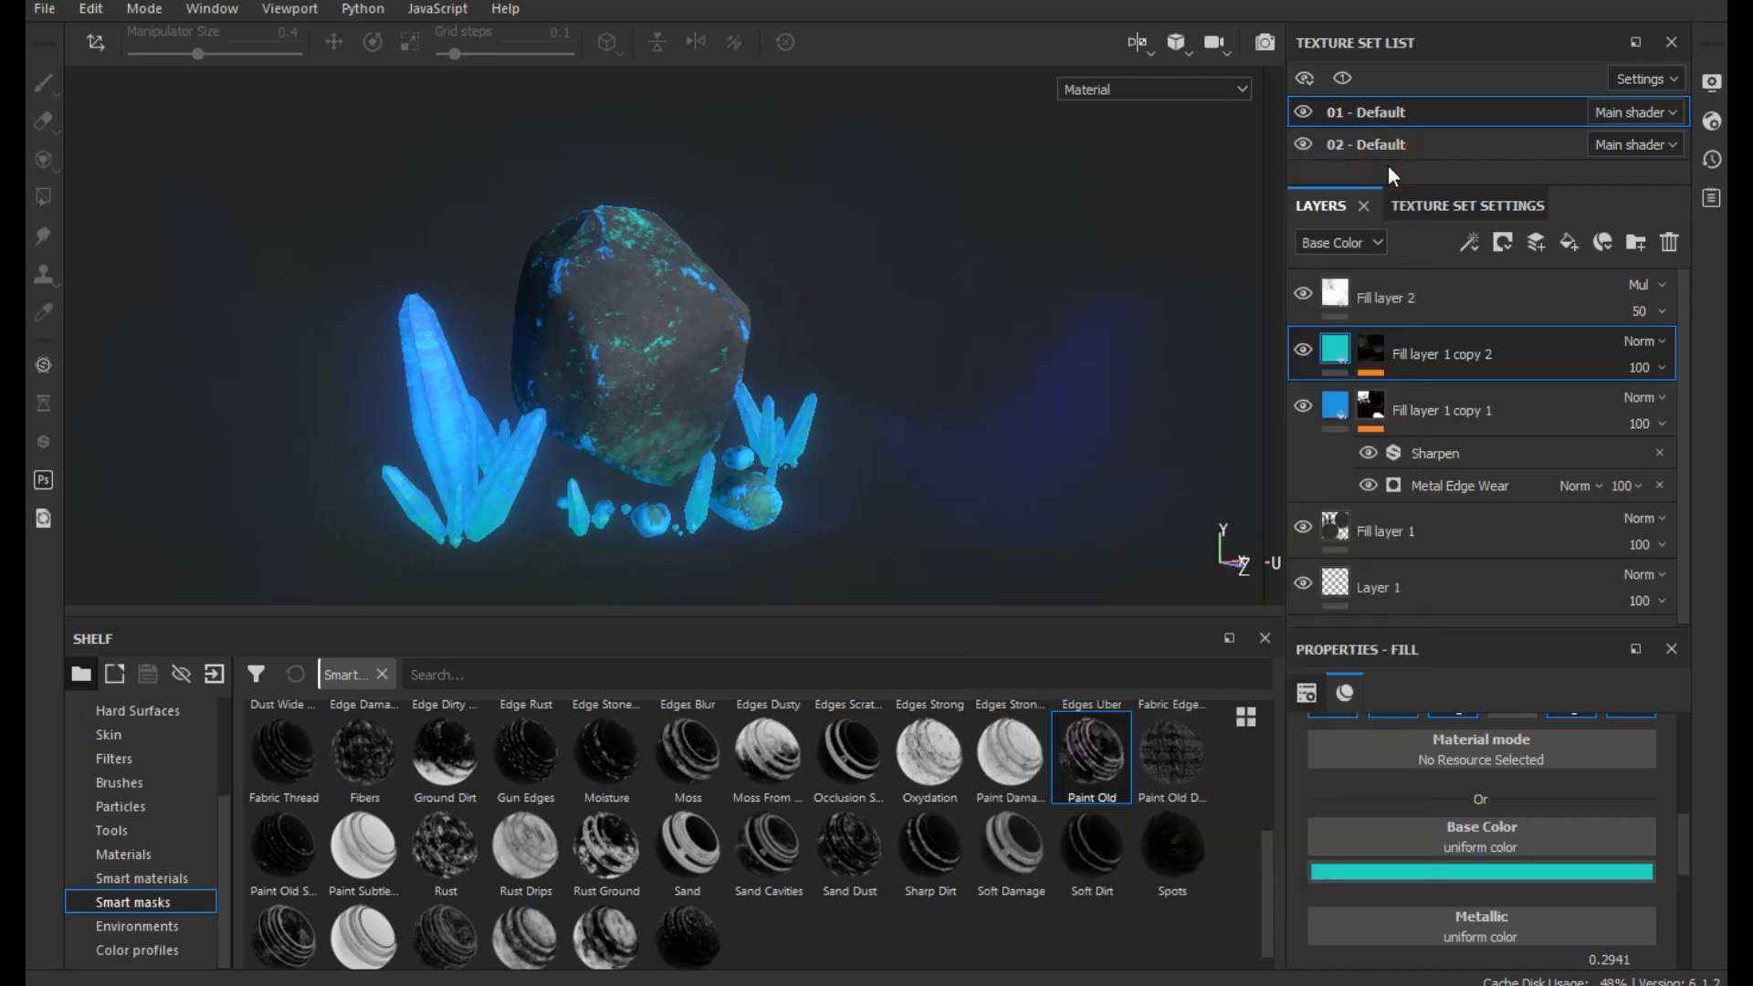
- Rotate the environment lighting in the viewport to darken the front of the rock, and save the project
{"action": "mouse_move", "coordinate": [944, 470]}
{"action": "right_mouse_down", "text": "shift"}
{"action": "mouse_move", "coordinate": [853, 473]}
{"action": "mouse_move", "coordinate": [987, 468]}
{"action": "mouse_move", "coordinate": [931, 481]}
{"action": "mouse_move", "coordinate": [960, 488]}
{"action": "right_mouse_up", "text": "shift"}
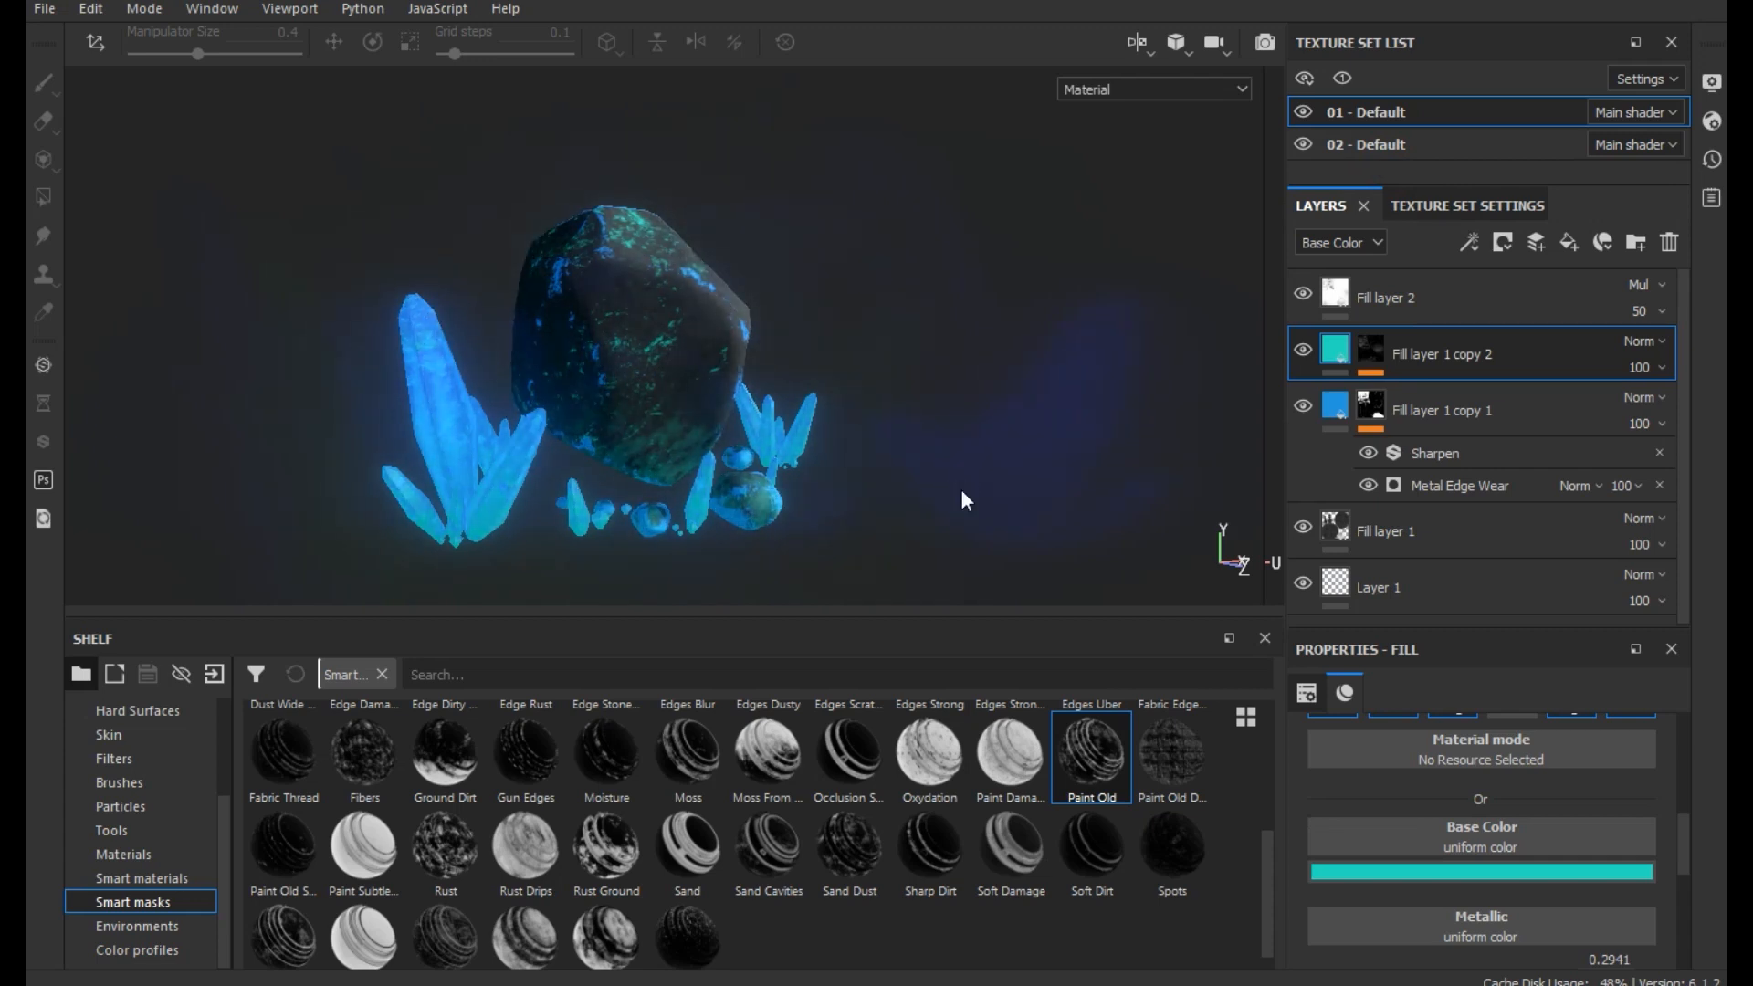
{"action": "key", "text": "ctrl"}
{"action": "key", "text": "ctrl+s"}
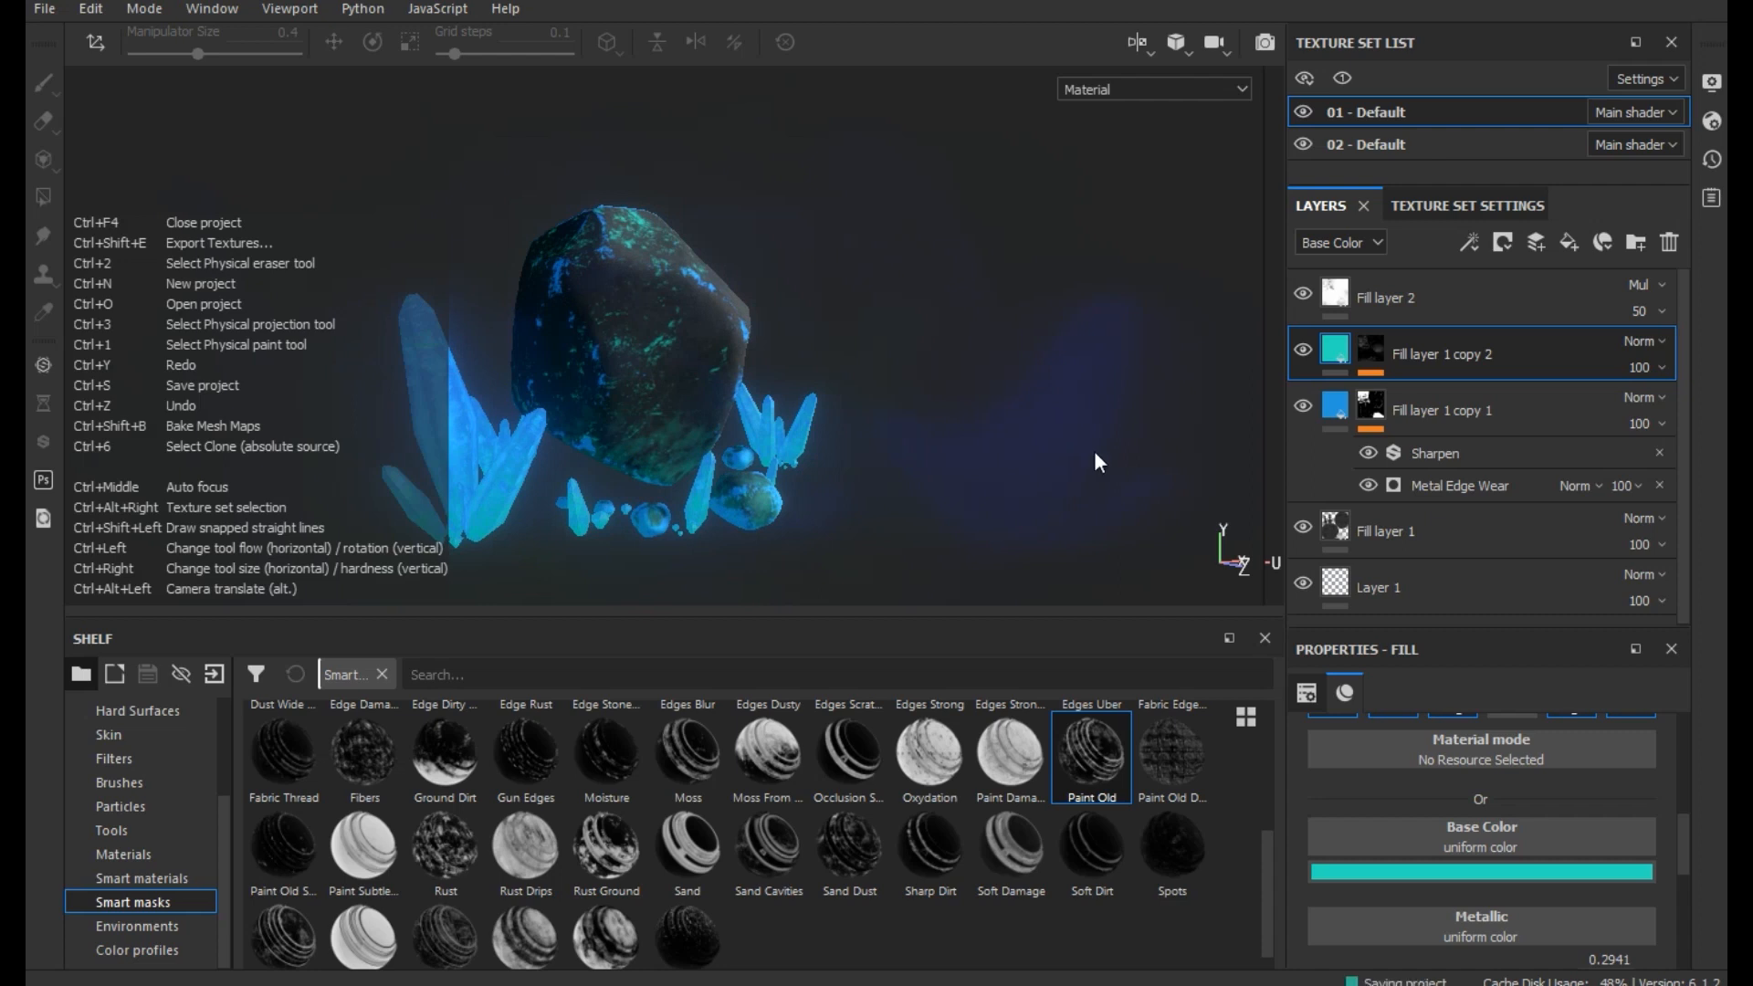
- Switch to the Iray renderer and replace the dome's background with a near-black Clear color of 0.009
{"action": "left_click", "coordinate": [1272, 45]}
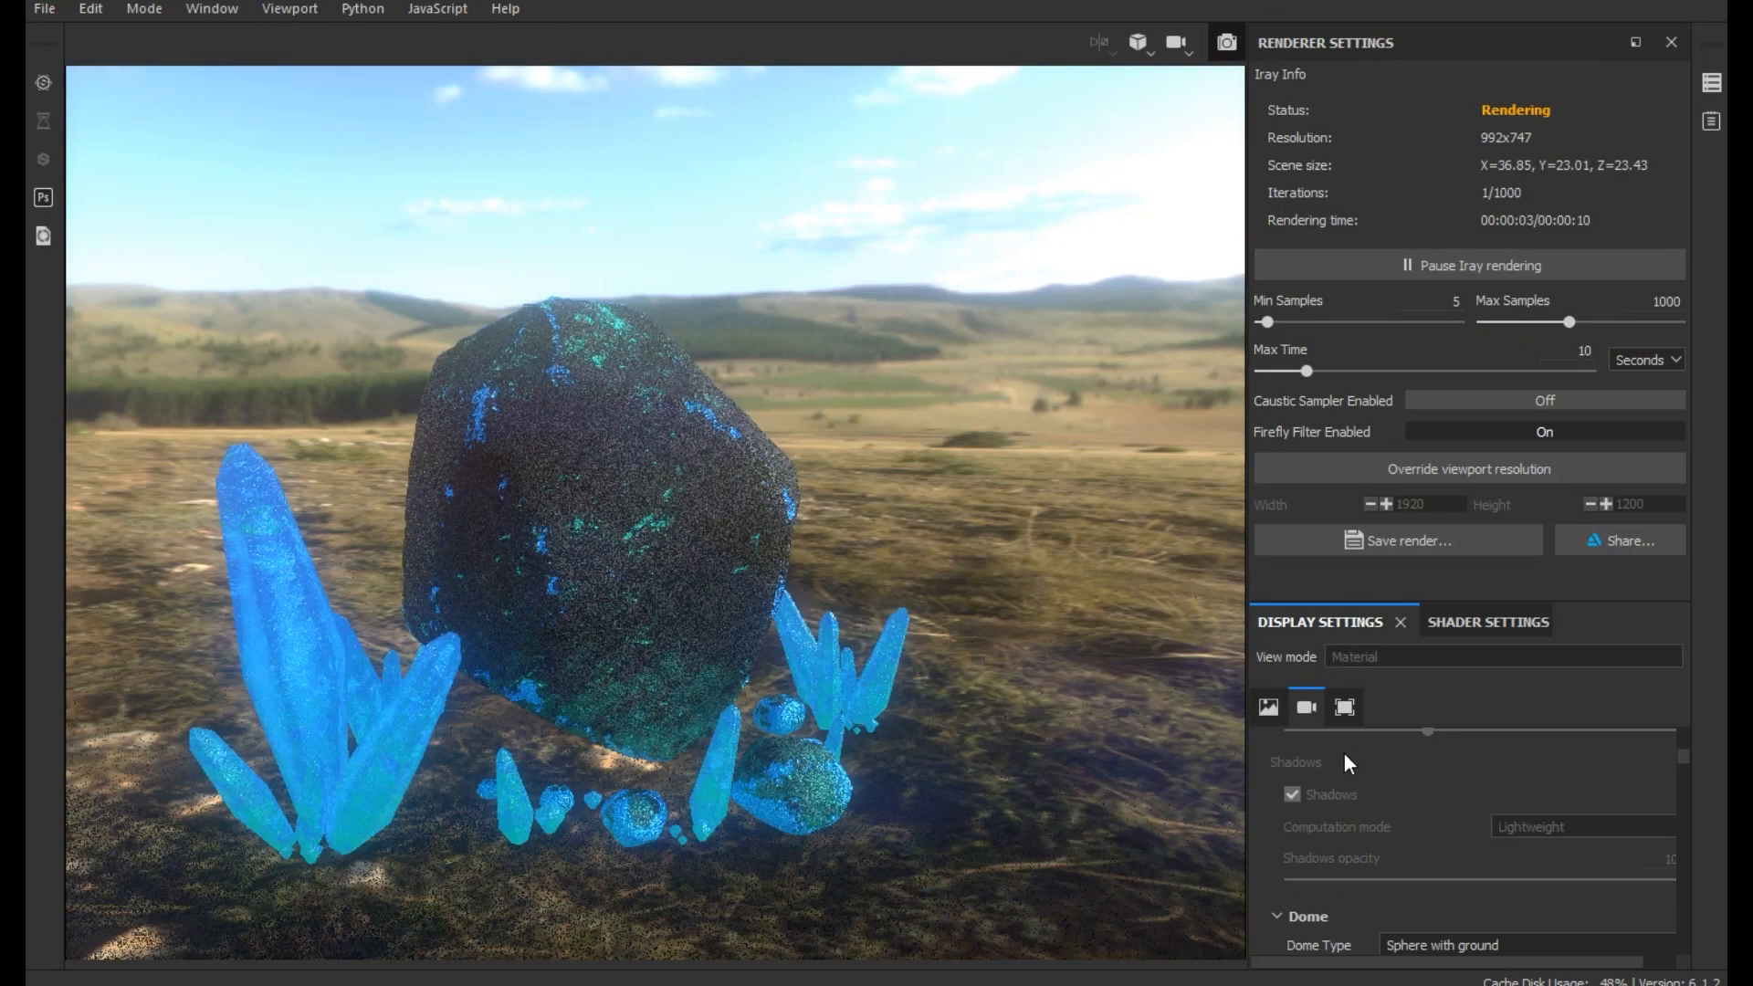
{"action": "scroll", "coordinate": [1339, 787], "scroll_direction": "up", "scroll_amount": 5}
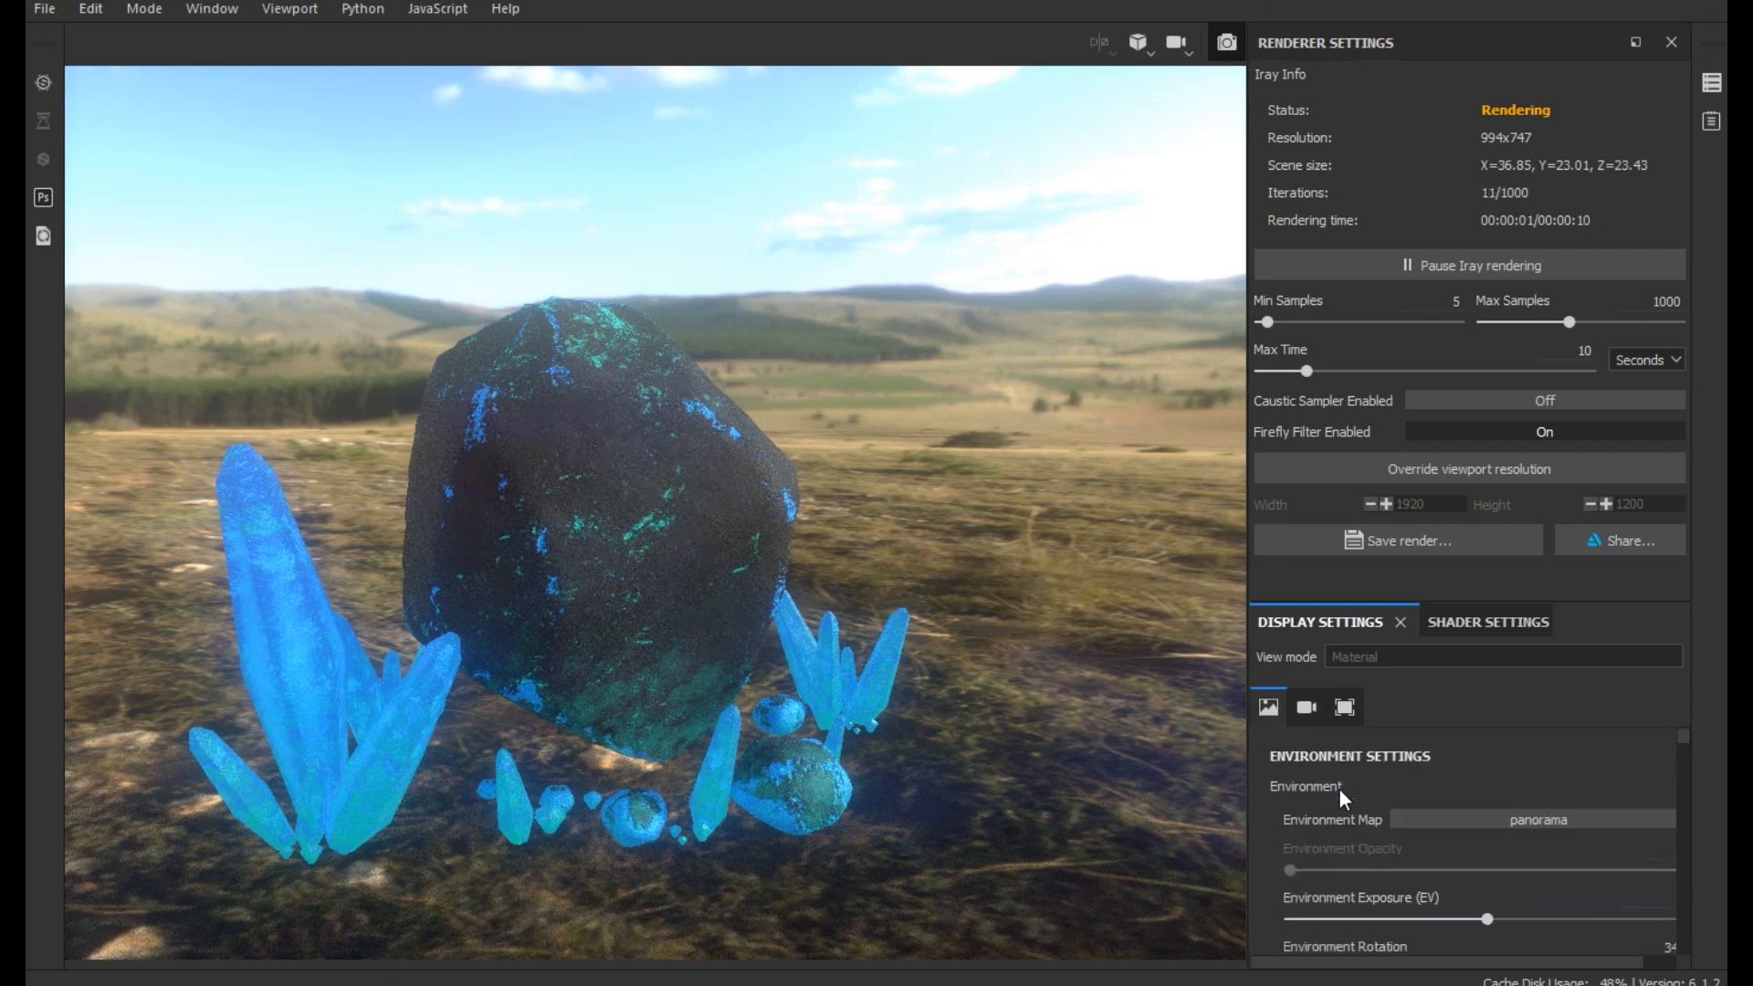
{"action": "scroll", "coordinate": [1339, 787], "scroll_direction": "down", "scroll_amount": 3}
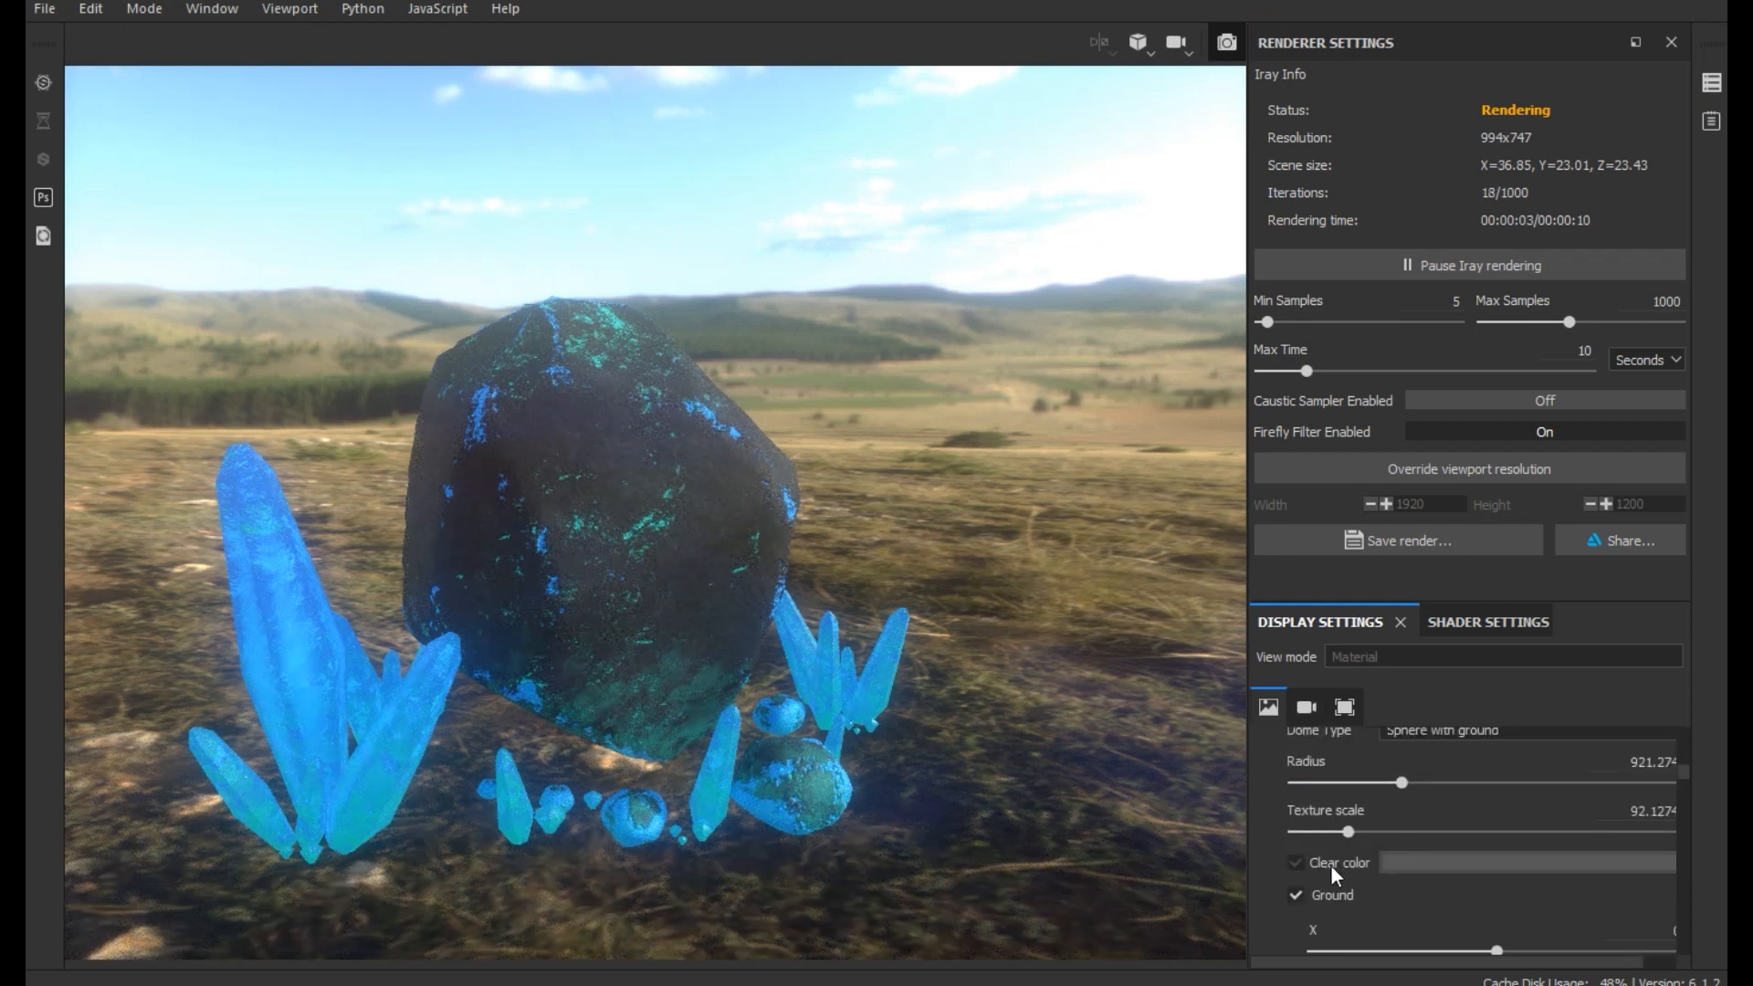
{"action": "left_click", "coordinate": [1295, 868]}
{"action": "left_click", "coordinate": [1405, 872]}
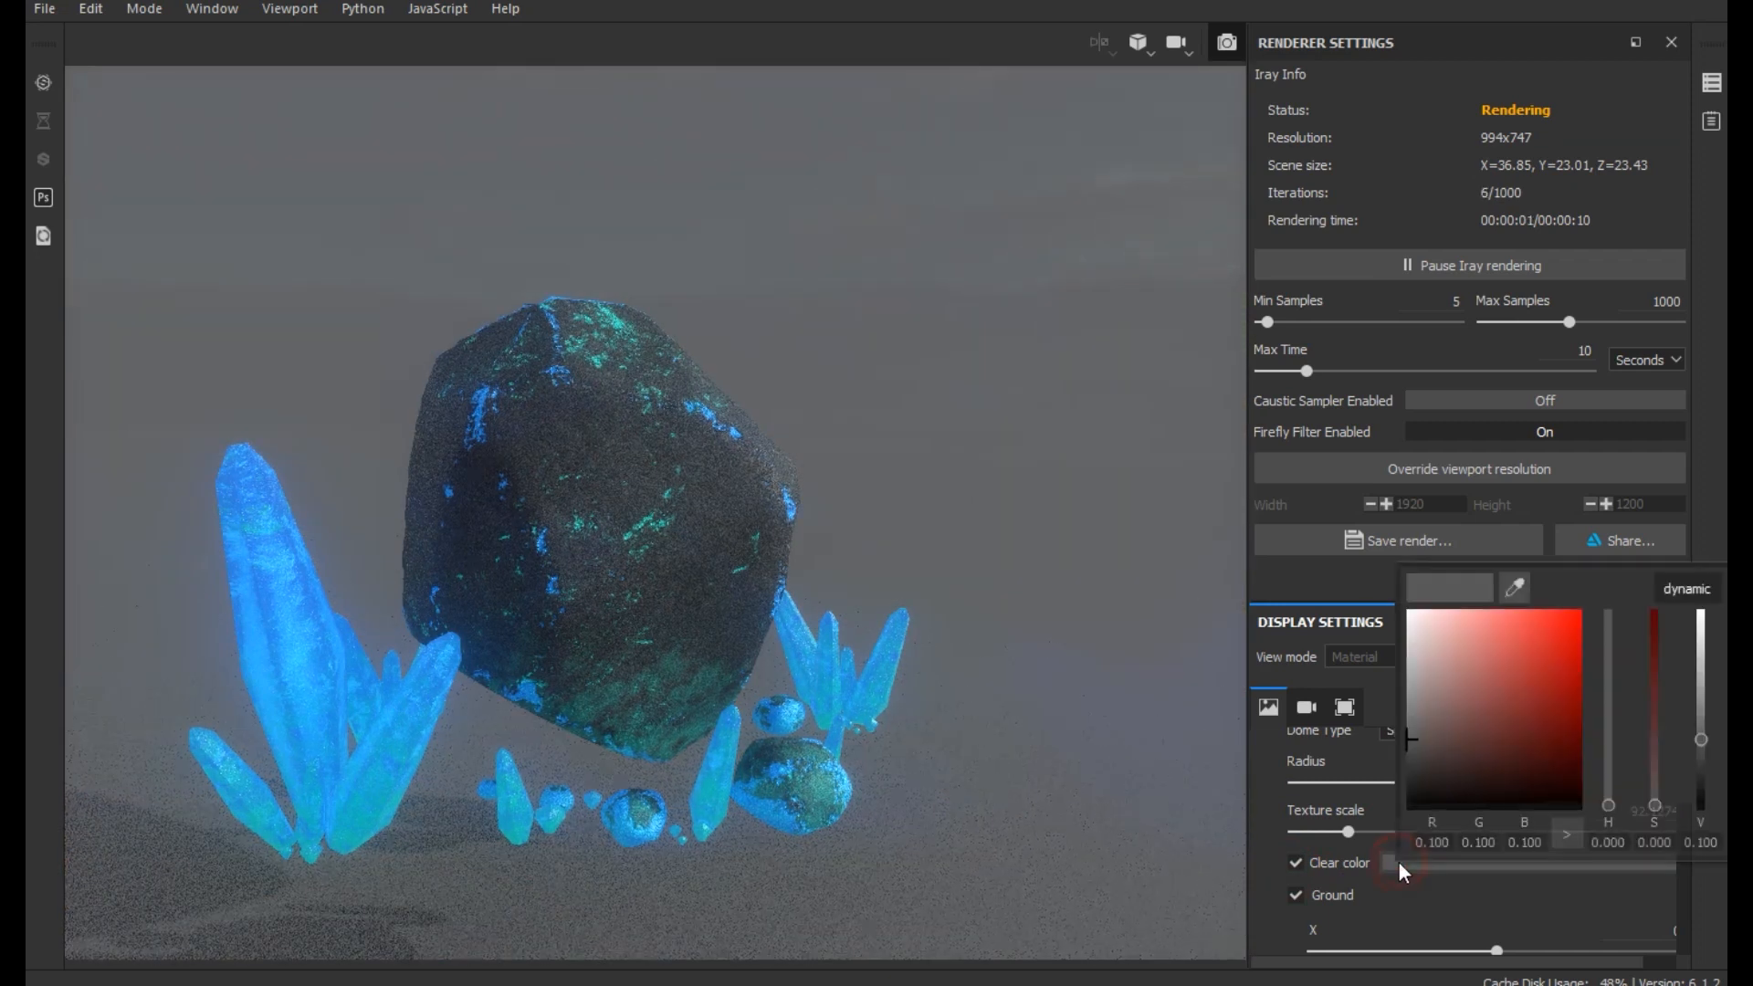
{"action": "left_click", "coordinate": [1406, 791]}
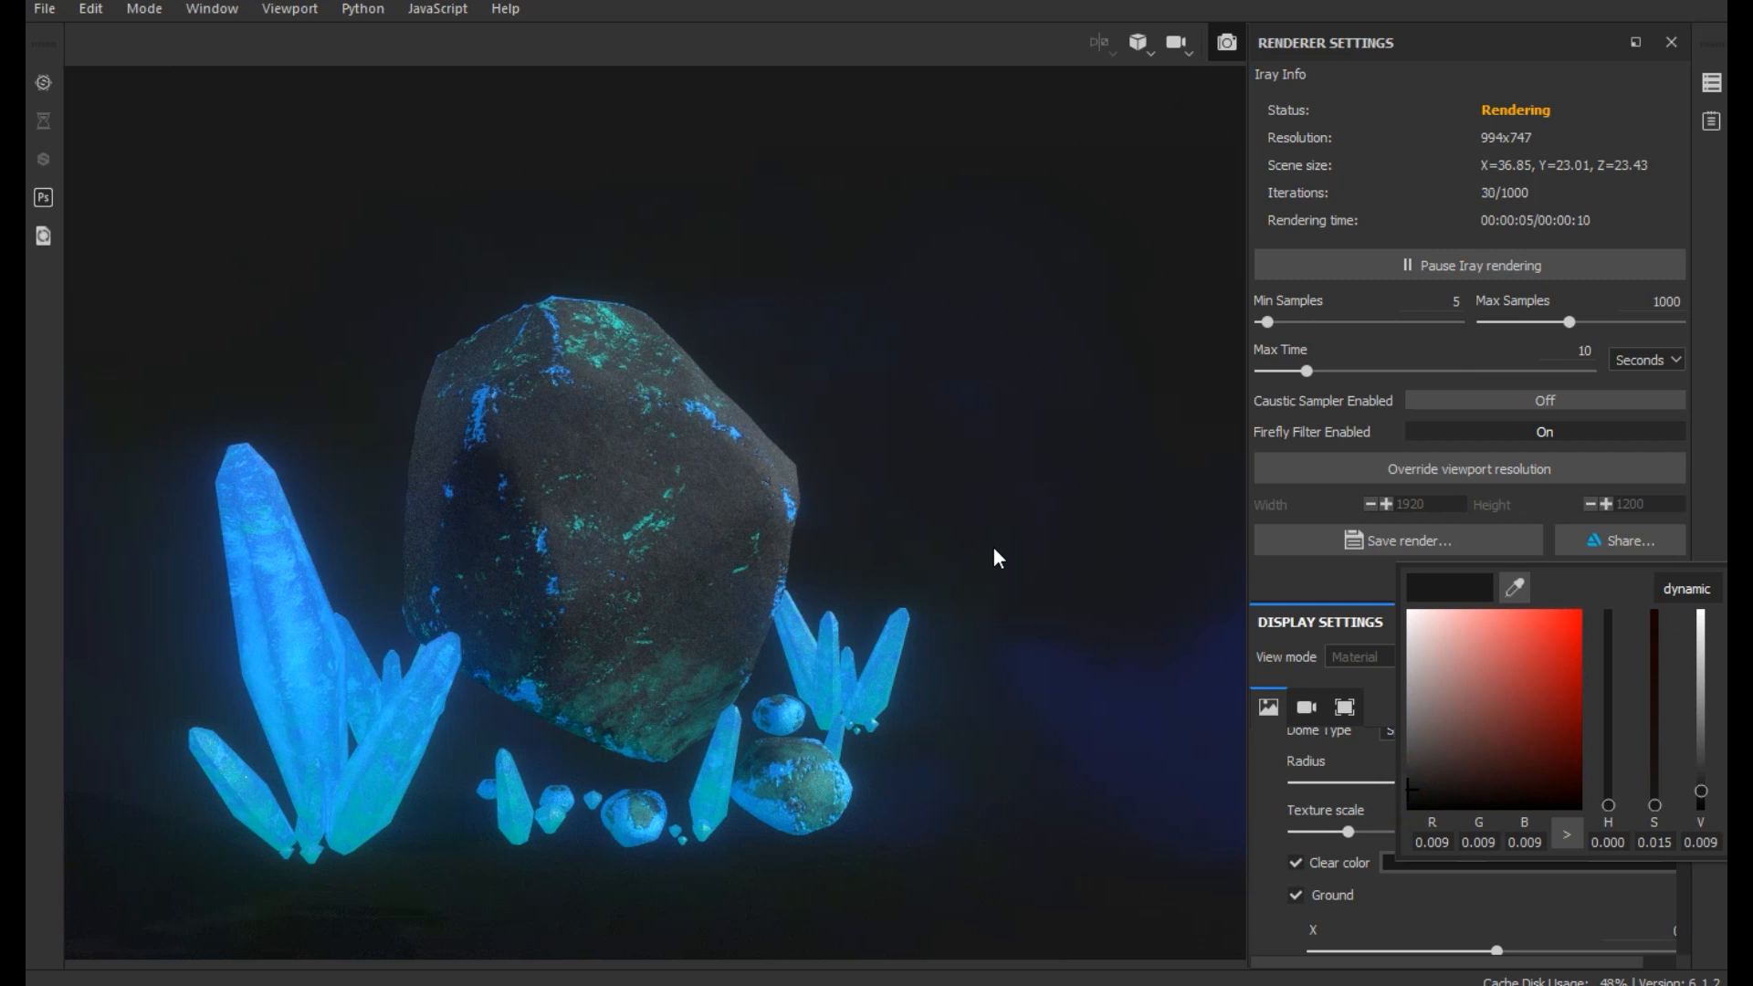
{"action": "left_click", "coordinate": [1120, 703]}
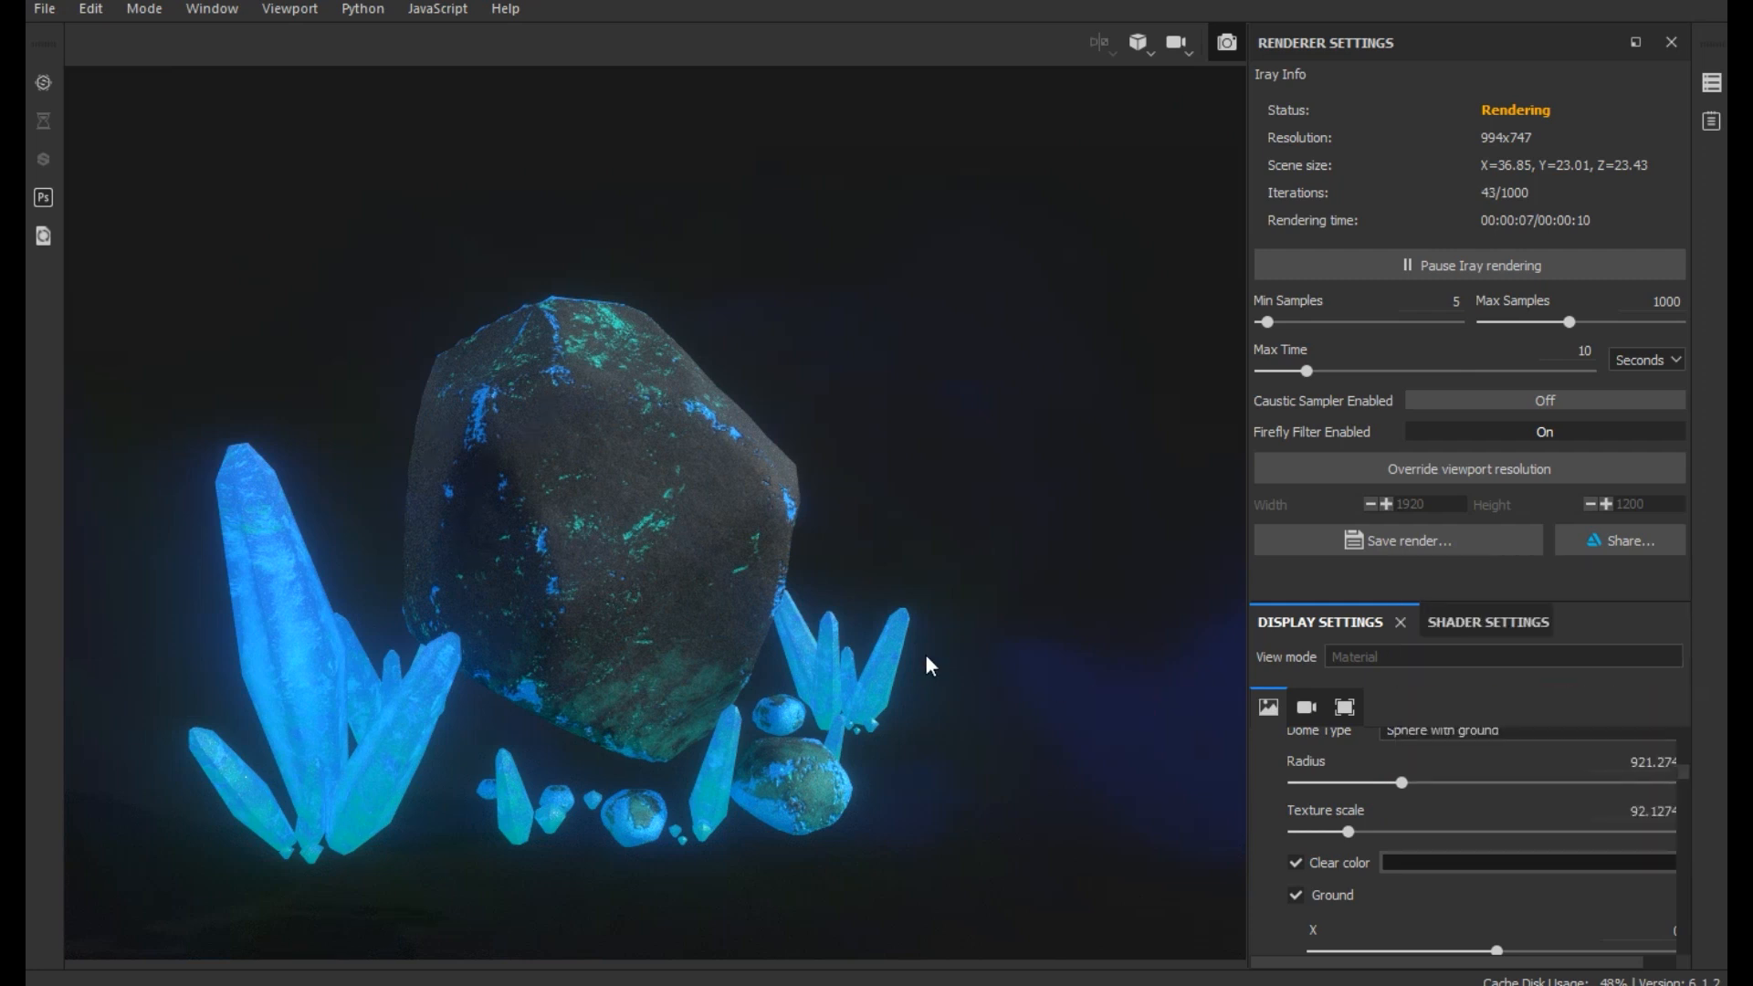
- Raise the dome's ground plane to a Y of about -10.13 beneath the rock and crystals
{"action": "scroll", "coordinate": [926, 657], "scroll_direction": "down", "scroll_amount": 1}
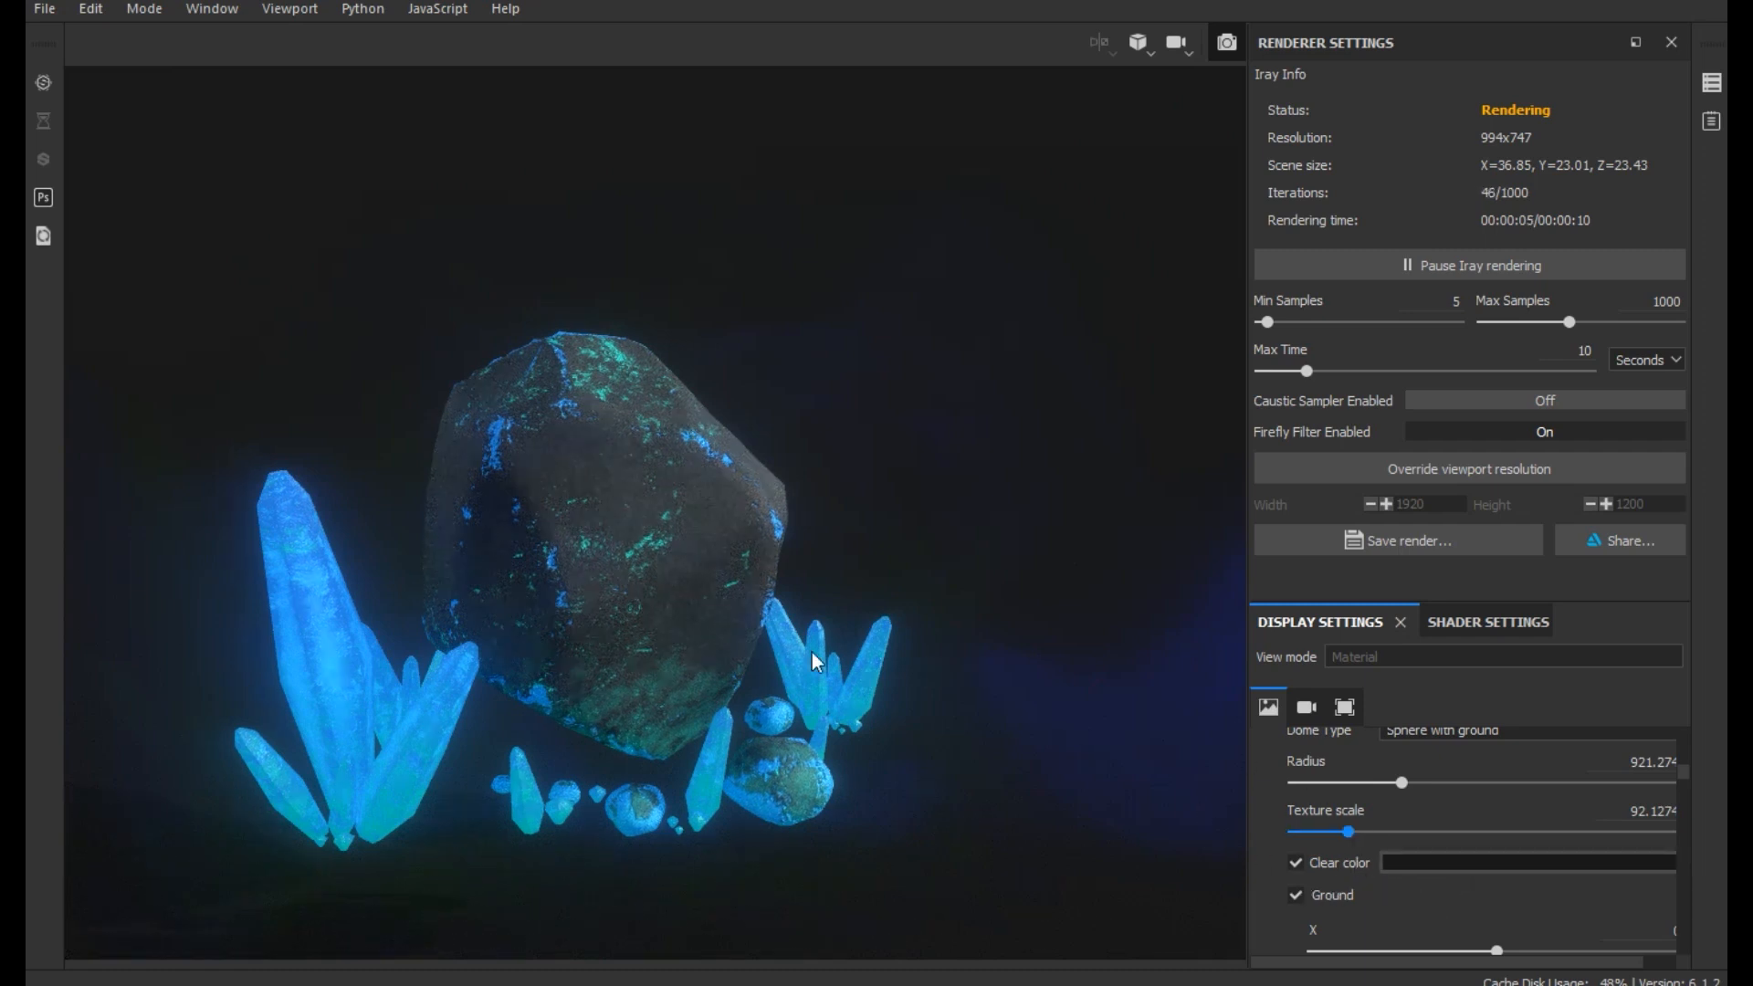
{"action": "scroll", "coordinate": [813, 653], "scroll_direction": "down", "scroll_amount": 1}
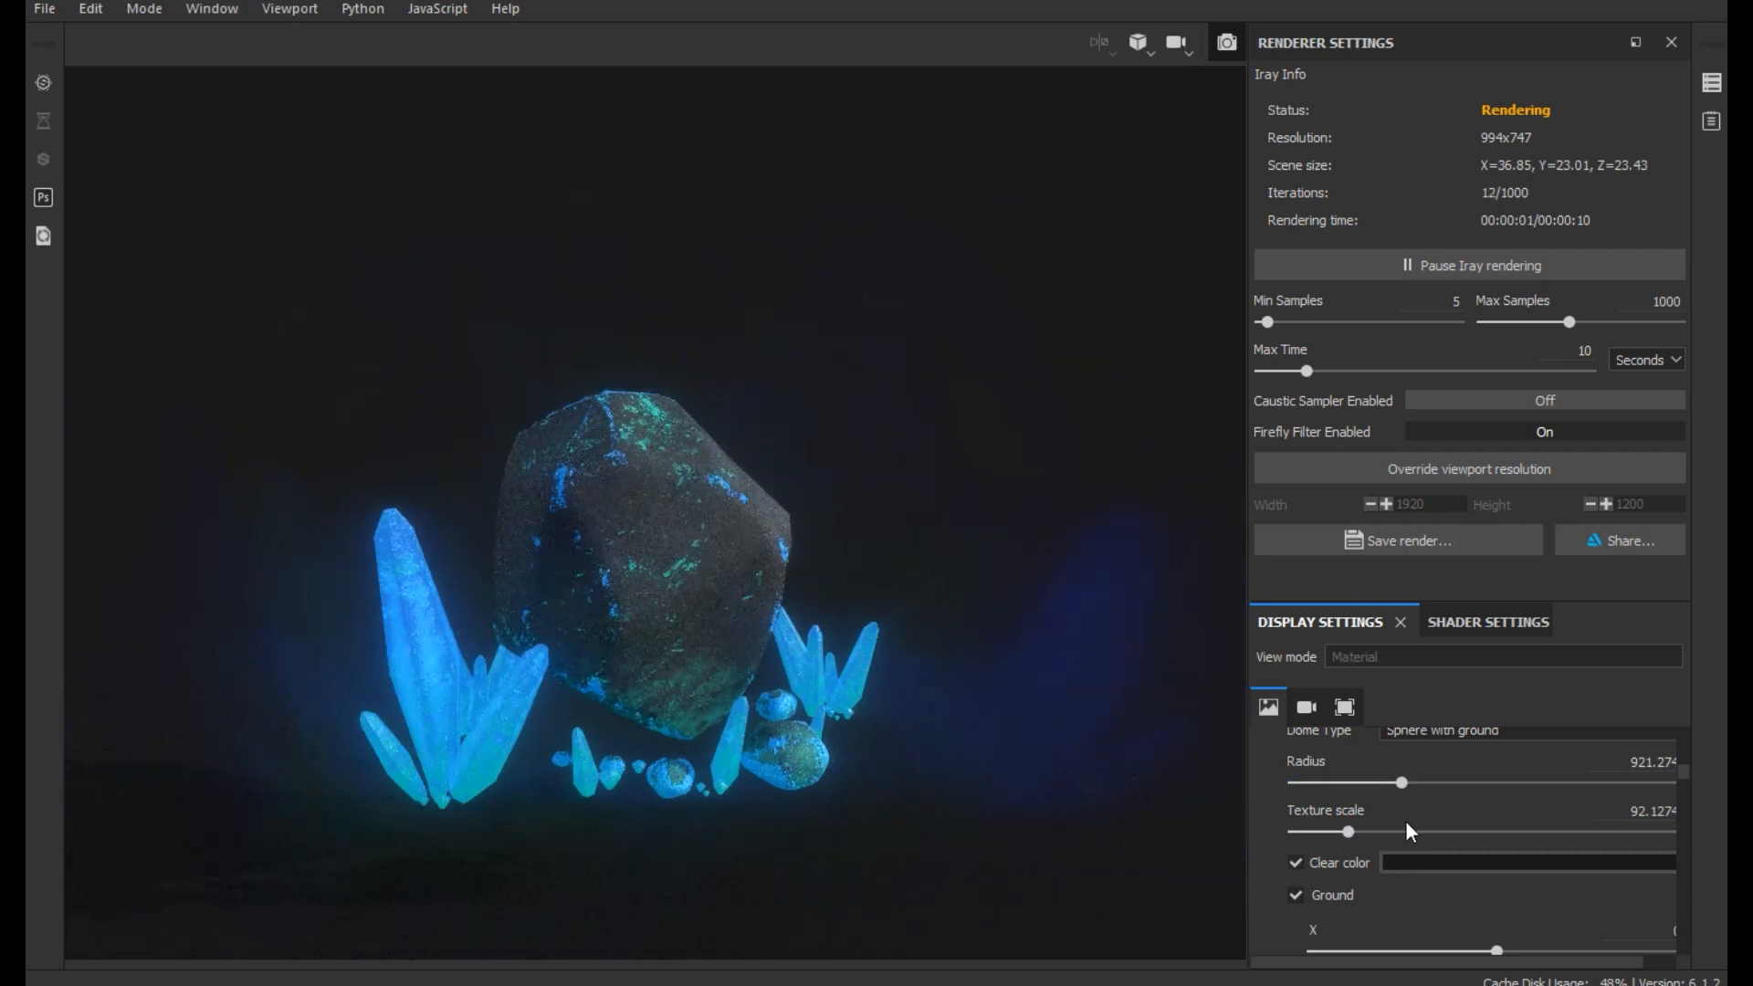
{"action": "scroll", "coordinate": [1428, 917], "scroll_direction": "down", "scroll_amount": 2}
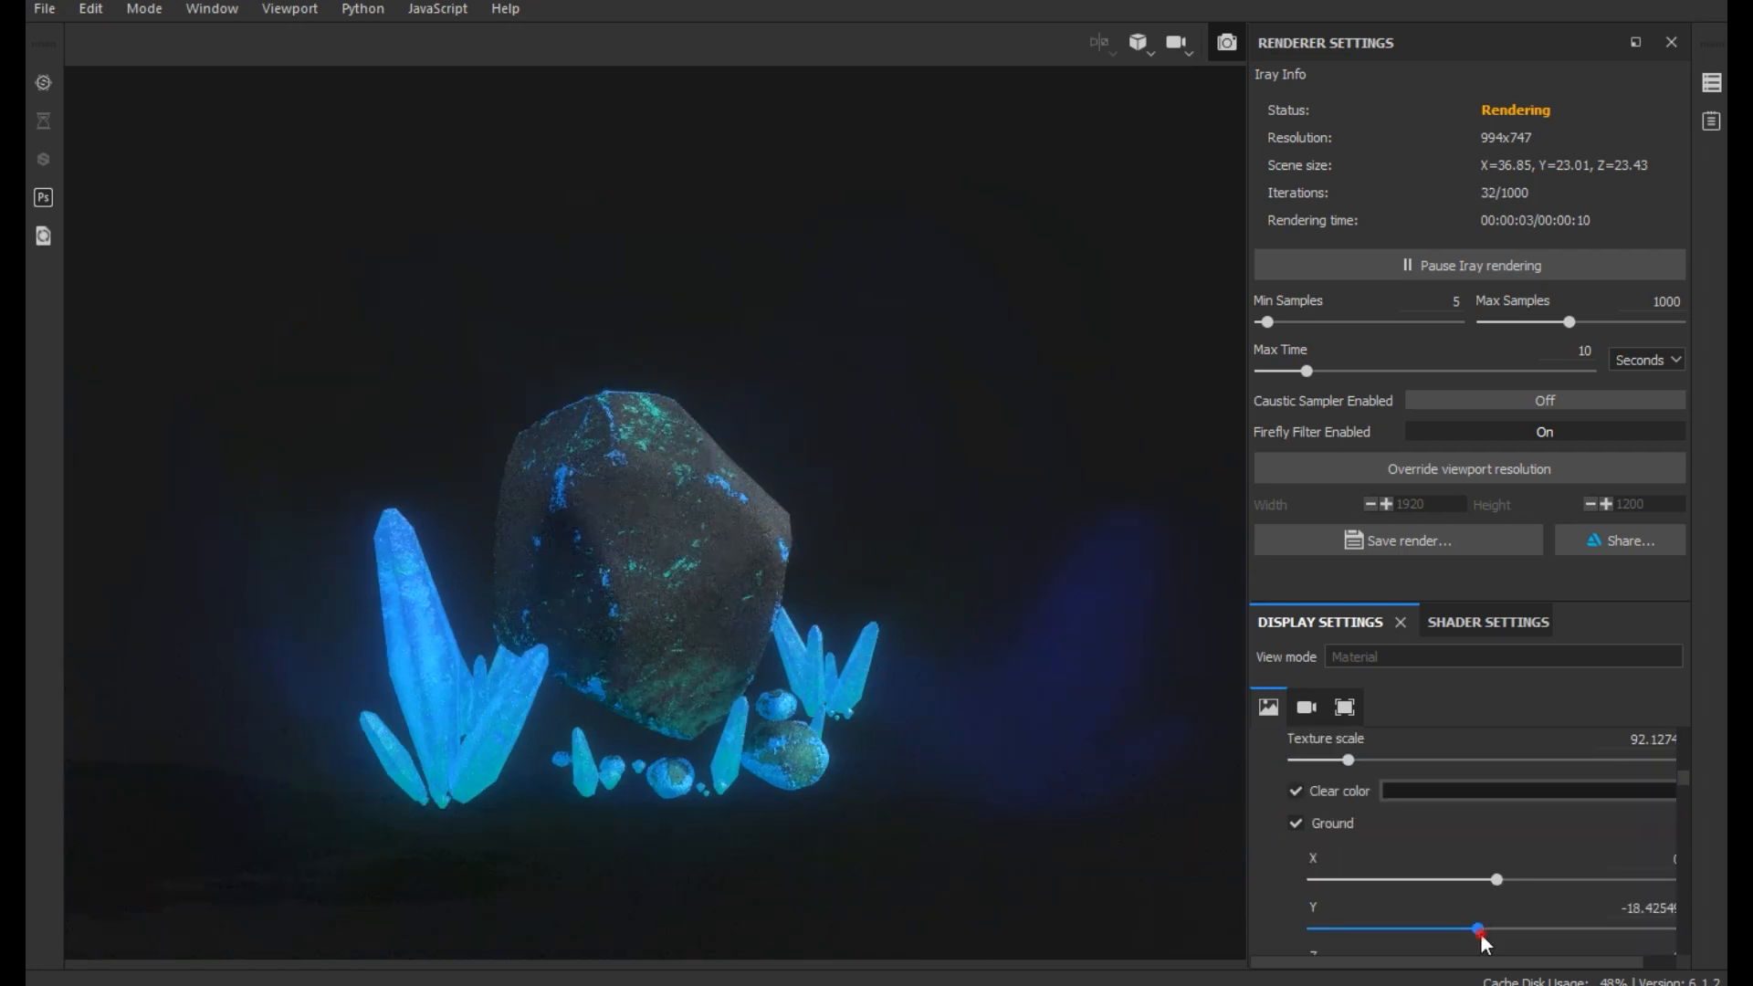
{"action": "left_click_drag", "start_coordinate": [1481, 934], "coordinate": [1486, 935]}
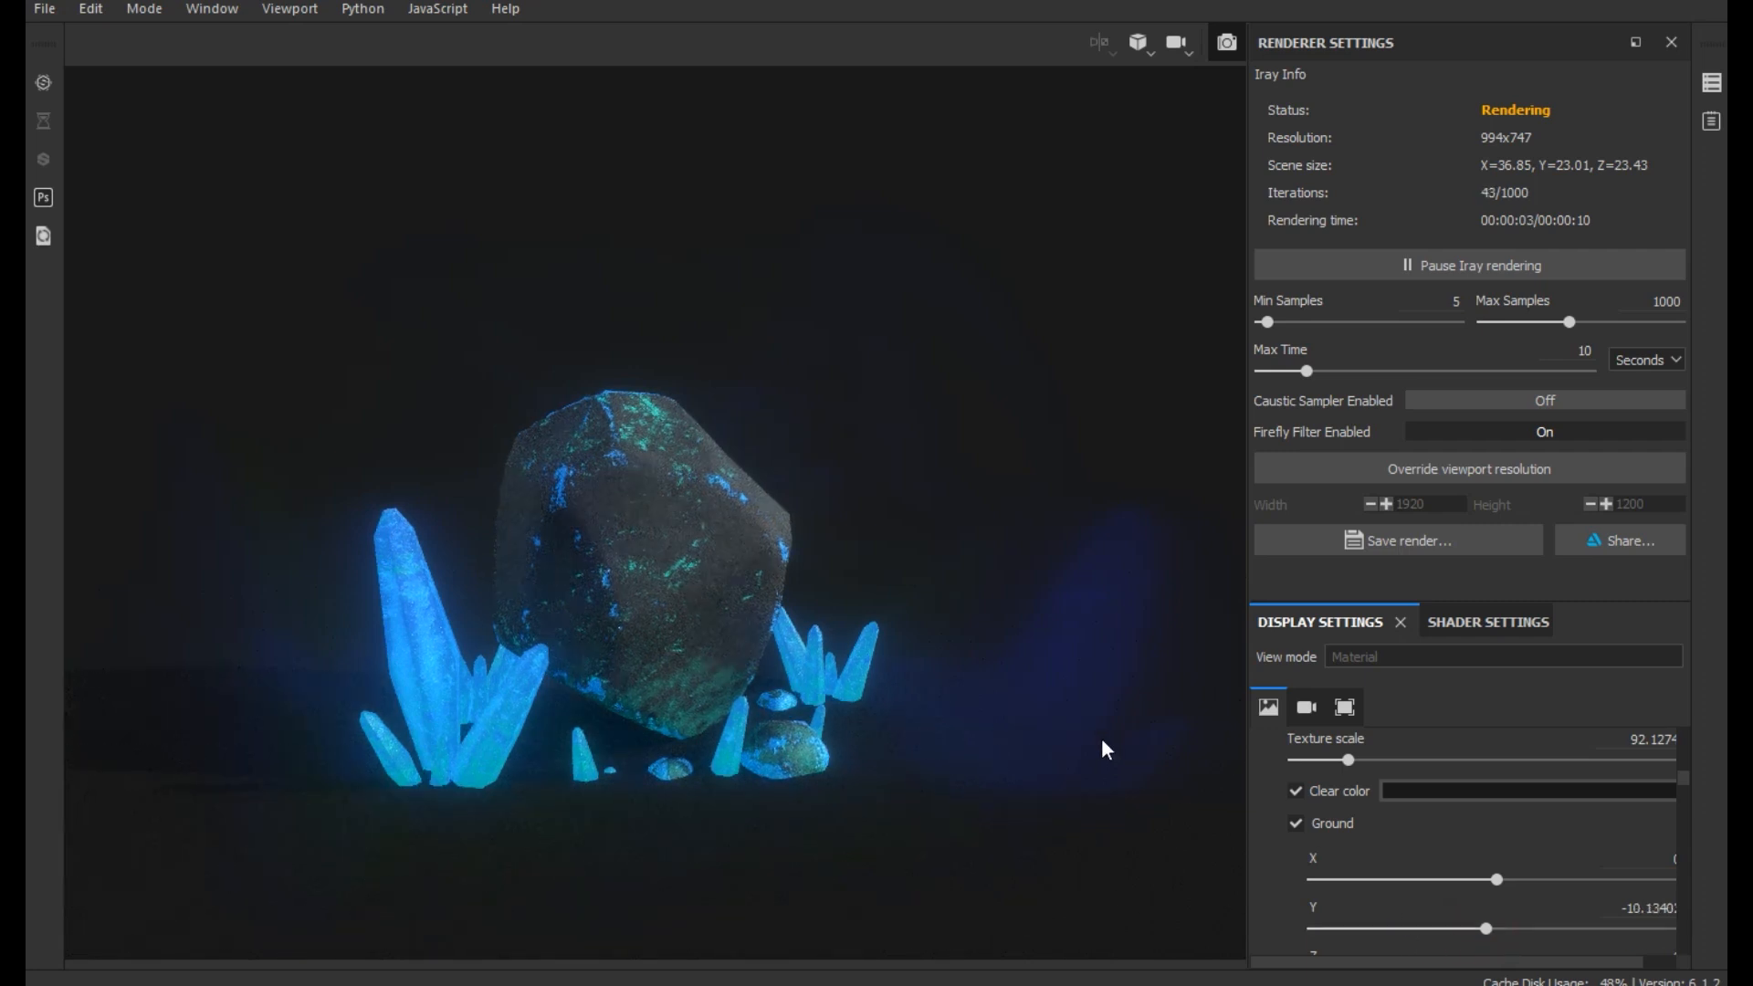
- Try a different Environment Rotation for the panorama environment in the Iray render
{"action": "scroll", "coordinate": [1452, 833], "scroll_direction": "up", "scroll_amount": 3}
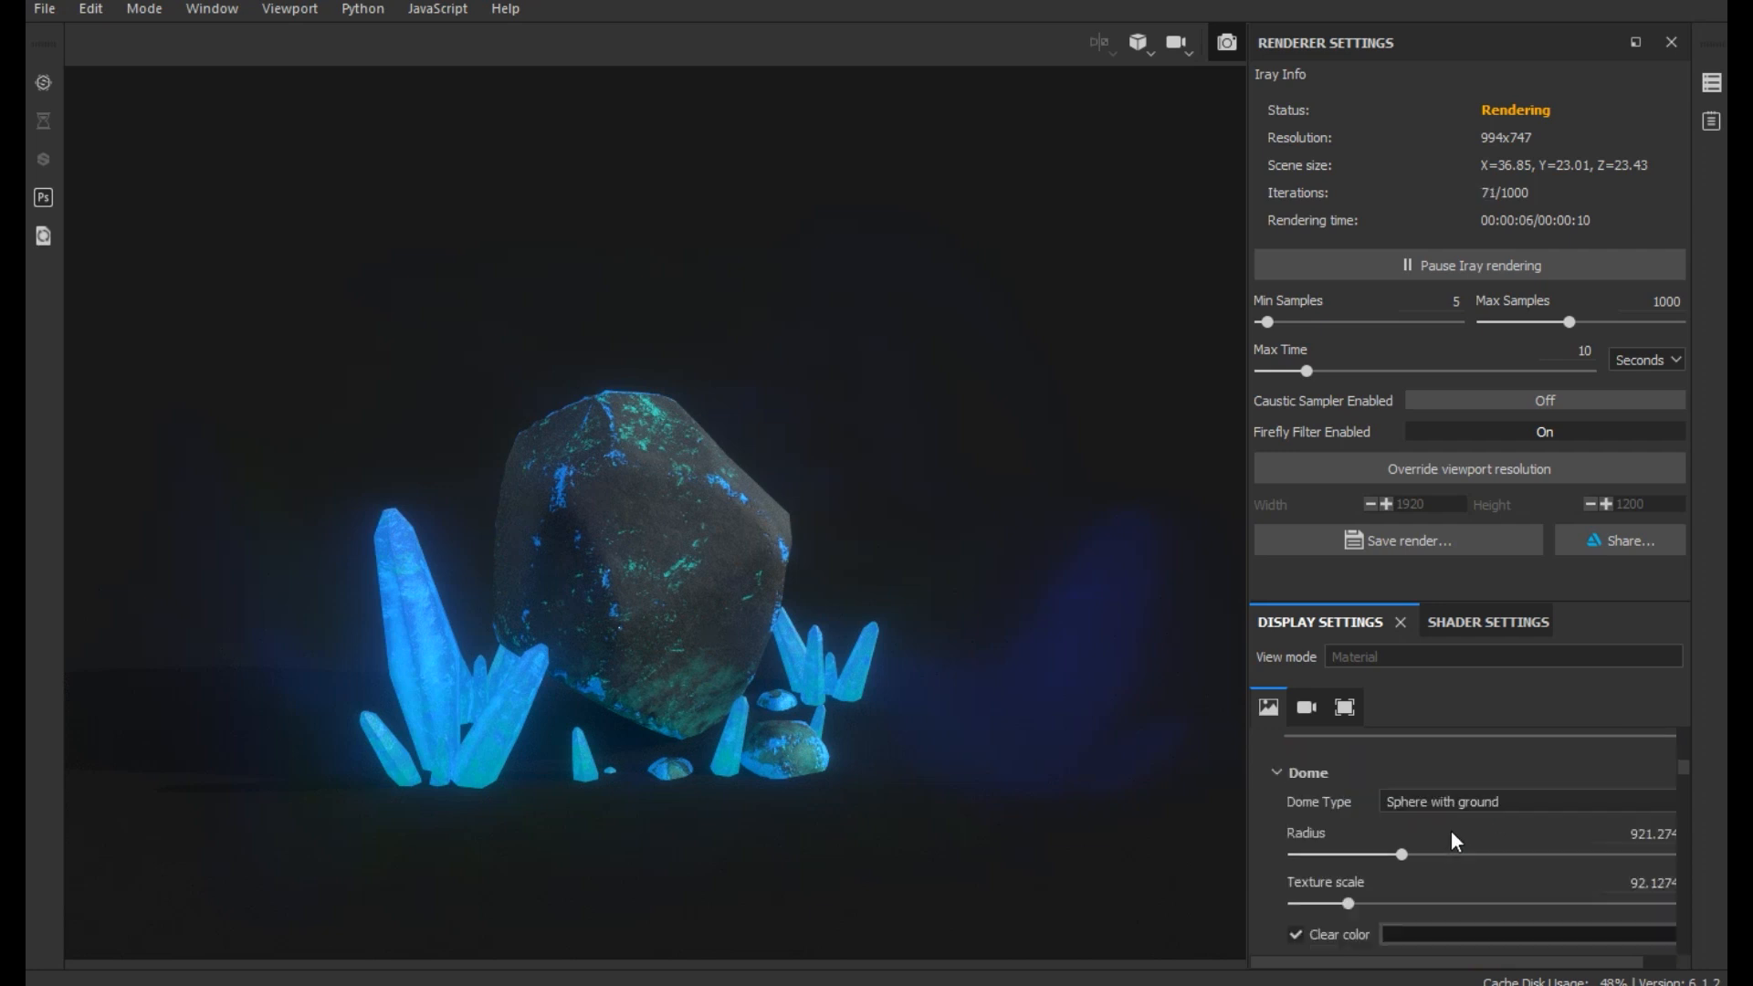
{"action": "scroll", "coordinate": [1433, 869], "scroll_direction": "up", "scroll_amount": 3}
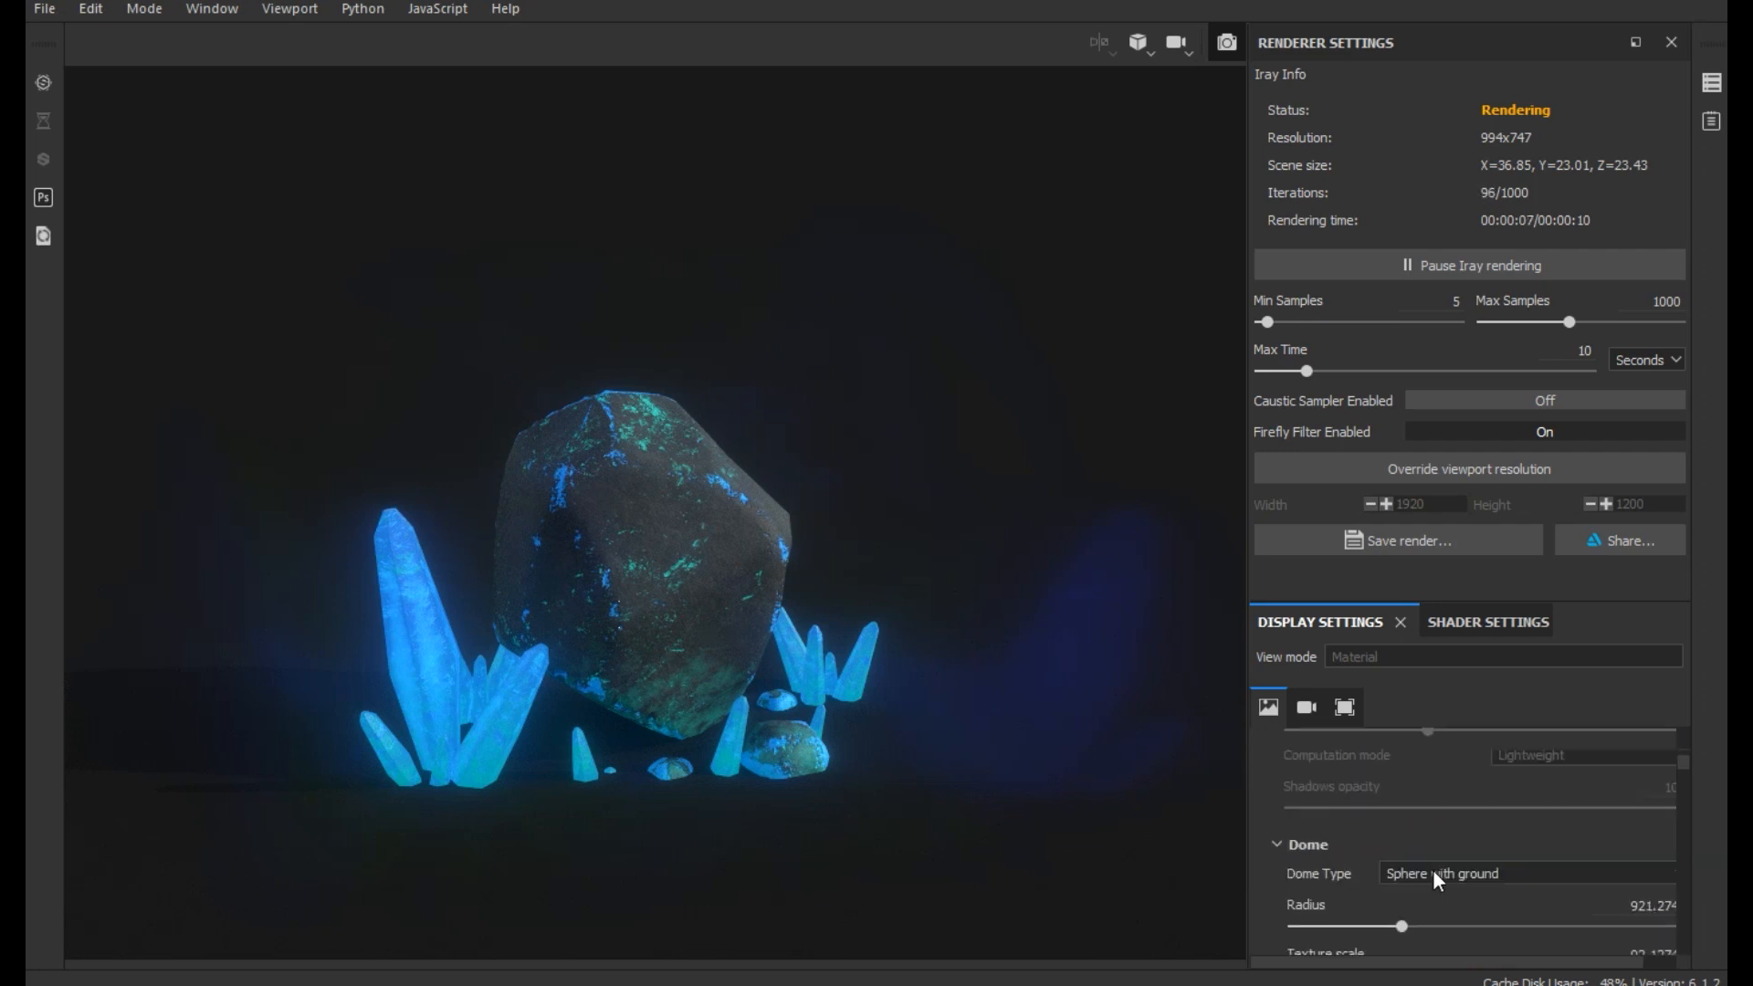
{"action": "scroll", "coordinate": [1438, 879], "scroll_direction": "up", "scroll_amount": 2}
{"action": "left_click", "coordinate": [1531, 897]}
{"action": "left_click_drag", "start_coordinate": [1540, 895], "coordinate": [1654, 895]}
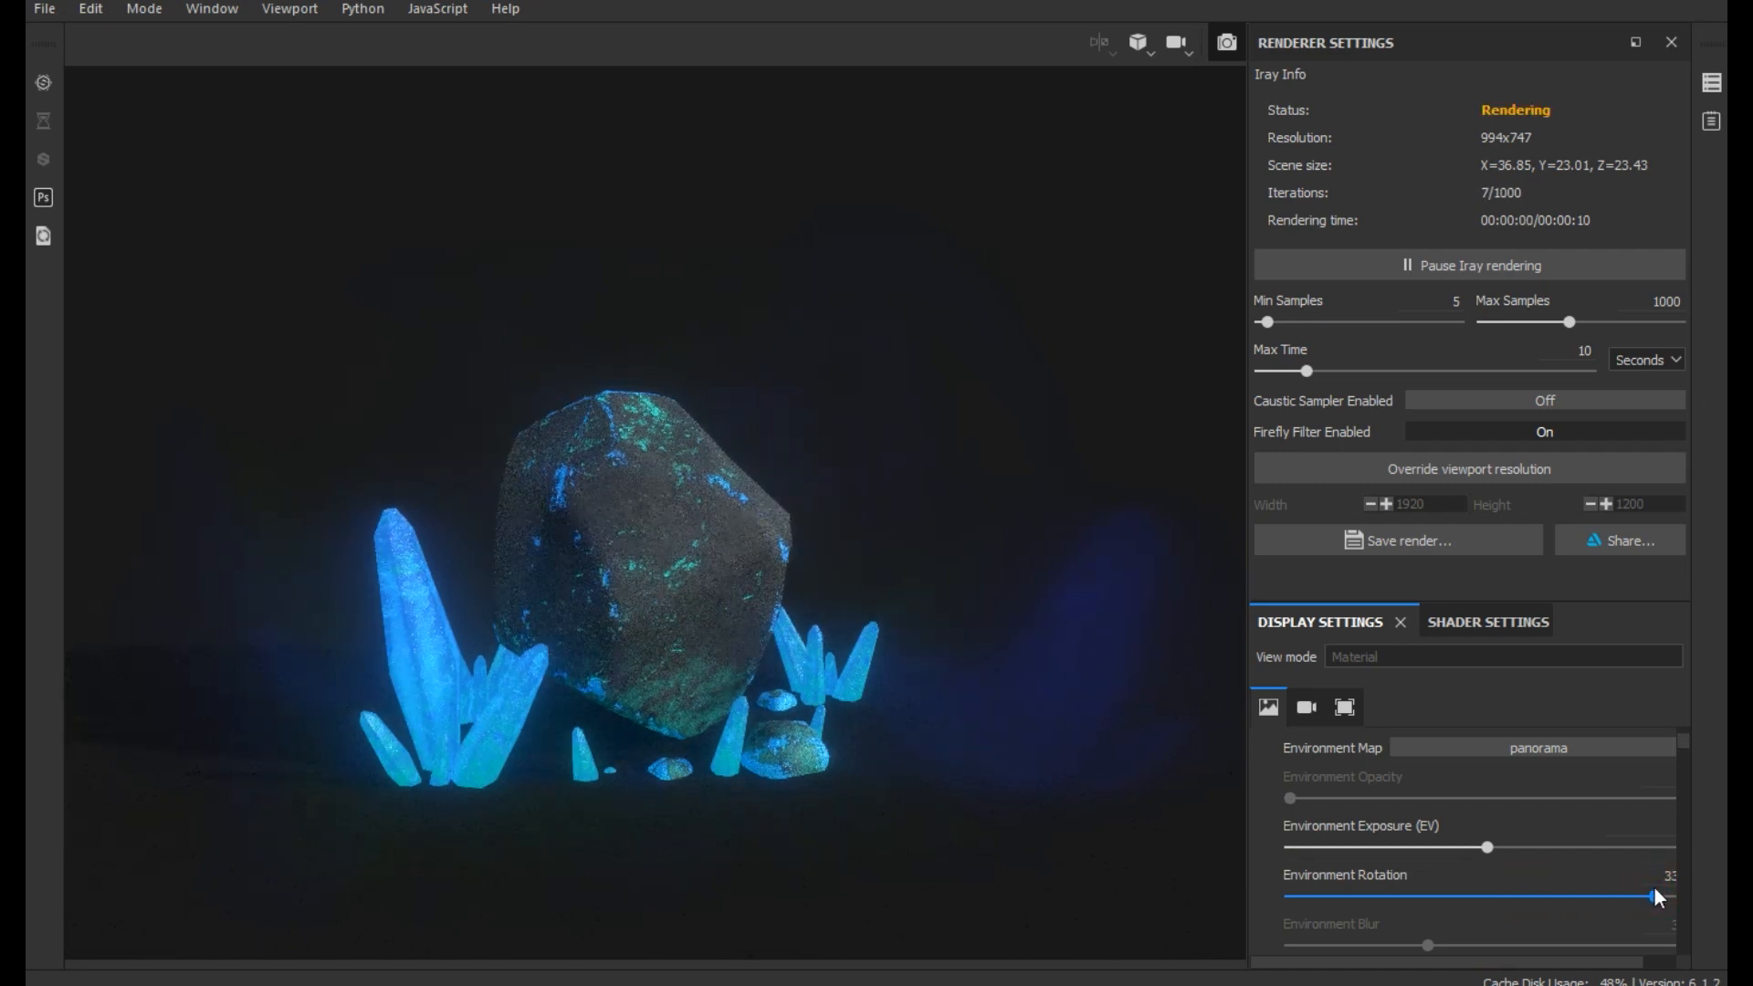
- Change the Environment Map to Autumn Forest and adjust its rotation until the rock's front is only dimly lit
{"action": "left_click", "coordinate": [1602, 747]}
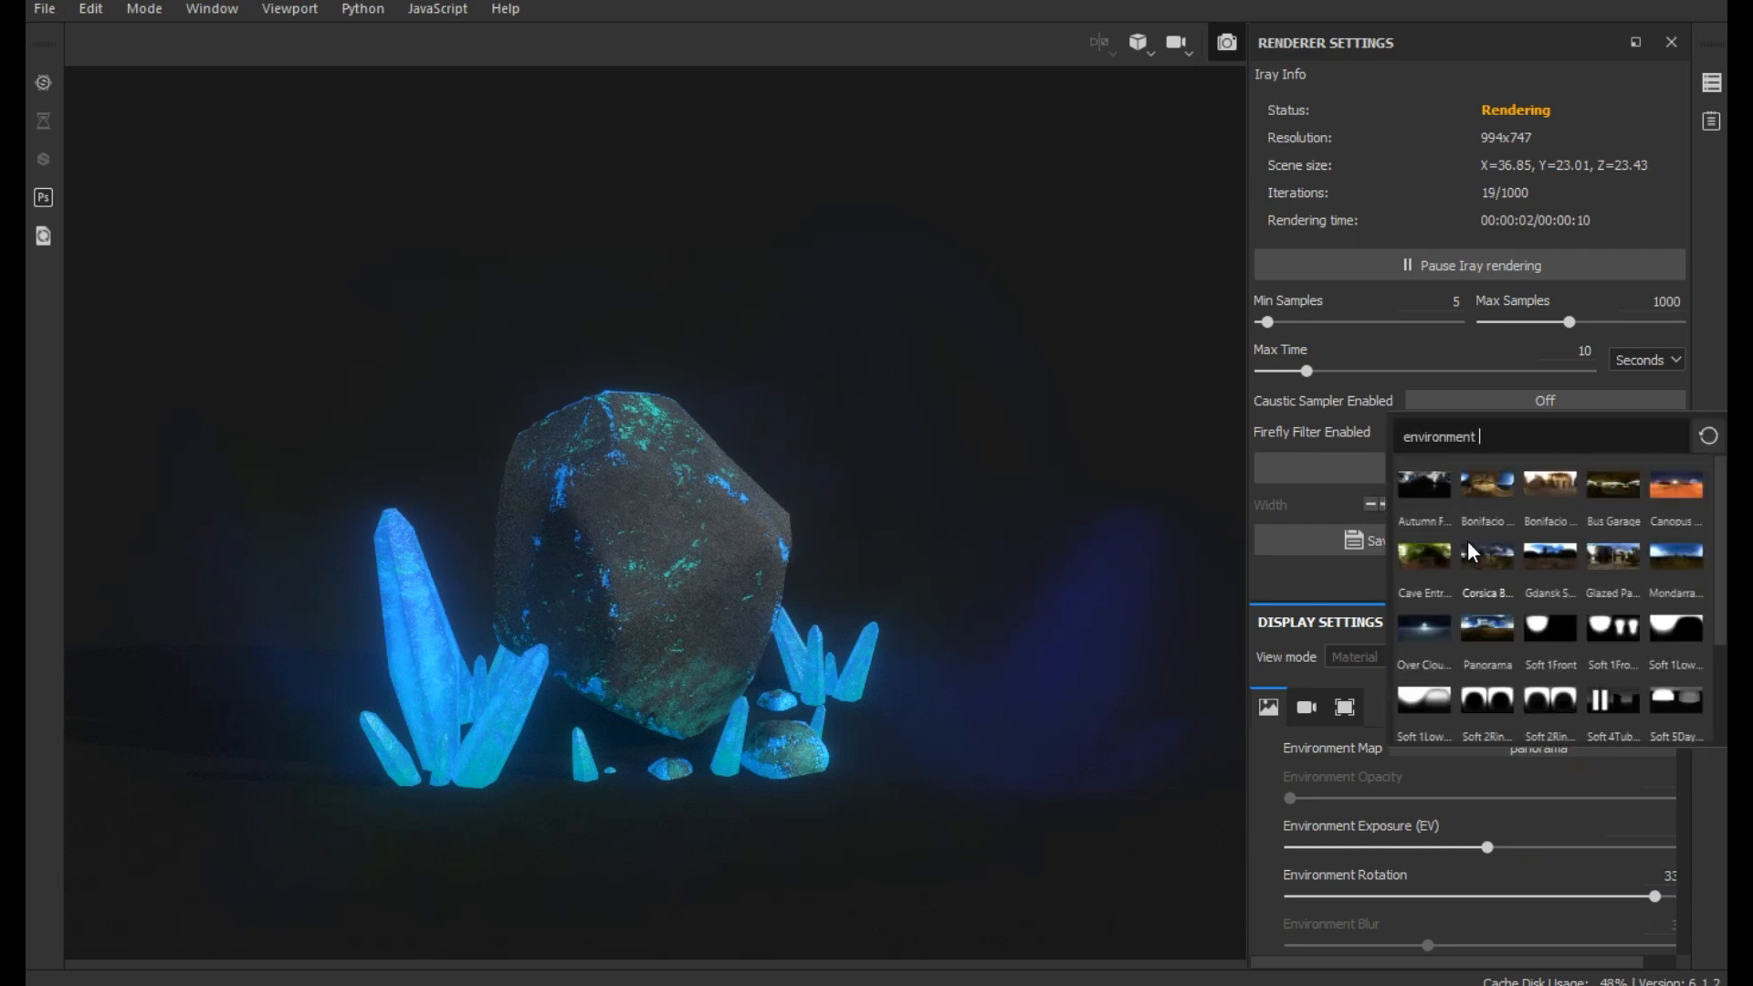
{"action": "left_click", "coordinate": [1424, 477]}
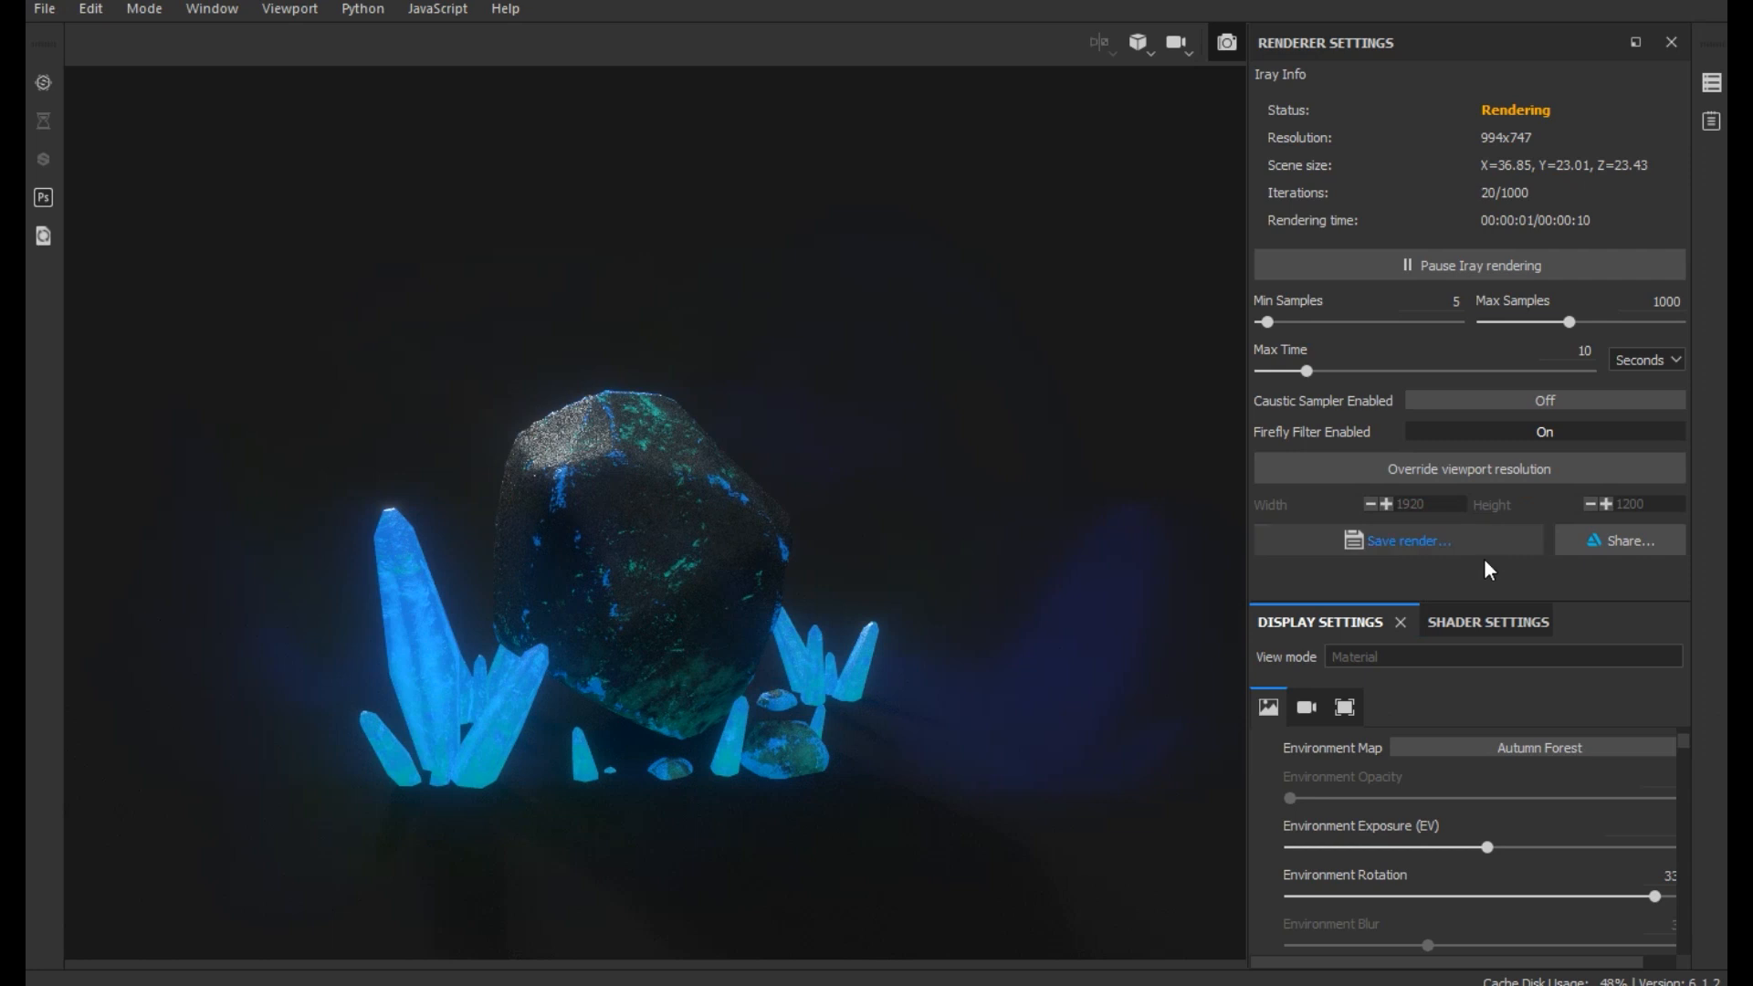
{"action": "left_click", "coordinate": [1604, 896]}
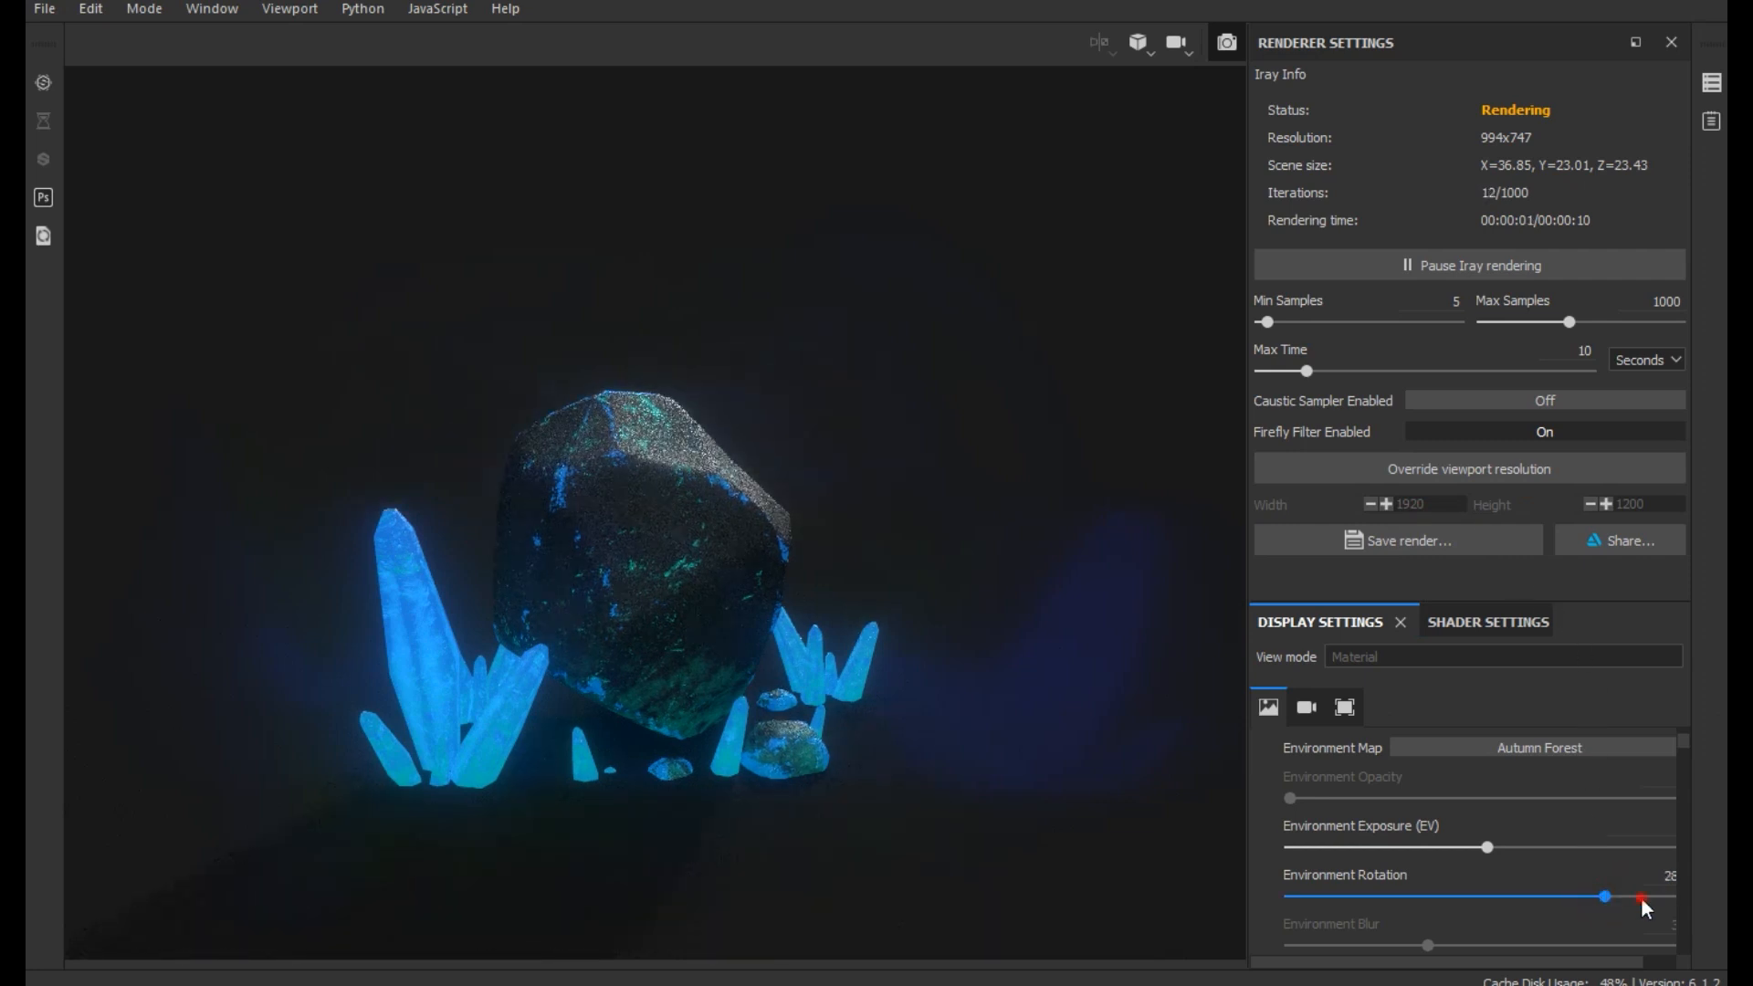
{"action": "left_click_drag", "start_coordinate": [1650, 900], "coordinate": [1655, 902]}
{"action": "left_click", "coordinate": [1461, 896]}
{"action": "left_click_drag", "start_coordinate": [1402, 900], "coordinate": [1518, 895]}
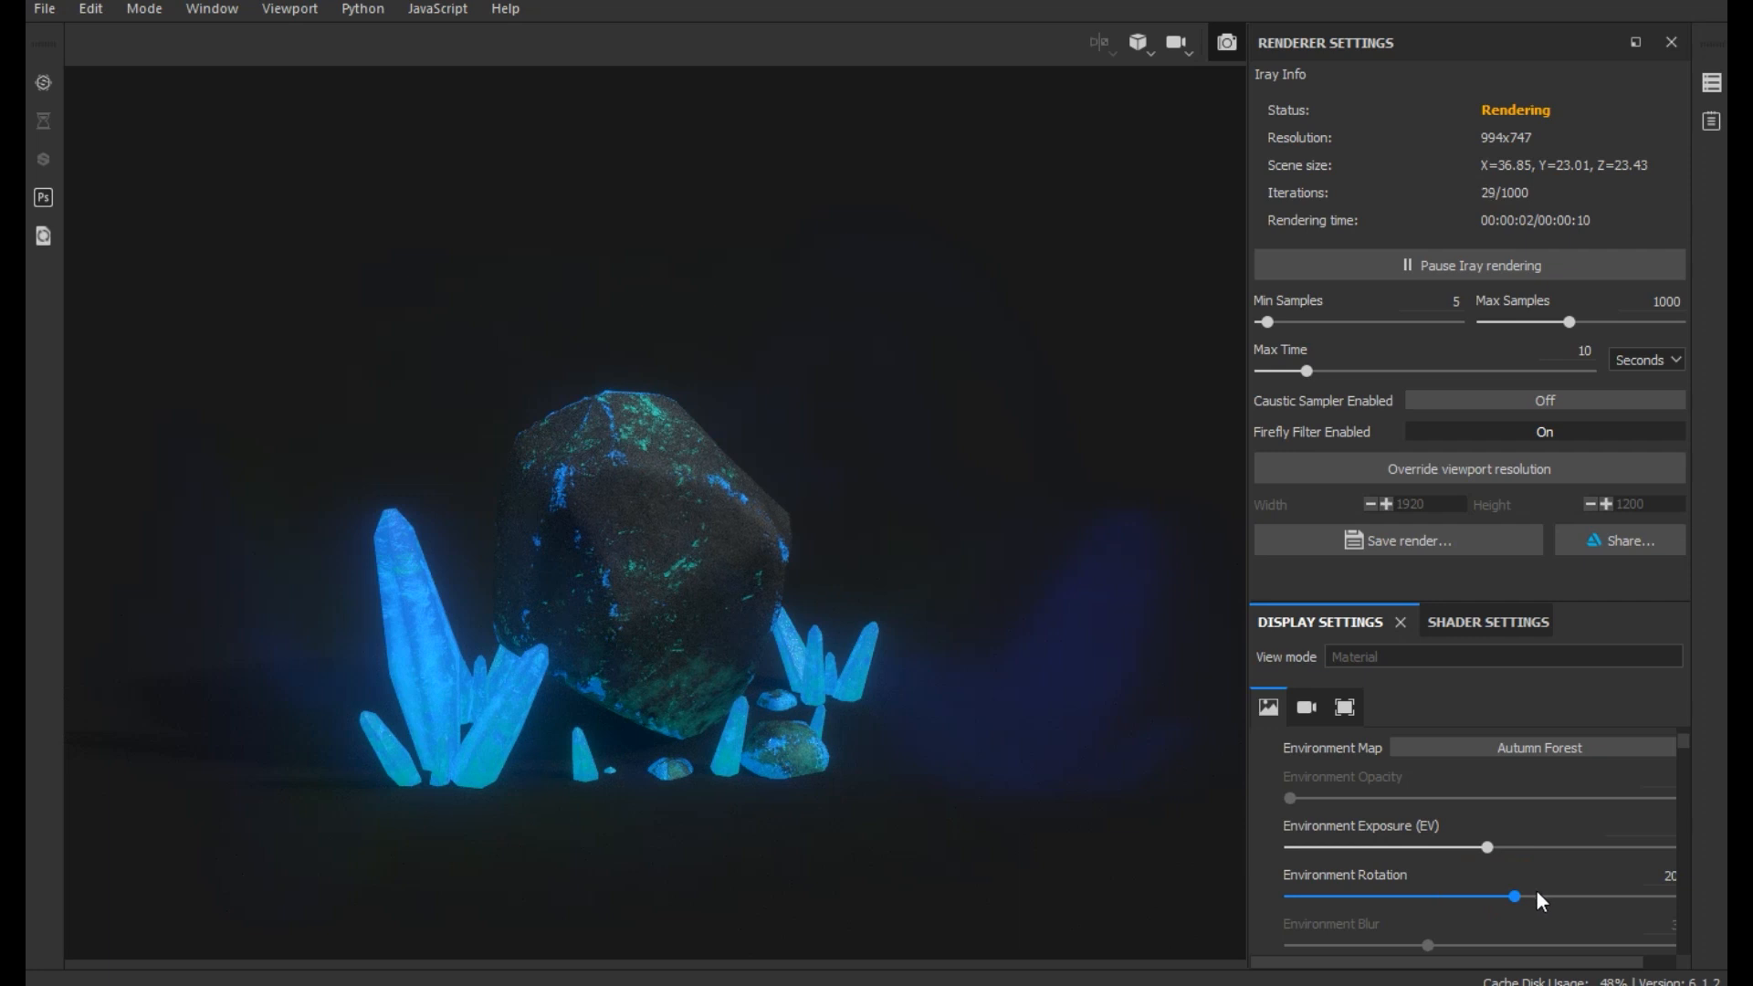
{"action": "left_click", "coordinate": [1536, 892]}
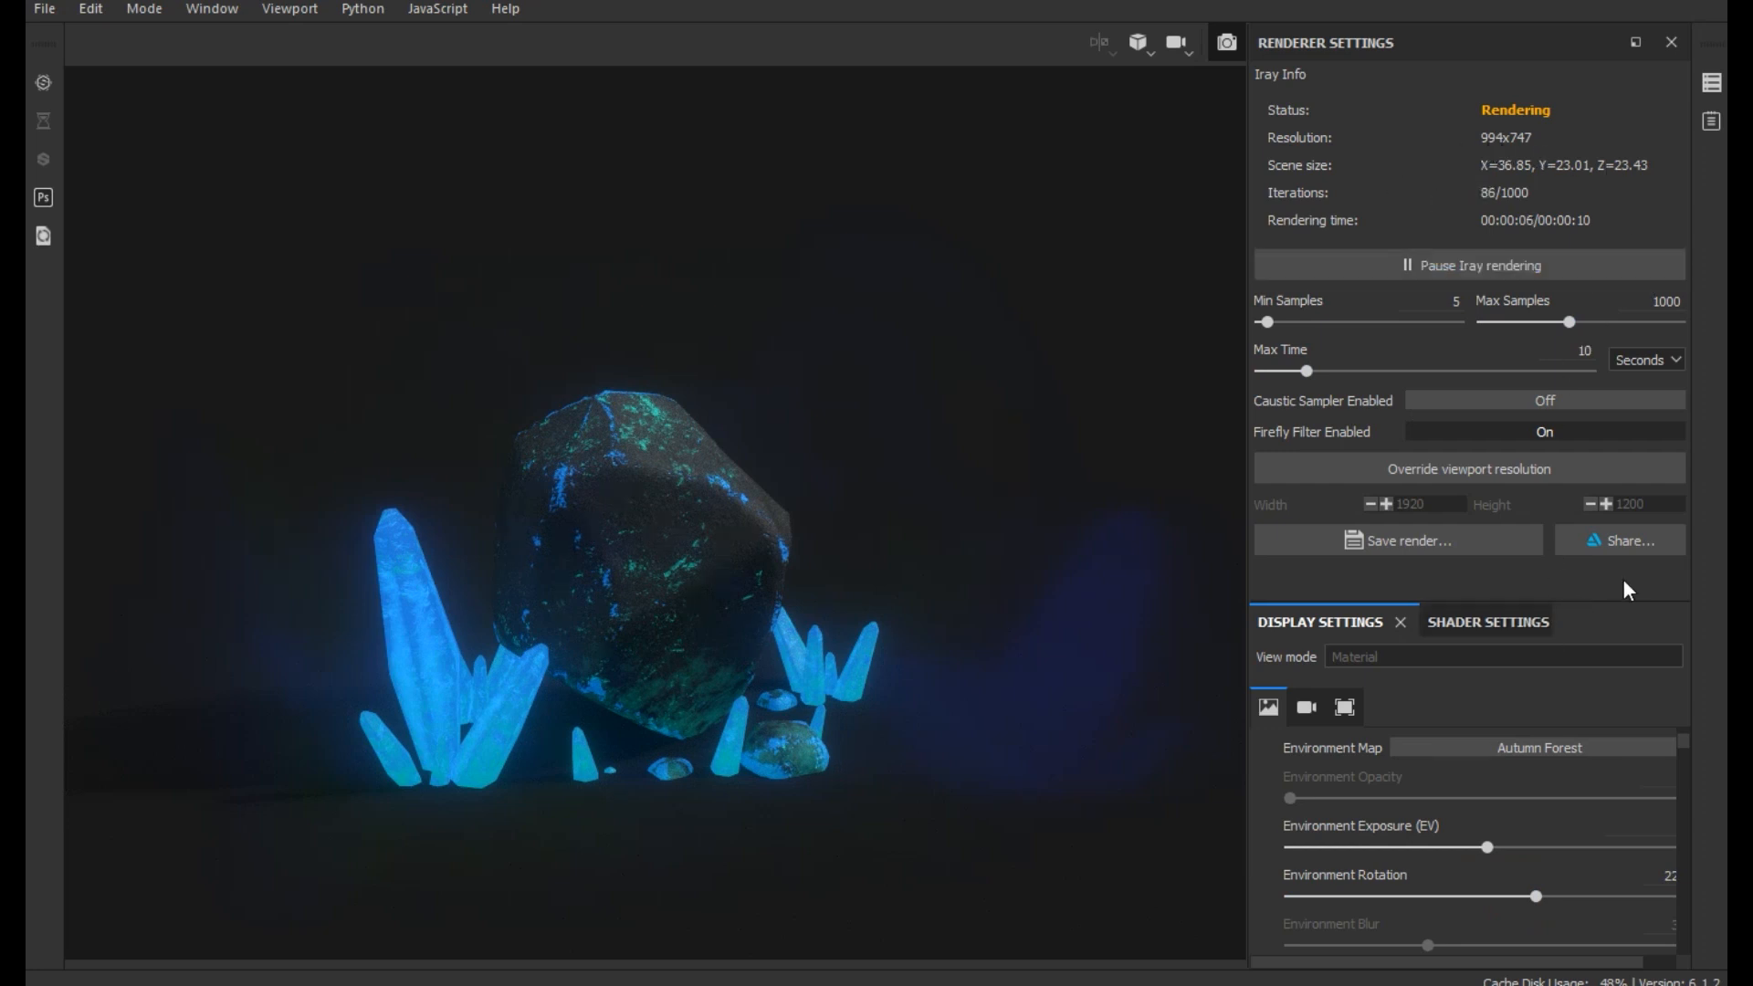
- Override the viewport resolution for the Iray render with 1920 x 1080
{"action": "left_click", "coordinate": [1450, 467]}
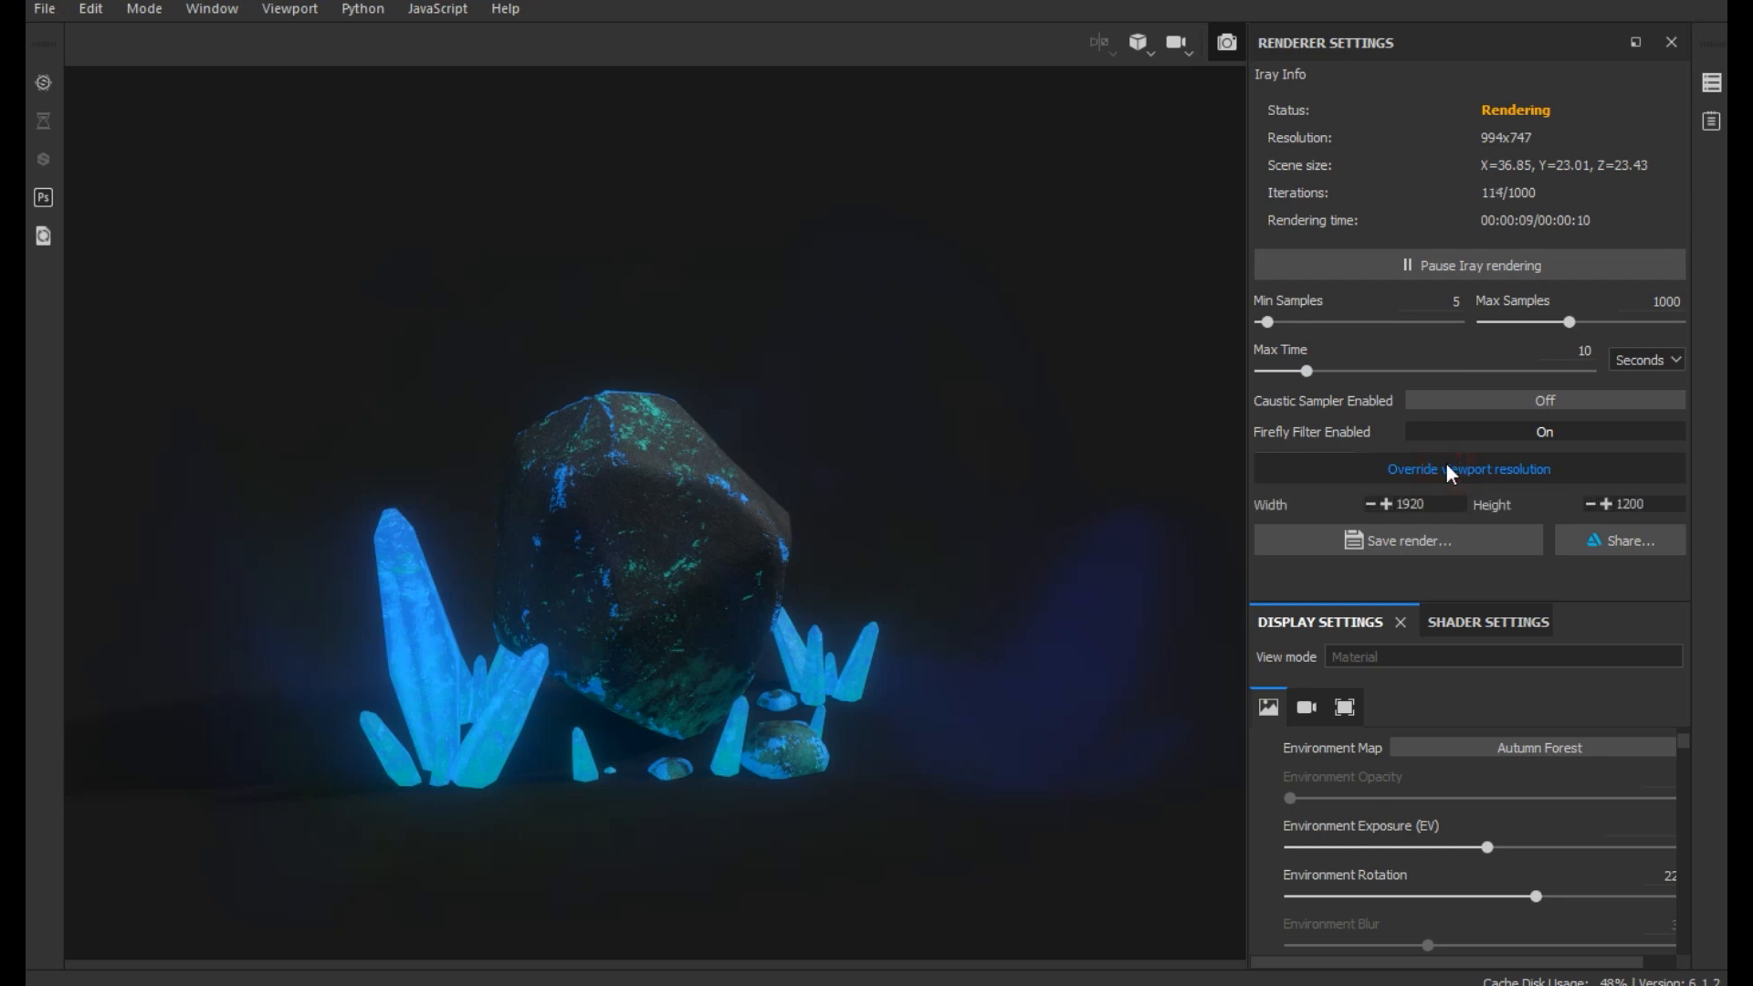
{"action": "left_click_drag", "start_coordinate": [1618, 505], "coordinate": [1657, 507]}
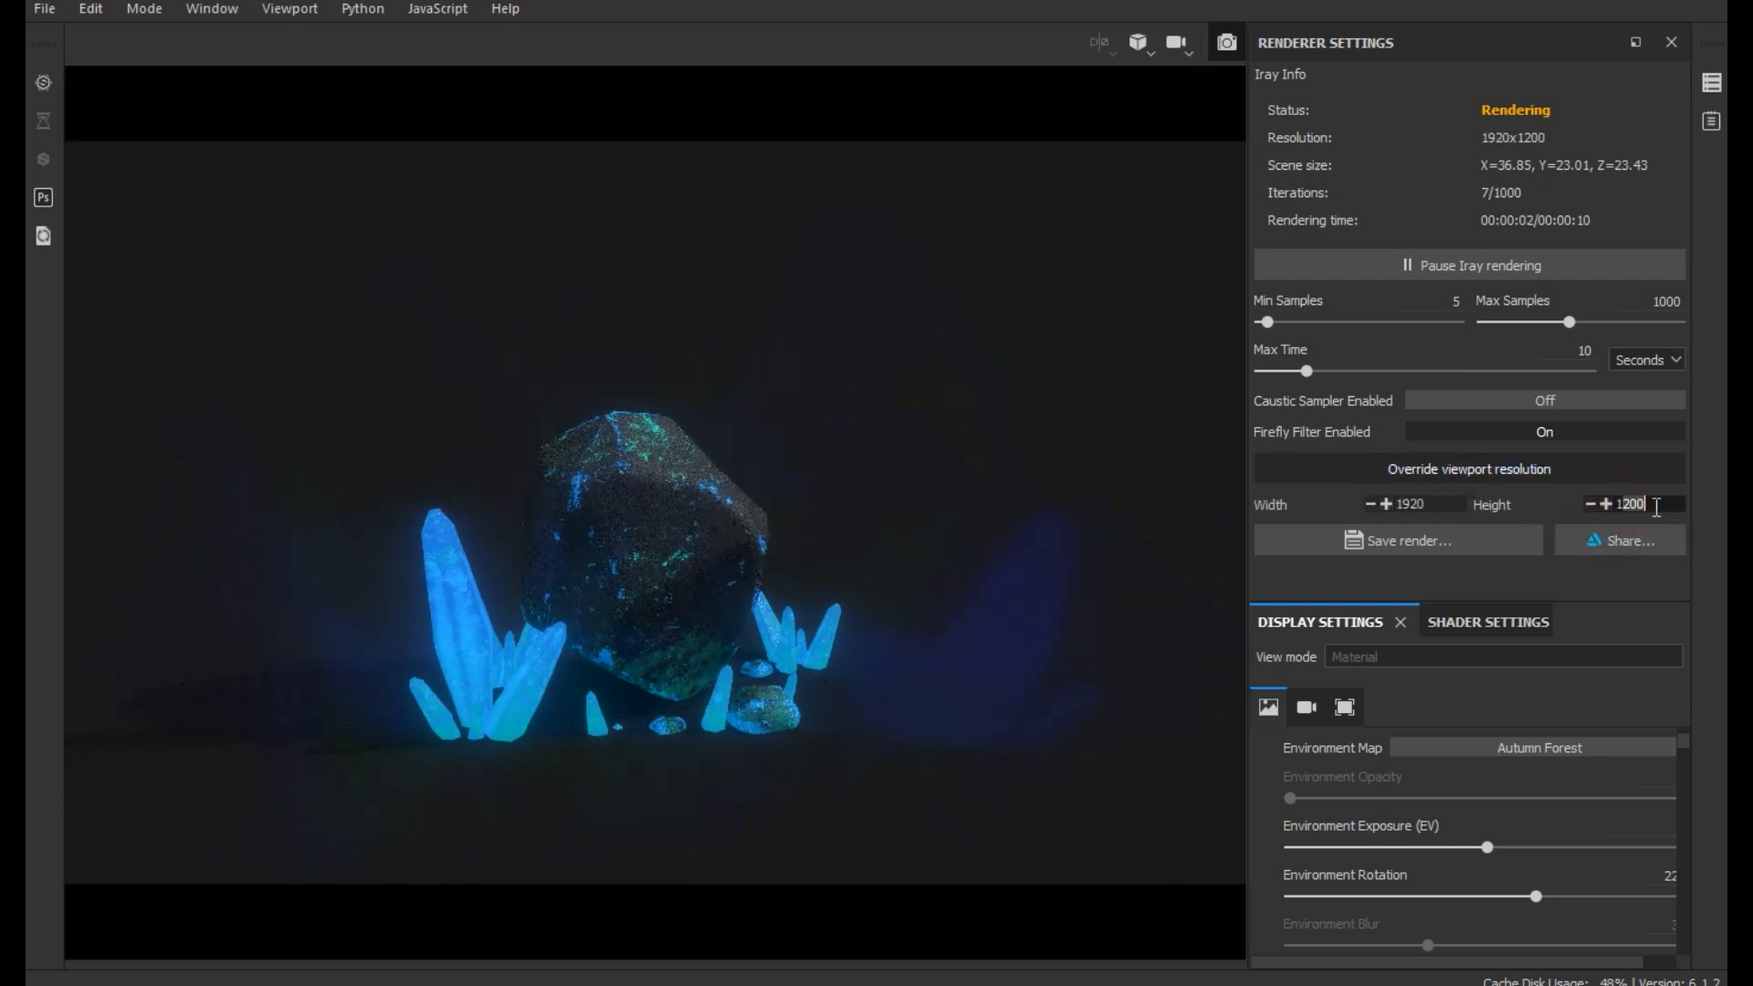
{"action": "type", "text": "1080"}
{"action": "key", "text": "Return"}
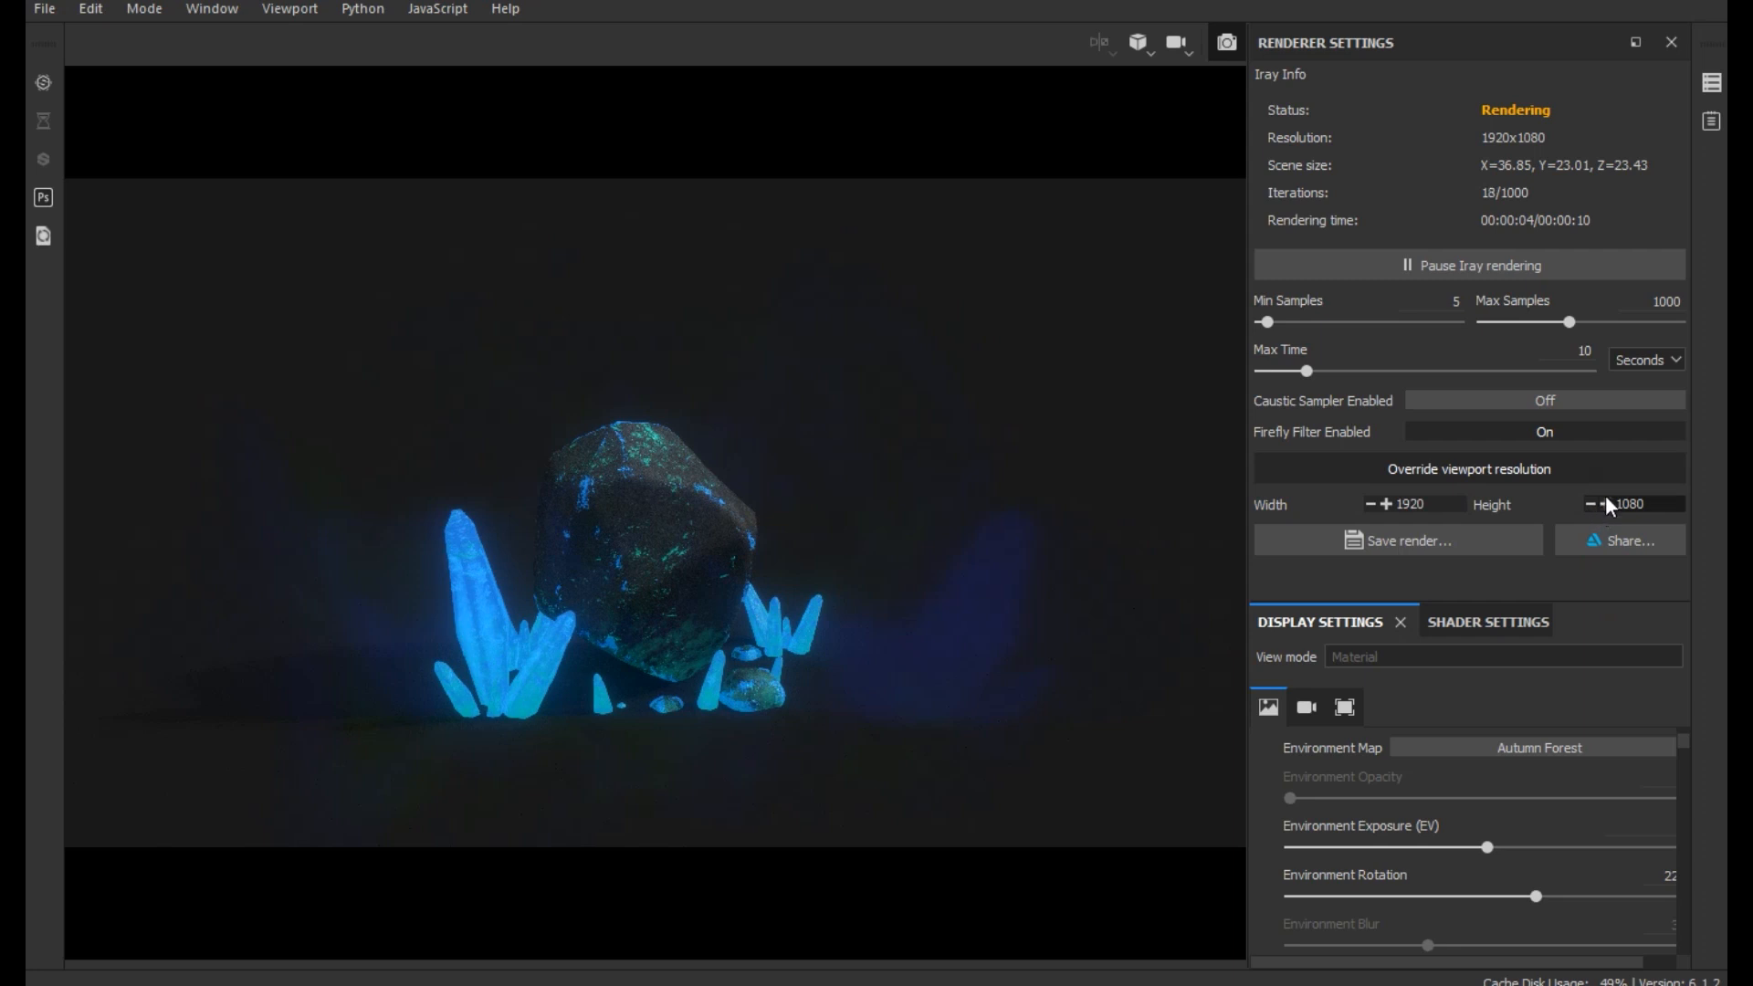
- Leave the Iray renderer and set the texture size of texture set 01 to 2048
{"action": "left_click", "coordinate": [1228, 42]}
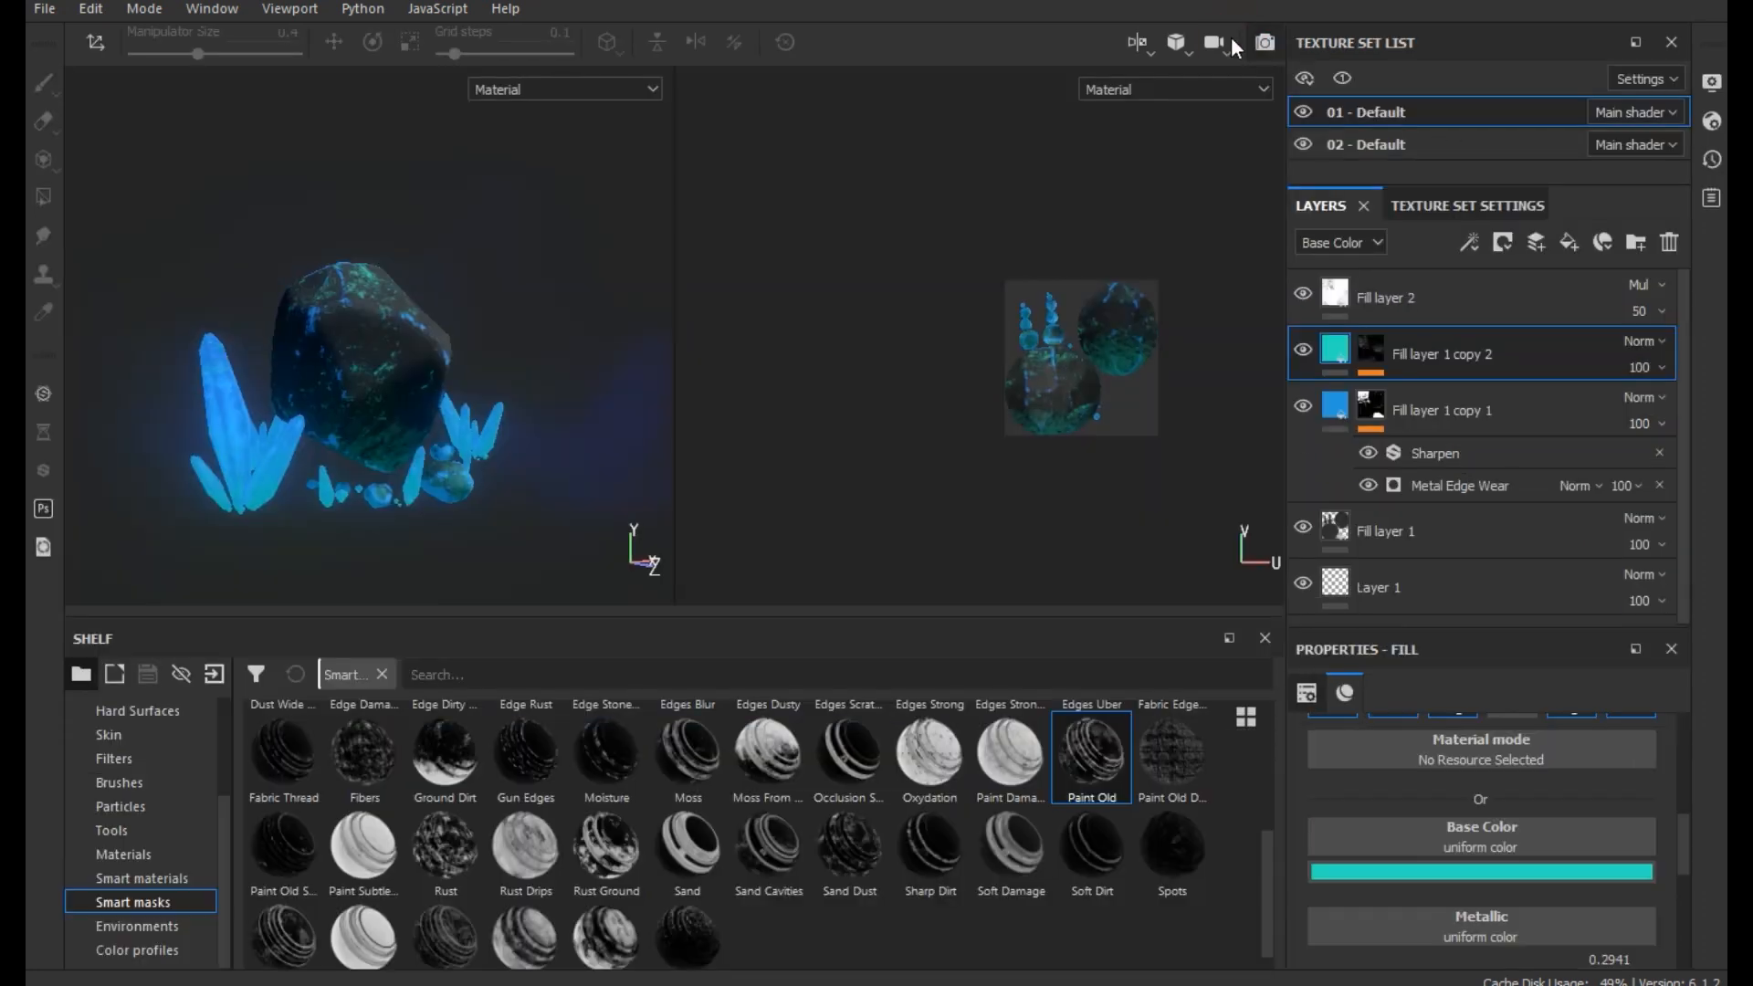
{"action": "left_click", "coordinate": [1437, 205]}
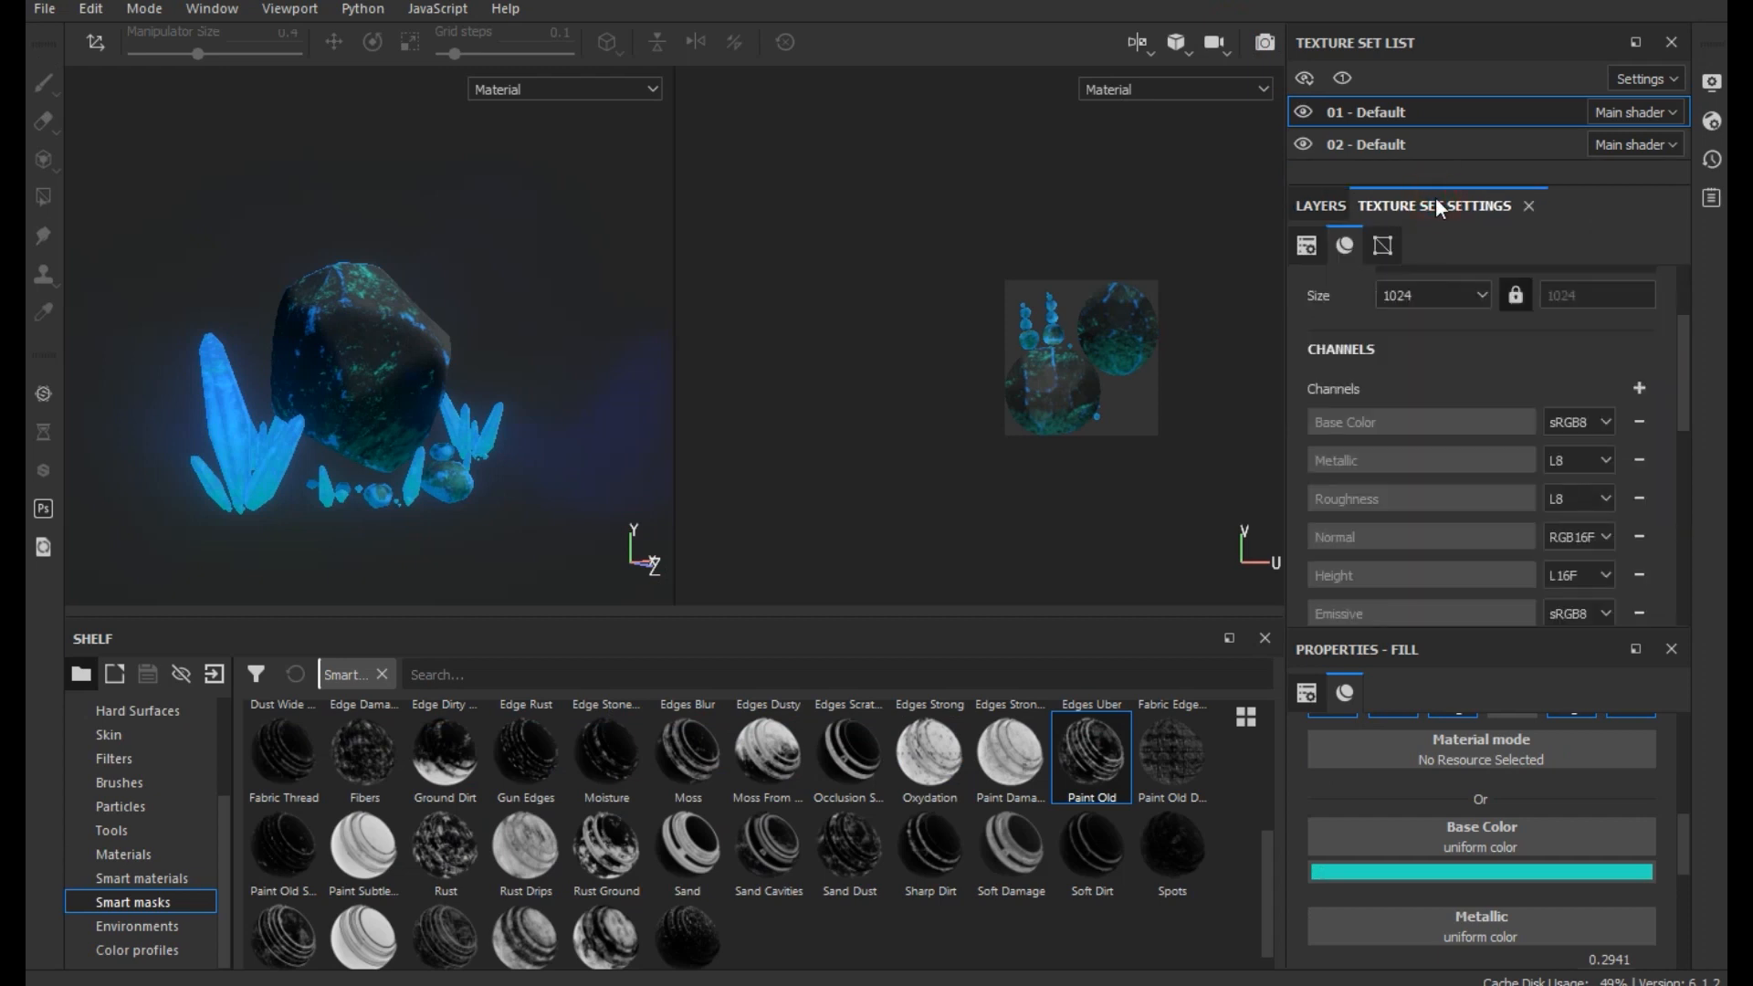
{"action": "left_click", "coordinate": [1424, 294]}
{"action": "left_click", "coordinate": [1421, 385]}
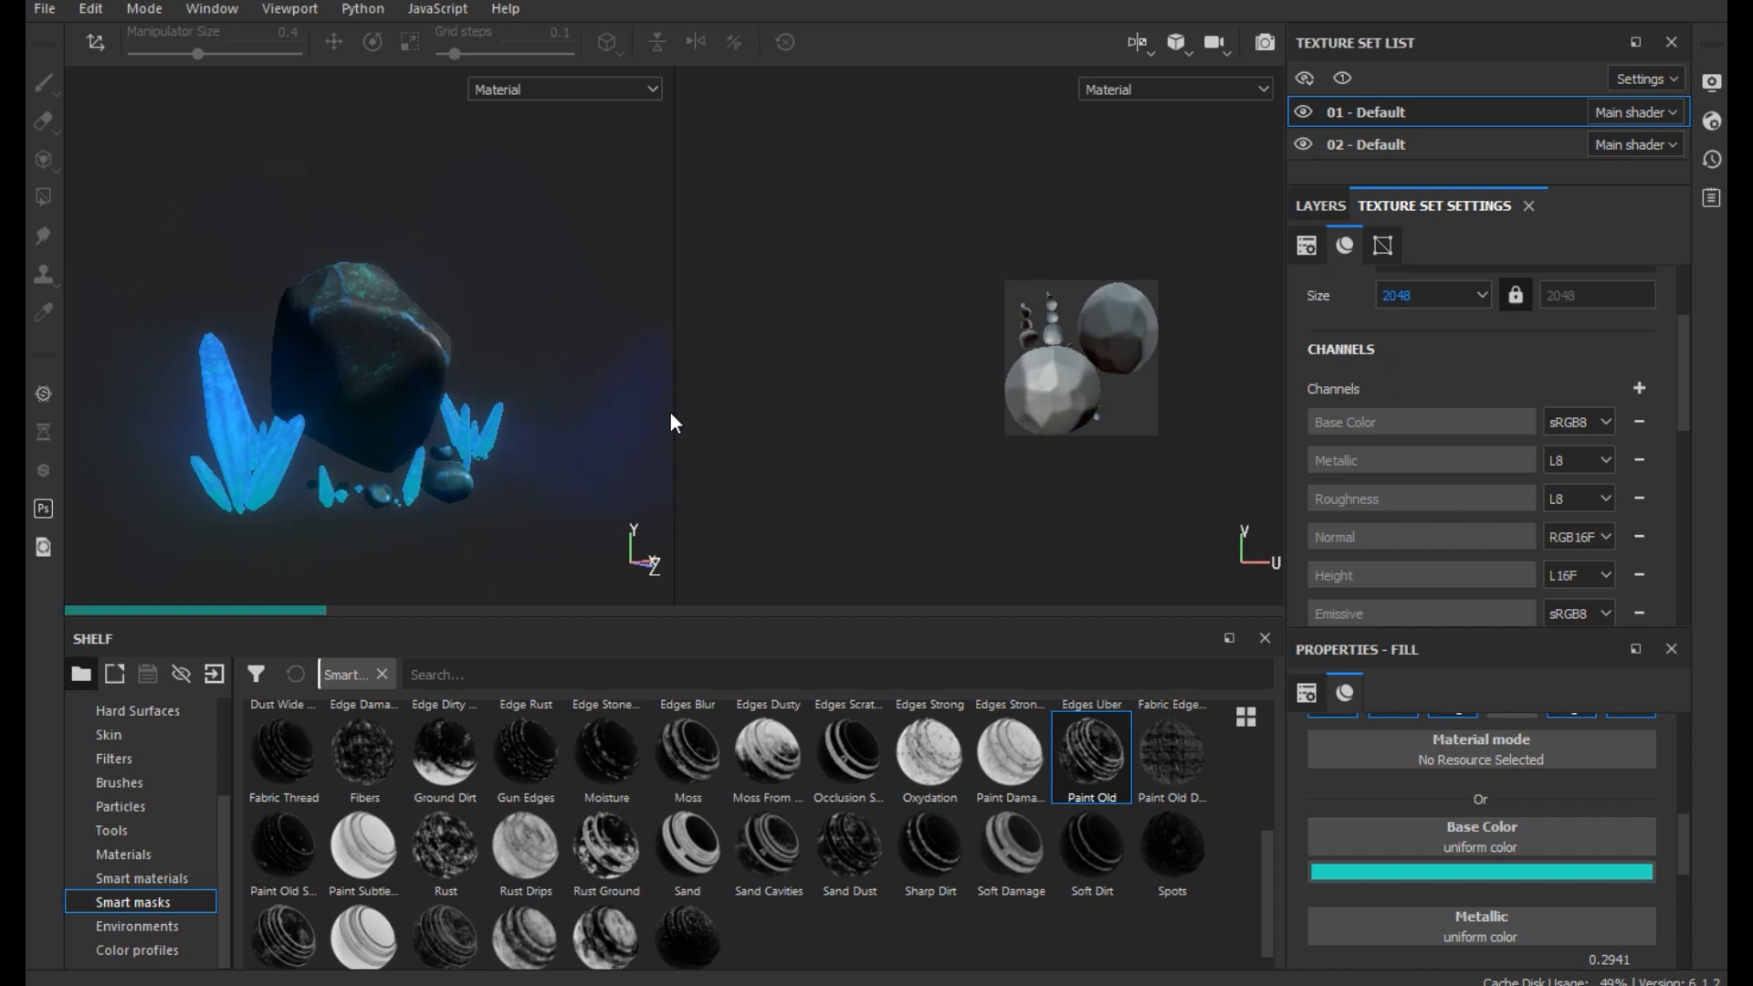
- Widen the 3D viewport over the 2D view and return to the Iray render with the camera angle reframed on the rock
{"action": "left_click_drag", "start_coordinate": [676, 411], "coordinate": [1589, 392]}
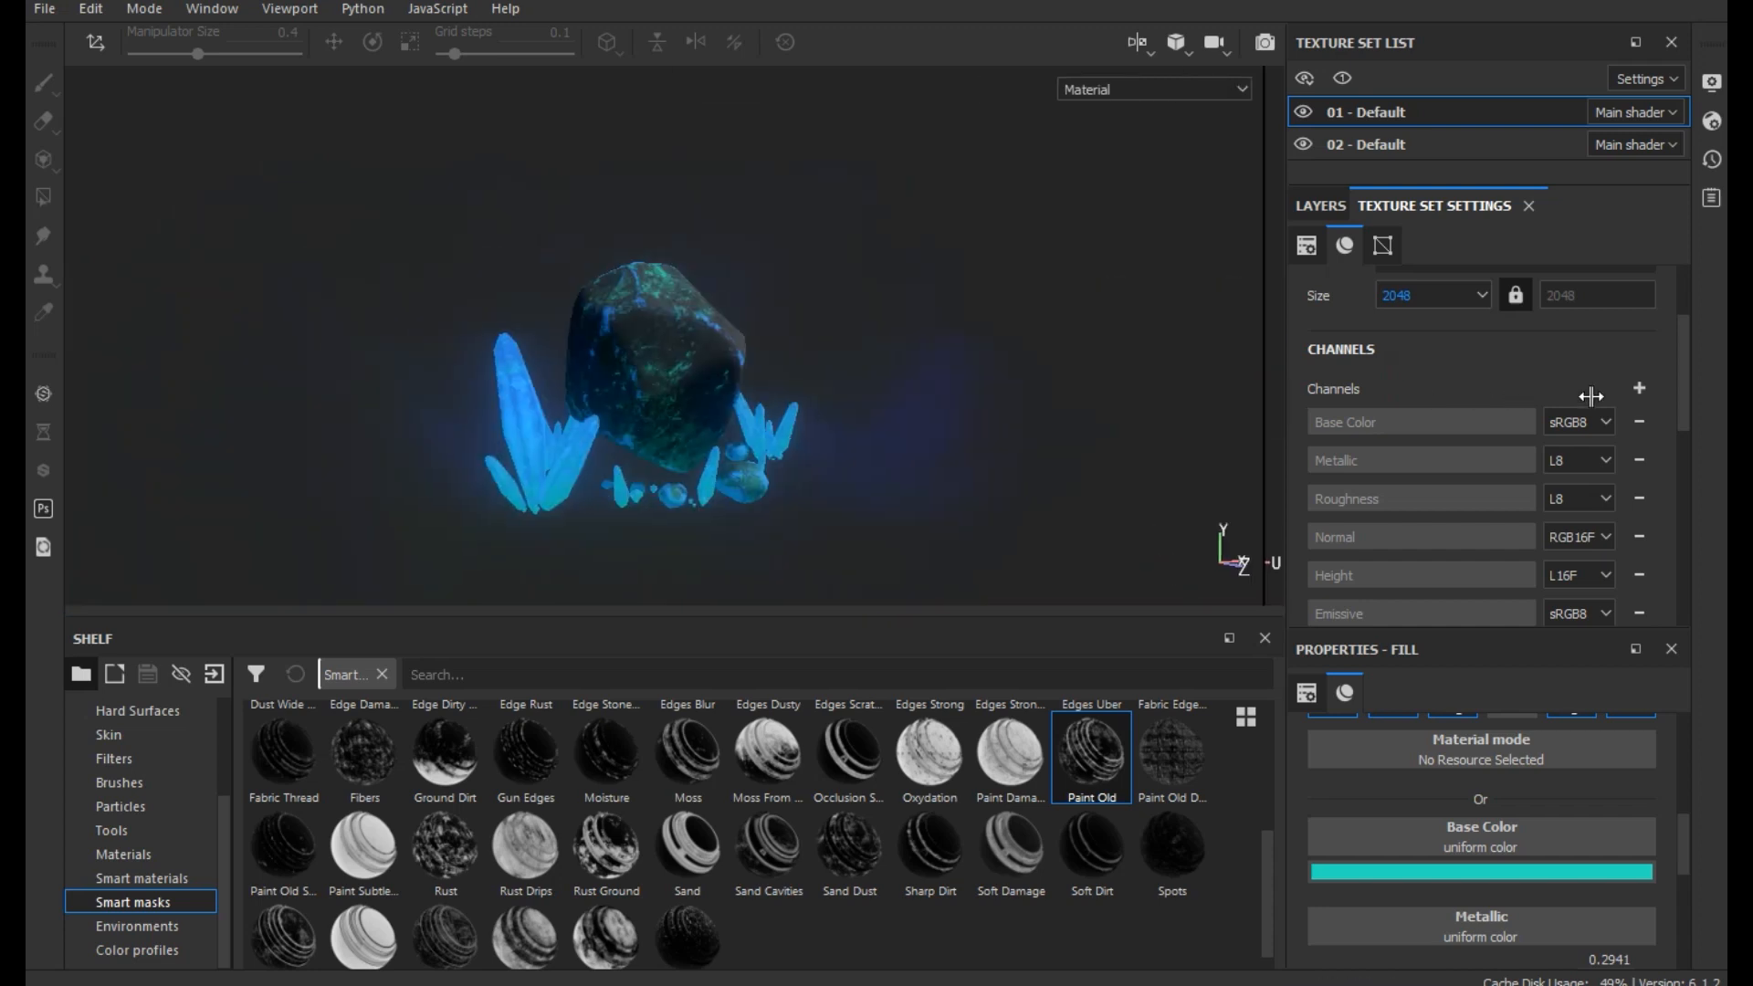
{"action": "left_click", "coordinate": [1264, 43]}
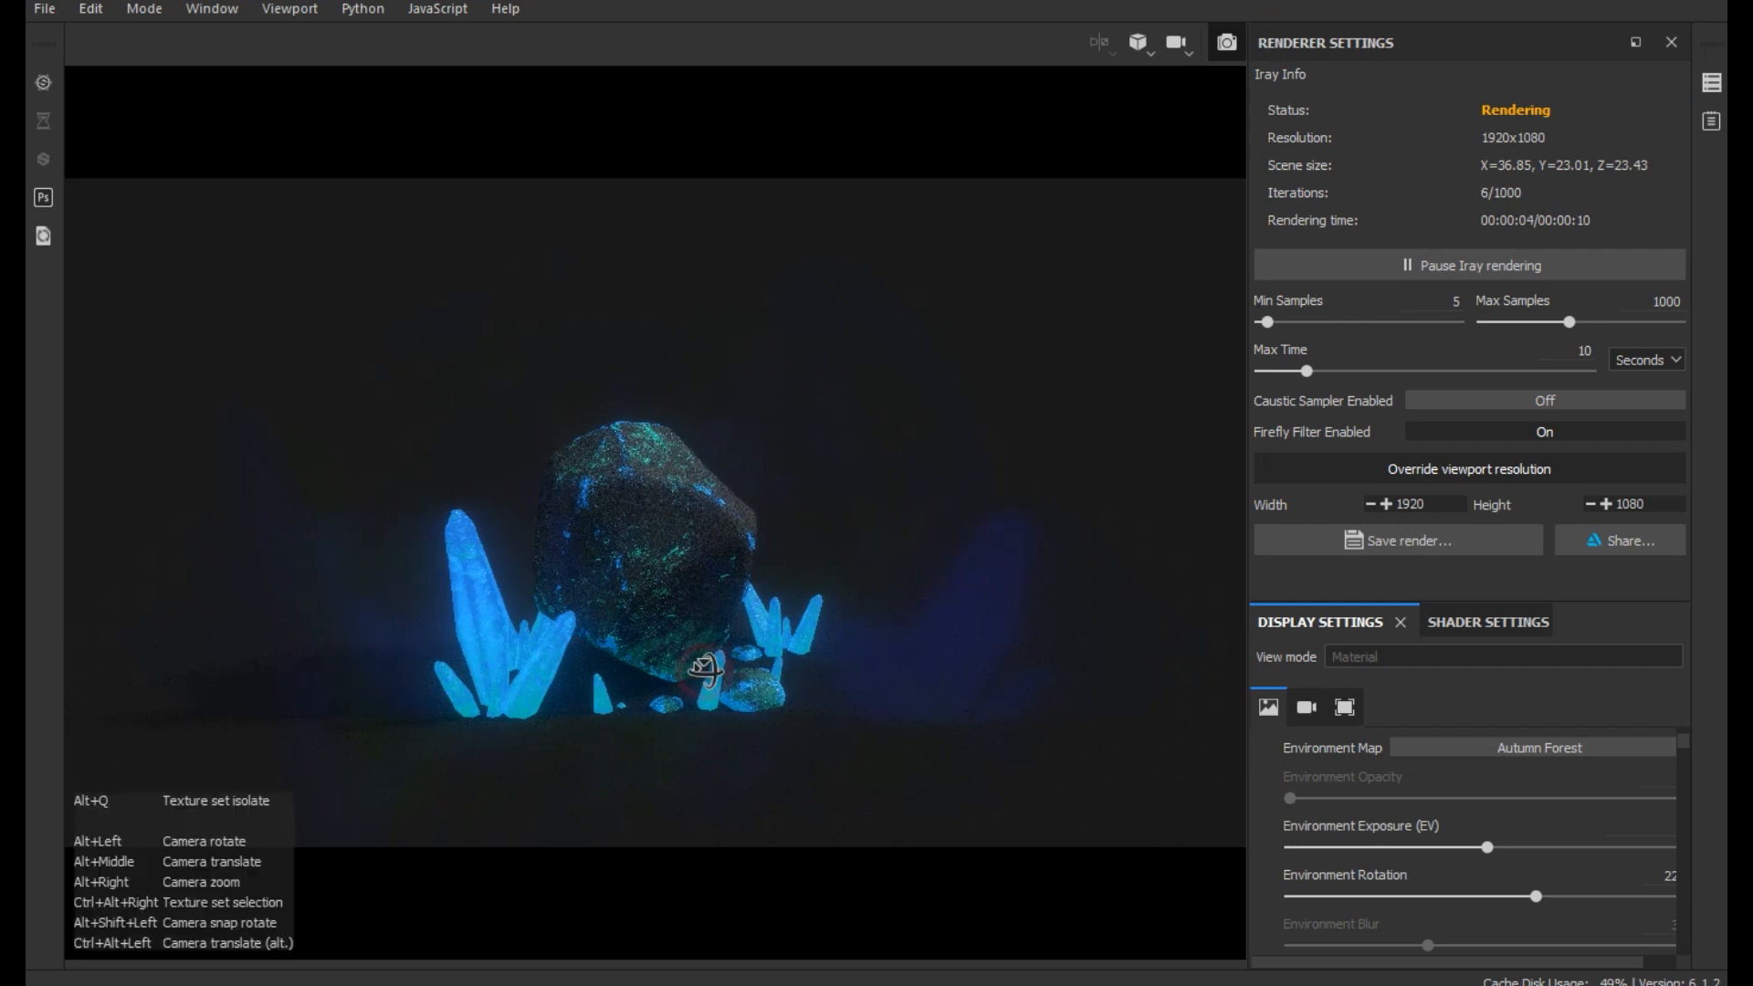
{"action": "left_click_drag", "start_coordinate": [703, 670], "coordinate": [756, 681], "text": "alt"}
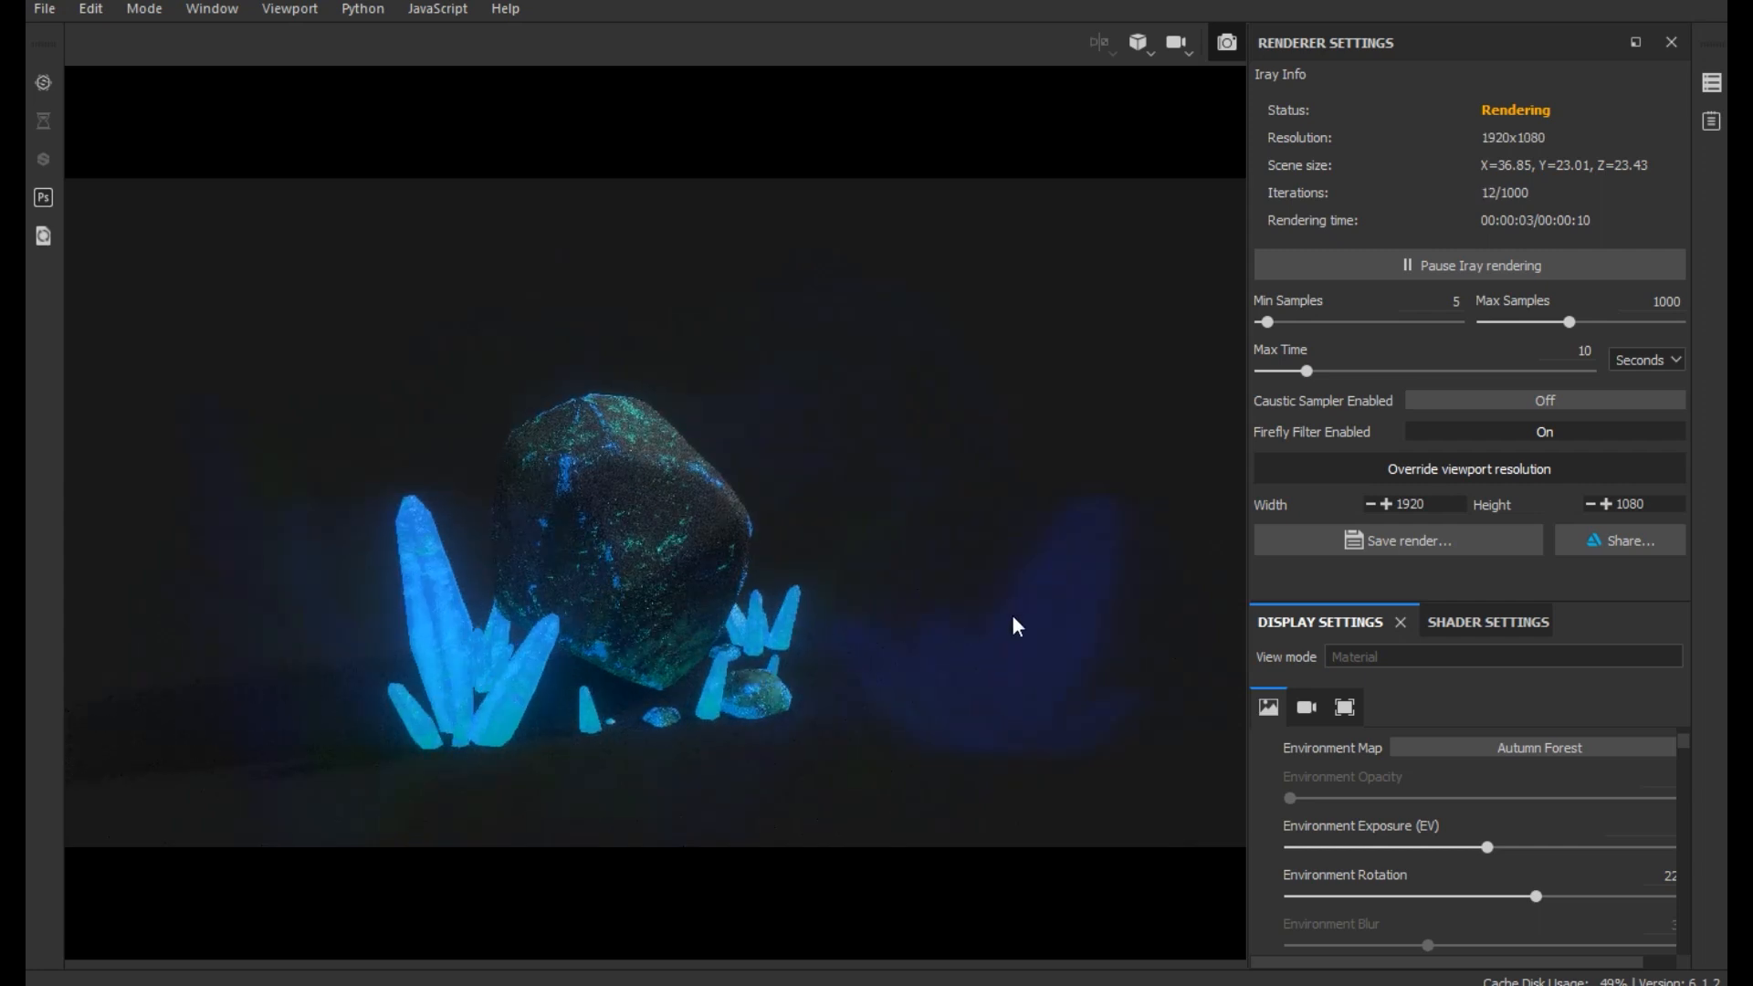
- Lower the Glare effect's Luminance to 0.42 in the camera settings of the Iray render
{"action": "scroll", "coordinate": [1357, 796], "scroll_direction": "down", "scroll_amount": 10}
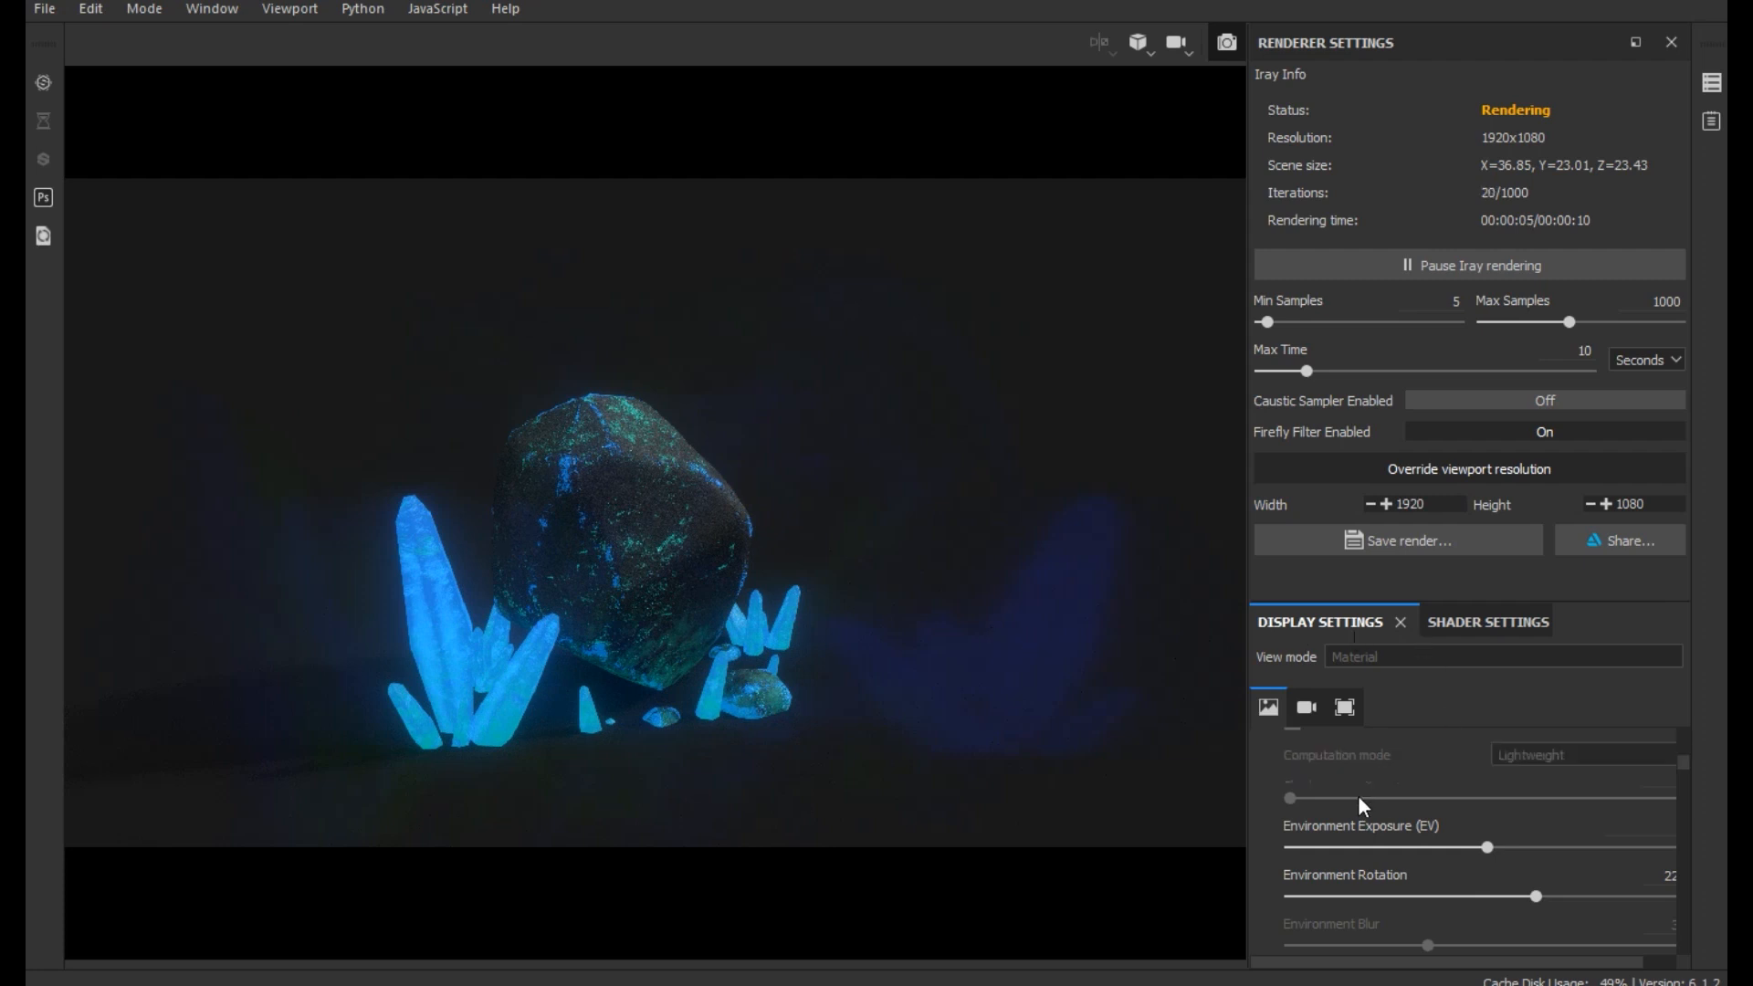
{"action": "scroll", "coordinate": [1302, 807], "scroll_direction": "down", "scroll_amount": 8}
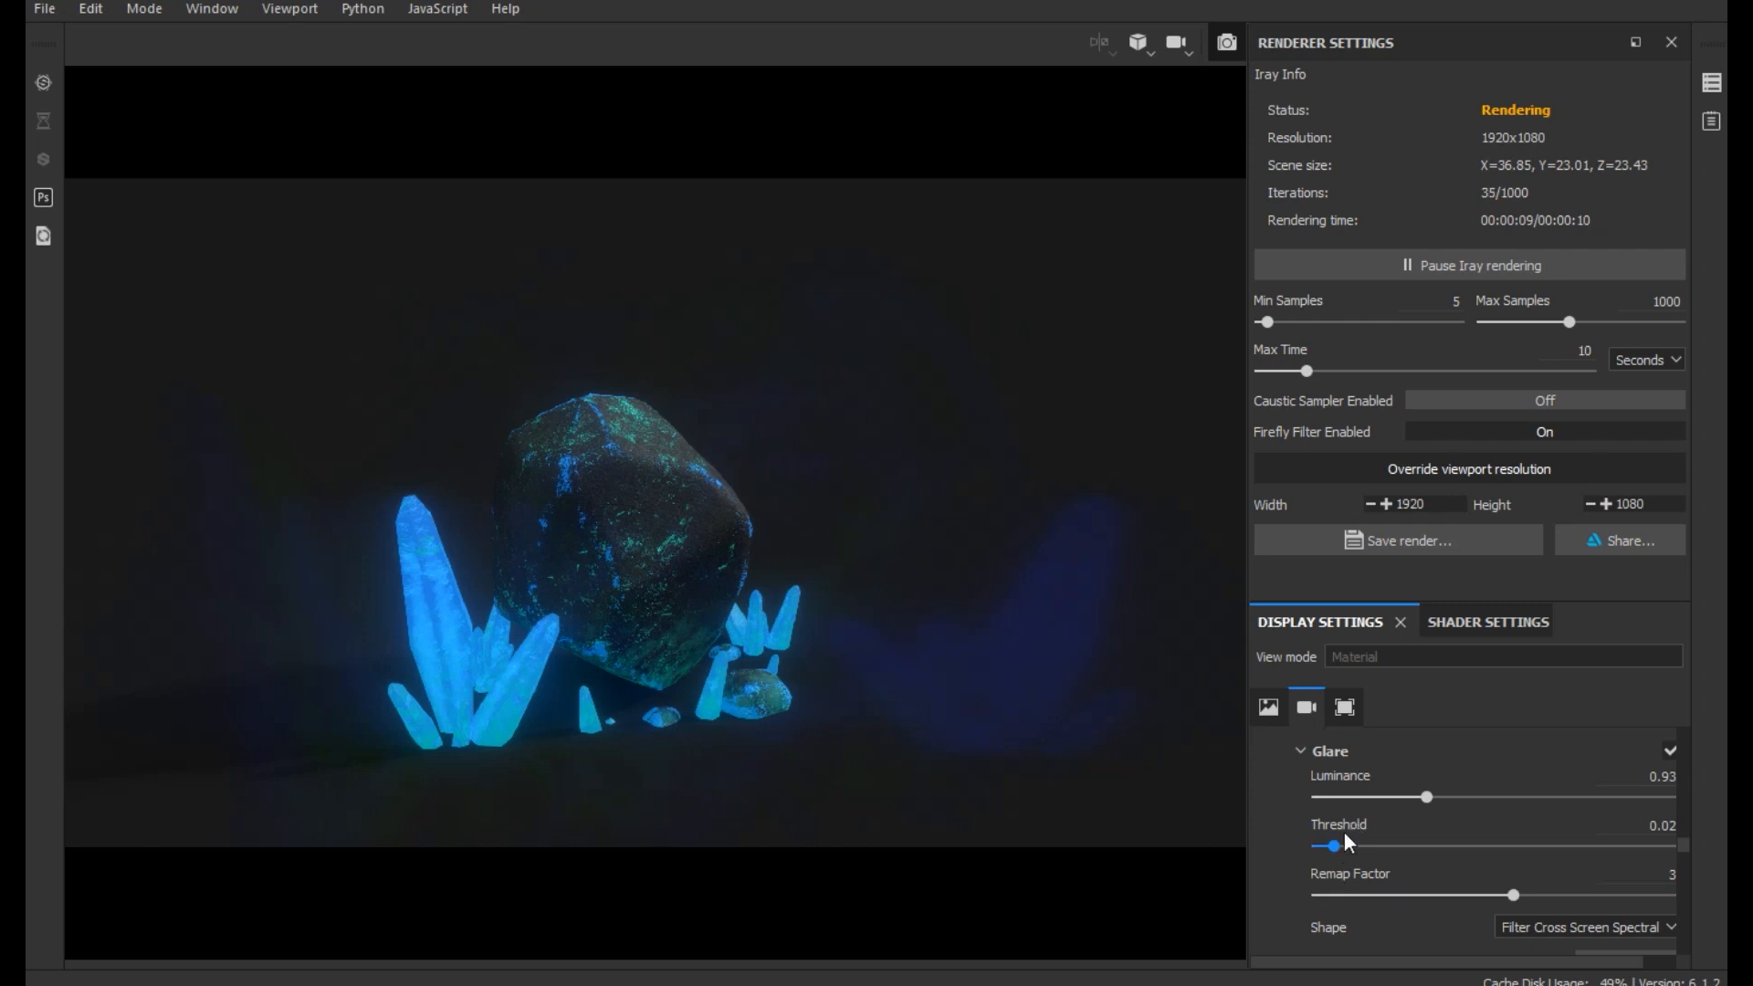
{"action": "left_click_drag", "start_coordinate": [1412, 800], "coordinate": [1392, 800]}
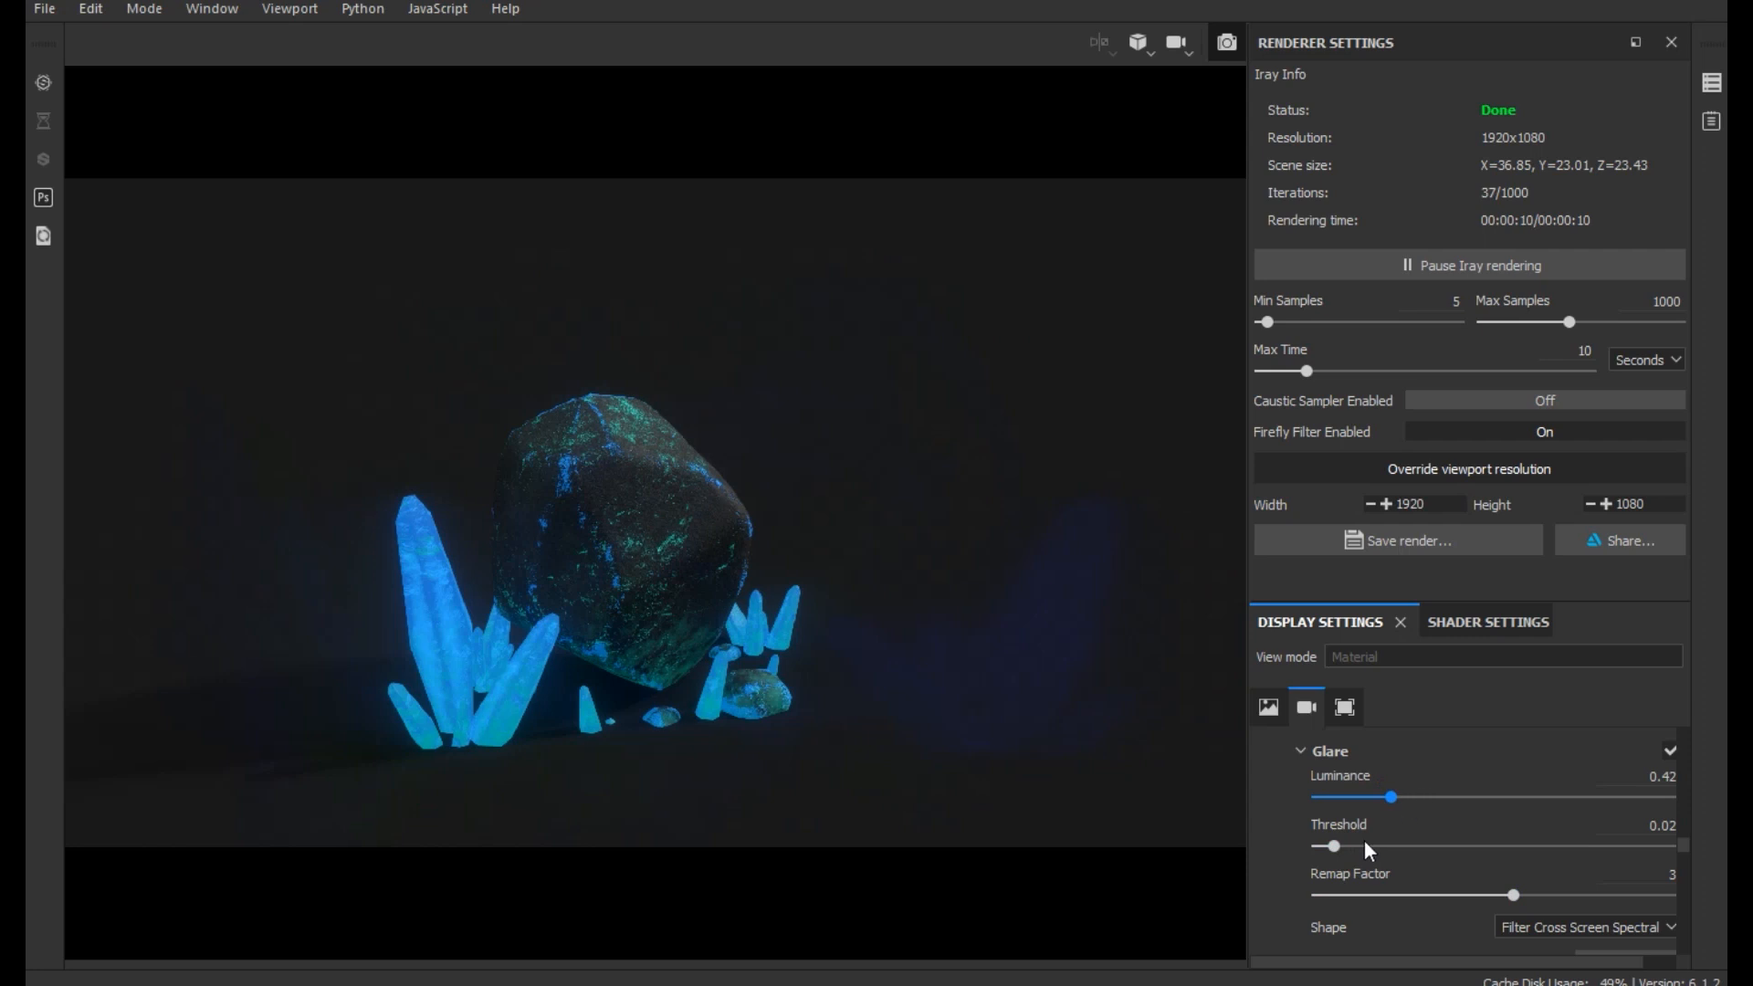
- Lower the Glare effect's Threshold slightly and raise its Luminance a little in the camera settings
{"action": "left_click_drag", "start_coordinate": [1333, 854], "coordinate": [1324, 847]}
{"action": "left_click", "coordinate": [1405, 794]}
- Open the environment's Clear color for editing and set it to a neutral near-black with RGB 0.009
{"action": "scroll", "coordinate": [1397, 767], "scroll_direction": "up", "scroll_amount": 10}
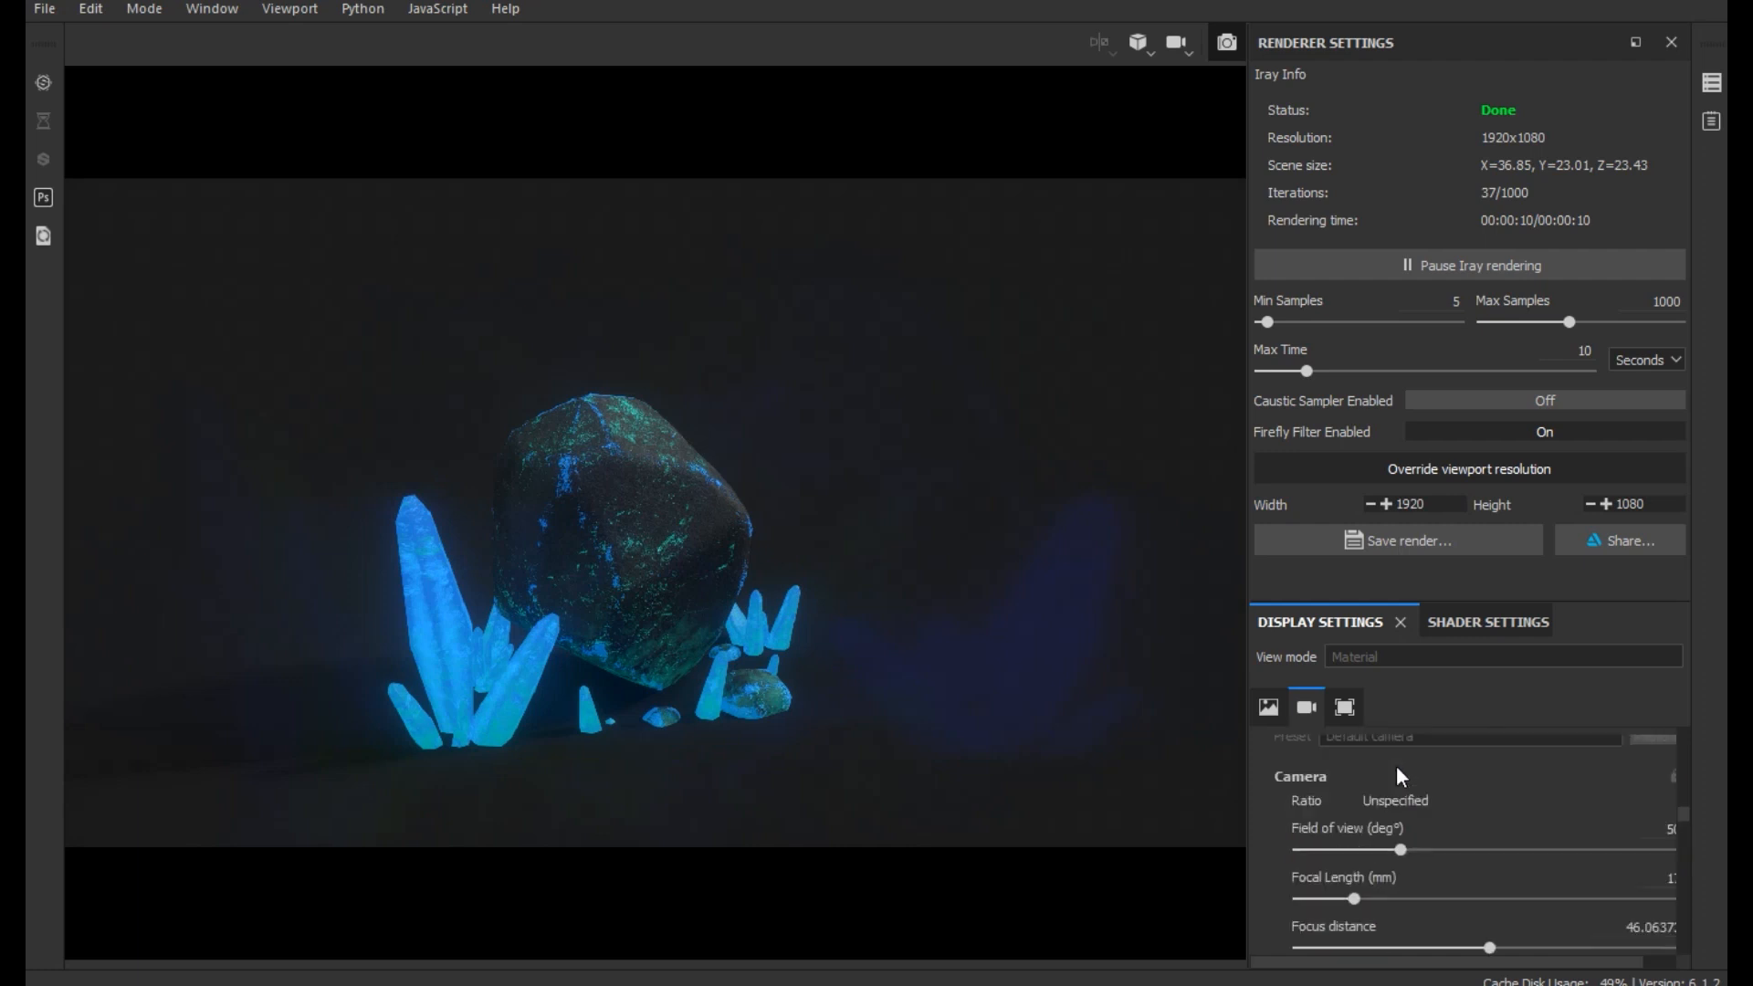
{"action": "scroll", "coordinate": [1395, 765], "scroll_direction": "up", "scroll_amount": 1}
{"action": "scroll", "coordinate": [1396, 766], "scroll_direction": "down", "scroll_amount": 1}
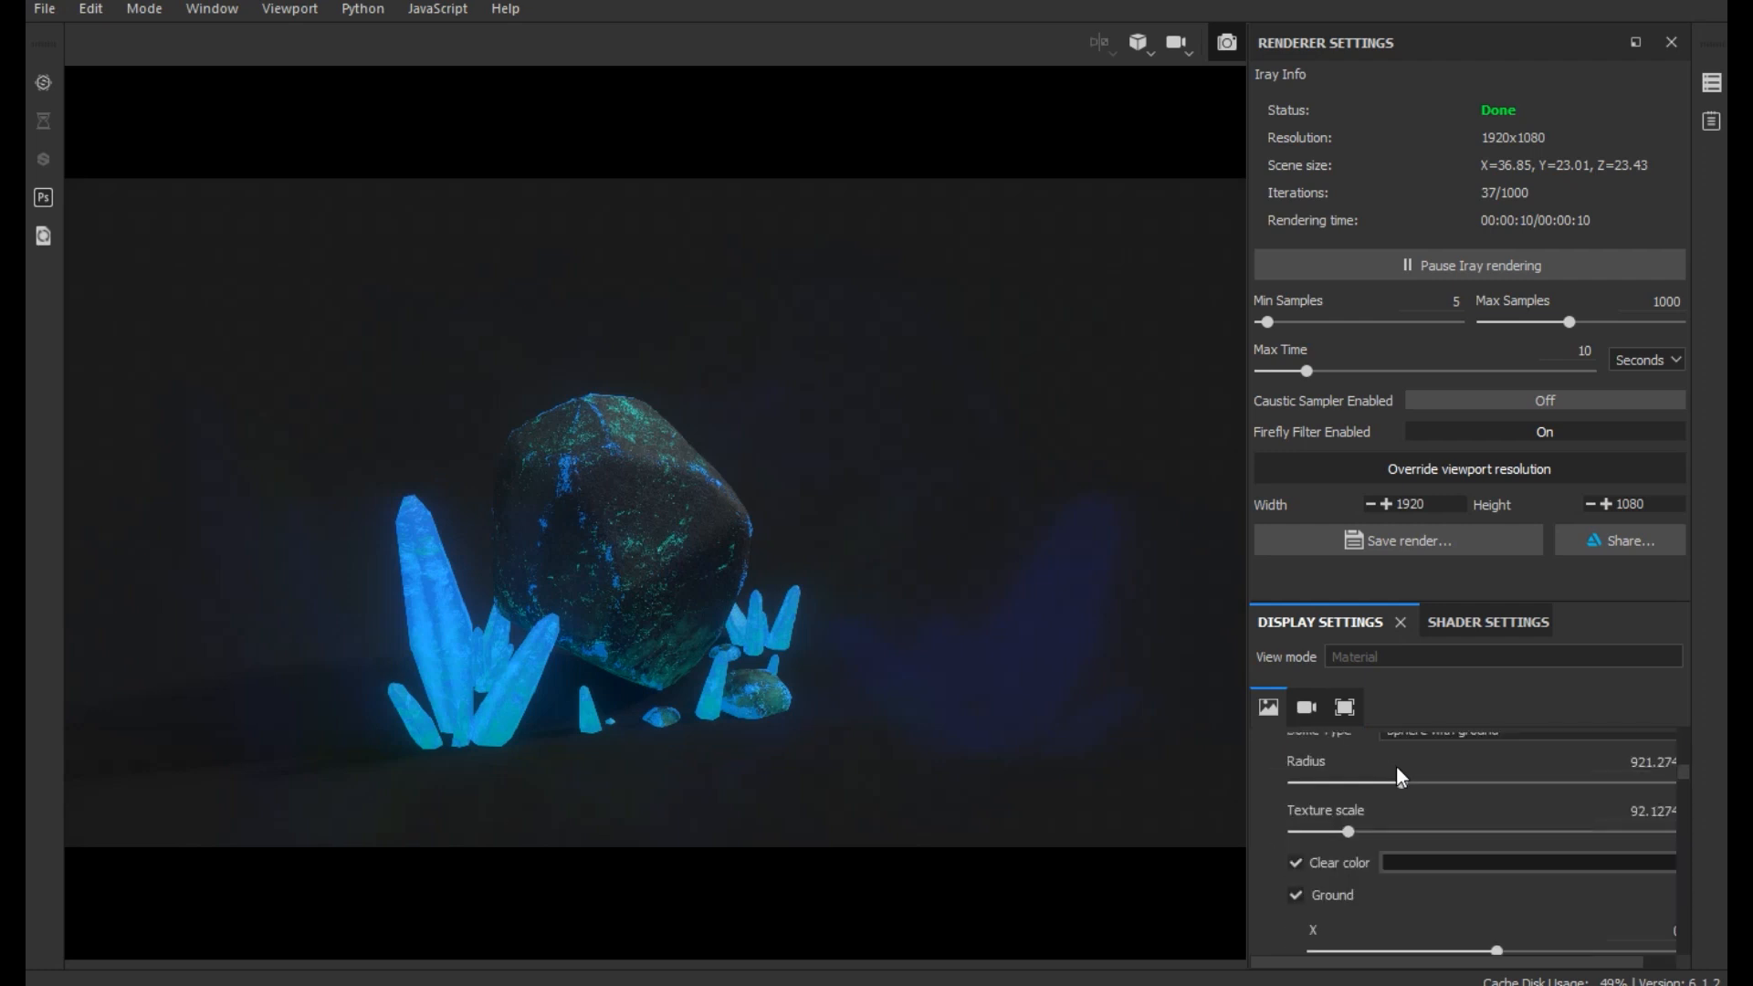
{"action": "left_click", "coordinate": [1389, 790]}
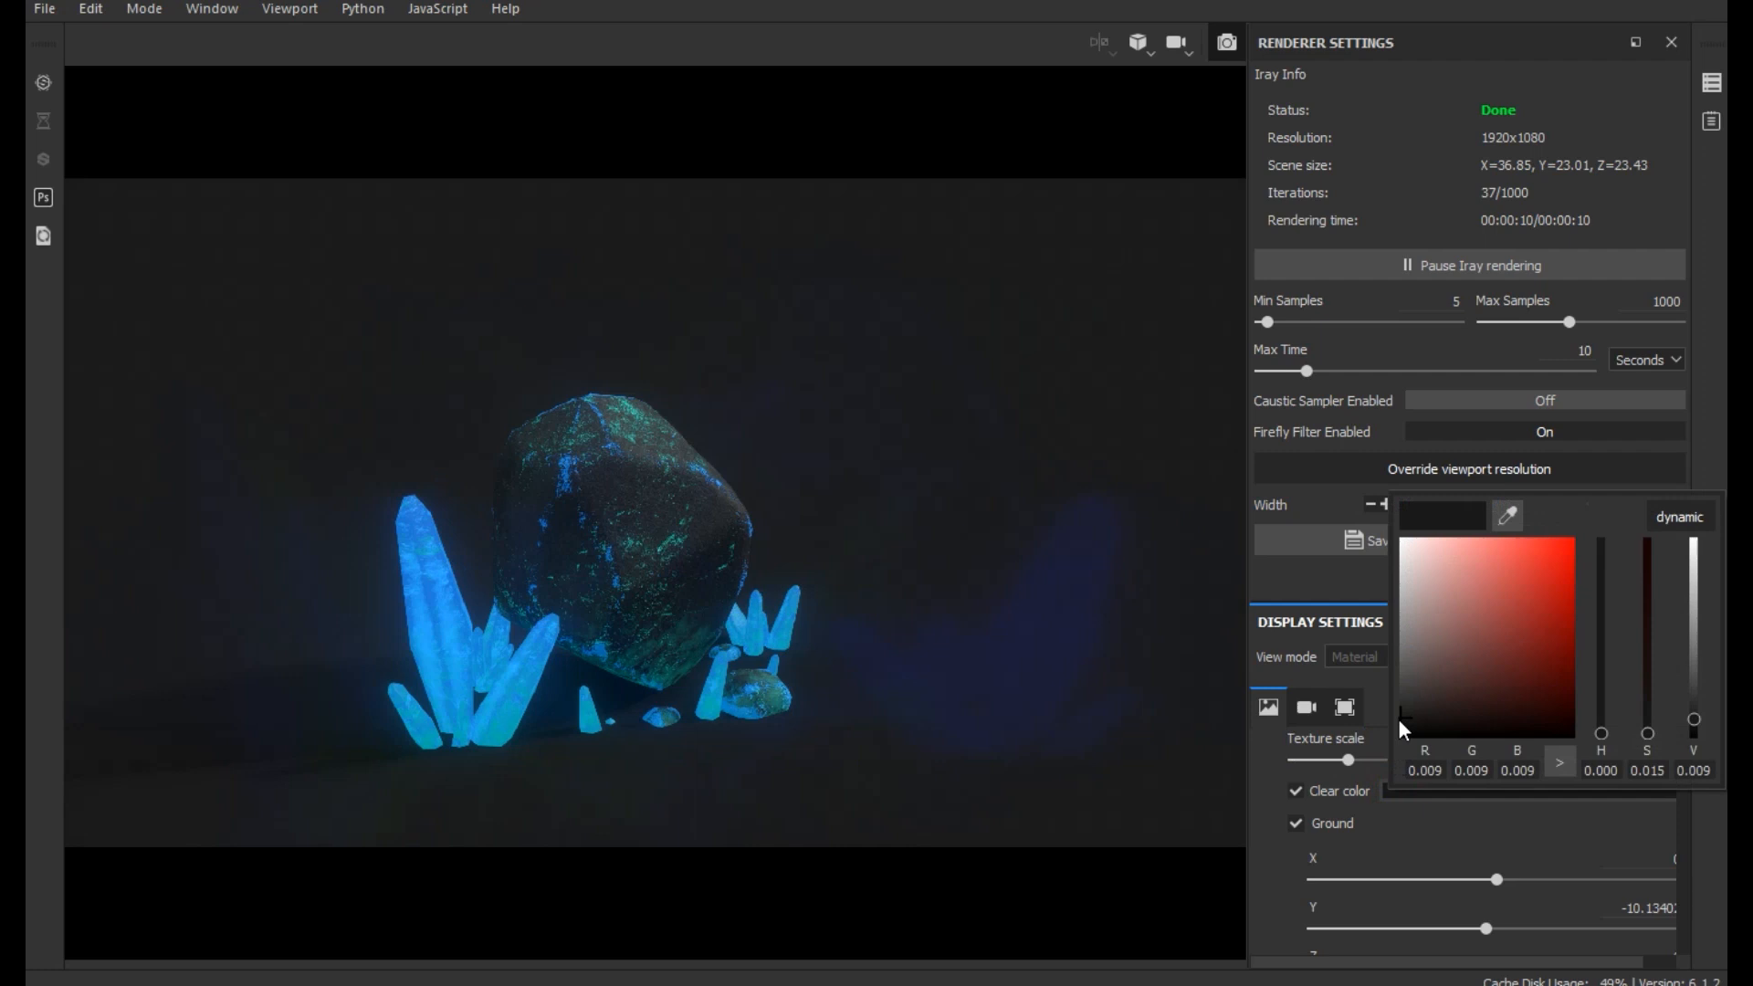
{"action": "left_click", "coordinate": [1400, 721]}
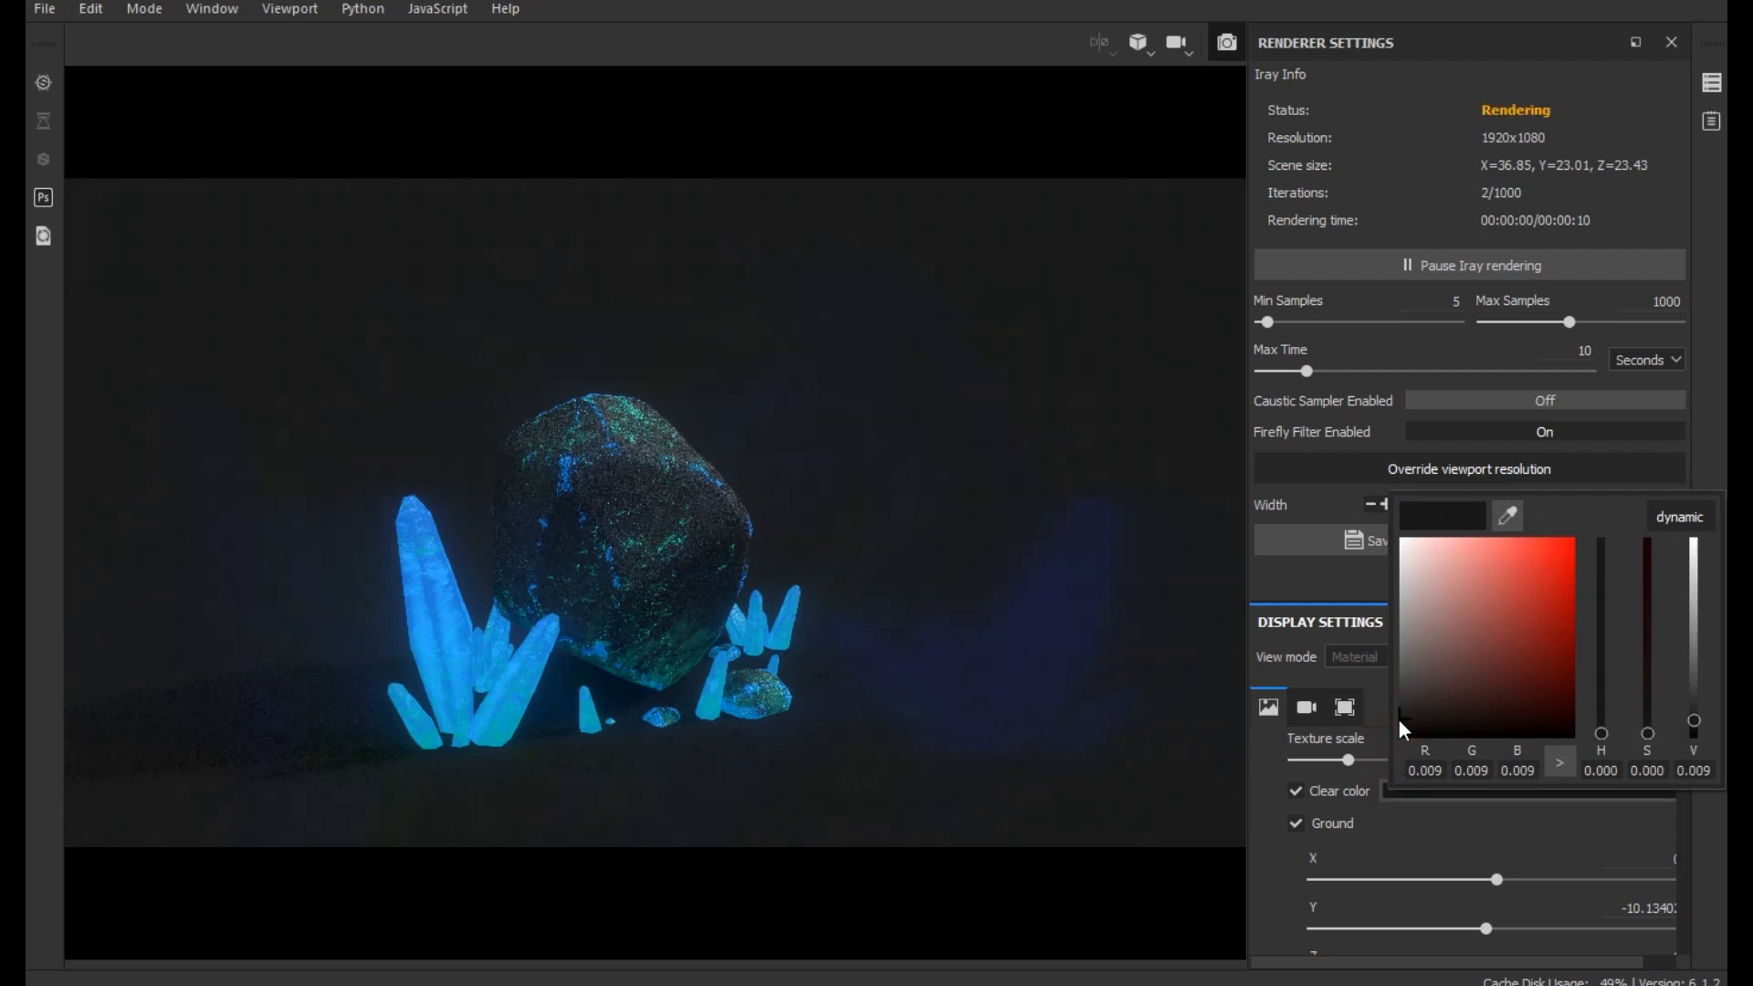
{"action": "left_click", "coordinate": [1400, 722]}
{"action": "left_click", "coordinate": [1399, 721]}
- Try lighter grey Clear colors for the render background, ranging from value 0.040 up to 0.693 and down to 0.082
{"action": "left_click", "coordinate": [1403, 694]}
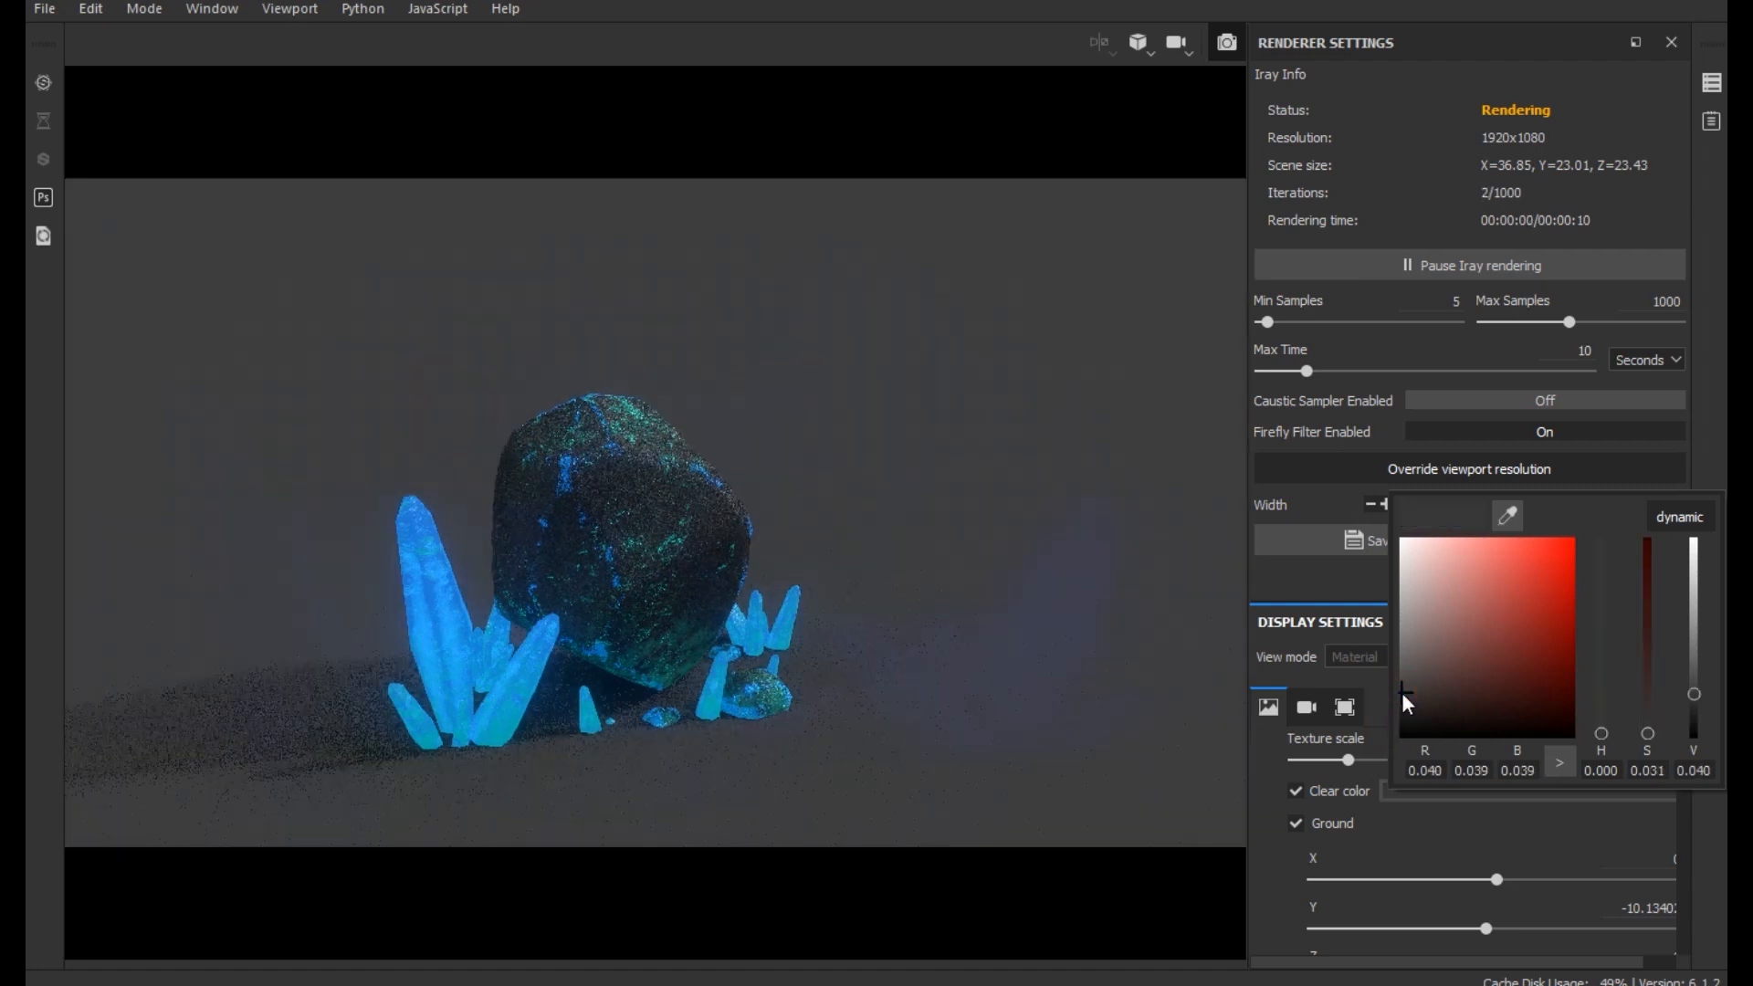
{"action": "left_click", "coordinate": [1400, 568]}
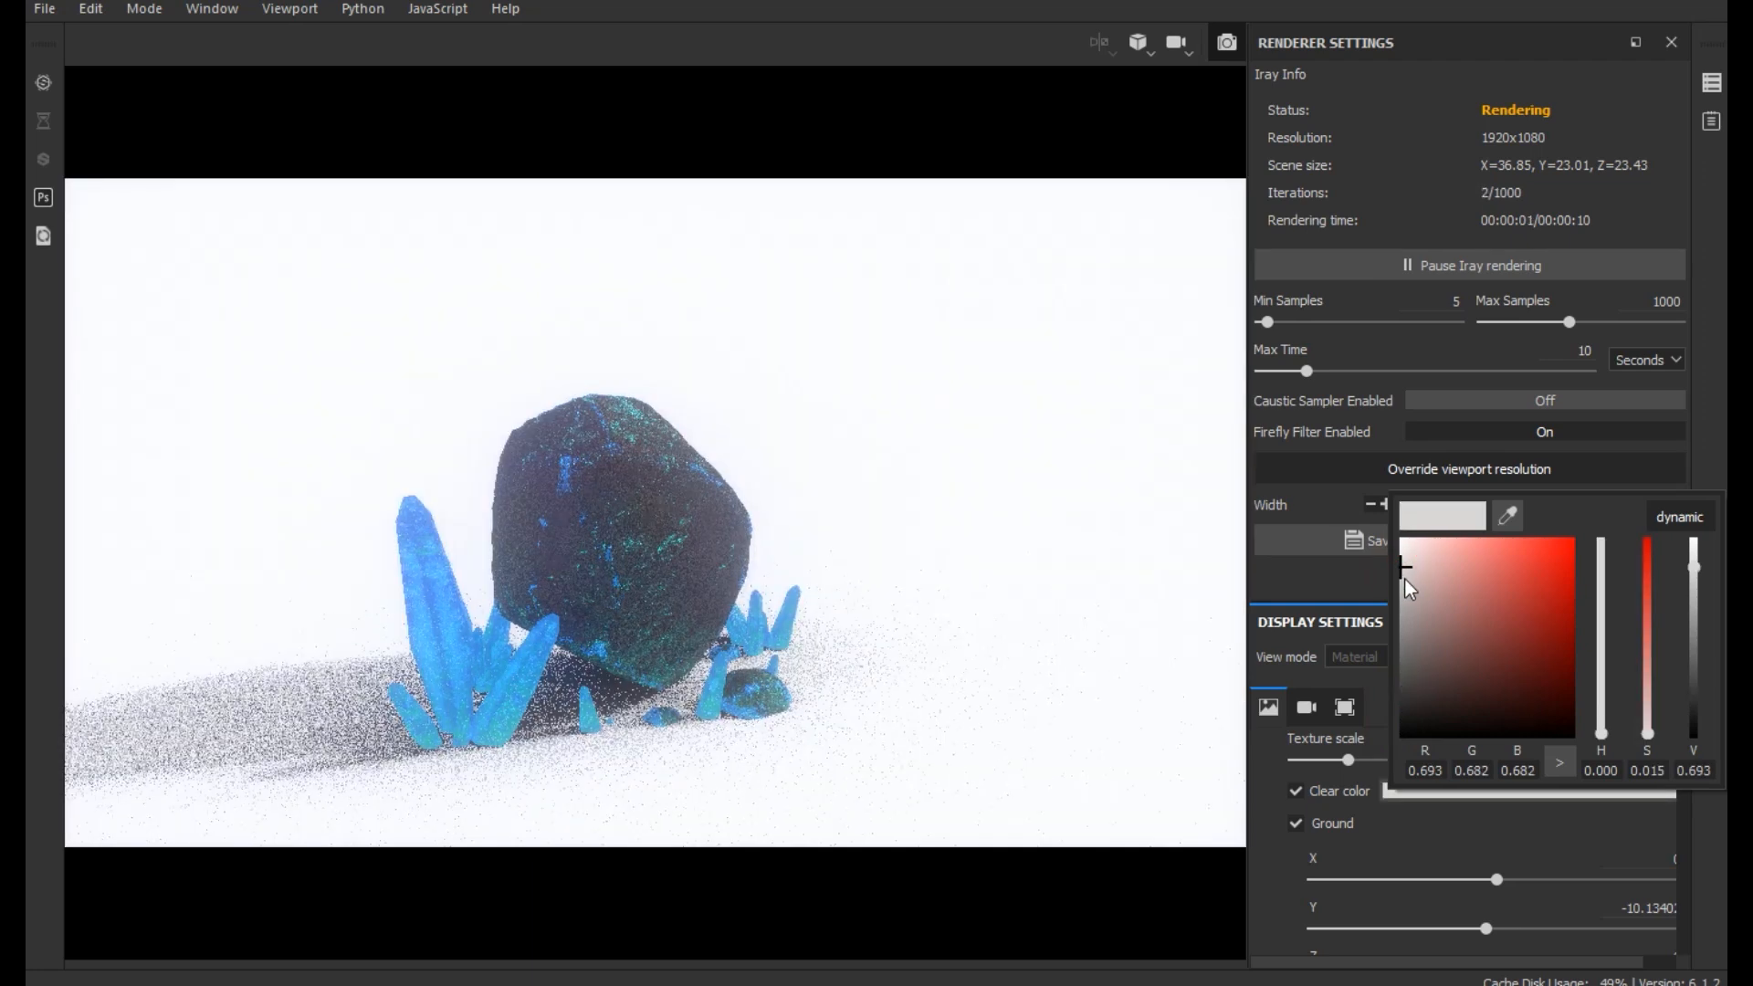
{"action": "left_click", "coordinate": [1403, 611]}
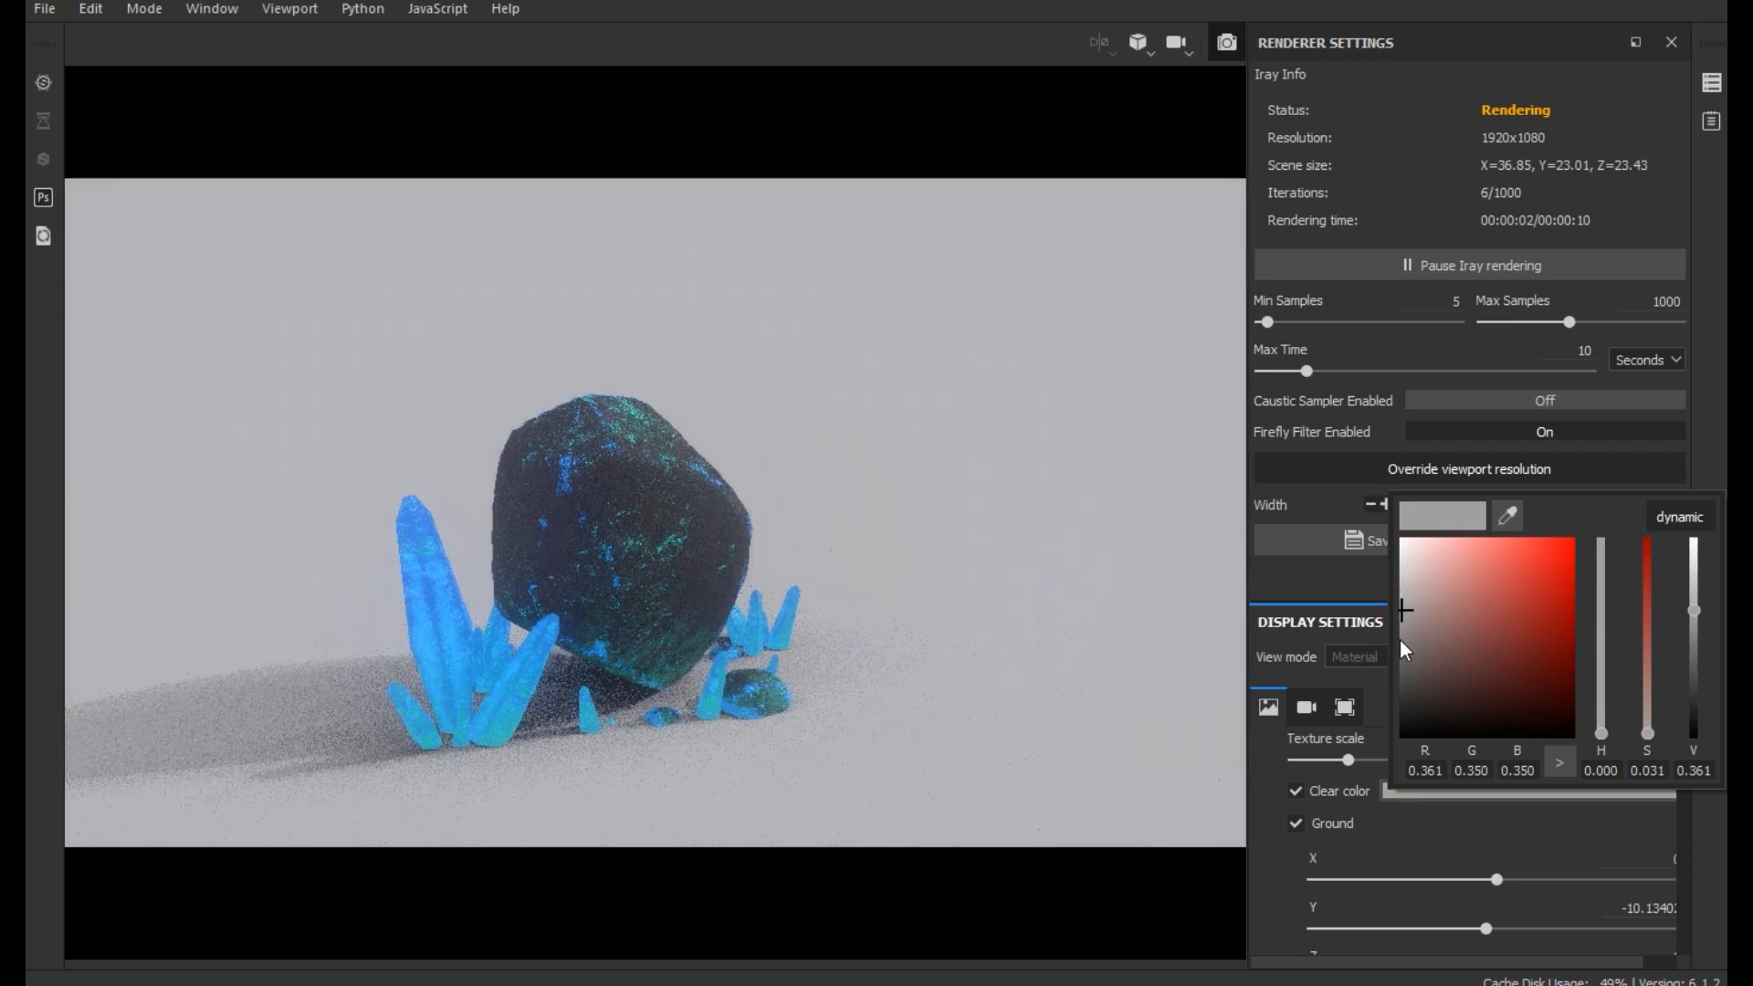
{"action": "left_click", "coordinate": [1406, 639]}
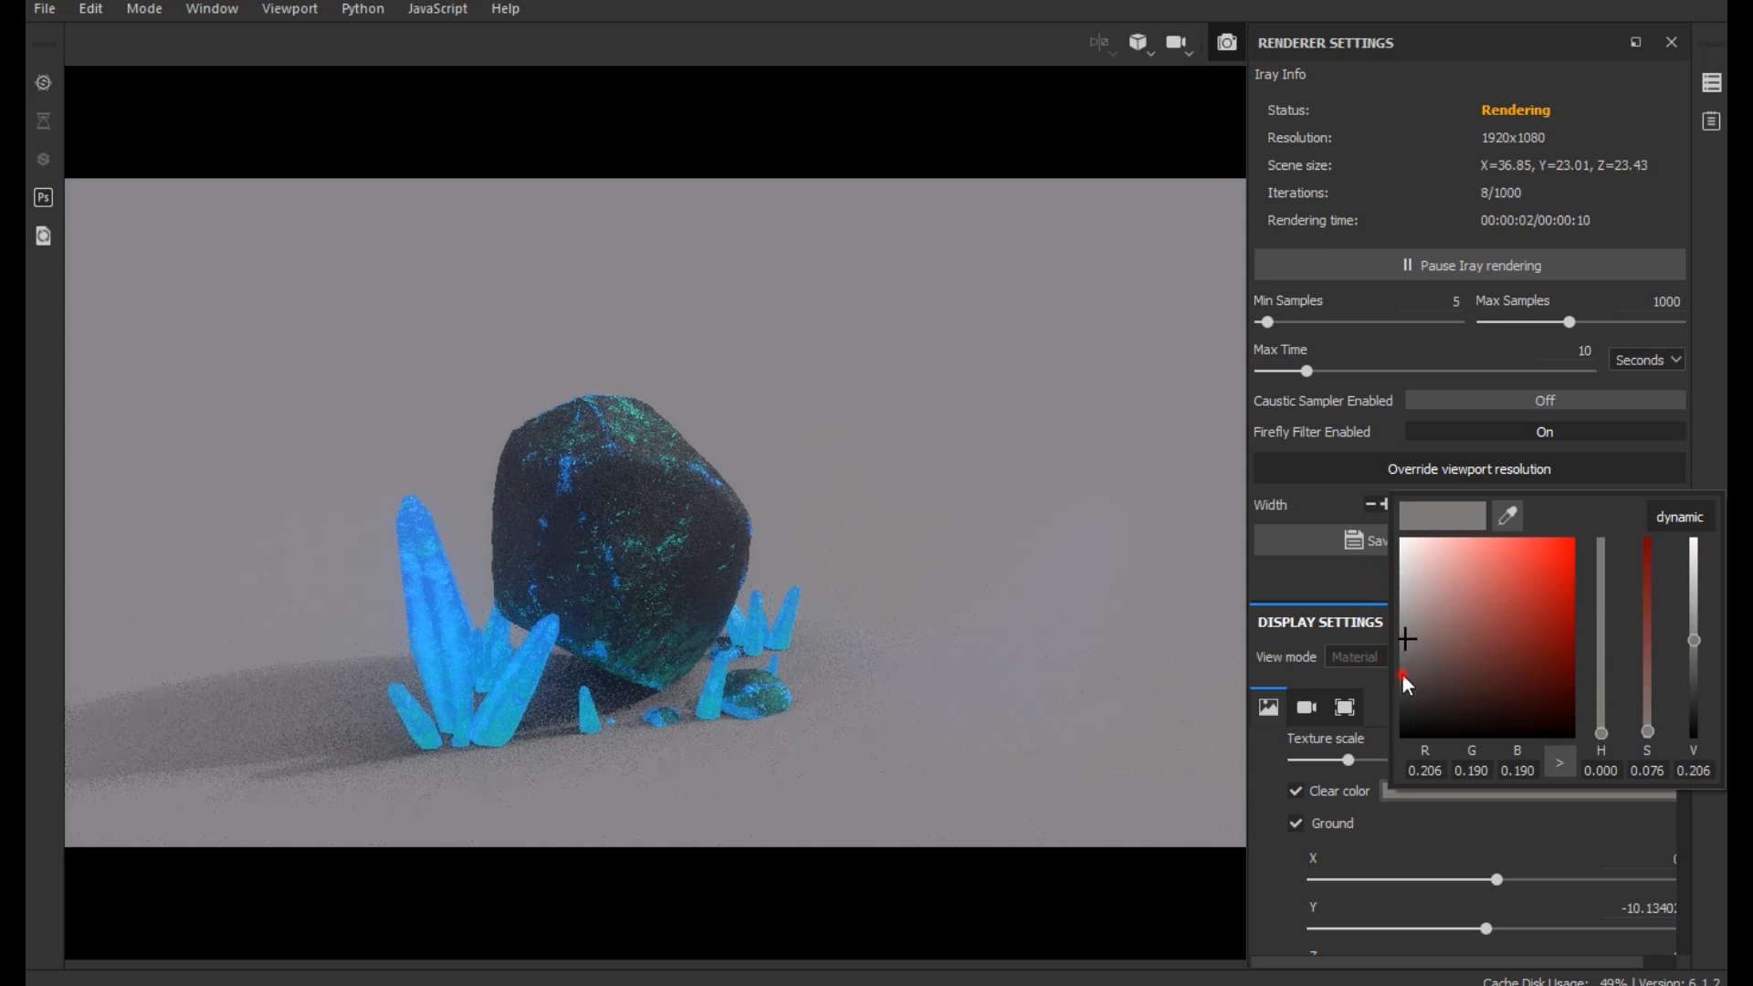
{"action": "left_click", "coordinate": [1403, 676]}
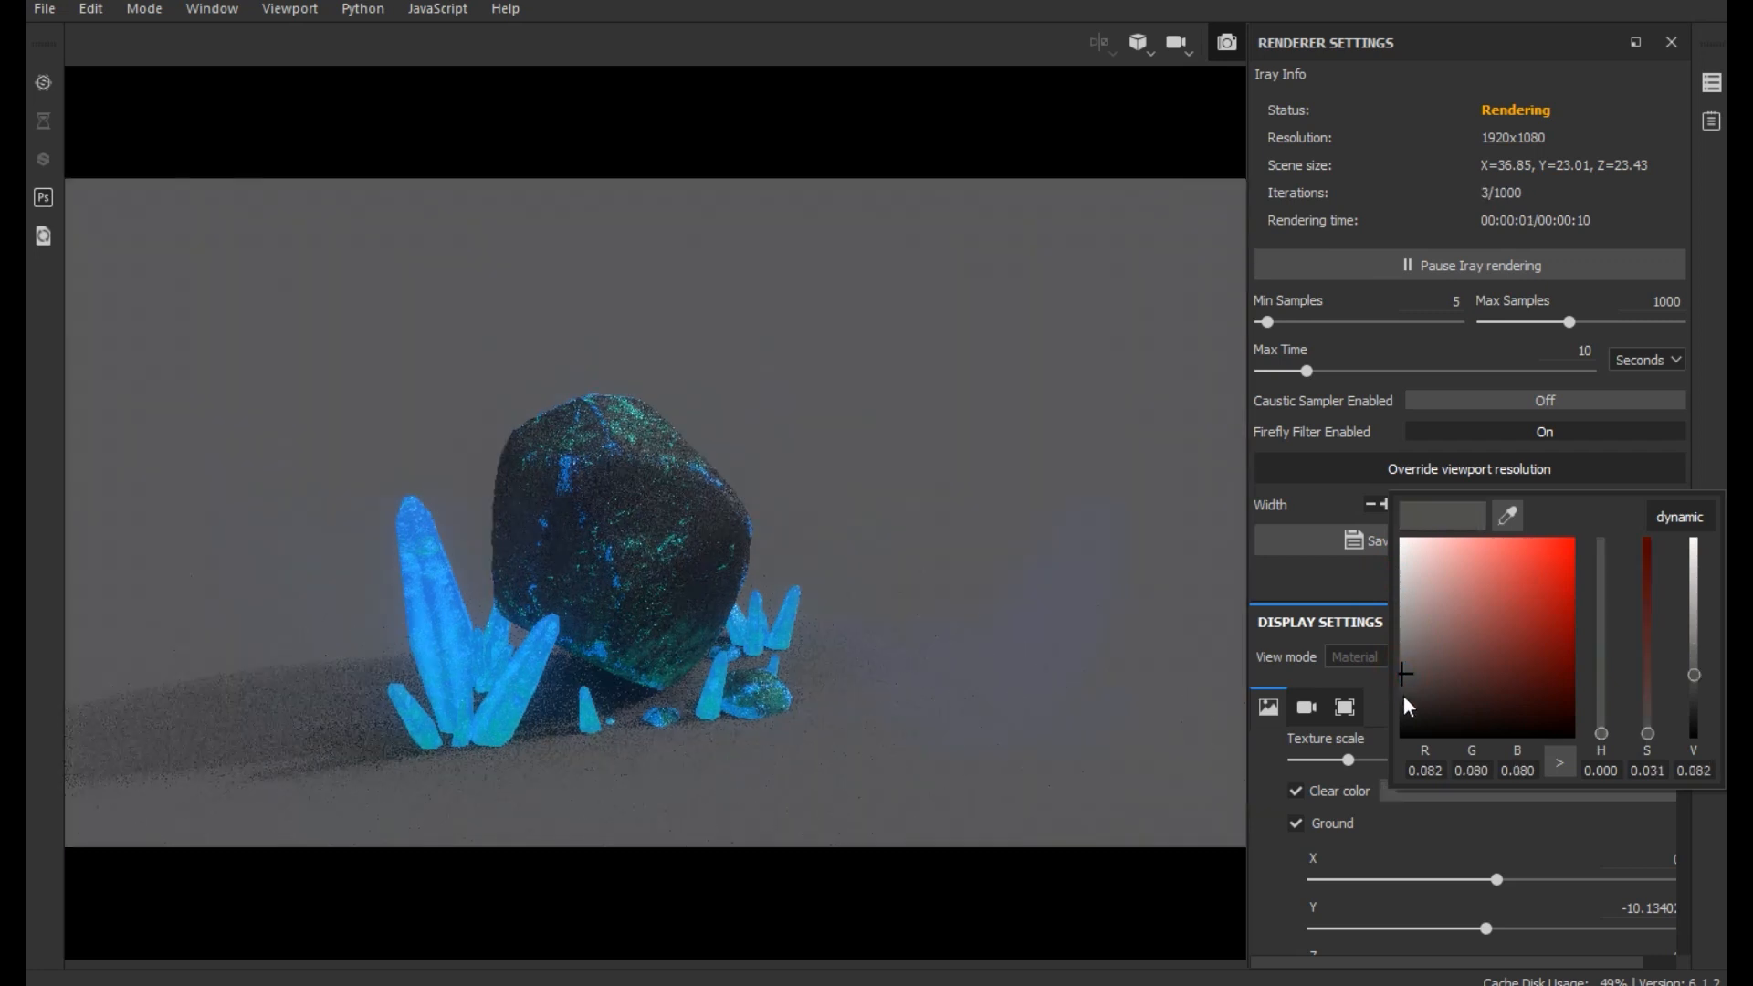
- Darken the environment's Clear color gradually to a neutral near-black and close the color picker
{"action": "left_click", "coordinate": [1404, 705]}
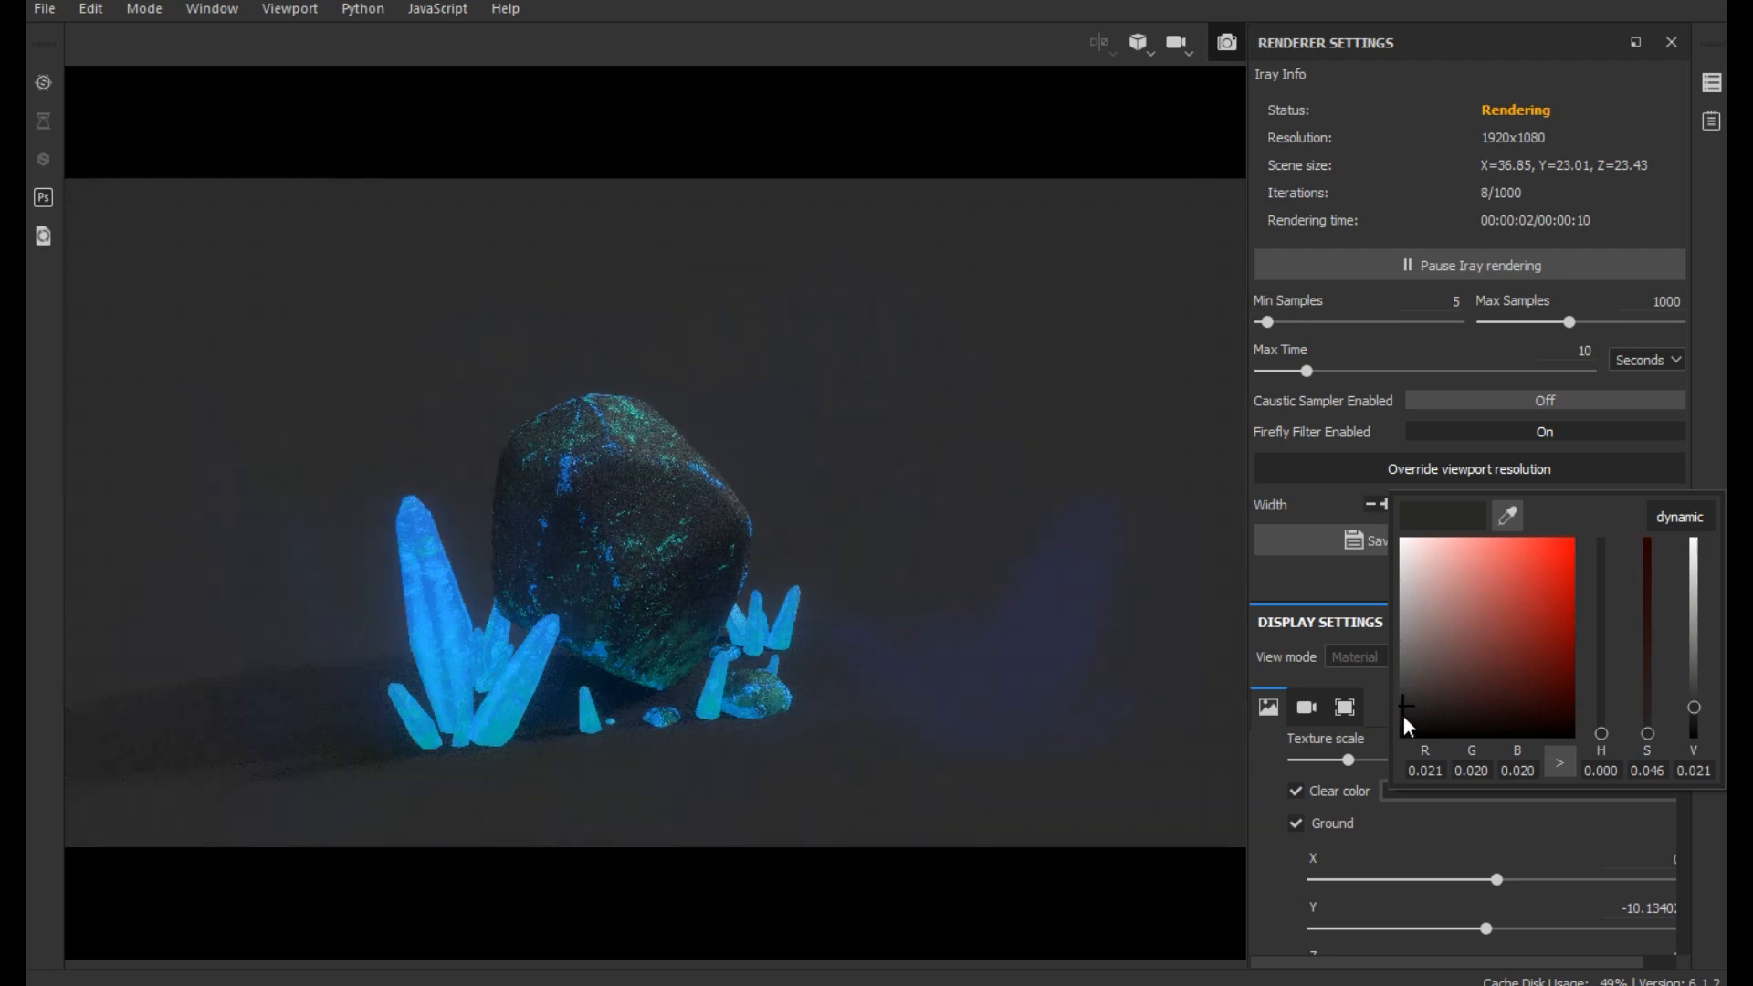
{"action": "left_click", "coordinate": [1404, 716]}
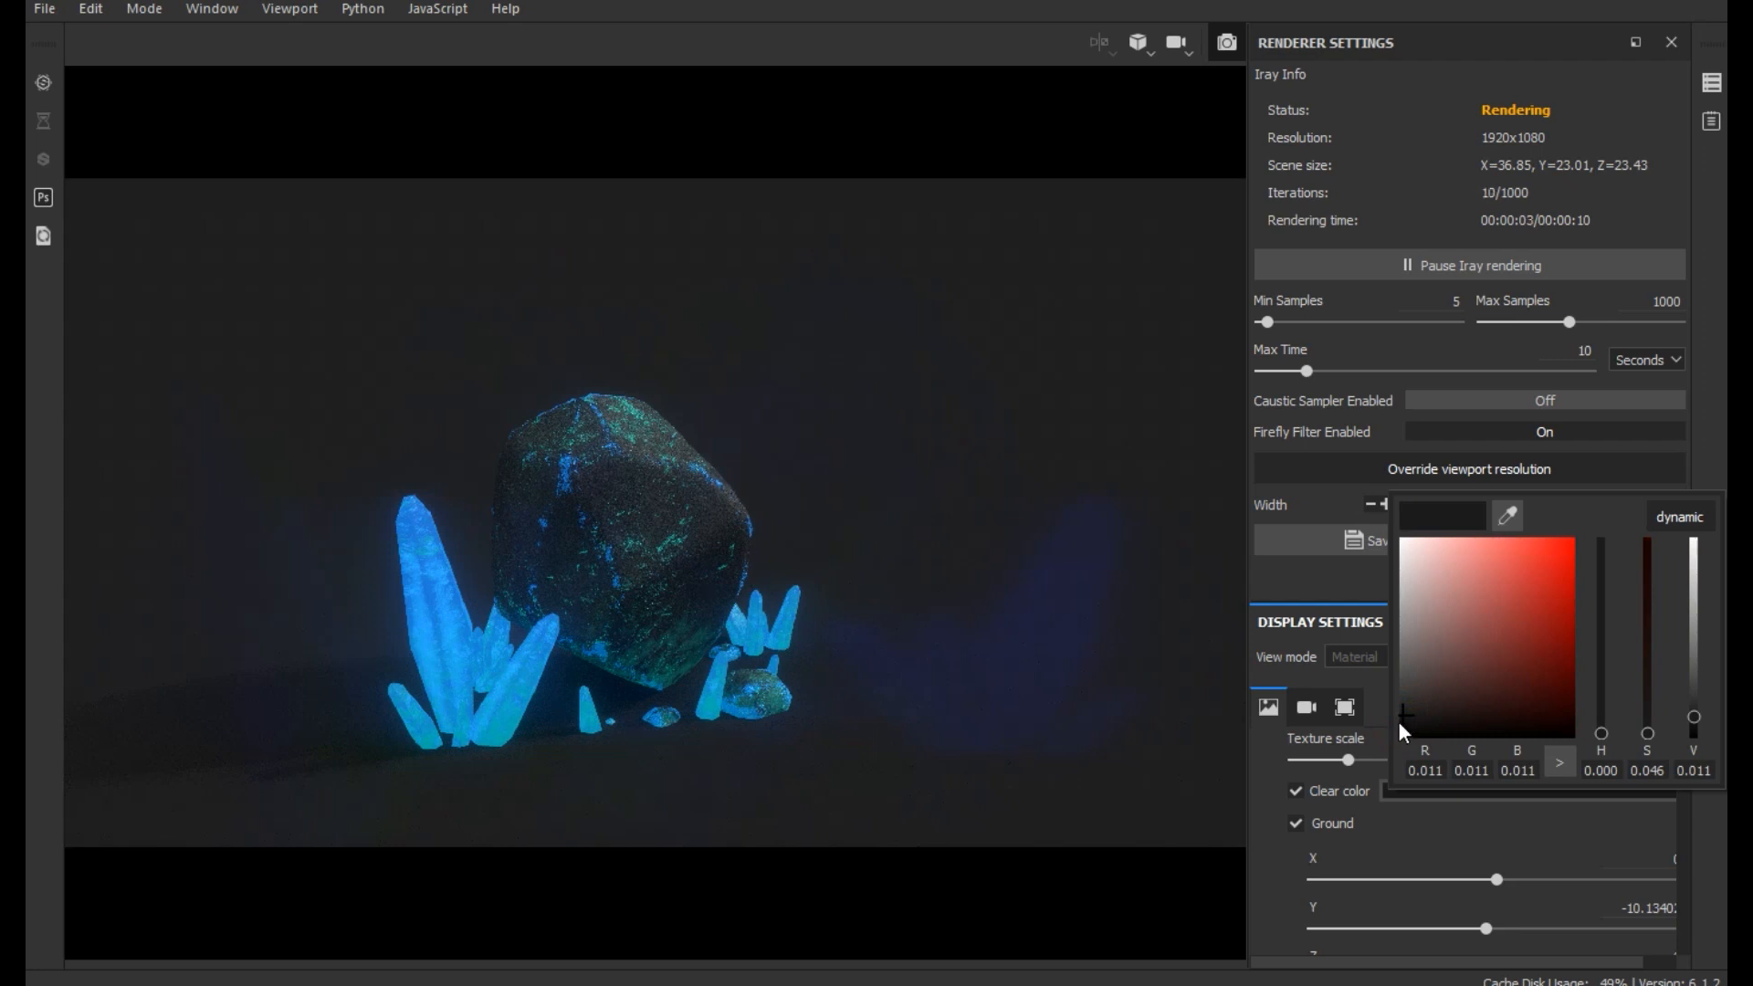
{"action": "left_click", "coordinate": [1402, 723]}
{"action": "left_click", "coordinate": [1077, 555]}
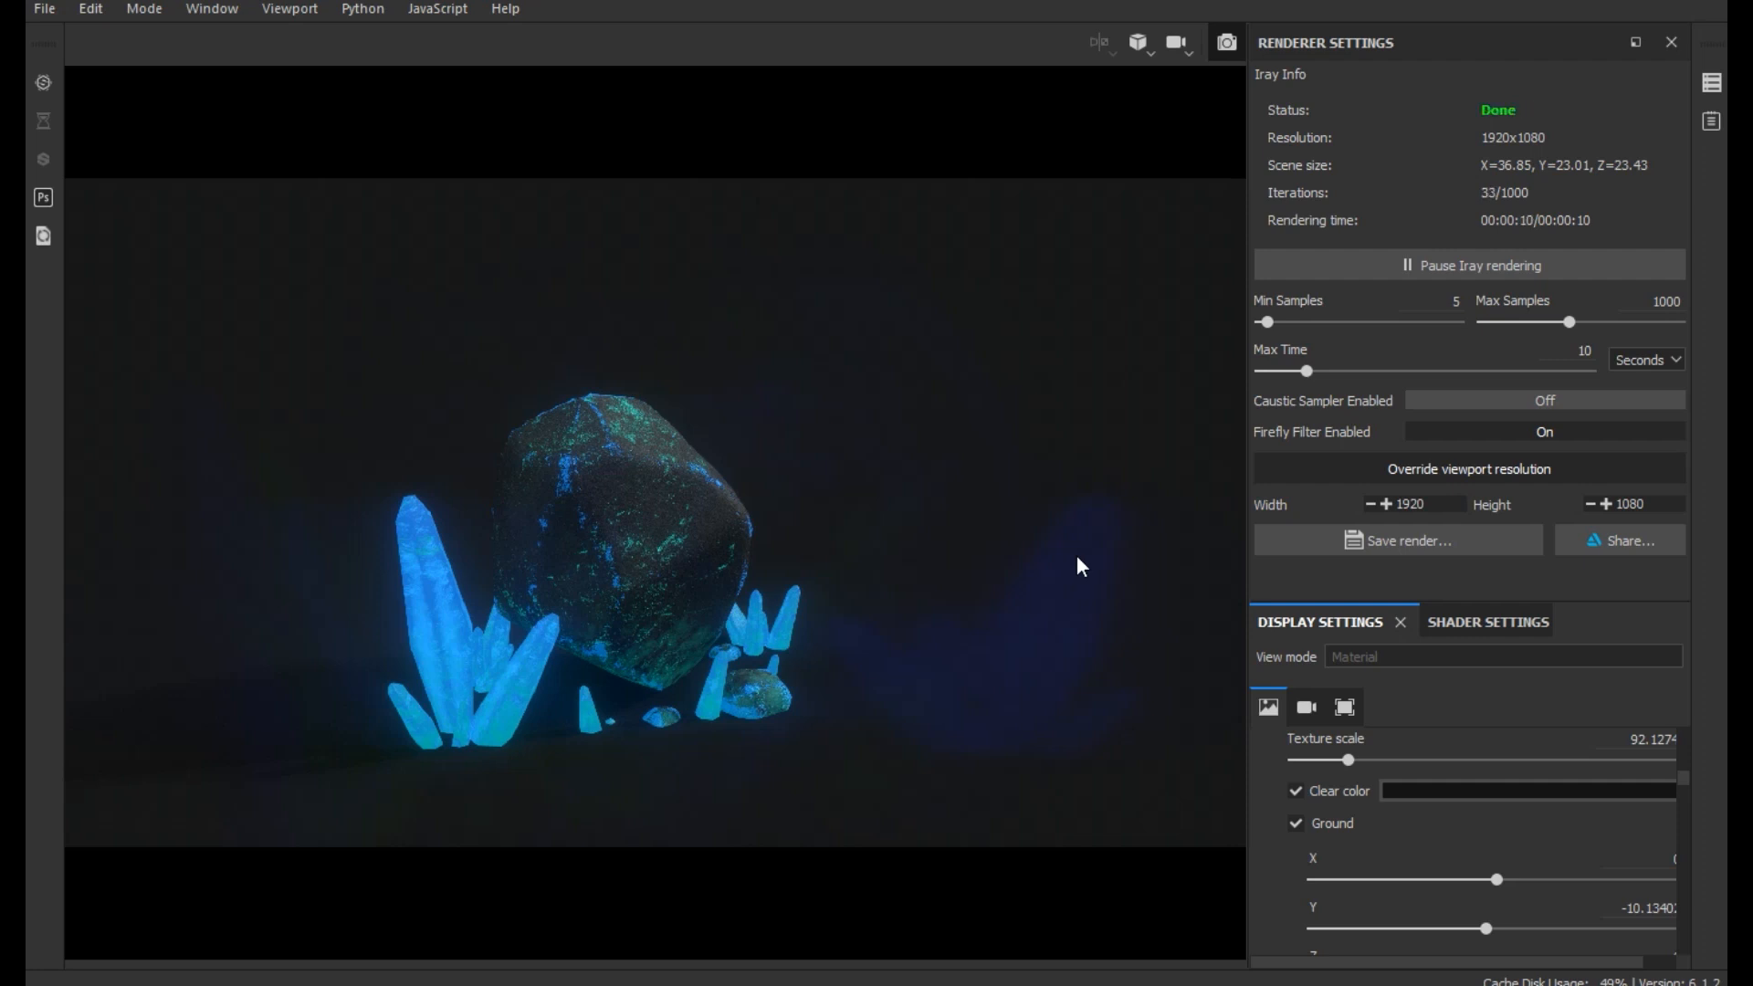
- Raise the Iray render's Min Samples to 74
{"action": "left_click_drag", "start_coordinate": [1265, 322], "coordinate": [1285, 323]}
{"action": "left_click", "coordinate": [1292, 322]}
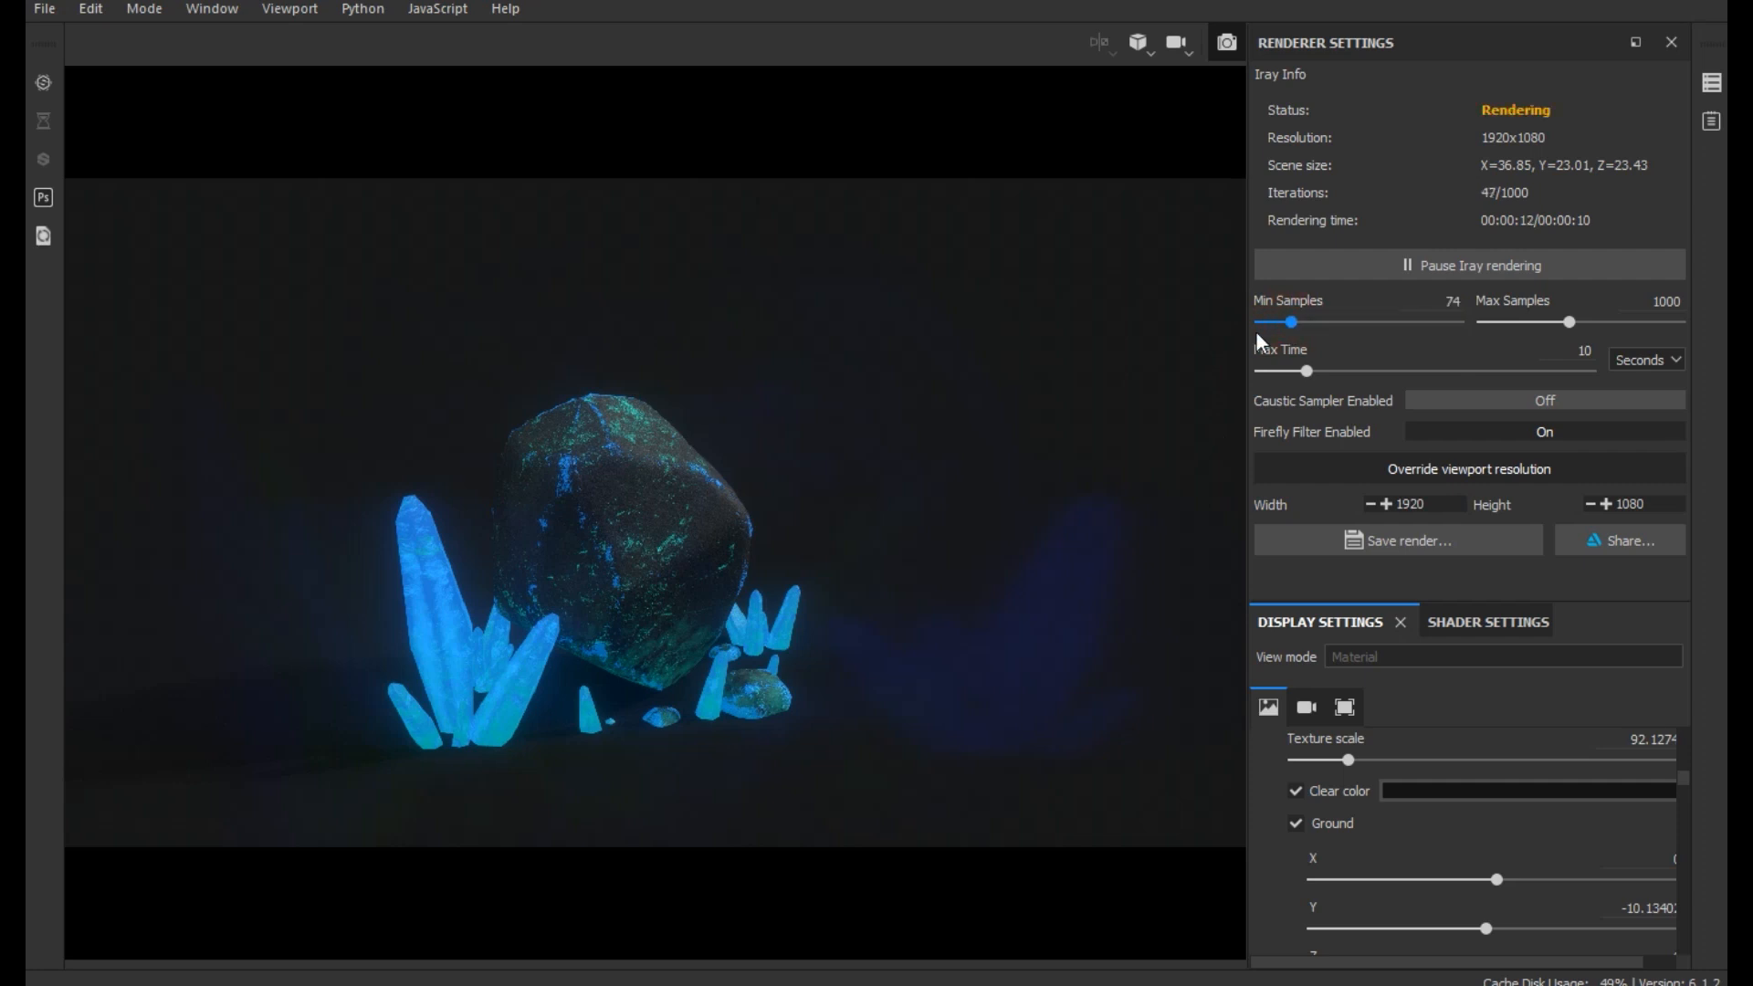